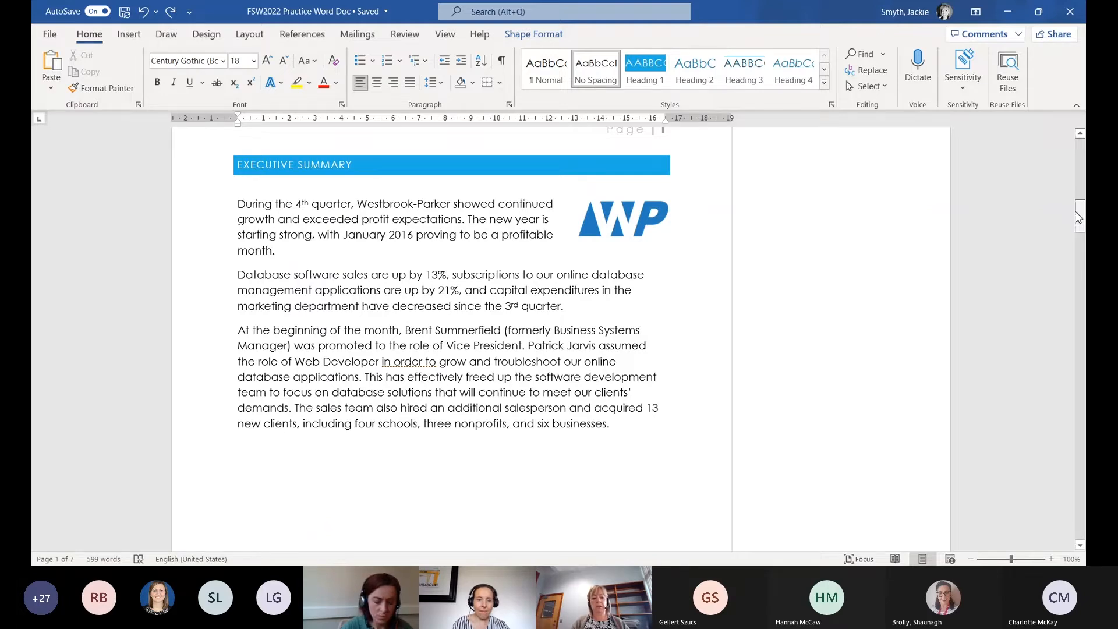
Set the paragraph spacing of the three page 2 paragraphs to 6 pt before and 12 pt after
{"action": "left_click_drag", "start_coordinate": [1079, 218], "coordinate": [1081, 271]}
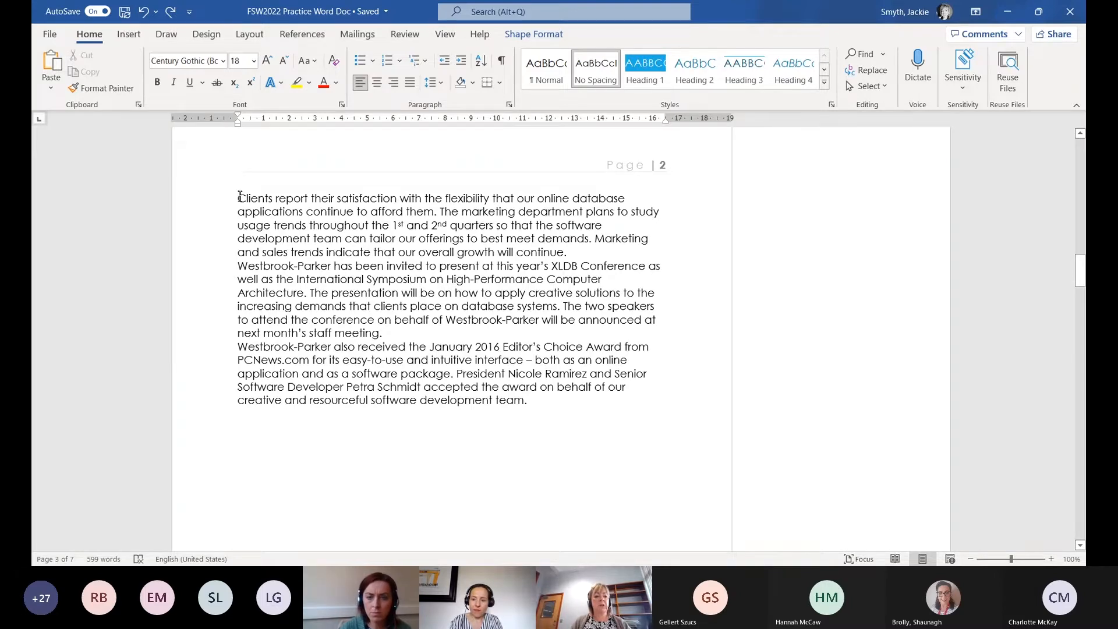
{"action": "left_click_drag", "start_coordinate": [239, 196], "coordinate": [529, 404]}
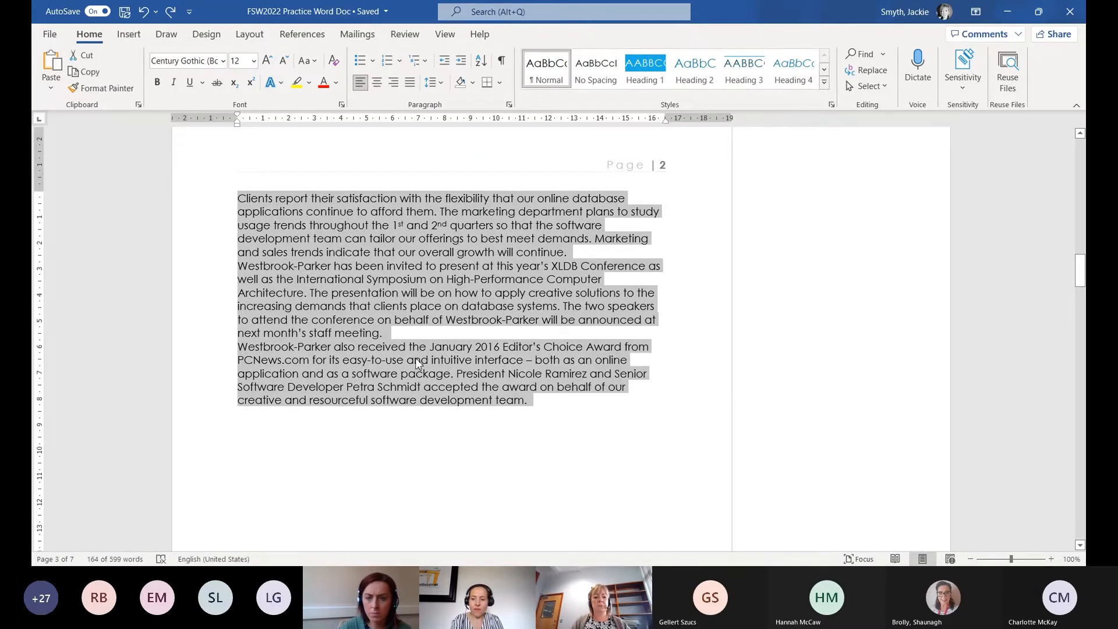
{"action": "left_click", "coordinate": [508, 105]}
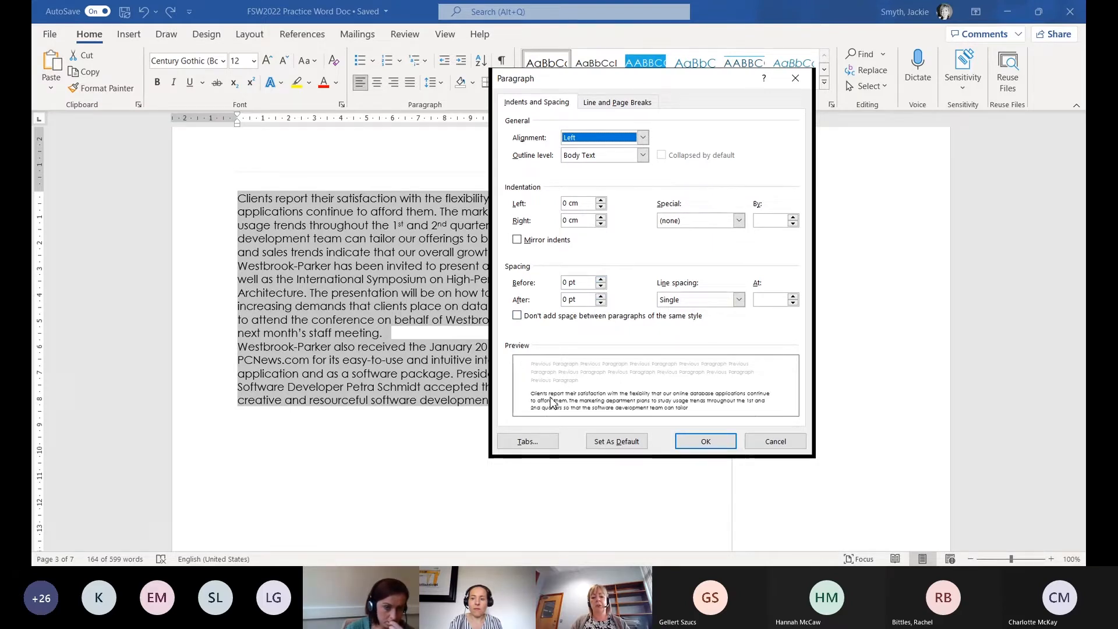
{"action": "left_click", "coordinate": [601, 296]}
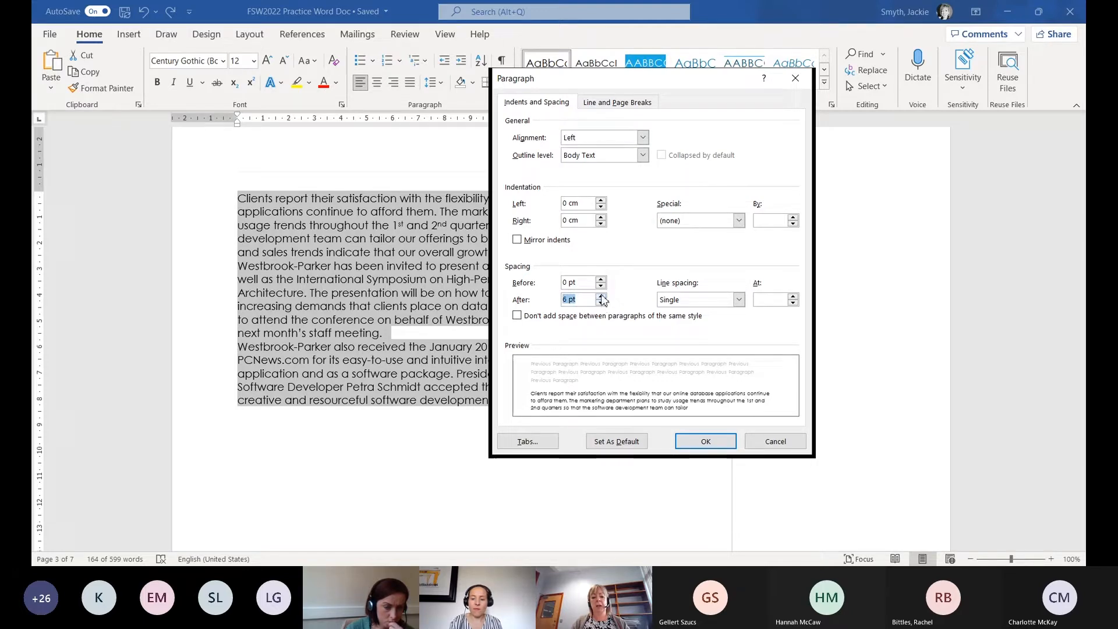
{"action": "left_click", "coordinate": [601, 280]}
{"action": "left_click", "coordinate": [601, 296]}
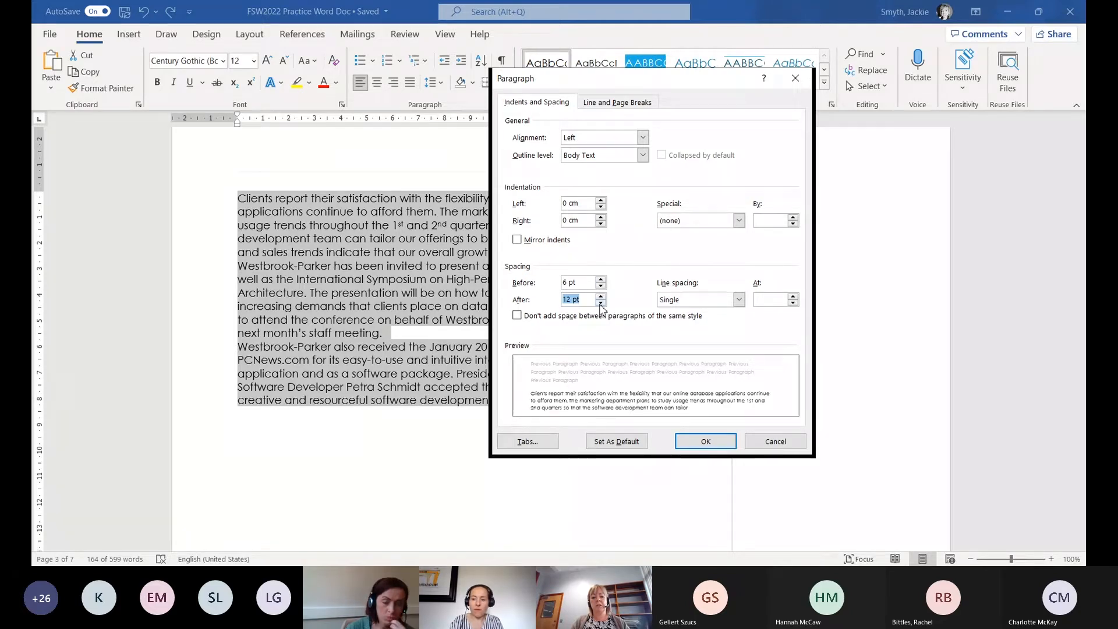
{"action": "left_click", "coordinate": [702, 442]}
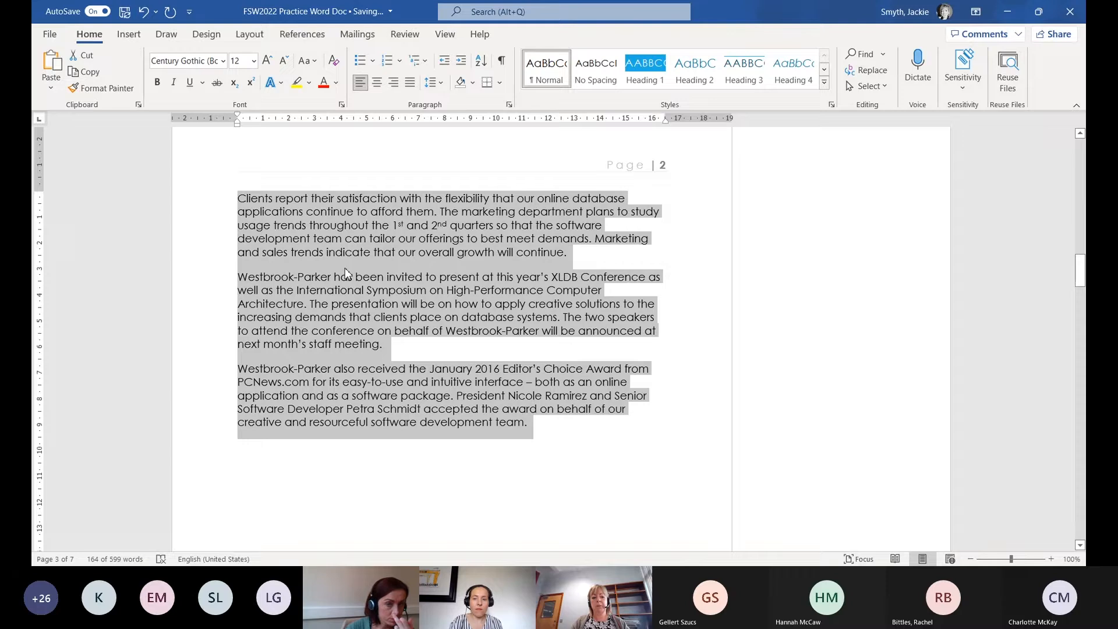
{"action": "left_click", "coordinate": [240, 269]}
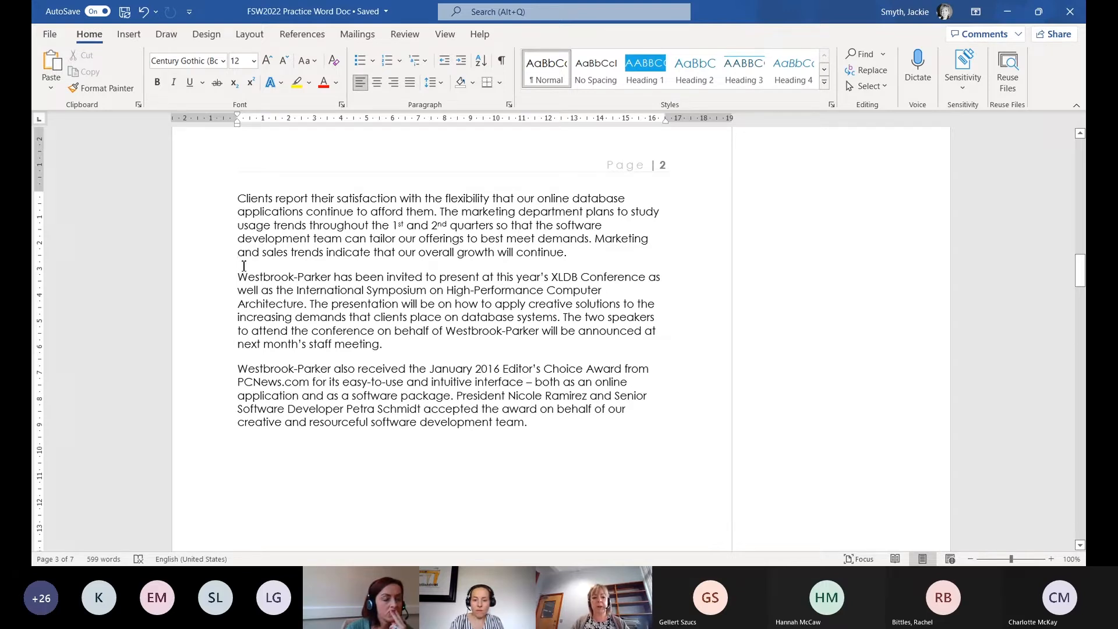
Indent the three page 2 paragraphs by 2 cm on both the left and the right
{"action": "scroll", "coordinate": [392, 299], "scroll_direction": "up", "scroll_amount": 10}
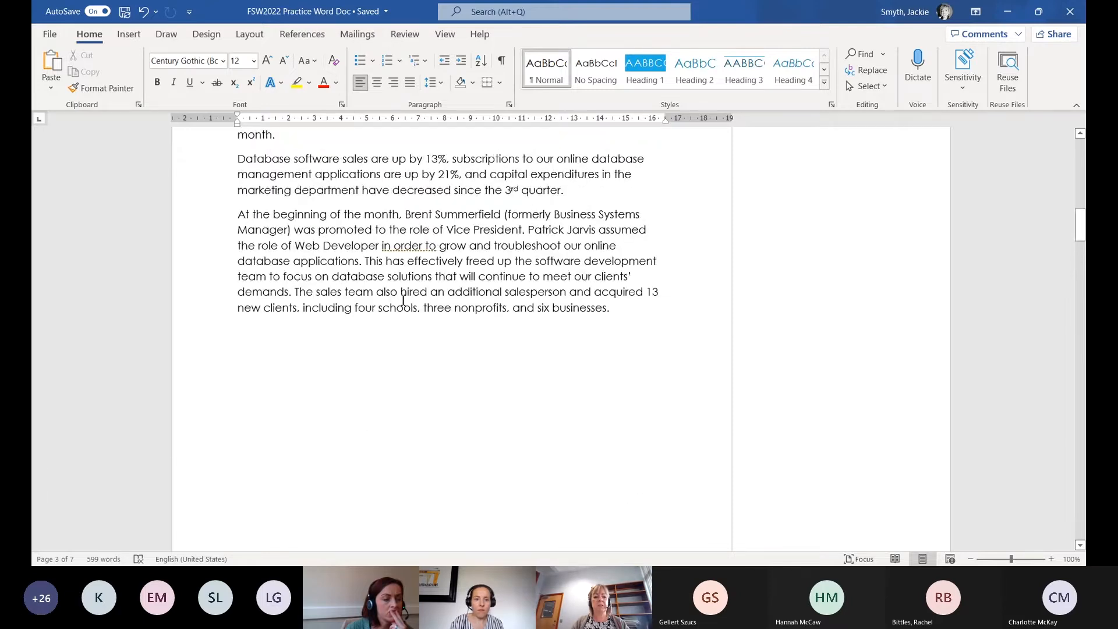
{"action": "scroll", "coordinate": [403, 300], "scroll_direction": "down", "scroll_amount": 10}
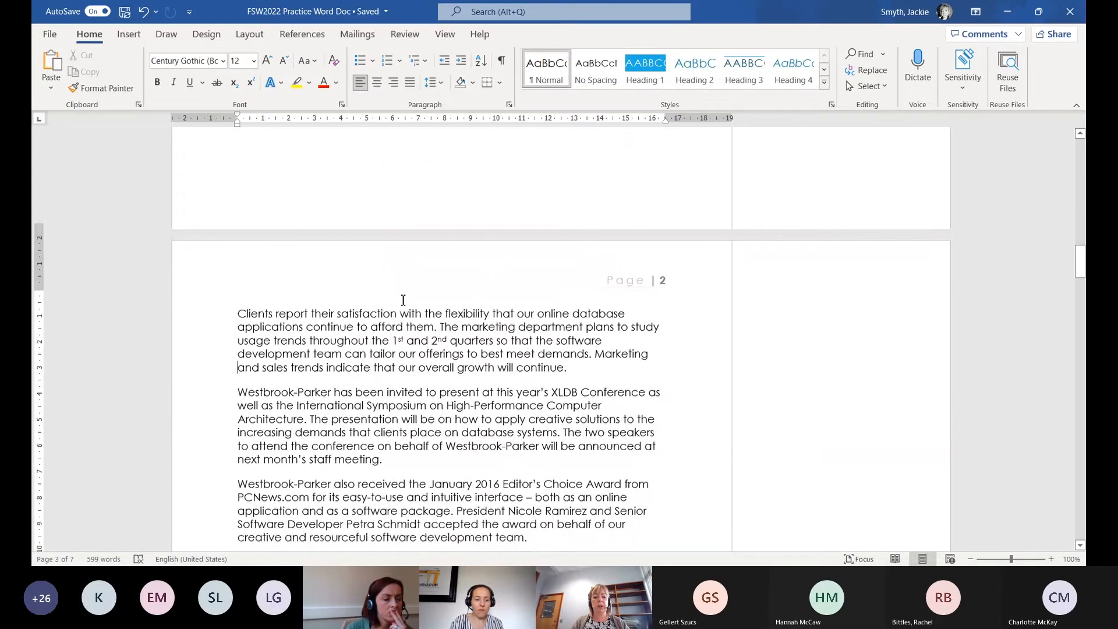
{"action": "scroll", "coordinate": [402, 298], "scroll_direction": "down", "scroll_amount": 3}
{"action": "scroll", "coordinate": [399, 296], "scroll_direction": "up", "scroll_amount": 3}
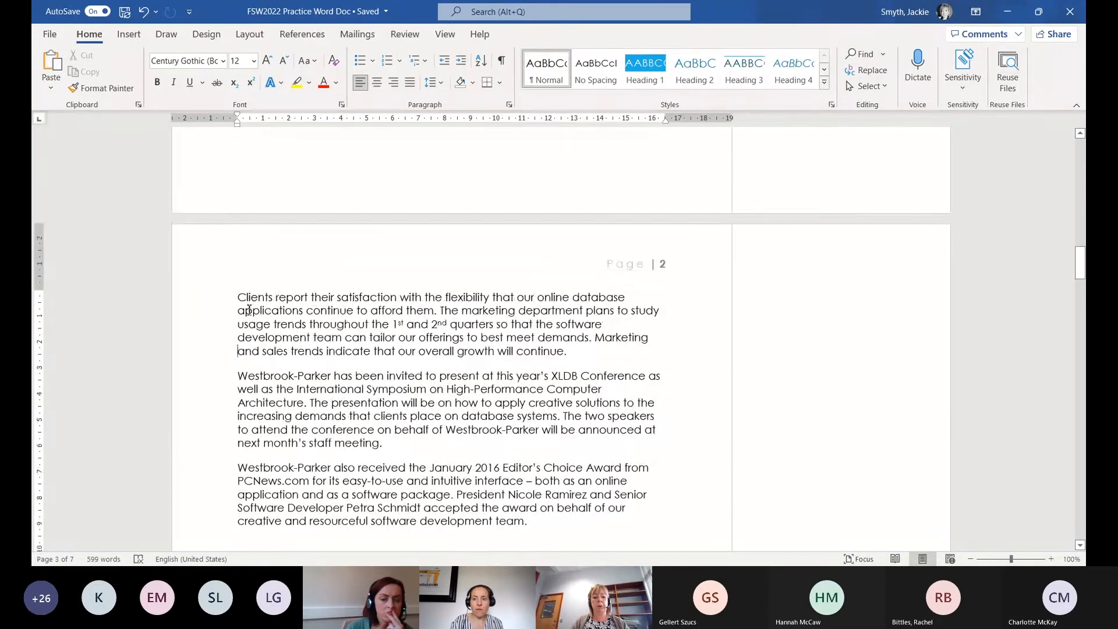
{"action": "left_click_drag", "start_coordinate": [239, 297], "coordinate": [530, 521]}
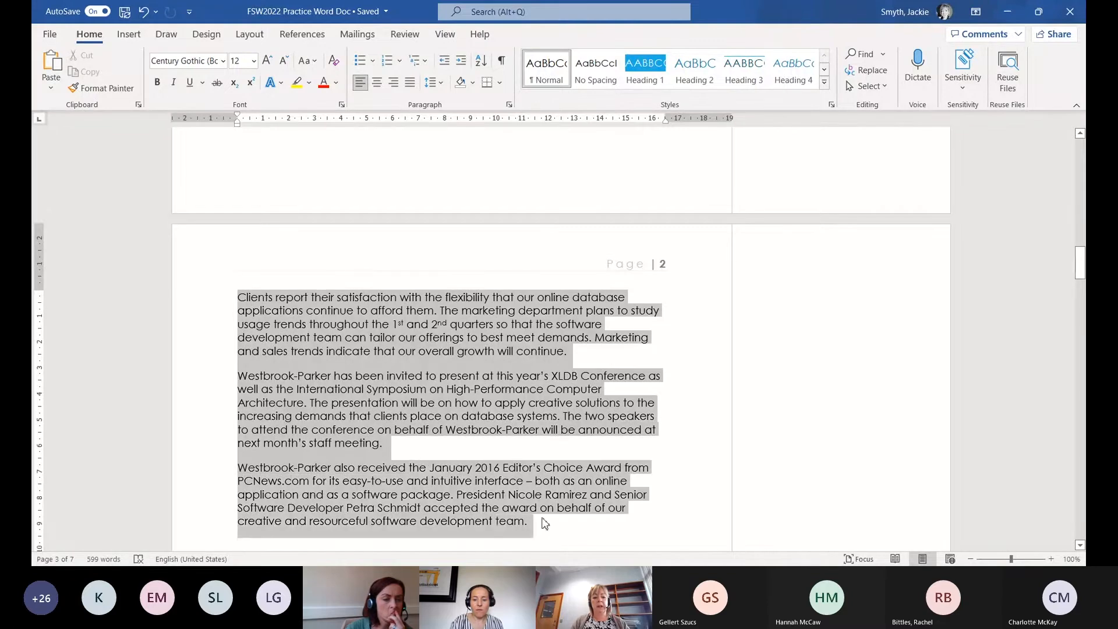
{"action": "left_click", "coordinate": [509, 104]}
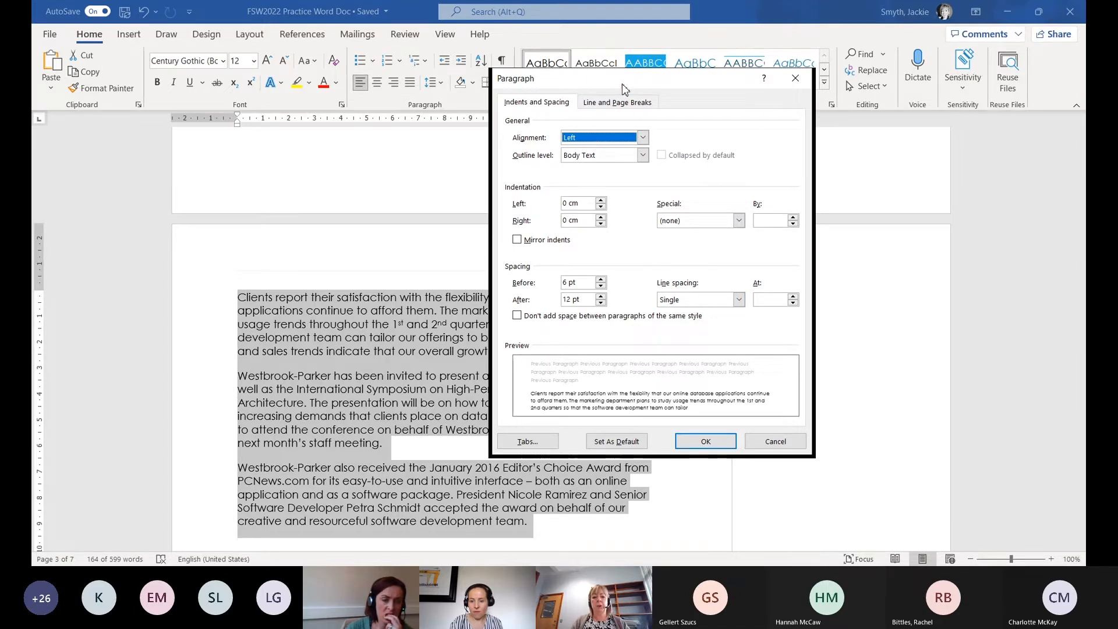
{"action": "left_click_drag", "start_coordinate": [623, 84], "coordinate": [667, 63]}
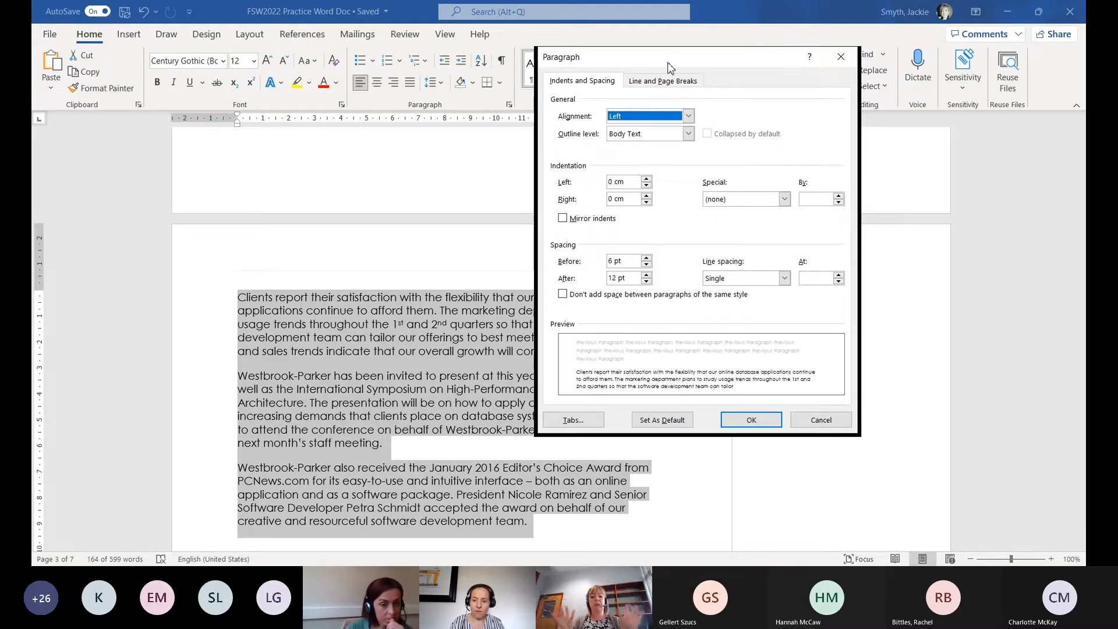
{"action": "left_click", "coordinate": [645, 179]}
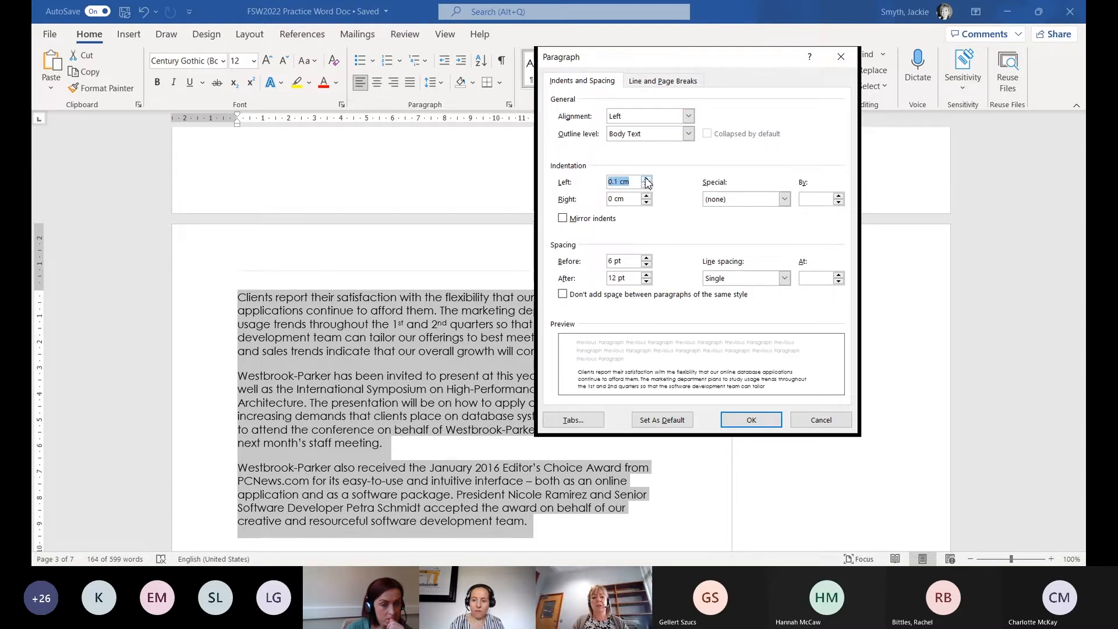
{"action": "left_click", "coordinate": [646, 186]}
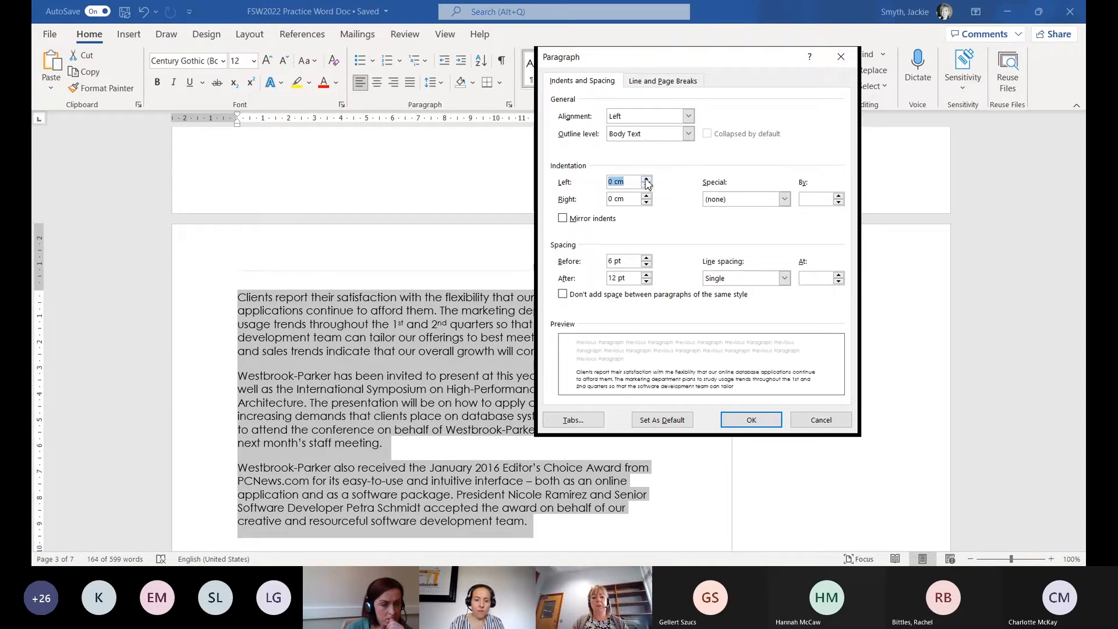
{"action": "left_click", "coordinate": [646, 180]}
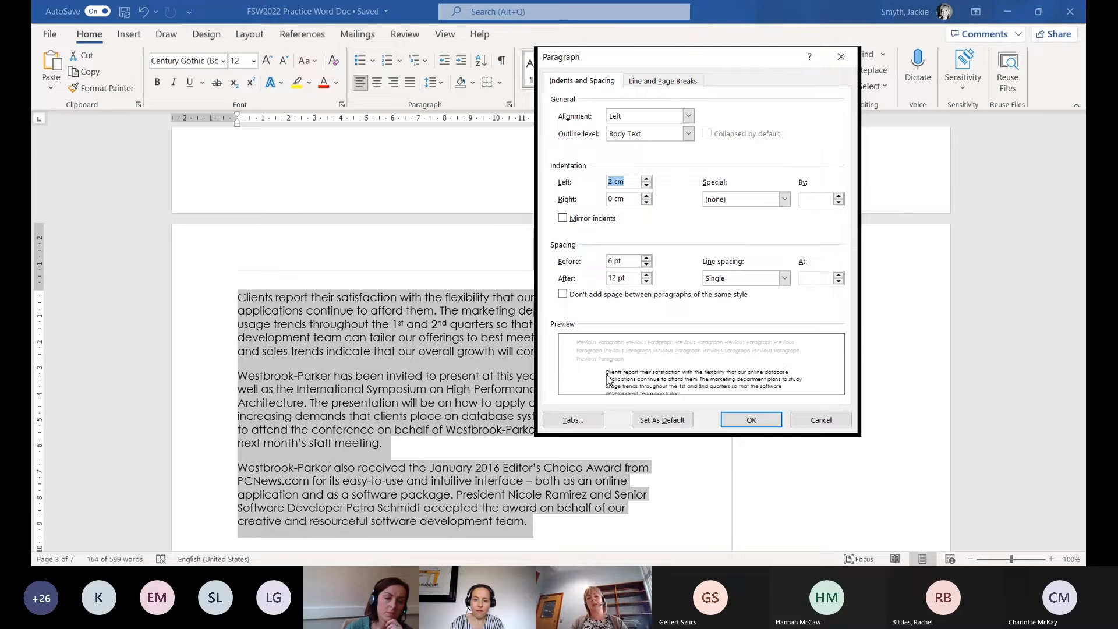
{"action": "left_click", "coordinate": [646, 196]}
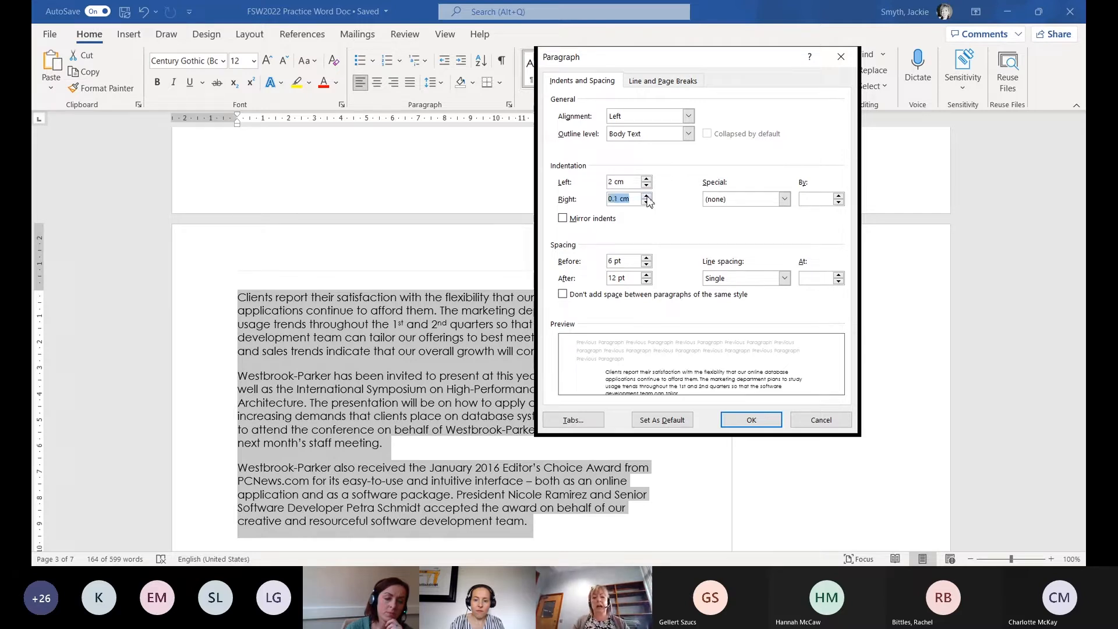
{"action": "left_click_drag", "start_coordinate": [646, 197], "coordinate": [647, 197]}
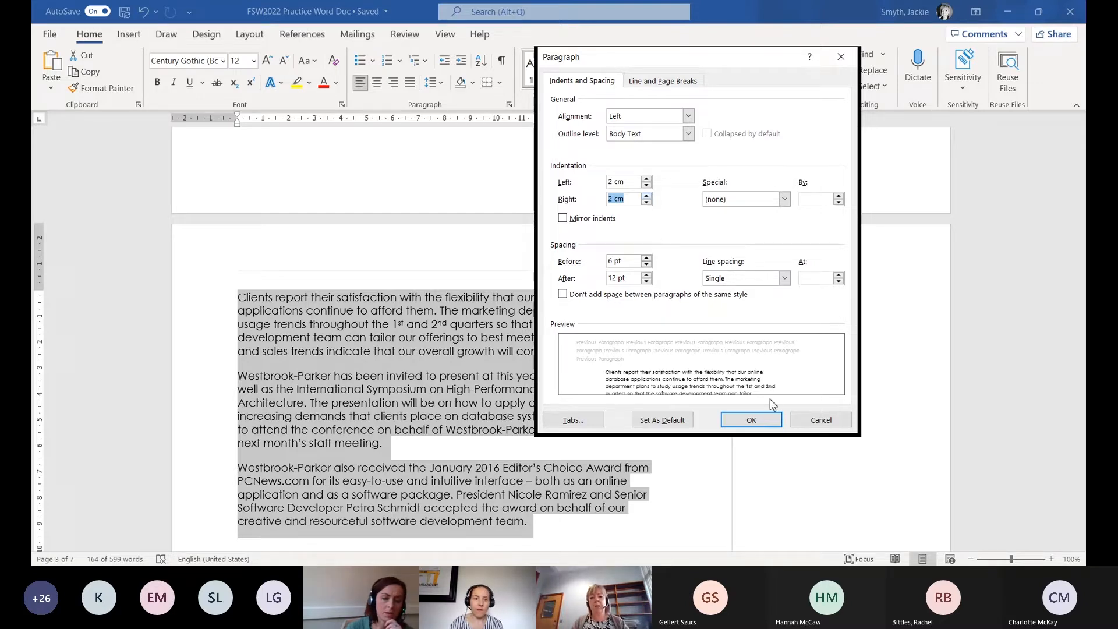
{"action": "left_click", "coordinate": [764, 420]}
Justify the three indented paragraphs on page 2 and review their layout against the surrounding pages
{"action": "scroll", "coordinate": [663, 317], "scroll_direction": "down", "scroll_amount": 3}
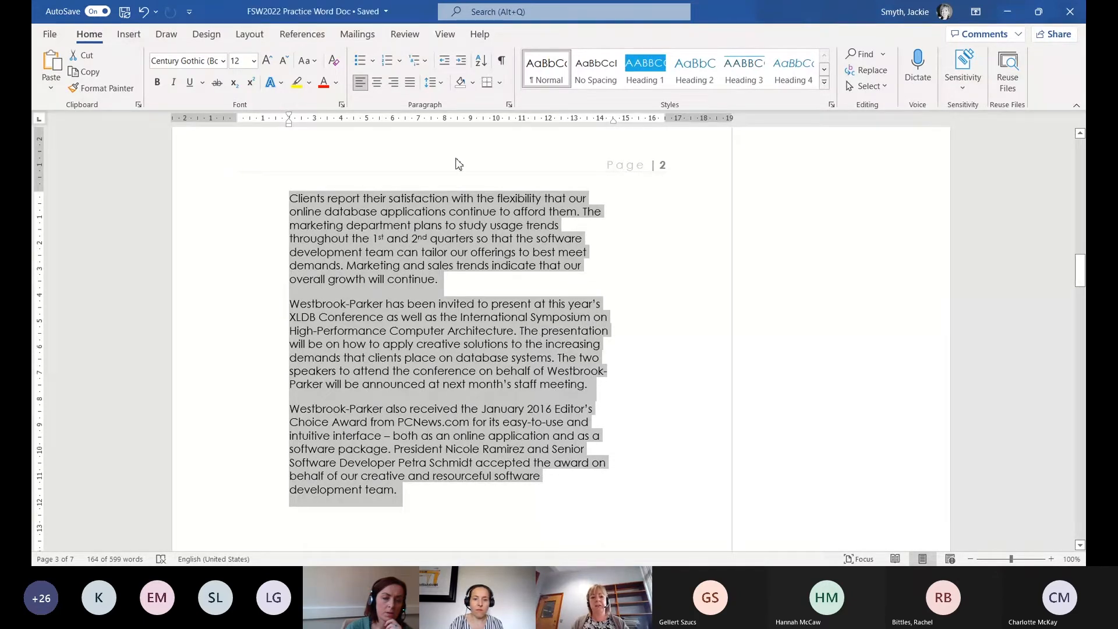
{"action": "left_click", "coordinate": [410, 84]}
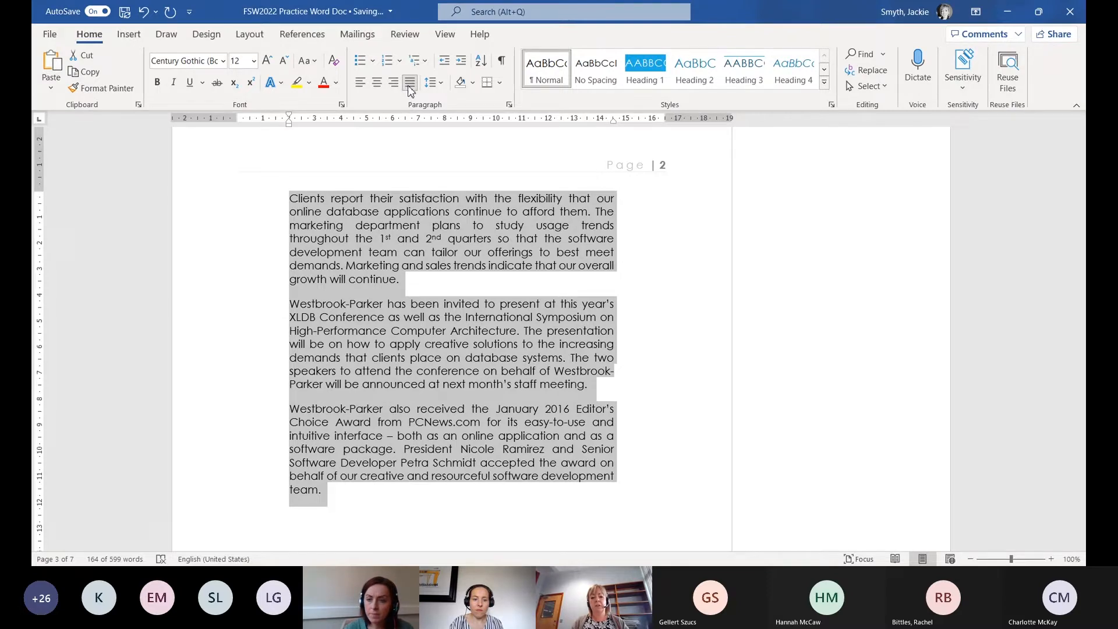
{"action": "left_click", "coordinate": [636, 431]}
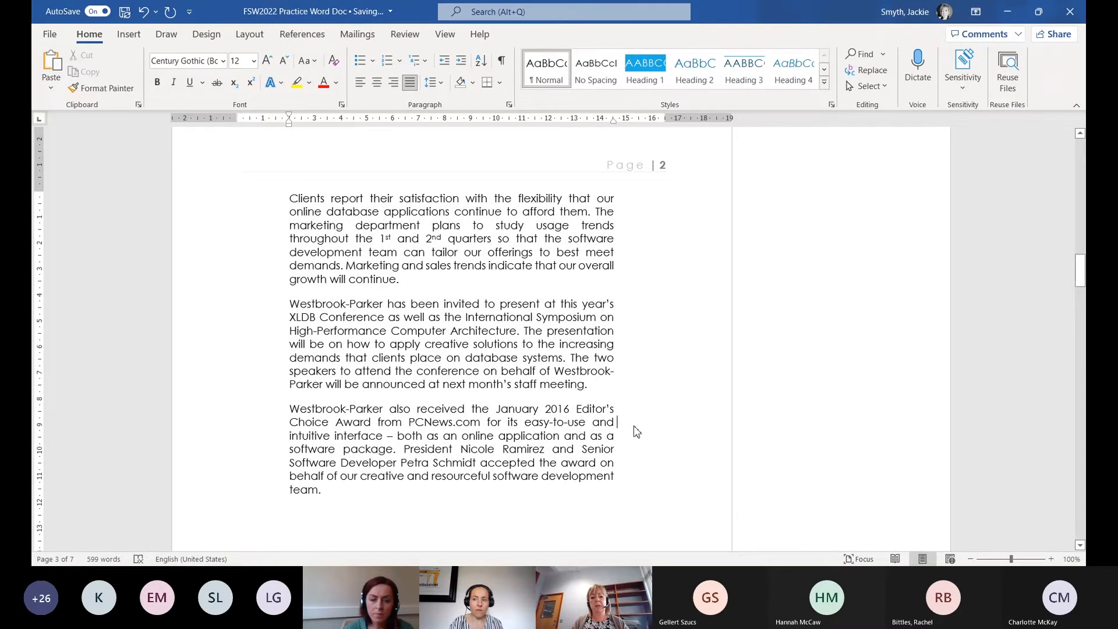
{"action": "scroll", "coordinate": [635, 428], "scroll_direction": "up", "scroll_amount": 6}
{"action": "scroll", "coordinate": [634, 427], "scroll_direction": "down", "scroll_amount": 8}
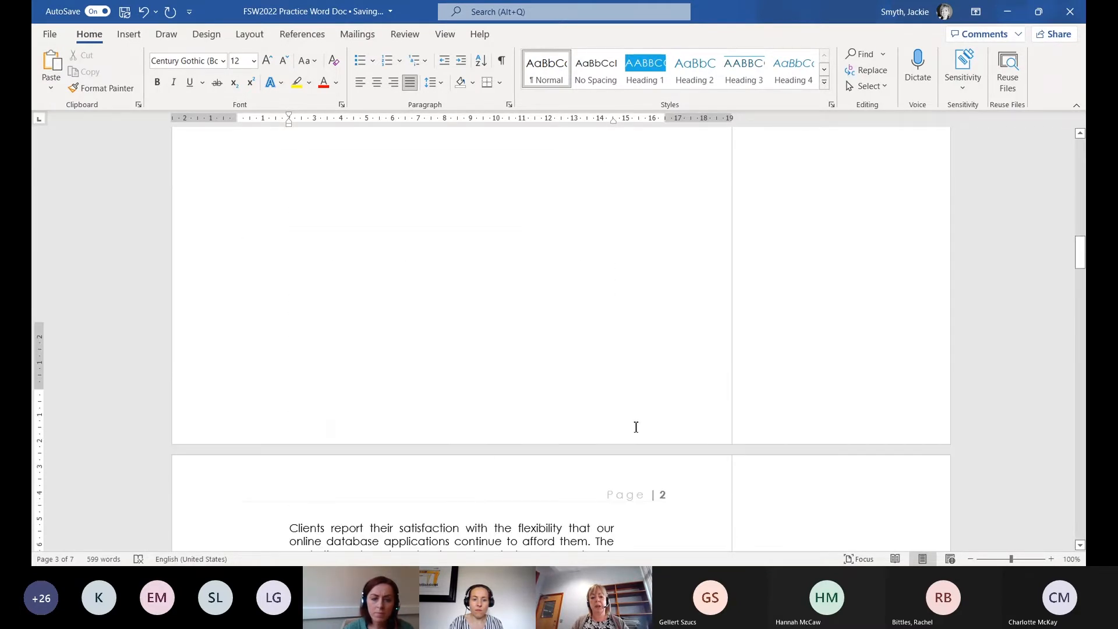
{"action": "scroll", "coordinate": [636, 426], "scroll_direction": "up", "scroll_amount": 4}
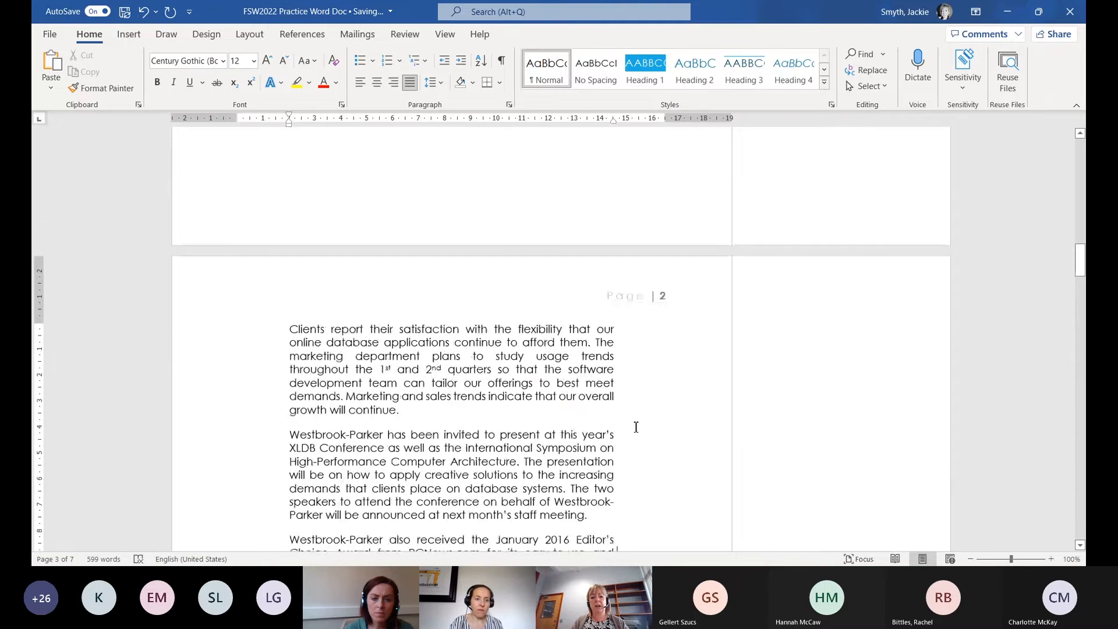
{"action": "scroll", "coordinate": [636, 426], "scroll_direction": "down", "scroll_amount": 3}
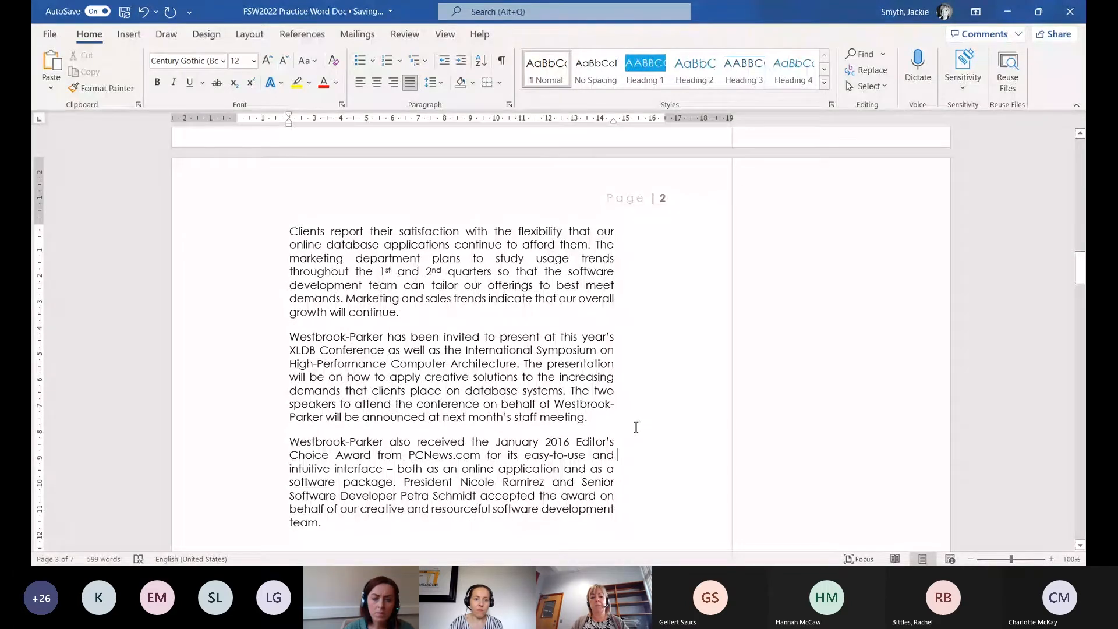
{"action": "scroll", "coordinate": [636, 427], "scroll_direction": "down", "scroll_amount": 2}
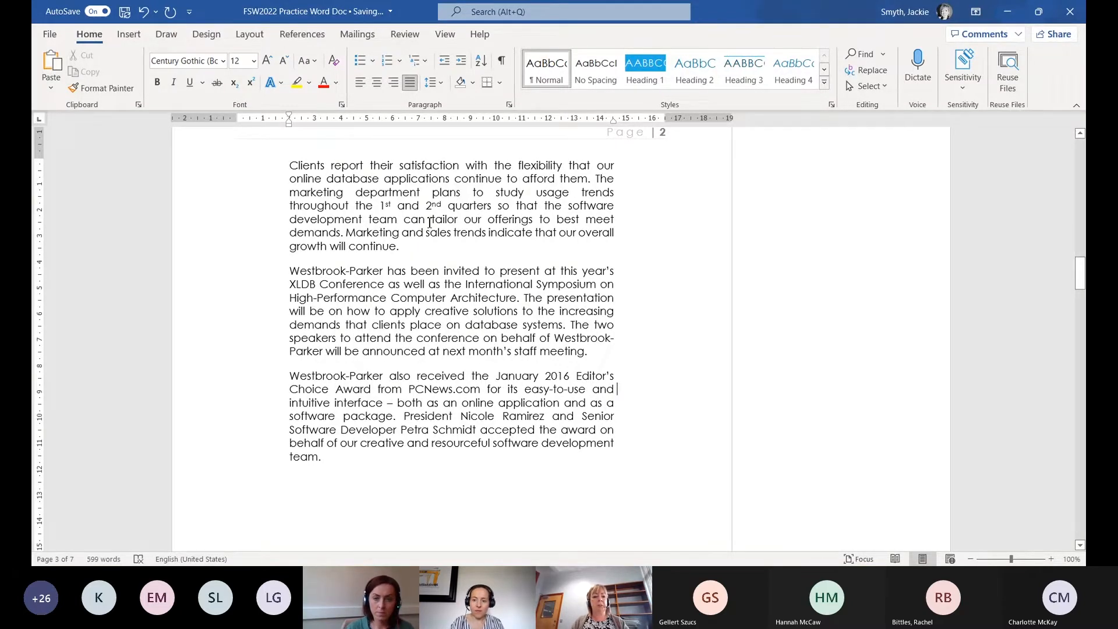
Undo the justified alignment and the left and right indents of the page 2 paragraphs
{"action": "left_click", "coordinate": [143, 14]}
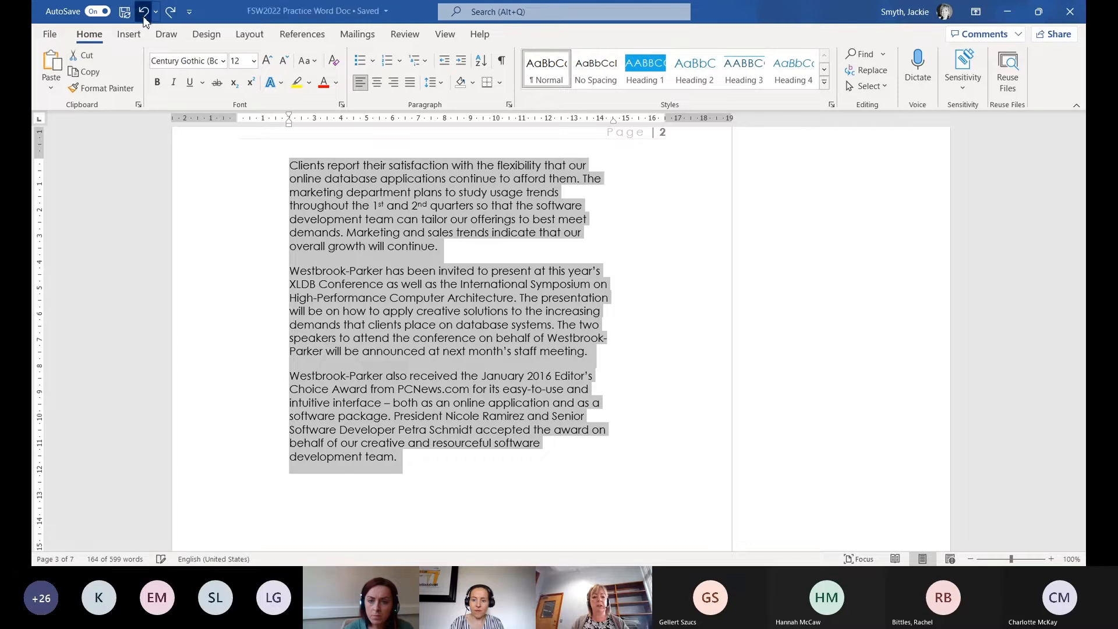
{"action": "left_click", "coordinate": [144, 14]}
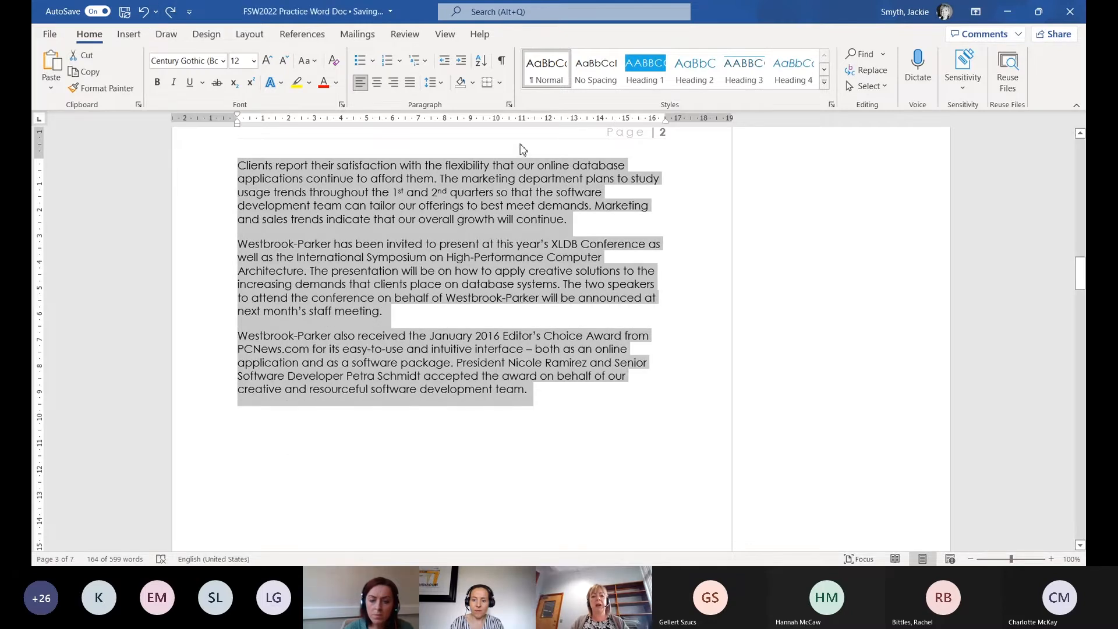
Apply a first-line special indent of 1.27 cm to the three page 2 paragraphs
{"action": "left_click", "coordinate": [509, 105]}
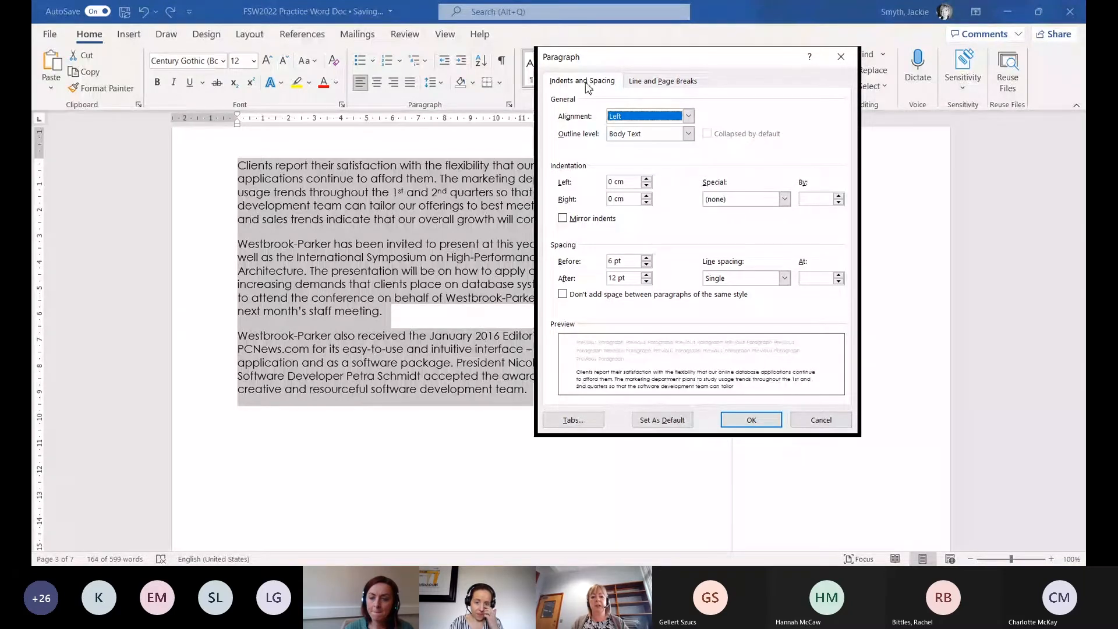
{"action": "left_click", "coordinate": [785, 199]}
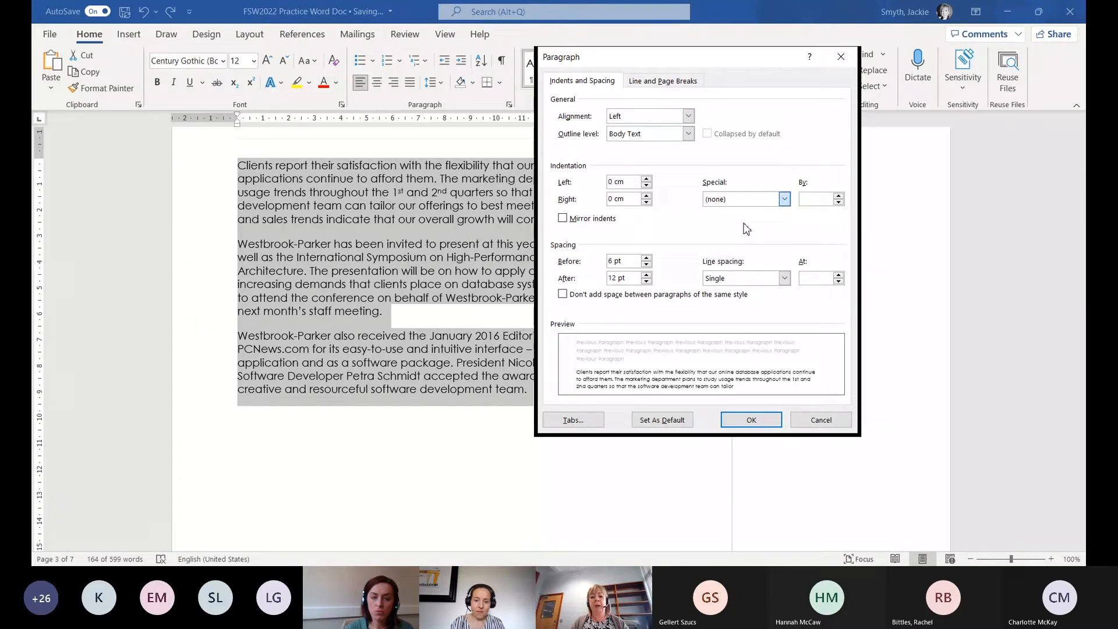
{"action": "key", "text": "Down"}
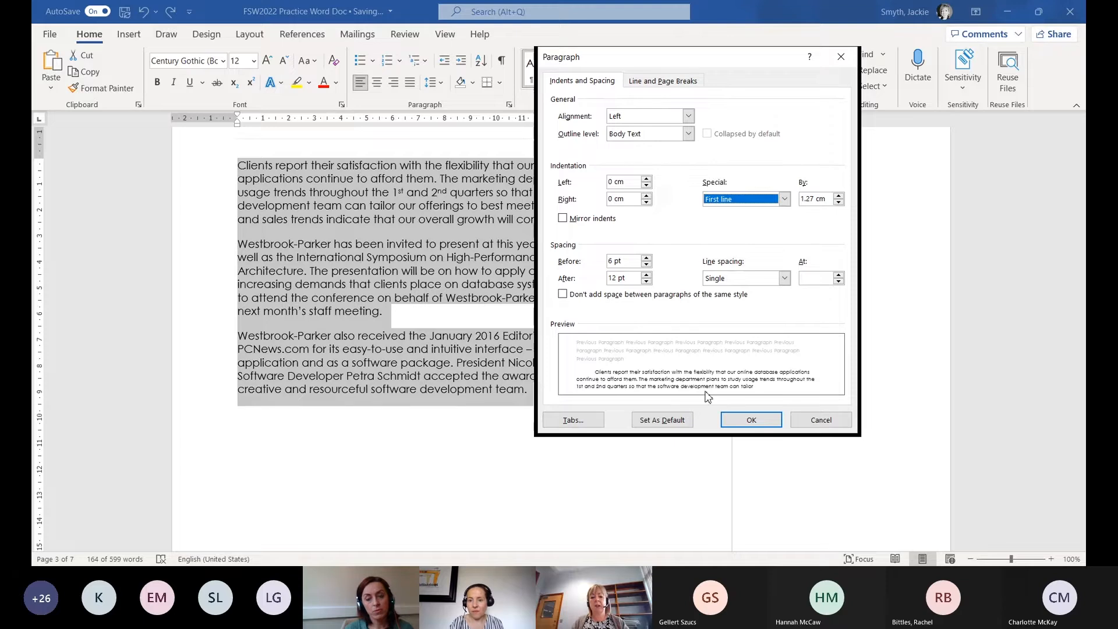
{"action": "key", "text": "Return"}
{"action": "left_click", "coordinate": [325, 278]}
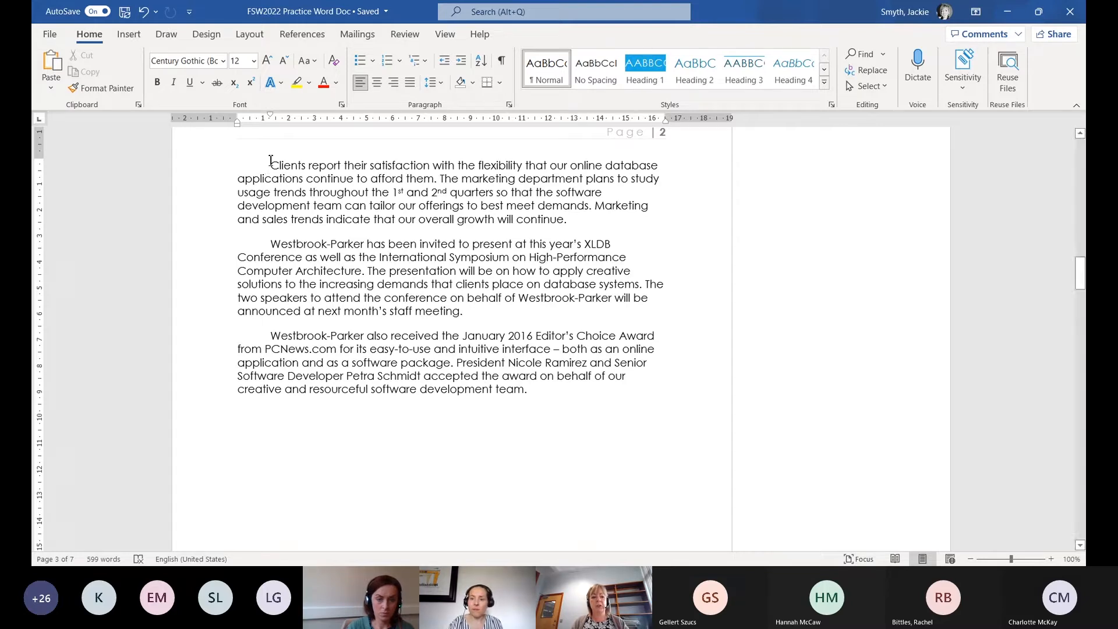
Undo the first-line indent and apply a hanging indent to the three page 2 paragraphs instead
{"action": "left_click_drag", "start_coordinate": [260, 160], "coordinate": [589, 399]}
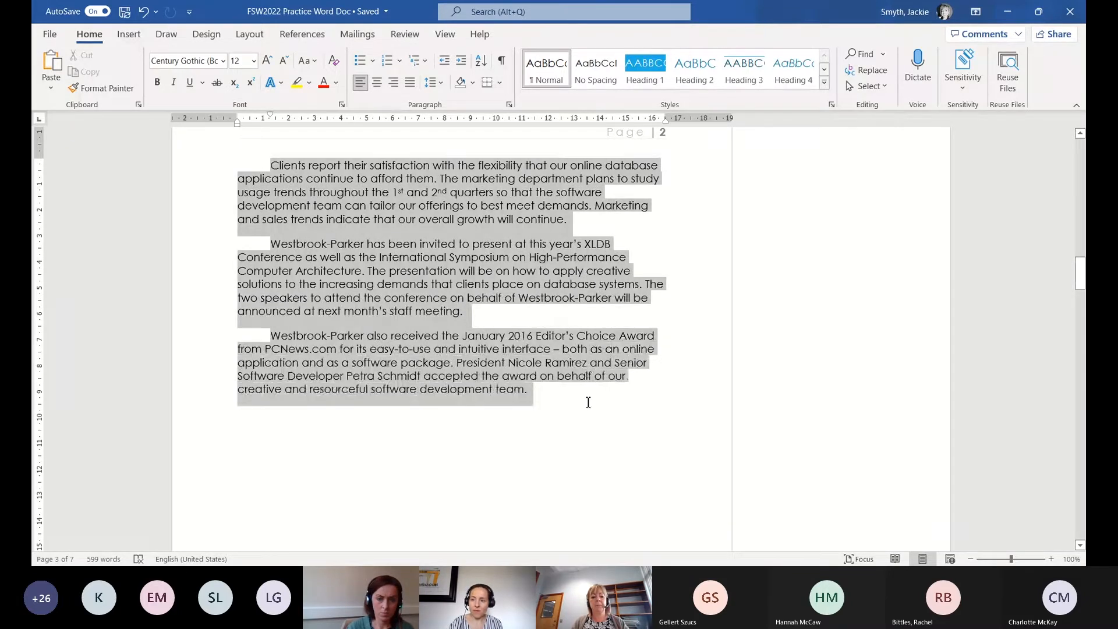
{"action": "left_click", "coordinate": [143, 11]}
{"action": "left_click", "coordinate": [509, 104]}
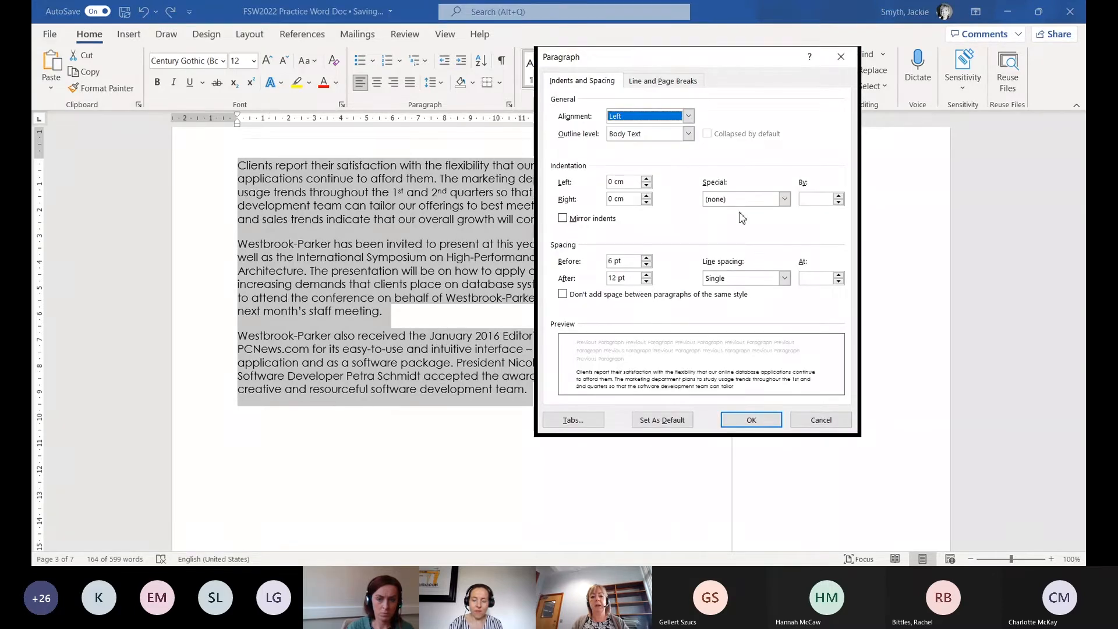
{"action": "left_click", "coordinate": [751, 196]}
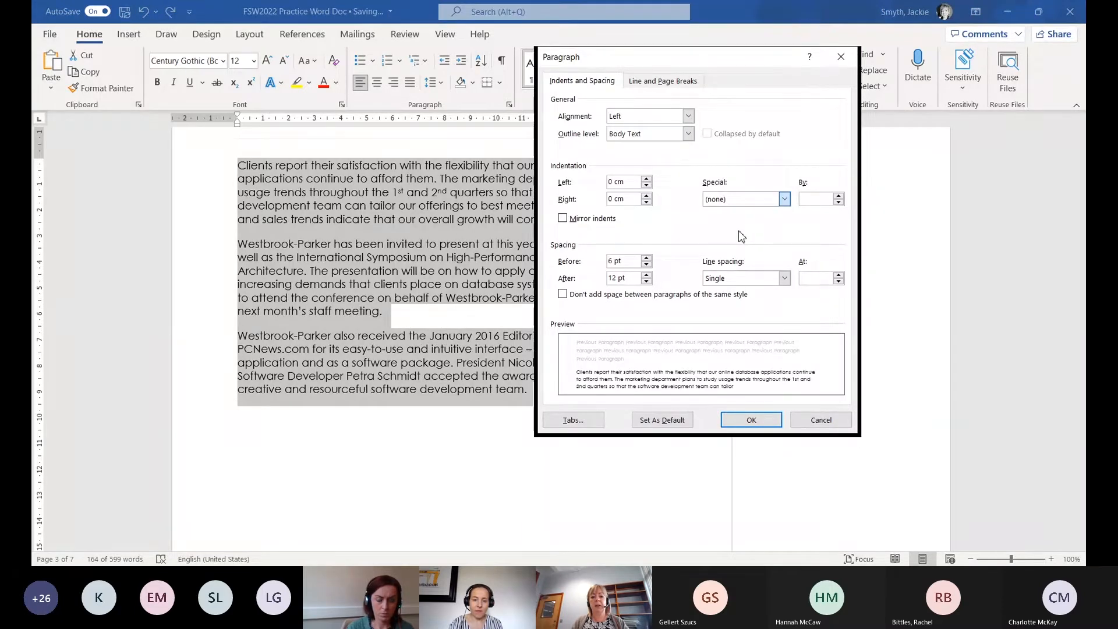
{"action": "left_click", "coordinate": [742, 236]}
{"action": "left_click", "coordinate": [756, 420]}
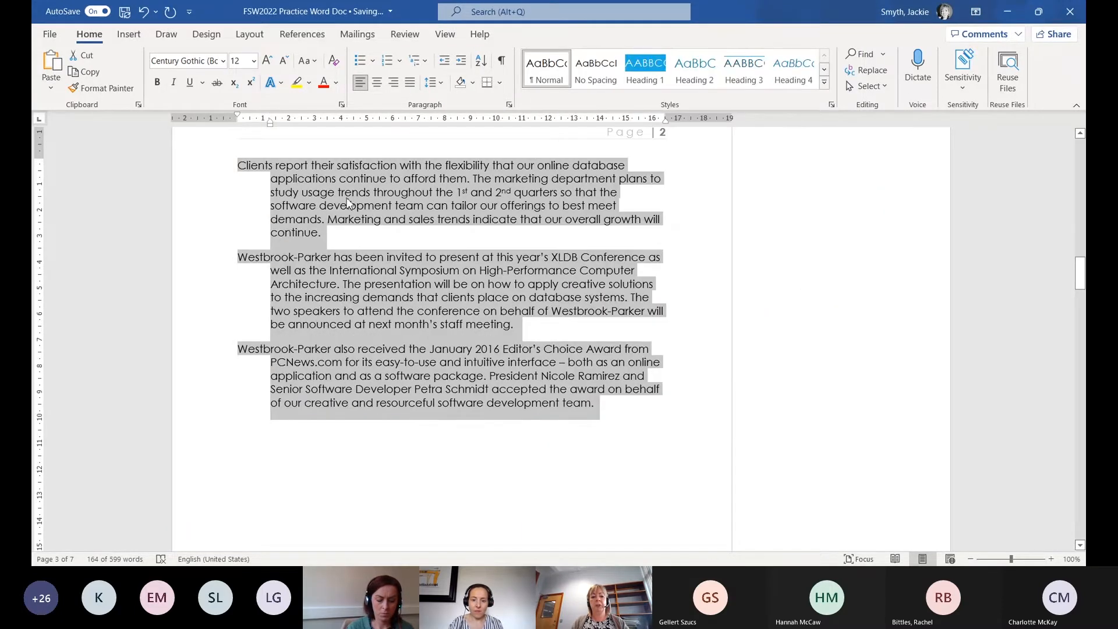
Undo the hanging indent of the three page 2 paragraphs
{"action": "left_click", "coordinate": [322, 232]}
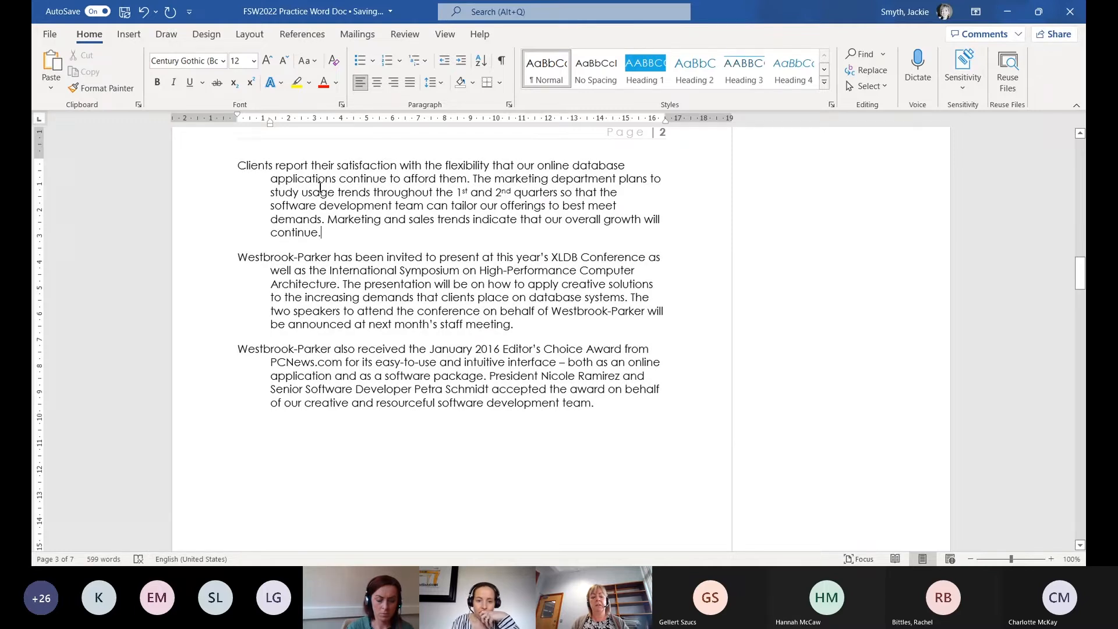
{"action": "left_click", "coordinate": [144, 12]}
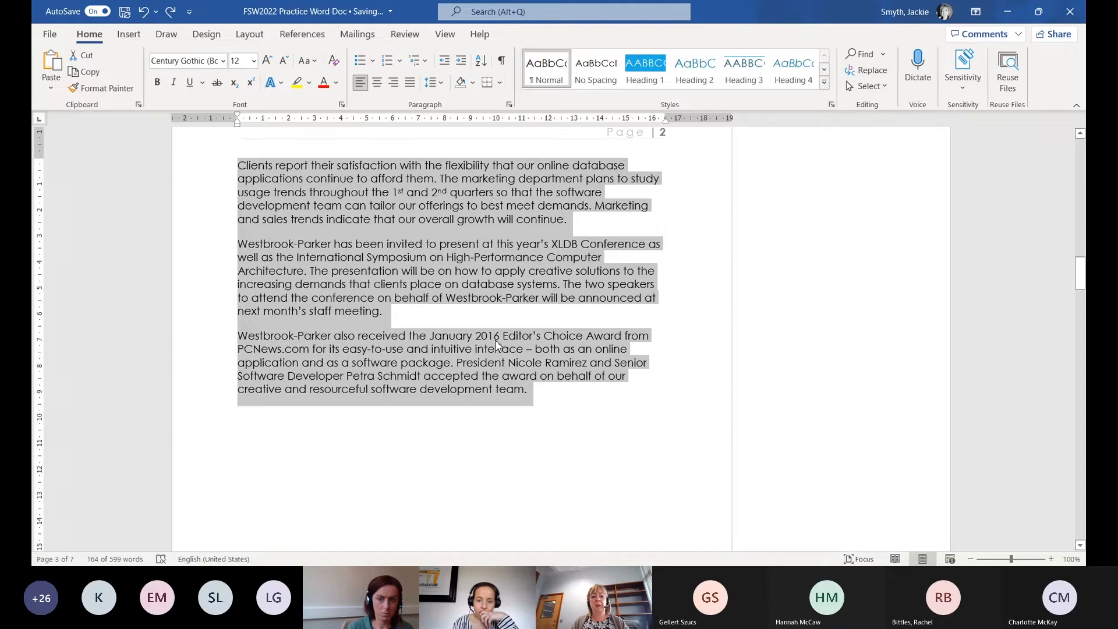
Turn on "Don't add space between paragraphs of the same style" for the three page 2 paragraphs
{"action": "left_click", "coordinate": [509, 105]}
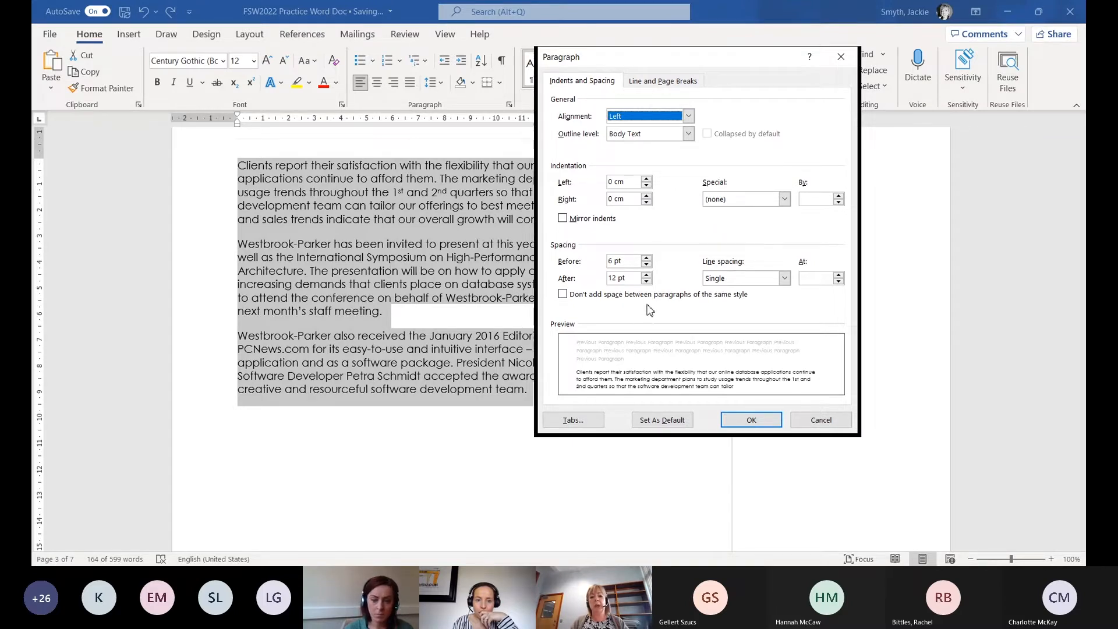
{"action": "left_click", "coordinate": [563, 296]}
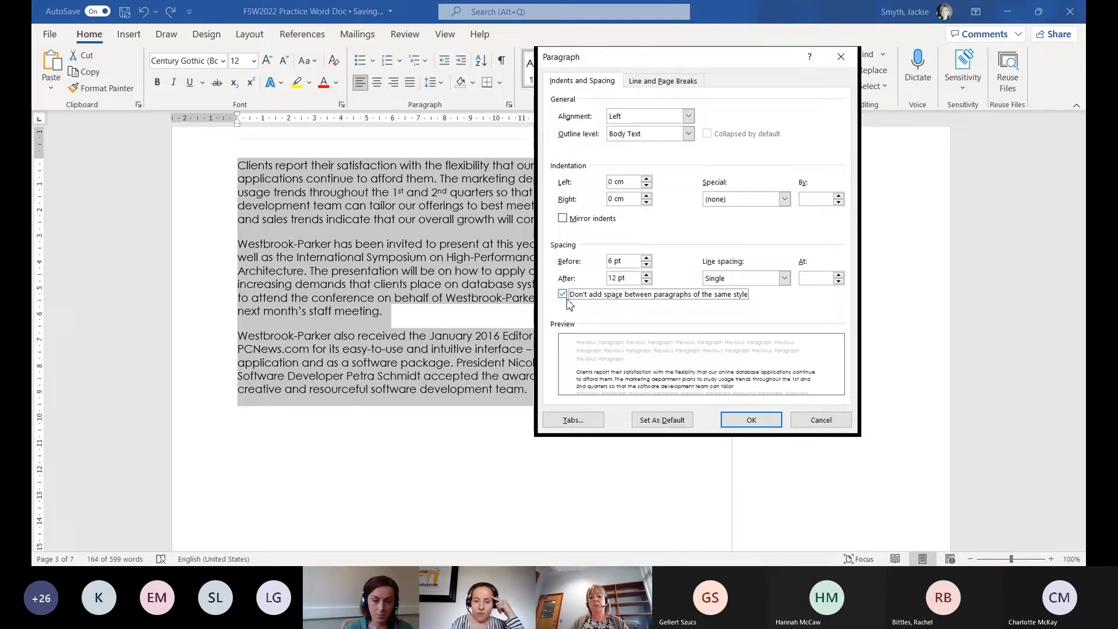
{"action": "left_click", "coordinate": [564, 296]}
{"action": "left_click", "coordinate": [564, 296]}
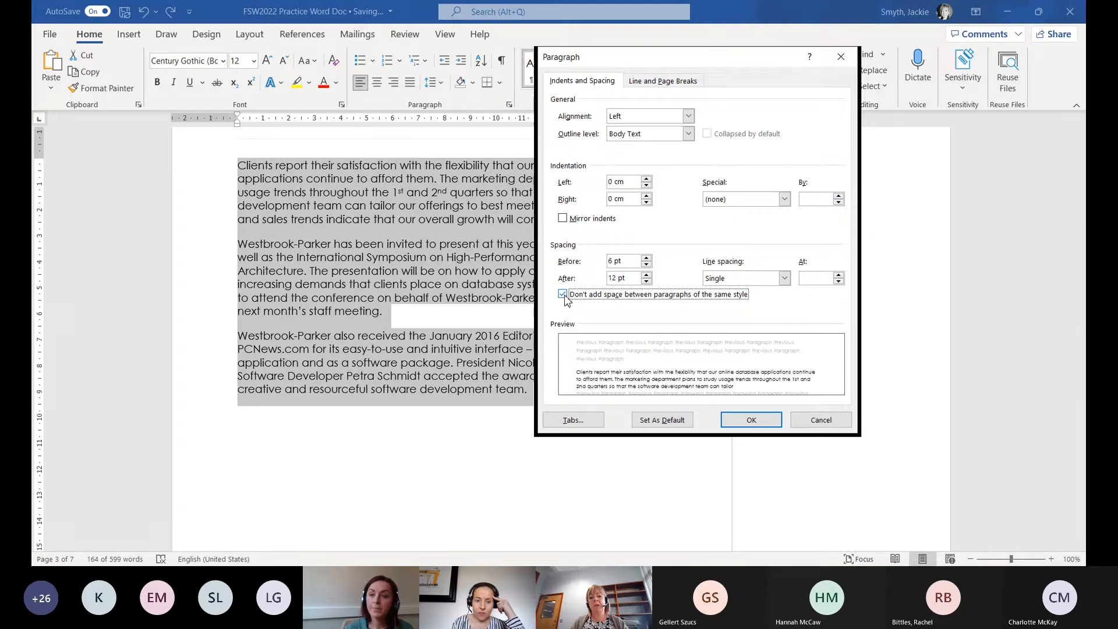
{"action": "left_click", "coordinate": [750, 420]}
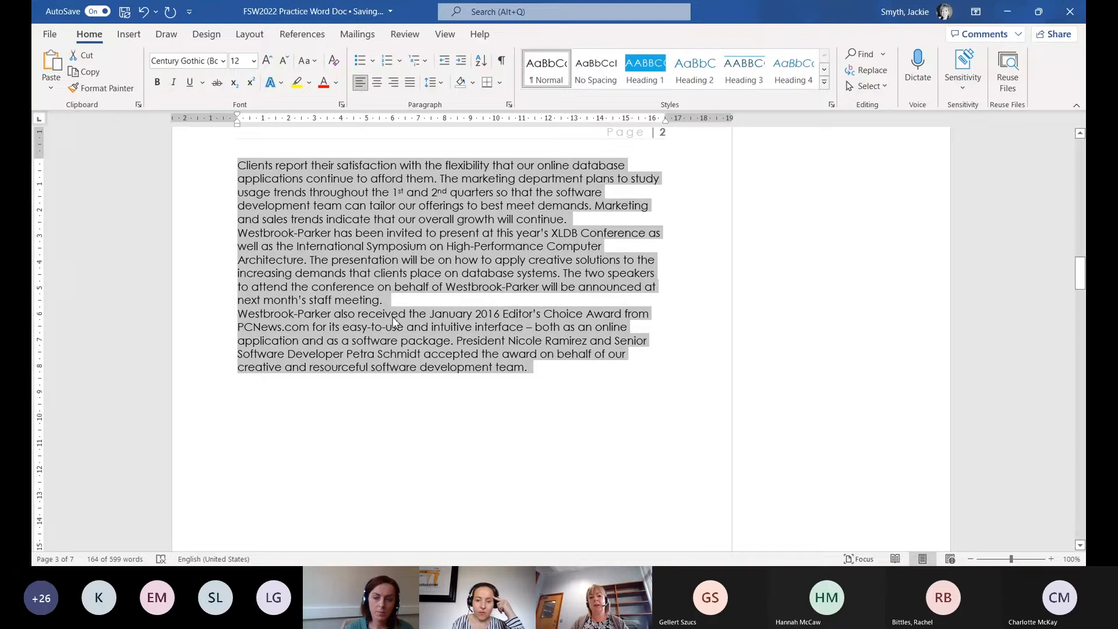
Turn off "Don't add space between paragraphs of the same style" for the three page 2 paragraphs
{"action": "left_click", "coordinate": [508, 104]}
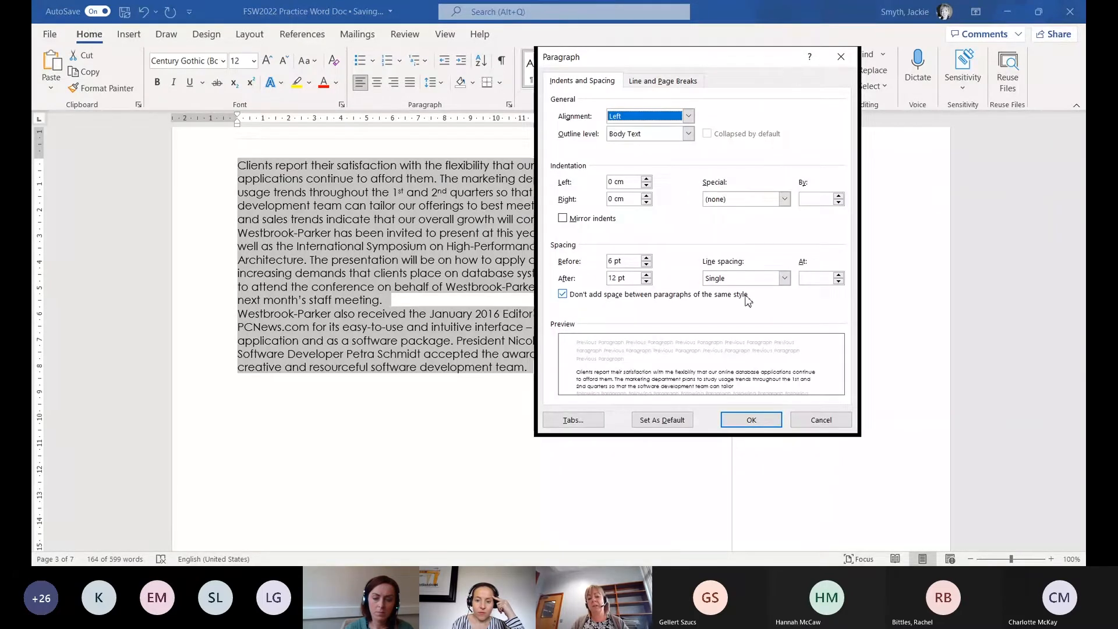
{"action": "left_click", "coordinate": [562, 295]}
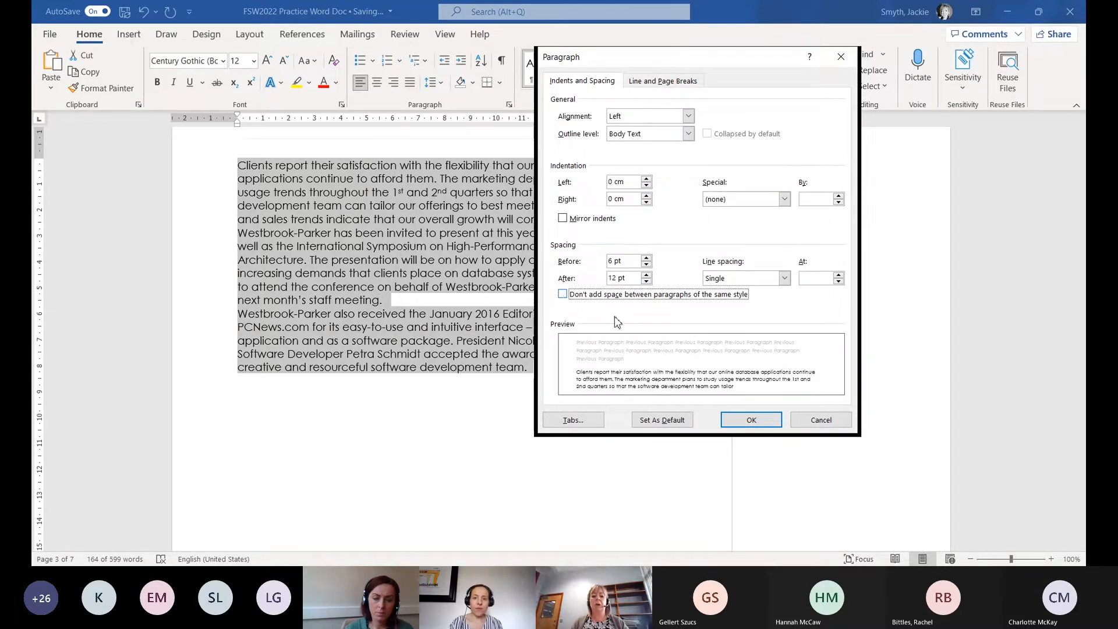
{"action": "left_click", "coordinate": [759, 425]}
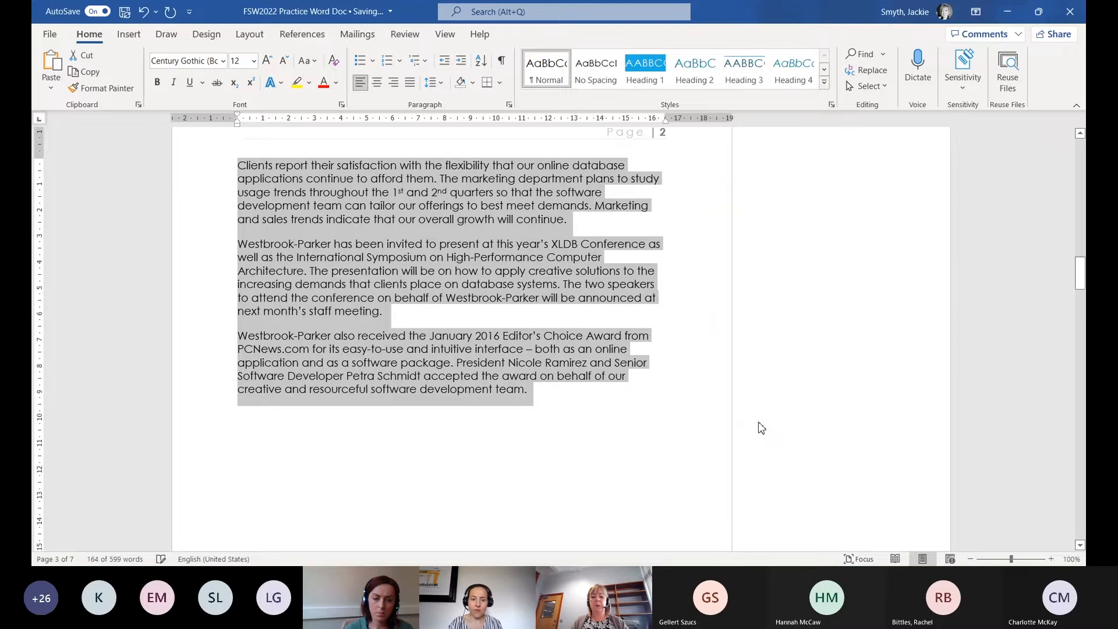
{"action": "left_click", "coordinate": [430, 402]}
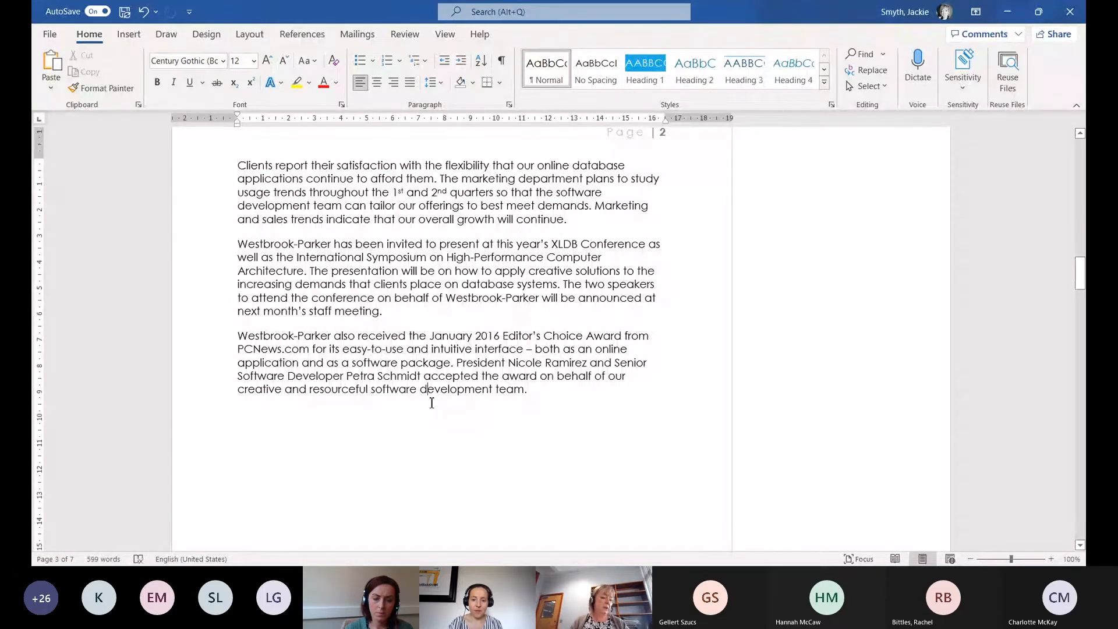
Examine the Updated Chain of Command section on page 3, including its organisation chart and the review comment beside it
{"action": "scroll", "coordinate": [431, 402], "scroll_direction": "down", "scroll_amount": 3}
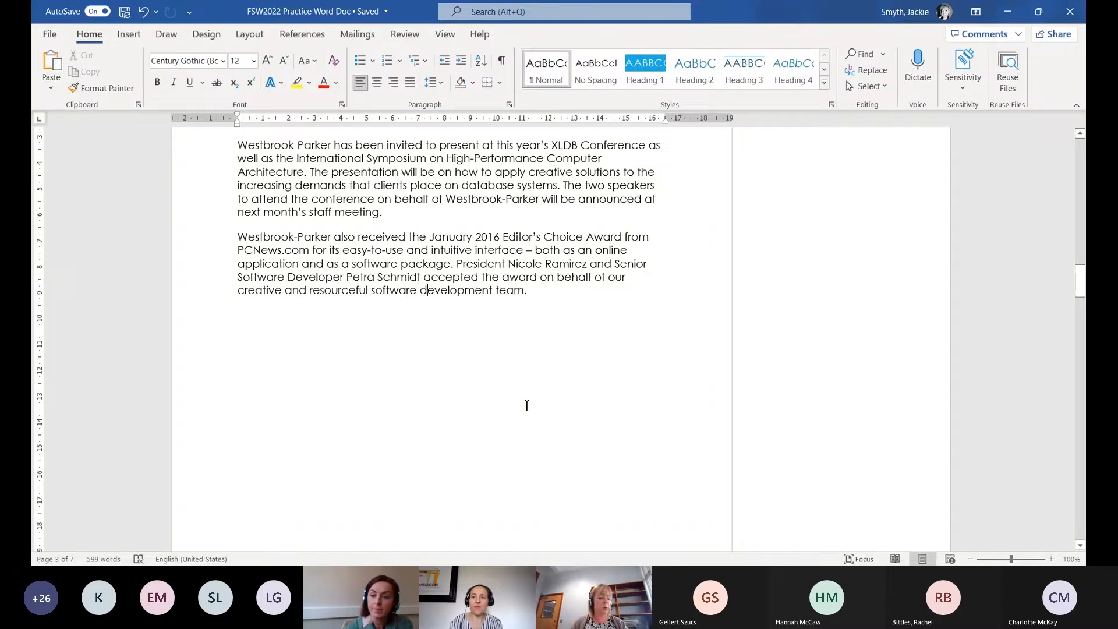
{"action": "scroll", "coordinate": [520, 405], "scroll_direction": "down", "scroll_amount": 2}
{"action": "scroll", "coordinate": [520, 405], "scroll_direction": "down", "scroll_amount": 8}
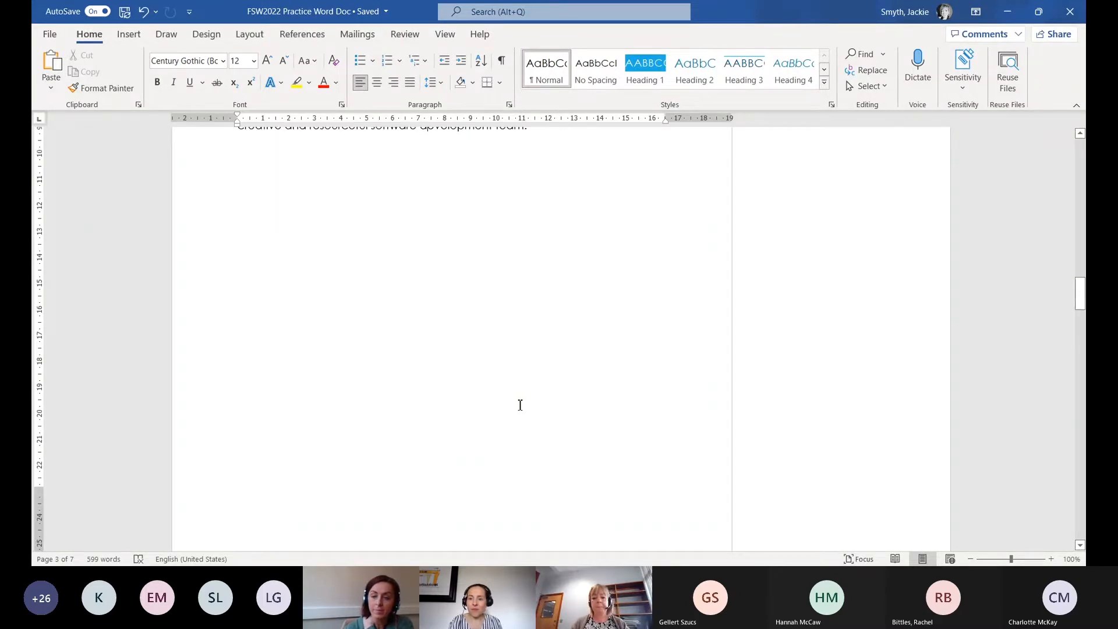
{"action": "scroll", "coordinate": [520, 405], "scroll_direction": "down", "scroll_amount": 2}
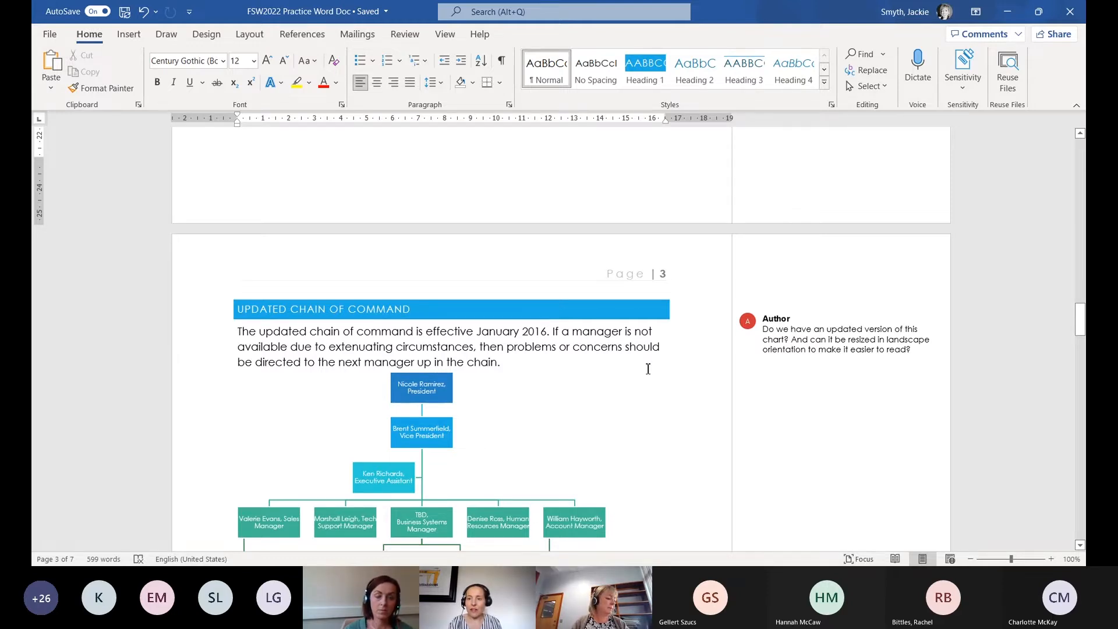
{"action": "scroll", "coordinate": [648, 369], "scroll_direction": "down", "scroll_amount": 4}
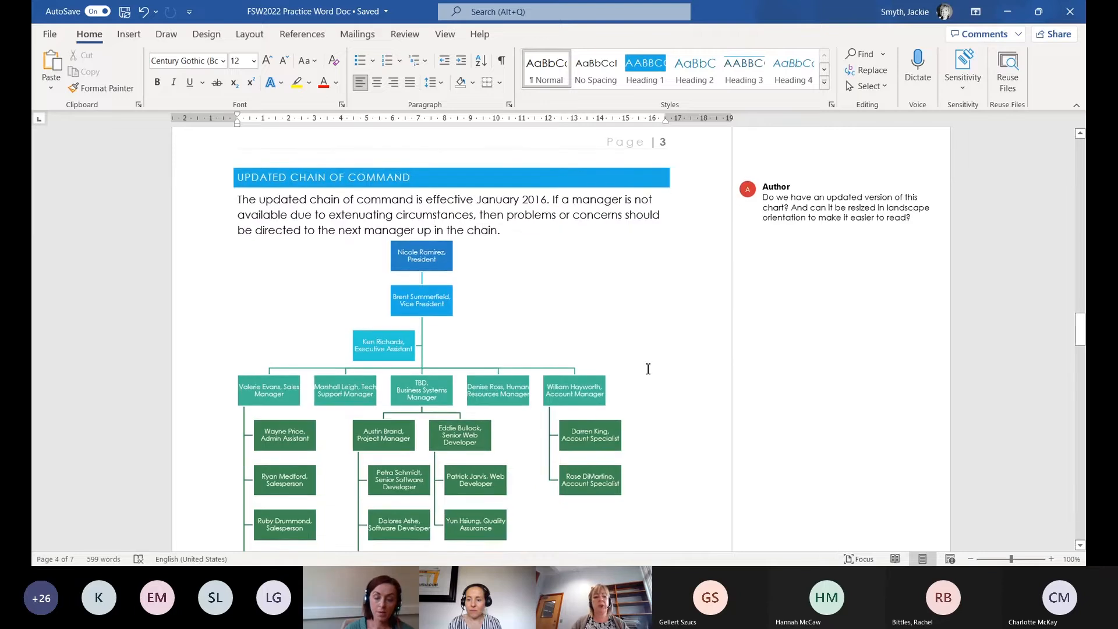
{"action": "scroll", "coordinate": [509, 236], "scroll_direction": "up", "scroll_amount": 6}
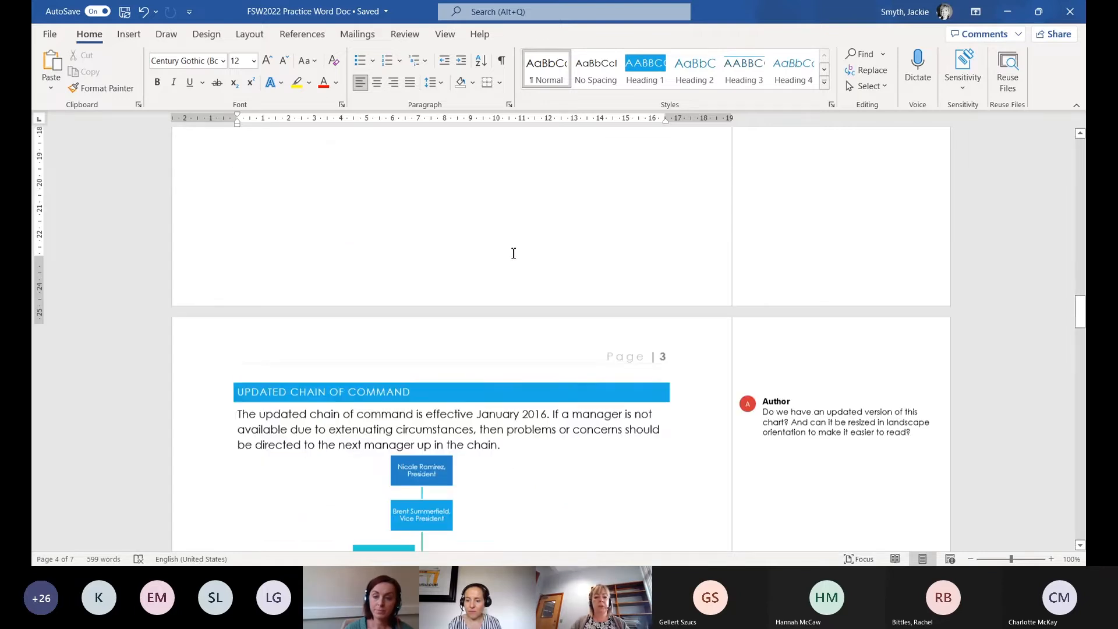
{"action": "scroll", "coordinate": [514, 253], "scroll_direction": "down", "scroll_amount": 6}
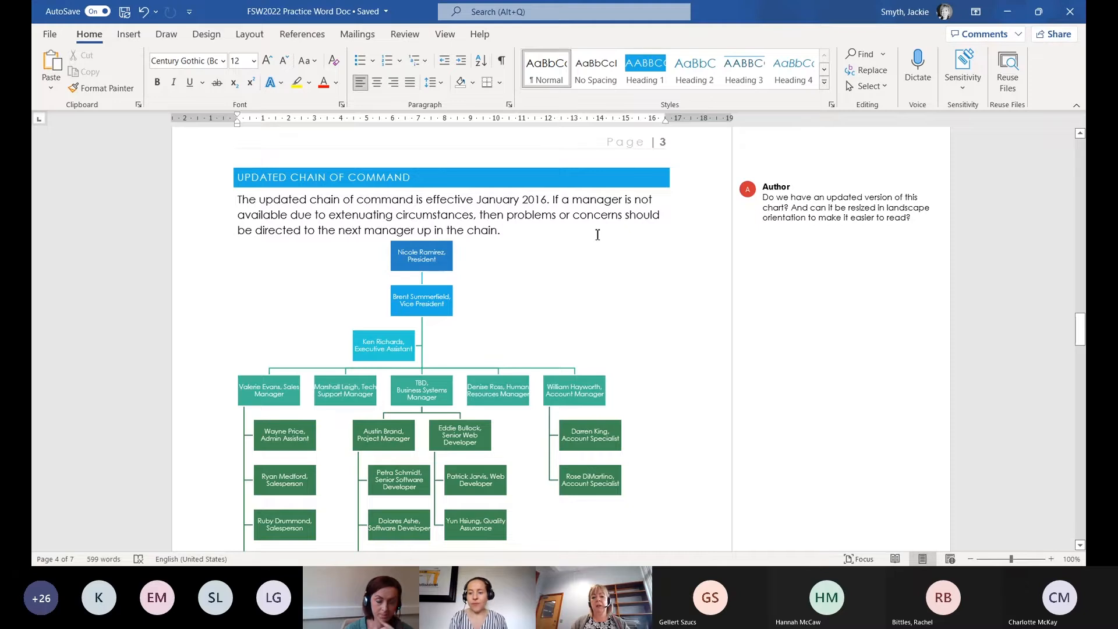
{"action": "left_click", "coordinate": [820, 193]}
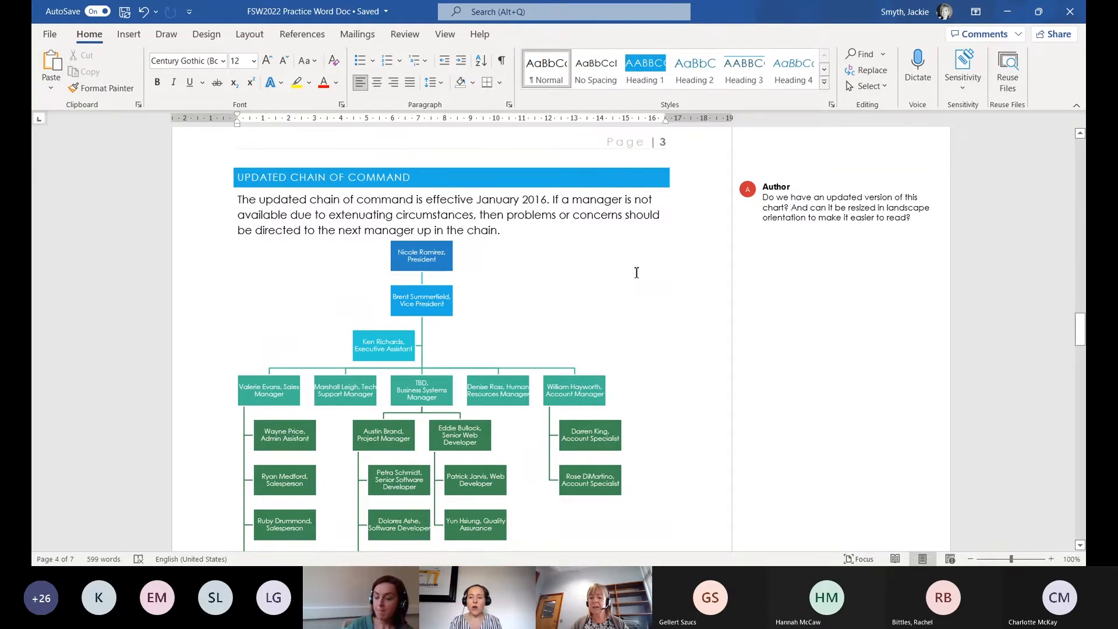
Set the line spacing of the first page 2 paragraph, beginning "Clients report their satisfaction", to 1.0
{"action": "scroll", "coordinate": [637, 272], "scroll_direction": "up", "scroll_amount": 10}
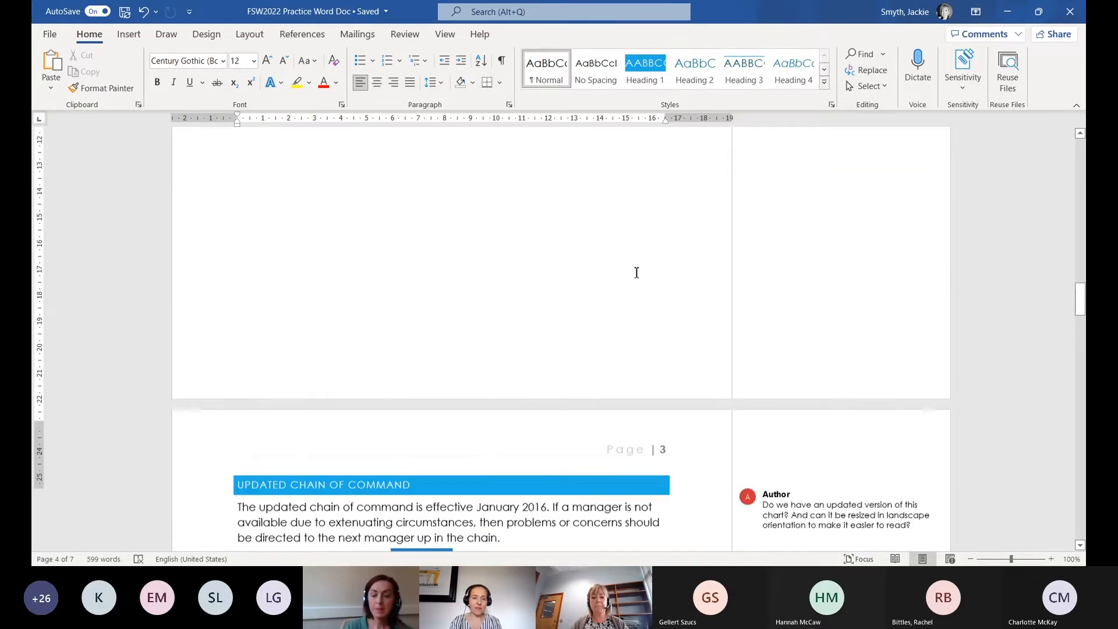
{"action": "scroll", "coordinate": [637, 273], "scroll_direction": "up", "scroll_amount": 4}
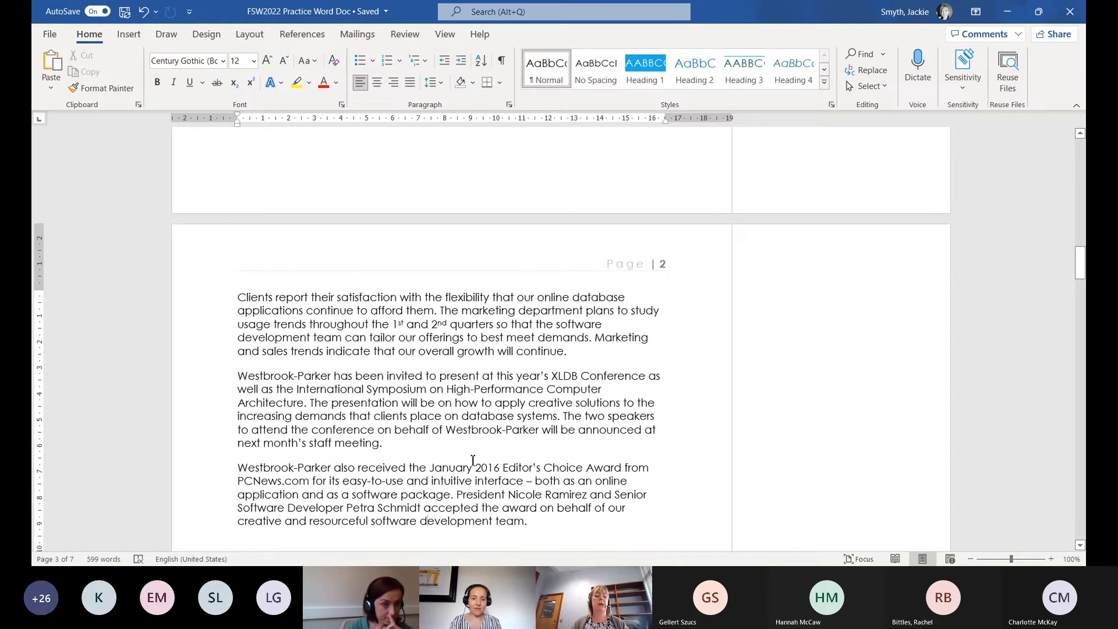
{"action": "scroll", "coordinate": [467, 452], "scroll_direction": "down", "scroll_amount": 1}
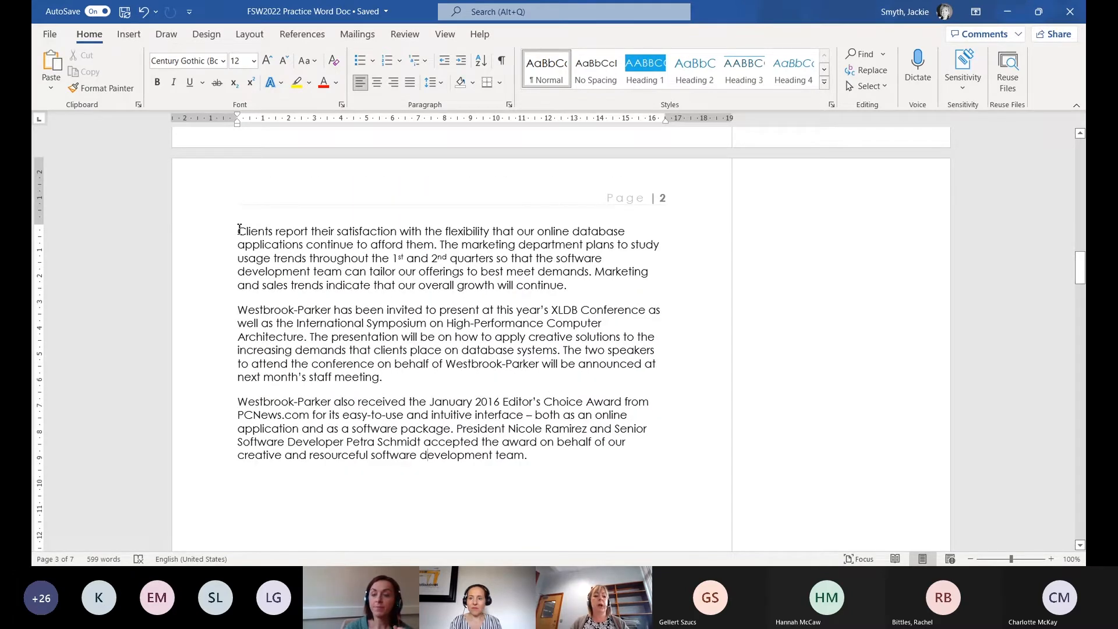
{"action": "left_click_drag", "start_coordinate": [239, 229], "coordinate": [589, 289]}
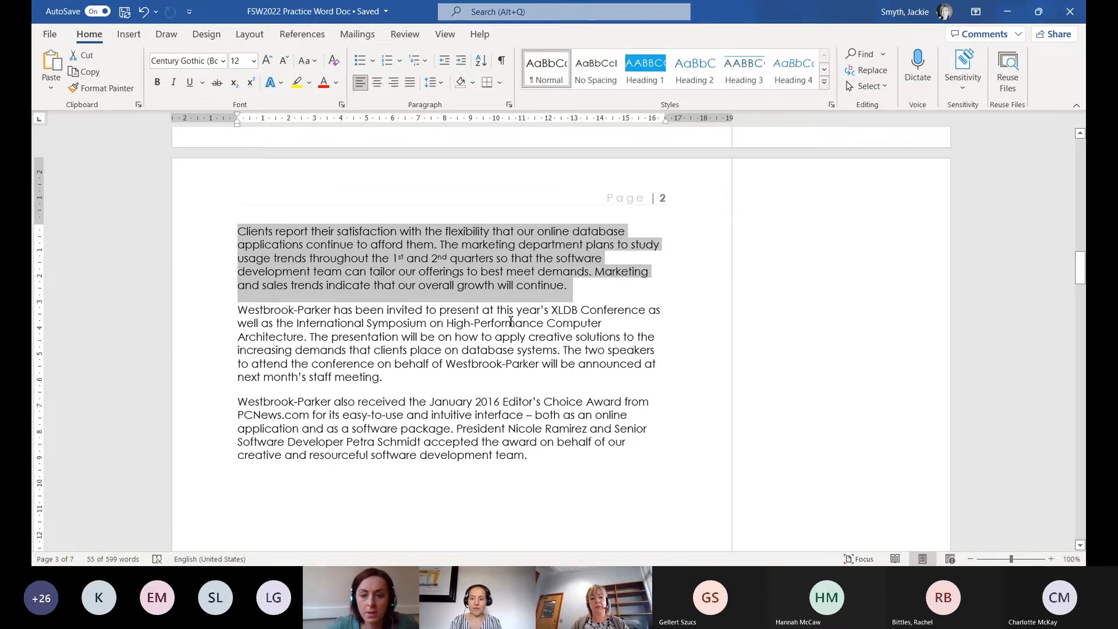
{"action": "left_click", "coordinate": [446, 323]}
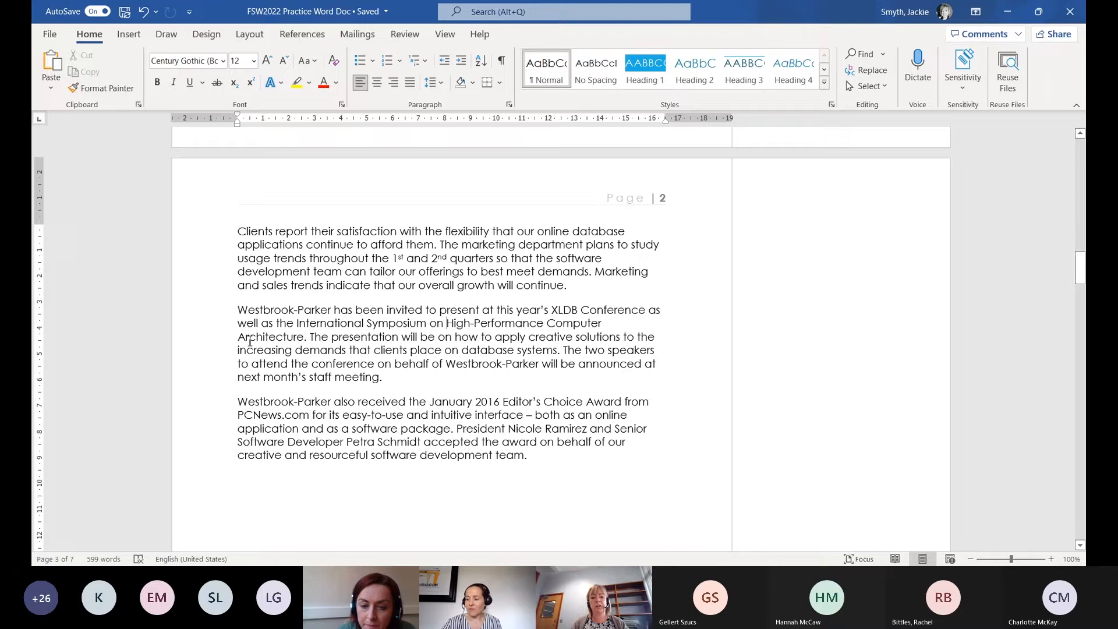
{"action": "left_click_drag", "start_coordinate": [237, 230], "coordinate": [308, 288]}
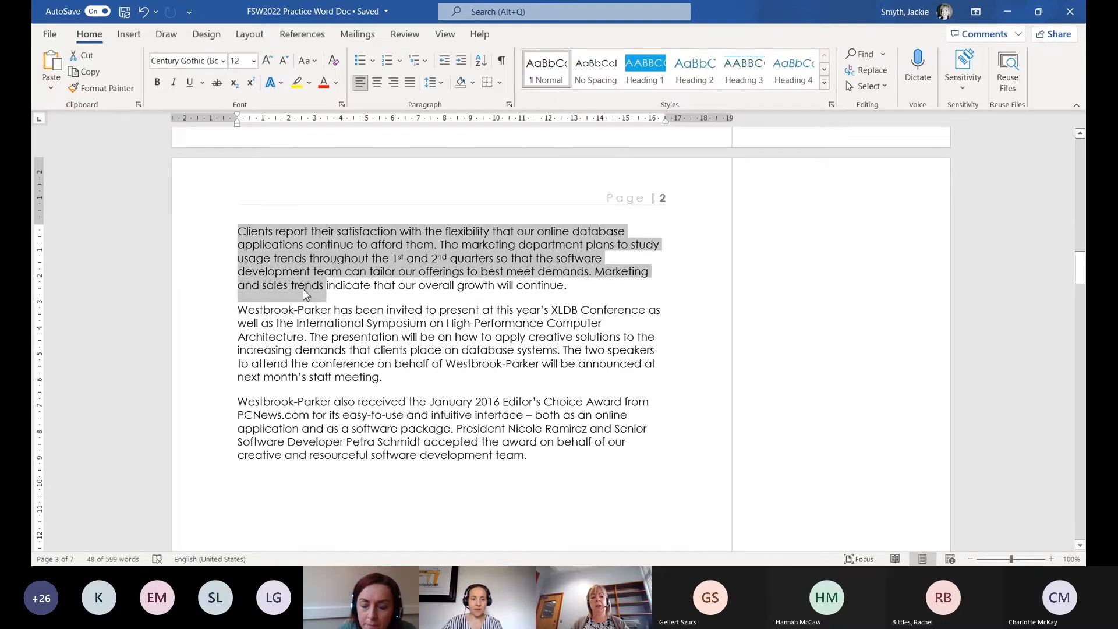
{"action": "left_click", "coordinate": [438, 85]}
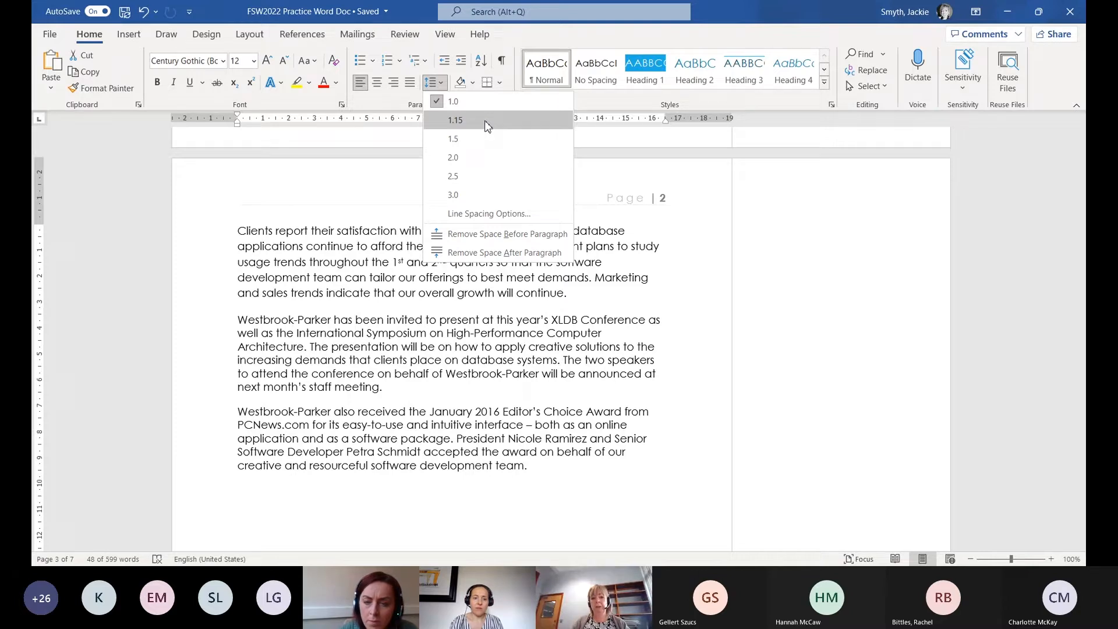
{"action": "left_click", "coordinate": [453, 103]}
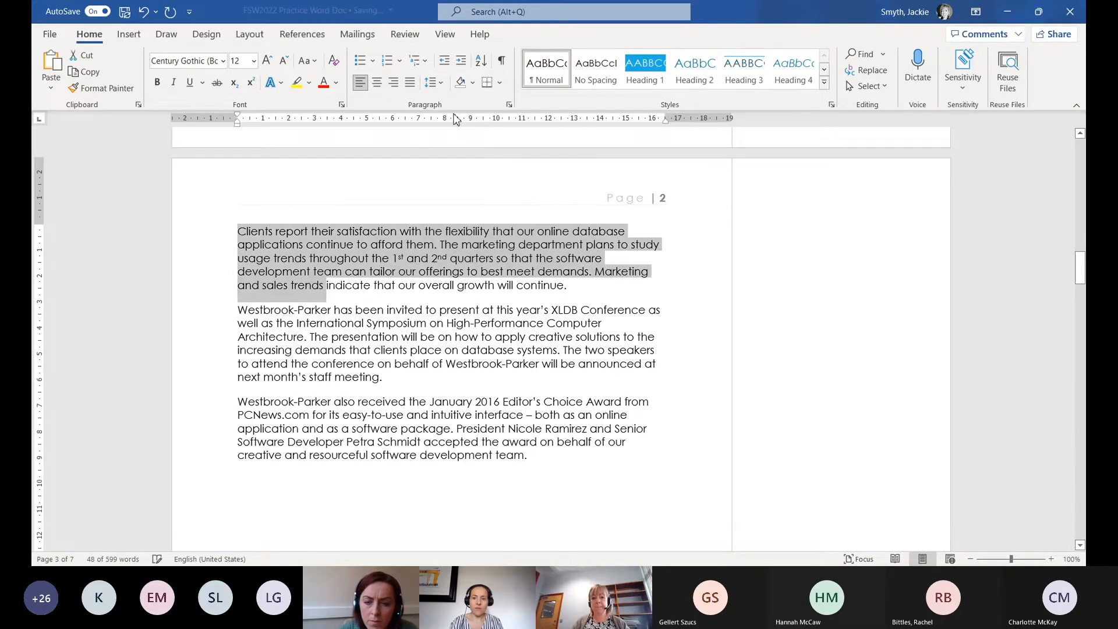
Set the spacing after the second page 2 paragraph, about the XLDB Conference, to 6 pt
{"action": "left_click", "coordinate": [589, 338]}
{"action": "scroll", "coordinate": [590, 338], "scroll_direction": "down", "scroll_amount": 1}
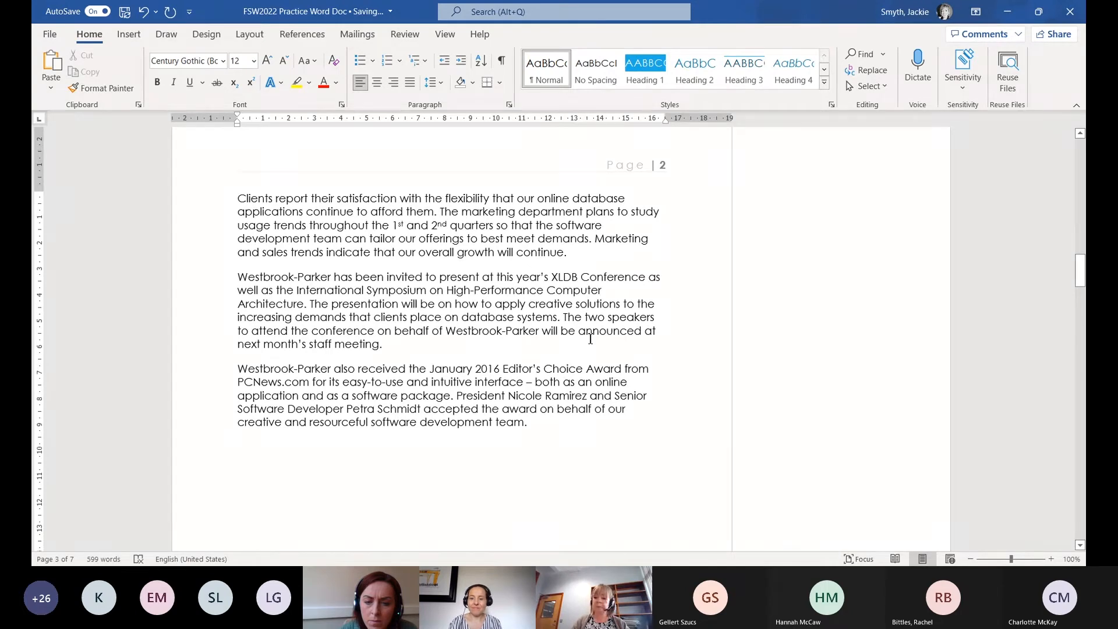
{"action": "scroll", "coordinate": [589, 338], "scroll_direction": "down", "scroll_amount": 3}
{"action": "scroll", "coordinate": [582, 342], "scroll_direction": "down", "scroll_amount": 5}
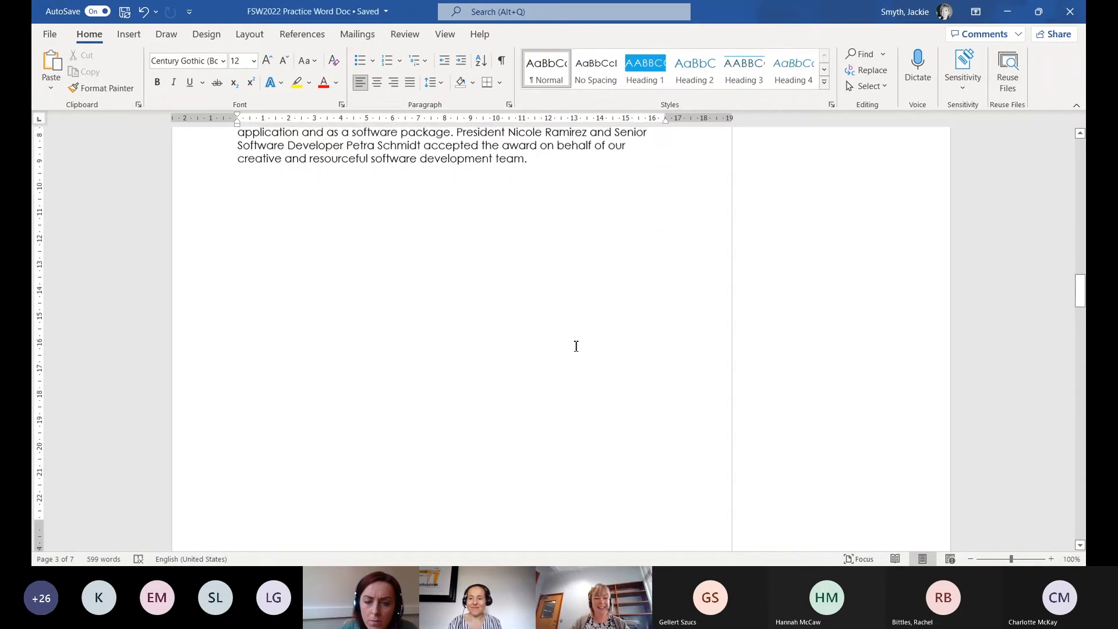
{"action": "scroll", "coordinate": [576, 346], "scroll_direction": "down", "scroll_amount": 10}
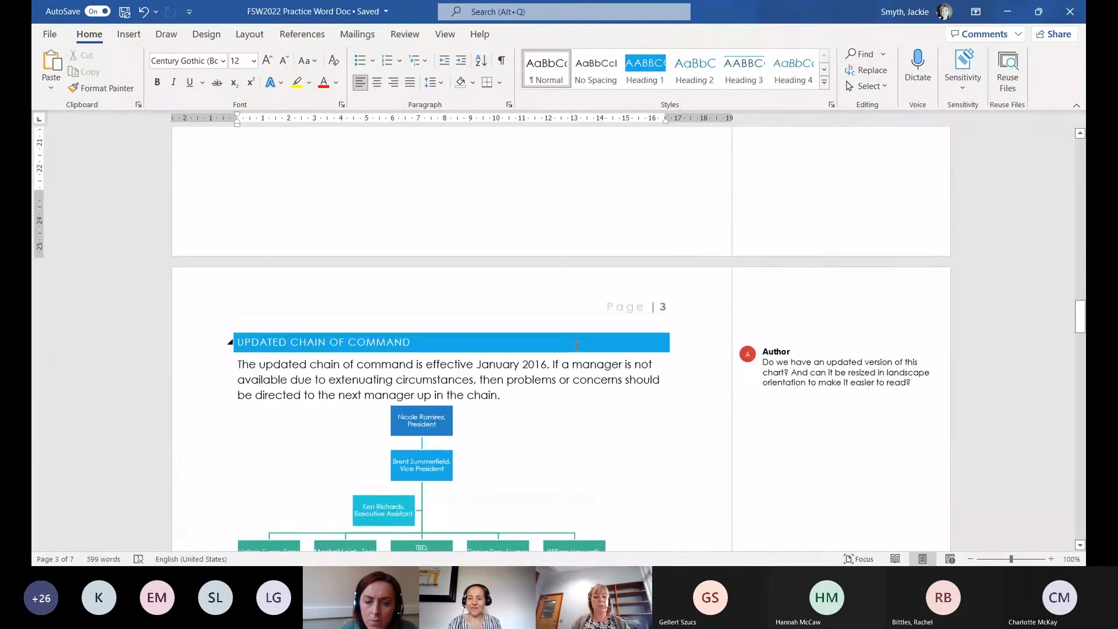
{"action": "scroll", "coordinate": [576, 346], "scroll_direction": "up", "scroll_amount": 20}
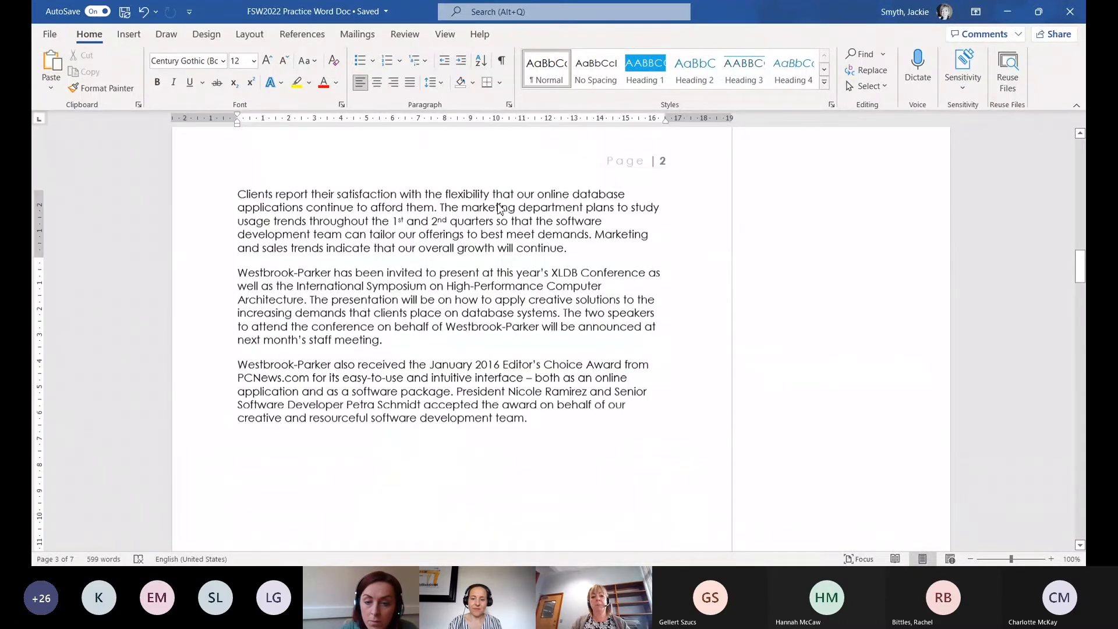
{"action": "left_click", "coordinate": [511, 105]}
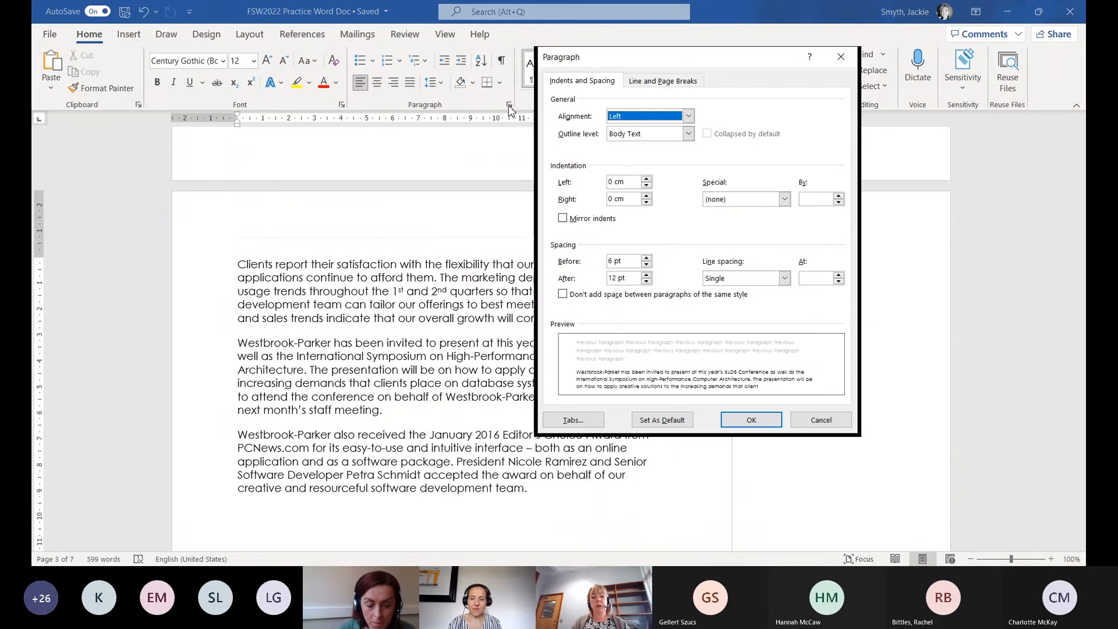
{"action": "left_click", "coordinate": [647, 281]}
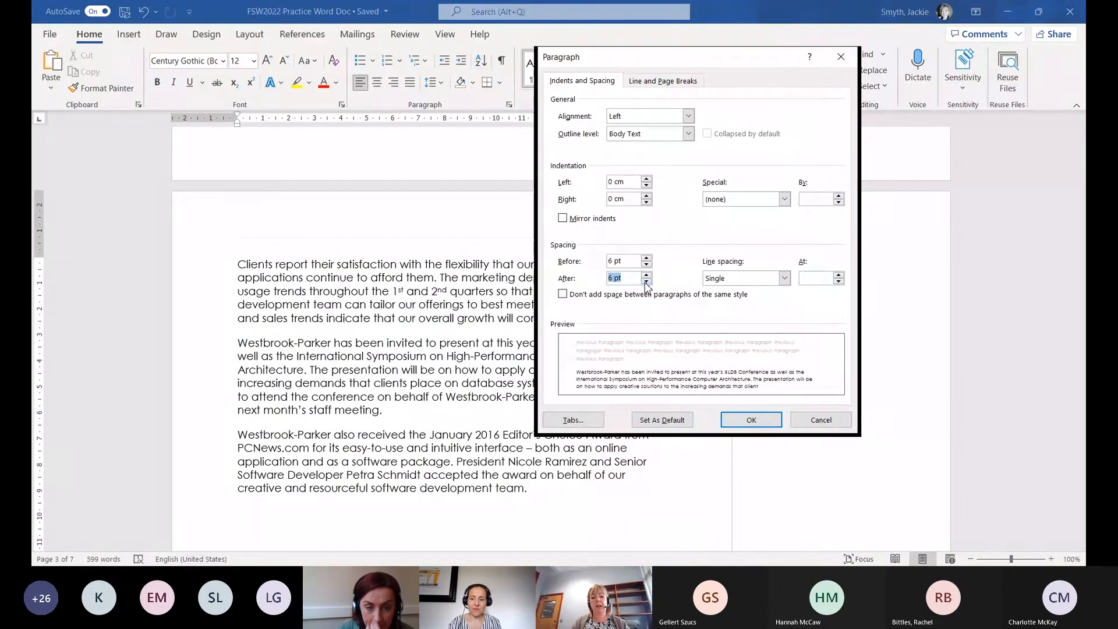
{"action": "left_click", "coordinate": [735, 419]}
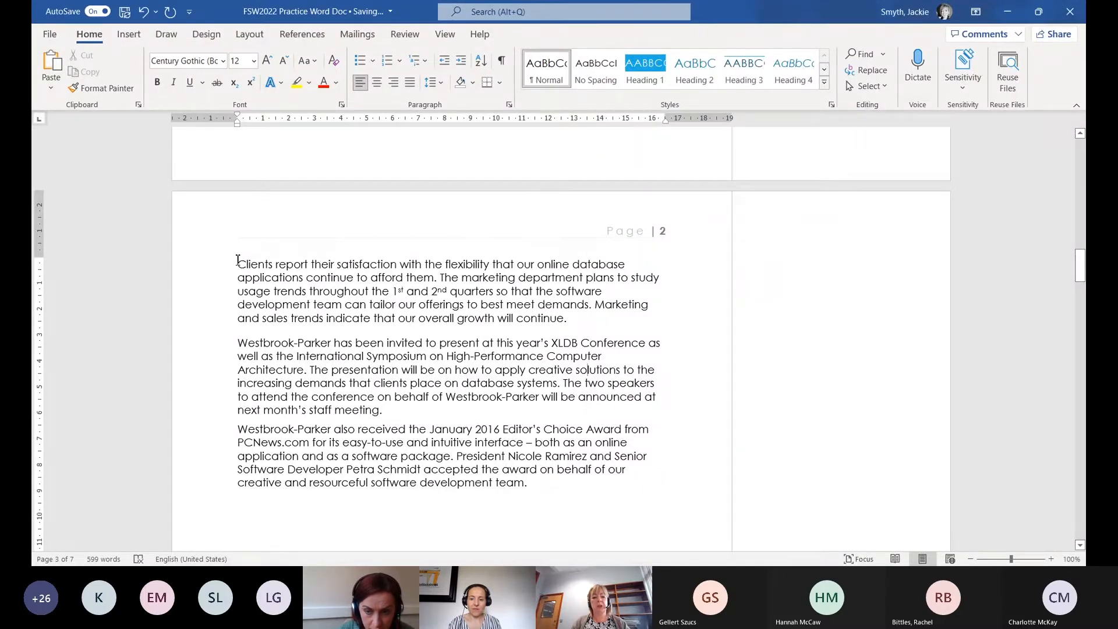
{"action": "left_click_drag", "start_coordinate": [238, 261], "coordinate": [315, 358]}
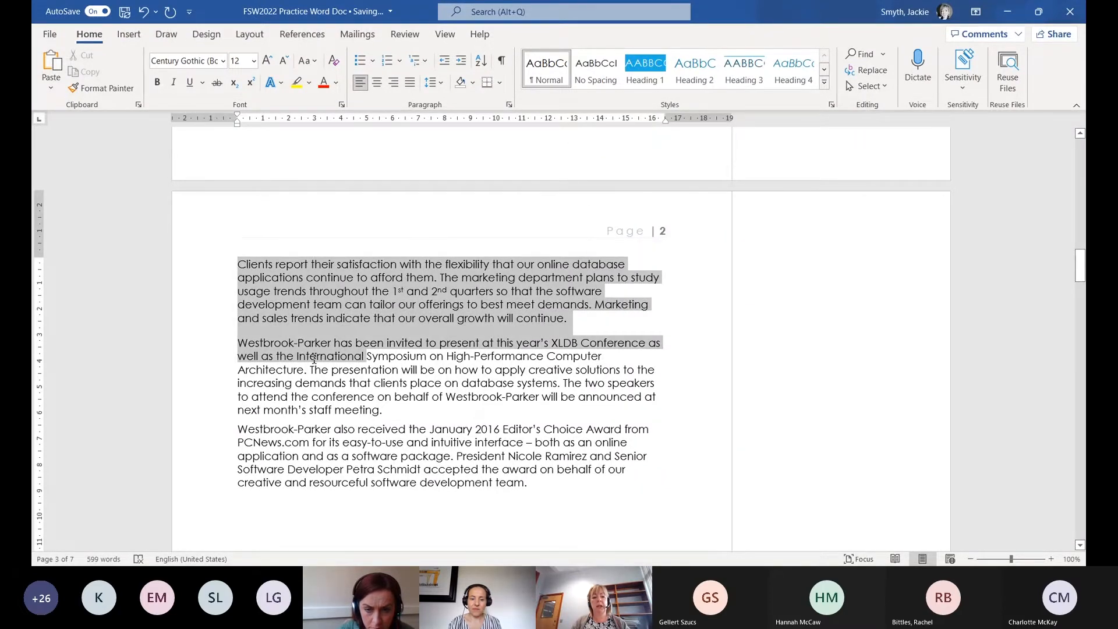
{"action": "left_click", "coordinate": [282, 325]}
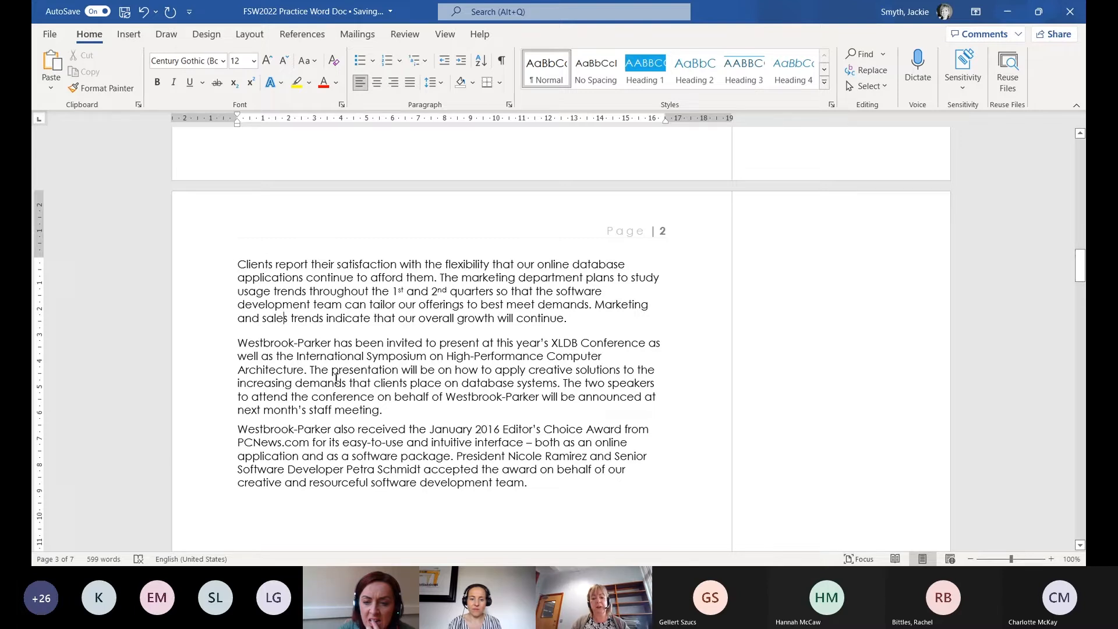
{"action": "scroll", "coordinate": [361, 329], "scroll_direction": "down", "scroll_amount": 8}
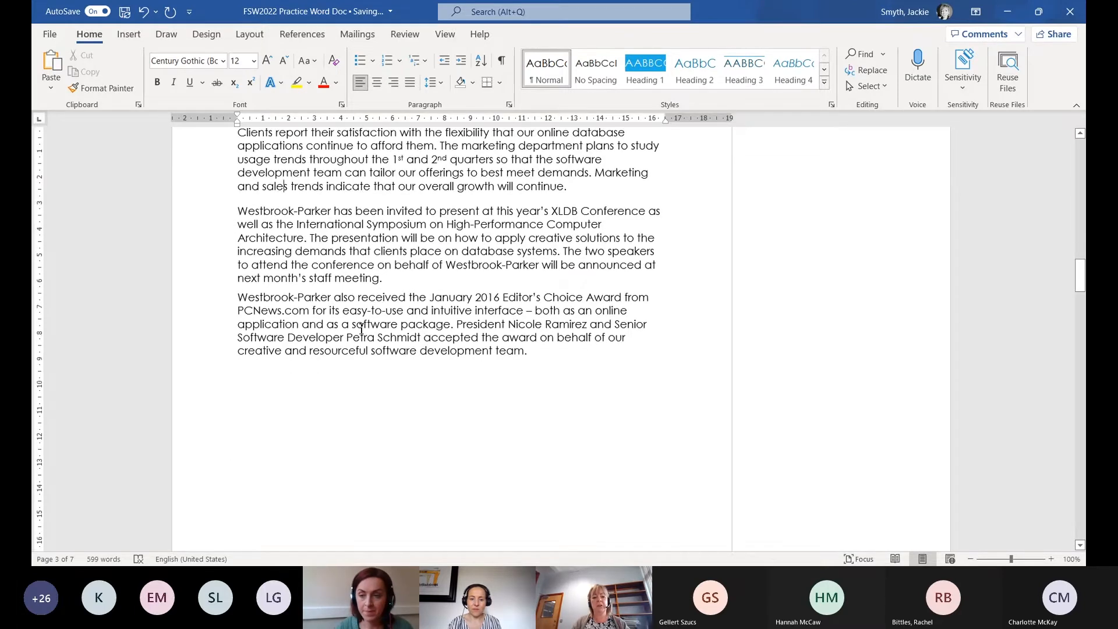
Examine the review comment about resizing the organisation chart, the rest of the chart and the Monthly Revenue table
{"action": "scroll", "coordinate": [361, 329], "scroll_direction": "down", "scroll_amount": 9}
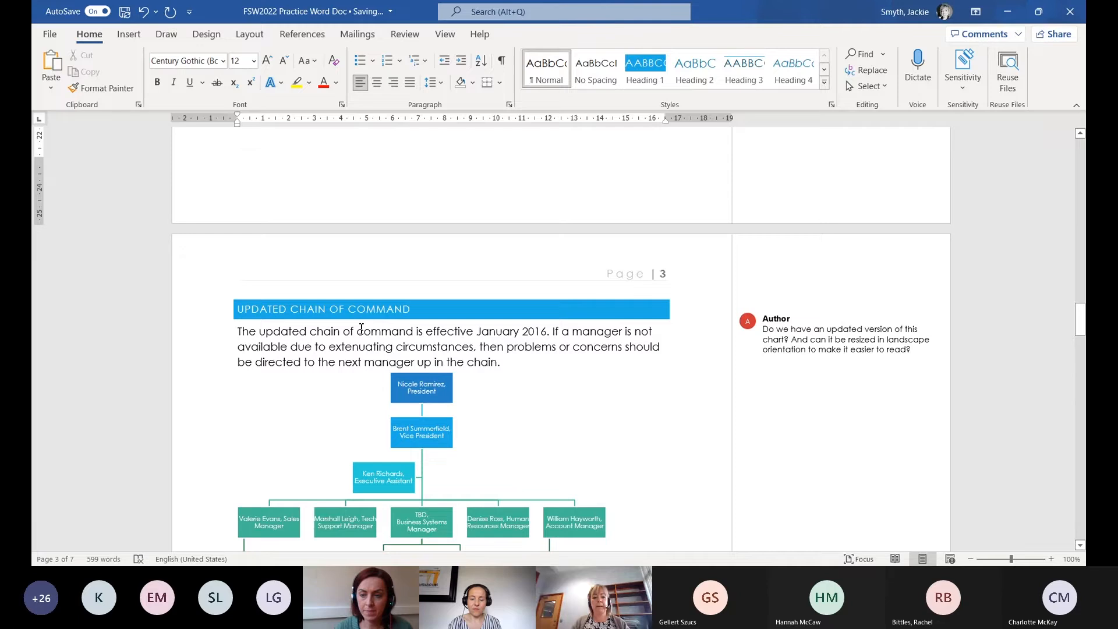
{"action": "scroll", "coordinate": [361, 328], "scroll_direction": "down", "scroll_amount": 3}
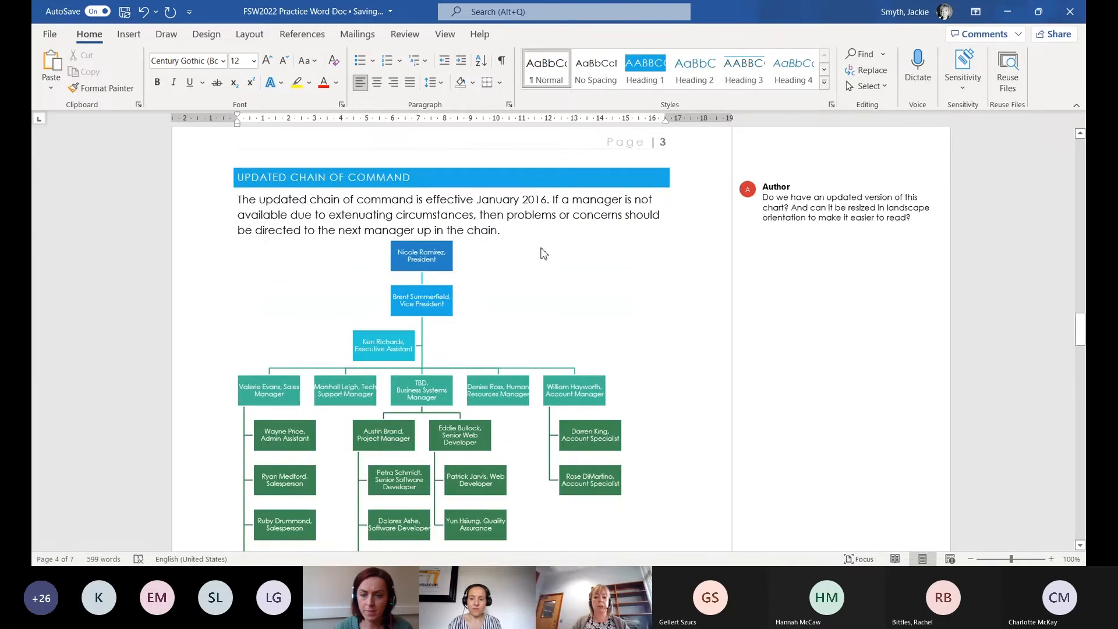
{"action": "left_click", "coordinate": [797, 215]}
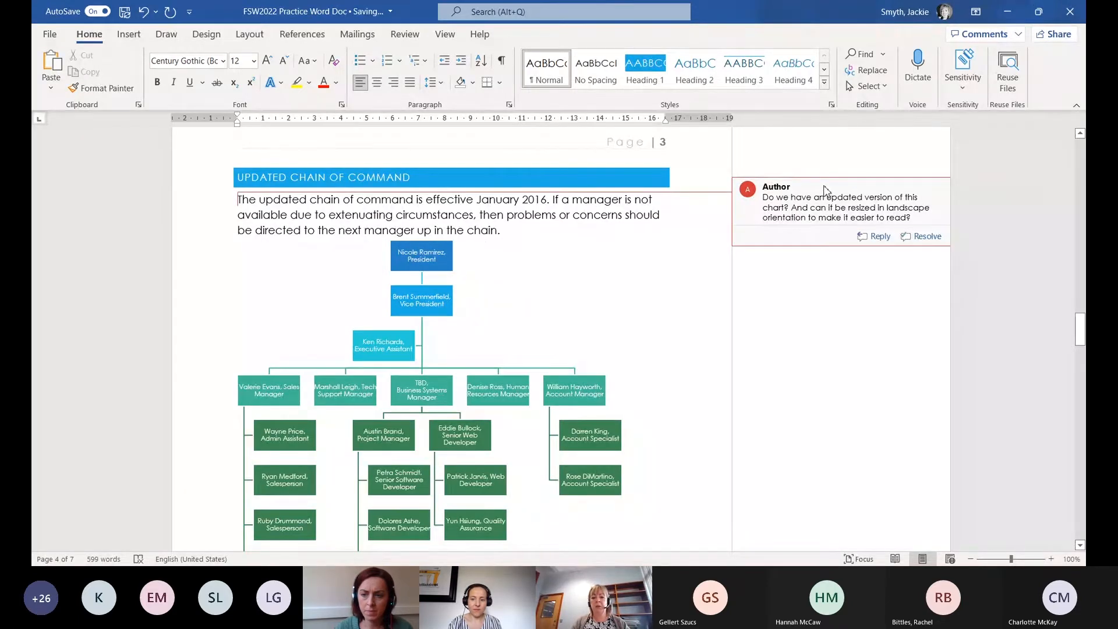
{"action": "left_click", "coordinate": [684, 300]}
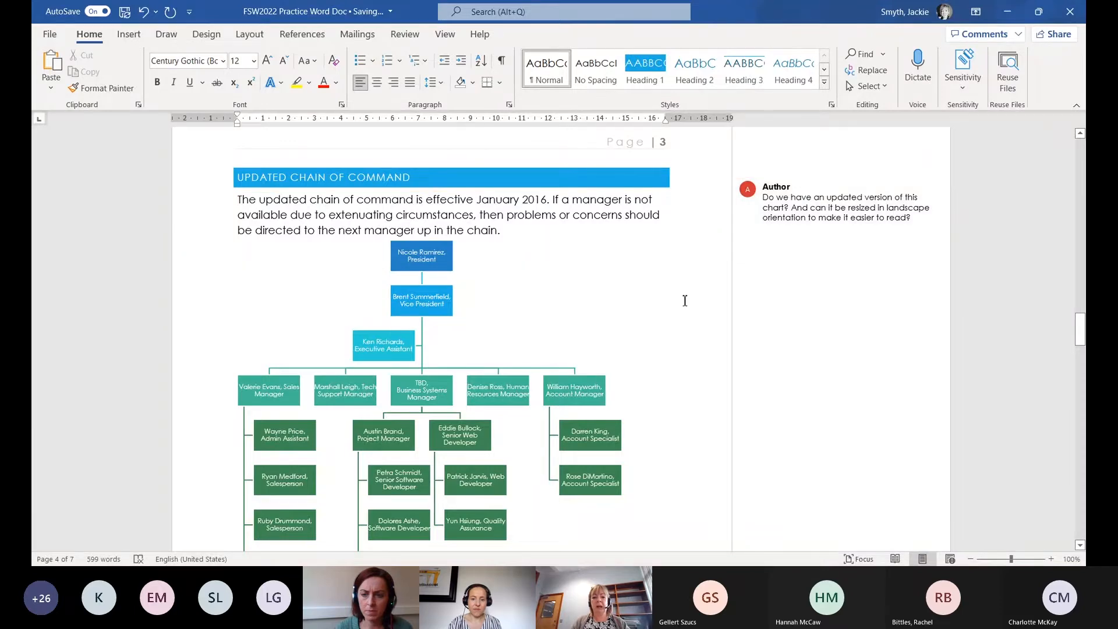
{"action": "left_click", "coordinate": [821, 213]}
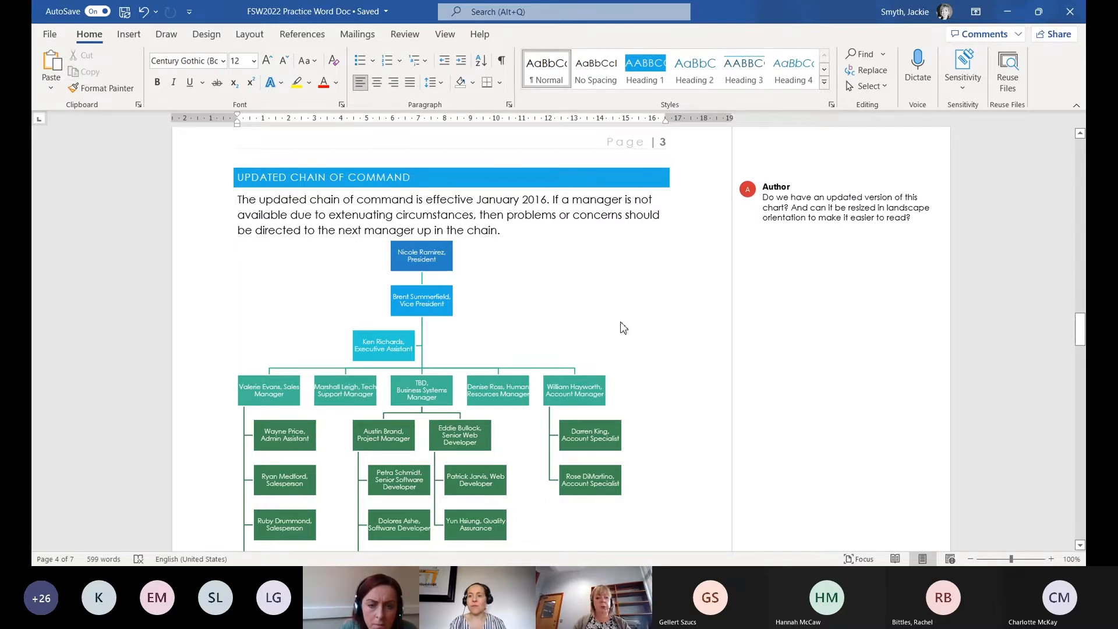
{"action": "left_click", "coordinate": [827, 233]}
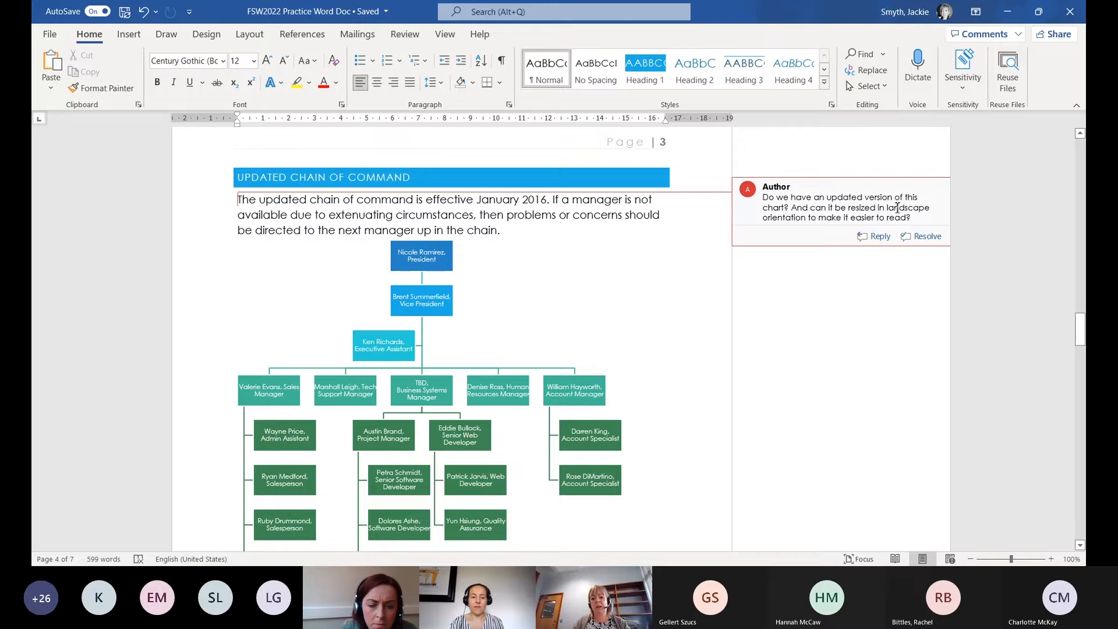
{"action": "left_click", "coordinate": [640, 276]}
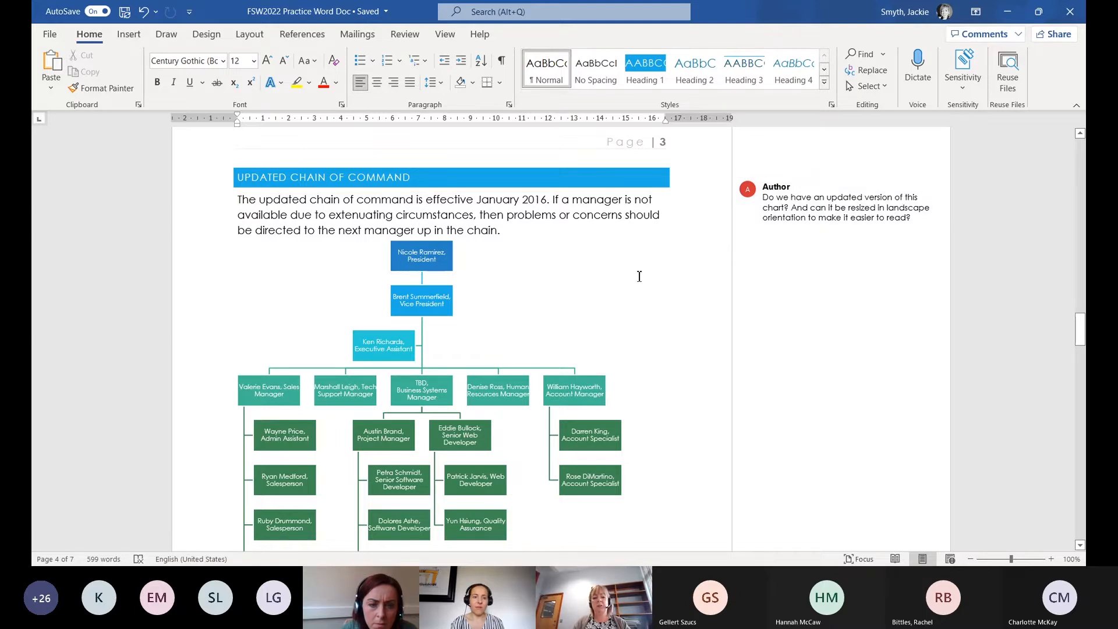
{"action": "scroll", "coordinate": [639, 276], "scroll_direction": "down", "scroll_amount": 2}
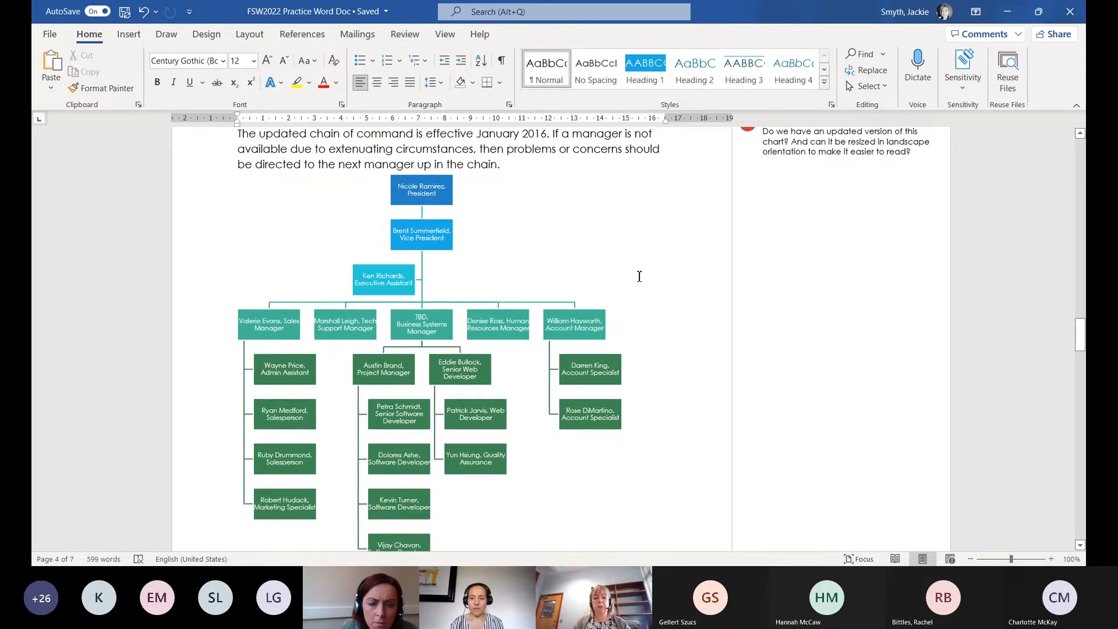
{"action": "scroll", "coordinate": [638, 279], "scroll_direction": "down", "scroll_amount": 3}
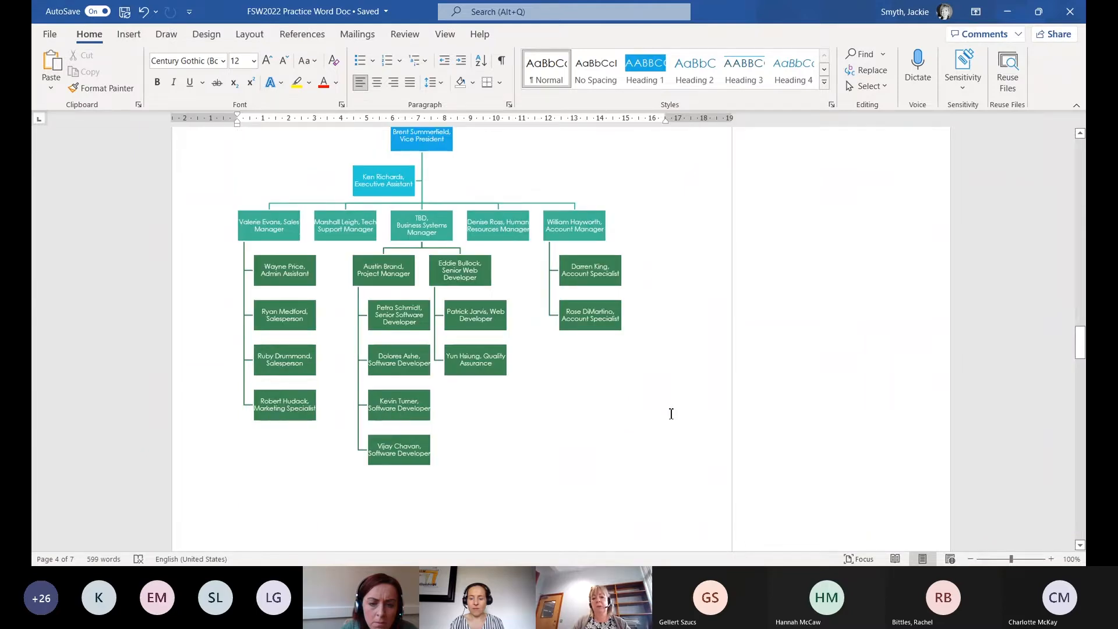
{"action": "scroll", "coordinate": [670, 429], "scroll_direction": "down", "scroll_amount": 15}
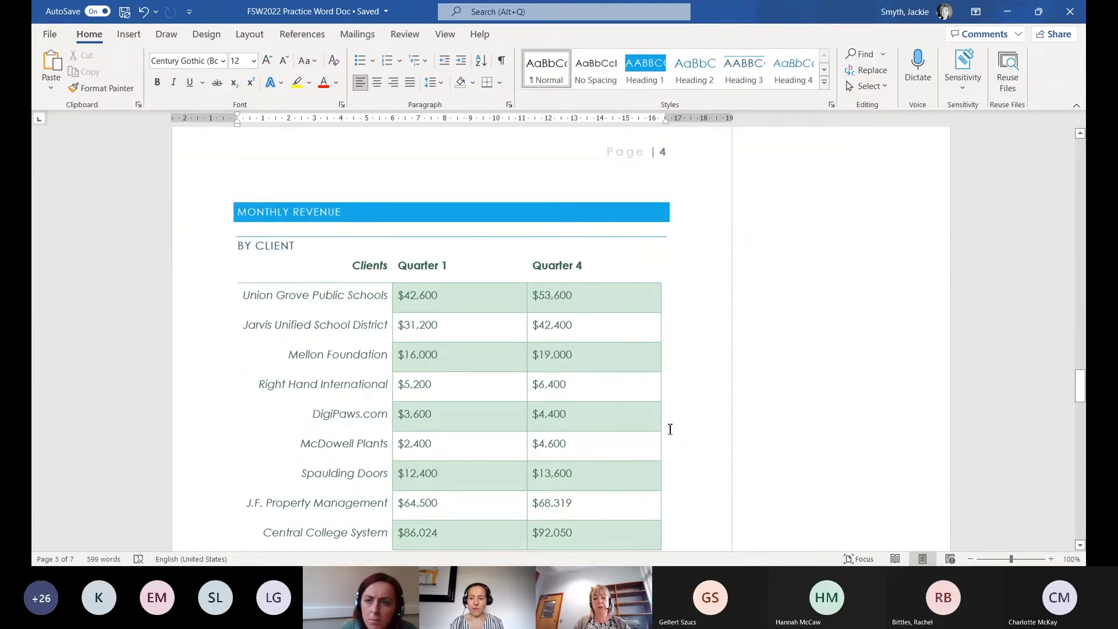
{"action": "scroll", "coordinate": [670, 430], "scroll_direction": "up", "scroll_amount": 15}
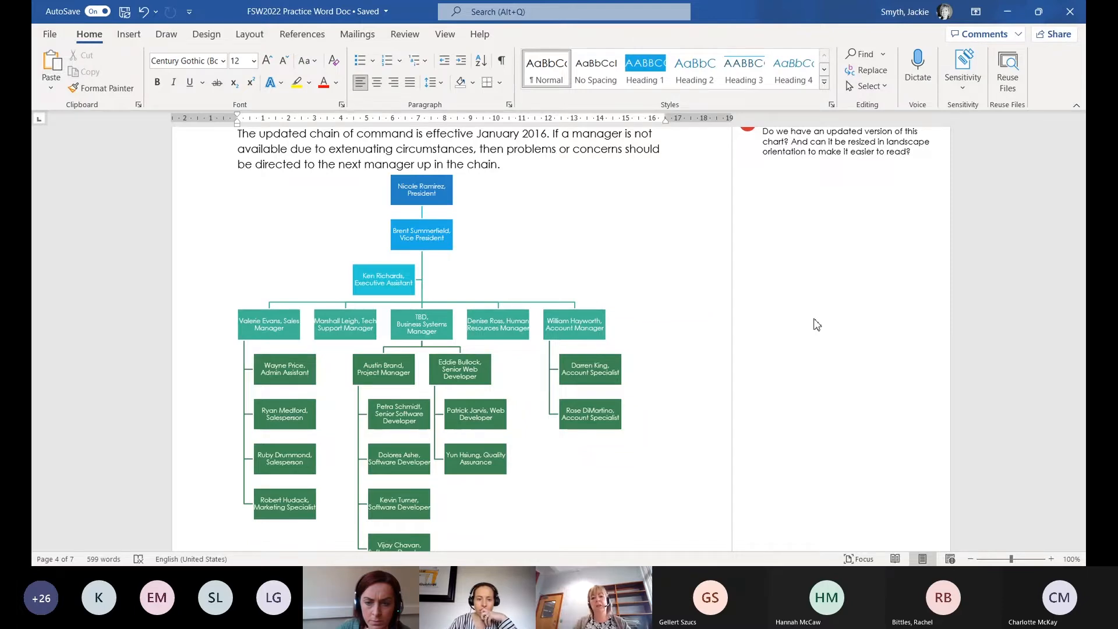
Switch the document's review display to No Markup and return it to Simple Markup
{"action": "left_click", "coordinate": [314, 36]}
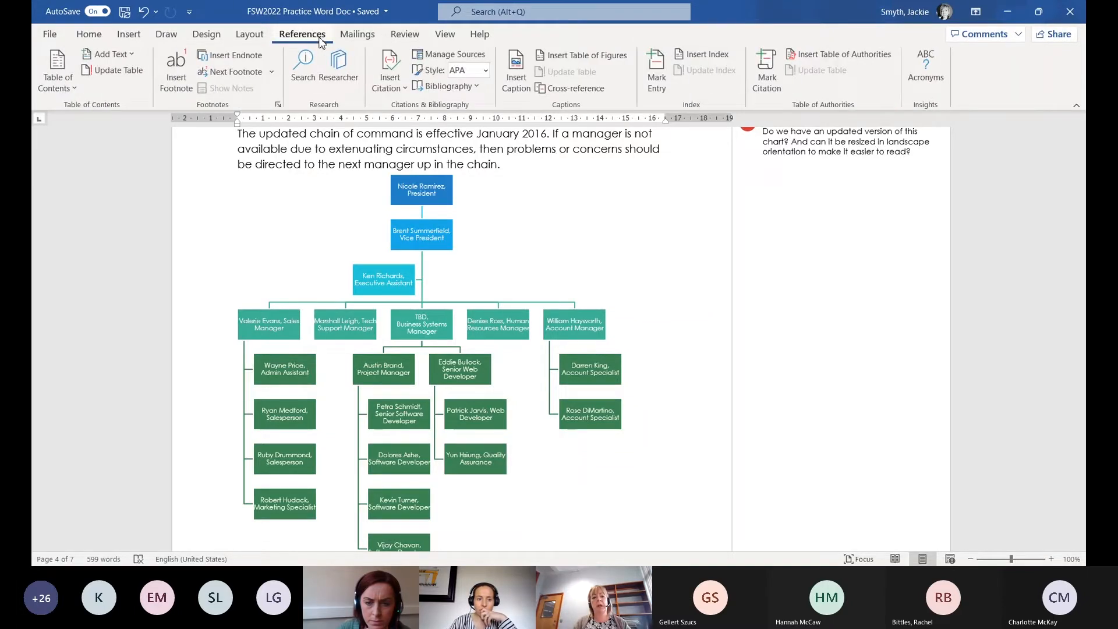
{"action": "left_click", "coordinate": [400, 35]}
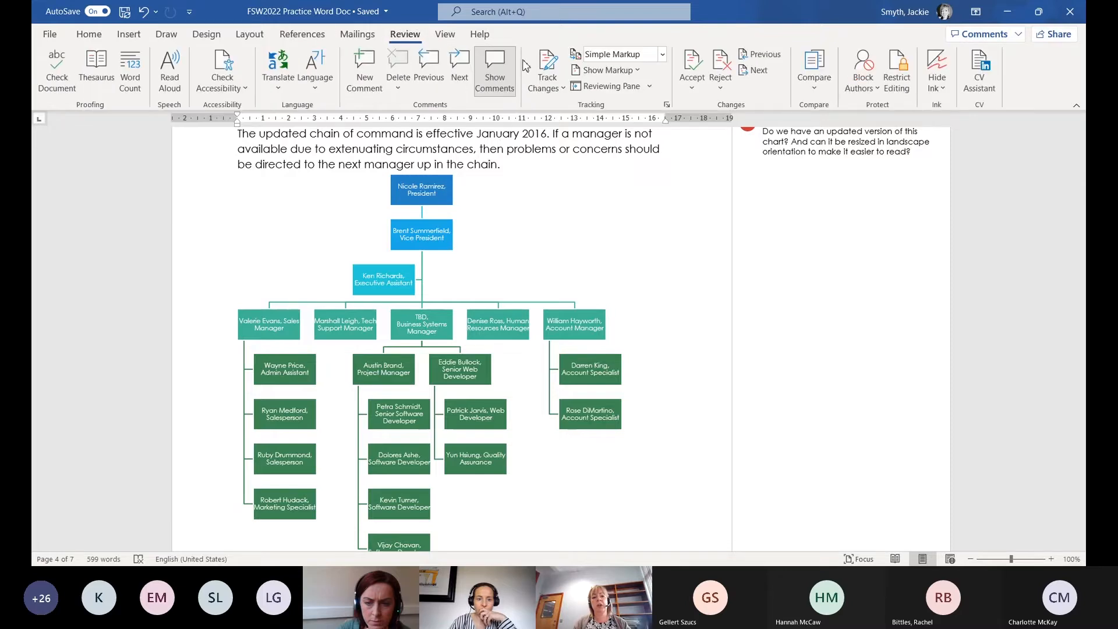
{"action": "left_click", "coordinate": [662, 54]}
{"action": "left_click", "coordinate": [637, 104]}
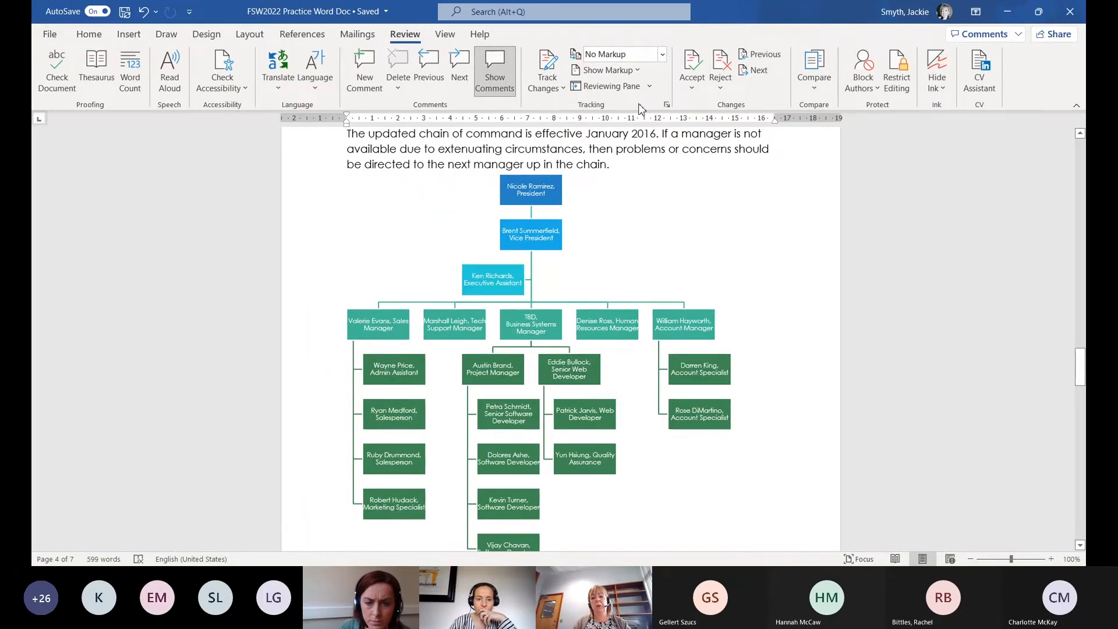
{"action": "left_click", "coordinate": [661, 55]}
{"action": "left_click", "coordinate": [644, 72]}
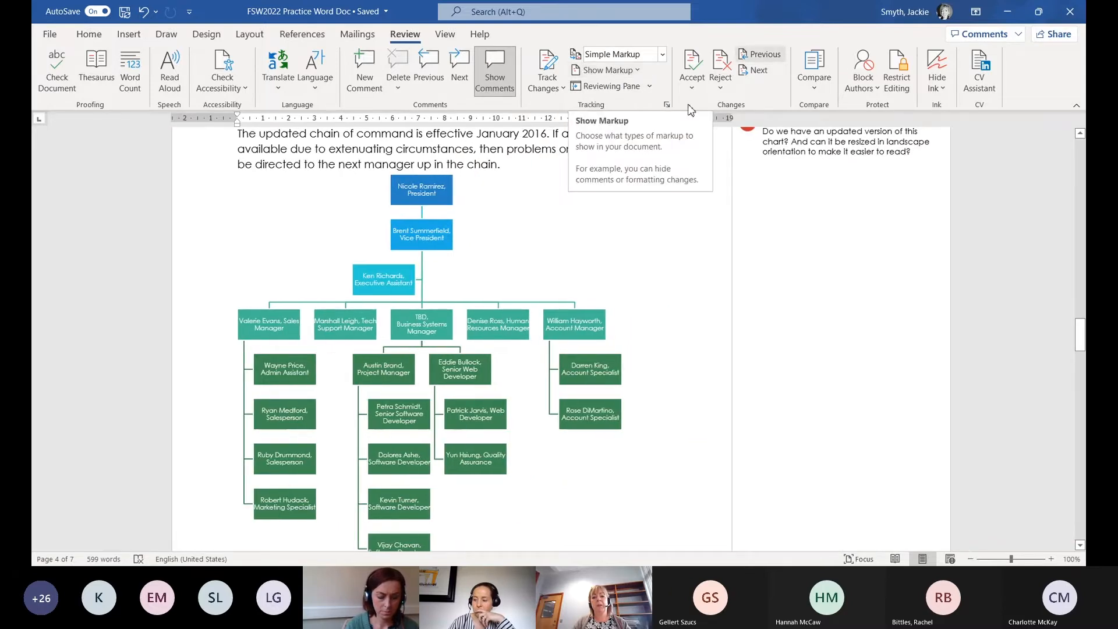
Insert a continuous section break in the empty paragraph below the organisation chart
{"action": "left_click", "coordinate": [763, 237]}
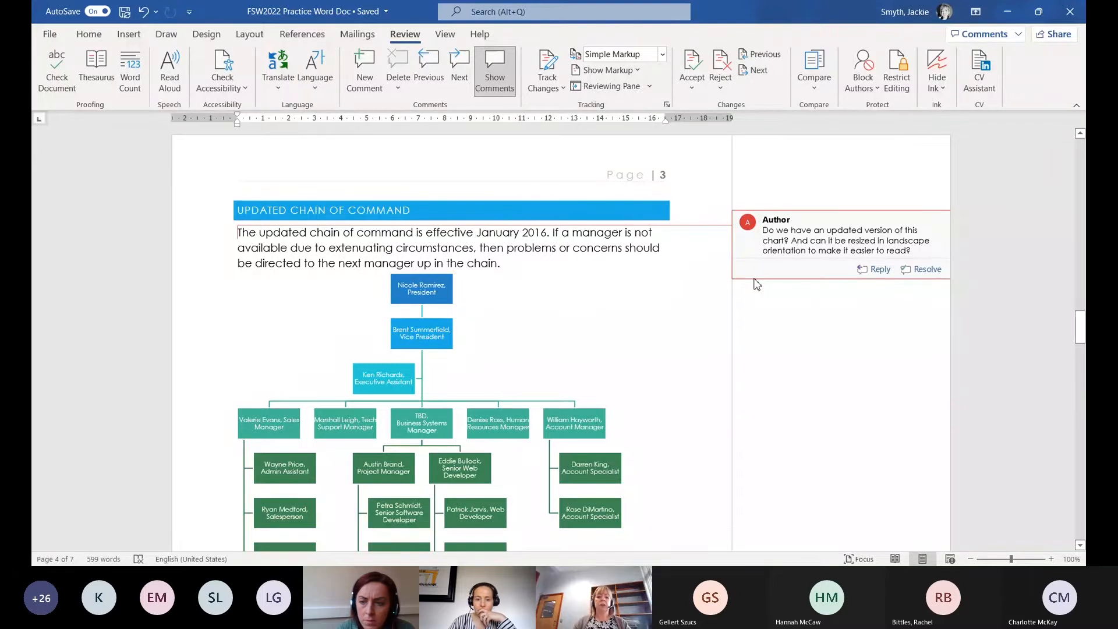
{"action": "scroll", "coordinate": [757, 284], "scroll_direction": "down", "scroll_amount": 1}
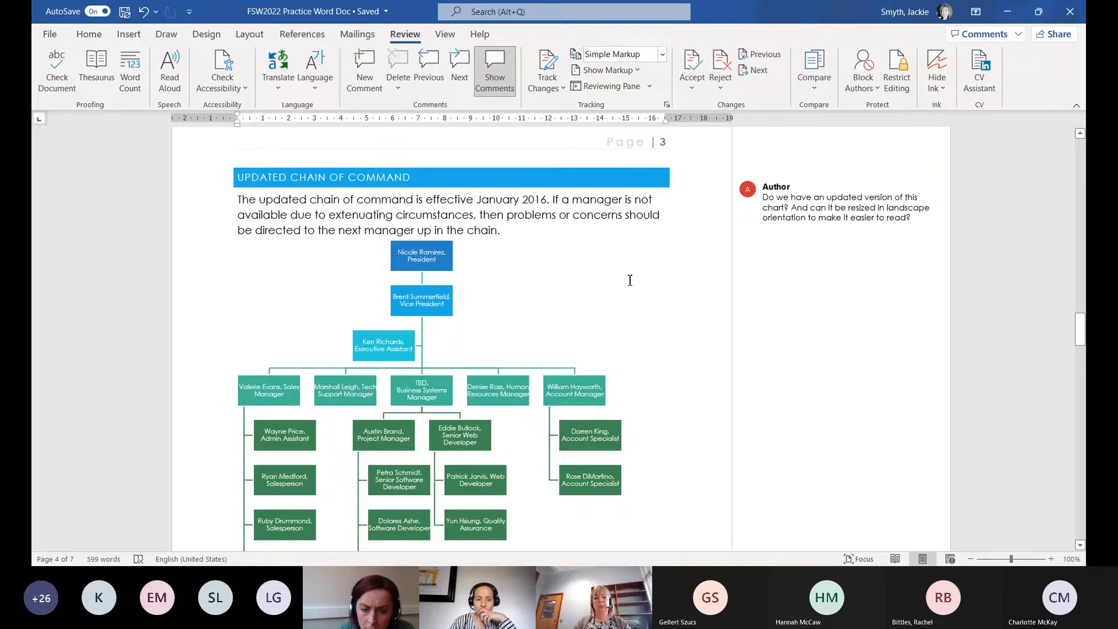
{"action": "left_click", "coordinate": [581, 276]}
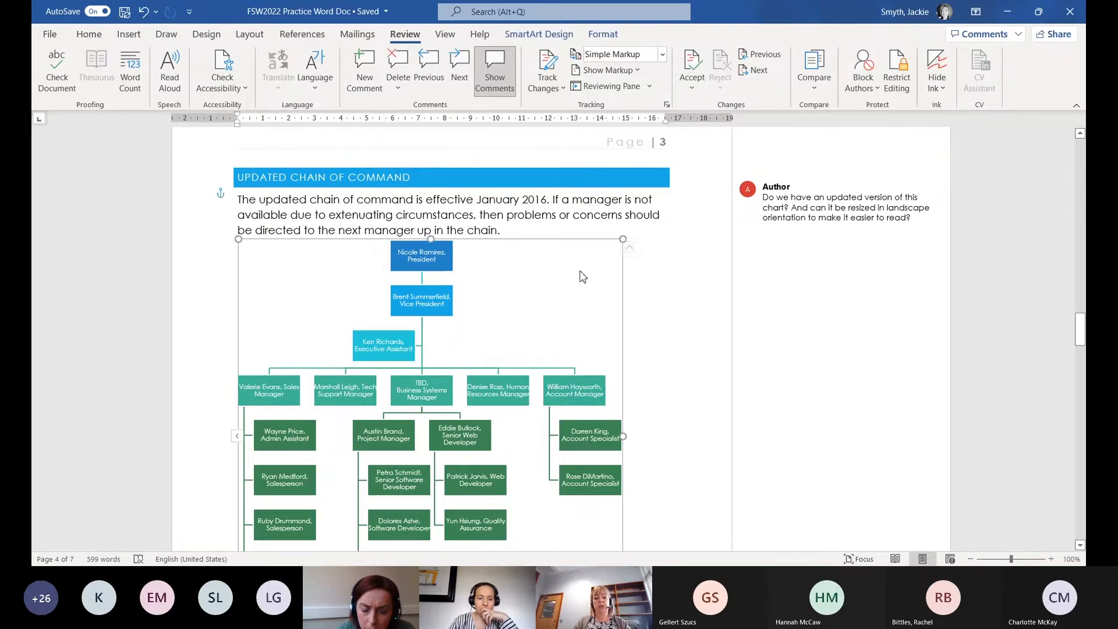
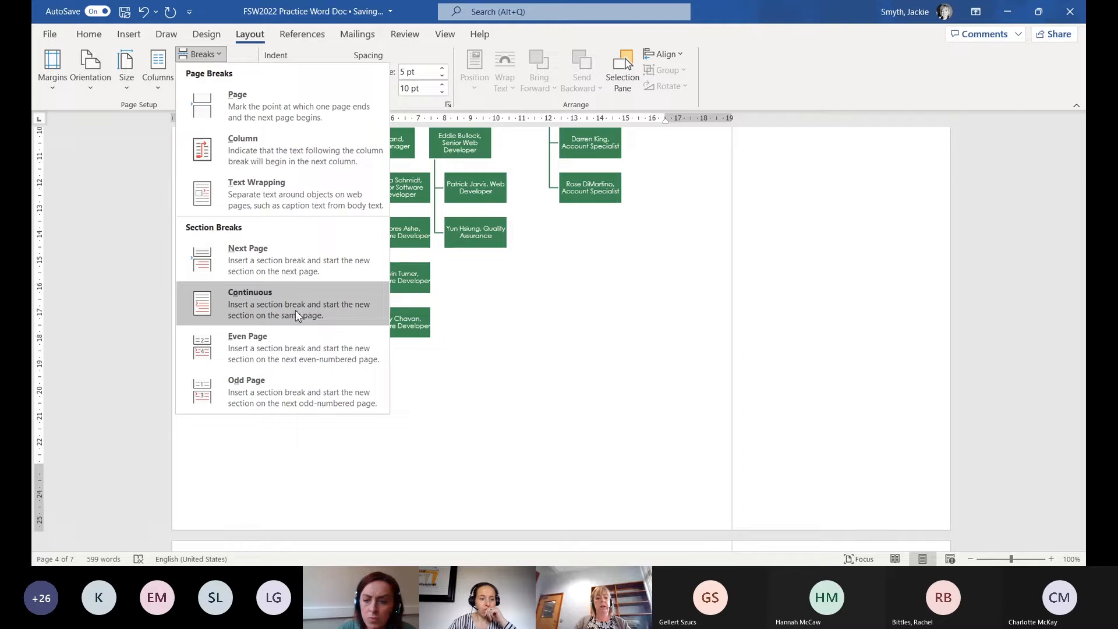
{"action": "left_click", "coordinate": [295, 316]}
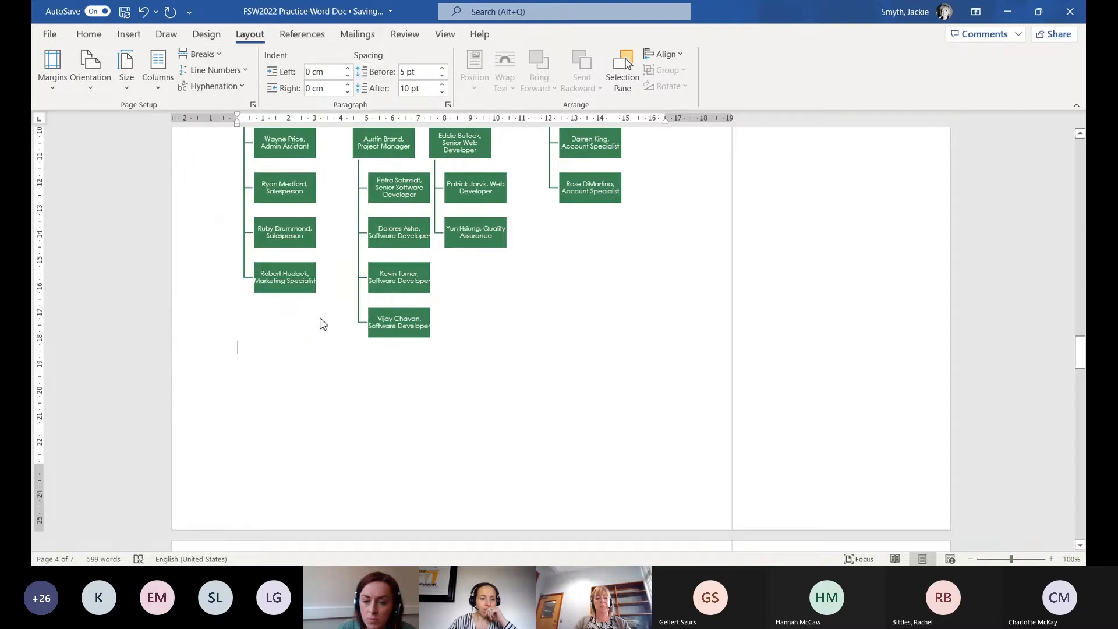
{"action": "scroll", "coordinate": [330, 325], "scroll_direction": "down", "scroll_amount": 3}
{"action": "scroll", "coordinate": [330, 325], "scroll_direction": "down", "scroll_amount": 3}
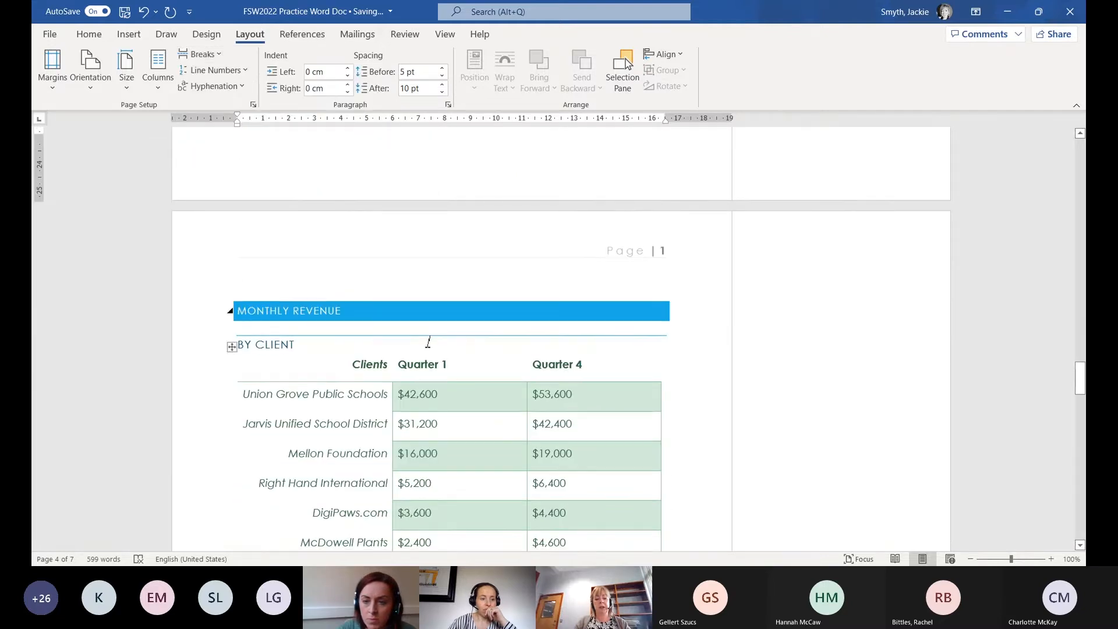
{"action": "scroll", "coordinate": [428, 343], "scroll_direction": "up", "scroll_amount": 10}
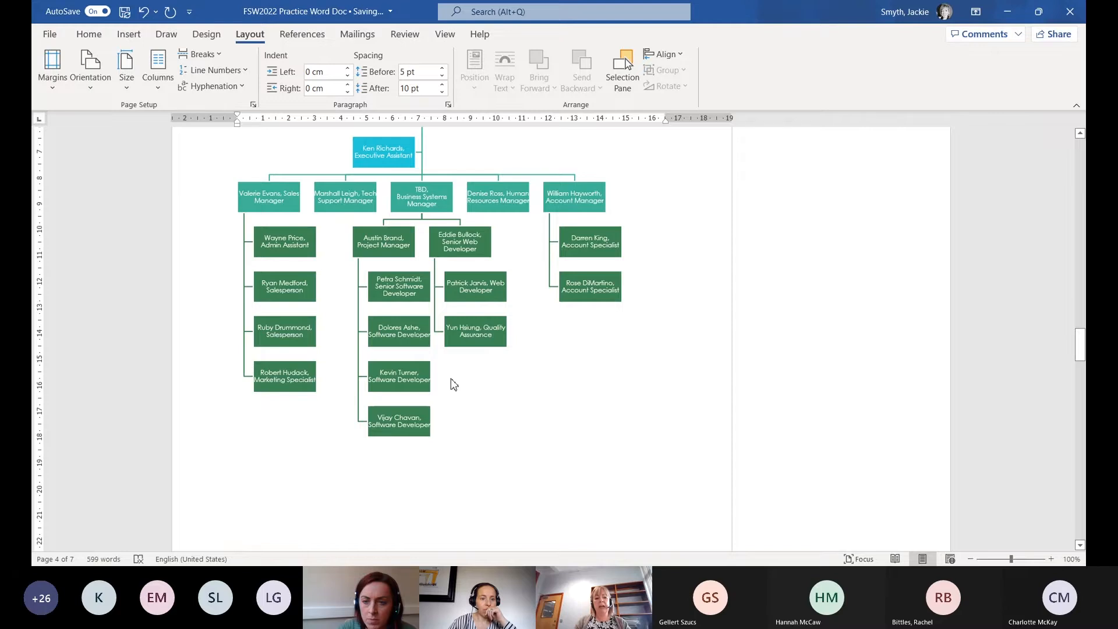
{"action": "scroll", "coordinate": [486, 387], "scroll_direction": "down", "scroll_amount": 3}
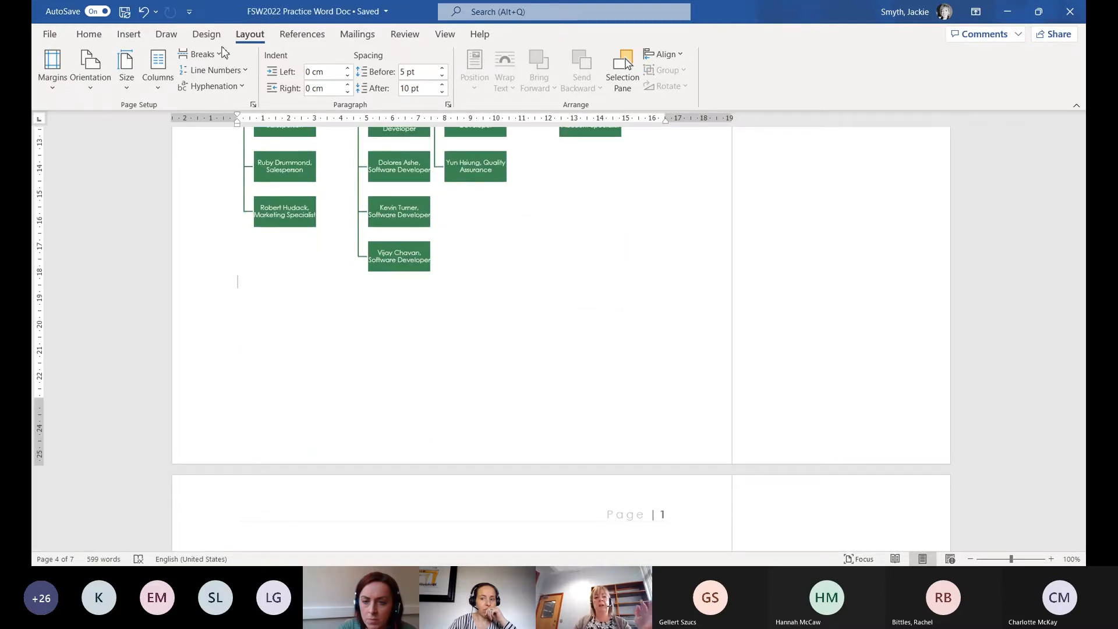
{"action": "left_click", "coordinate": [220, 56]}
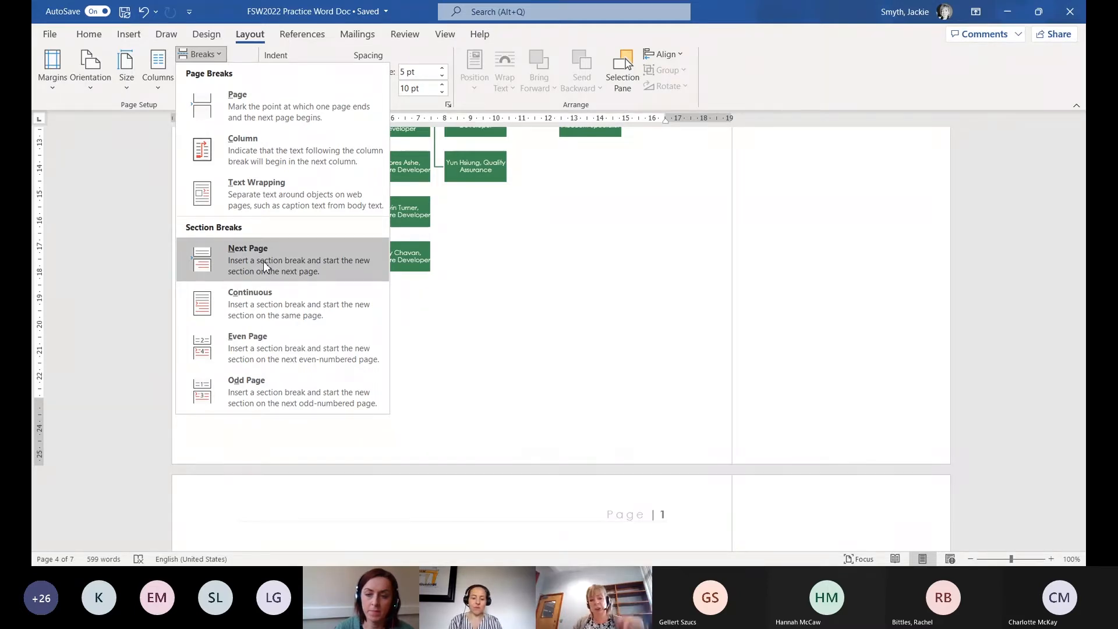
{"action": "left_click", "coordinate": [707, 182]}
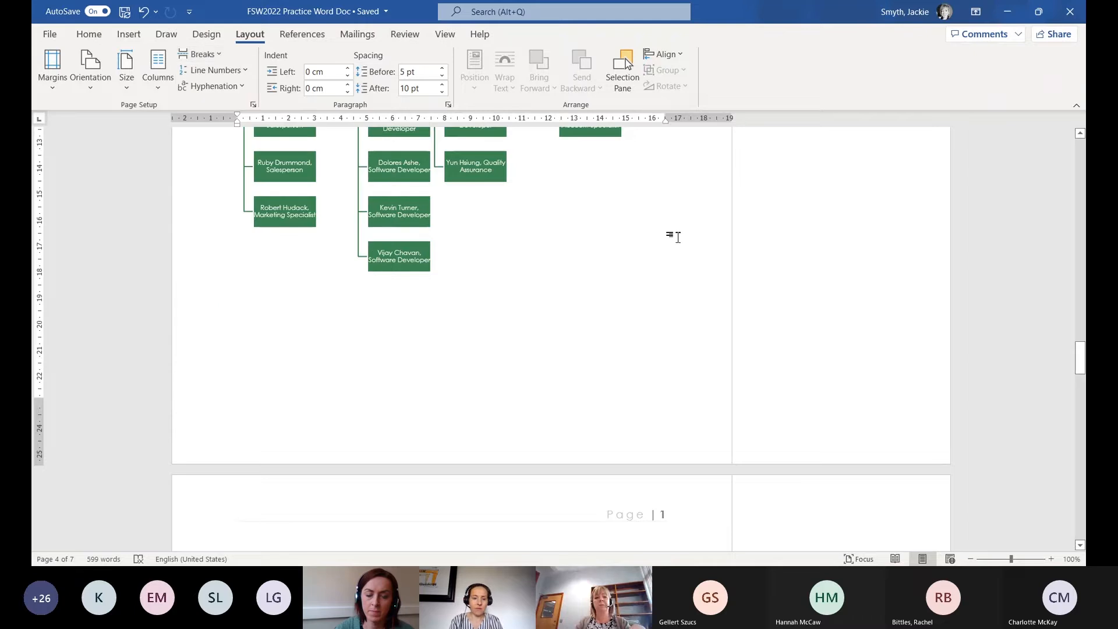
Try to set the Updated Chain of Command section to landscape orientation, with the cursor at the end of its introductory paragraph
{"action": "scroll", "coordinate": [636, 282], "scroll_direction": "up", "scroll_amount": 5}
{"action": "scroll", "coordinate": [651, 285], "scroll_direction": "up", "scroll_amount": 4}
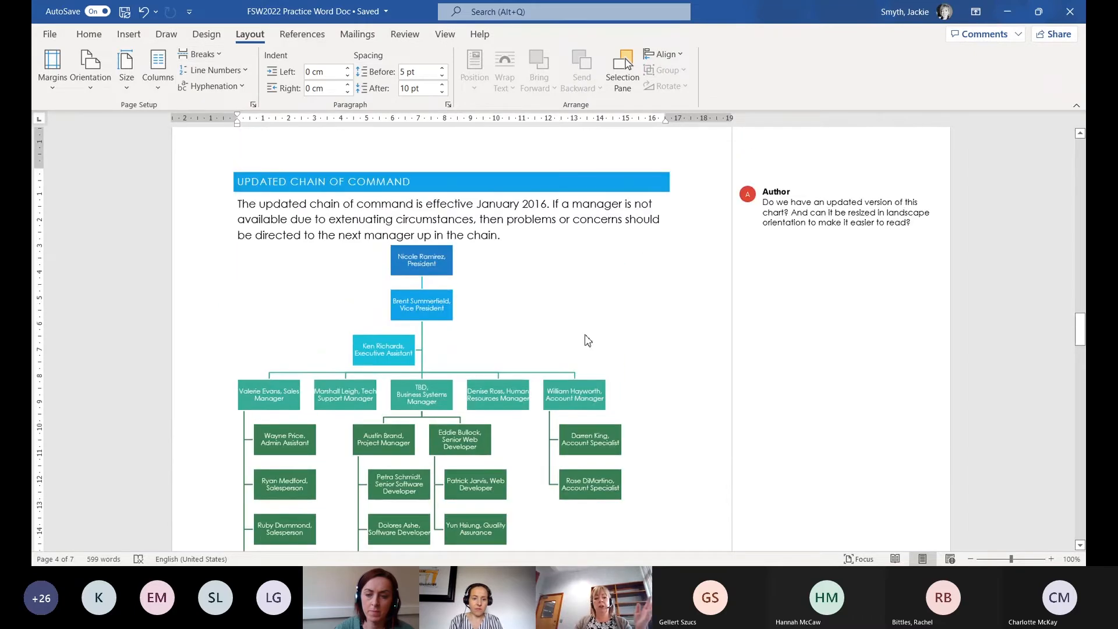
{"action": "left_click", "coordinate": [537, 252]}
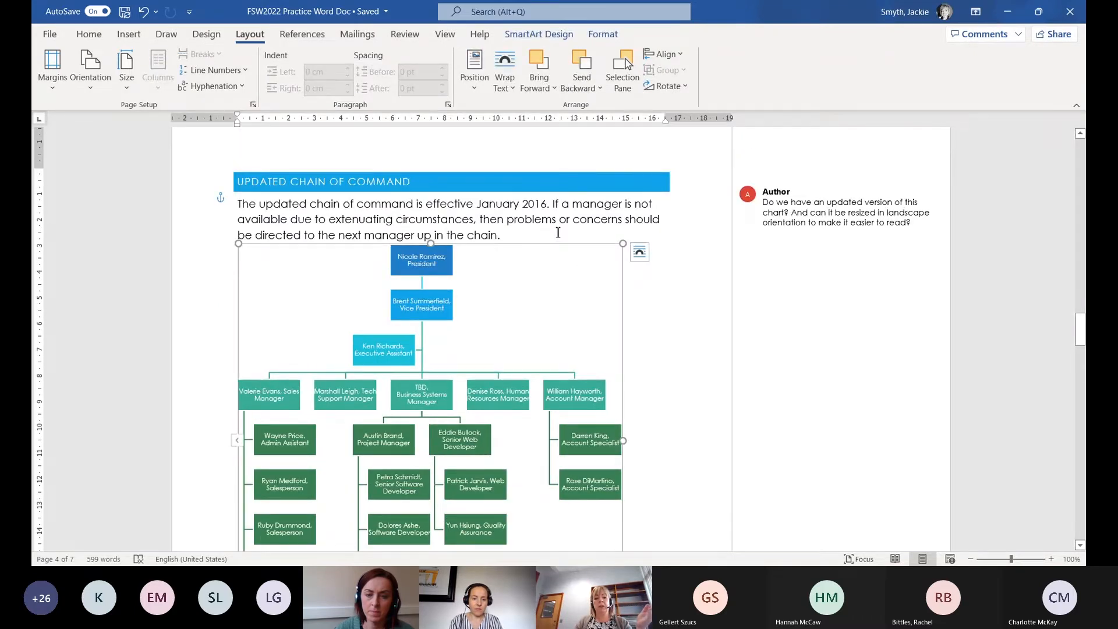
{"action": "left_click", "coordinate": [558, 232]}
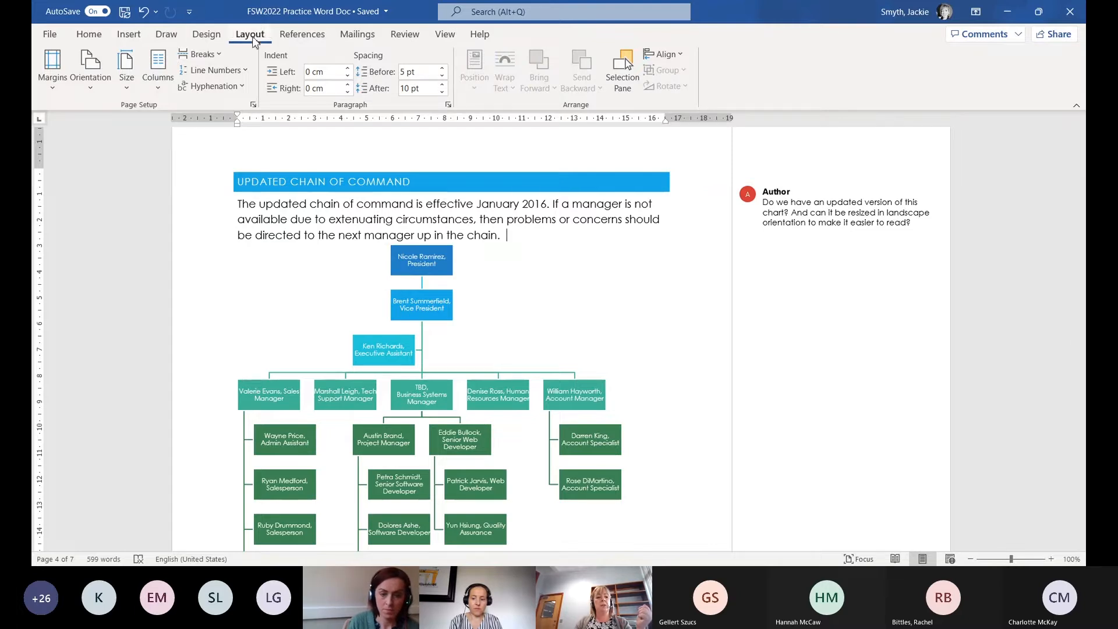
{"action": "left_click", "coordinate": [89, 87]}
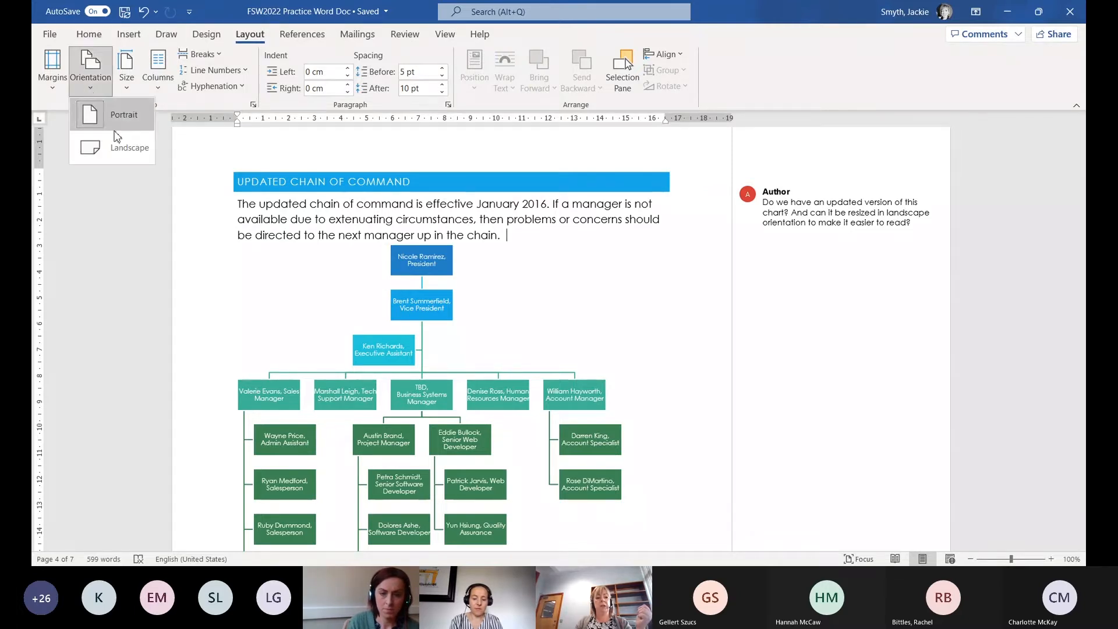
{"action": "left_click", "coordinate": [110, 147]}
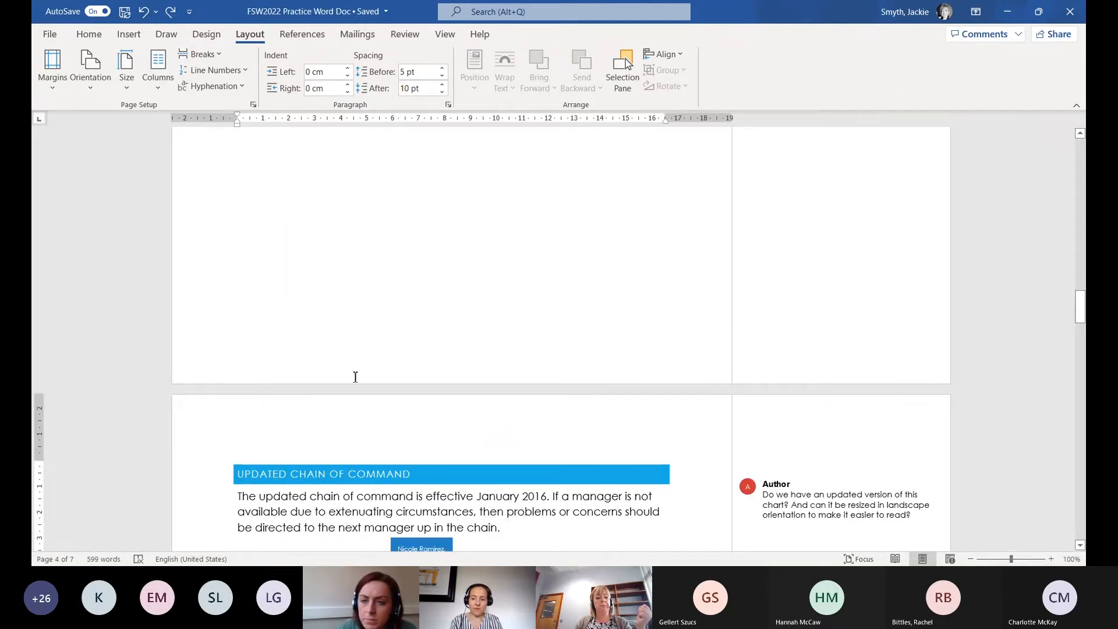
Show the formatting marks to check the breaks after the last page 2 paragraph
{"action": "scroll", "coordinate": [467, 305], "scroll_direction": "up", "scroll_amount": 6}
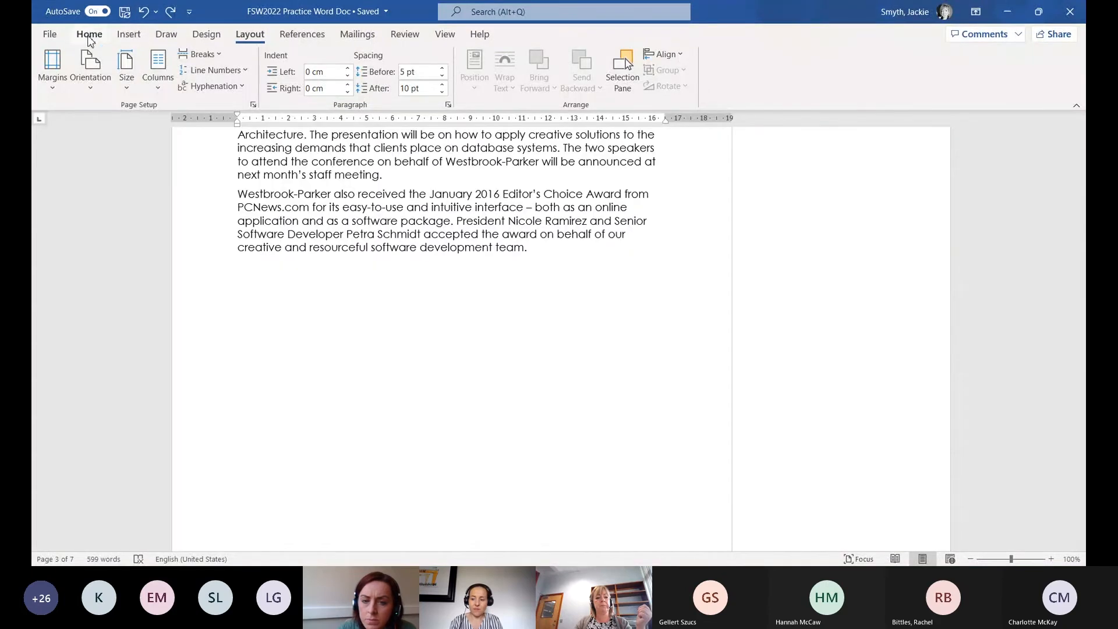
{"action": "left_click", "coordinate": [90, 36]}
{"action": "left_click", "coordinate": [501, 61]}
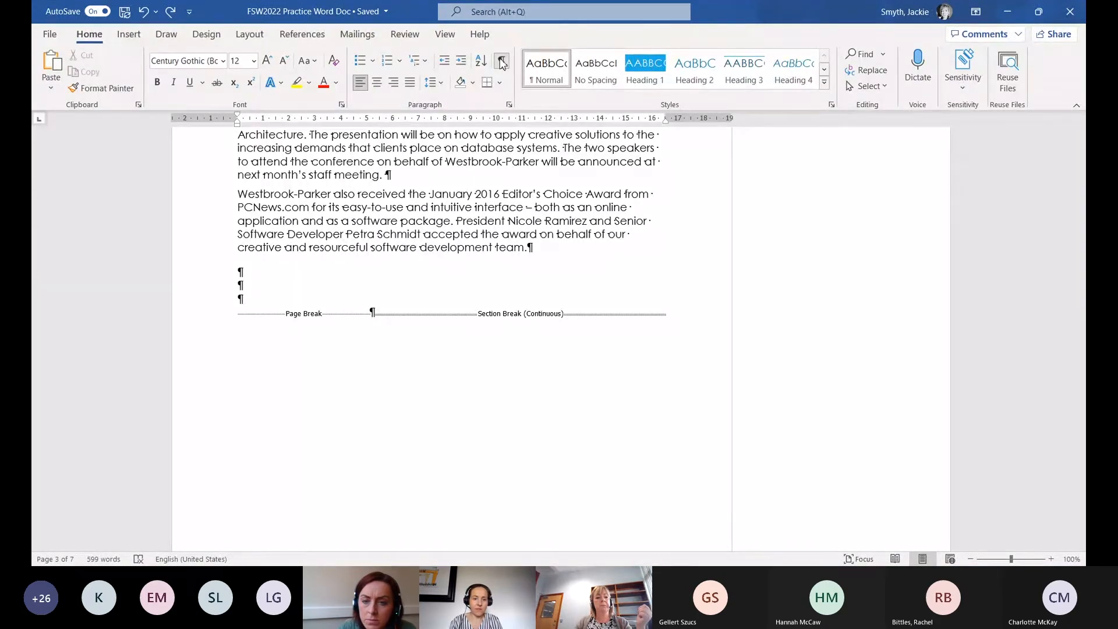
Undo the continuous section breaks around the Updated Chain of Command section and hide the formatting marks
{"action": "left_click", "coordinate": [143, 12]}
{"action": "left_click", "coordinate": [145, 12]}
{"action": "scroll", "coordinate": [670, 357], "scroll_direction": "up", "scroll_amount": 8}
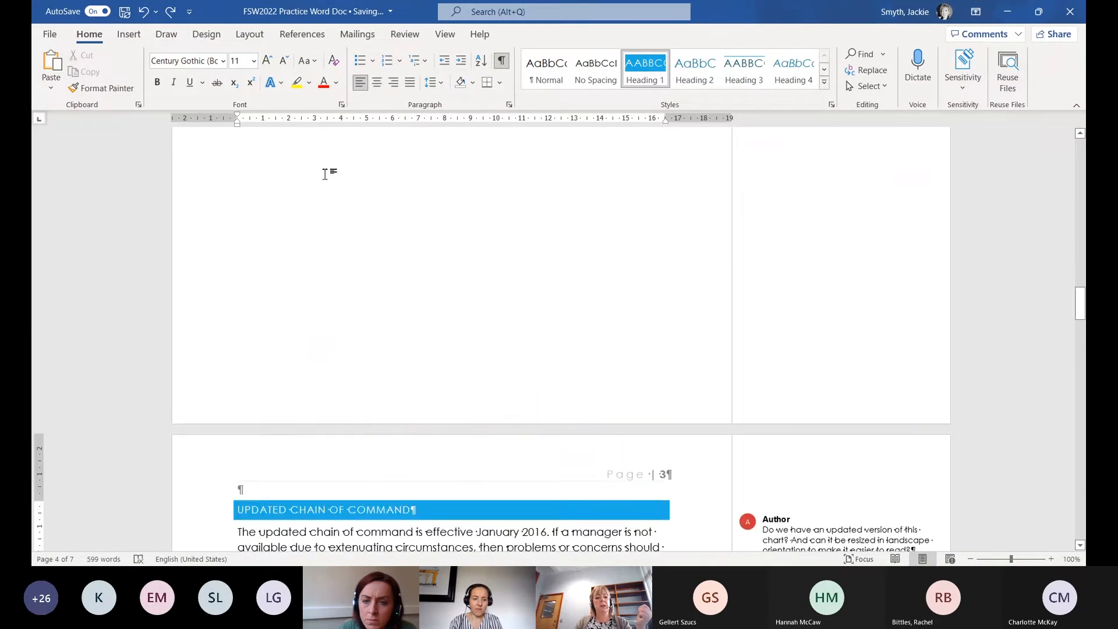
{"action": "scroll", "coordinate": [379, 257], "scroll_direction": "up", "scroll_amount": 5}
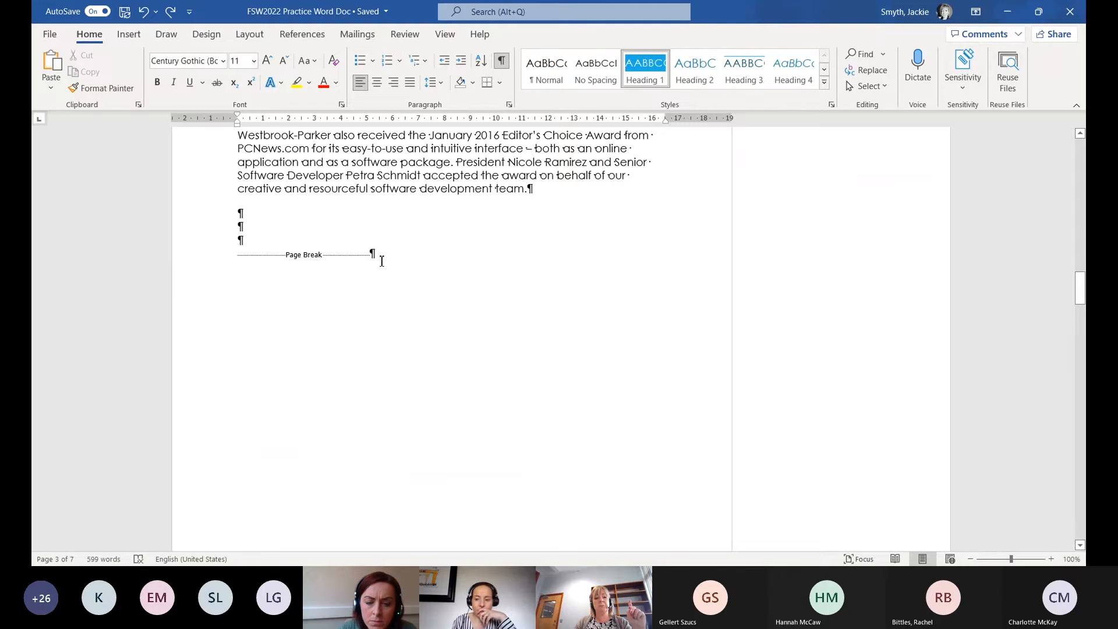
{"action": "left_click", "coordinate": [502, 61]}
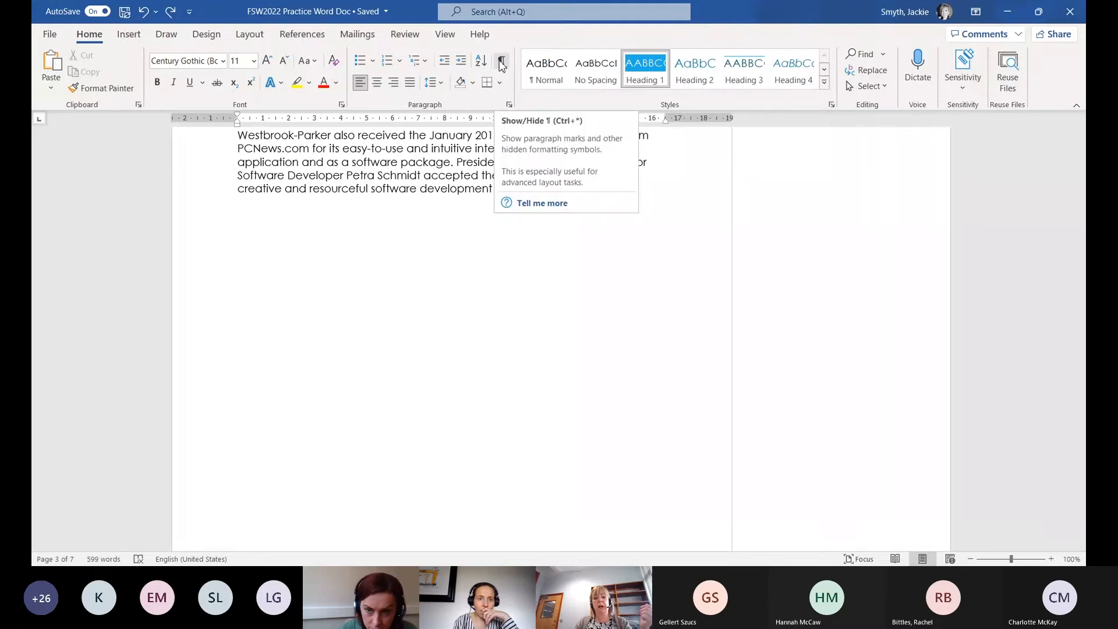
Show the formatting marks and check the page break between the last page 2 paragraph and the Updated Chain of Command heading
{"action": "left_click", "coordinate": [502, 61]}
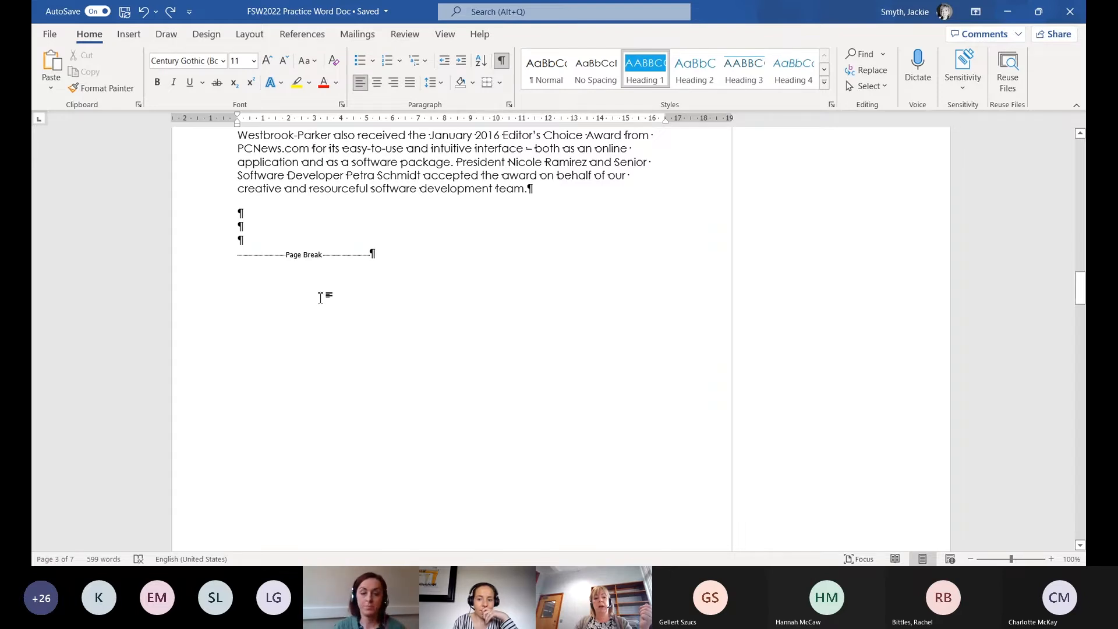
{"action": "scroll", "coordinate": [321, 290], "scroll_direction": "down", "scroll_amount": 8}
{"action": "scroll", "coordinate": [309, 318], "scroll_direction": "down", "scroll_amount": 1}
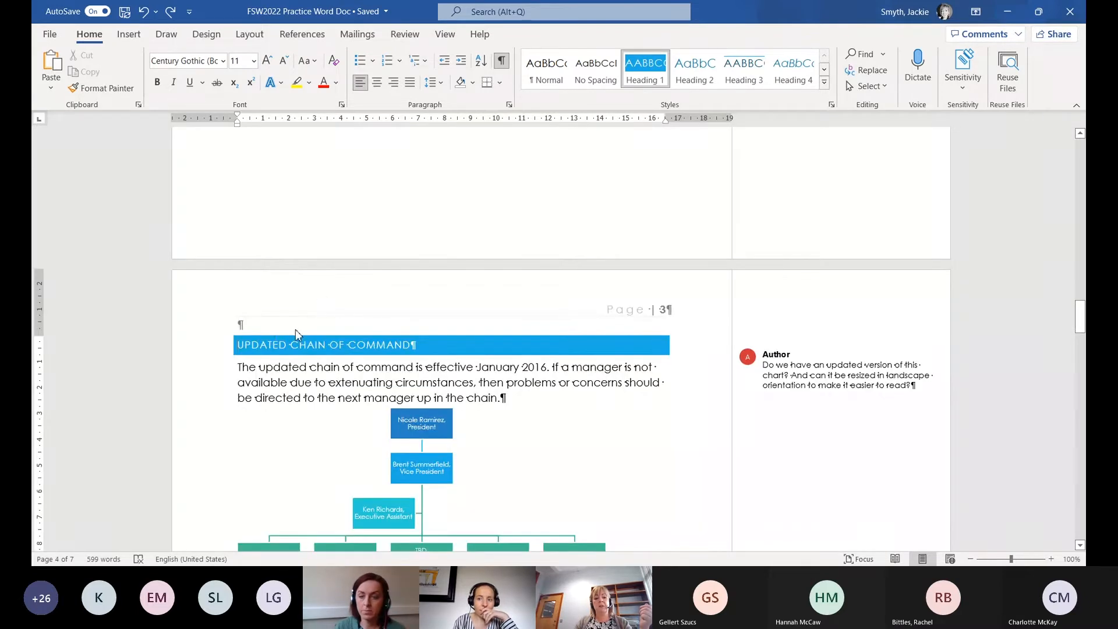
{"action": "scroll", "coordinate": [322, 332], "scroll_direction": "up", "scroll_amount": 8}
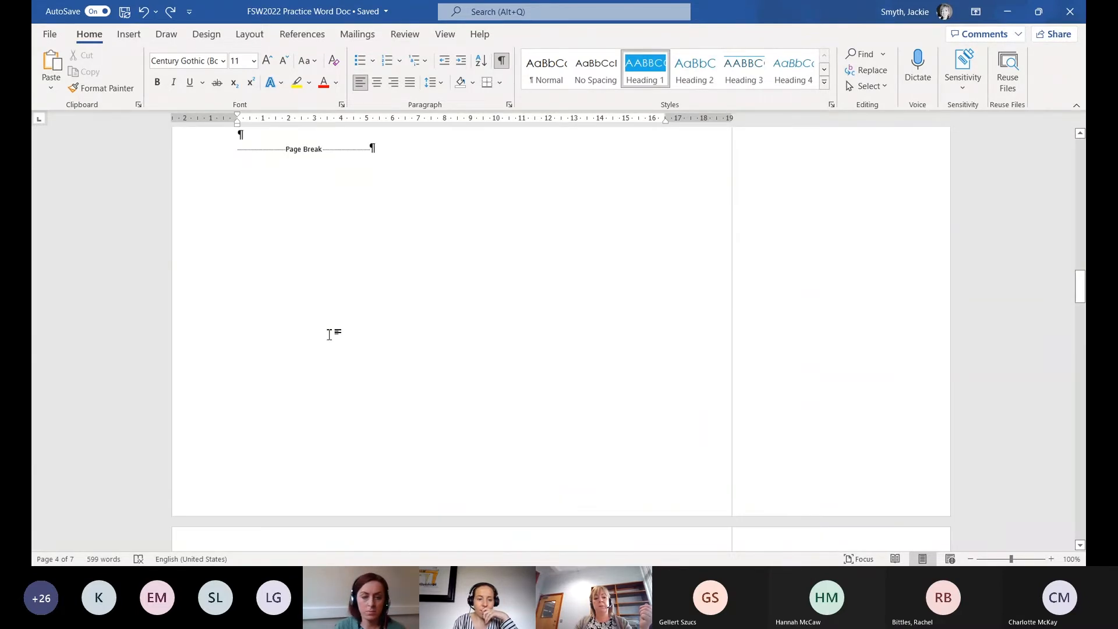
{"action": "scroll", "coordinate": [389, 344], "scroll_direction": "down", "scroll_amount": 1}
Insert a Next Page section break directly after the page break that precedes the Updated Chain of Command page
{"action": "left_click", "coordinate": [386, 320]}
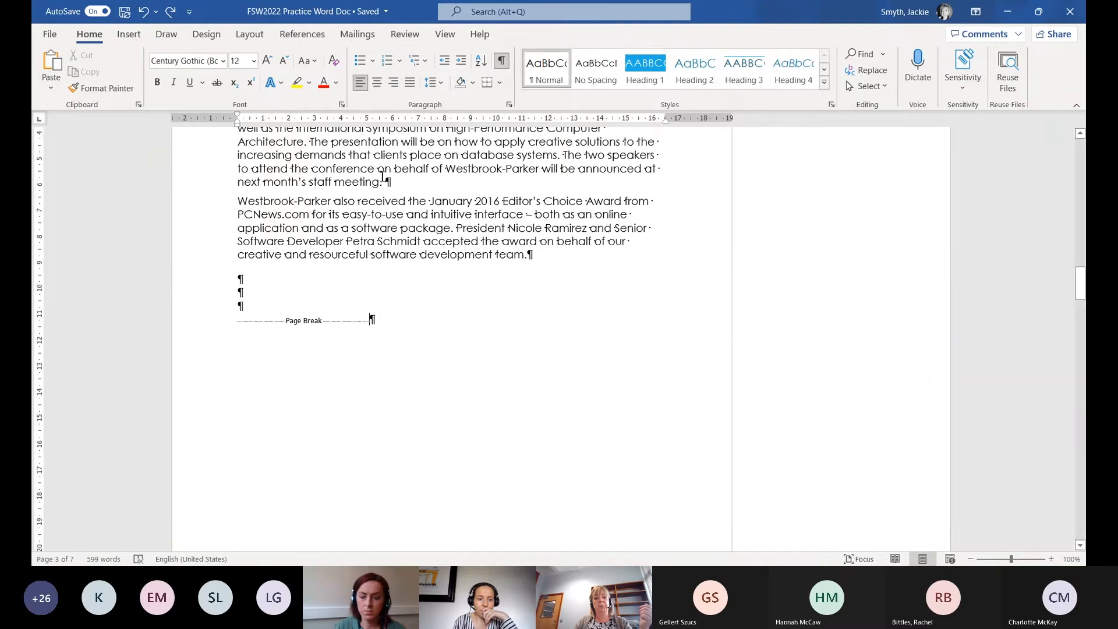
{"action": "left_click", "coordinate": [263, 33]}
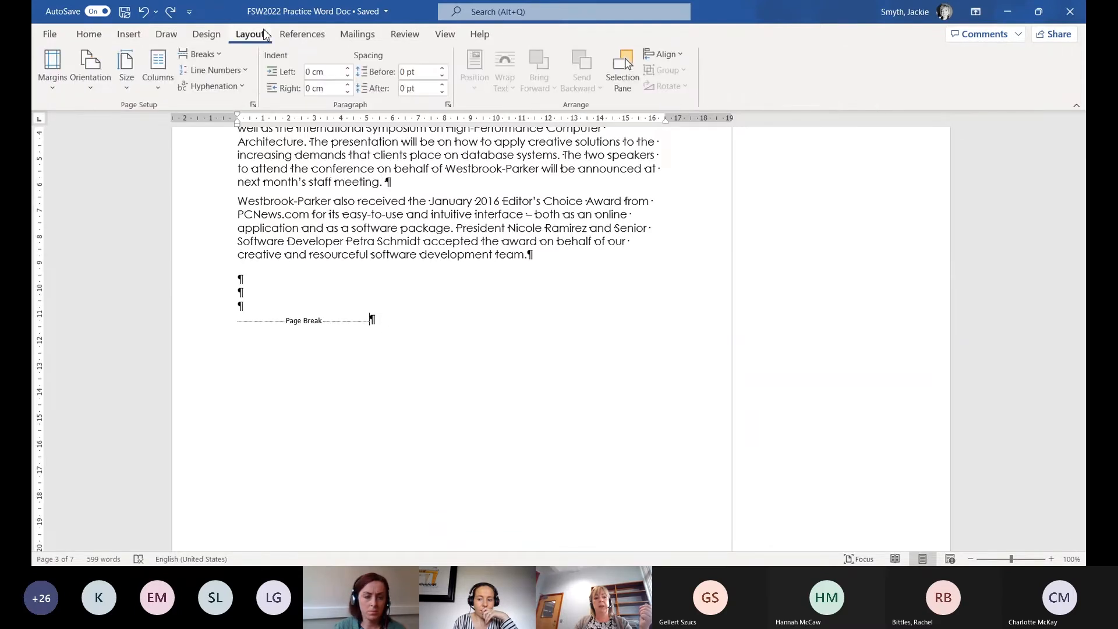
{"action": "left_click", "coordinate": [199, 54]}
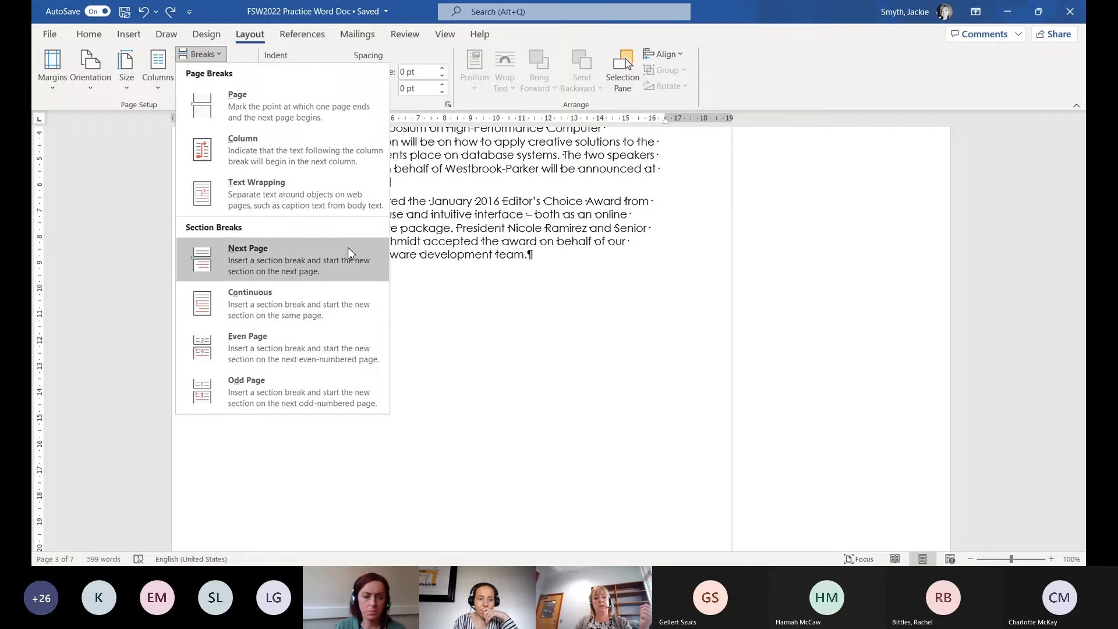
{"action": "left_click", "coordinate": [281, 254]}
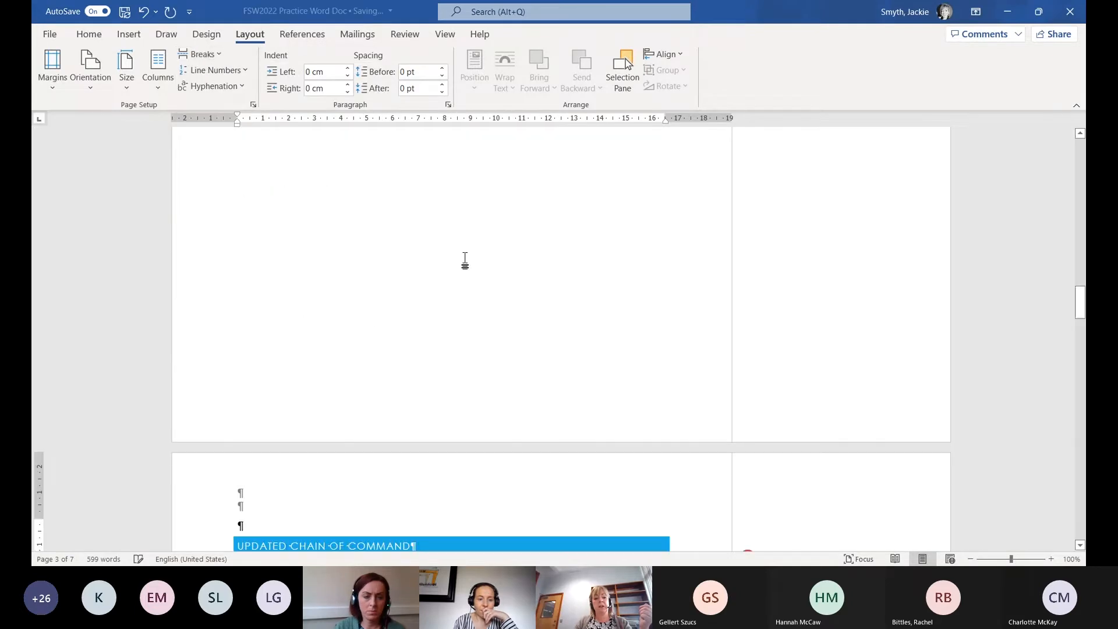
Insert a continuous section break after the page break below the organisation chart, and delete the extra empty paragraph above the Monthly Revenue heading
{"action": "scroll", "coordinate": [465, 258], "scroll_direction": "up", "scroll_amount": 10}
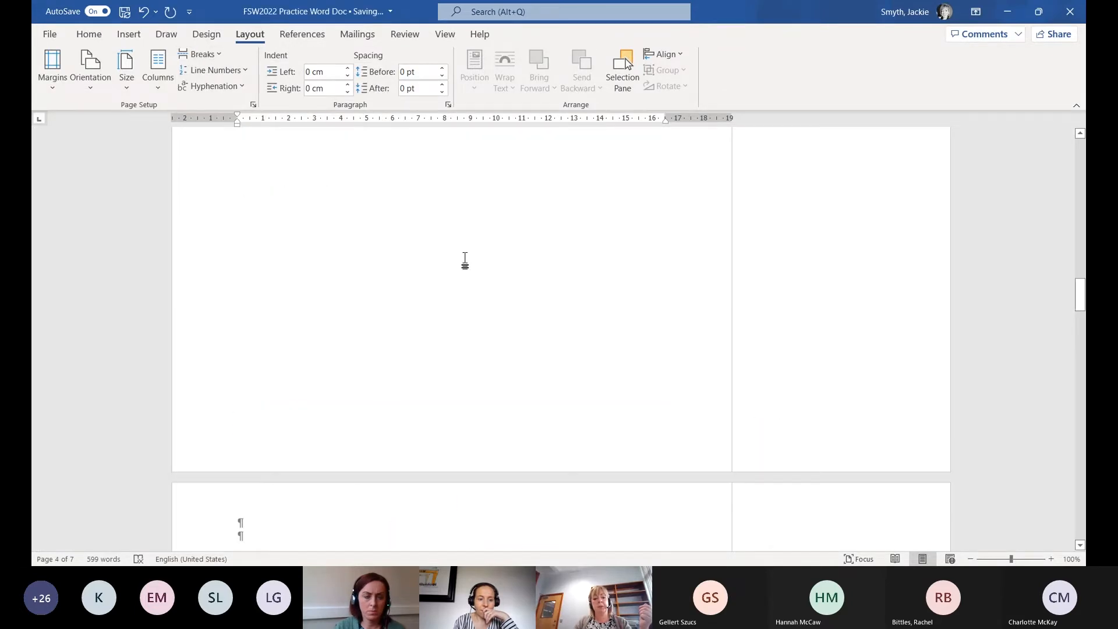
{"action": "scroll", "coordinate": [466, 258], "scroll_direction": "down", "scroll_amount": 15}
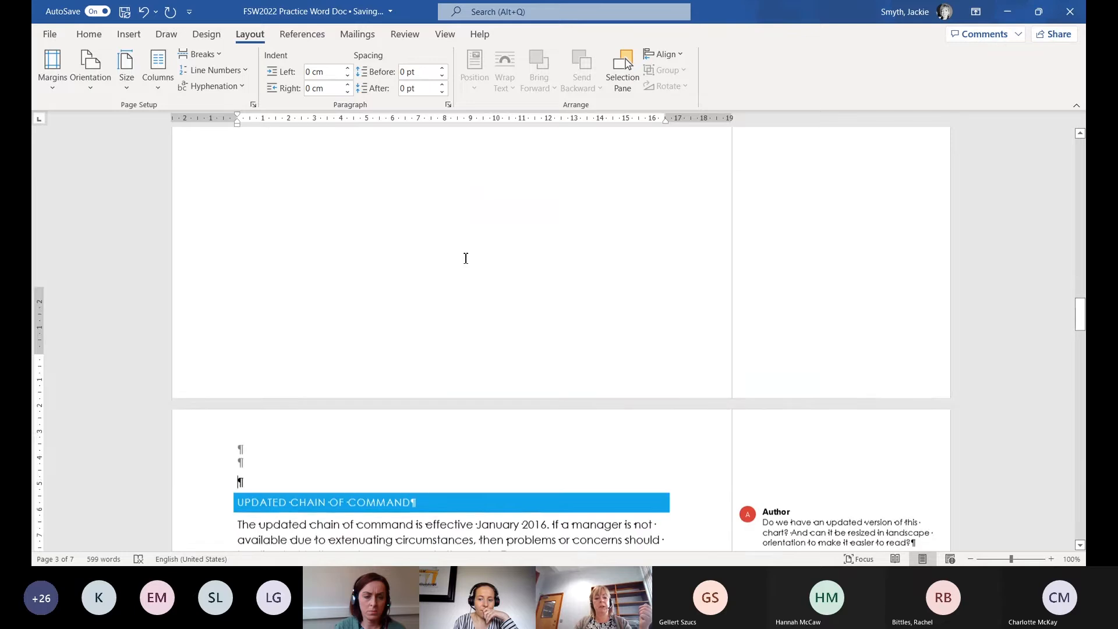
{"action": "scroll", "coordinate": [392, 298], "scroll_direction": "down", "scroll_amount": 3}
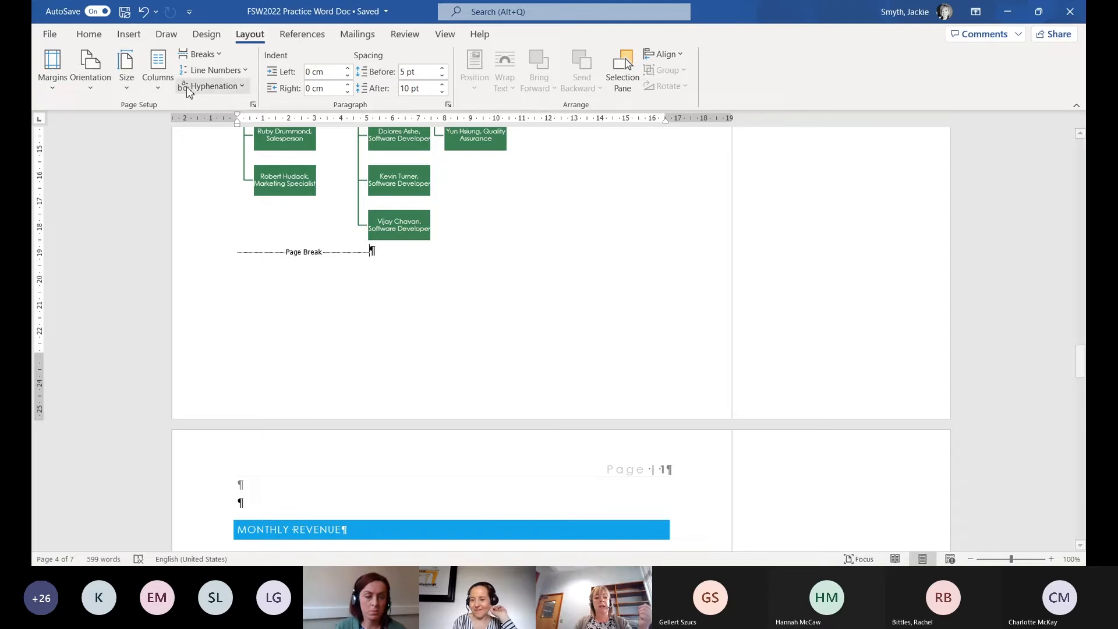
{"action": "left_click", "coordinate": [201, 55]}
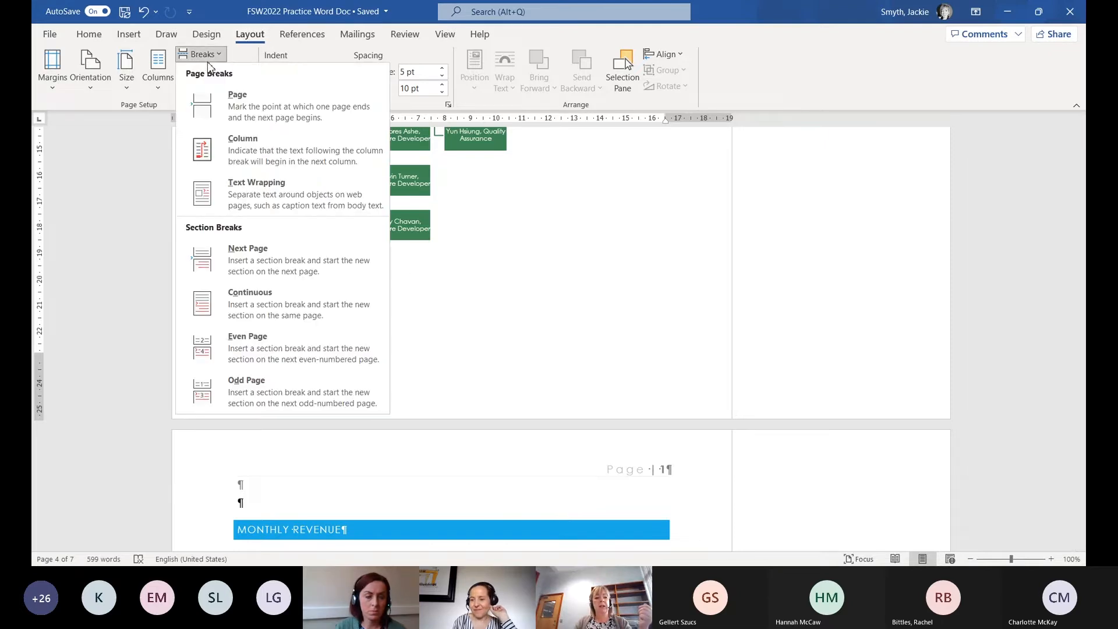
{"action": "left_click", "coordinate": [284, 294]}
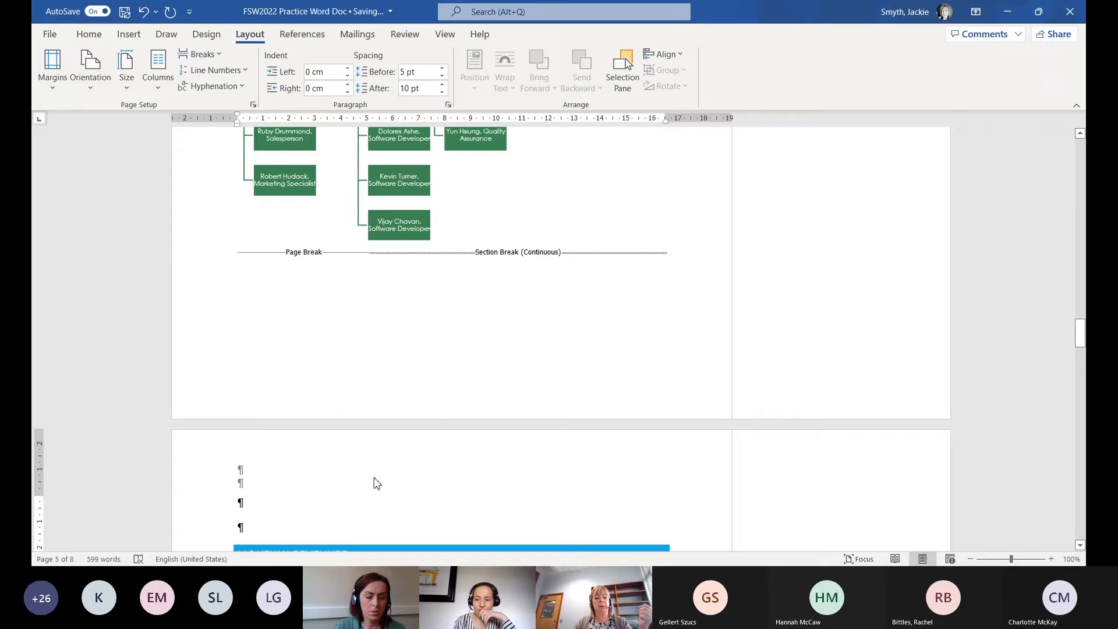
{"action": "key", "text": "Delete"}
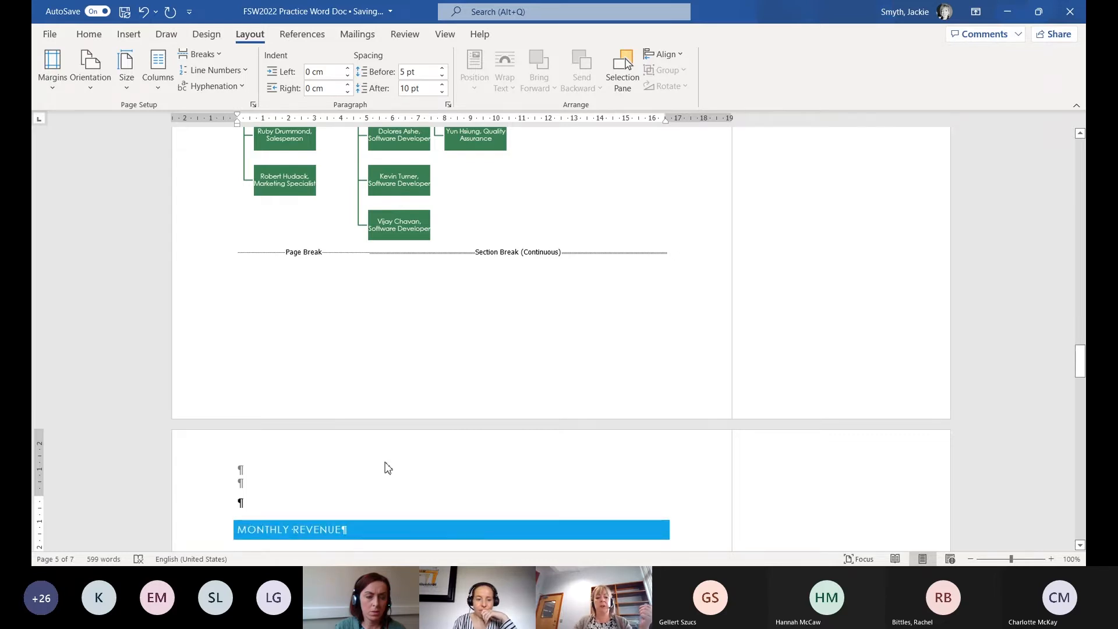
Set the Updated Chain of Command section to landscape orientation
{"action": "scroll", "coordinate": [489, 361], "scroll_direction": "up", "scroll_amount": 3}
{"action": "scroll", "coordinate": [490, 361], "scroll_direction": "up", "scroll_amount": 10}
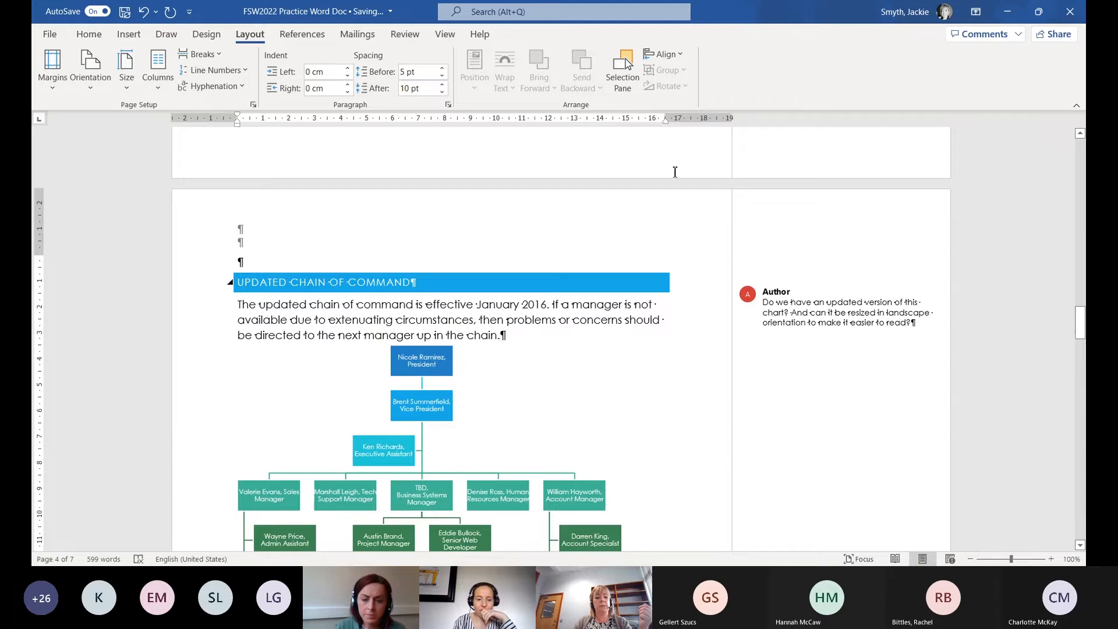
{"action": "left_click", "coordinate": [90, 68]}
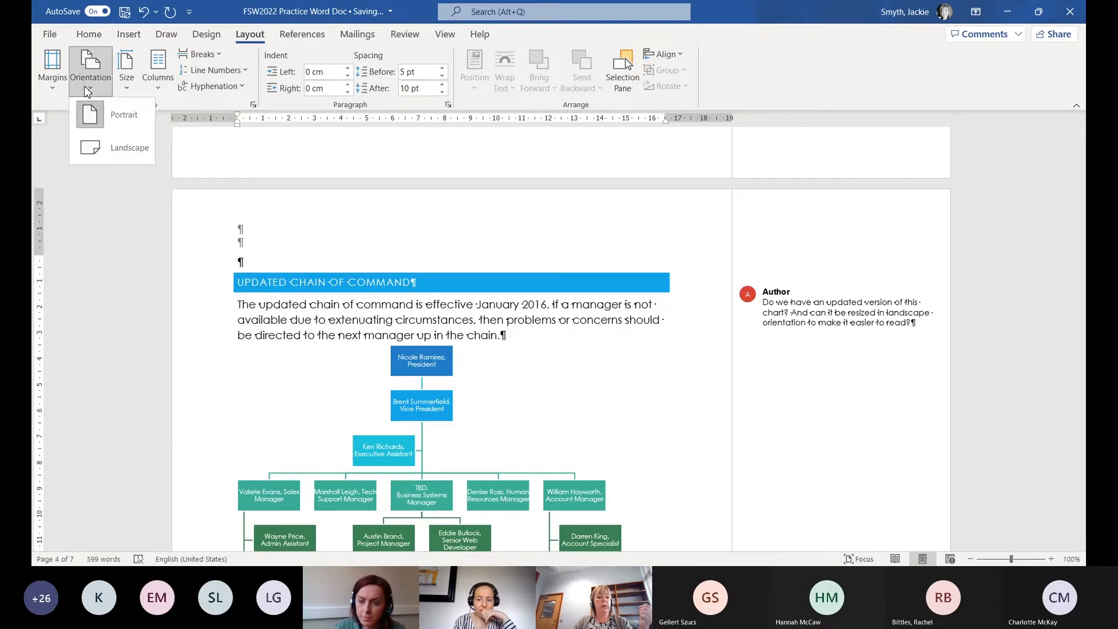
{"action": "left_click", "coordinate": [120, 149]}
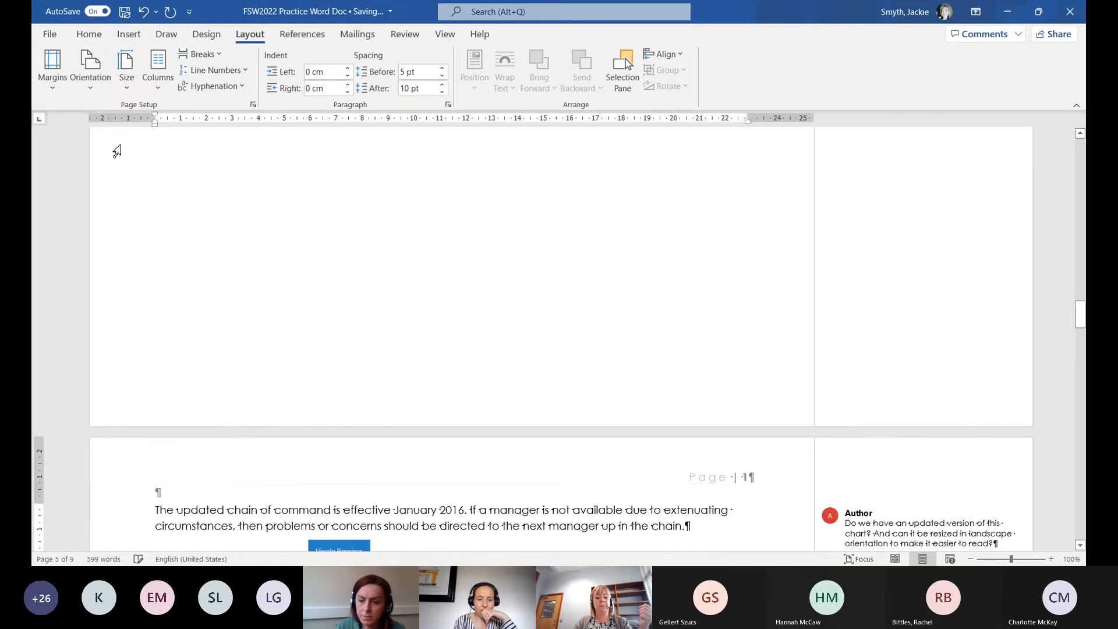
Delete the empty paragraph above the Updated Chain of Command heading
{"action": "scroll", "coordinate": [649, 310], "scroll_direction": "up", "scroll_amount": 10}
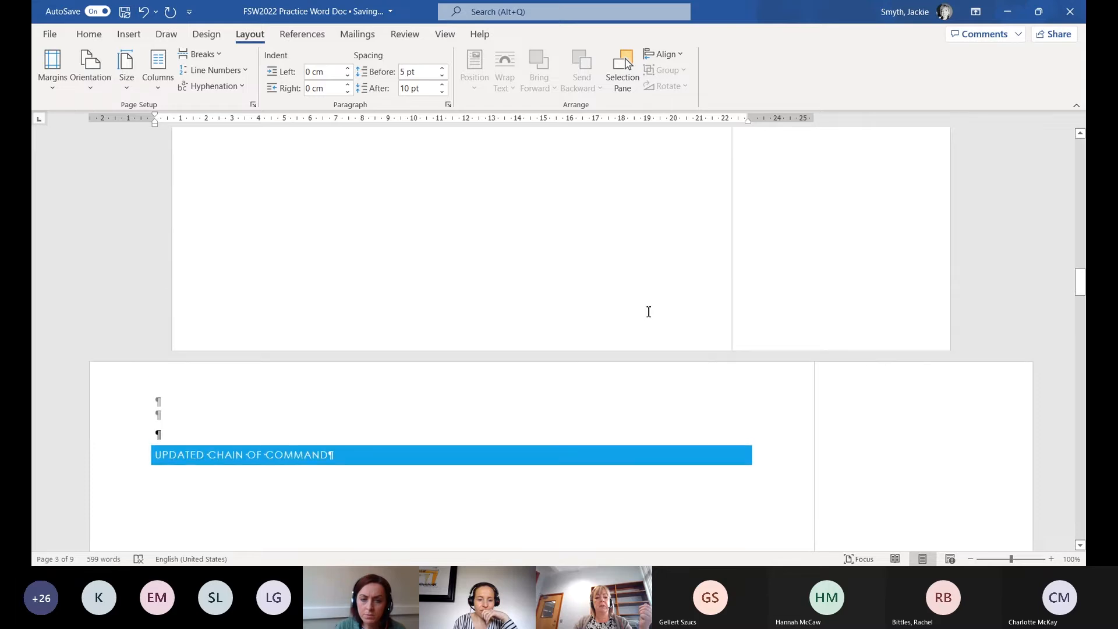
{"action": "scroll", "coordinate": [649, 311], "scroll_direction": "down", "scroll_amount": 6}
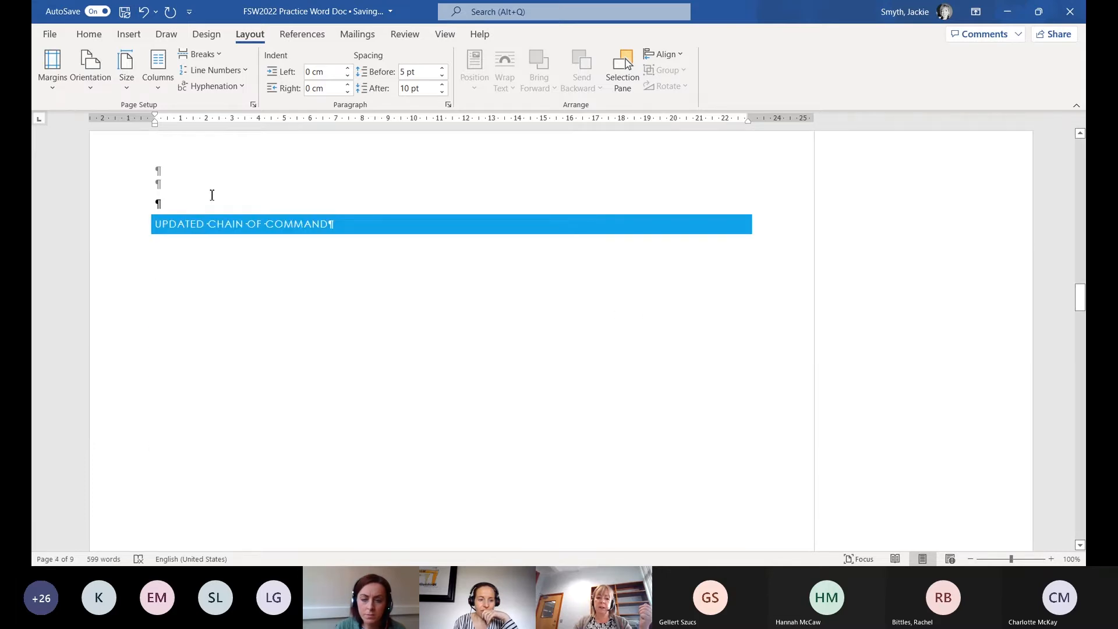
{"action": "left_click", "coordinate": [194, 204]}
{"action": "key", "text": "Delete"}
Place the cursor before the page break below the organisation chart and review the landscape pages and the breaks around them
{"action": "scroll", "coordinate": [199, 210], "scroll_direction": "down", "scroll_amount": 12}
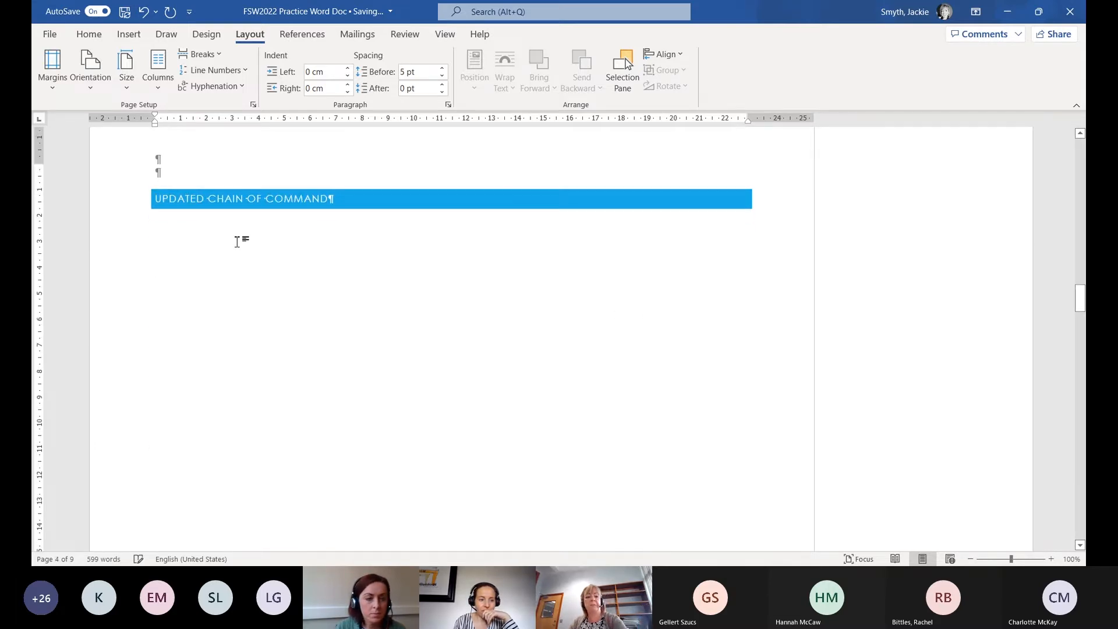
{"action": "scroll", "coordinate": [302, 290], "scroll_direction": "down", "scroll_amount": 10}
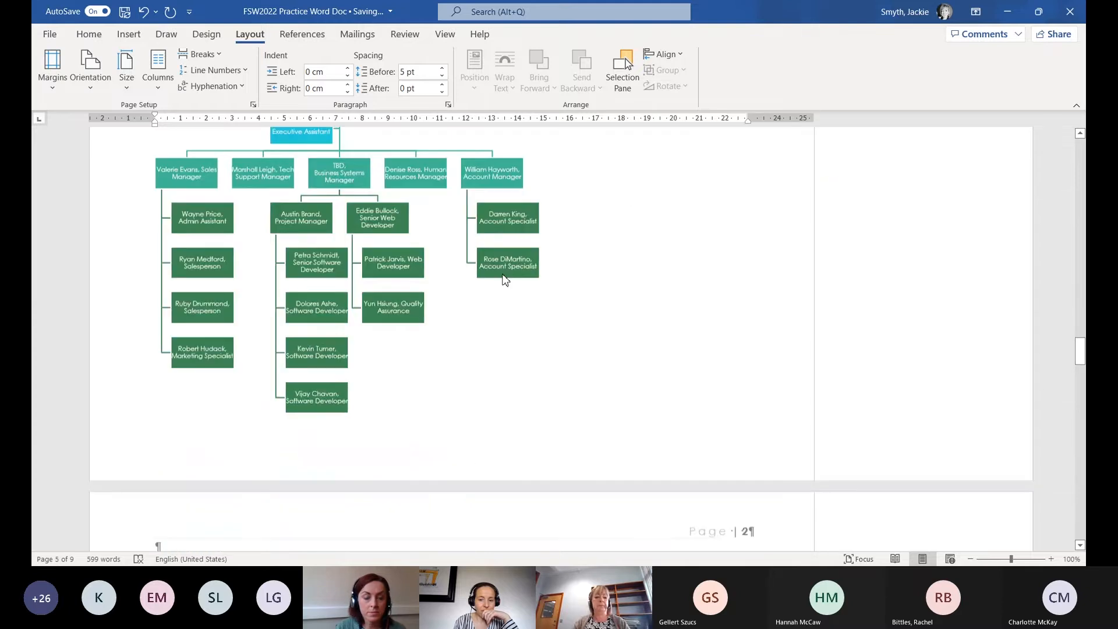
{"action": "left_click", "coordinate": [193, 282]}
{"action": "scroll", "coordinate": [269, 275], "scroll_direction": "up", "scroll_amount": 4}
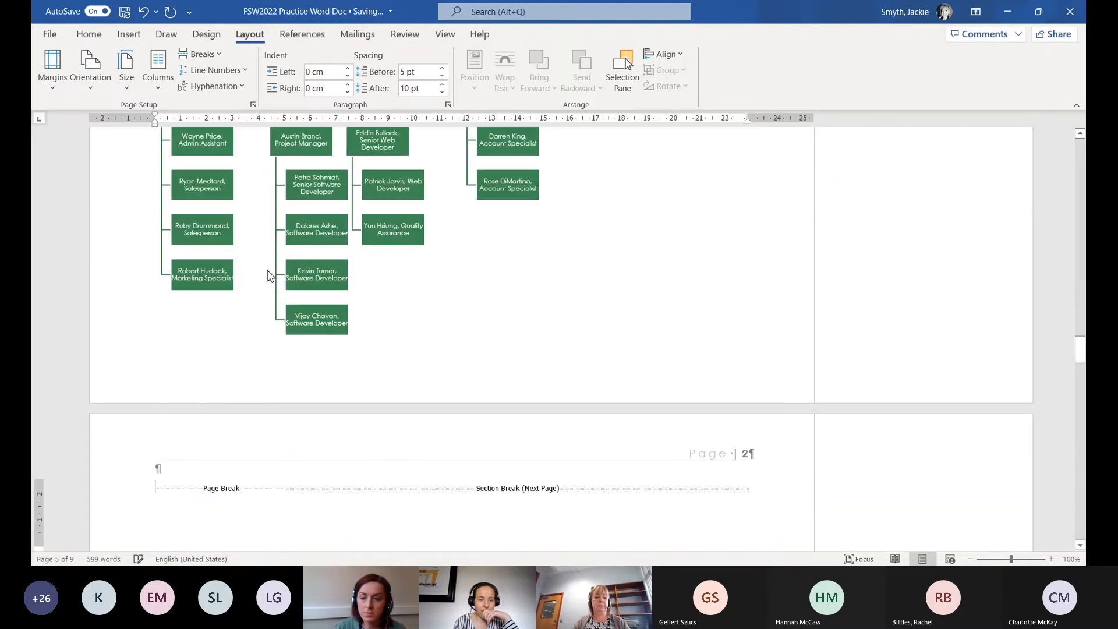
{"action": "scroll", "coordinate": [279, 279], "scroll_direction": "up", "scroll_amount": 10}
{"action": "scroll", "coordinate": [297, 283], "scroll_direction": "down", "scroll_amount": 5}
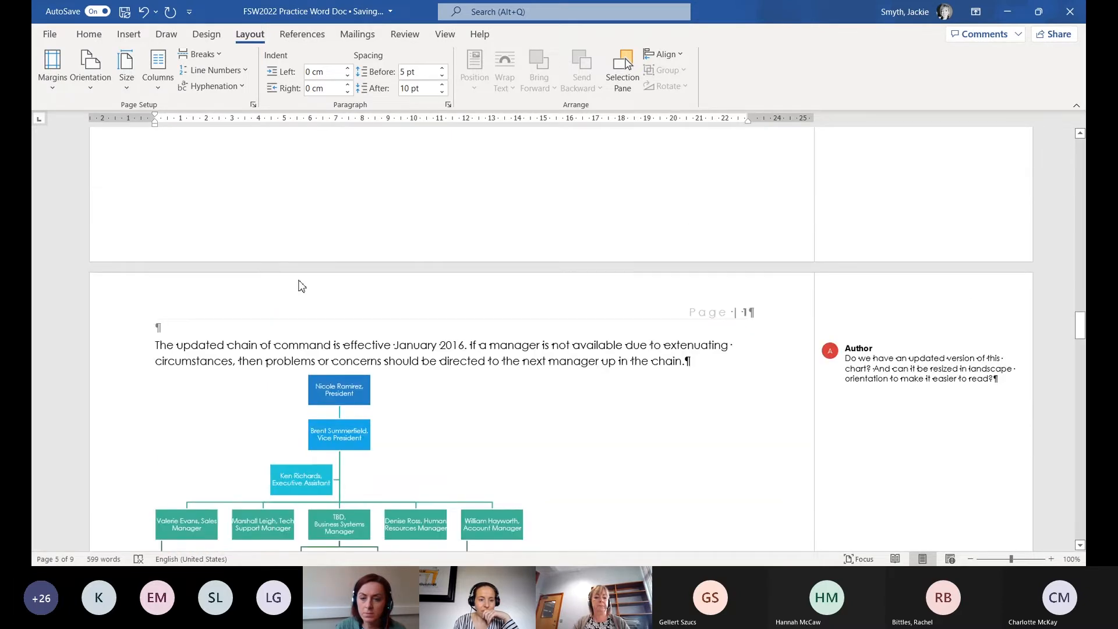
{"action": "scroll", "coordinate": [300, 283], "scroll_direction": "up", "scroll_amount": 5}
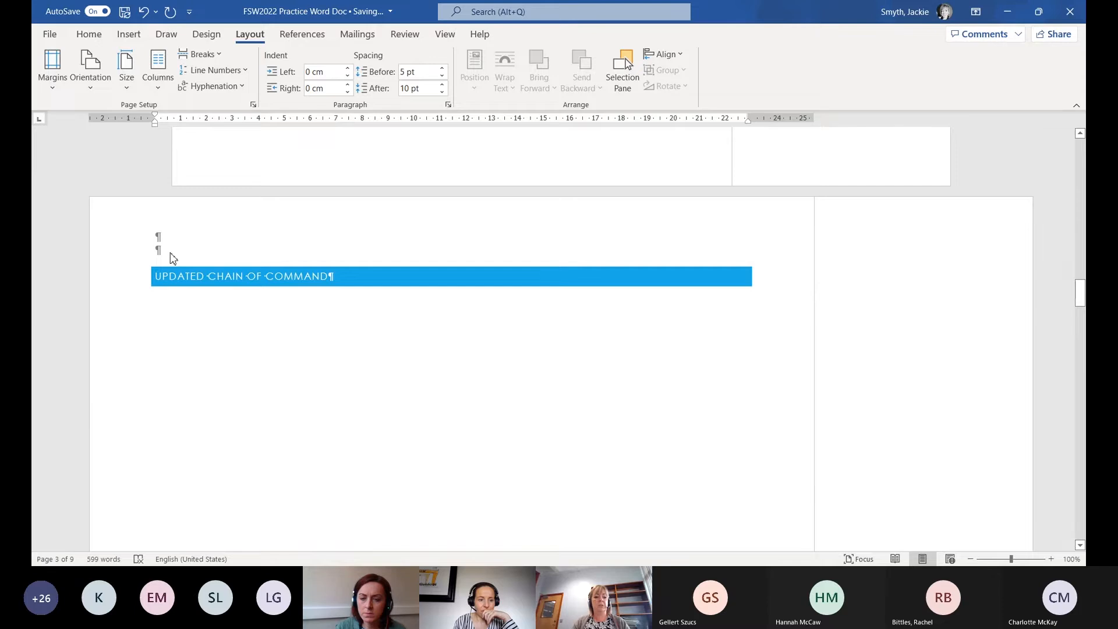
{"action": "scroll", "coordinate": [489, 238], "scroll_direction": "up", "scroll_amount": 5}
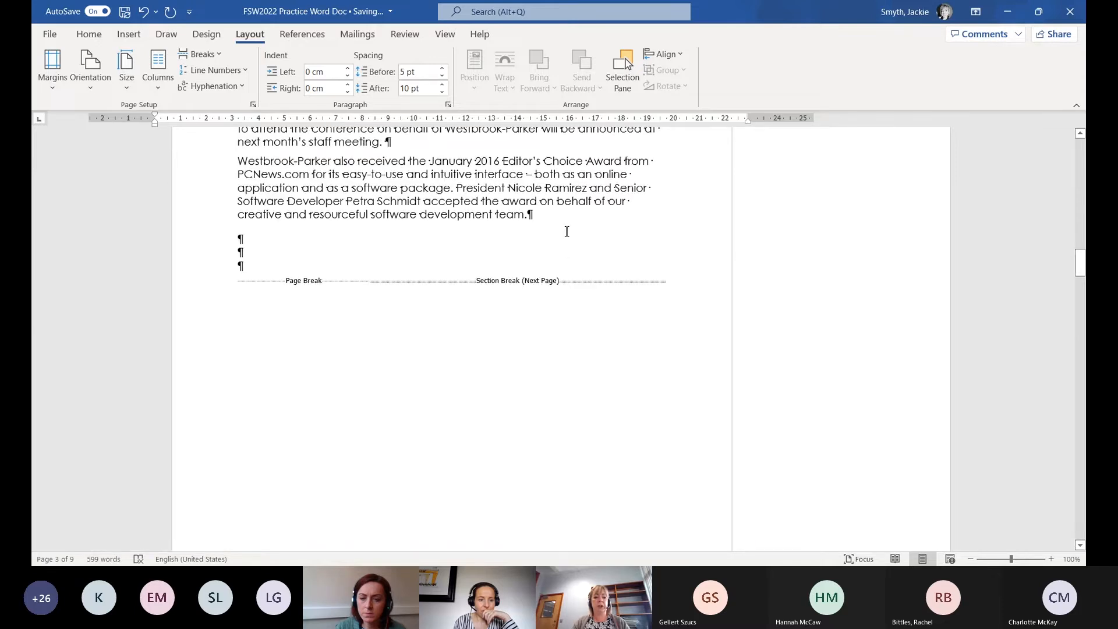
{"action": "scroll", "coordinate": [443, 278], "scroll_direction": "down", "scroll_amount": 10}
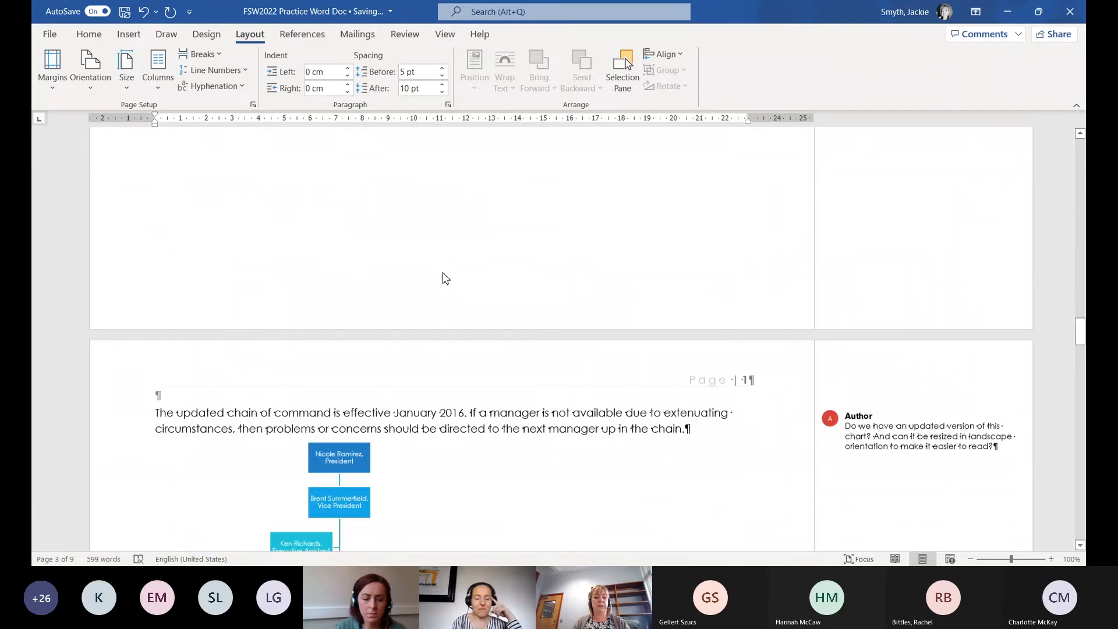
{"action": "scroll", "coordinate": [446, 277], "scroll_direction": "down", "scroll_amount": 3}
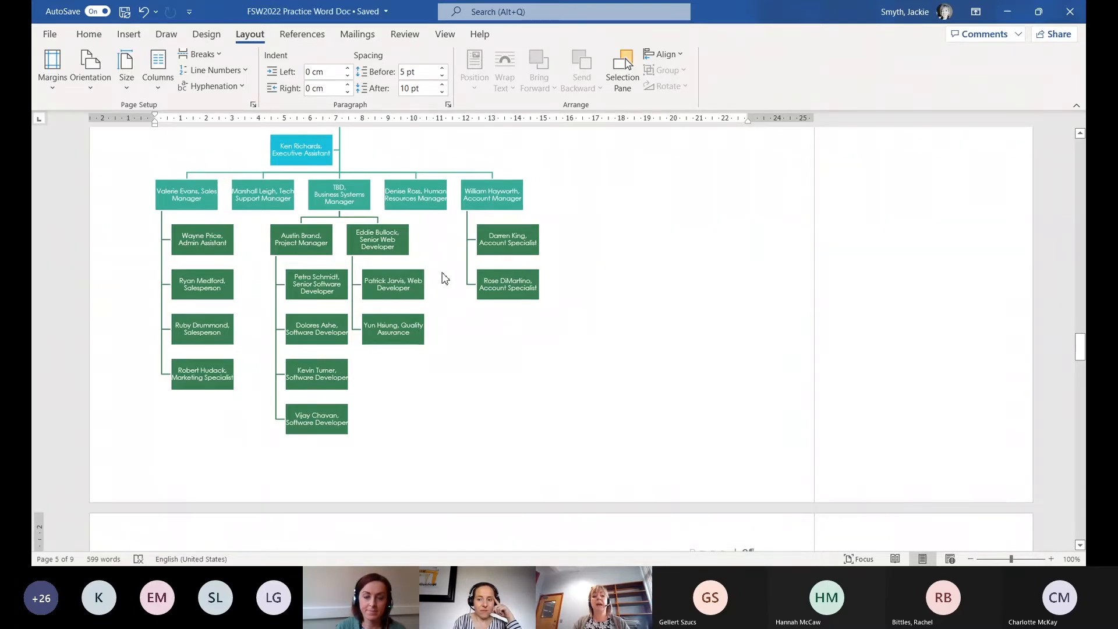
{"action": "scroll", "coordinate": [445, 277], "scroll_direction": "up", "scroll_amount": 3}
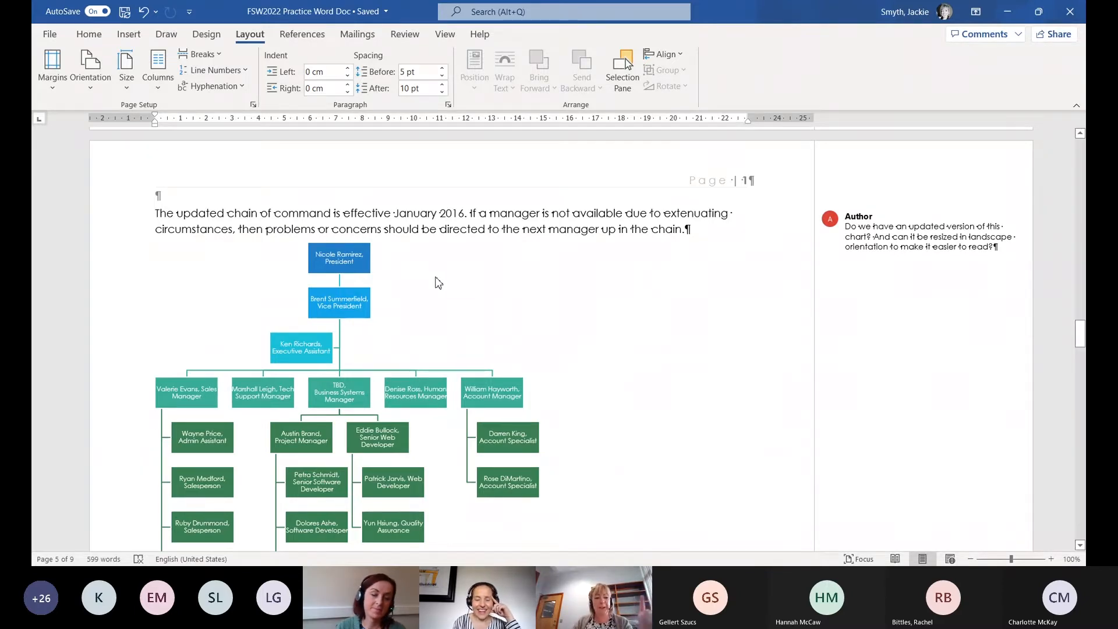
{"action": "scroll", "coordinate": [556, 231], "scroll_direction": "up", "scroll_amount": 5}
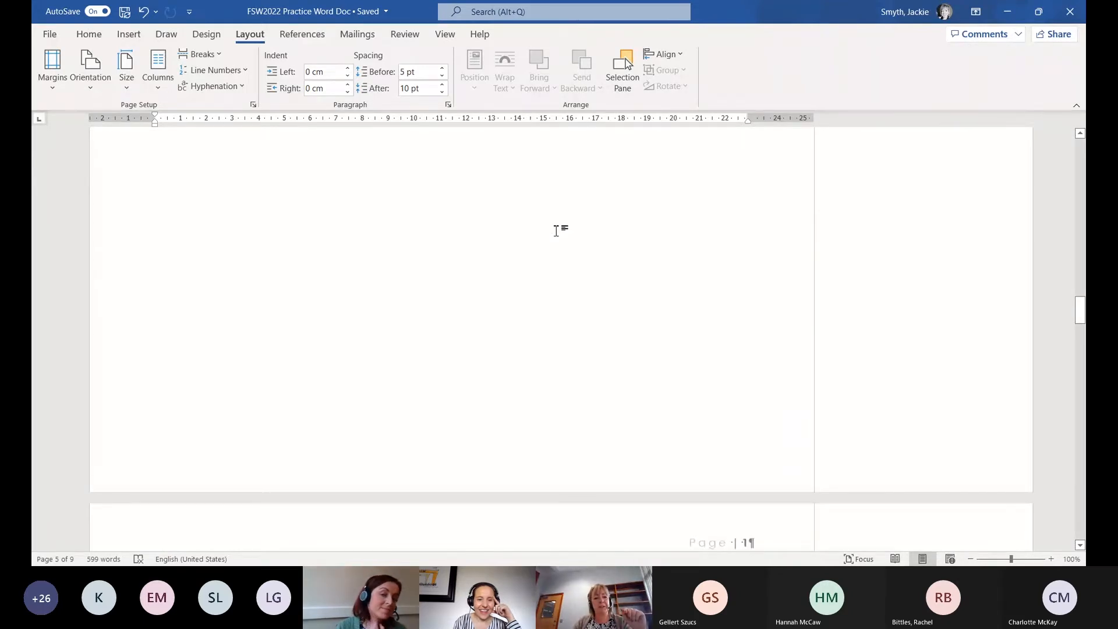
{"action": "scroll", "coordinate": [432, 233], "scroll_direction": "up", "scroll_amount": 10}
{"action": "scroll", "coordinate": [432, 233], "scroll_direction": "up", "scroll_amount": 5}
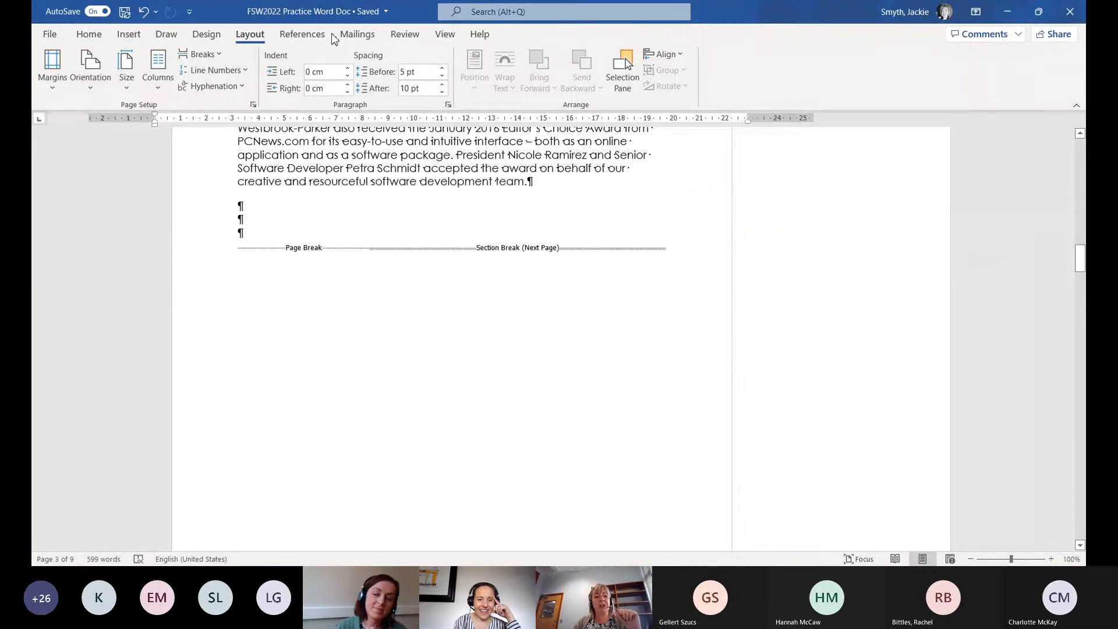
{"action": "scroll", "coordinate": [606, 318], "scroll_direction": "down", "scroll_amount": 8}
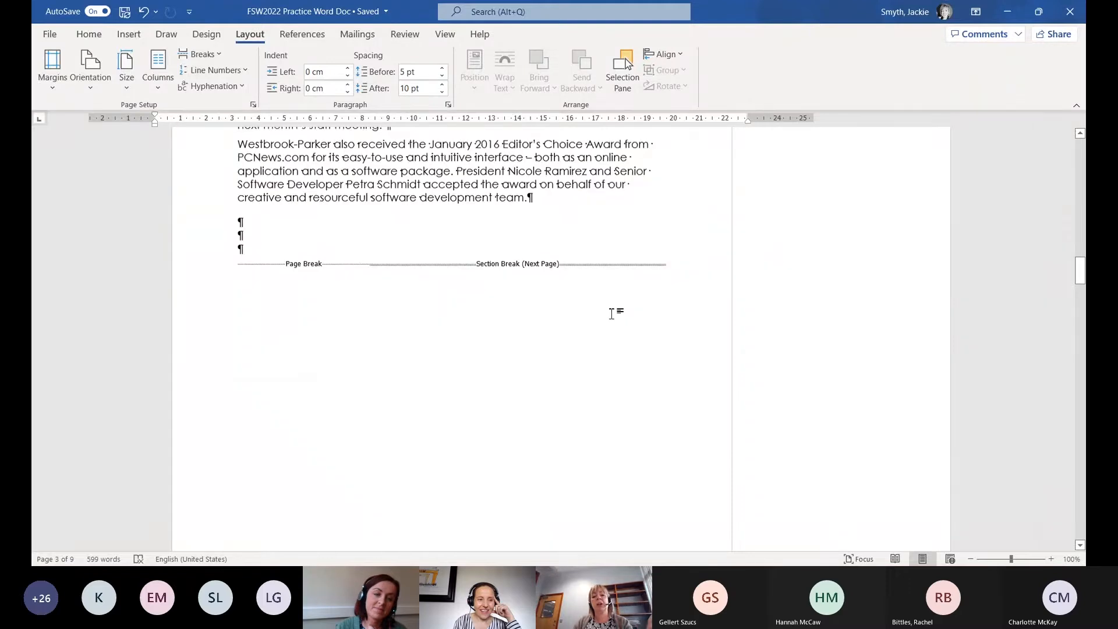
{"action": "scroll", "coordinate": [404, 291], "scroll_direction": "down", "scroll_amount": 12}
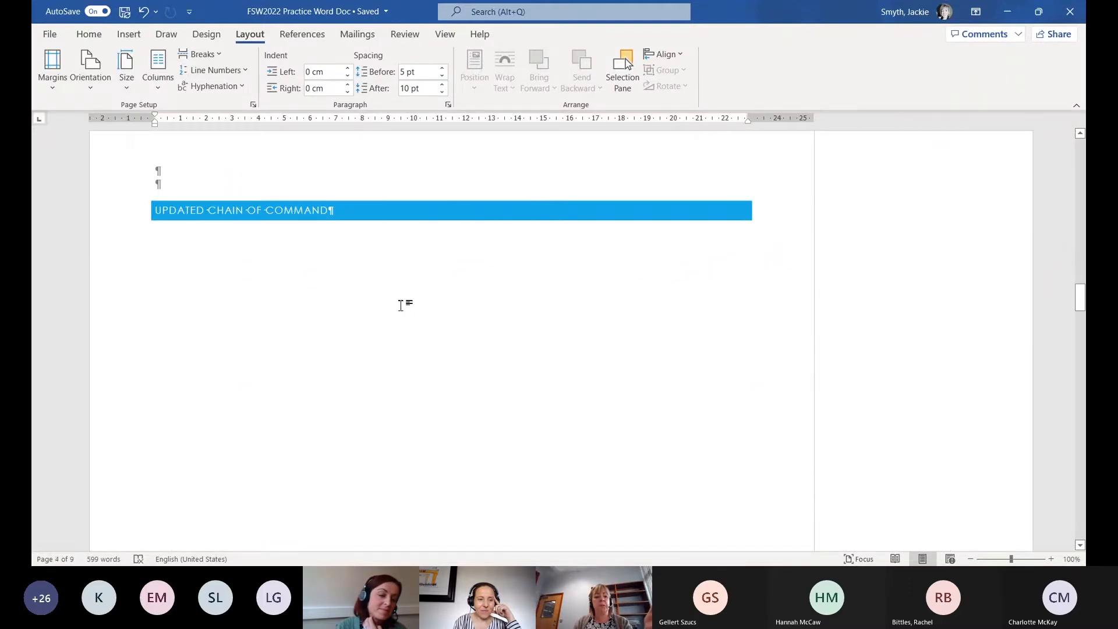
Join the page break below the organisation chart to the end of the chain of command introductory paragraph
{"action": "scroll", "coordinate": [405, 288], "scroll_direction": "down", "scroll_amount": 15}
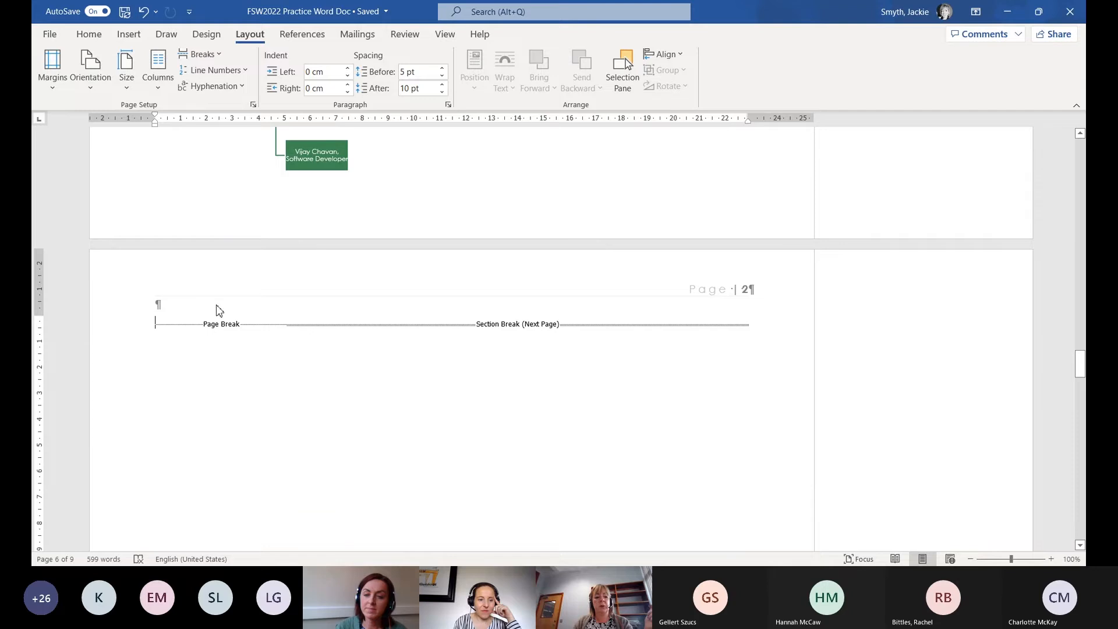
{"action": "key", "text": "BackSpace"}
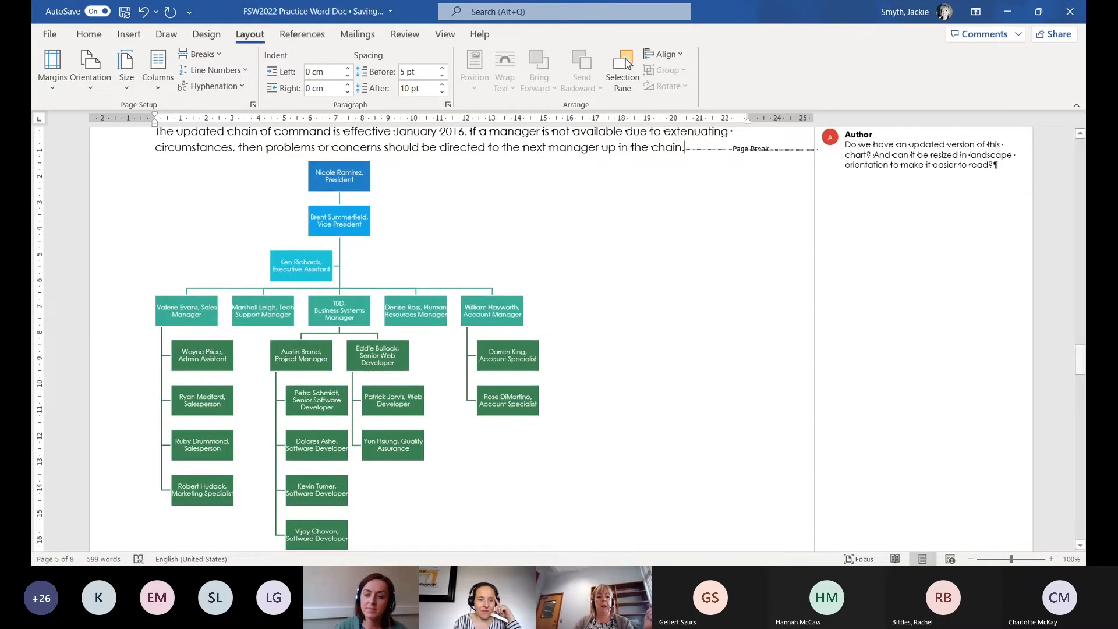
{"action": "scroll", "coordinate": [435, 344], "scroll_direction": "down", "scroll_amount": 10}
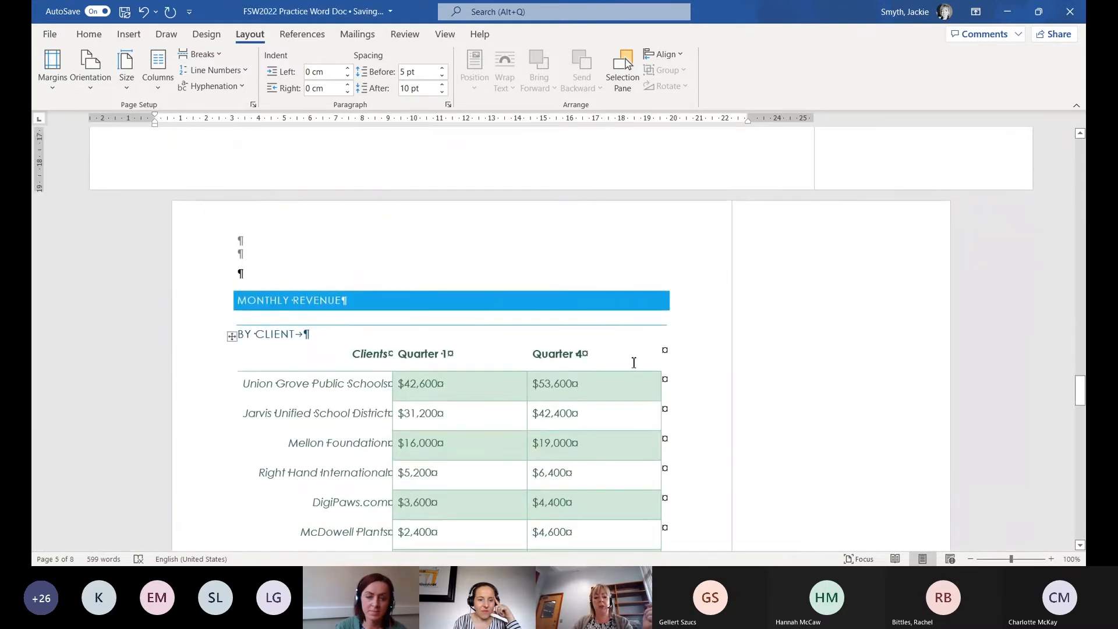
Set the review markup display to No Markup to hide the comments
{"action": "left_click", "coordinate": [302, 34]}
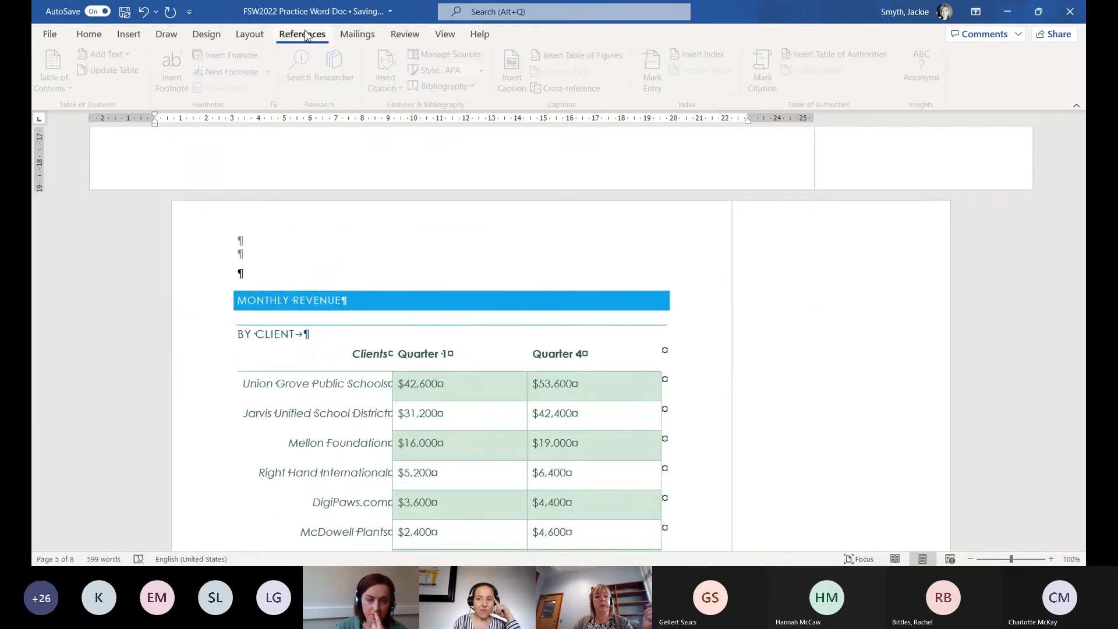
{"action": "left_click", "coordinate": [404, 33]}
{"action": "left_click", "coordinate": [662, 54]}
{"action": "left_click", "coordinate": [612, 104]}
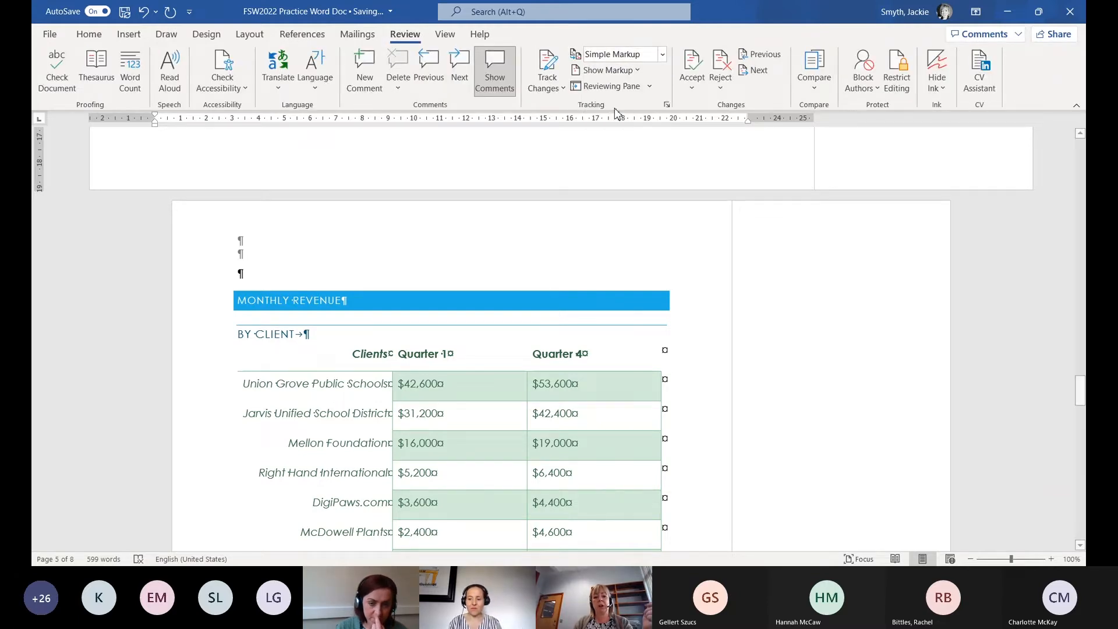
Examine the landscape Updated Chain of Command pages, the organisation chart, and the page and section breaks around them
{"action": "scroll", "coordinate": [788, 394], "scroll_direction": "up", "scroll_amount": 10}
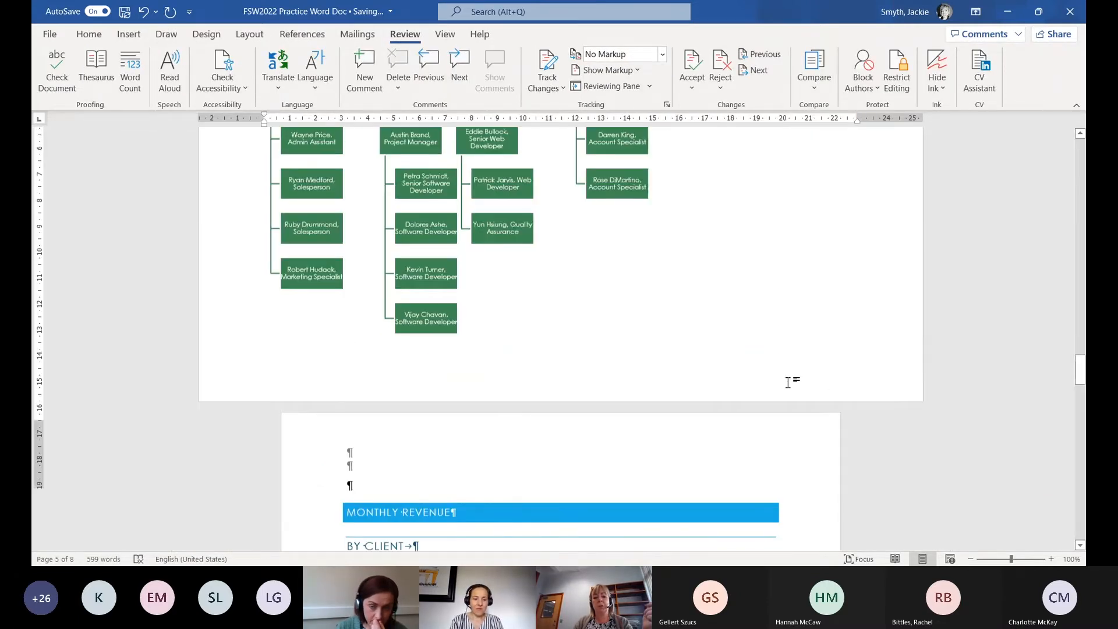
{"action": "scroll", "coordinate": [789, 382], "scroll_direction": "up", "scroll_amount": 10}
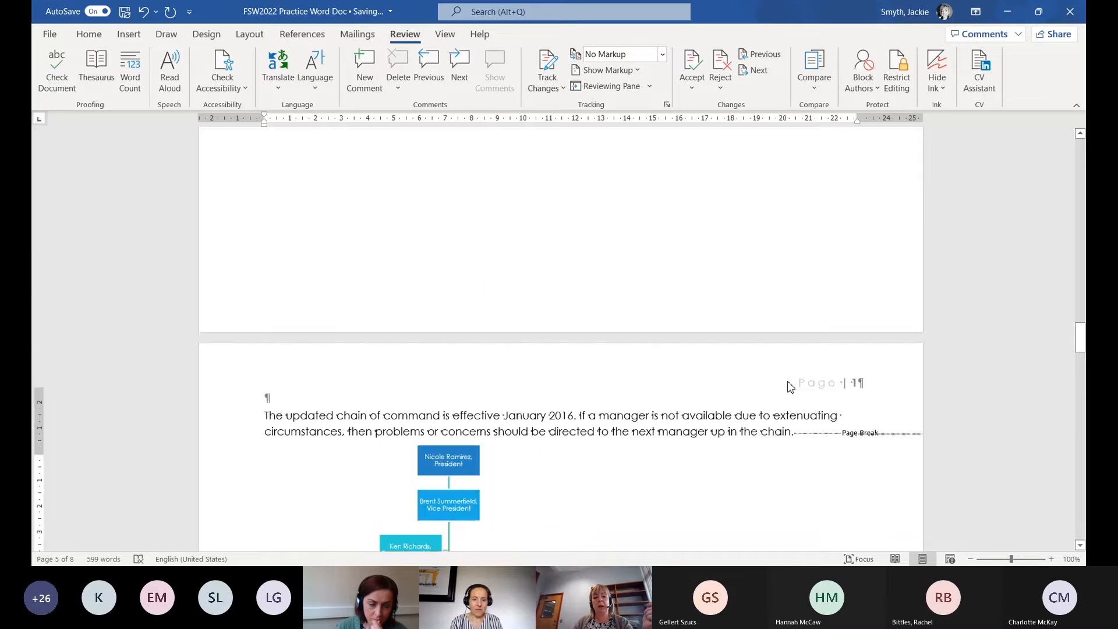
{"action": "scroll", "coordinate": [526, 313], "scroll_direction": "down", "scroll_amount": 6}
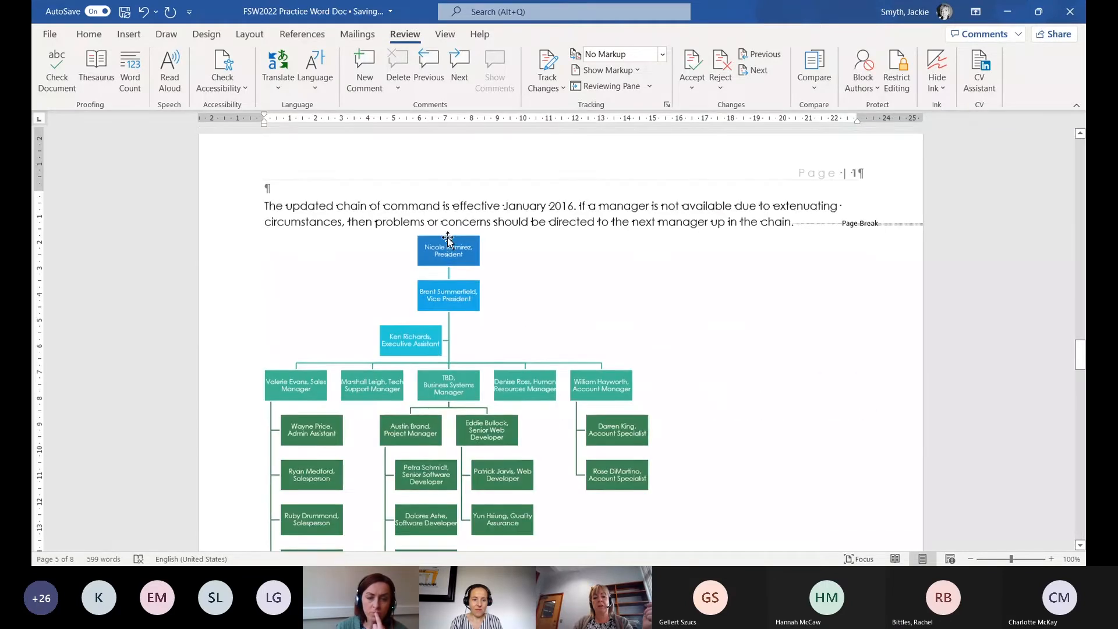
{"action": "scroll", "coordinate": [502, 298], "scroll_direction": "up", "scroll_amount": 9}
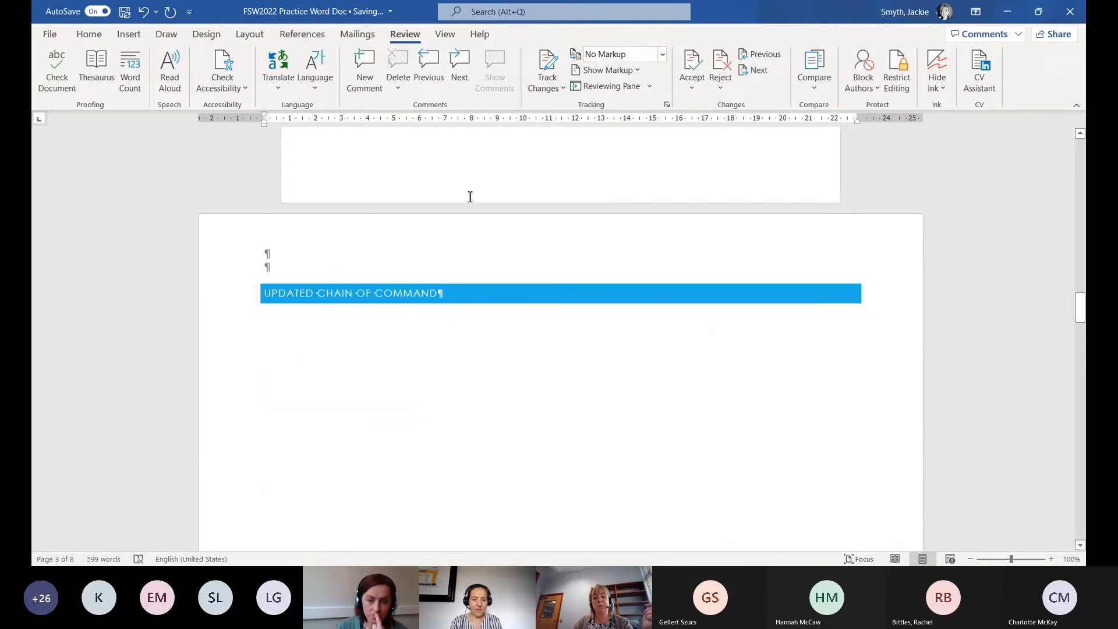
{"action": "scroll", "coordinate": [355, 314], "scroll_direction": "up", "scroll_amount": 12}
{"action": "scroll", "coordinate": [359, 310], "scroll_direction": "up", "scroll_amount": 3}
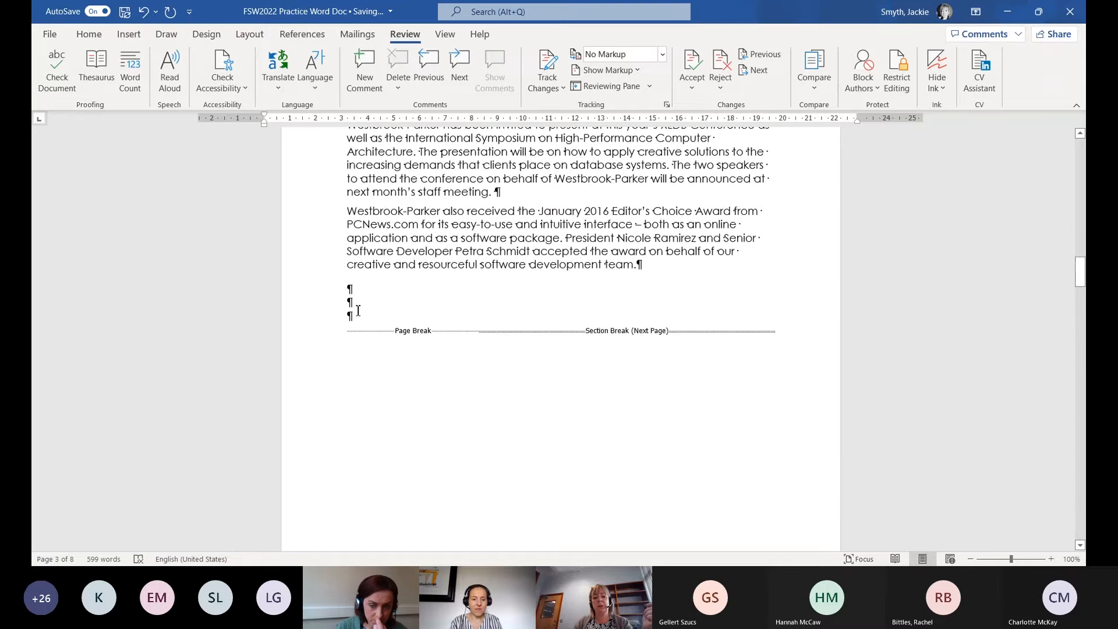
{"action": "scroll", "coordinate": [359, 311], "scroll_direction": "down", "scroll_amount": 15}
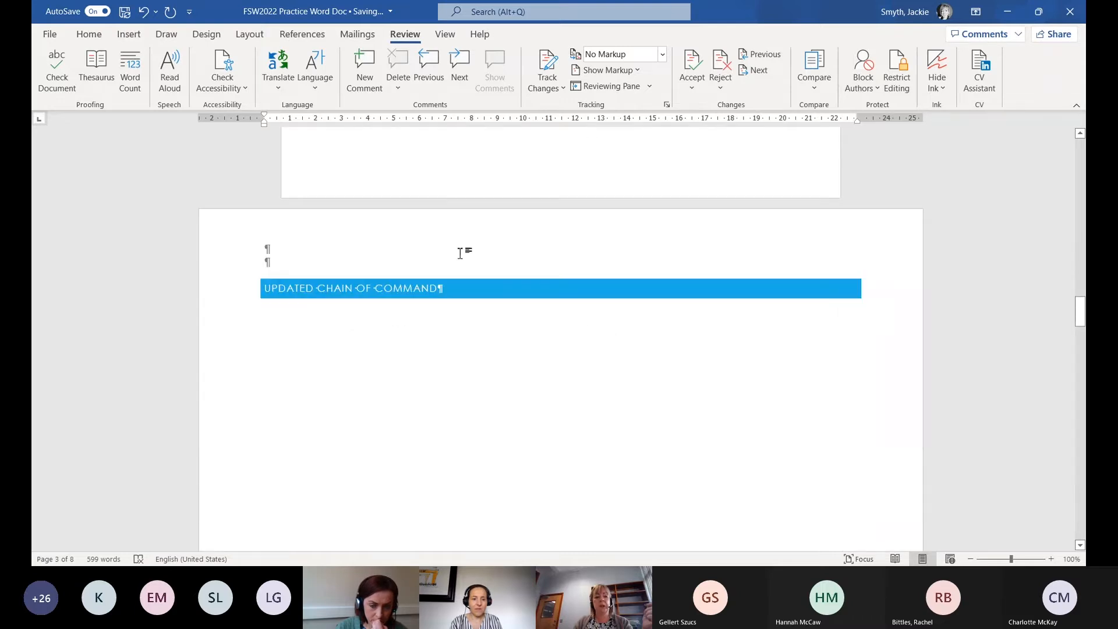
{"action": "scroll", "coordinate": [473, 268], "scroll_direction": "down", "scroll_amount": 10}
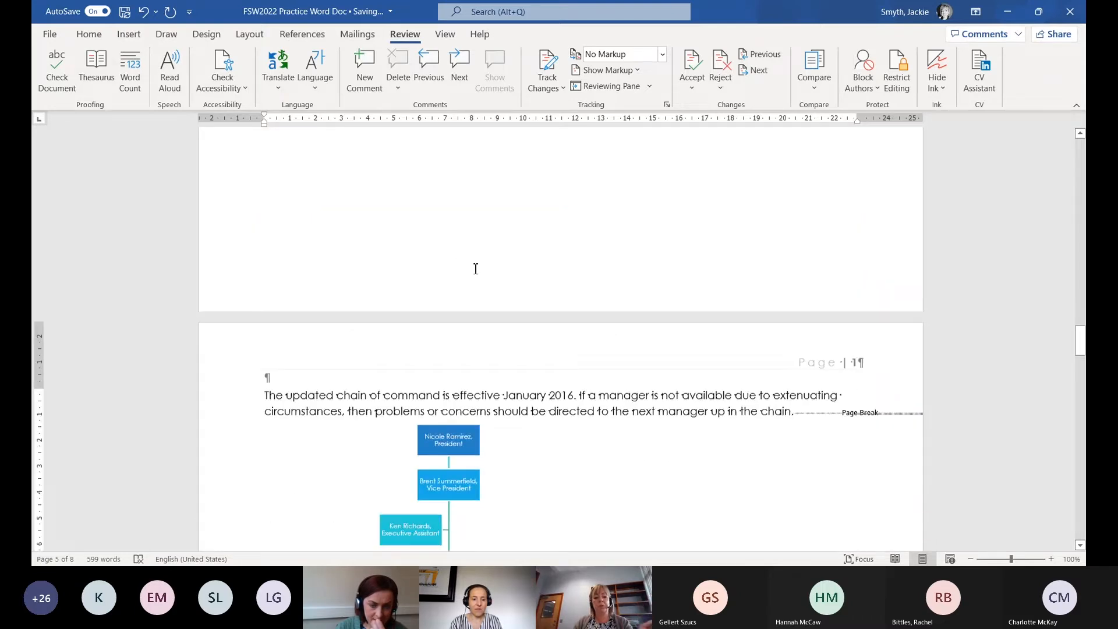
{"action": "scroll", "coordinate": [476, 273], "scroll_direction": "down", "scroll_amount": 3}
{"action": "scroll", "coordinate": [502, 324], "scroll_direction": "down", "scroll_amount": 4}
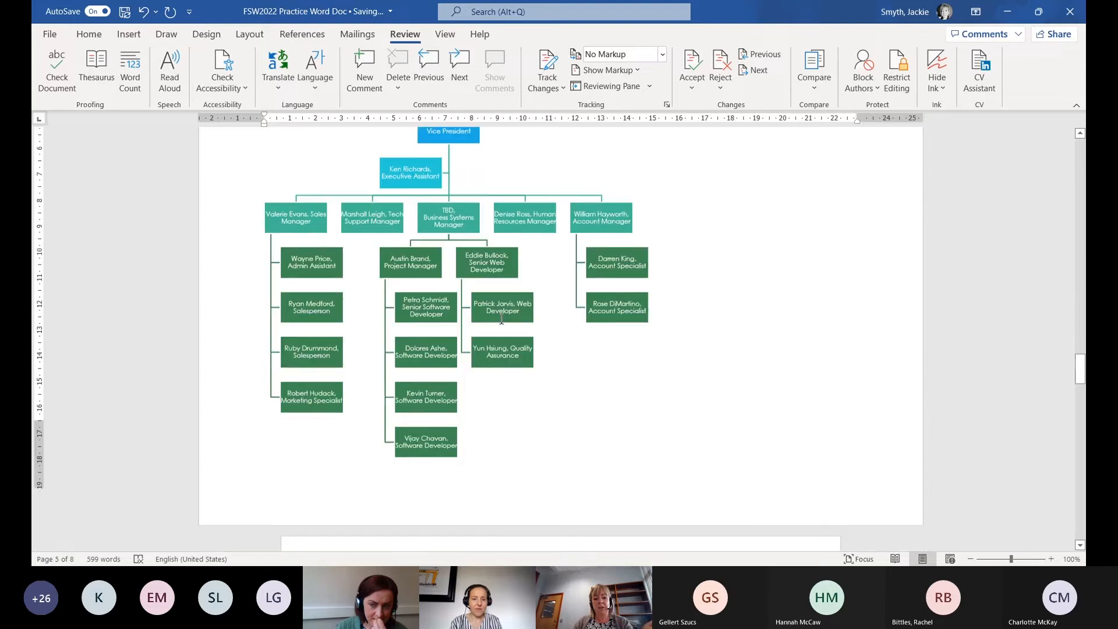
{"action": "scroll", "coordinate": [547, 325], "scroll_direction": "up", "scroll_amount": 10}
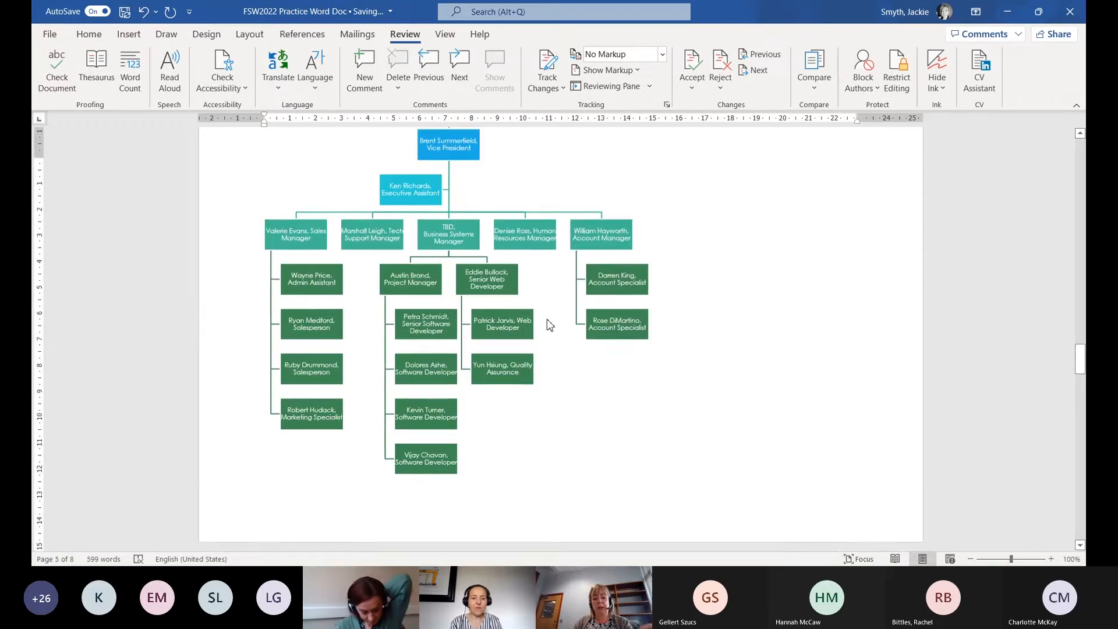
{"action": "scroll", "coordinate": [548, 322], "scroll_direction": "up", "scroll_amount": 5}
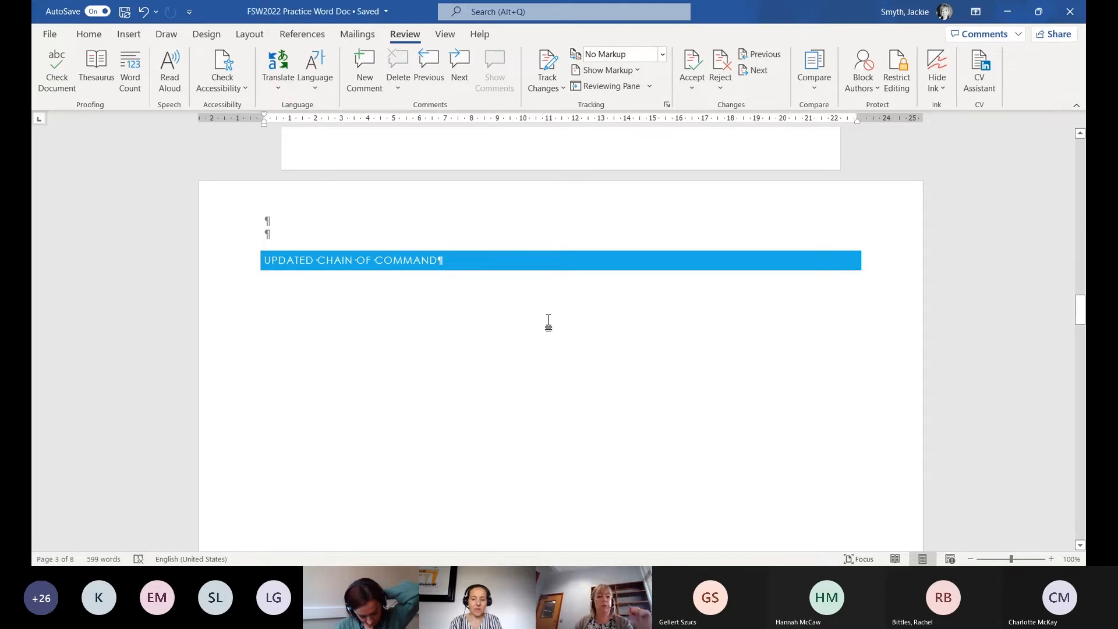
{"action": "scroll", "coordinate": [548, 322], "scroll_direction": "down", "scroll_amount": 1}
Undo the recent edits, back through the landscape orientation and the continuous section break below the organisation chart
{"action": "left_click", "coordinate": [144, 10]}
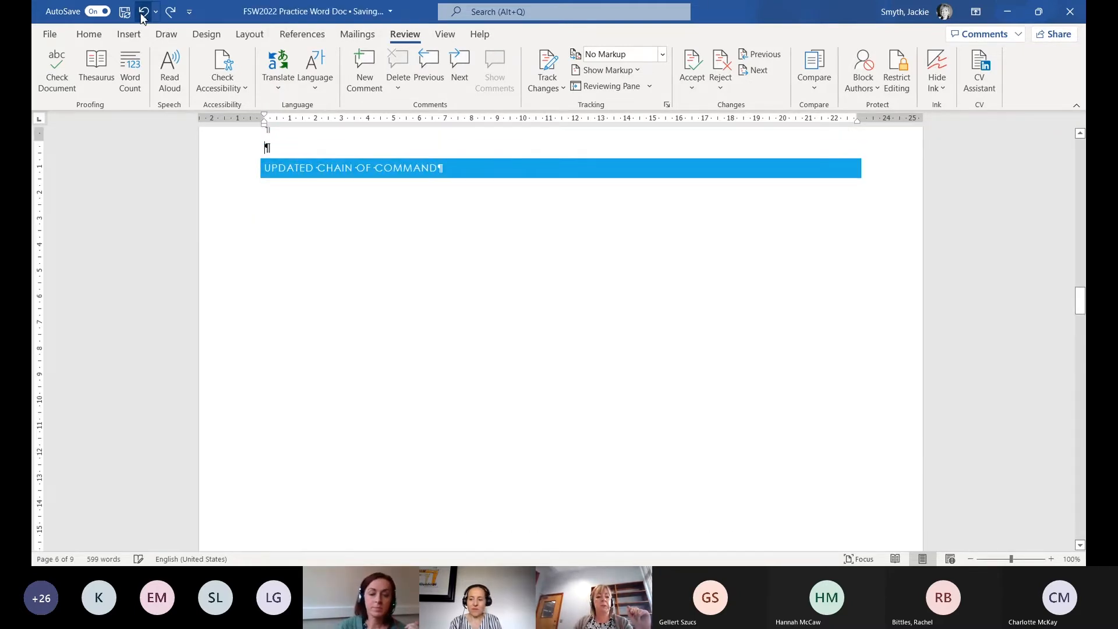
{"action": "left_click", "coordinate": [143, 11]}
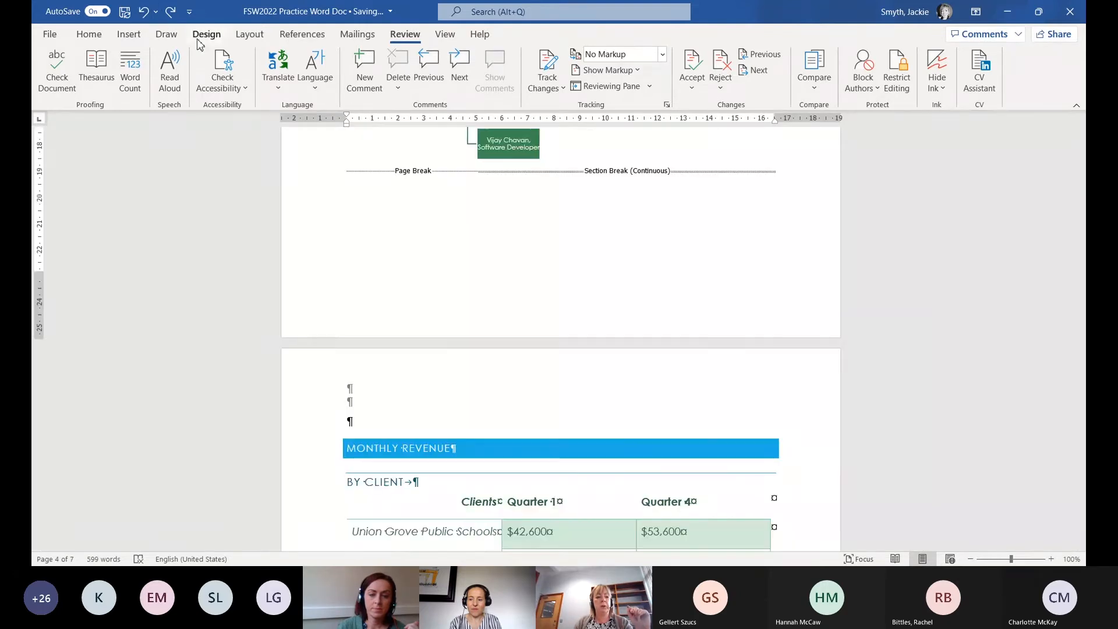
{"action": "left_click", "coordinate": [156, 11]}
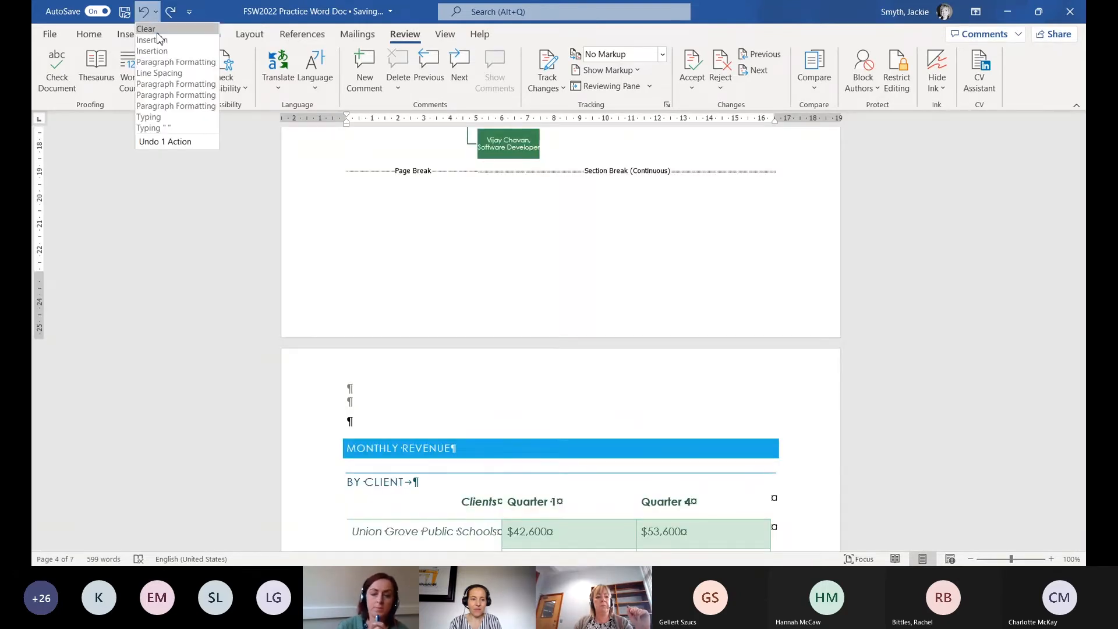
{"action": "left_click", "coordinate": [147, 29]}
{"action": "left_click", "coordinate": [145, 15]}
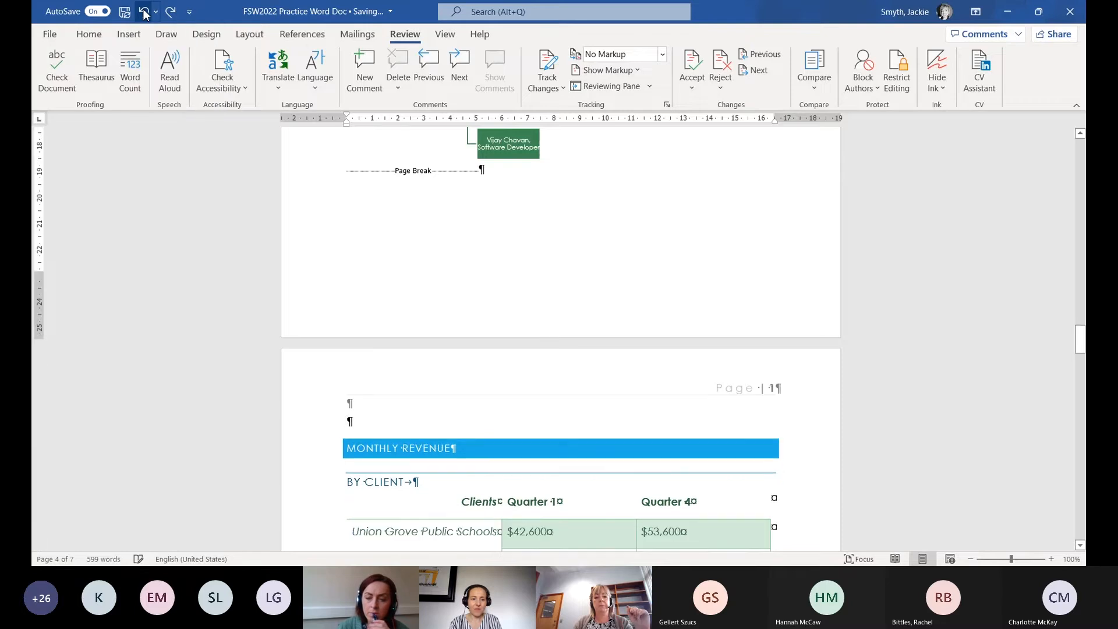
Set the review markup display to Simple Markup
{"action": "scroll", "coordinate": [646, 357], "scroll_direction": "up", "scroll_amount": 5}
{"action": "scroll", "coordinate": [647, 356], "scroll_direction": "up", "scroll_amount": 10}
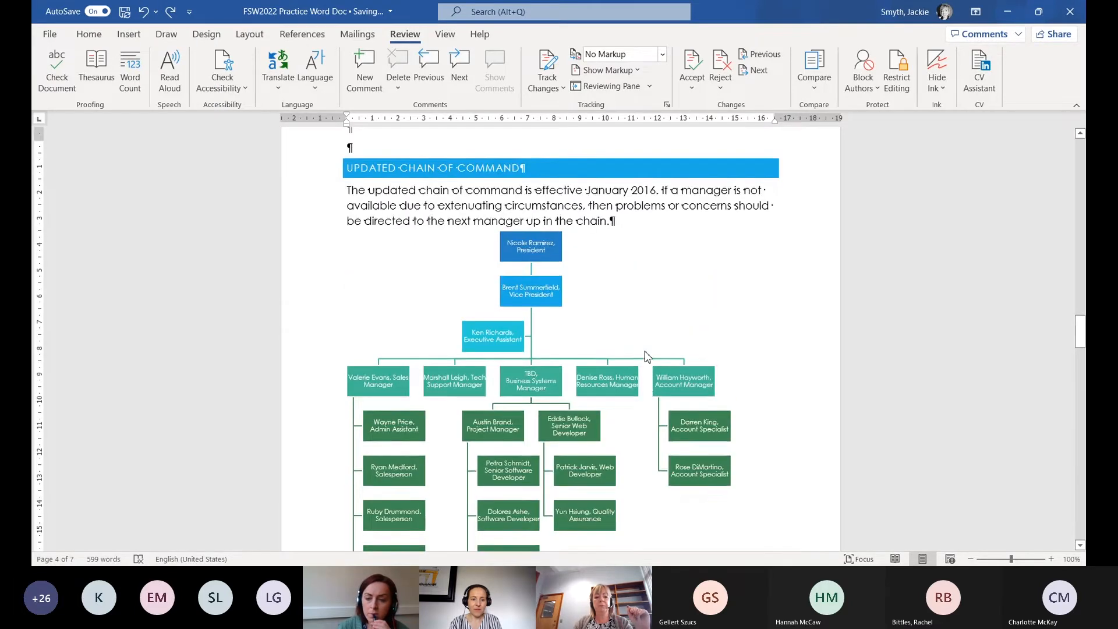
{"action": "scroll", "coordinate": [646, 352], "scroll_direction": "down", "scroll_amount": 3}
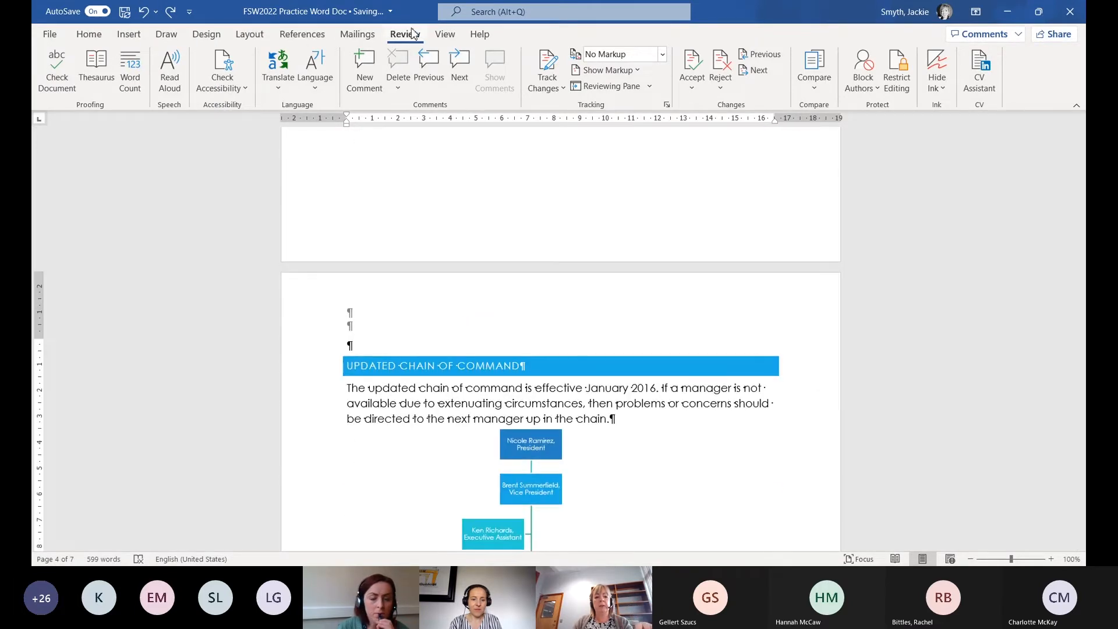
{"action": "left_click", "coordinate": [662, 54]}
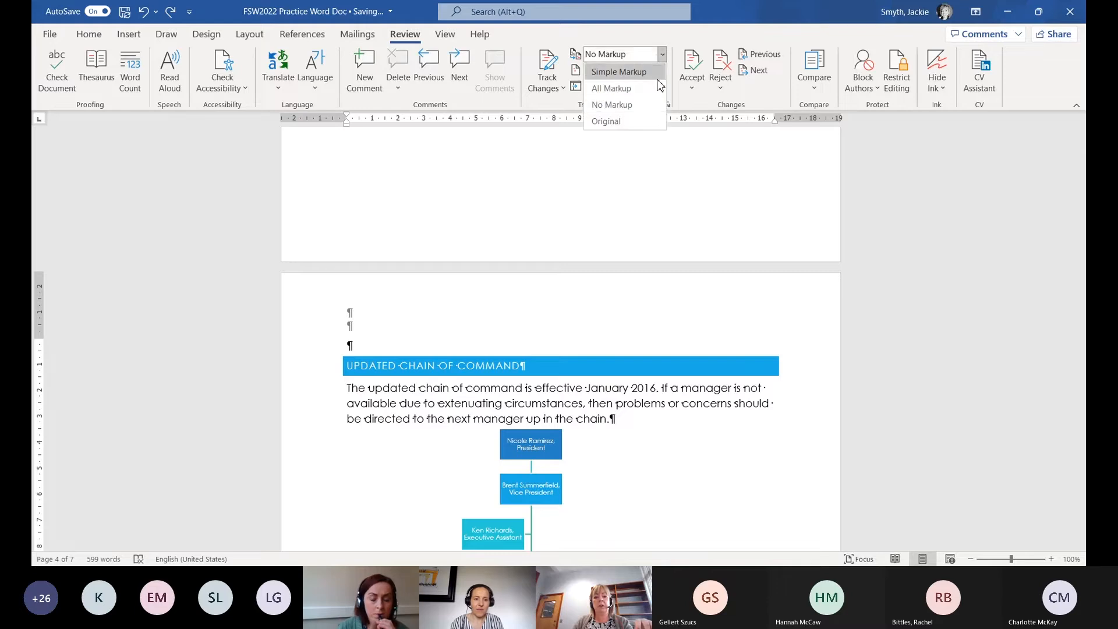
{"action": "left_click", "coordinate": [617, 70]}
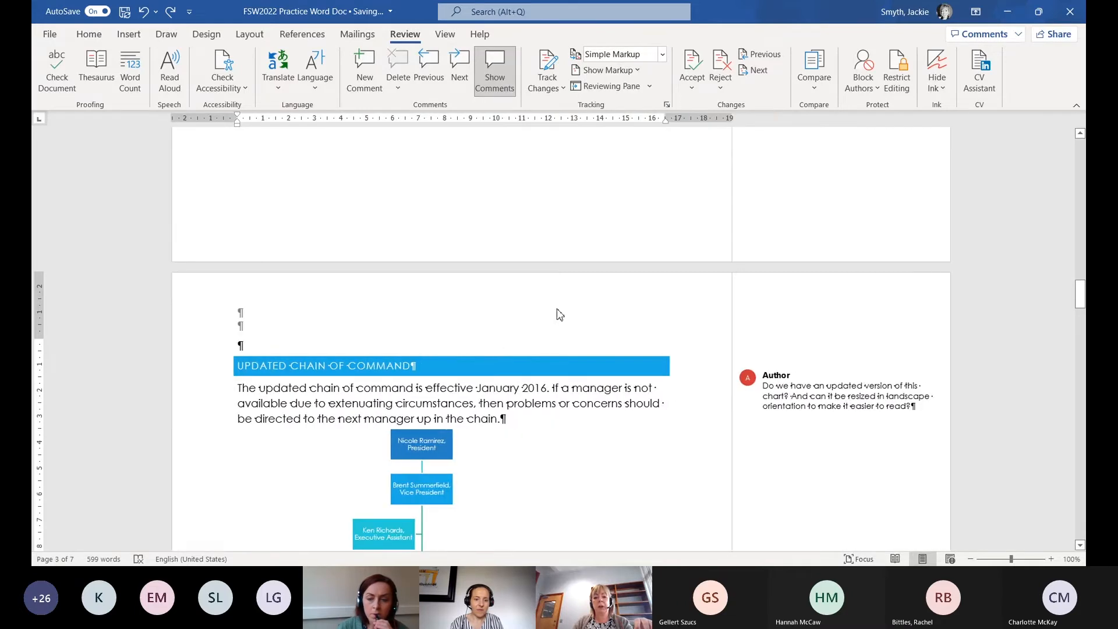
Examine the organisation chart page, the page break below it, and the page number in the Monthly Revenue page's header
{"action": "scroll", "coordinate": [559, 314], "scroll_direction": "down", "scroll_amount": 15}
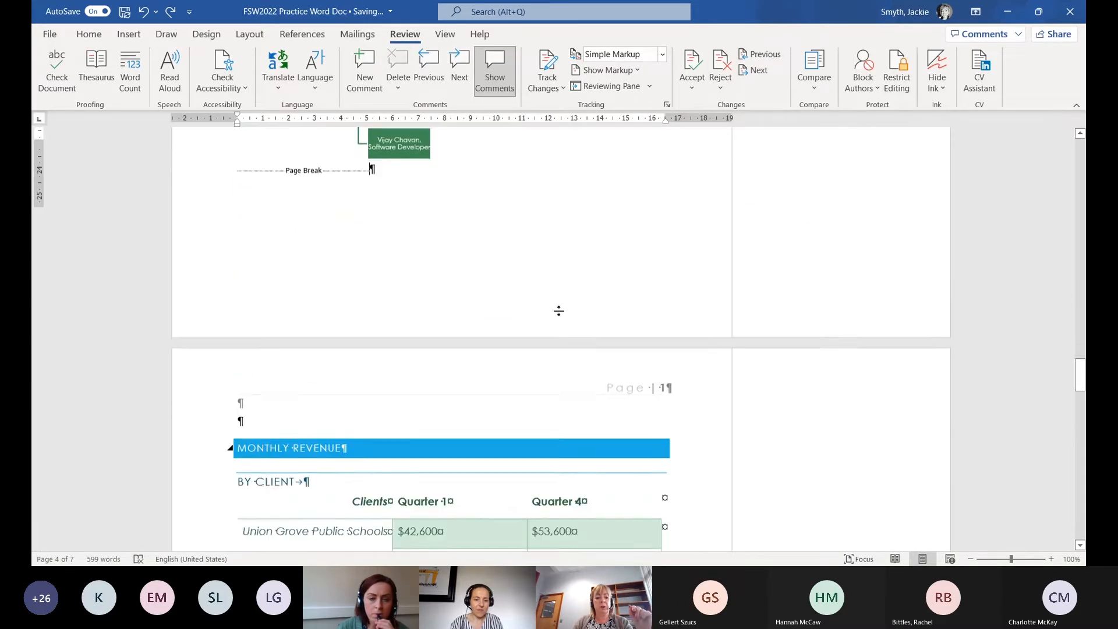
{"action": "scroll", "coordinate": [558, 311], "scroll_direction": "down", "scroll_amount": 3}
{"action": "scroll", "coordinate": [560, 314], "scroll_direction": "up", "scroll_amount": 5}
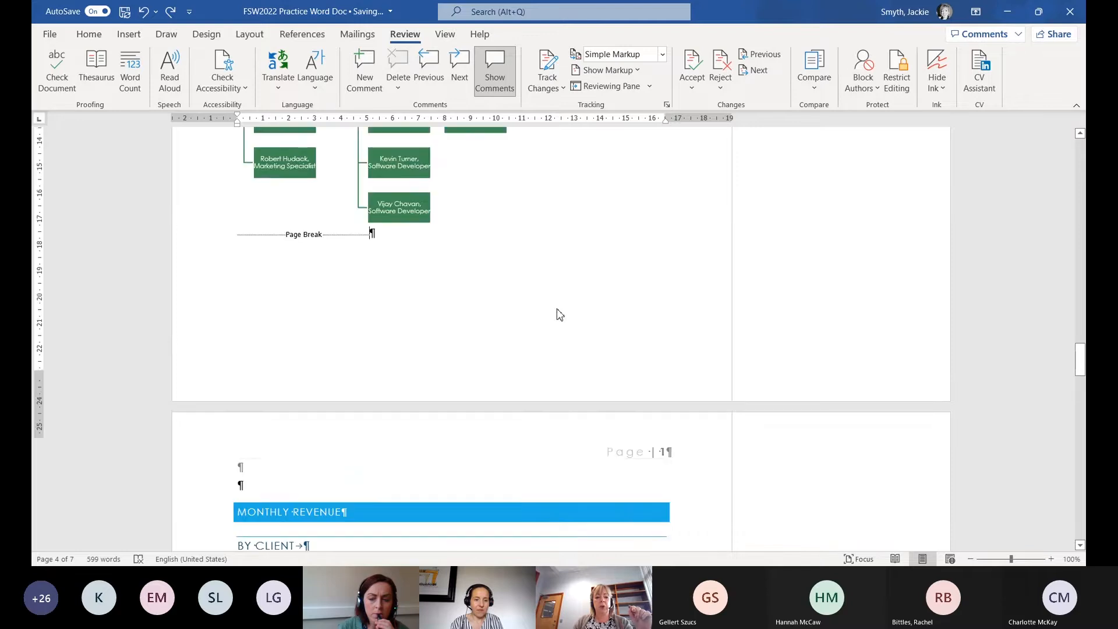
{"action": "scroll", "coordinate": [559, 314], "scroll_direction": "up", "scroll_amount": 5}
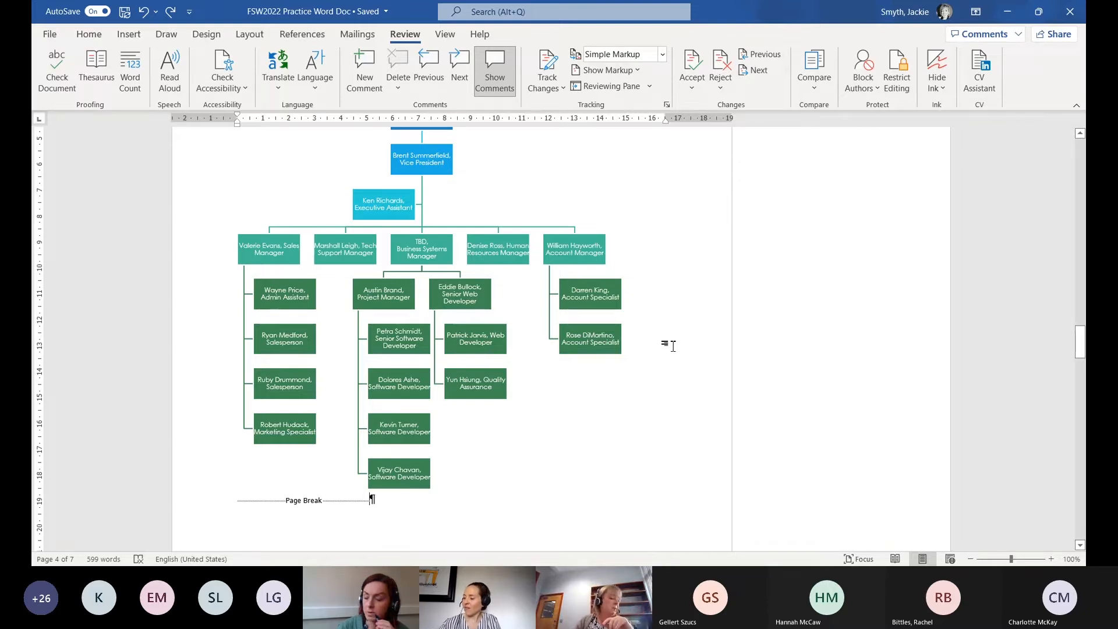
{"action": "scroll", "coordinate": [670, 345], "scroll_direction": "down", "scroll_amount": 3}
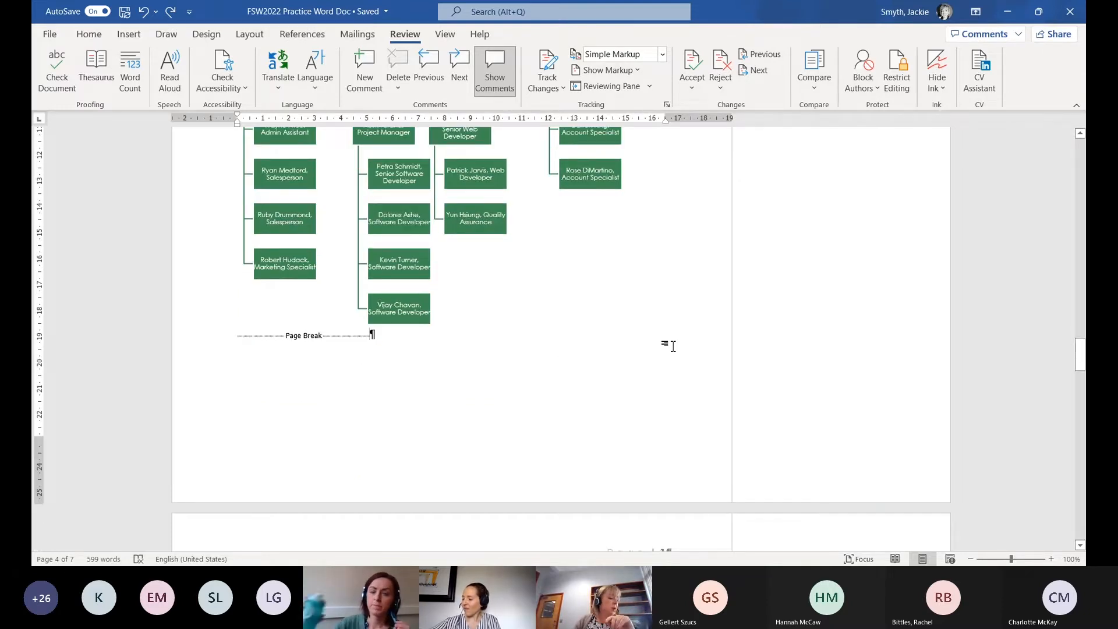
{"action": "scroll", "coordinate": [673, 346], "scroll_direction": "down", "scroll_amount": 2}
{"action": "scroll", "coordinate": [672, 346], "scroll_direction": "down", "scroll_amount": 3}
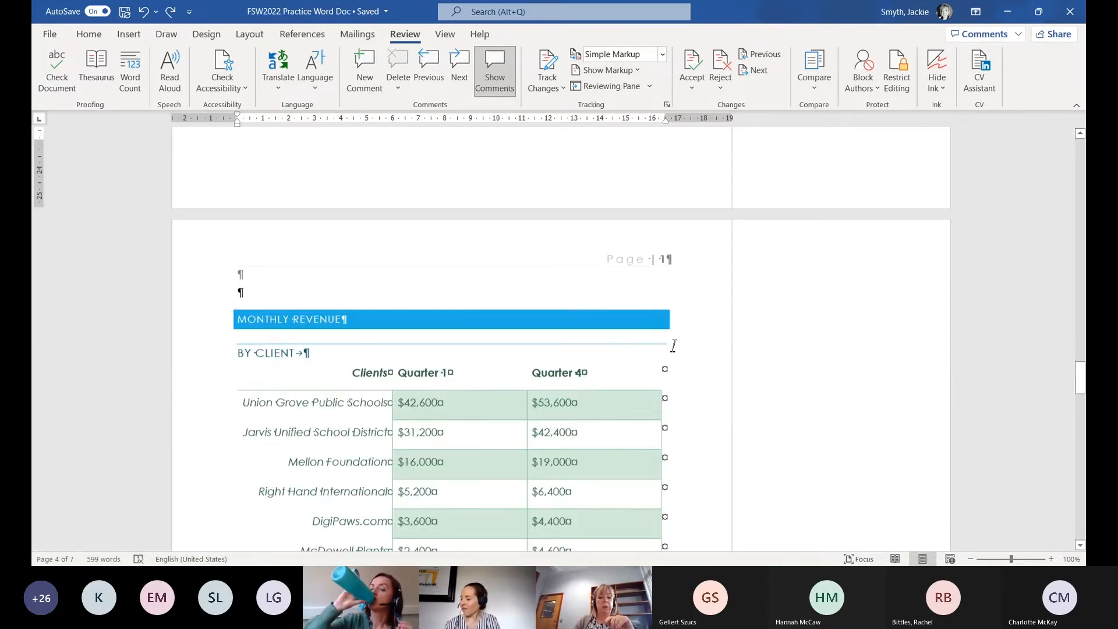
{"action": "scroll", "coordinate": [685, 276], "scroll_direction": "up", "scroll_amount": 9}
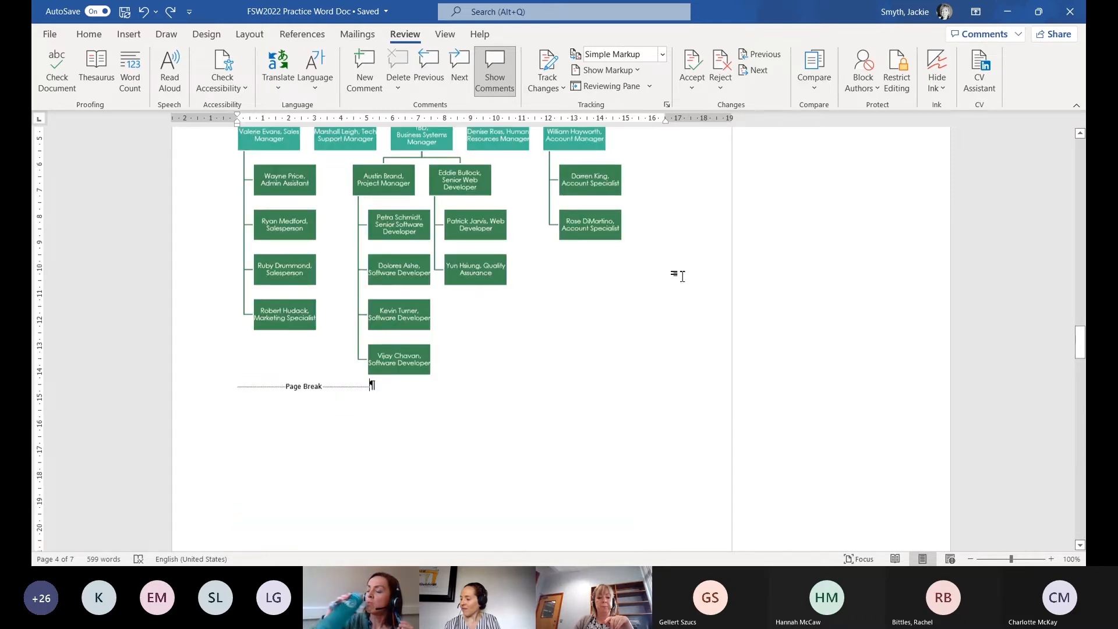
{"action": "scroll", "coordinate": [679, 281], "scroll_direction": "down", "scroll_amount": 2}
{"action": "scroll", "coordinate": [680, 281], "scroll_direction": "down", "scroll_amount": 3}
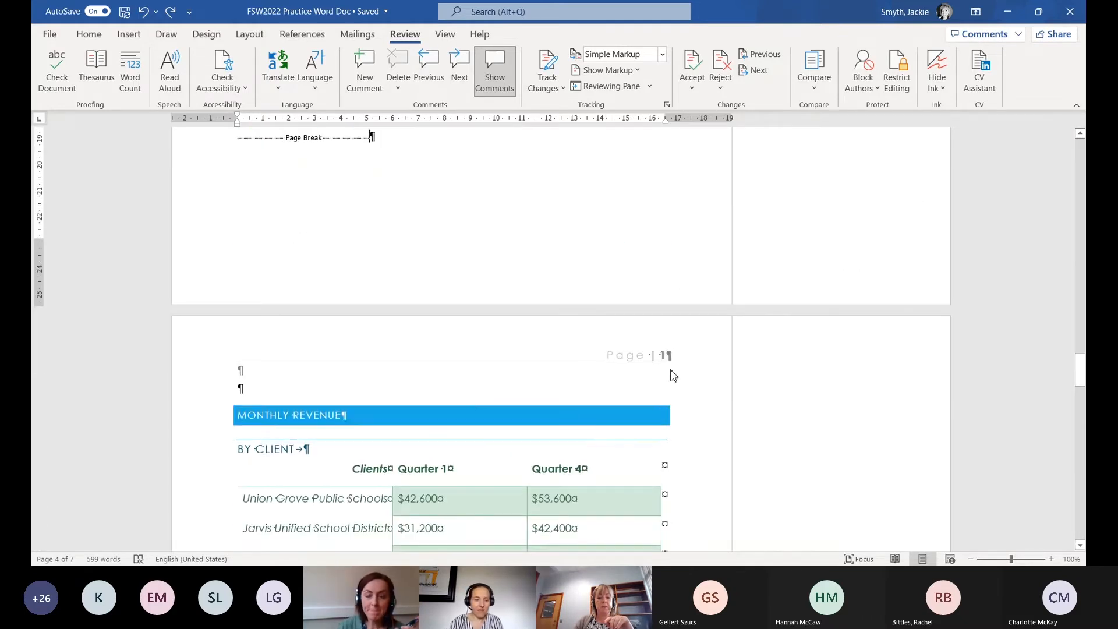
{"action": "scroll", "coordinate": [539, 357], "scroll_direction": "up", "scroll_amount": 3}
{"action": "scroll", "coordinate": [462, 359], "scroll_direction": "down", "scroll_amount": 5}
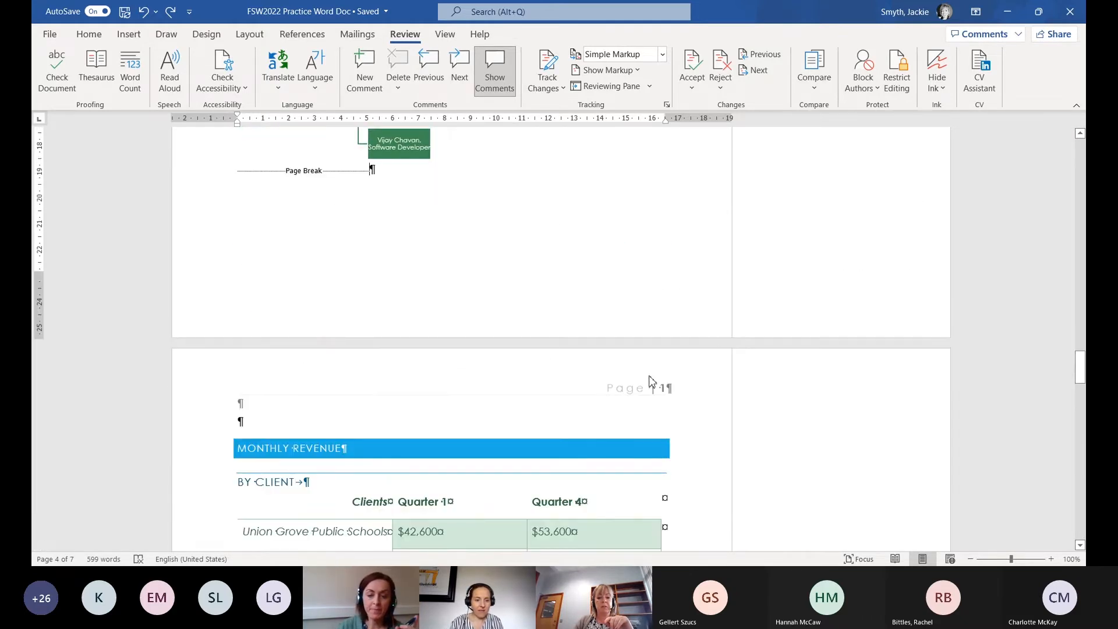
{"action": "scroll", "coordinate": [689, 381], "scroll_direction": "down", "scroll_amount": 2}
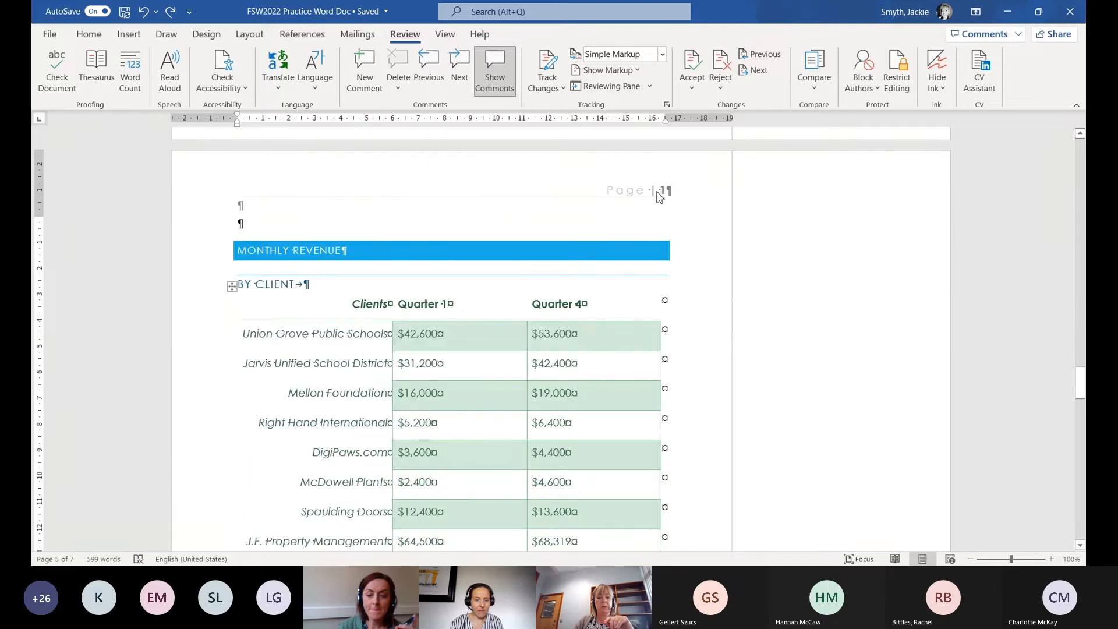
Undo the next-page section break inserted before the Updated Chain of Command page
{"action": "left_click", "coordinate": [143, 11]}
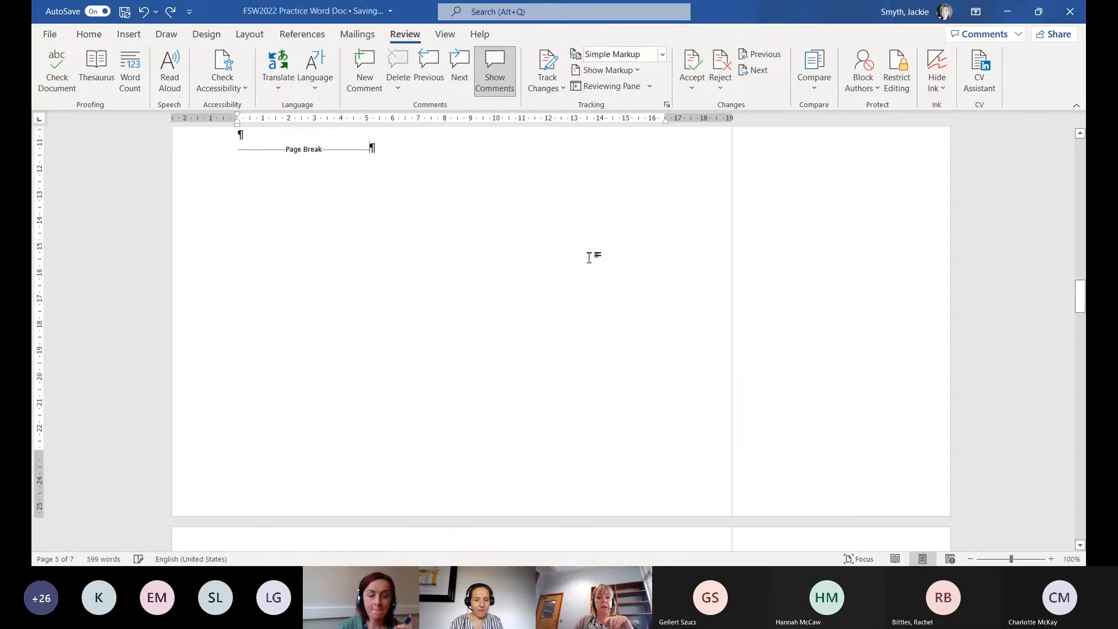
{"action": "scroll", "coordinate": [679, 300], "scroll_direction": "down", "scroll_amount": 10}
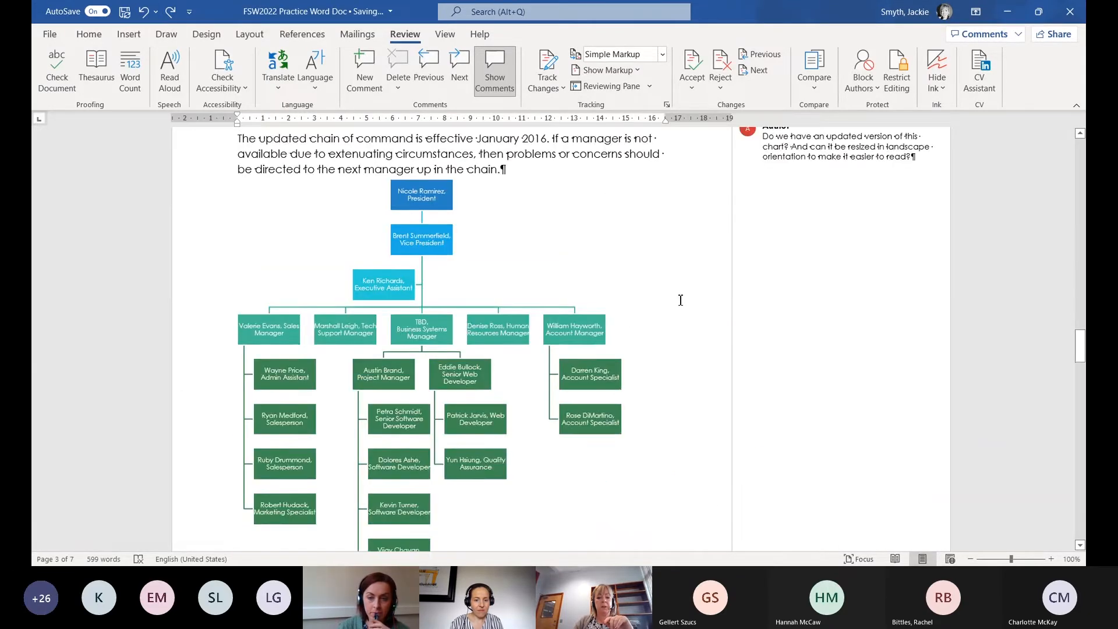
{"action": "scroll", "coordinate": [688, 368], "scroll_direction": "down", "scroll_amount": 3}
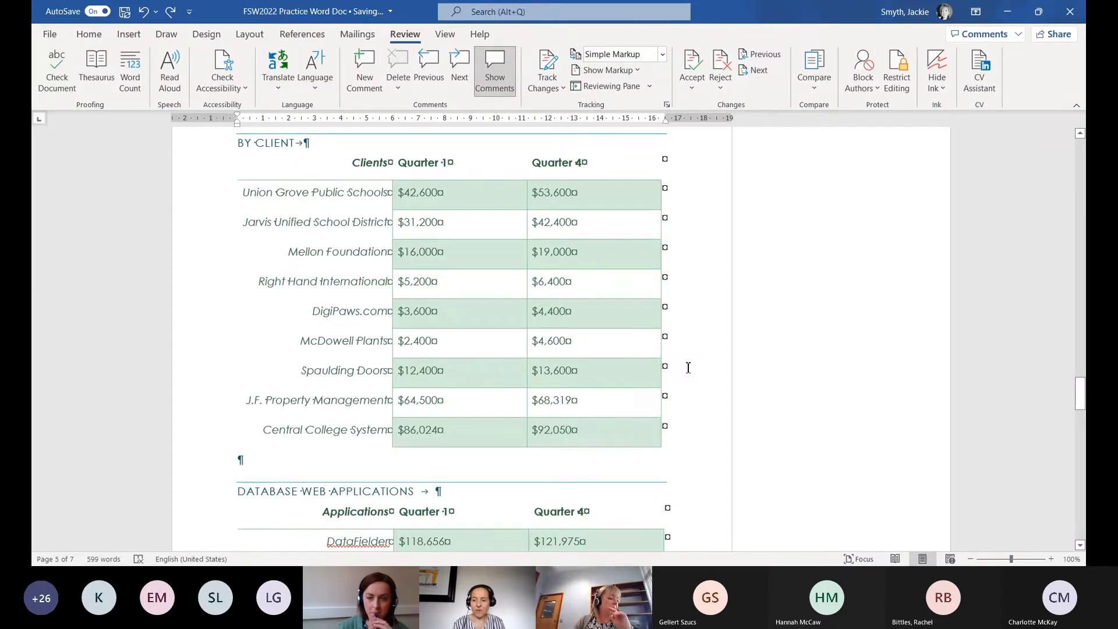
Insert a page break in the empty paragraph between the By Client table and the Database Web Applications heading
{"action": "scroll", "coordinate": [687, 368], "scroll_direction": "down", "scroll_amount": 2}
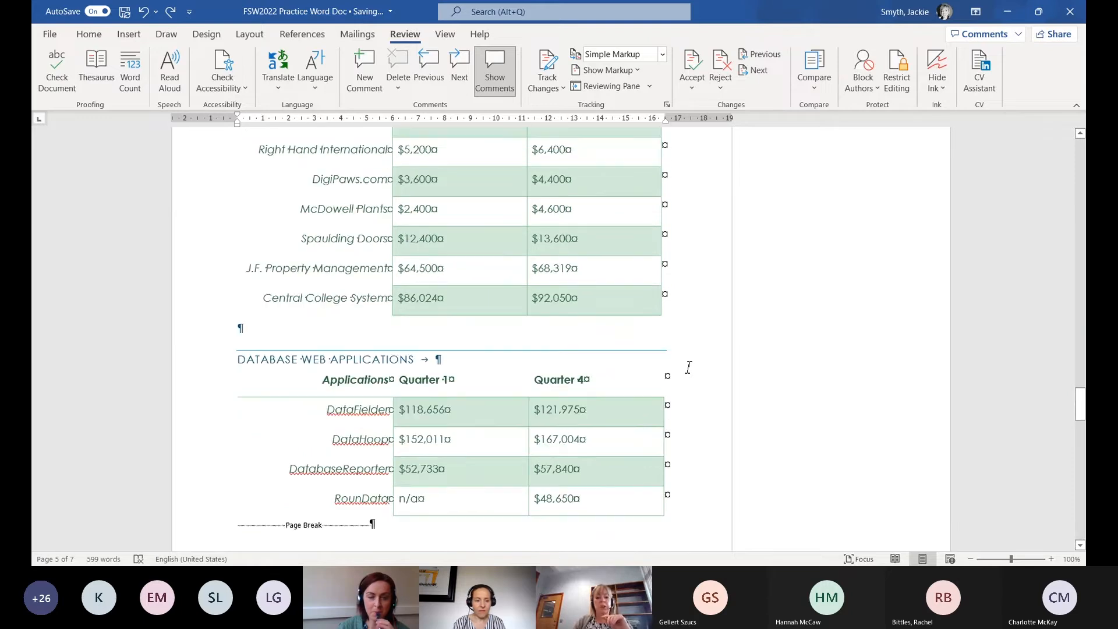
{"action": "scroll", "coordinate": [617, 308], "scroll_direction": "up", "scroll_amount": 3}
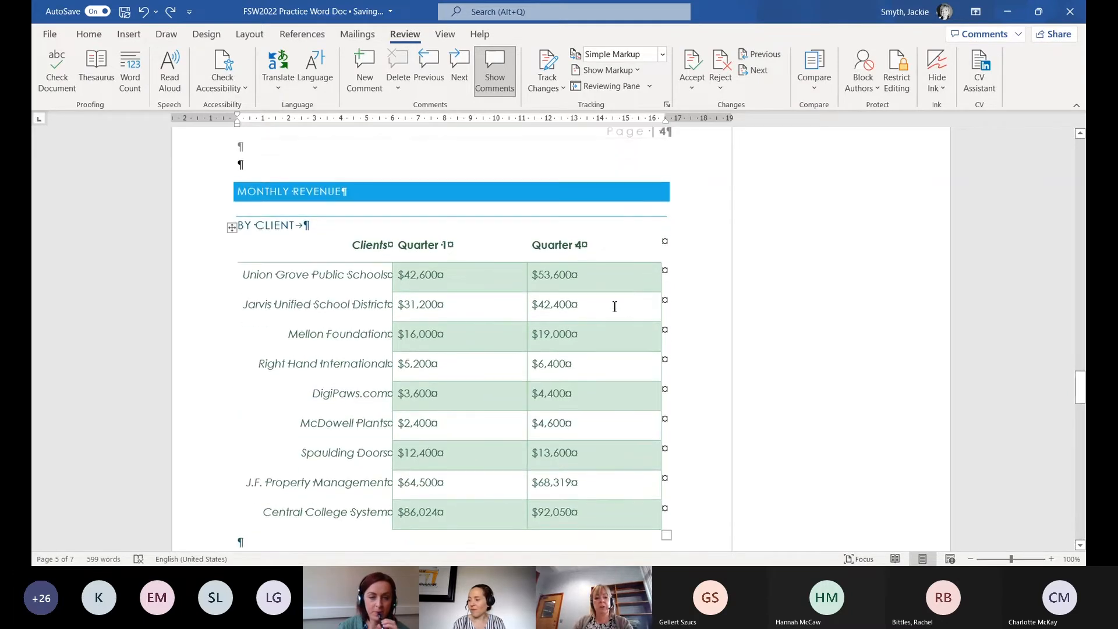
{"action": "scroll", "coordinate": [615, 307], "scroll_direction": "down", "scroll_amount": 3}
{"action": "left_click", "coordinate": [254, 361]}
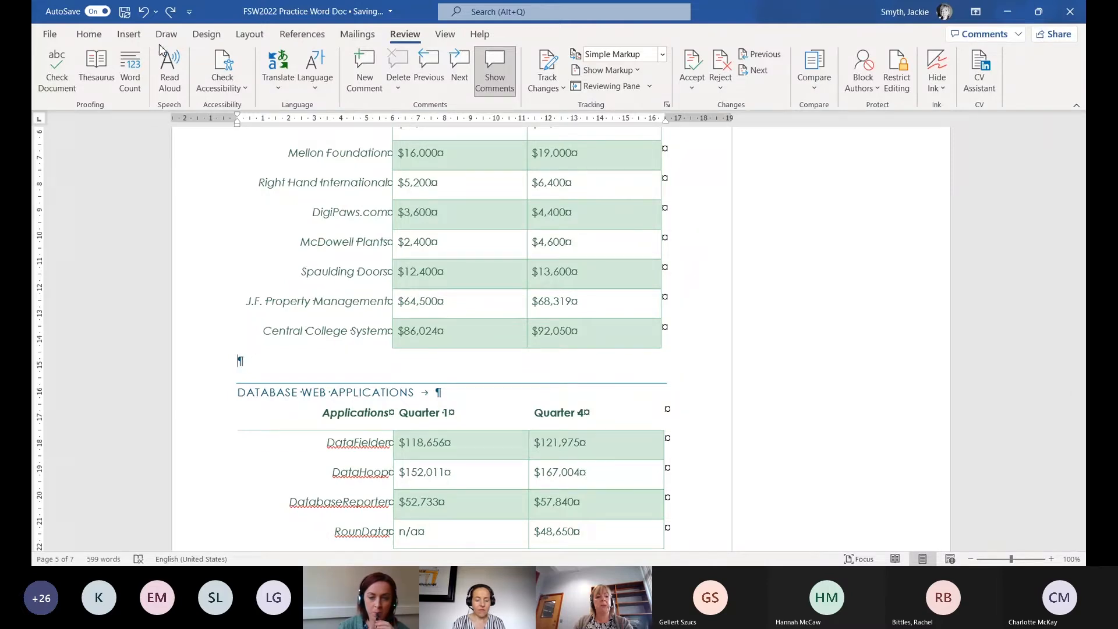
{"action": "left_click", "coordinate": [264, 36]}
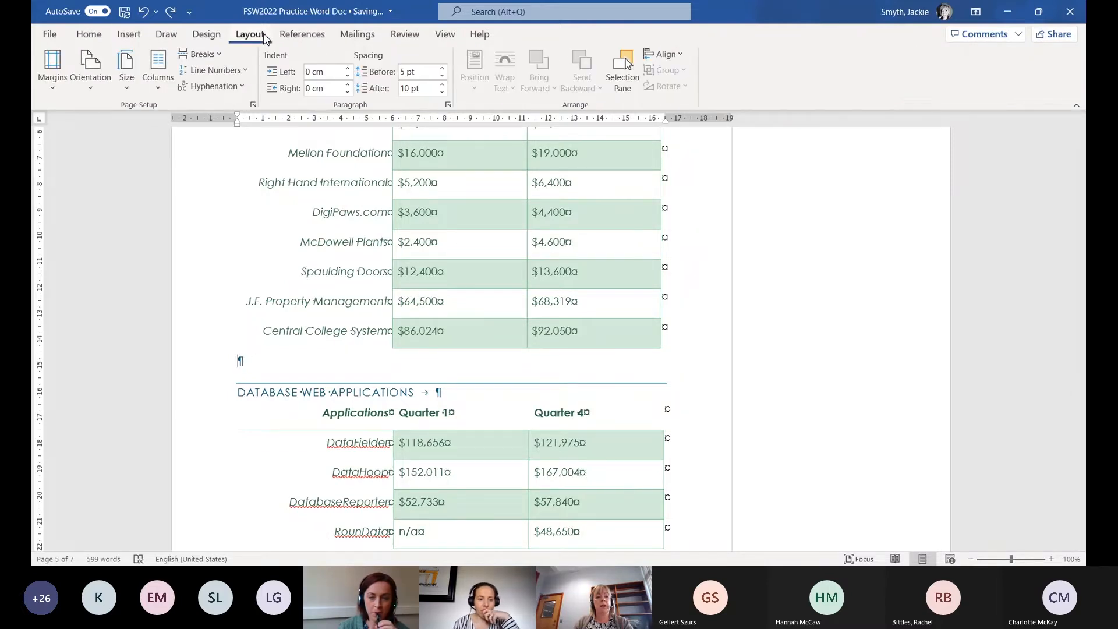
{"action": "left_click", "coordinate": [198, 54]}
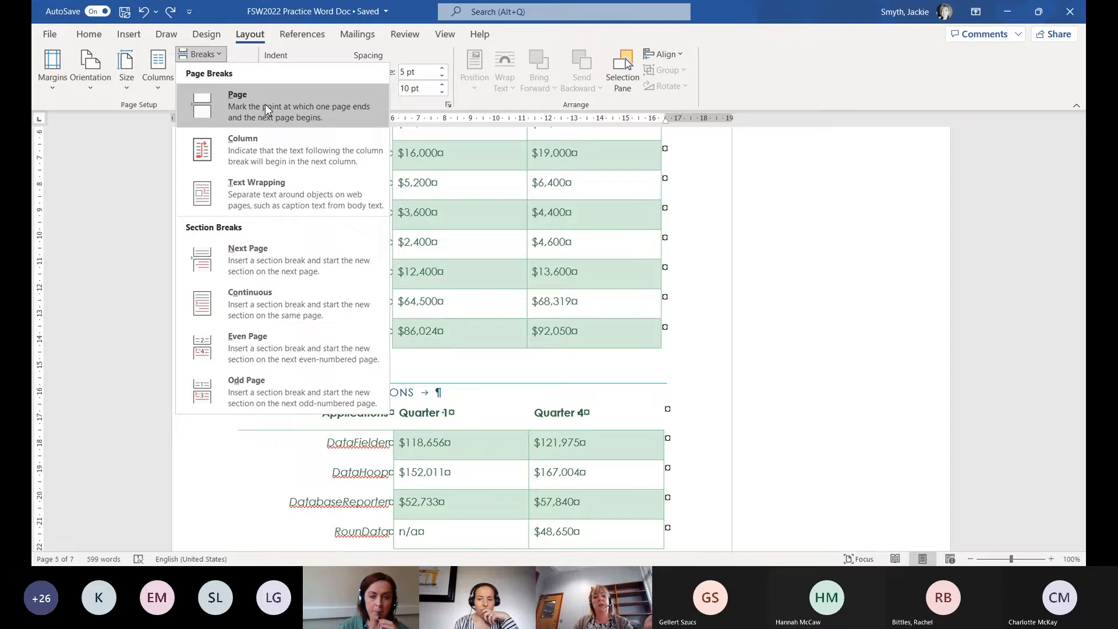
{"action": "left_click", "coordinate": [264, 103]}
{"action": "scroll", "coordinate": [591, 307], "scroll_direction": "down", "scroll_amount": 8}
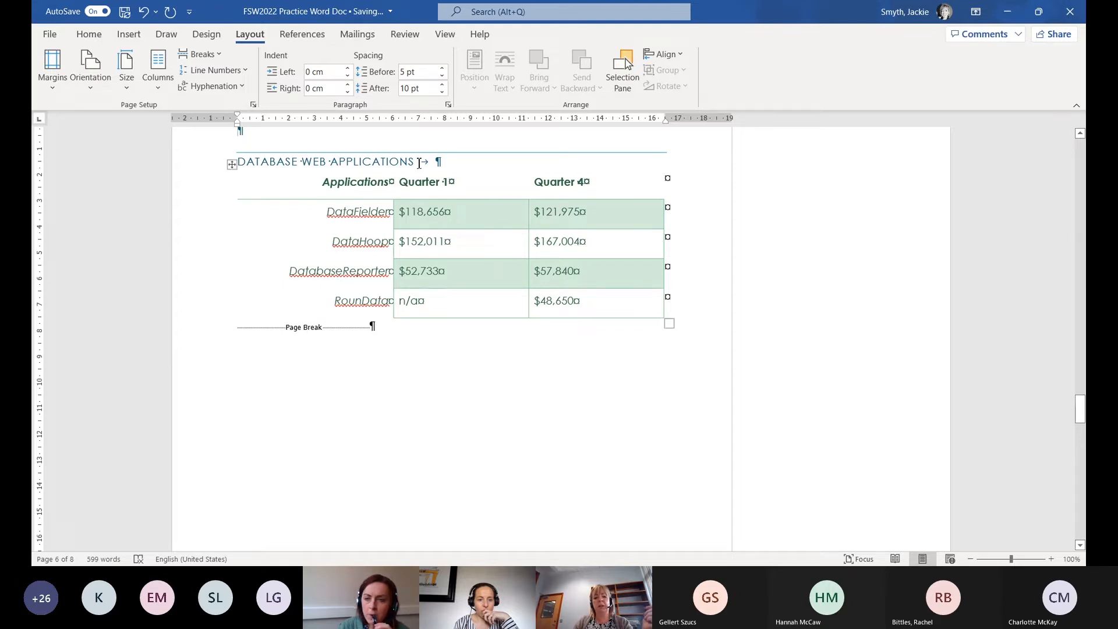
{"action": "scroll", "coordinate": [532, 380], "scroll_direction": "up", "scroll_amount": 12}
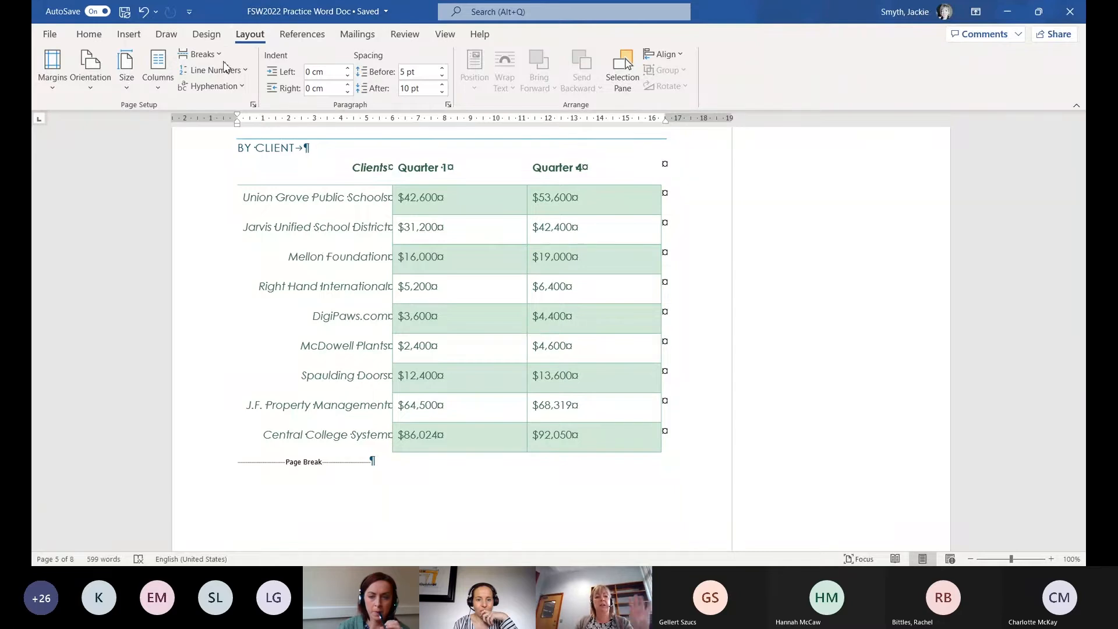
Hide the formatting marks and review the pages holding the By Client and Database Web Applications tables
{"action": "left_click", "coordinate": [204, 54]}
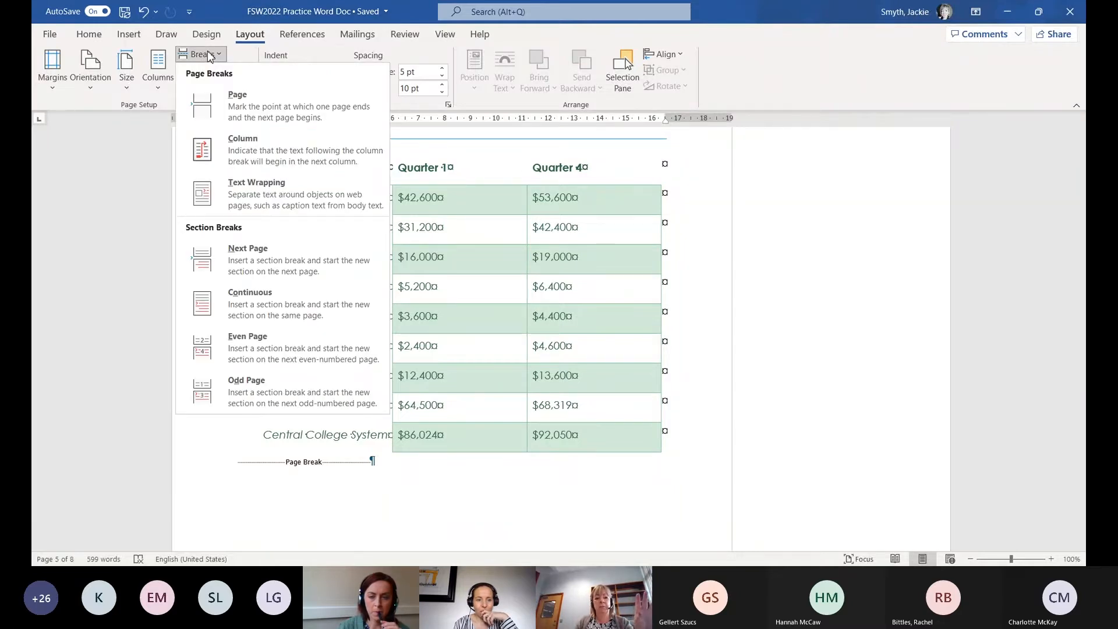
{"action": "left_click", "coordinate": [208, 56]}
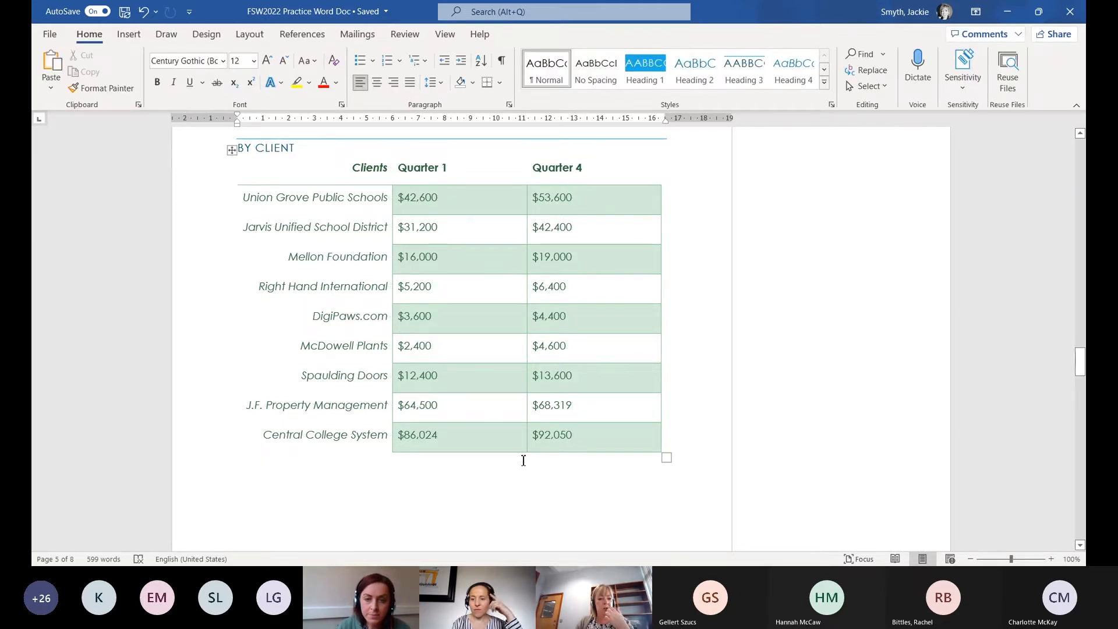
{"action": "scroll", "coordinate": [523, 460], "scroll_direction": "up", "scroll_amount": 4}
{"action": "scroll", "coordinate": [679, 379], "scroll_direction": "down", "scroll_amount": 3}
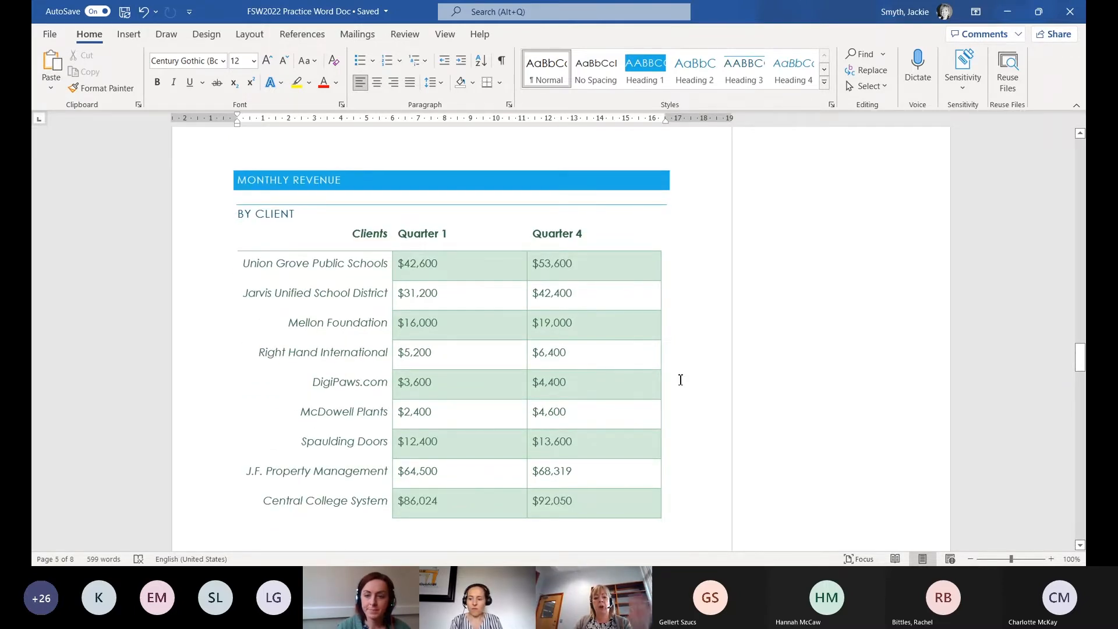
{"action": "scroll", "coordinate": [680, 380], "scroll_direction": "down", "scroll_amount": 15}
{"action": "scroll", "coordinate": [680, 380], "scroll_direction": "down", "scroll_amount": 5}
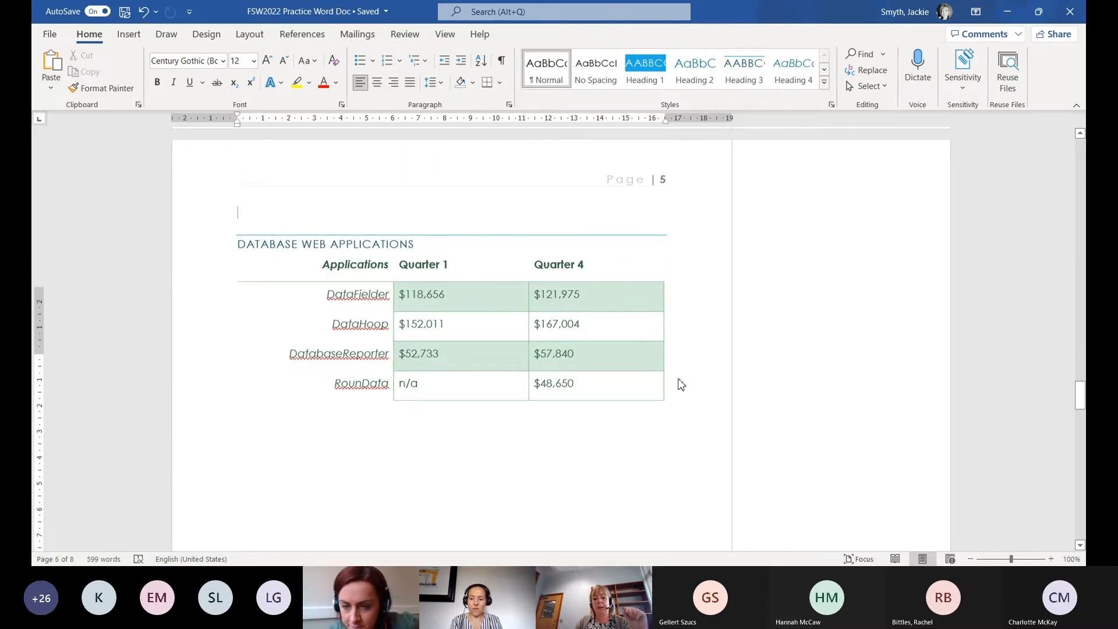
{"action": "scroll", "coordinate": [680, 380], "scroll_direction": "up", "scroll_amount": 13}
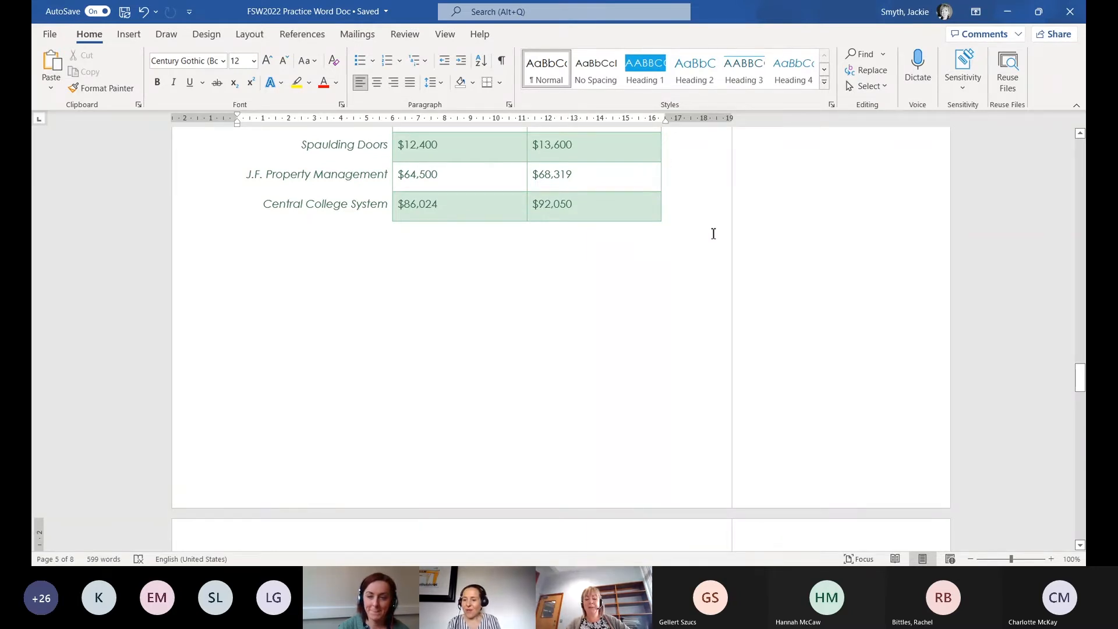
{"action": "scroll", "coordinate": [714, 234], "scroll_direction": "up", "scroll_amount": 4}
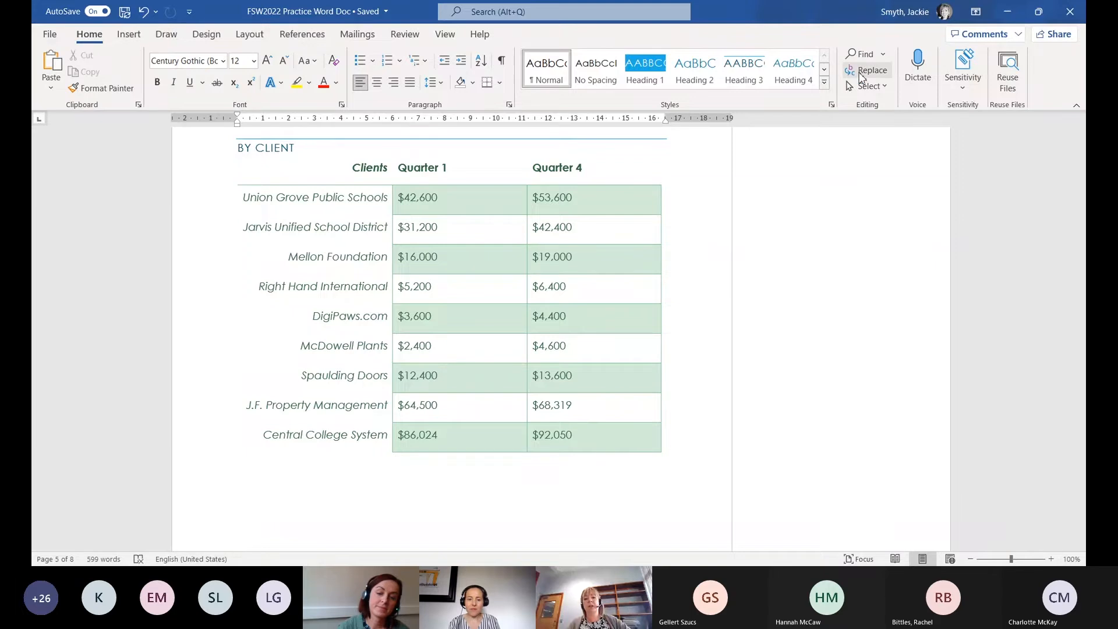
Replace all dollar signs with pound signs (£) in the By Client and Database Web Applications tables using Find and Replace
{"action": "left_click", "coordinate": [883, 76]}
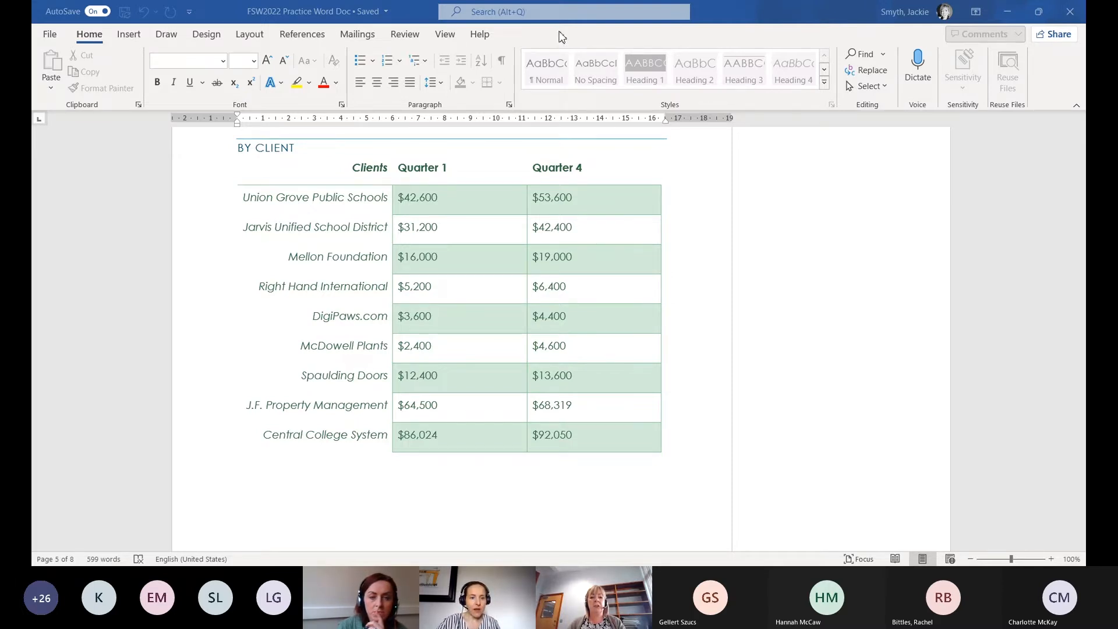
{"action": "left_click", "coordinate": [612, 392]}
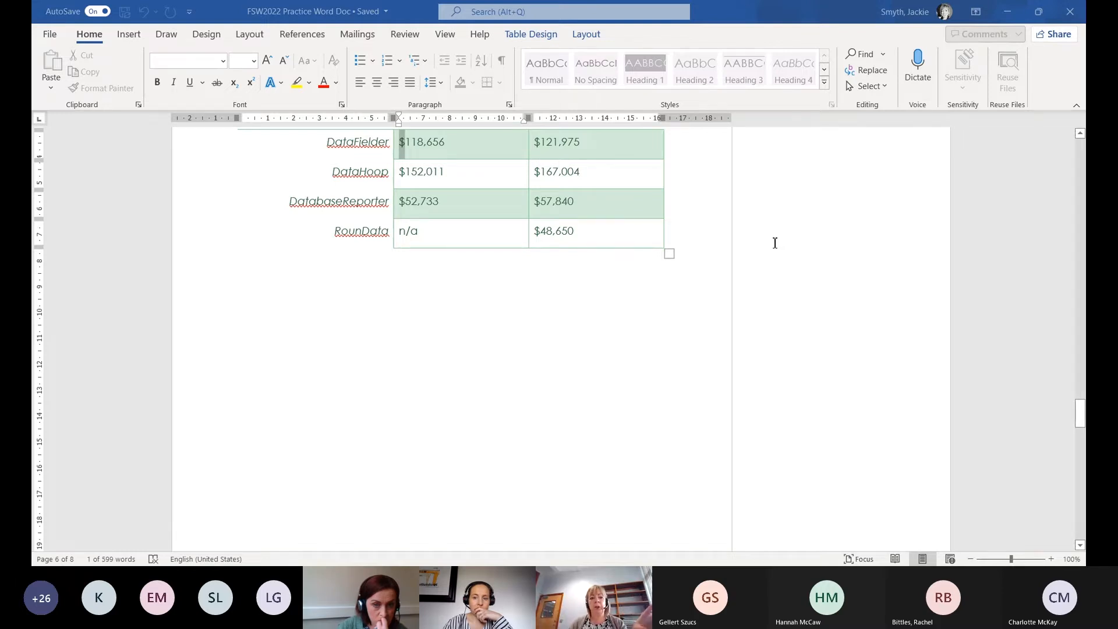
{"action": "scroll", "coordinate": [775, 243], "scroll_direction": "up", "scroll_amount": 2}
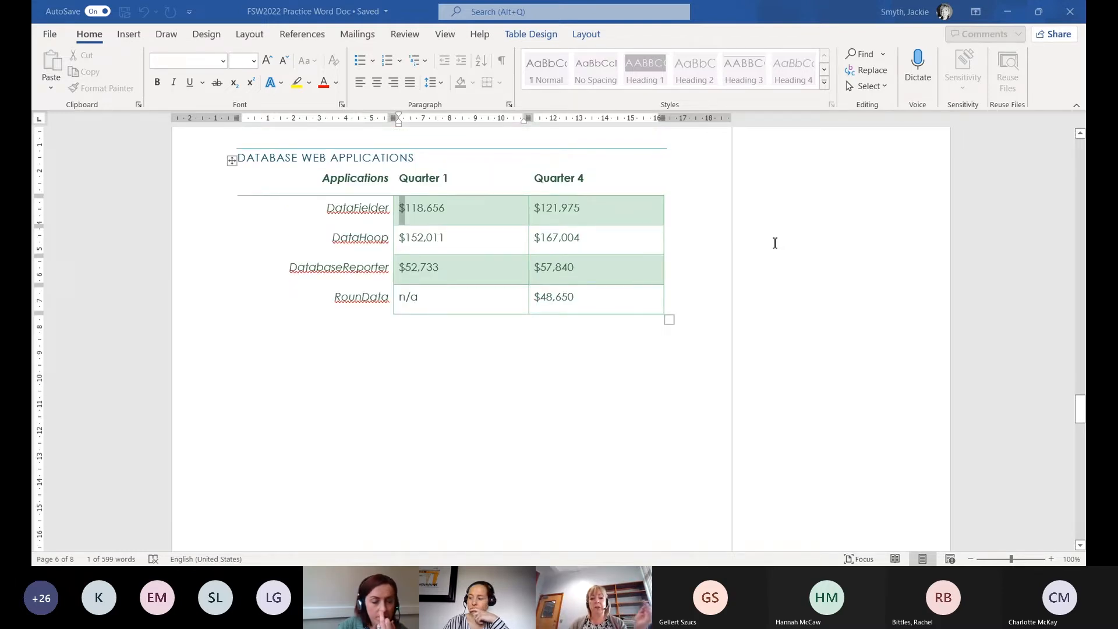
{"action": "scroll", "coordinate": [775, 243], "scroll_direction": "up", "scroll_amount": 4}
{"action": "scroll", "coordinate": [775, 243], "scroll_direction": "down", "scroll_amount": 3}
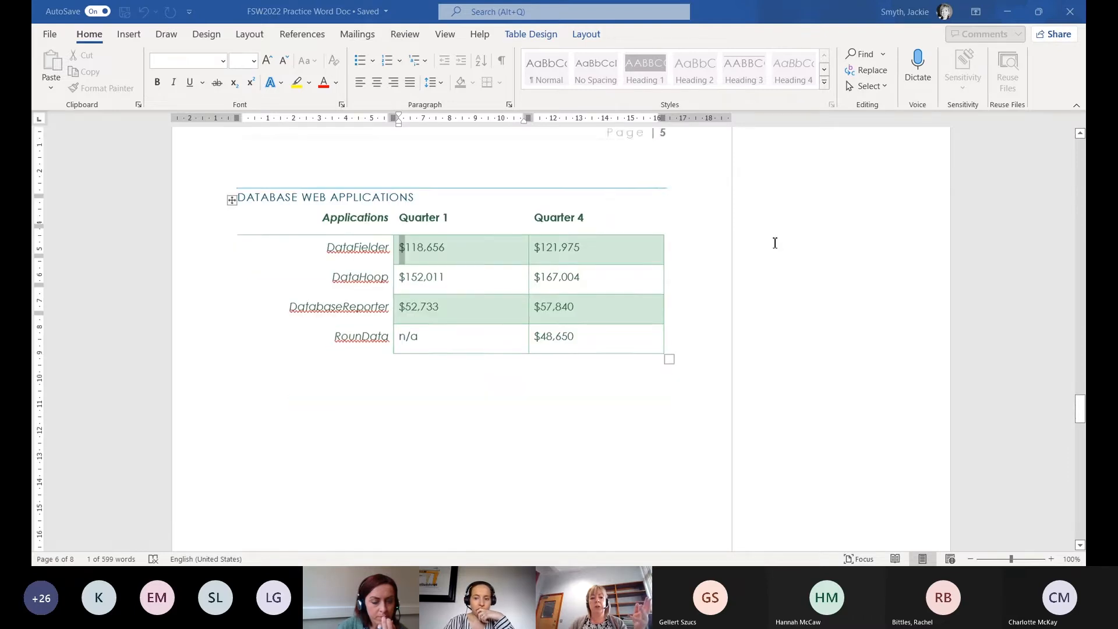
{"action": "scroll", "coordinate": [775, 243], "scroll_direction": "down", "scroll_amount": 3}
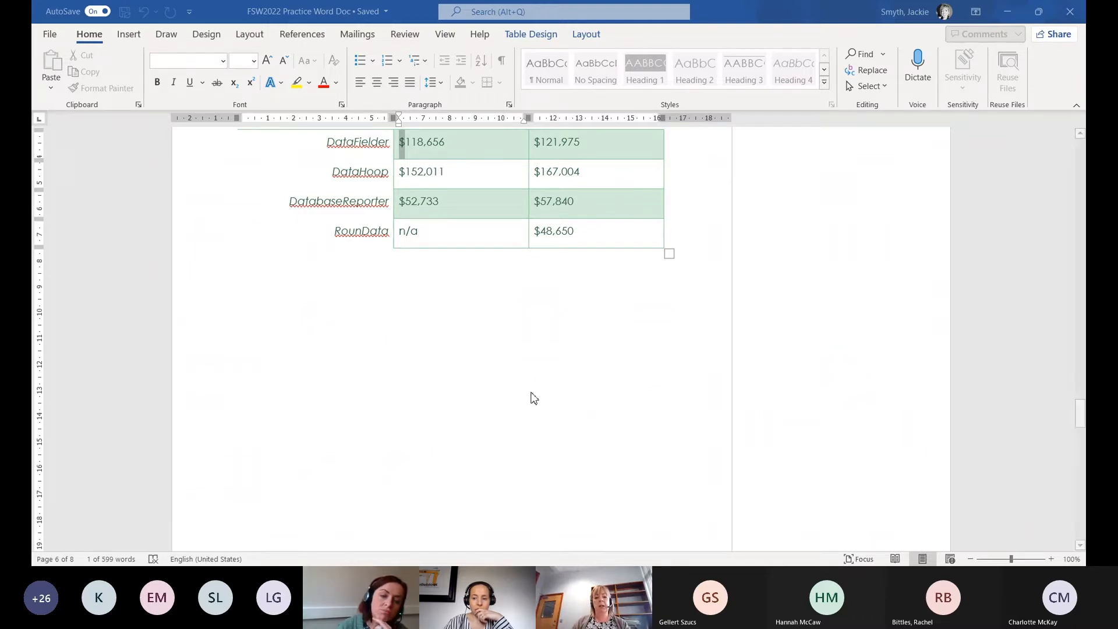
{"action": "left_click", "coordinate": [465, 391]}
{"action": "left_click", "coordinate": [465, 391]}
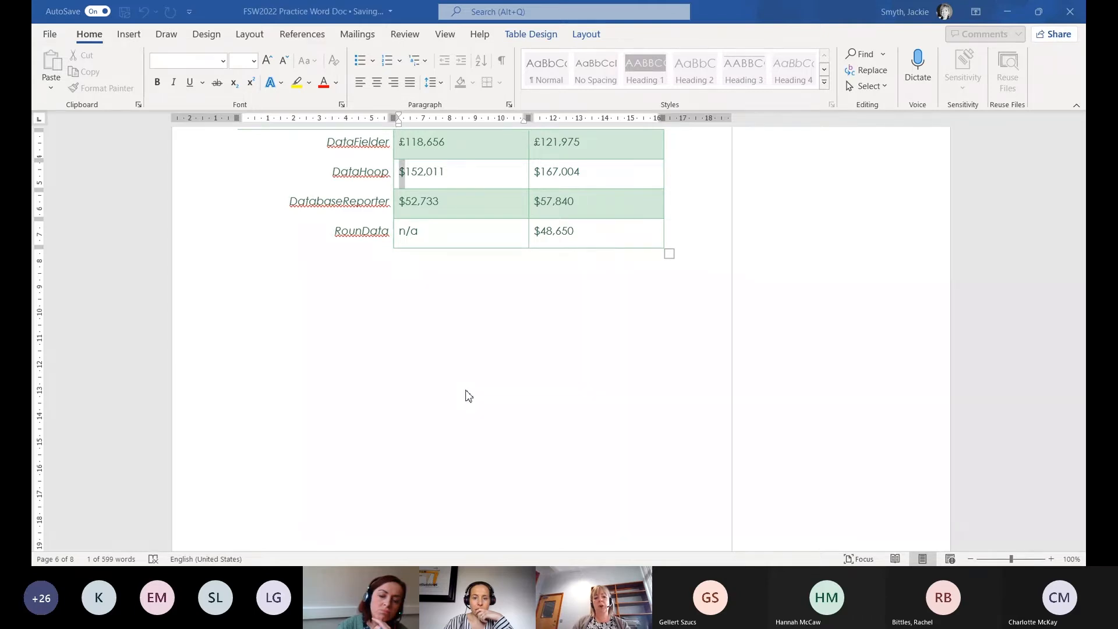
{"action": "left_click", "coordinate": [549, 391]}
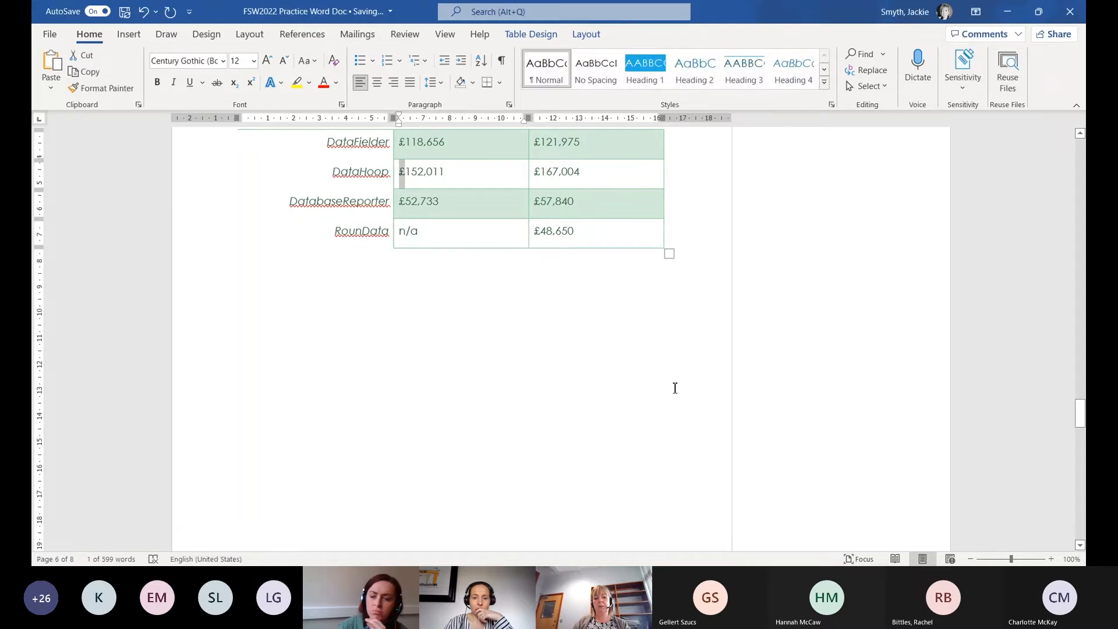
{"action": "scroll", "coordinate": [675, 388], "scroll_direction": "up", "scroll_amount": 10}
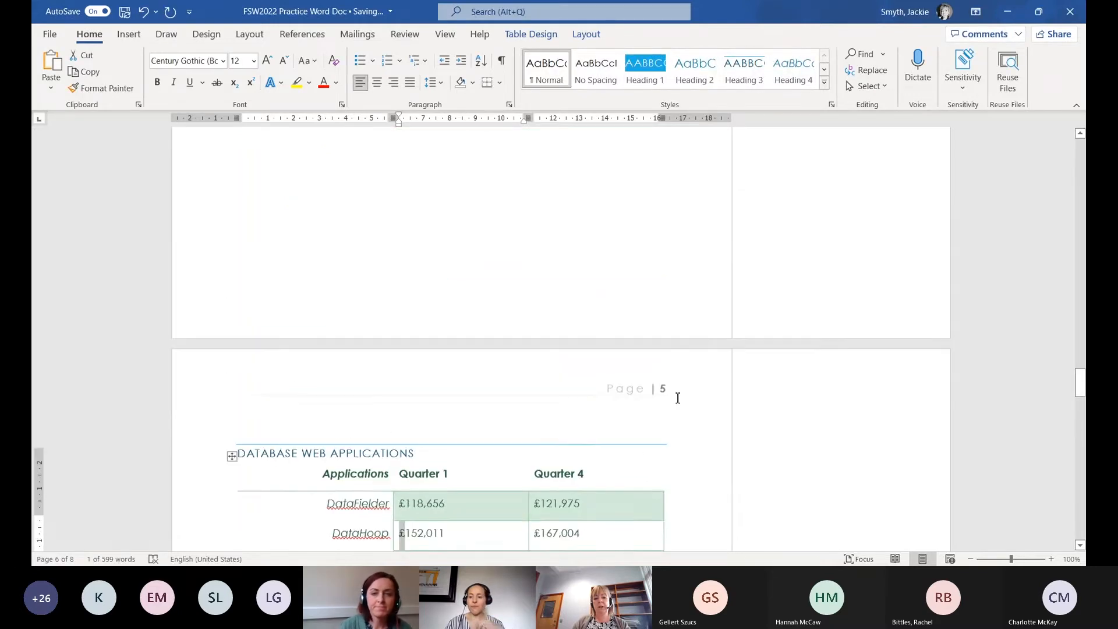
{"action": "scroll", "coordinate": [678, 397], "scroll_direction": "down", "scroll_amount": 5}
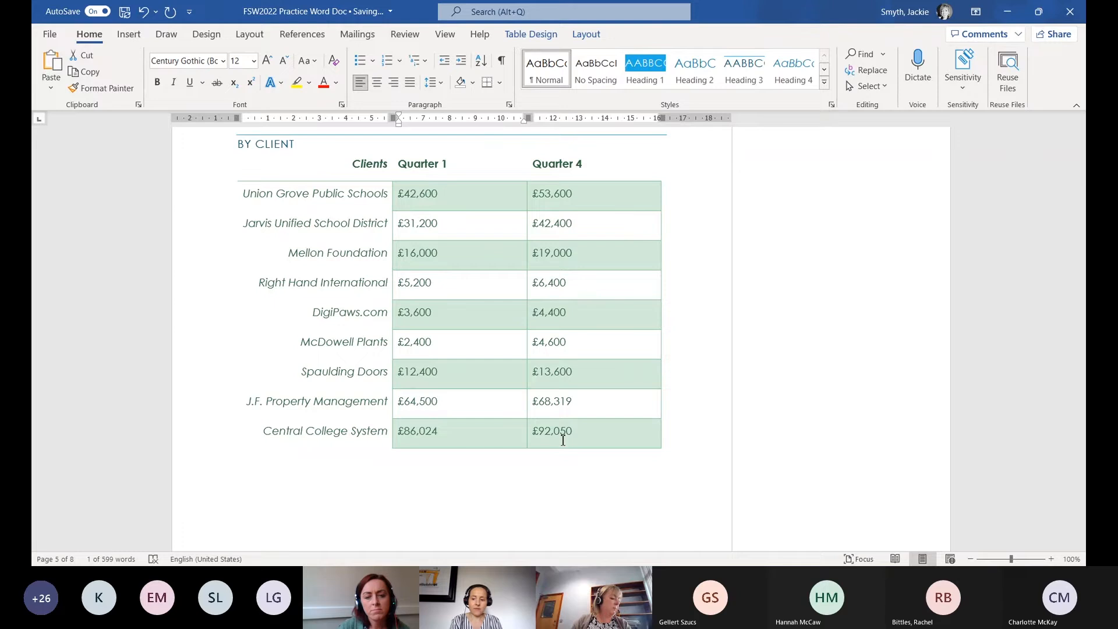
Insert a continuous section break before the paragraph starting "Of the list above" under New Clients
{"action": "scroll", "coordinate": [563, 441], "scroll_direction": "down", "scroll_amount": 15}
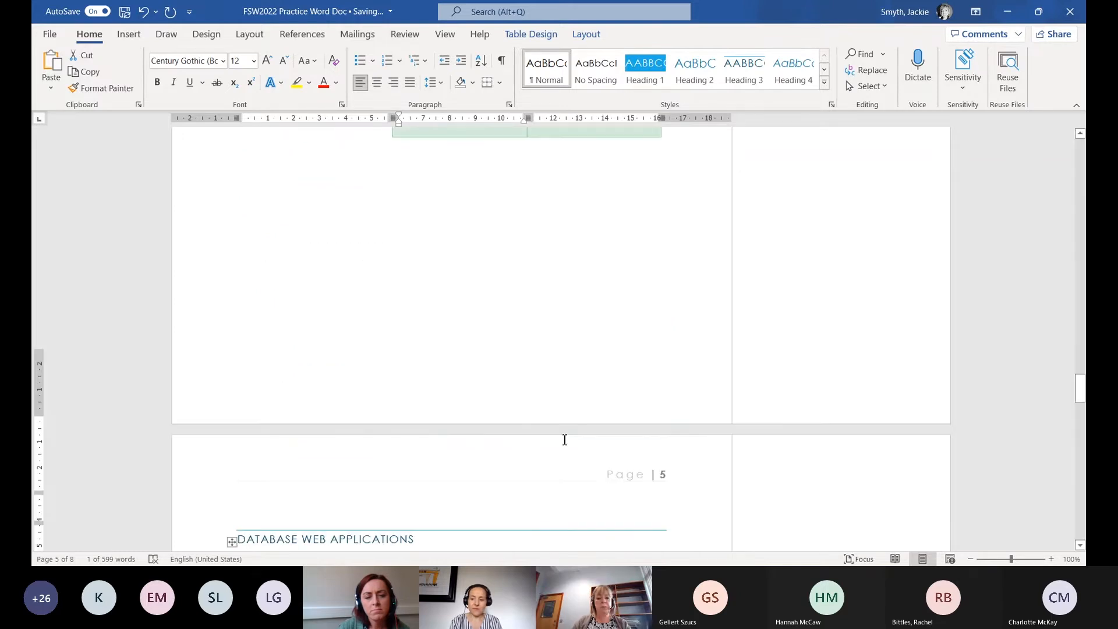
{"action": "scroll", "coordinate": [564, 439], "scroll_direction": "down", "scroll_amount": 15}
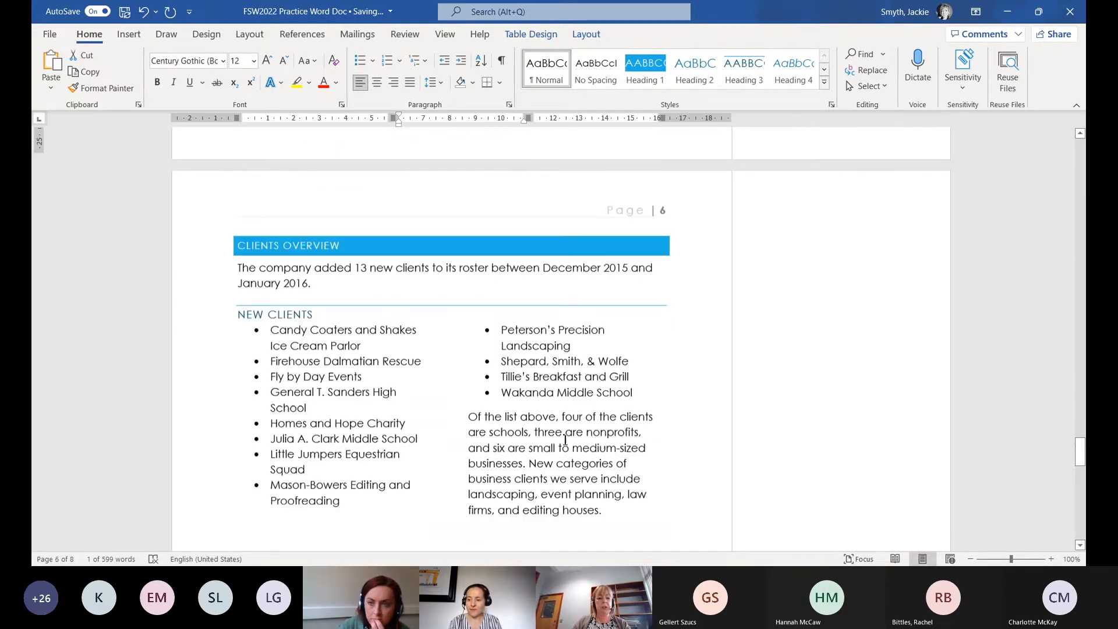
{"action": "scroll", "coordinate": [564, 440], "scroll_direction": "down", "scroll_amount": 2}
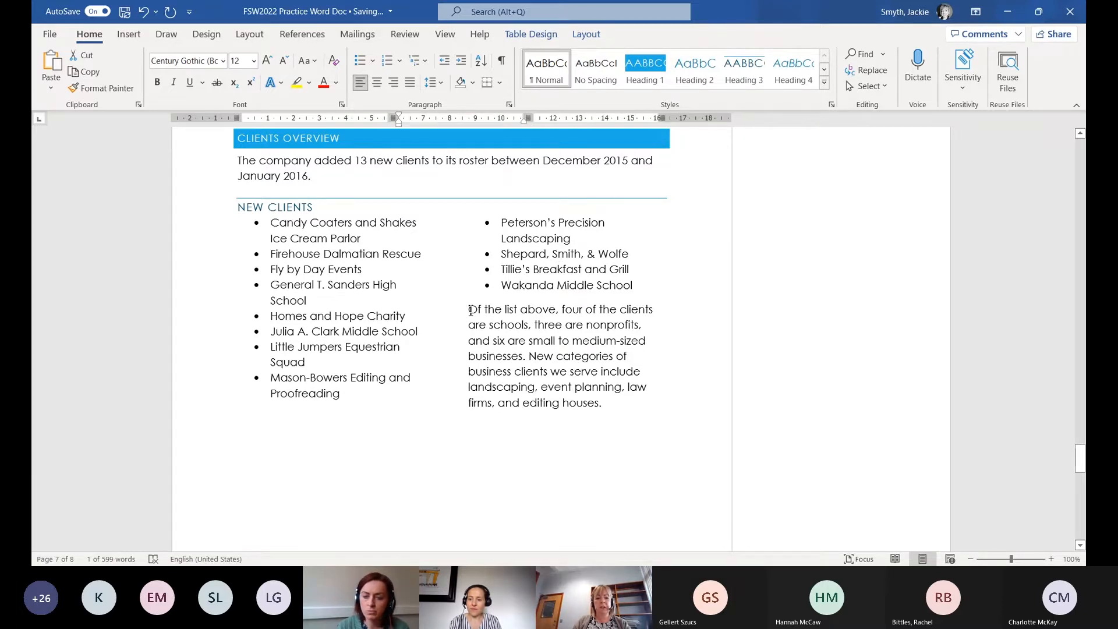
{"action": "triple_click", "coordinate": [527, 333]}
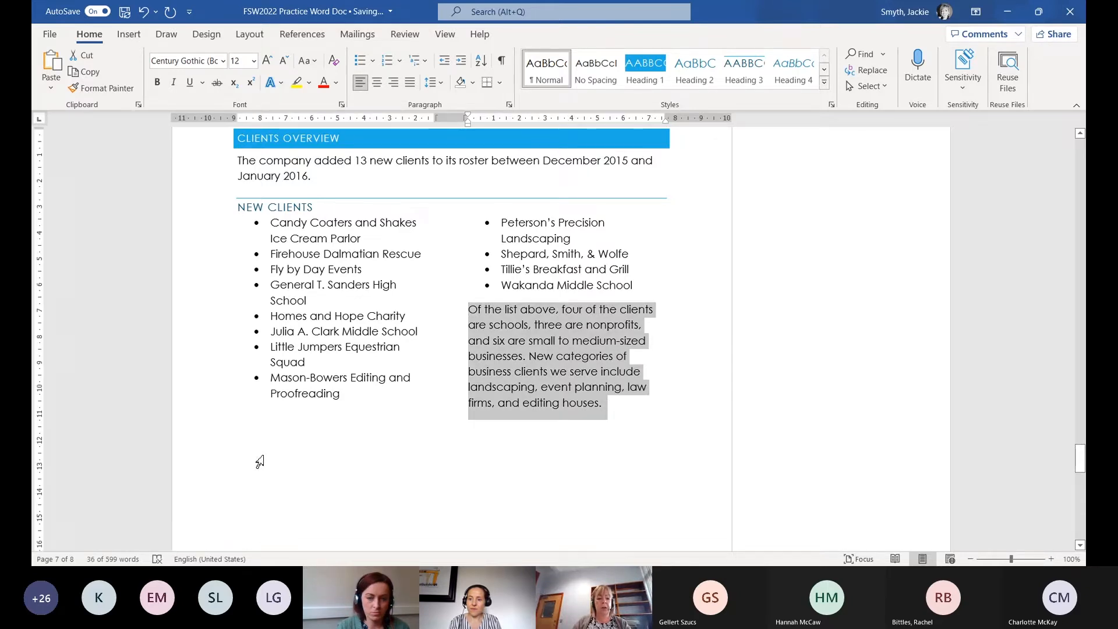
{"action": "left_click", "coordinate": [558, 344]}
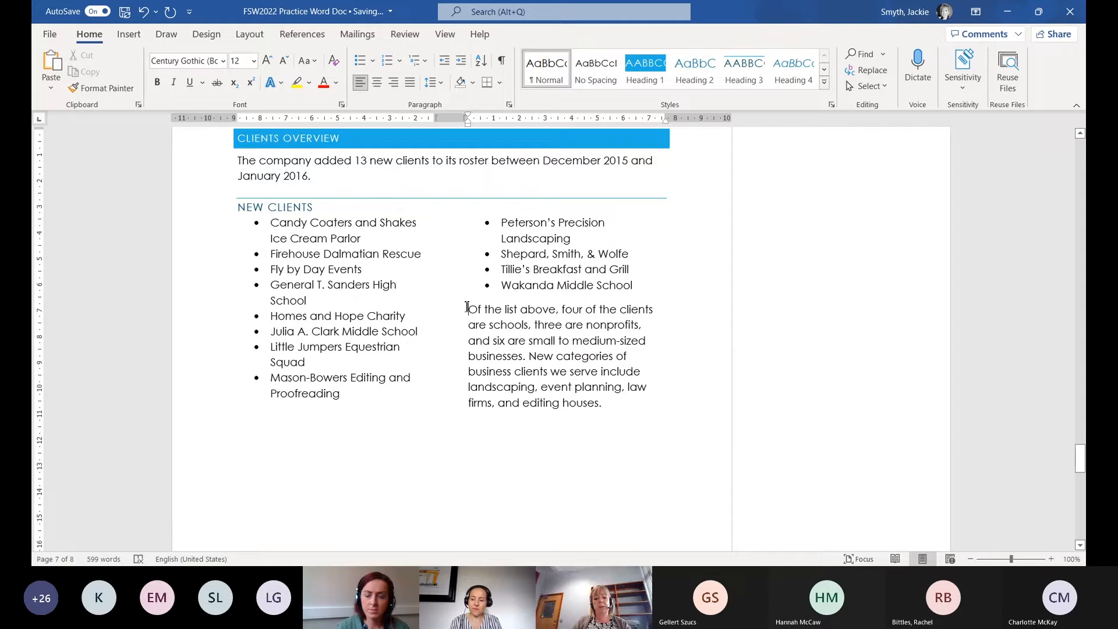
{"action": "triple_click", "coordinate": [494, 318]}
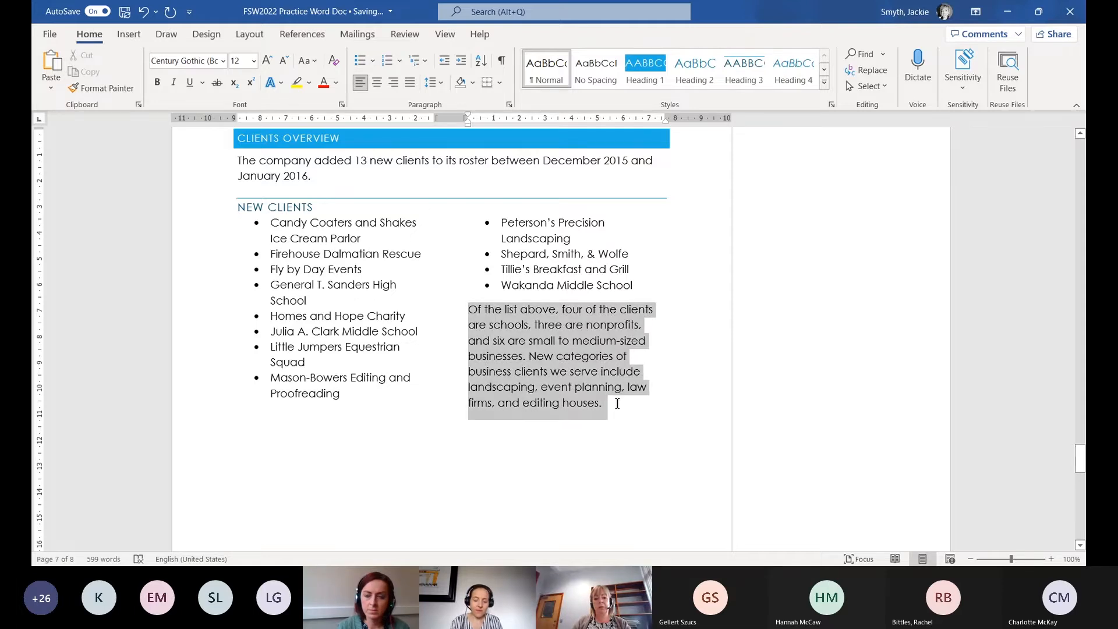
{"action": "left_click", "coordinate": [472, 315]}
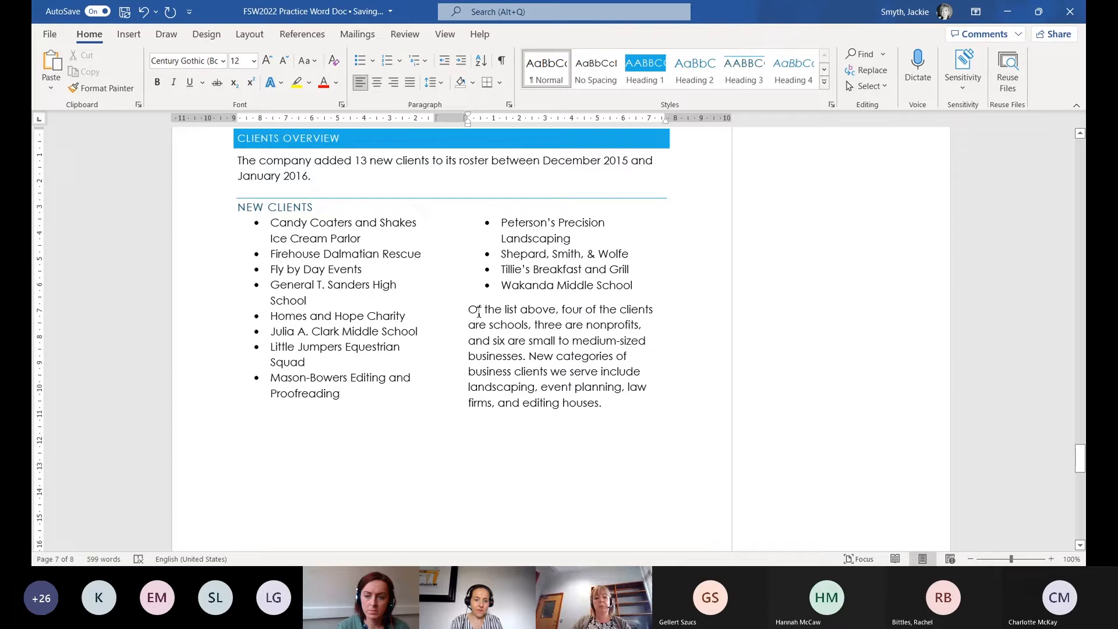
{"action": "left_click", "coordinate": [250, 35]}
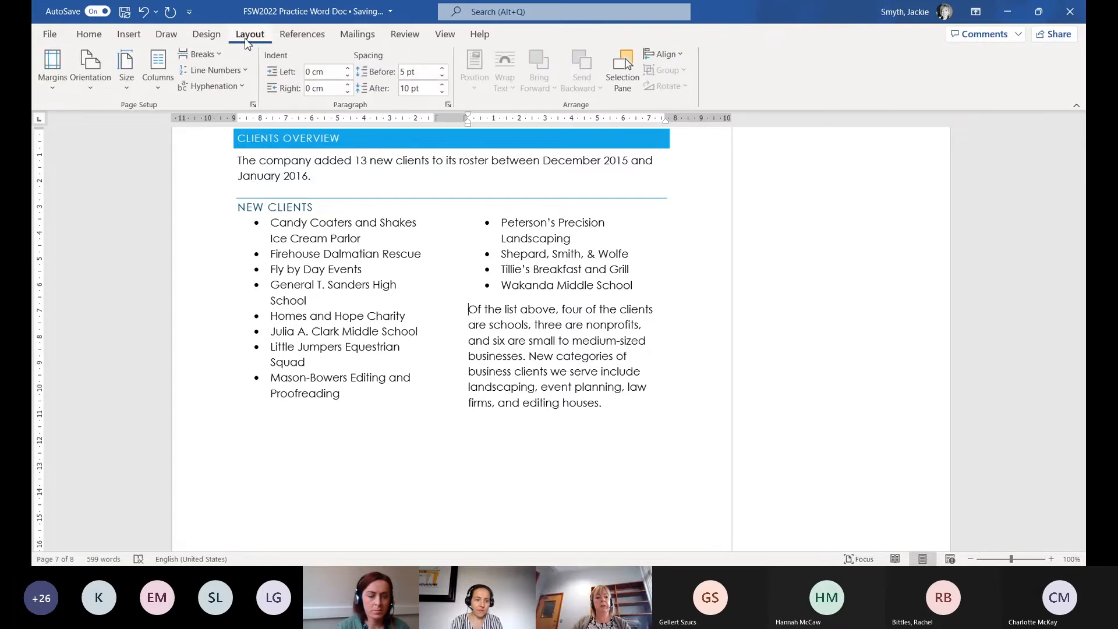
{"action": "left_click", "coordinate": [211, 57]}
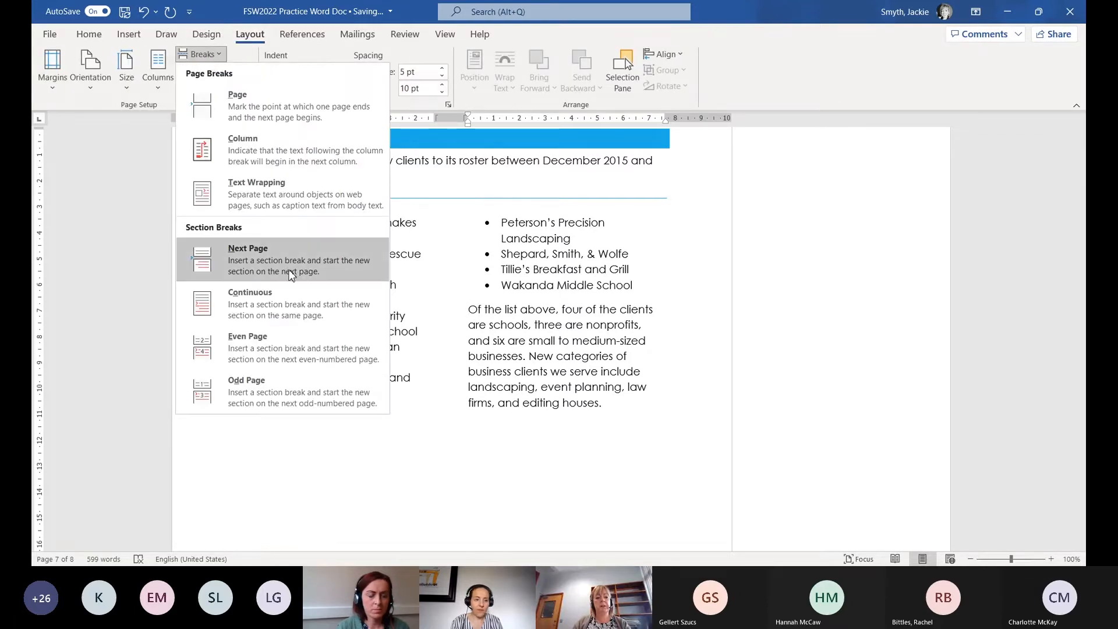
{"action": "left_click", "coordinate": [285, 302]}
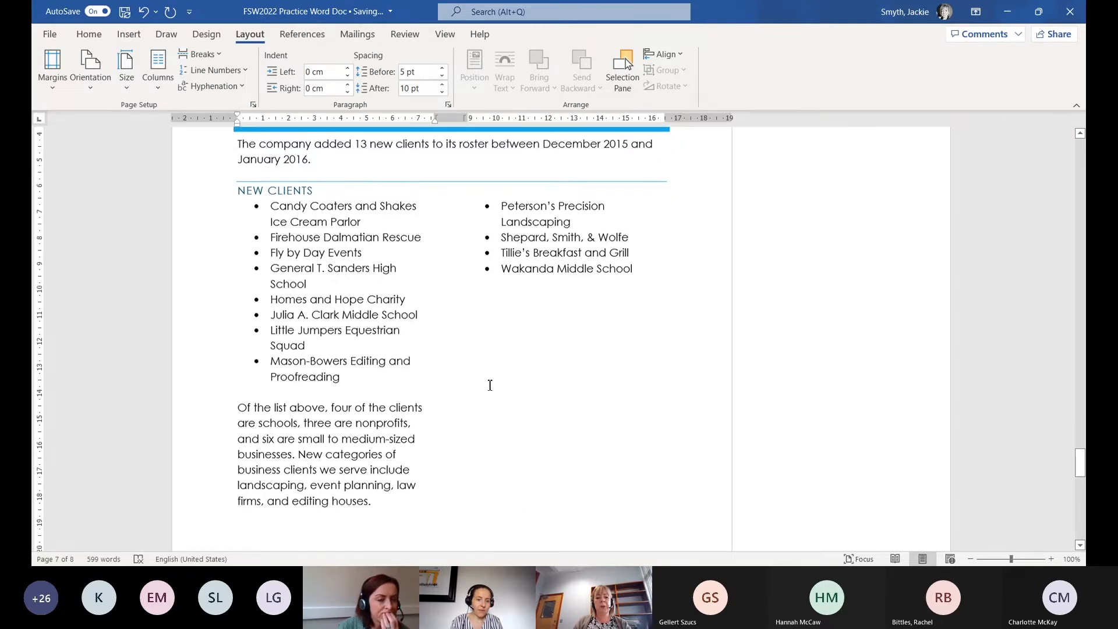
Set the "Of the list above" paragraph under New Clients to a single-column layout
{"action": "scroll", "coordinate": [489, 382], "scroll_direction": "down", "scroll_amount": 2}
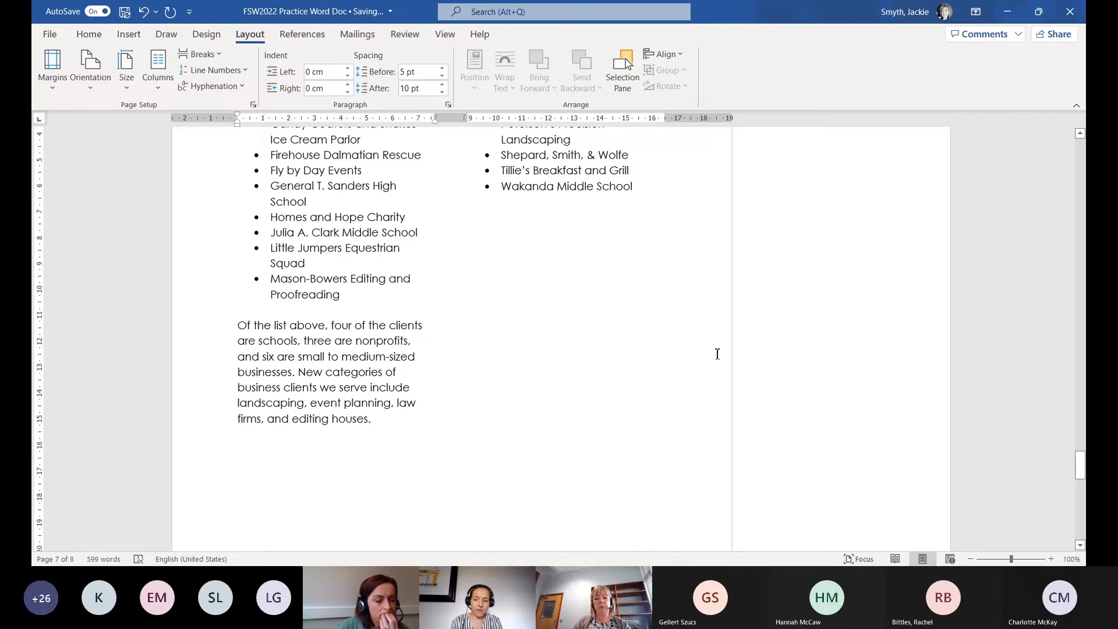
{"action": "left_click_drag", "start_coordinate": [240, 327], "coordinate": [391, 415]}
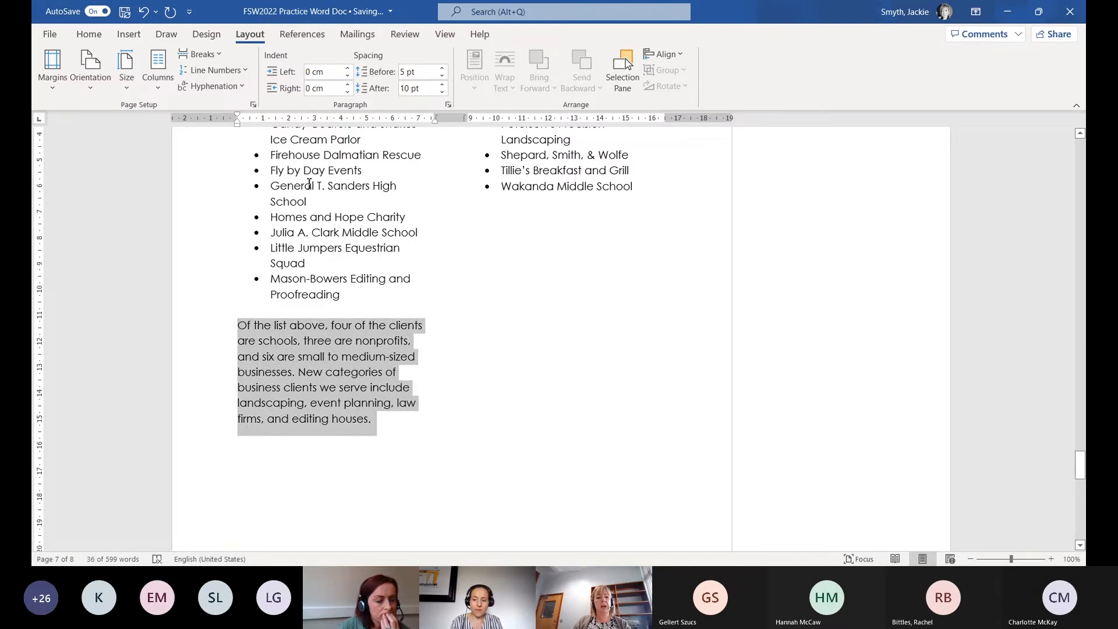
{"action": "left_click", "coordinate": [161, 91]}
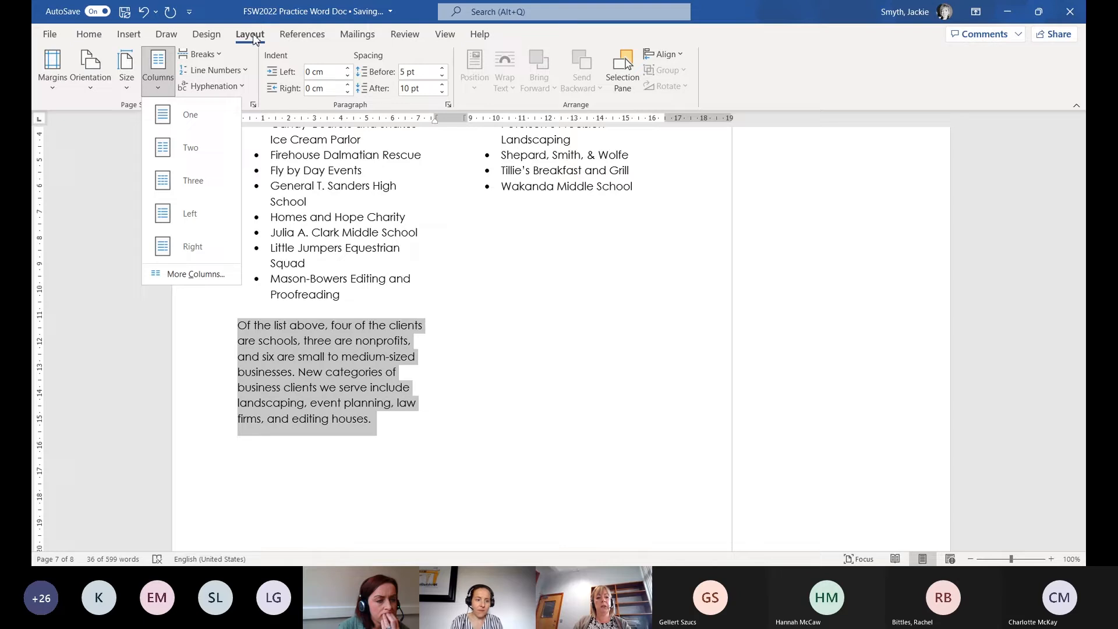
{"action": "left_click", "coordinate": [174, 120]}
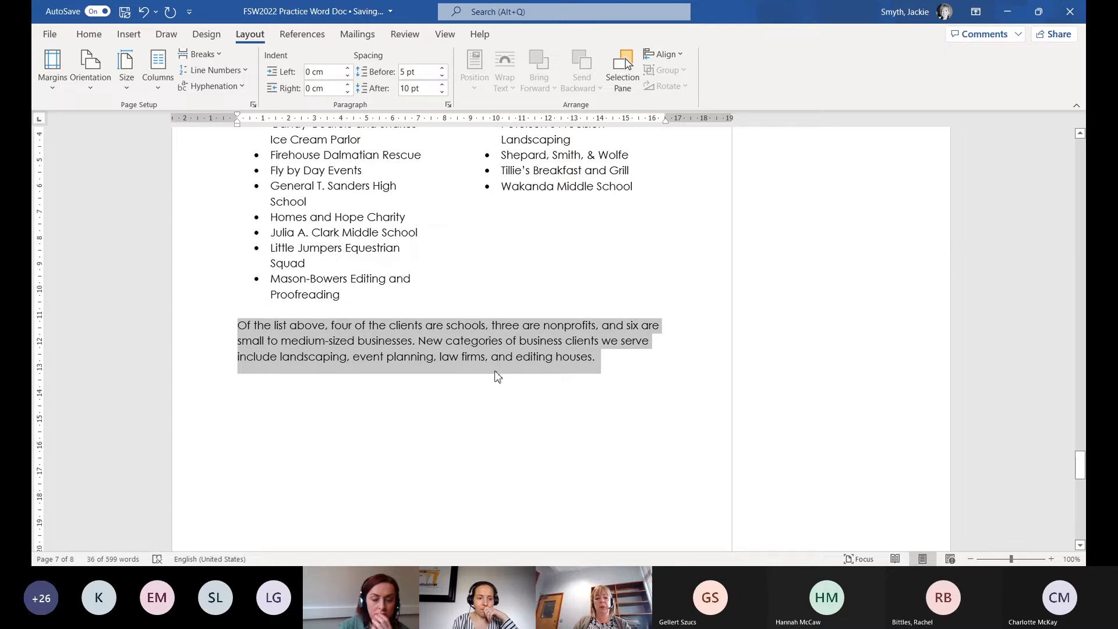
{"action": "left_click", "coordinate": [604, 358]}
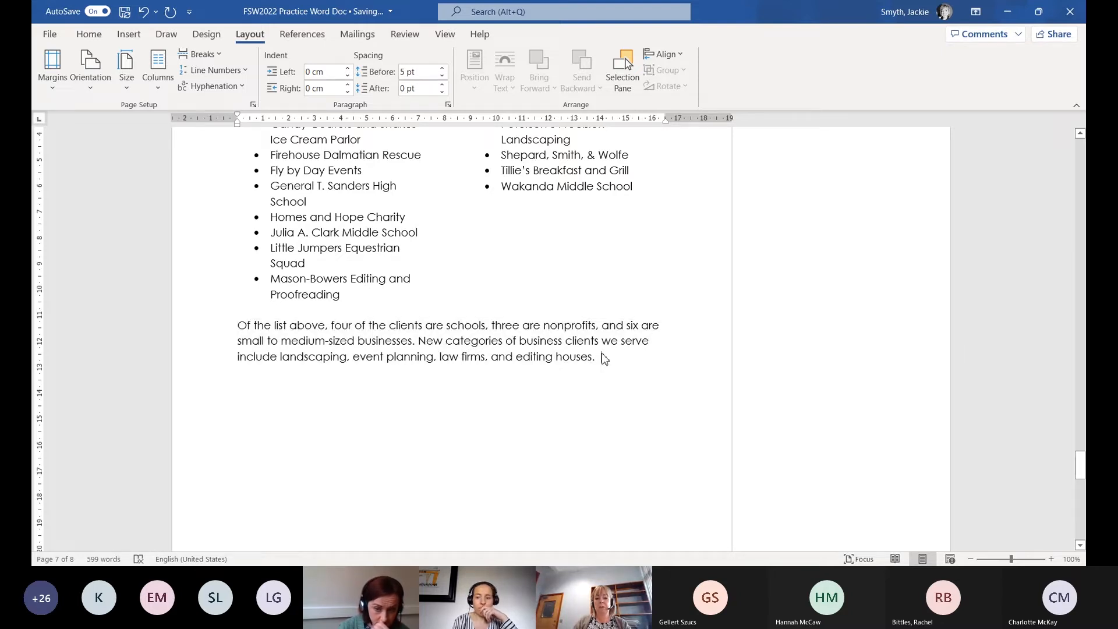
{"action": "scroll", "coordinate": [604, 356], "scroll_direction": "up", "scroll_amount": 3}
{"action": "scroll", "coordinate": [604, 354], "scroll_direction": "down", "scroll_amount": 3}
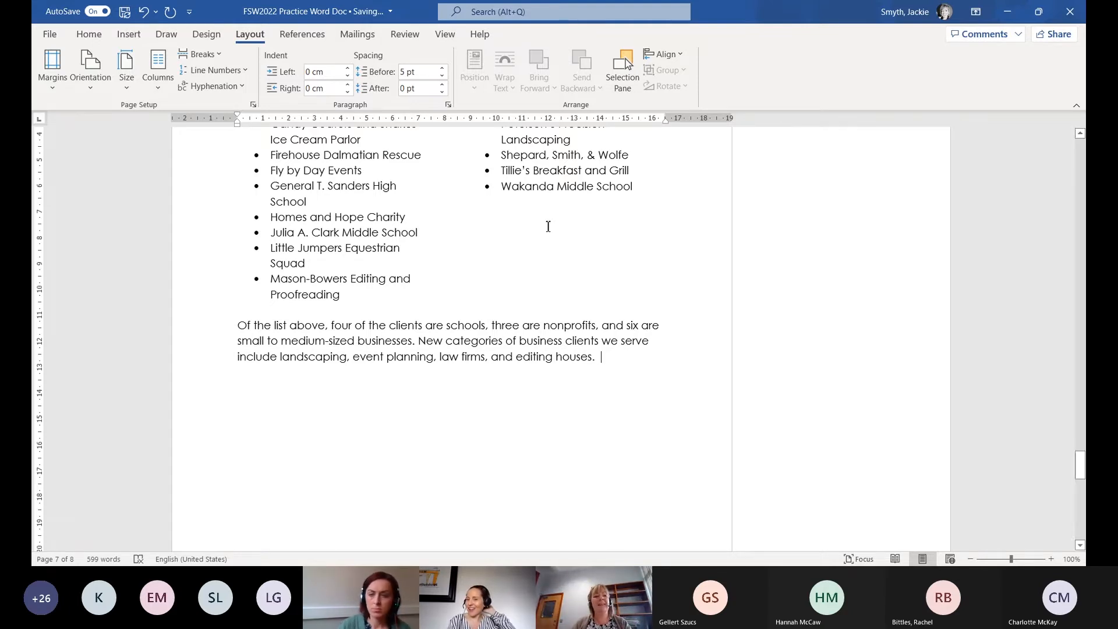
Show the formatting marks and add seven empty paragraphs after the "Of the list above" paragraph
{"action": "left_click", "coordinate": [89, 36]}
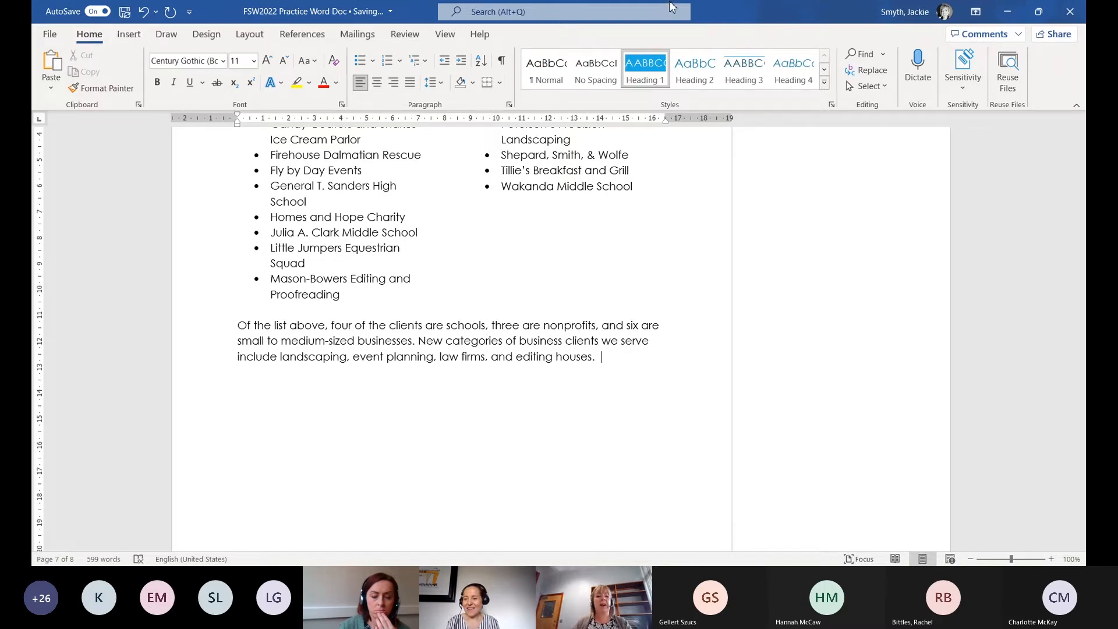
{"action": "left_click", "coordinate": [502, 60]}
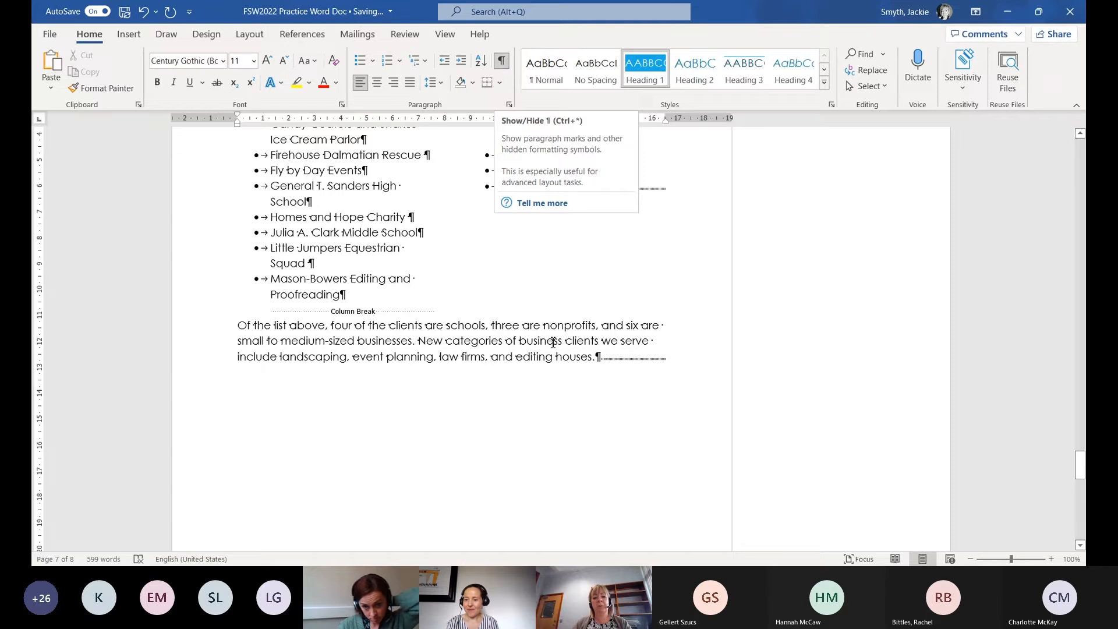
{"action": "left_click", "coordinate": [622, 367]}
{"action": "key", "text": "Return"}
{"action": "key", "text": "Return"}
{"action": "key", "text": "Return"}
{"action": "key", "text": "Return"}
{"action": "key", "text": "Return"}
{"action": "key", "text": "Return"}
{"action": "key", "text": "Return"}
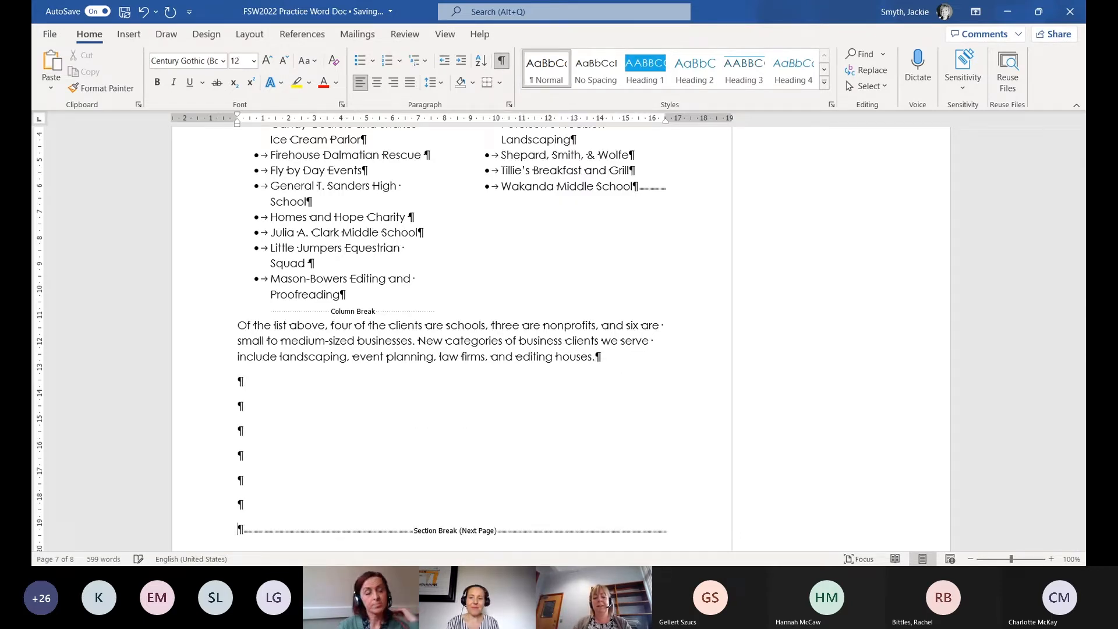
Delete the surplus empty paragraphs below the "Of the list above" text, keeping only the one holding the section break
{"action": "left_click_drag", "start_coordinate": [233, 381], "coordinate": [282, 507]}
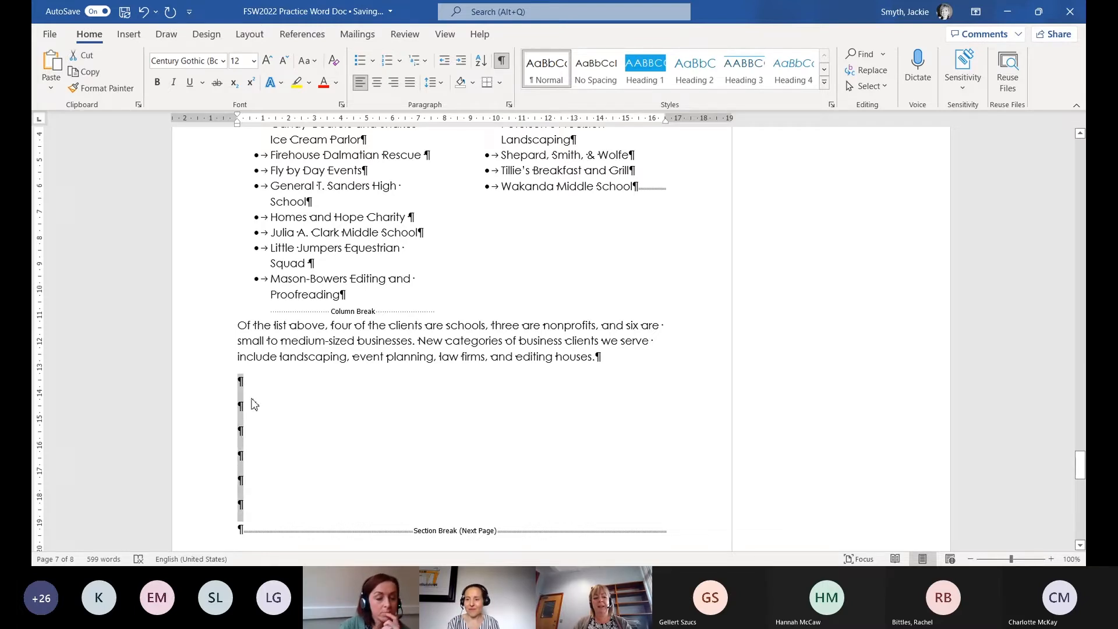
{"action": "left_click", "coordinate": [257, 509]}
{"action": "key", "text": "BackSpace"}
{"action": "key", "text": "BackSpace"}
{"action": "key", "text": "BackSpace"}
{"action": "key", "text": "BackSpace"}
{"action": "key", "text": "BackSpace"}
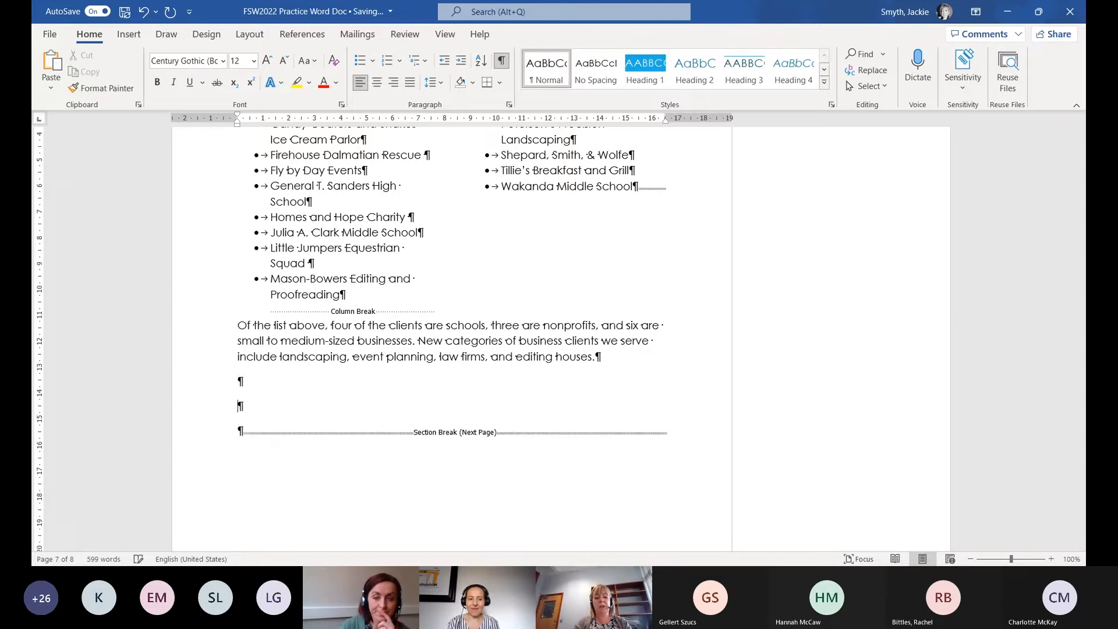
{"action": "key", "text": "BackSpace"}
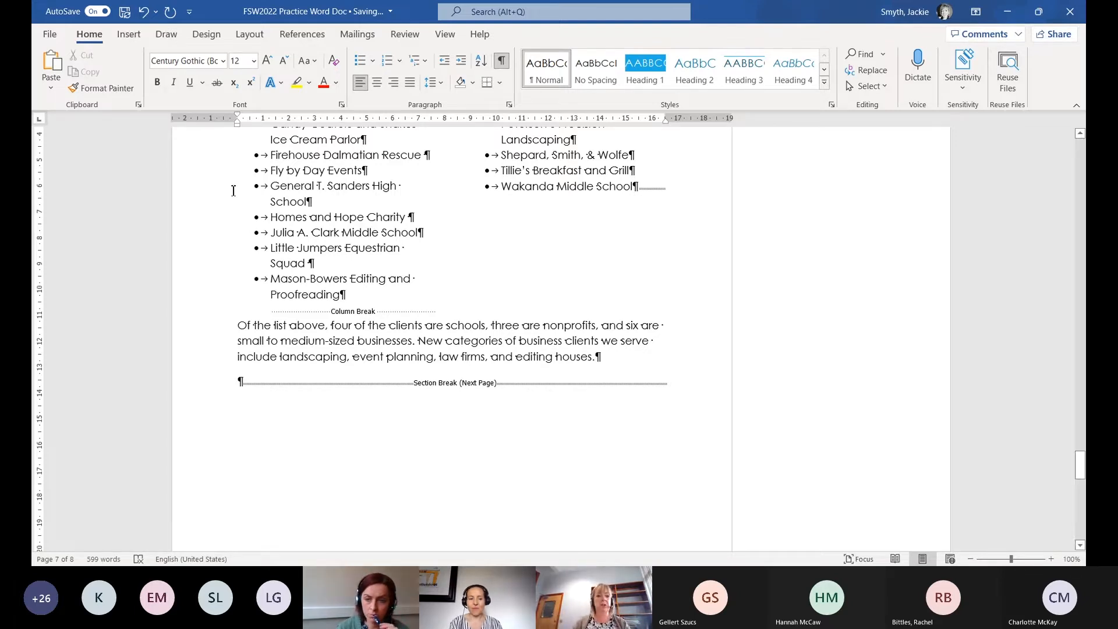
Hide the formatting marks and place the insertion point at the start of the Revenue Projections heading
{"action": "left_click", "coordinate": [501, 61]}
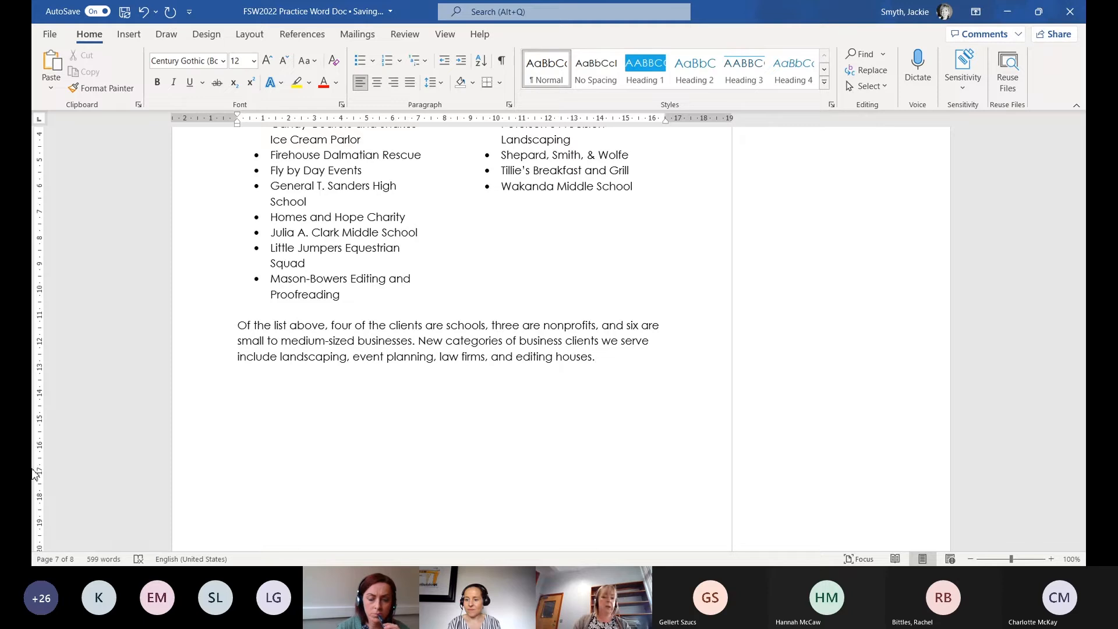
{"action": "scroll", "coordinate": [470, 369], "scroll_direction": "down", "scroll_amount": 10}
{"action": "scroll", "coordinate": [478, 368], "scroll_direction": "down", "scroll_amount": 2}
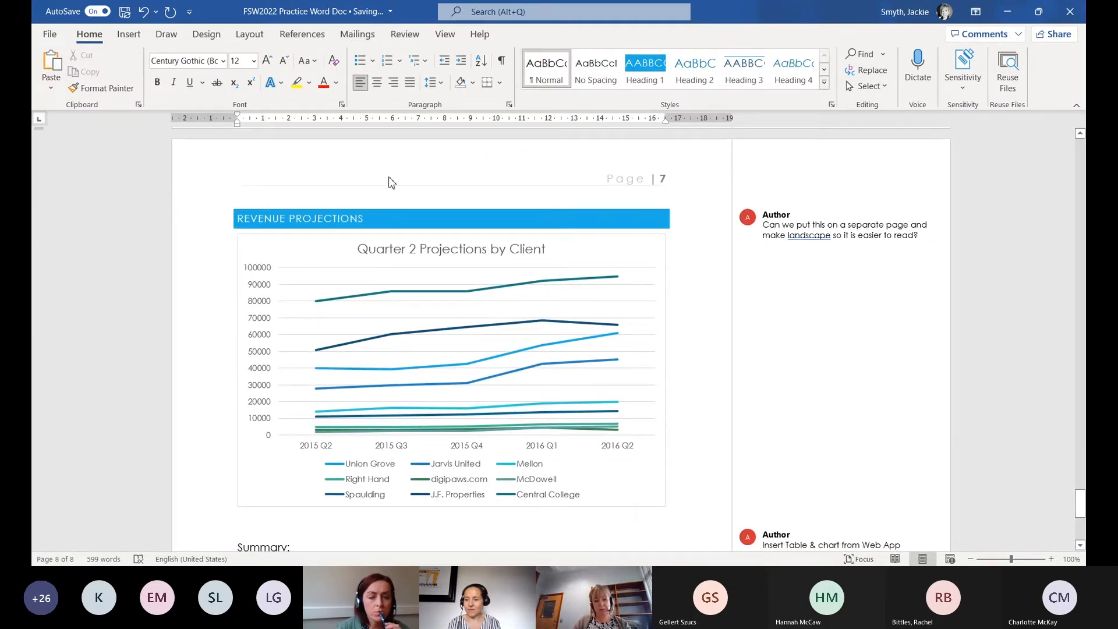
{"action": "scroll", "coordinate": [422, 292], "scroll_direction": "down", "scroll_amount": 2}
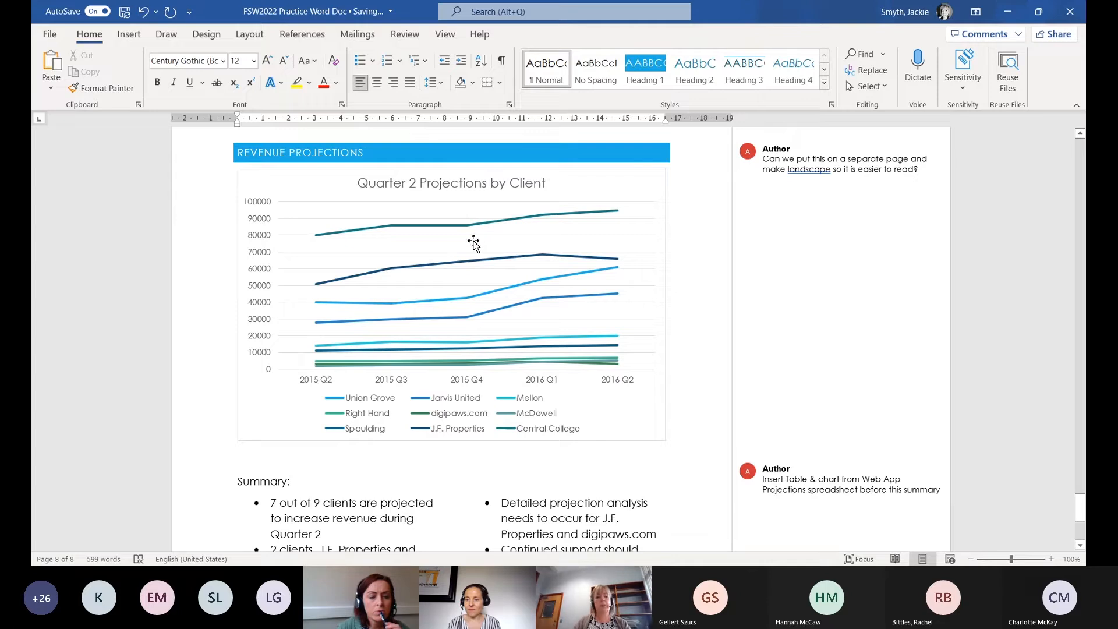
{"action": "scroll", "coordinate": [477, 239], "scroll_direction": "up", "scroll_amount": 2}
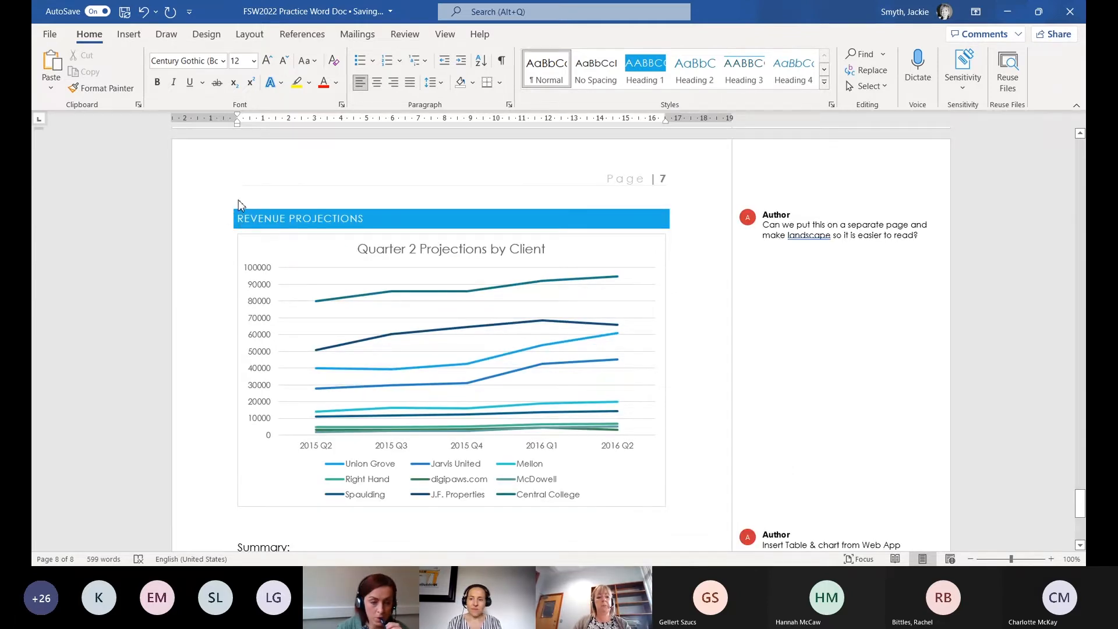
{"action": "left_click", "coordinate": [240, 214]}
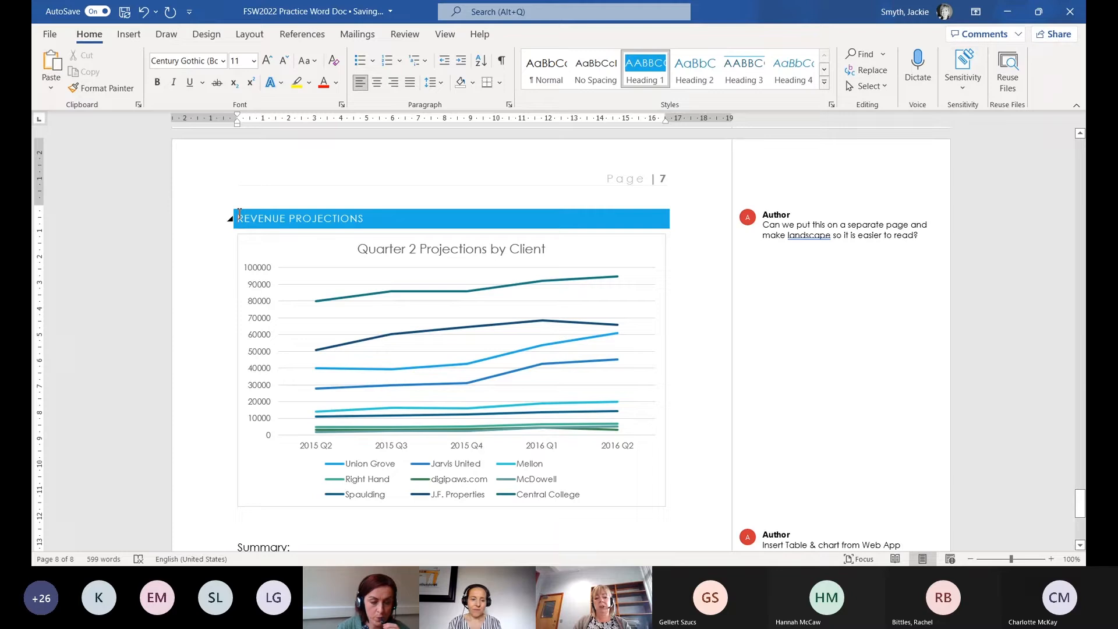
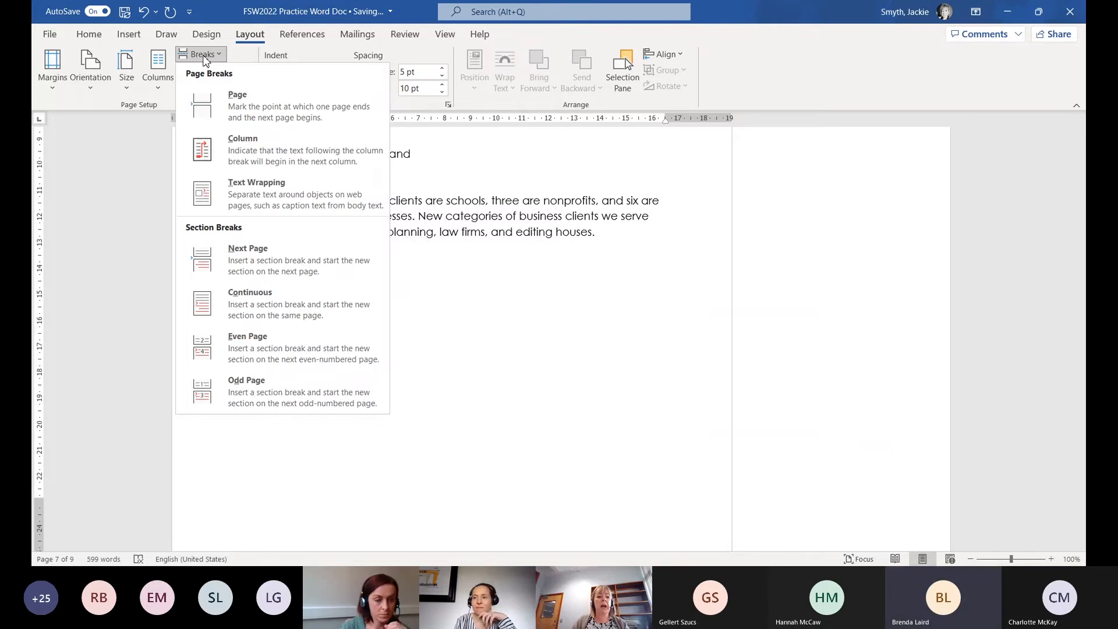
Show the formatting marks and set the Revenue Projections chart section to landscape orientation
{"action": "left_click", "coordinate": [205, 56]}
{"action": "left_click", "coordinate": [89, 34]}
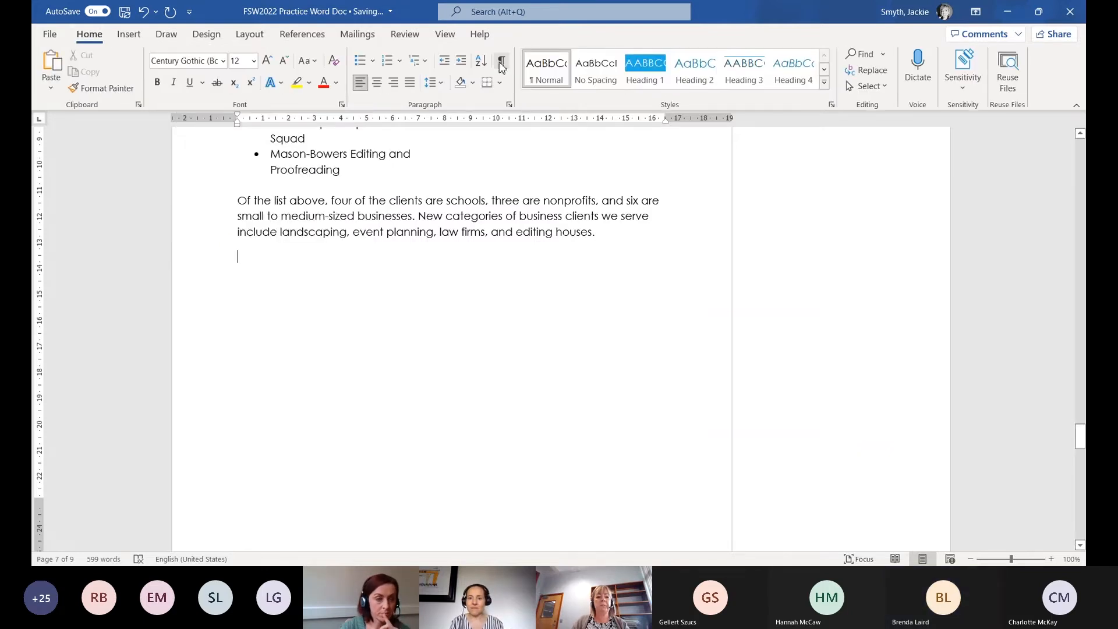
{"action": "left_click", "coordinate": [501, 64]}
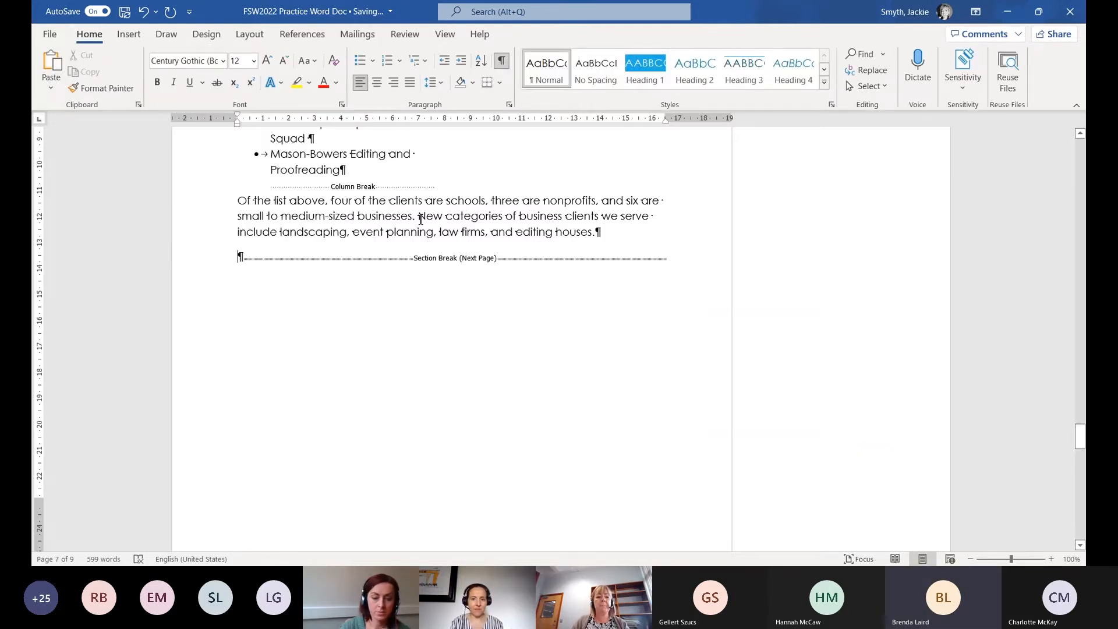
{"action": "scroll", "coordinate": [430, 240], "scroll_direction": "down", "scroll_amount": 3}
{"action": "scroll", "coordinate": [430, 239], "scroll_direction": "down", "scroll_amount": 9}
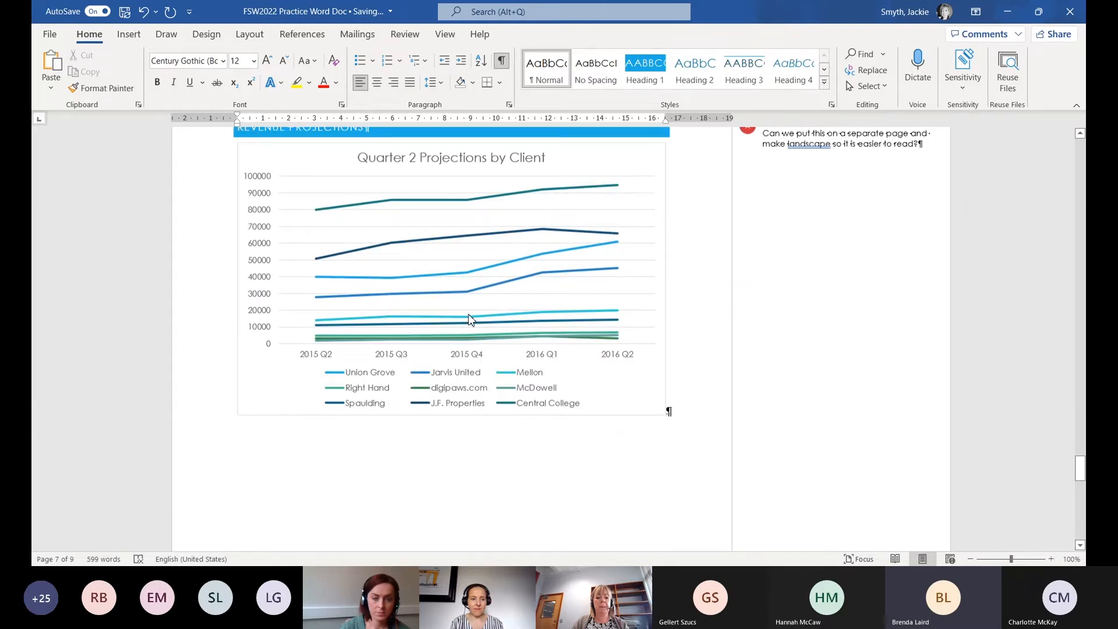
{"action": "left_click", "coordinate": [250, 34]}
{"action": "left_click", "coordinate": [88, 73]}
{"action": "left_click", "coordinate": [122, 145]}
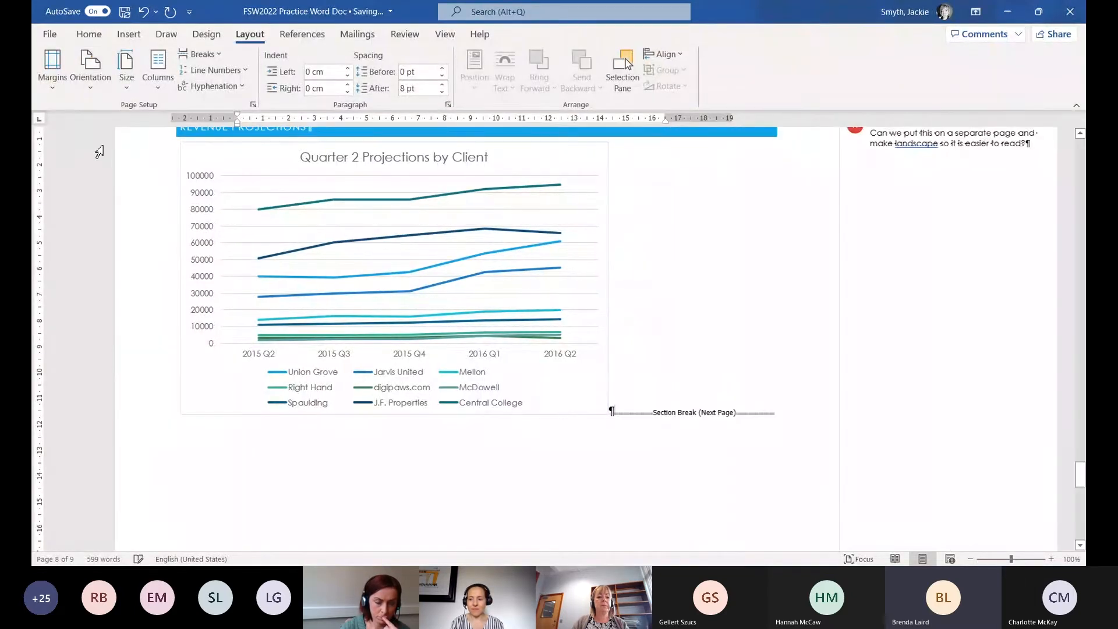
Review the Revenue Projections page and its neighbouring pages, and hide the formatting marks
{"action": "scroll", "coordinate": [546, 251], "scroll_direction": "up", "scroll_amount": 3}
{"action": "scroll", "coordinate": [546, 251], "scroll_direction": "down", "scroll_amount": 9}
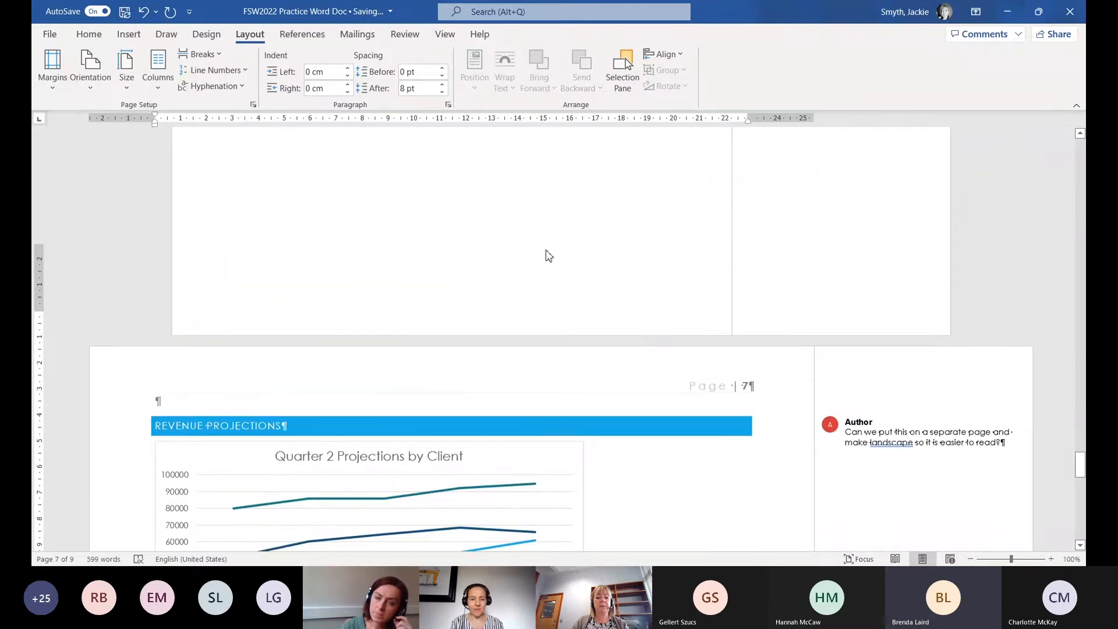
{"action": "scroll", "coordinate": [550, 254], "scroll_direction": "down", "scroll_amount": 3}
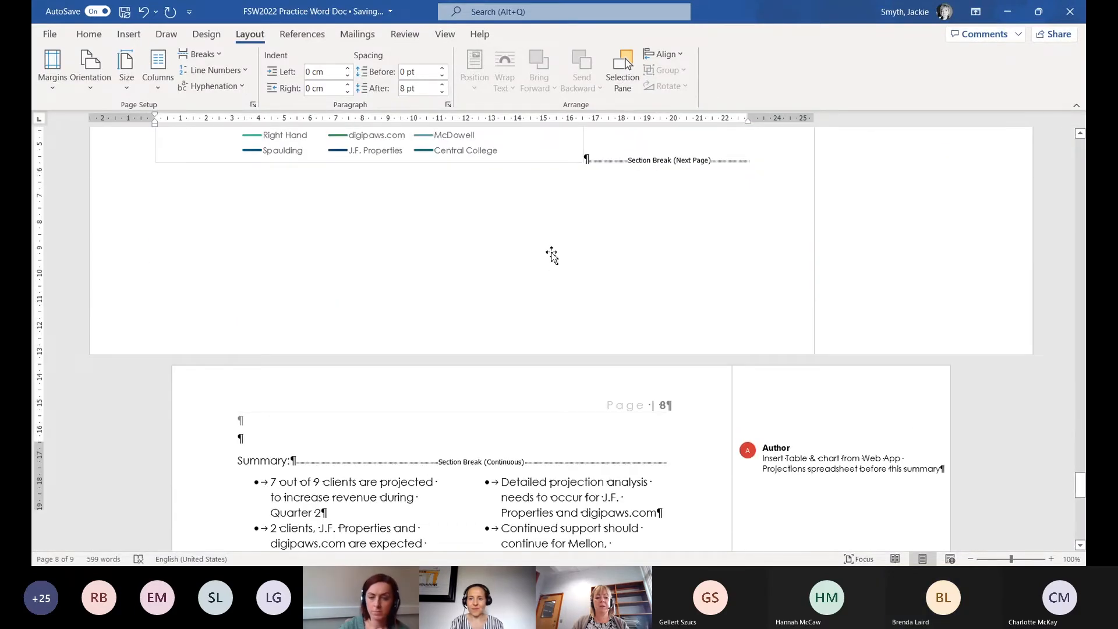
{"action": "scroll", "coordinate": [552, 254], "scroll_direction": "up", "scroll_amount": 10}
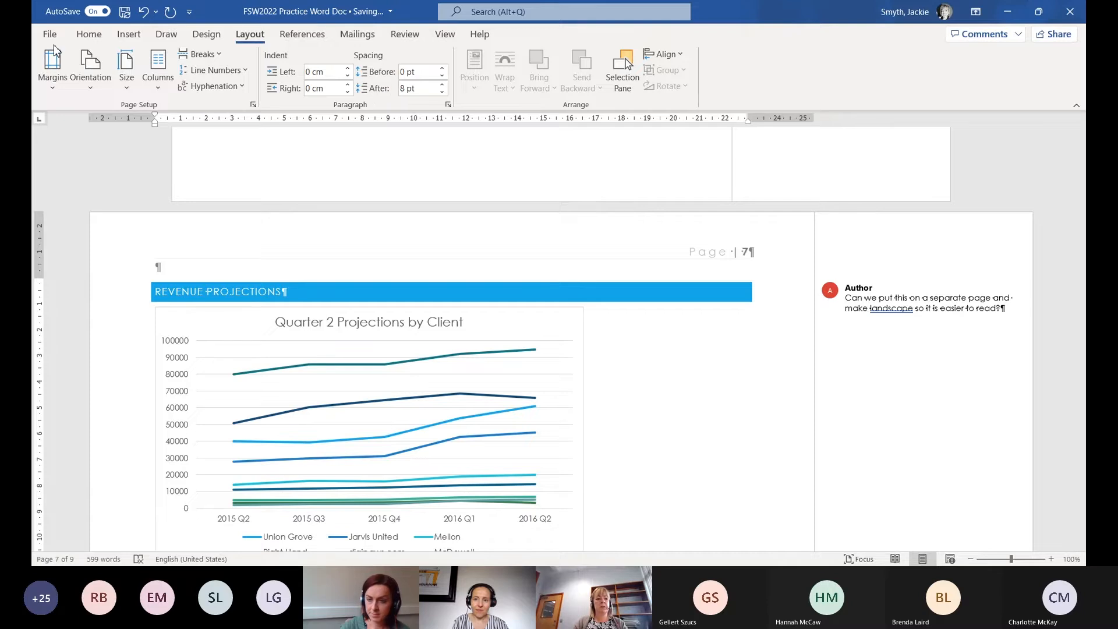
{"action": "left_click", "coordinate": [89, 34]}
{"action": "left_click", "coordinate": [501, 60]}
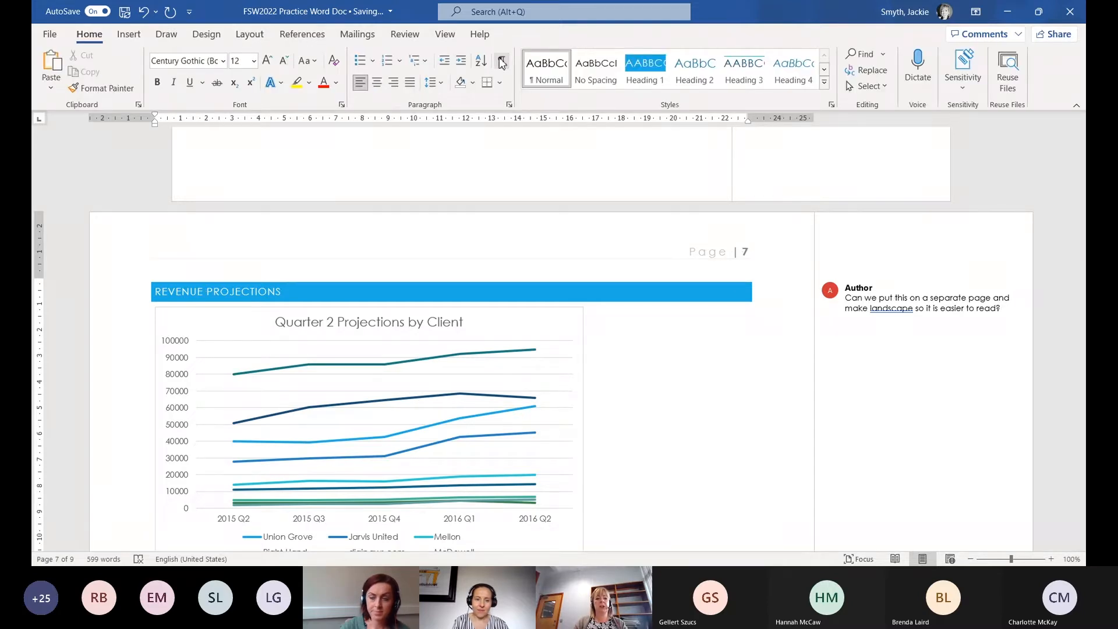
{"action": "scroll", "coordinate": [751, 429], "scroll_direction": "down", "scroll_amount": 10}
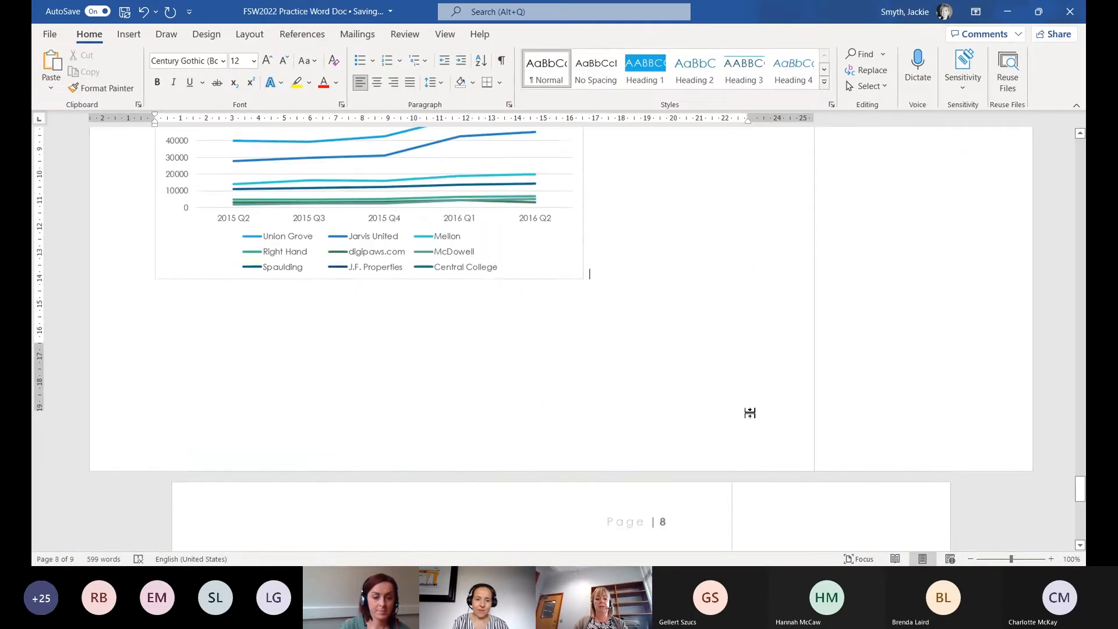
{"action": "scroll", "coordinate": [689, 413], "scroll_direction": "up", "scroll_amount": 10}
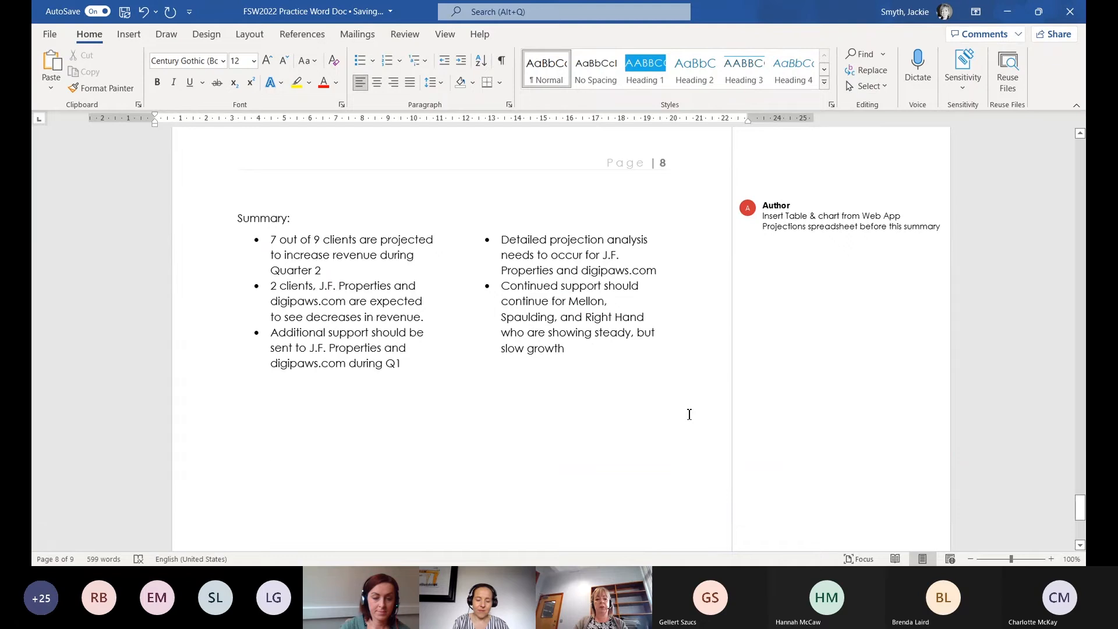
{"action": "scroll", "coordinate": [688, 414], "scroll_direction": "down", "scroll_amount": 3}
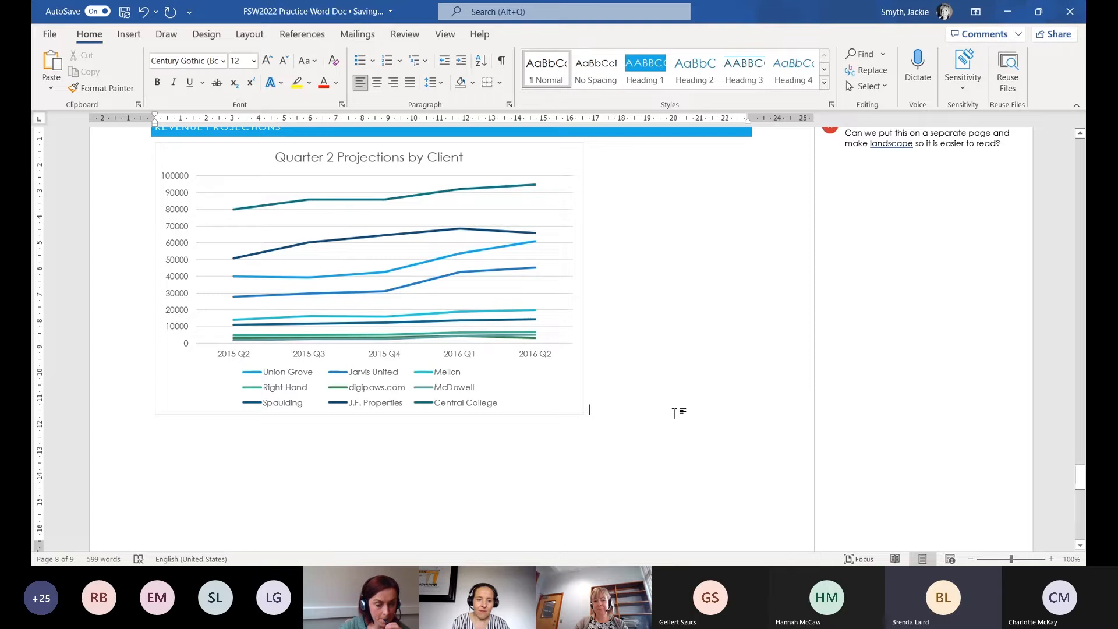
Enlarge the Quarter 2 Projections by Client chart to about 22.4 cm wide and 14.7 cm high to fill the landscape page
{"action": "left_click", "coordinate": [562, 399]}
{"action": "left_click_drag", "start_coordinate": [583, 414], "coordinate": [749, 541]}
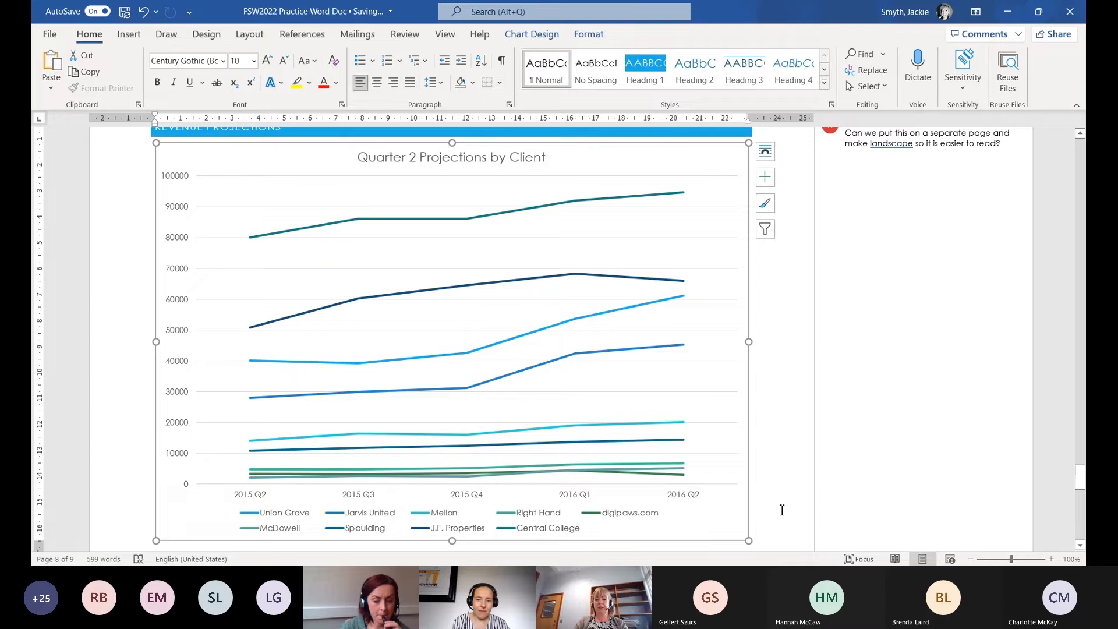
{"action": "left_click_drag", "start_coordinate": [749, 541], "coordinate": [596, 388]}
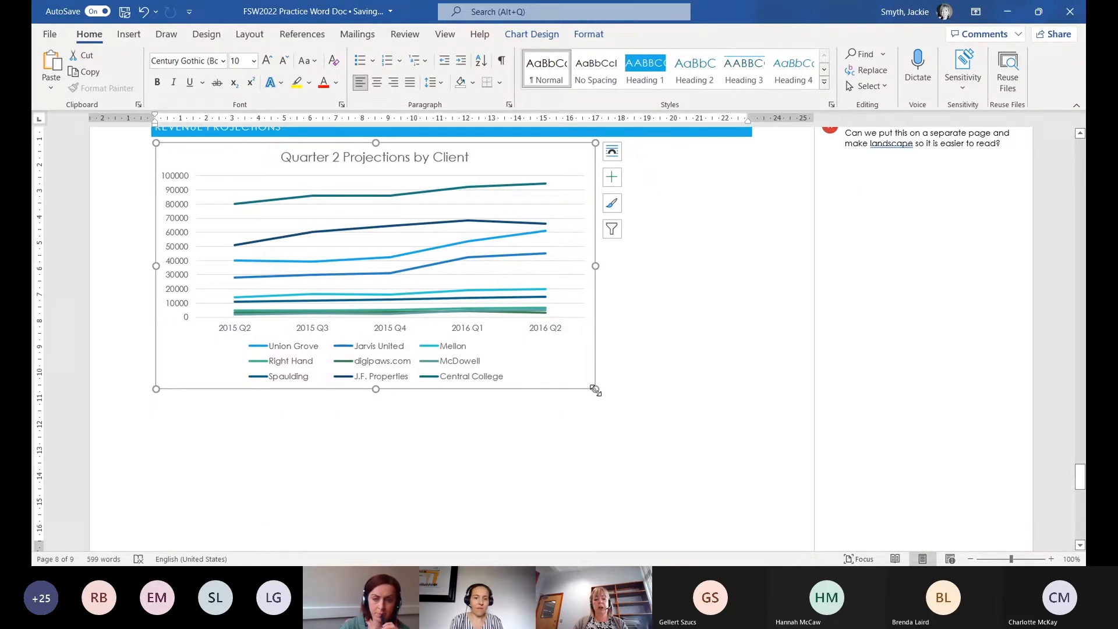
{"action": "left_click_drag", "start_coordinate": [595, 389], "coordinate": [737, 526]}
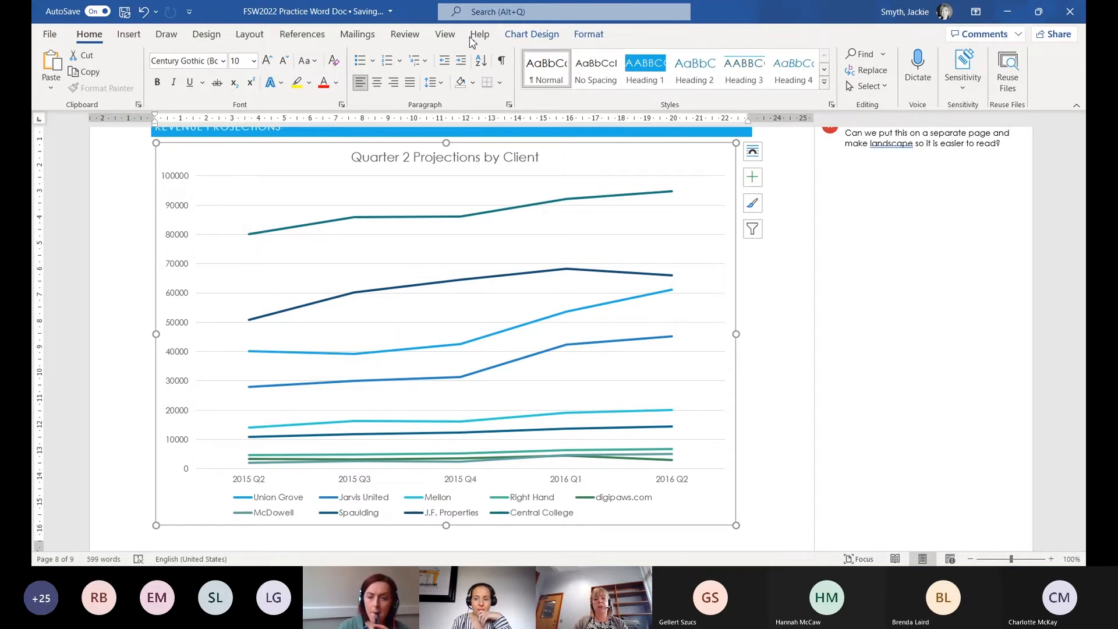
Apply the dark chart design Style 6 to the Quarter 2 Projections by Client chart
{"action": "left_click", "coordinate": [532, 35]}
{"action": "left_click", "coordinate": [588, 35]}
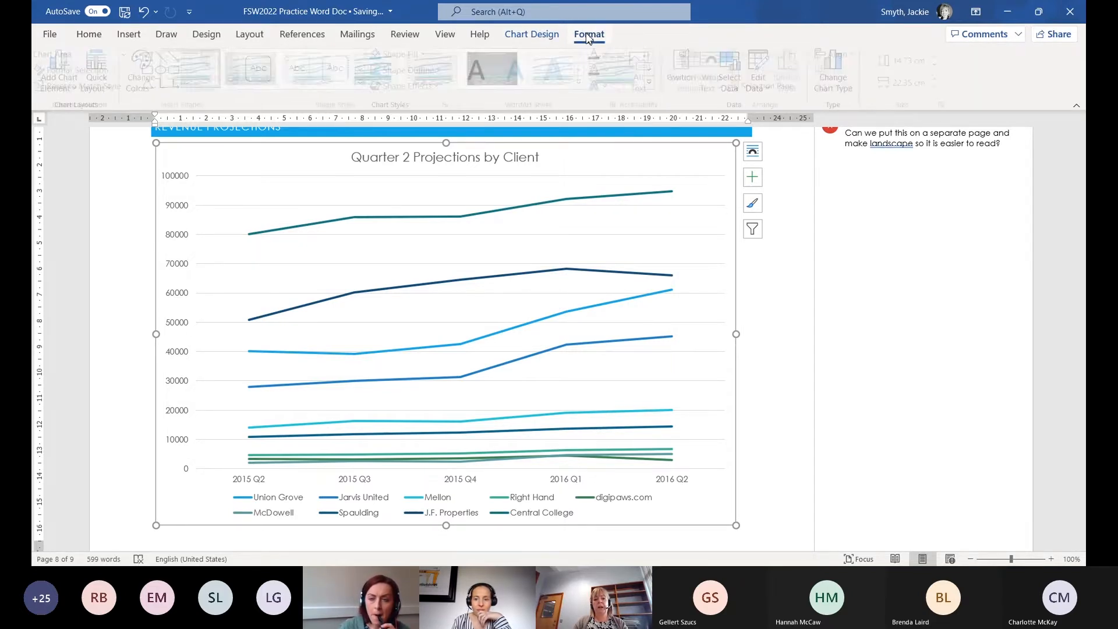
{"action": "left_click", "coordinate": [534, 36]}
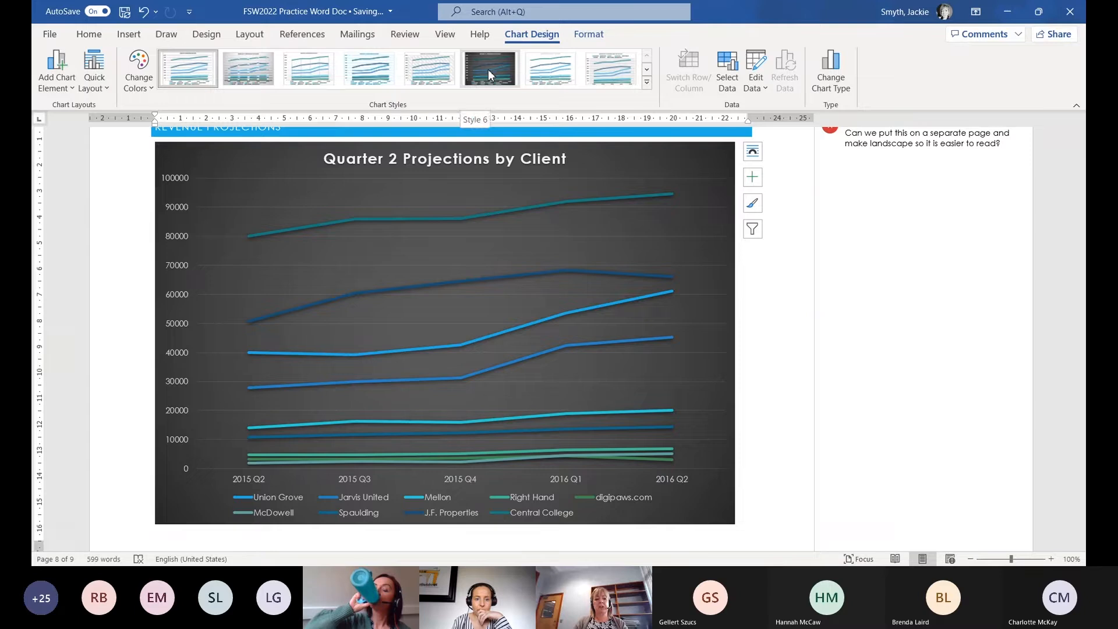
{"action": "left_click", "coordinate": [488, 68]}
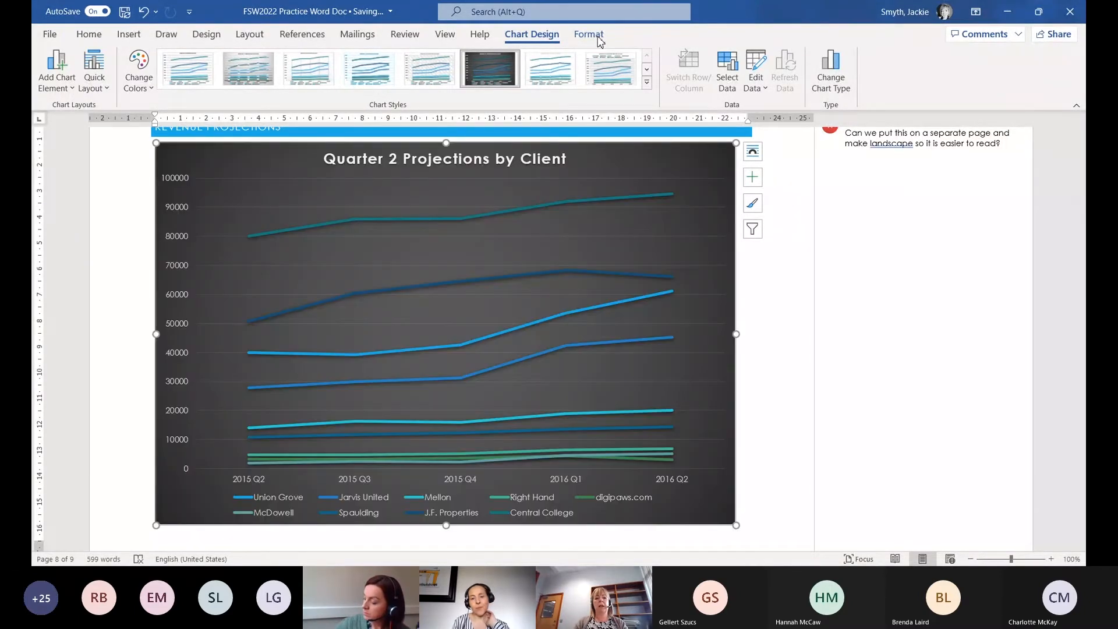
{"action": "left_click", "coordinate": [593, 36]}
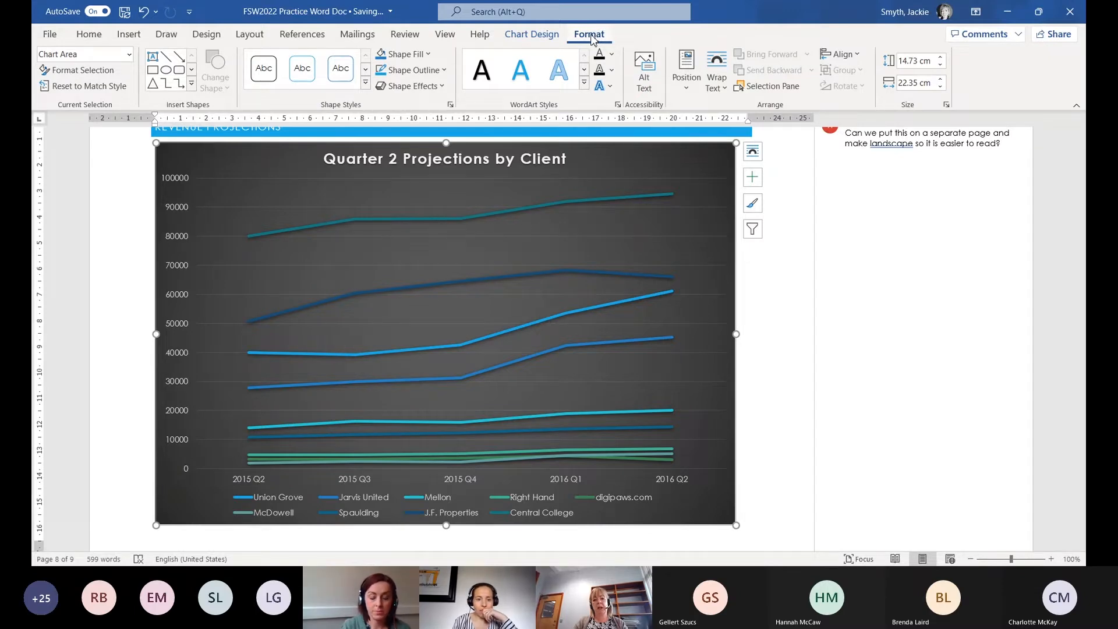
{"action": "left_click", "coordinate": [531, 36]}
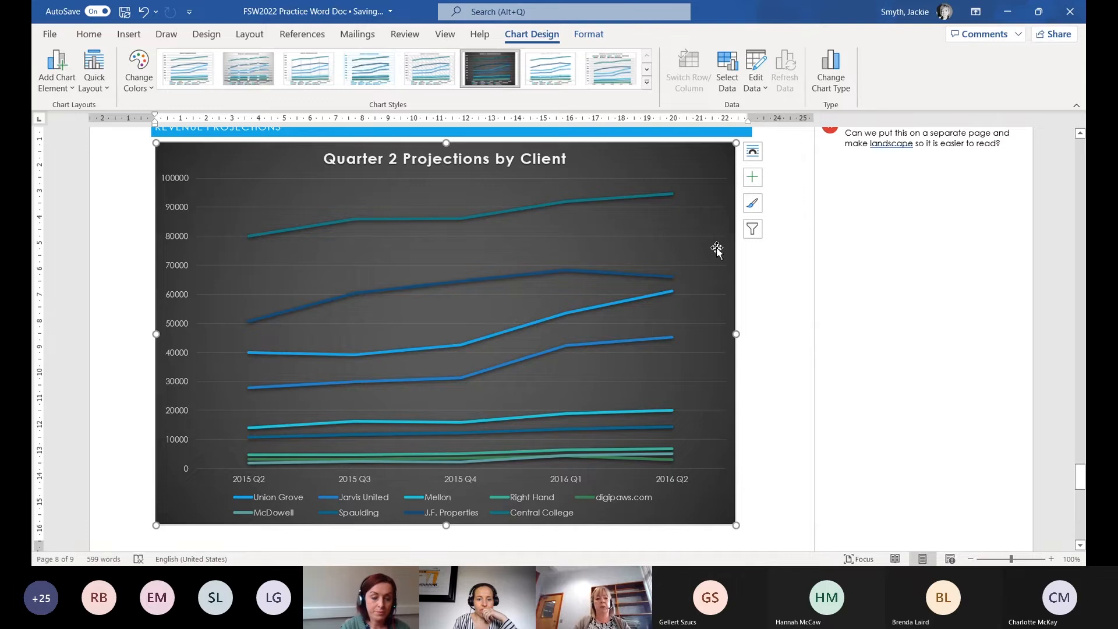
{"action": "left_click", "coordinate": [788, 300]}
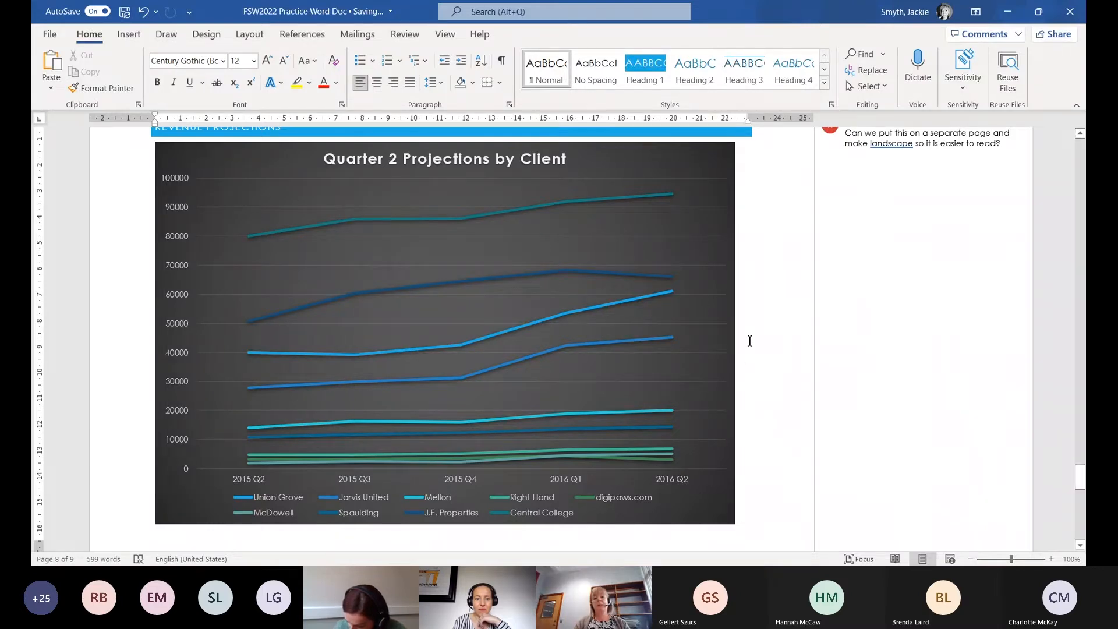
Read the comment on the Summary section and place the insertion point on the blank line above the Summary text
{"action": "scroll", "coordinate": [750, 345], "scroll_direction": "down", "scroll_amount": 3}
{"action": "scroll", "coordinate": [750, 345], "scroll_direction": "down", "scroll_amount": 6}
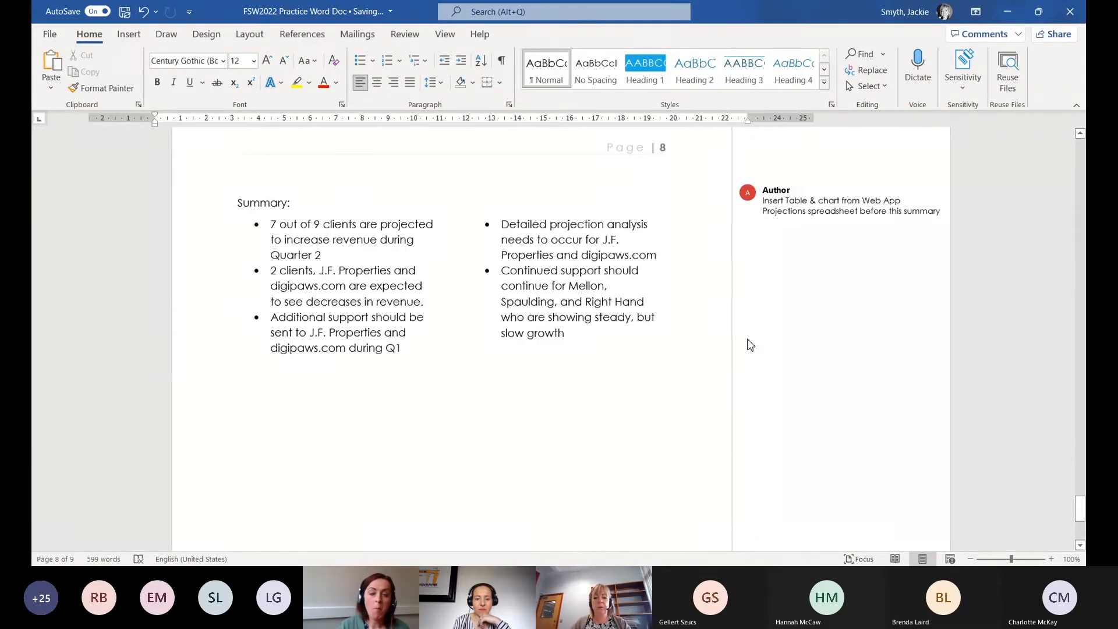
{"action": "scroll", "coordinate": [664, 373], "scroll_direction": "up", "scroll_amount": 1}
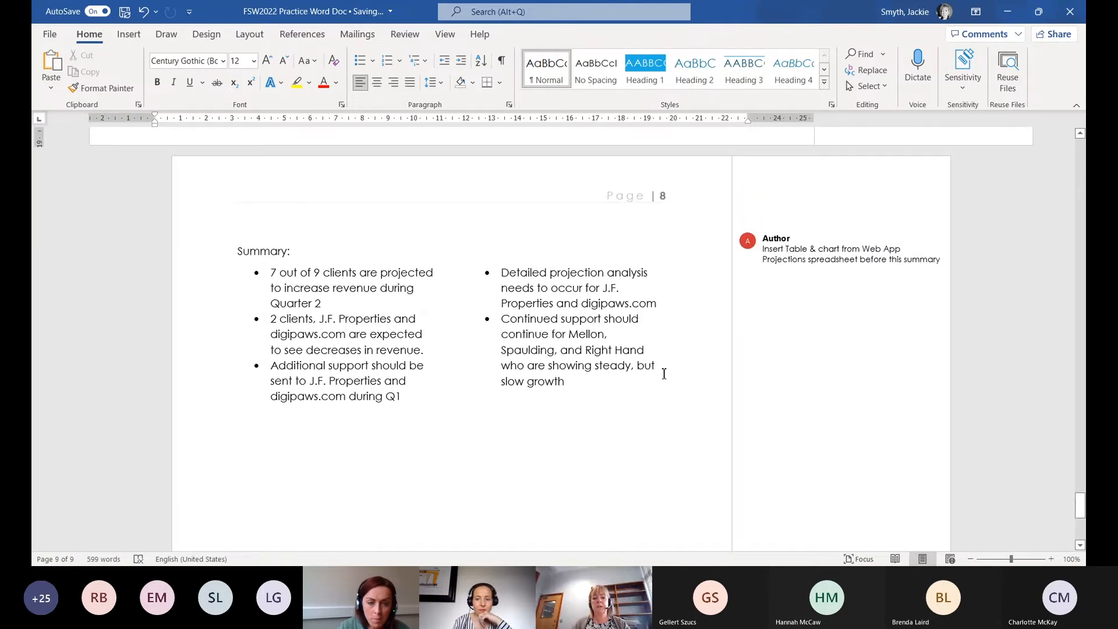
{"action": "left_click", "coordinate": [802, 274]}
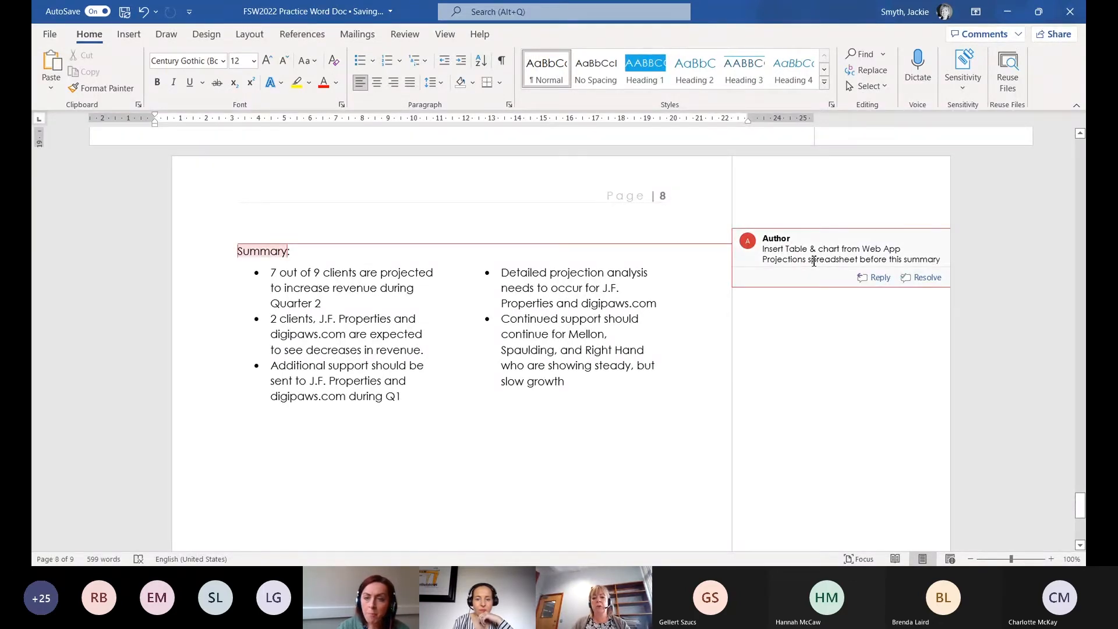
{"action": "left_click", "coordinate": [722, 487]}
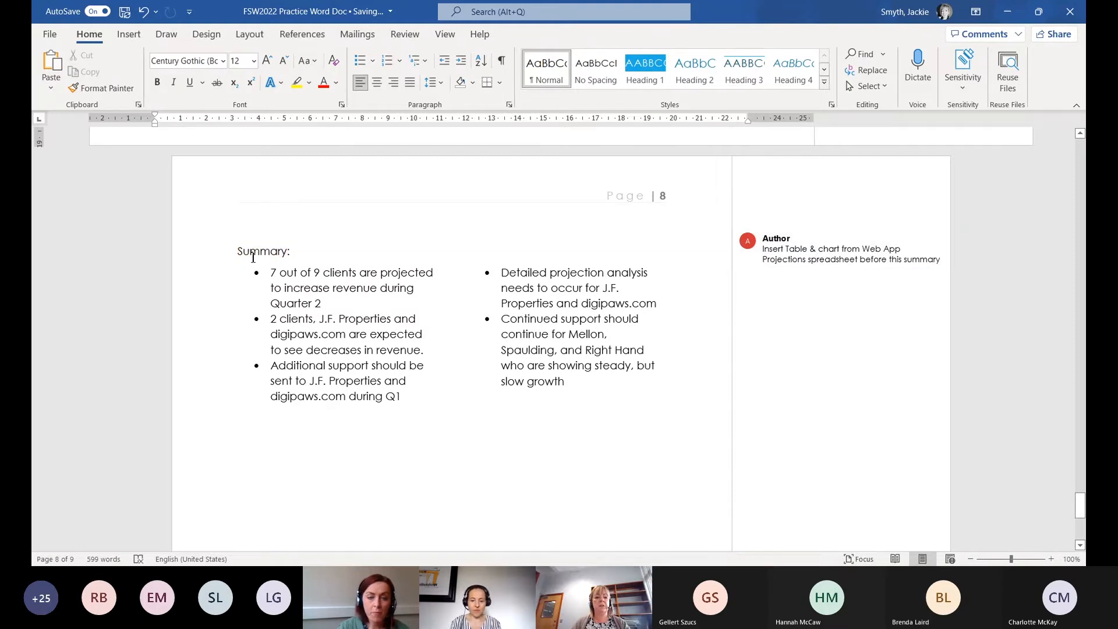
{"action": "left_click", "coordinate": [254, 232]}
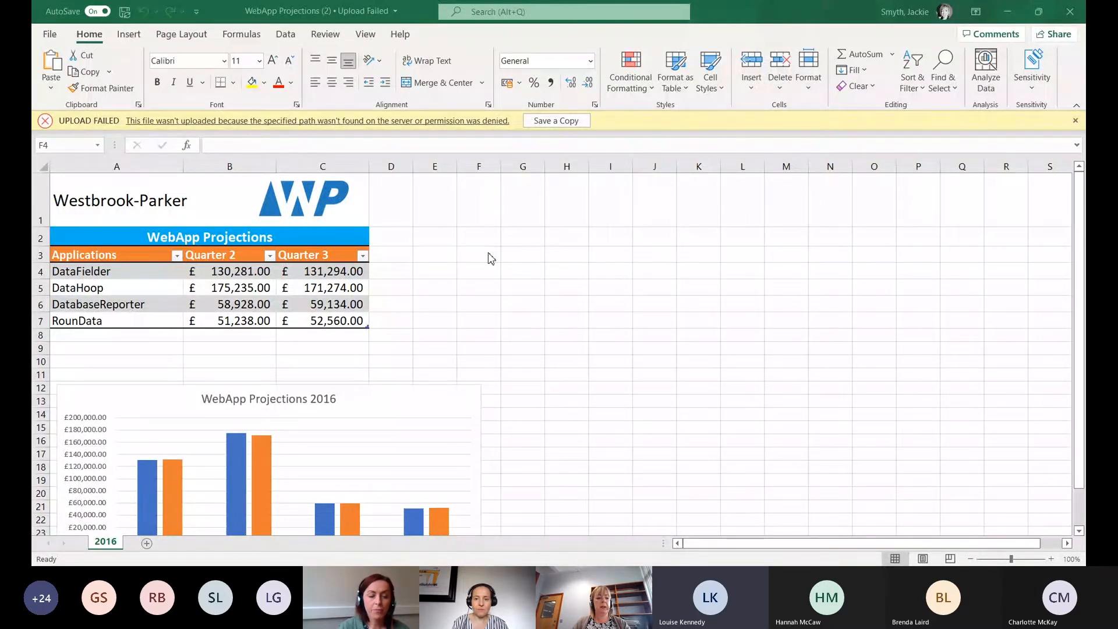
In the WebApp Projections Excel workbook, copy the projections table with its title row, cells A2 to C7
{"action": "scroll", "coordinate": [491, 259], "scroll_direction": "down", "scroll_amount": 1}
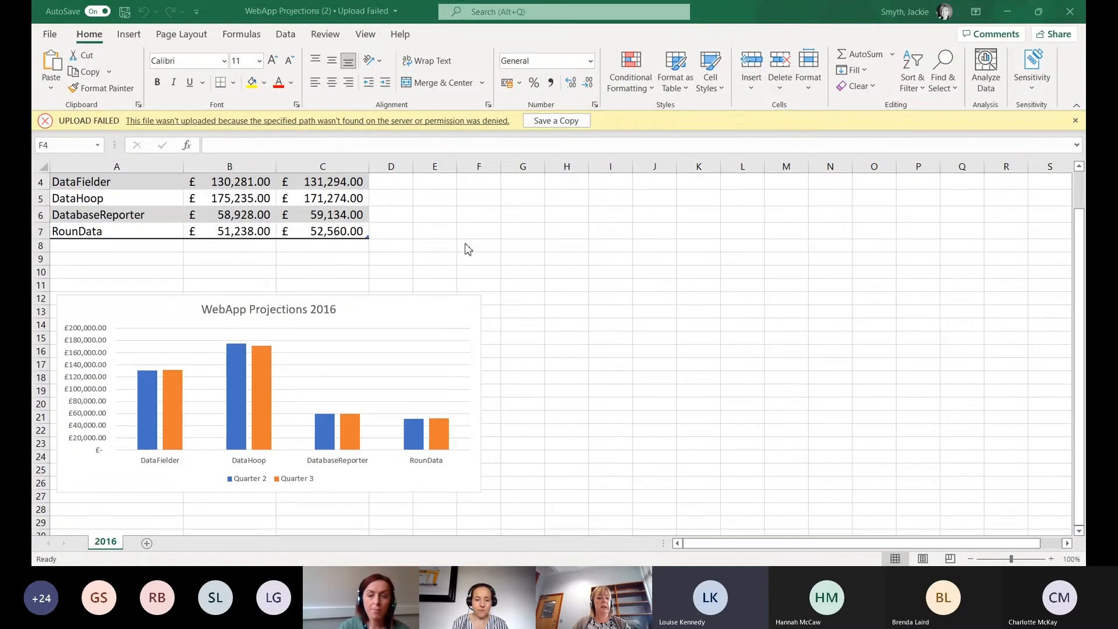
{"action": "scroll", "coordinate": [469, 249], "scroll_direction": "up", "scroll_amount": 1}
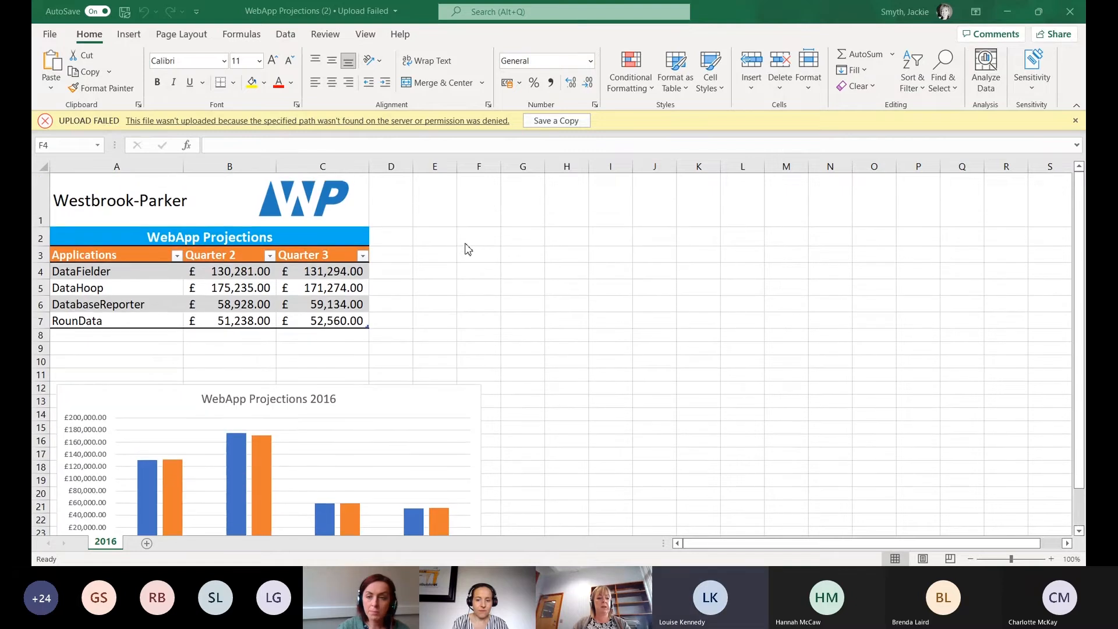
{"action": "scroll", "coordinate": [468, 249], "scroll_direction": "down", "scroll_amount": 1}
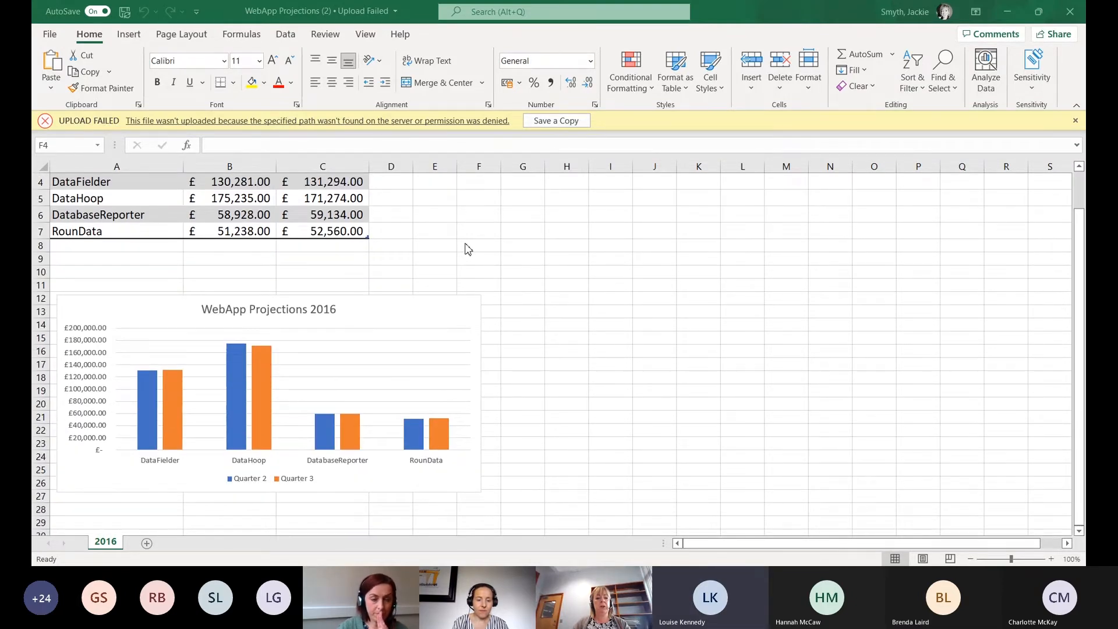
{"action": "scroll", "coordinate": [469, 249], "scroll_direction": "up", "scroll_amount": 1}
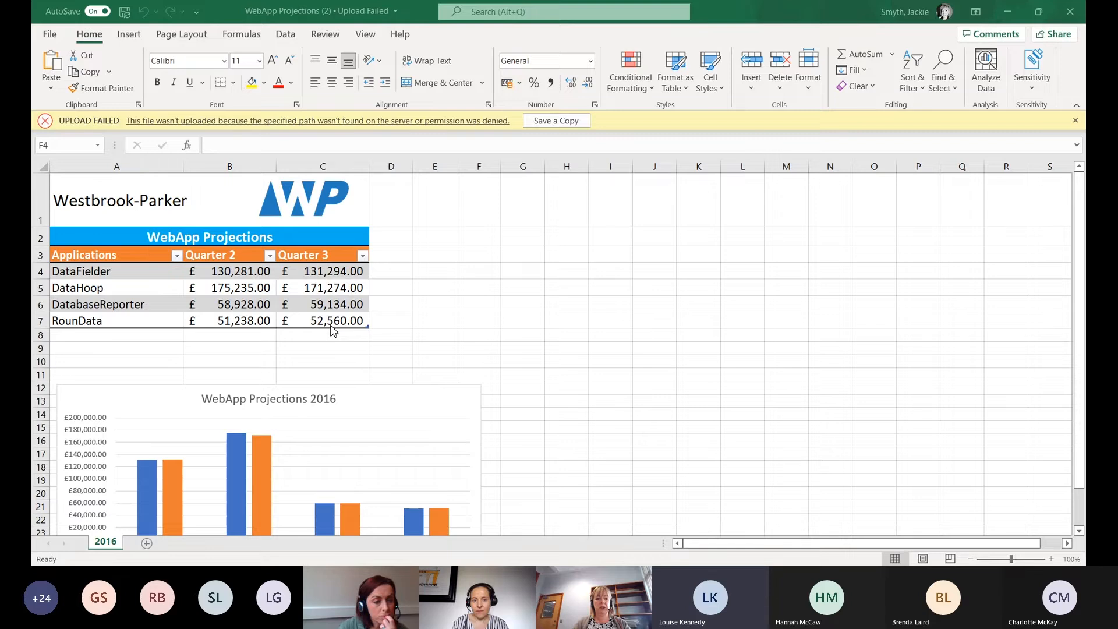
{"action": "left_click", "coordinate": [476, 333]}
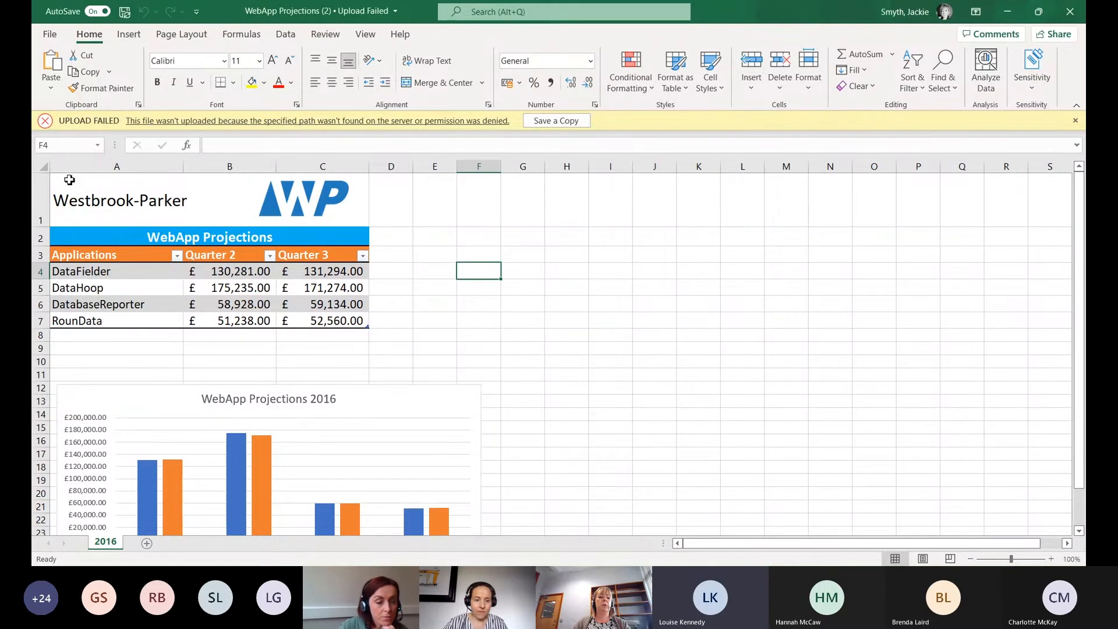
{"action": "left_click", "coordinate": [69, 180]}
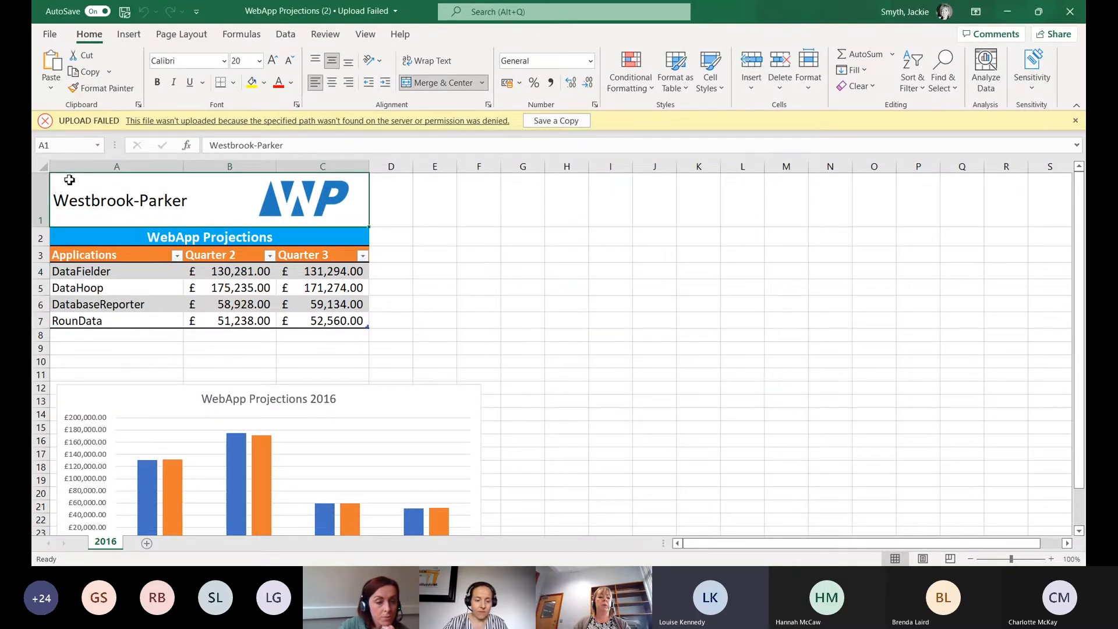
{"action": "left_click", "coordinate": [80, 232]}
{"action": "left_click_drag", "start_coordinate": [93, 238], "coordinate": [240, 300]}
{"action": "left_click", "coordinate": [145, 183]}
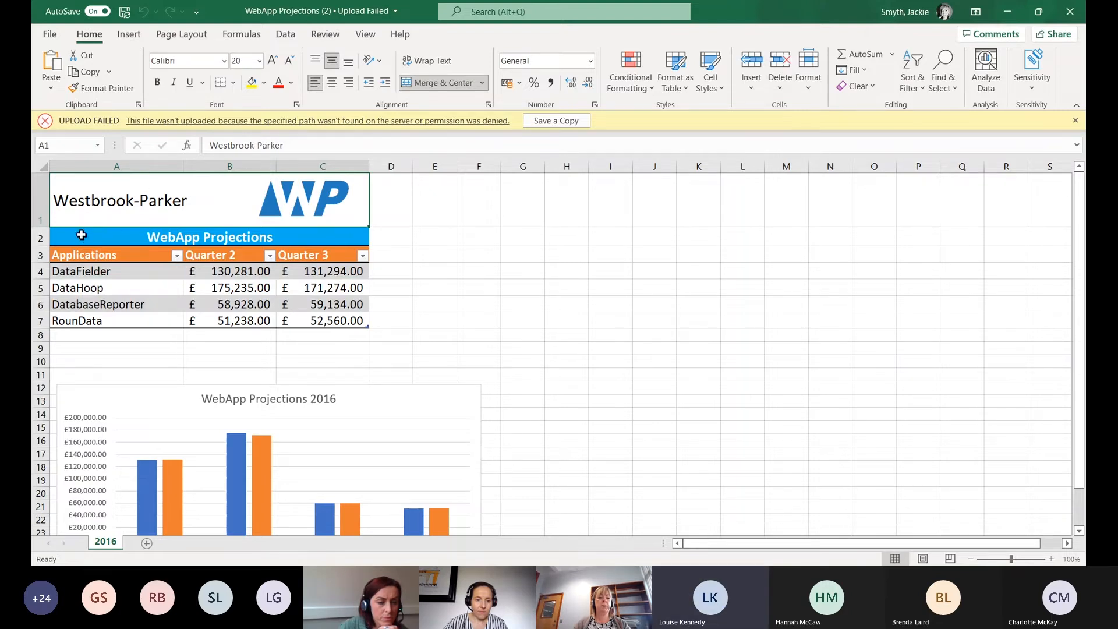
{"action": "left_click", "coordinate": [78, 238]}
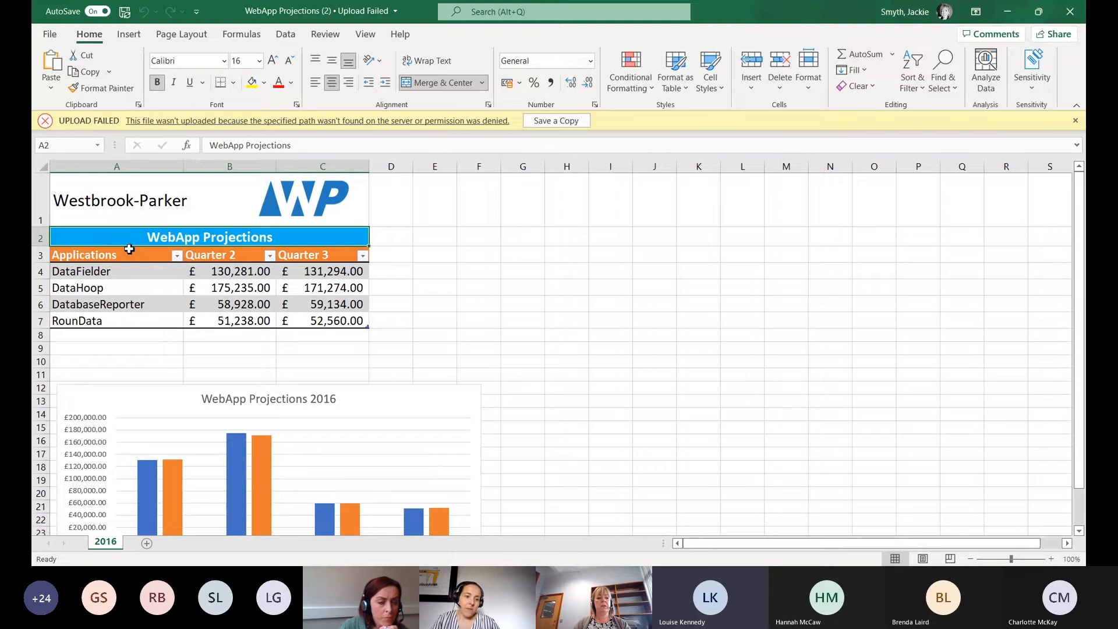
{"action": "left_click", "coordinate": [283, 321], "text": "shift"}
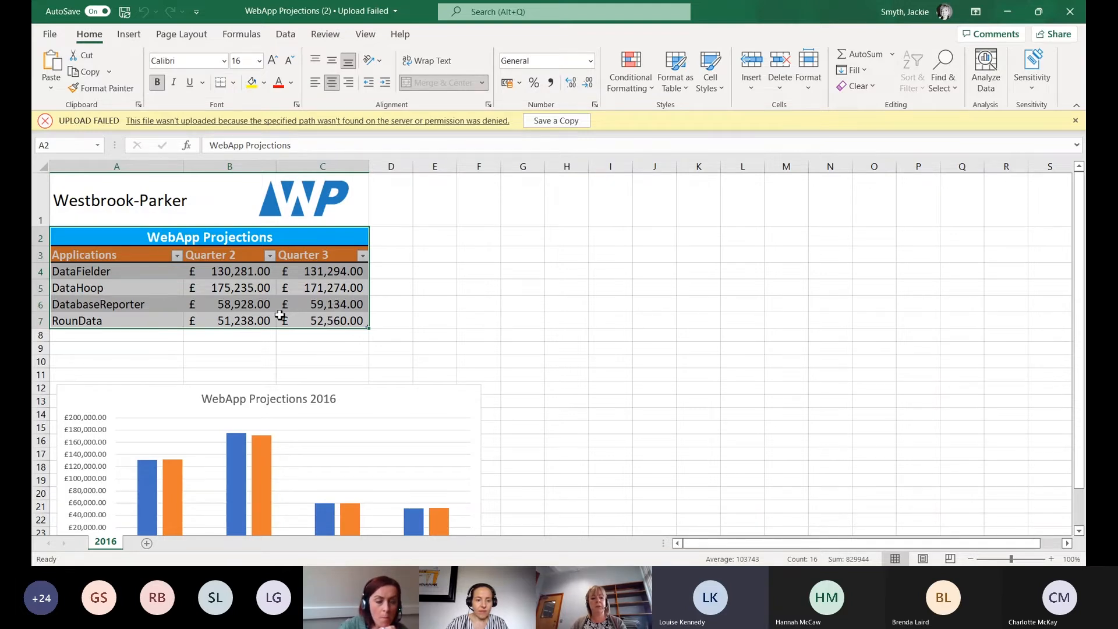
{"action": "key", "text": "ctrl+c"}
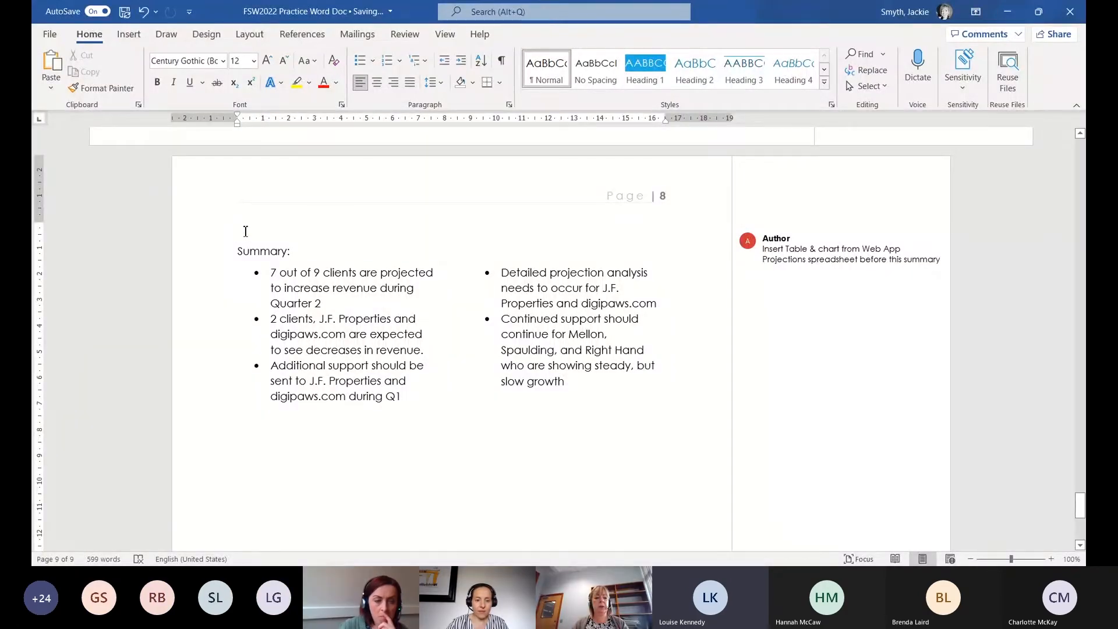
Paste the table above the Summary text in the Word document with Link & Keep Source Formatting, and add two blank lines below it
{"action": "left_click", "coordinate": [50, 88]}
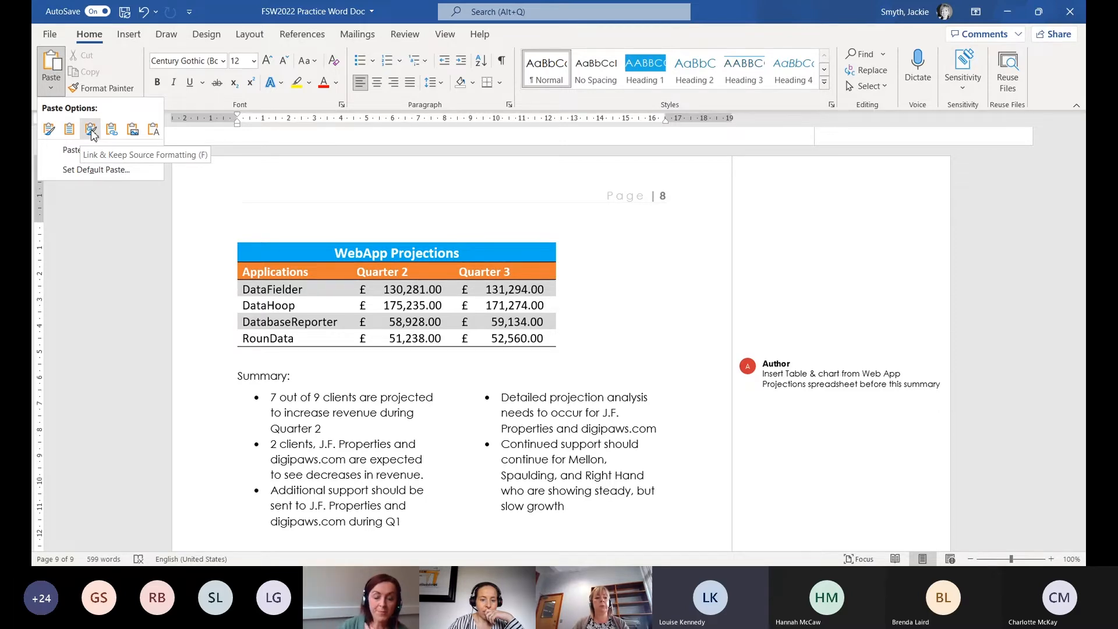
{"action": "left_click", "coordinate": [91, 130]}
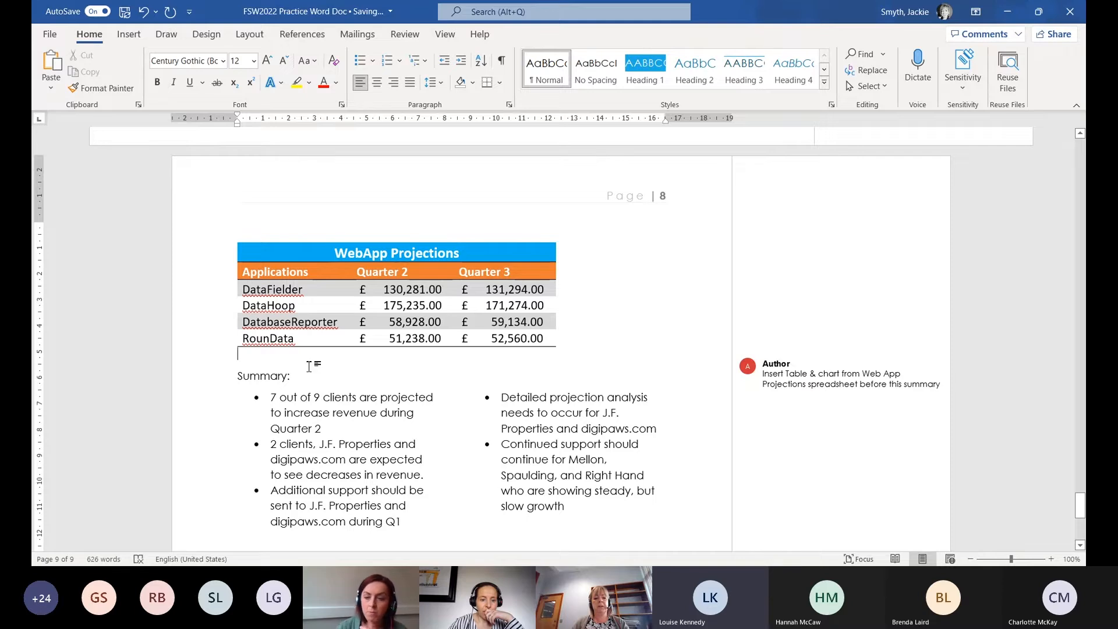
{"action": "key", "text": "Return"}
{"action": "key", "text": "Return"}
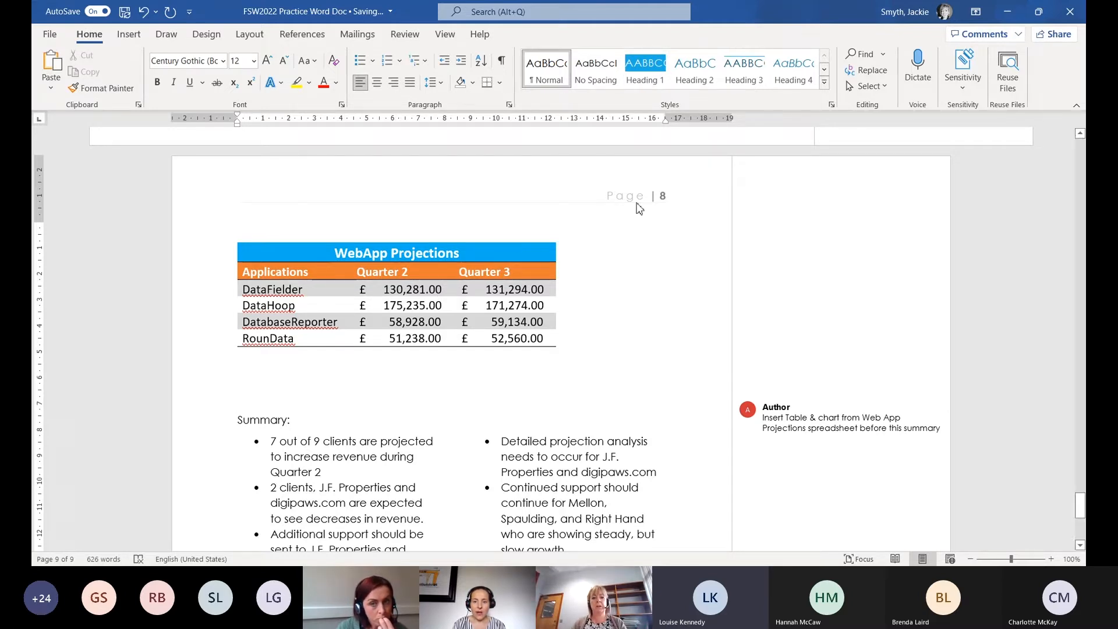
{"action": "left_click", "coordinate": [263, 371]}
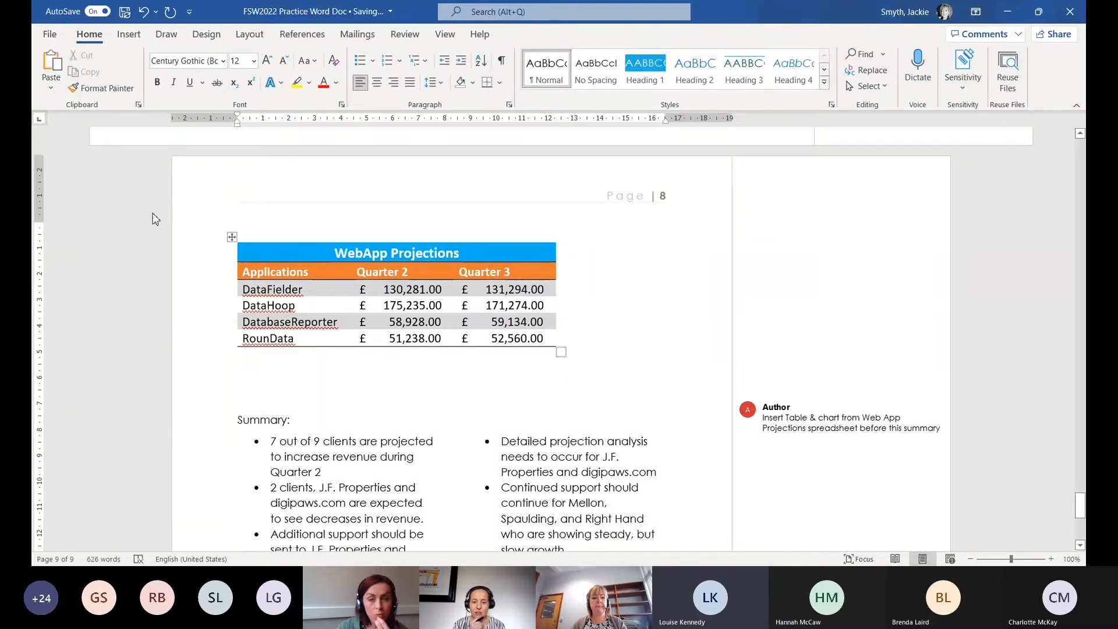
{"action": "left_click", "coordinate": [262, 260]}
{"action": "left_click", "coordinate": [252, 371]}
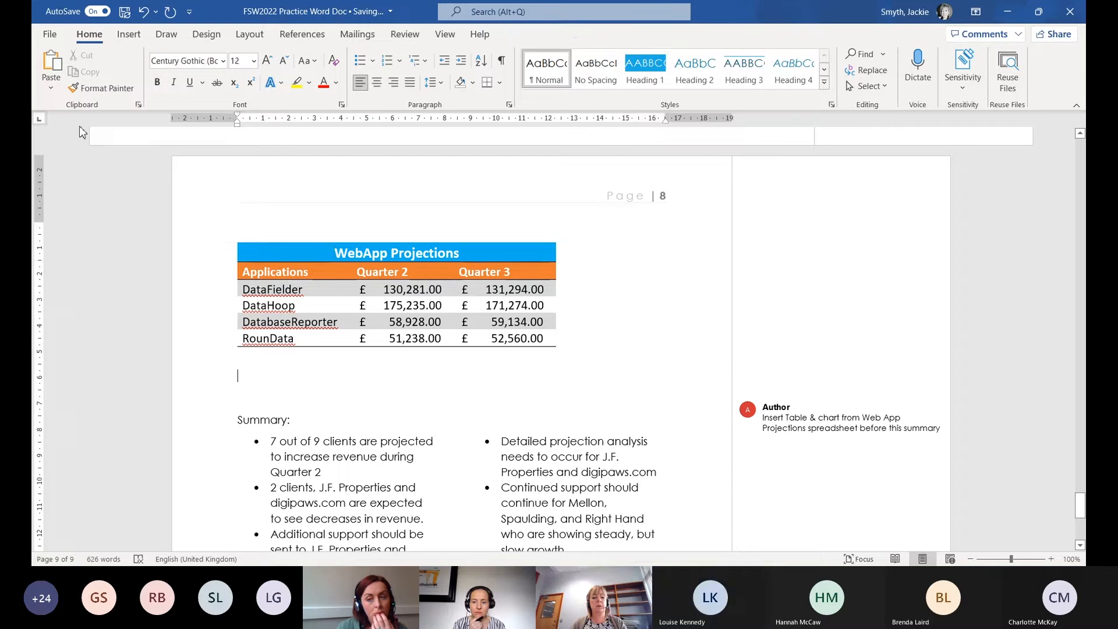
Try to paste the clipboard content on the blank line below the WebApp Projections table, and undo the paste
{"action": "left_click", "coordinate": [51, 87]}
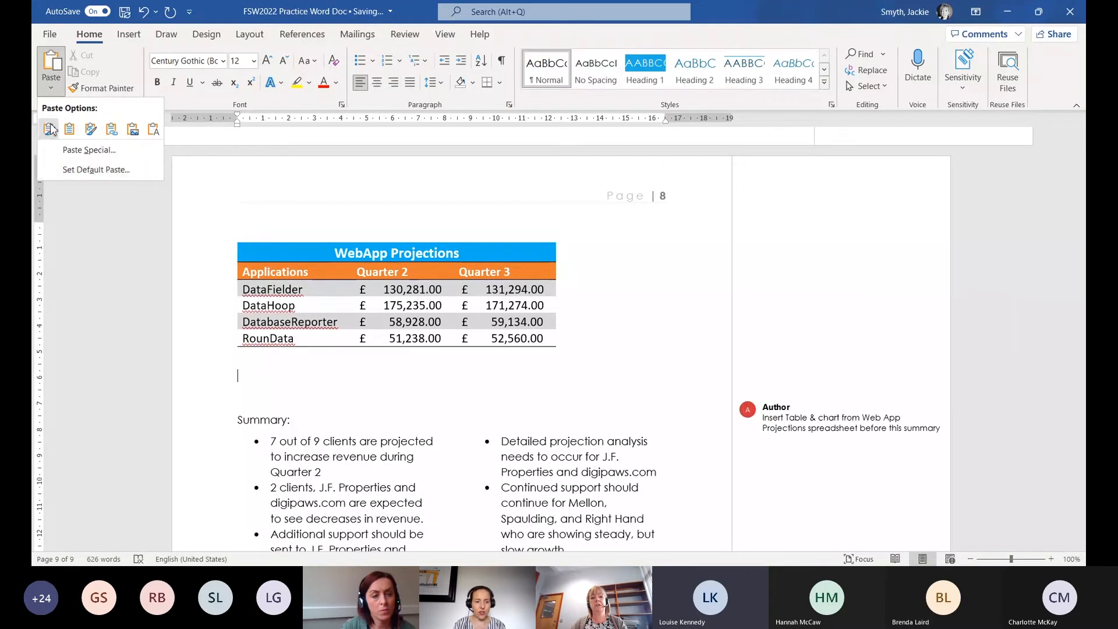
{"action": "left_click", "coordinate": [263, 372]}
{"action": "key", "text": "ctrl+v"}
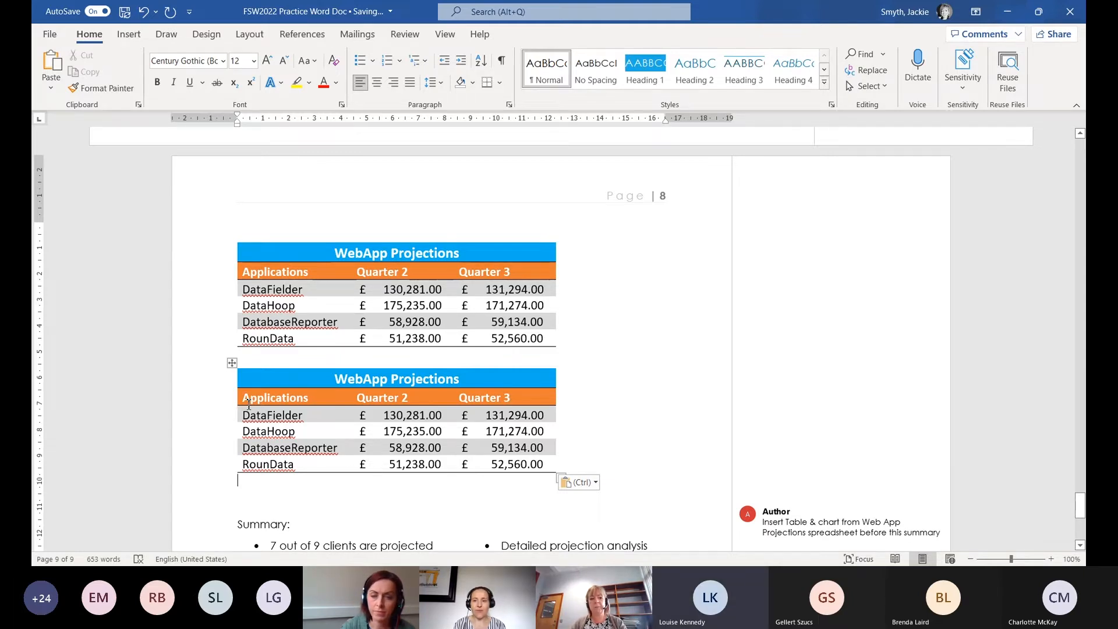
{"action": "left_click", "coordinate": [143, 11]}
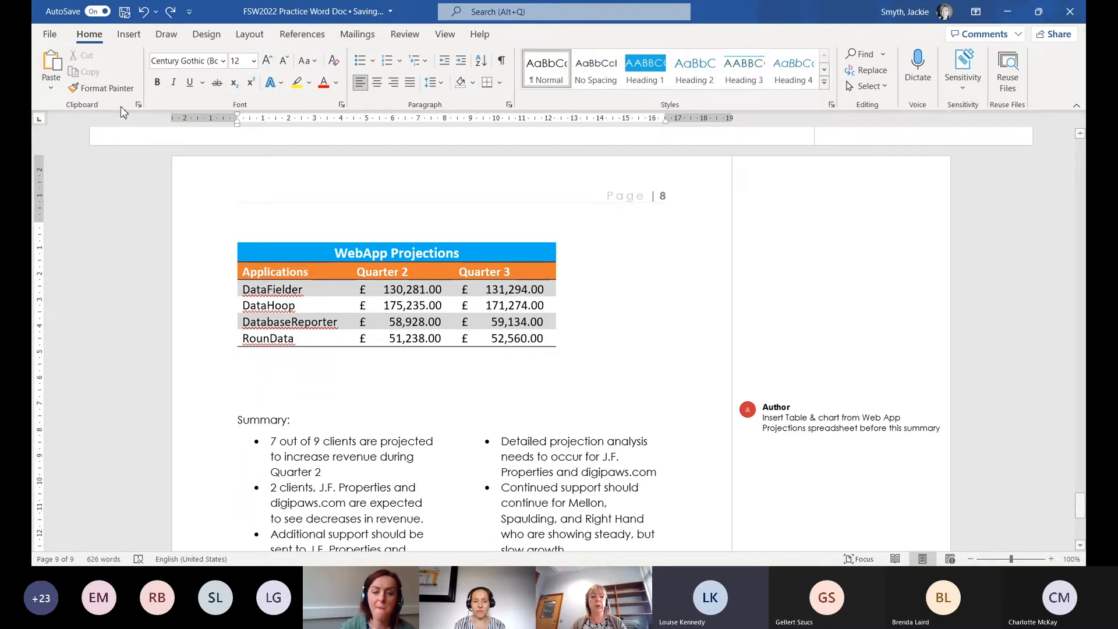
Paste the copied WebApp Projections 2016 chart below the table as a linked chart that keeps its source formatting
{"action": "left_click", "coordinate": [61, 86]}
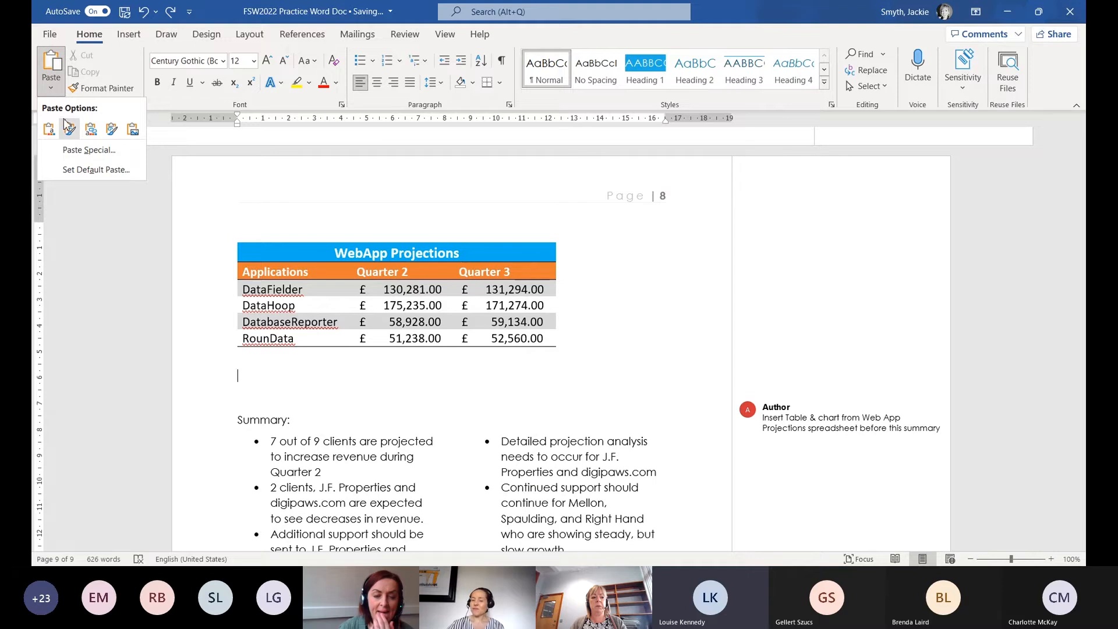
{"action": "left_click", "coordinate": [111, 130]}
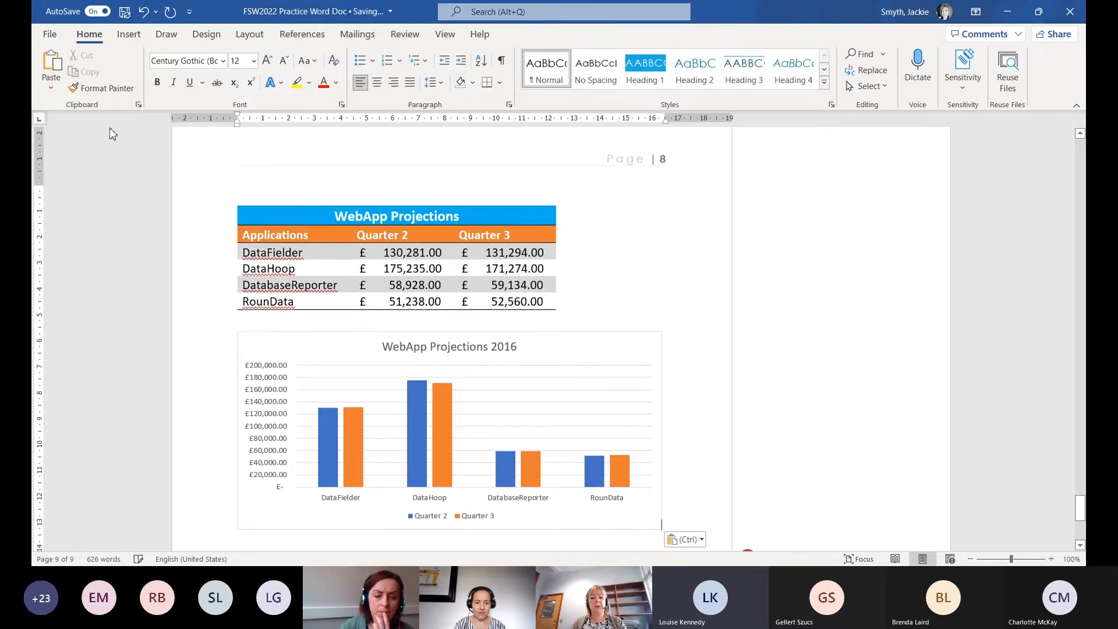
{"action": "scroll", "coordinate": [697, 310], "scroll_direction": "down", "scroll_amount": 1}
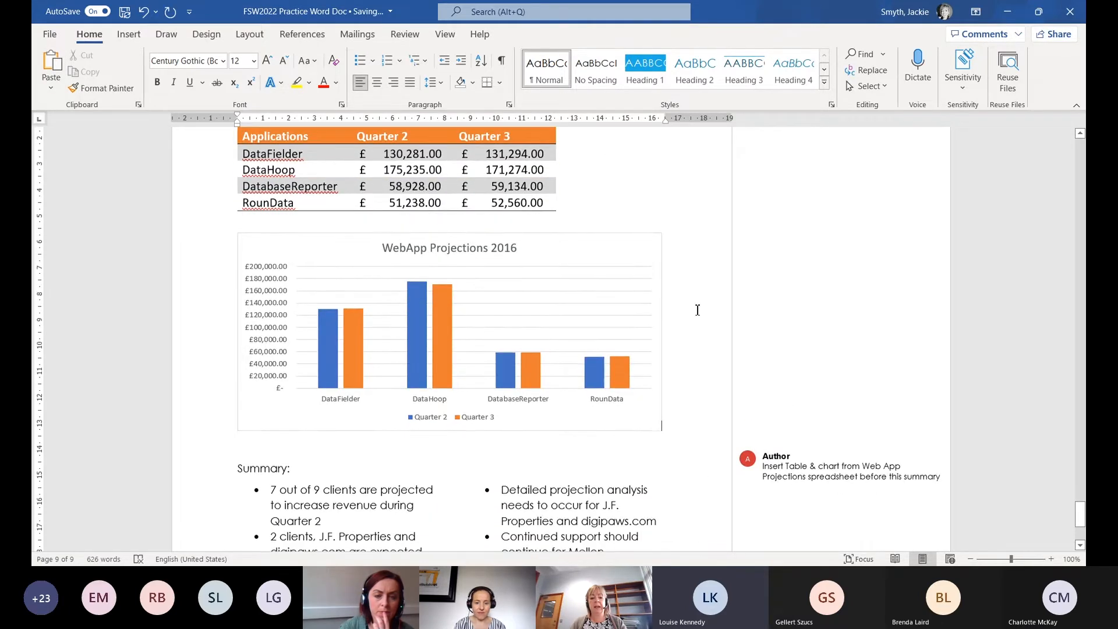
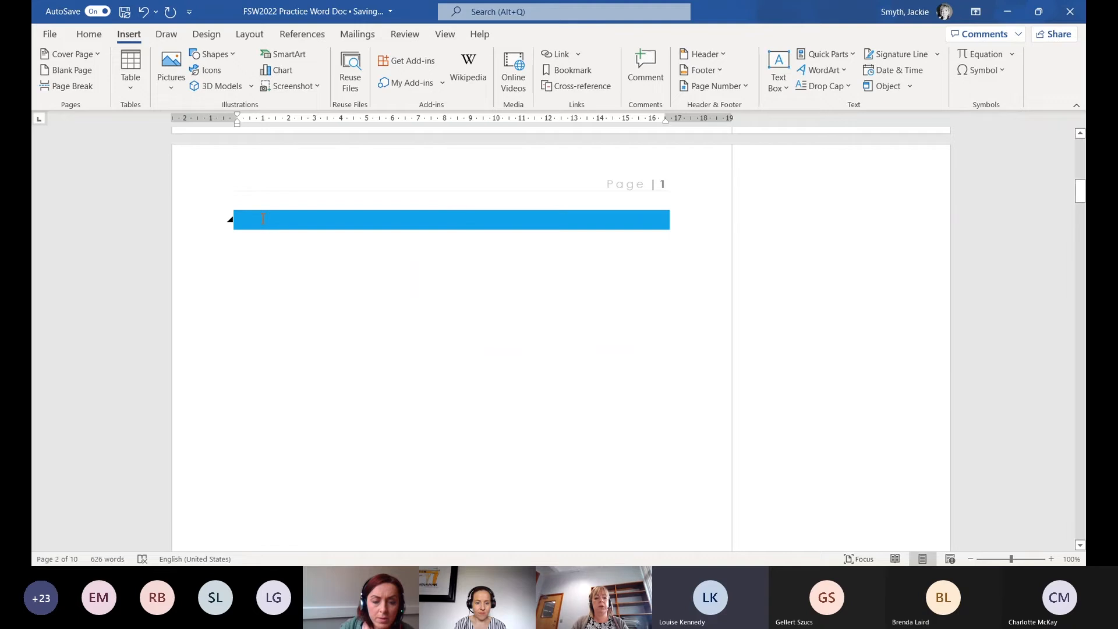
Insert a page break before the Executive Summary heading to create a blank page after the cover page
{"action": "key", "text": "ctrl+Return"}
{"action": "scroll", "coordinate": [262, 216], "scroll_direction": "down", "scroll_amount": 5}
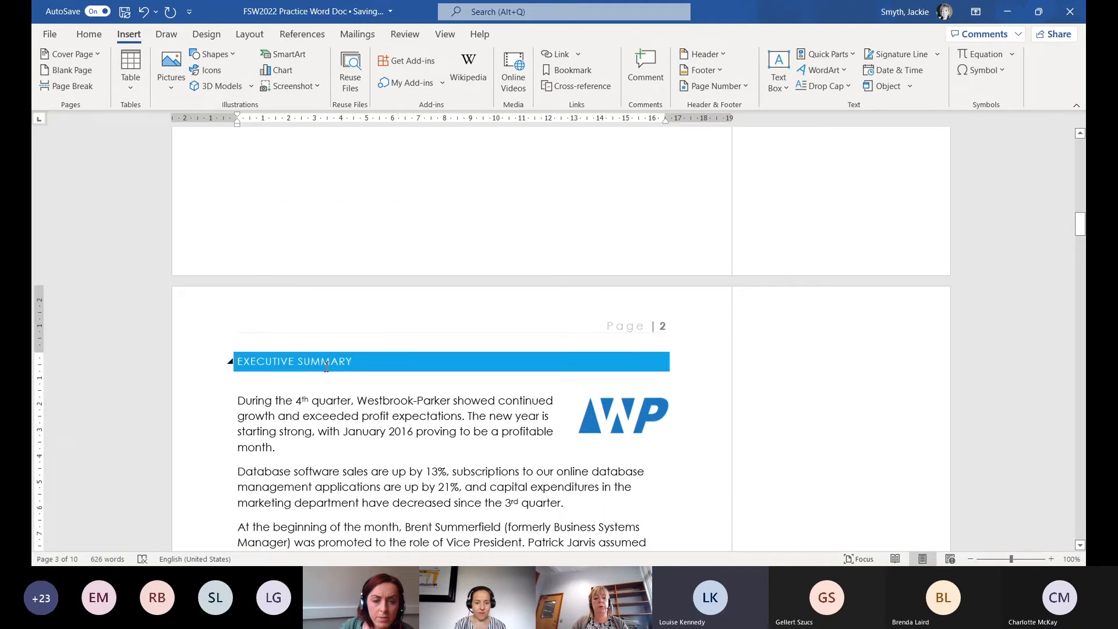
{"action": "scroll", "coordinate": [327, 366], "scroll_direction": "up", "scroll_amount": 12}
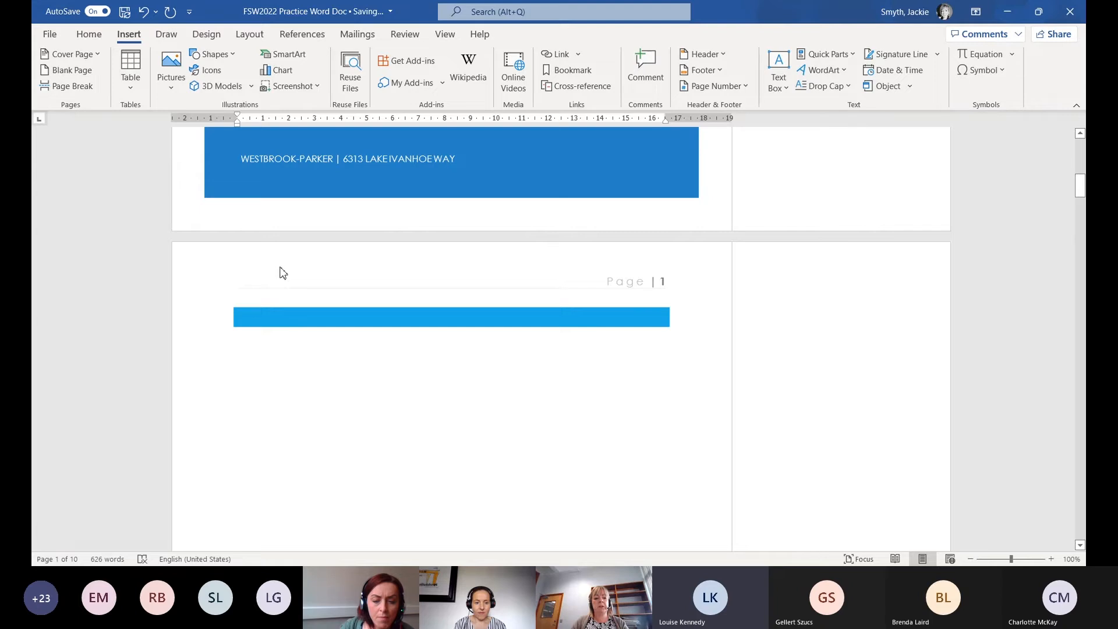
Change the empty Heading 1 line on the blank page after the cover to the Normal style
{"action": "left_click", "coordinate": [229, 318]}
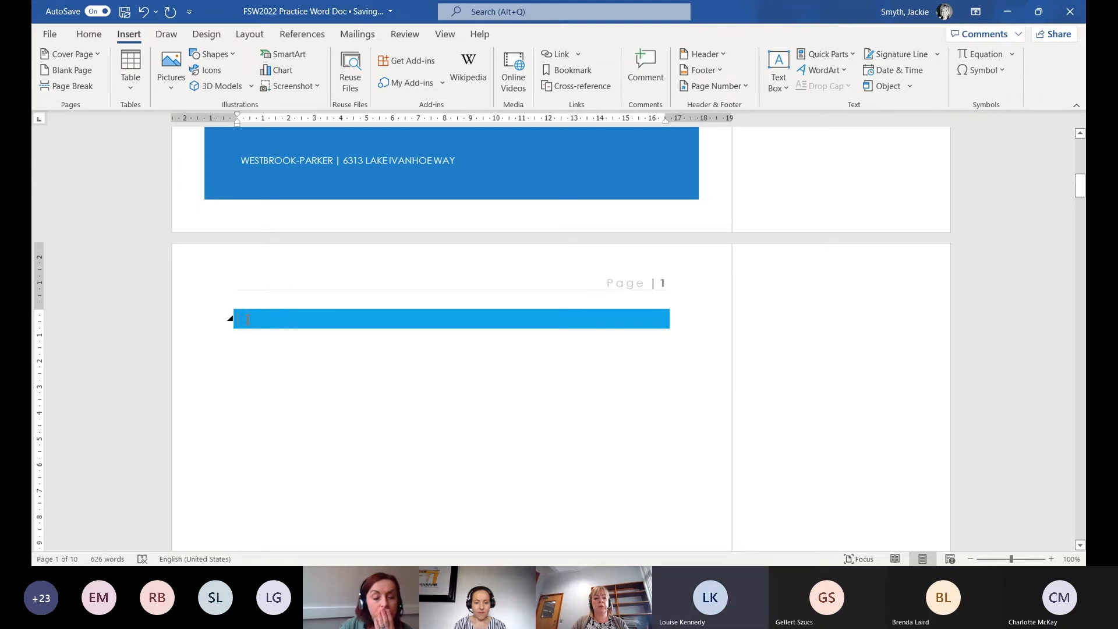
{"action": "left_click", "coordinate": [215, 323]}
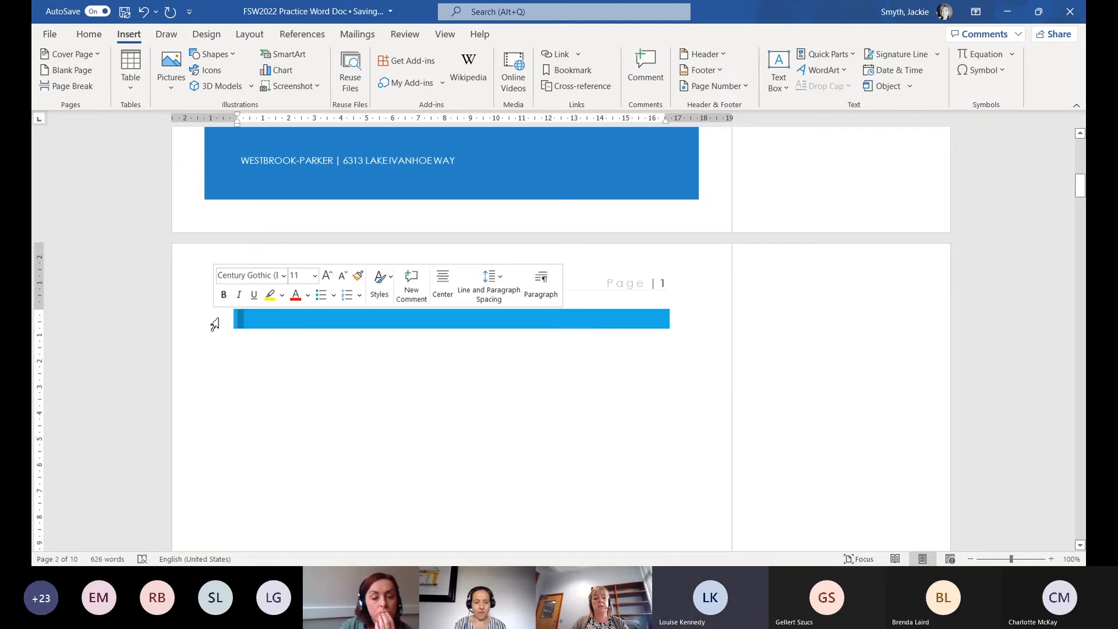
{"action": "left_click", "coordinate": [89, 35]}
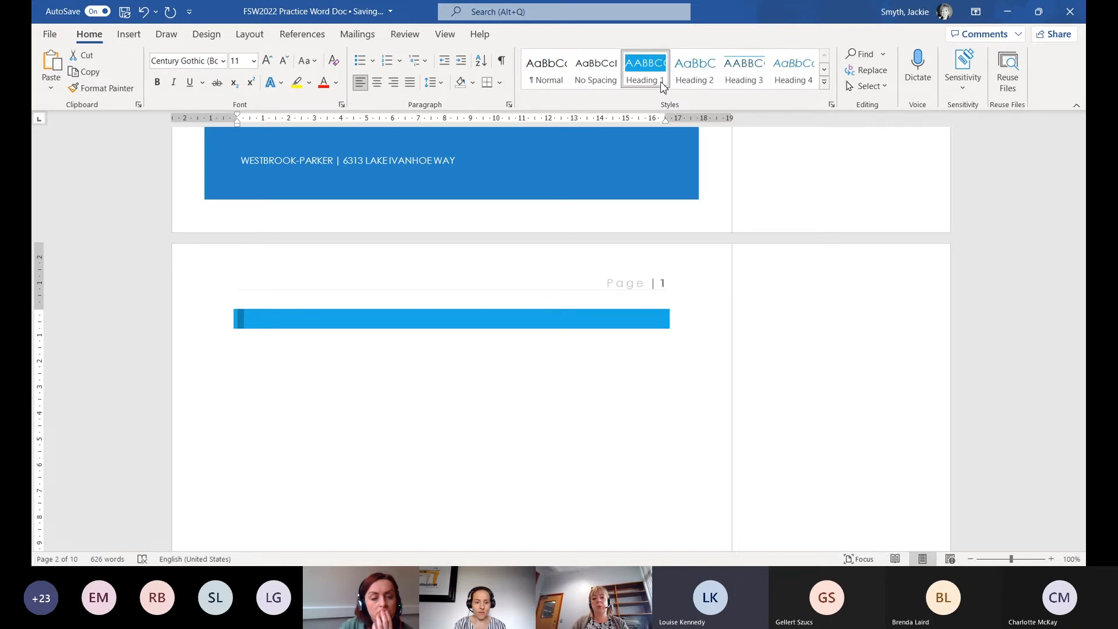
{"action": "left_click", "coordinate": [542, 78]}
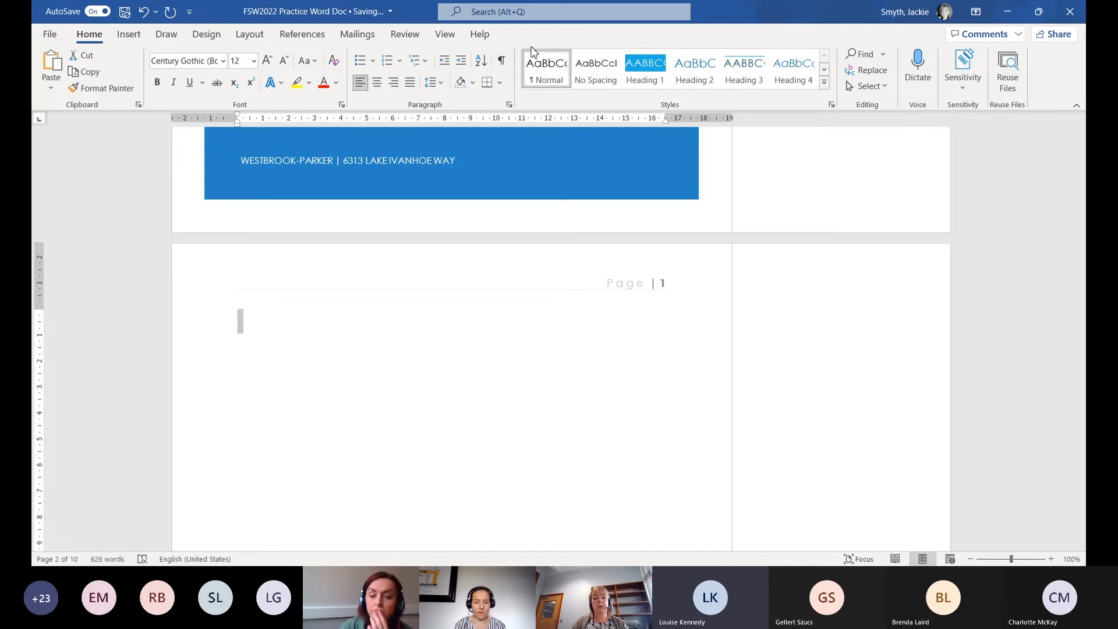
Insert an Automatic Table 2 table of contents on the blank page after the cover
{"action": "left_click", "coordinate": [265, 329]}
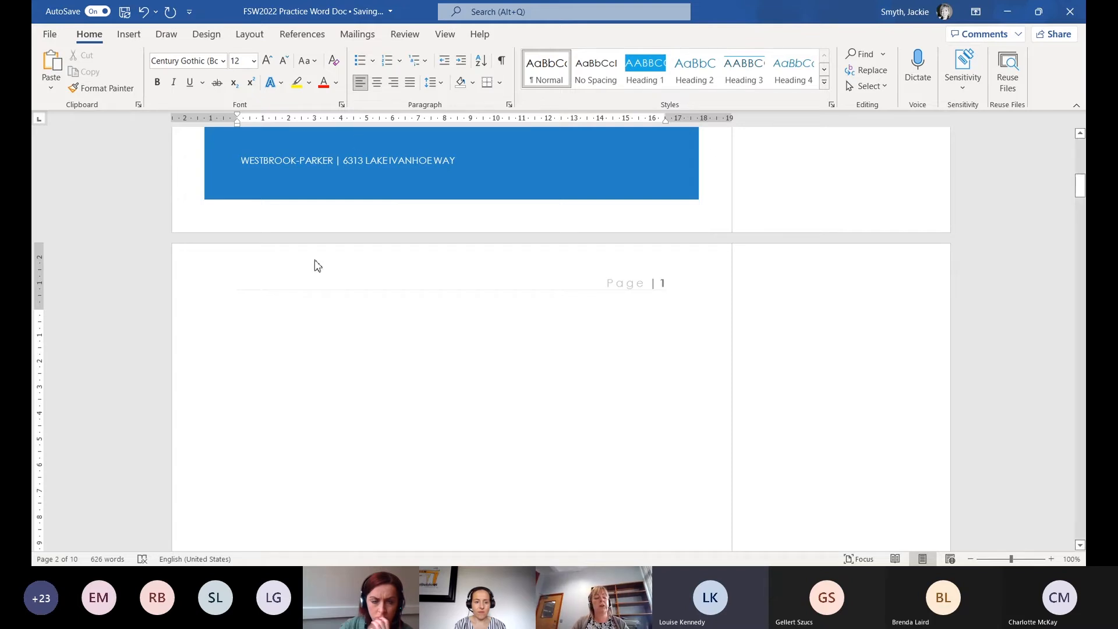
{"action": "left_click", "coordinate": [309, 40]}
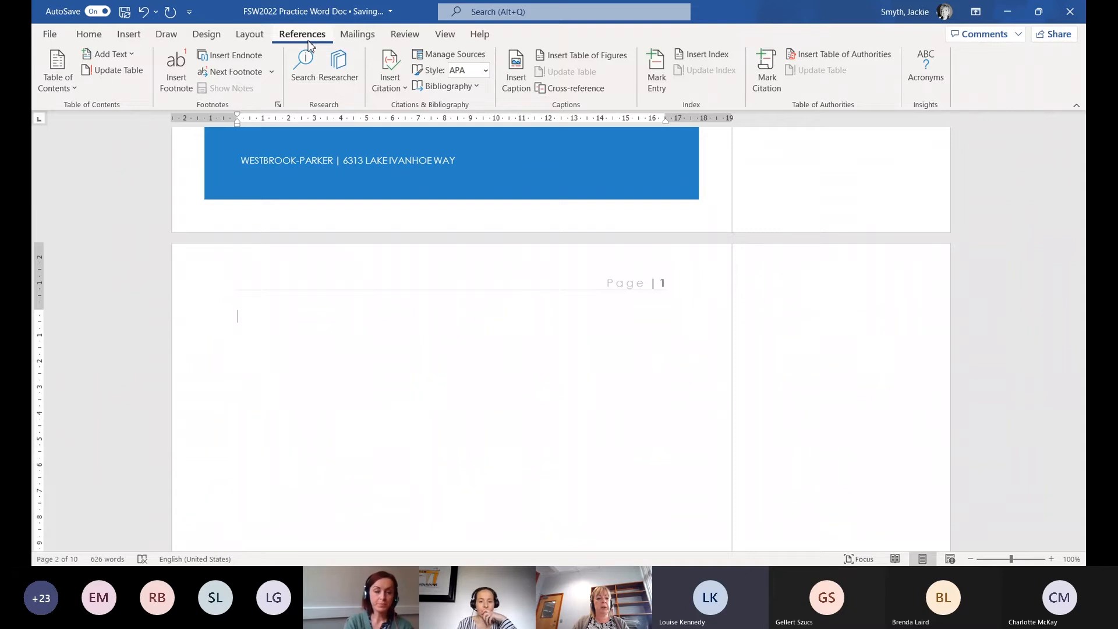
{"action": "left_click", "coordinate": [56, 87]}
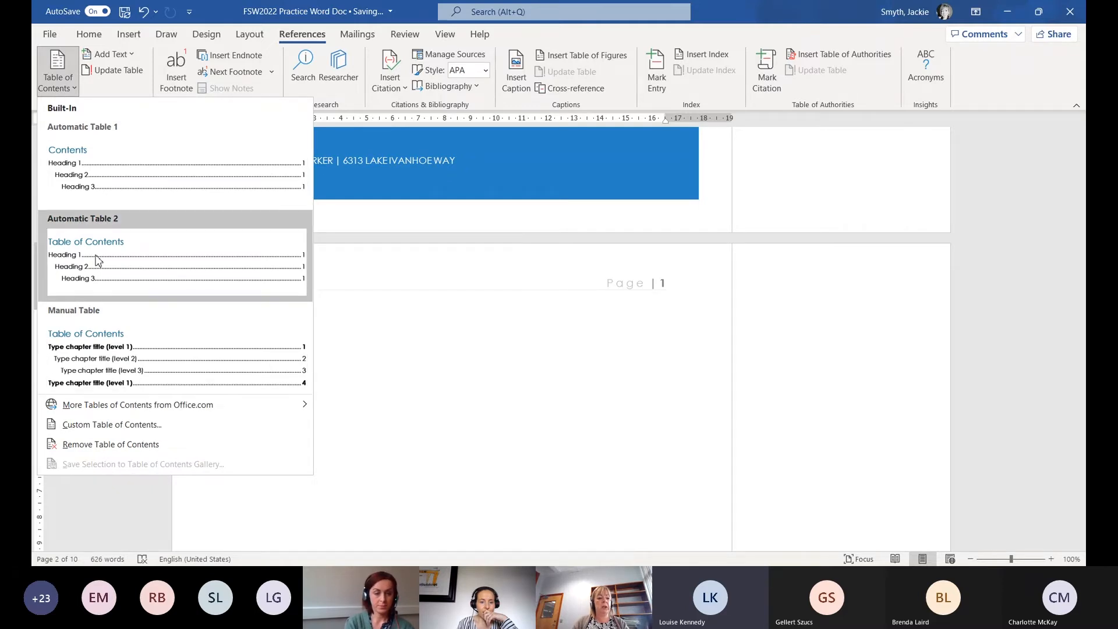
{"action": "left_click", "coordinate": [215, 253]}
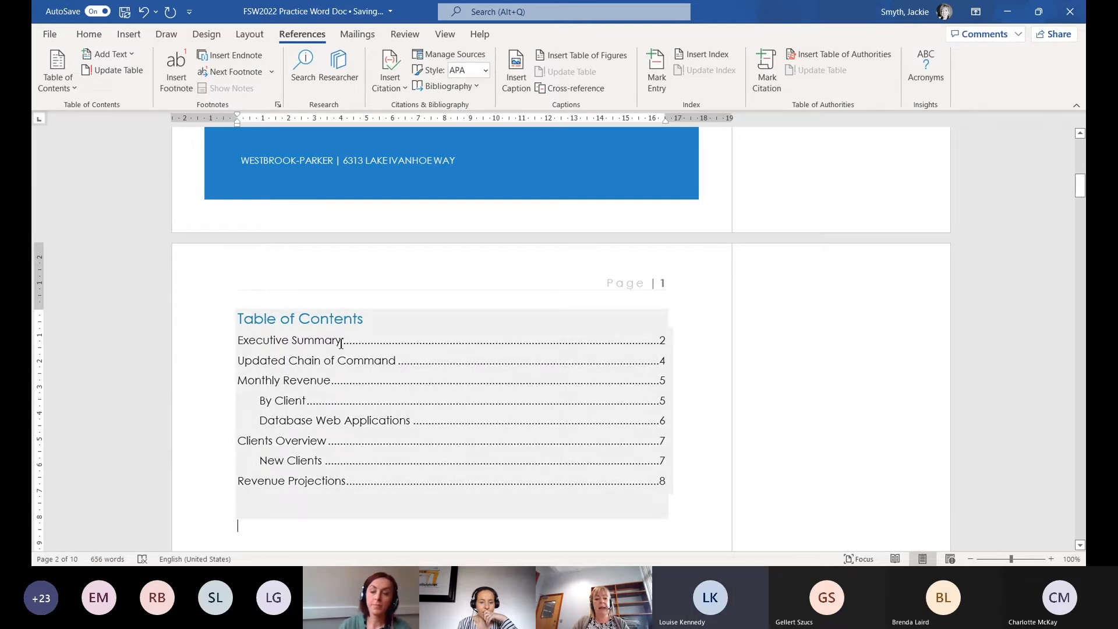
Compare the table of contents entries with the headings on the pages from Executive Summary to Updated Chain of Command
{"action": "scroll", "coordinate": [341, 345], "scroll_direction": "down", "scroll_amount": 2}
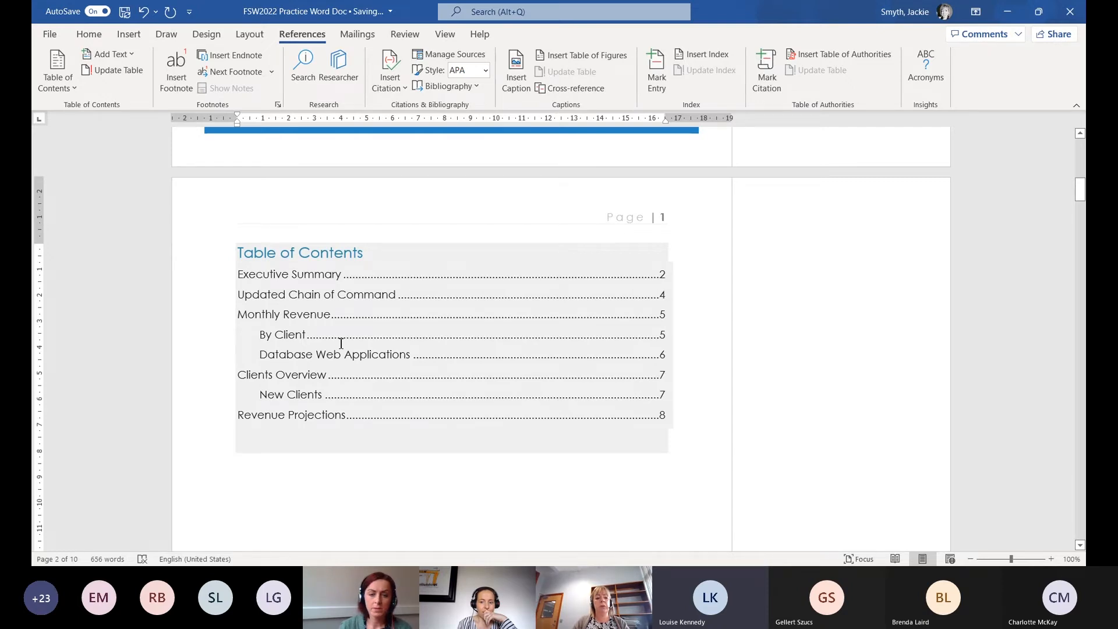
{"action": "scroll", "coordinate": [342, 344], "scroll_direction": "down", "scroll_amount": 3}
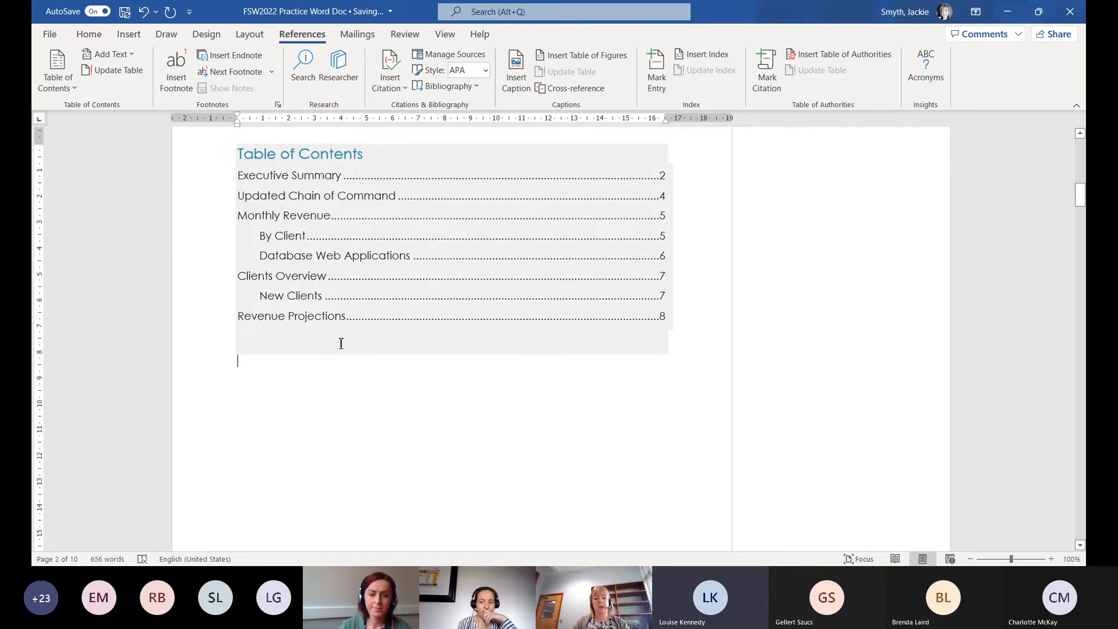
{"action": "scroll", "coordinate": [341, 344], "scroll_direction": "down", "scroll_amount": 15}
{"action": "scroll", "coordinate": [342, 345], "scroll_direction": "down", "scroll_amount": 10}
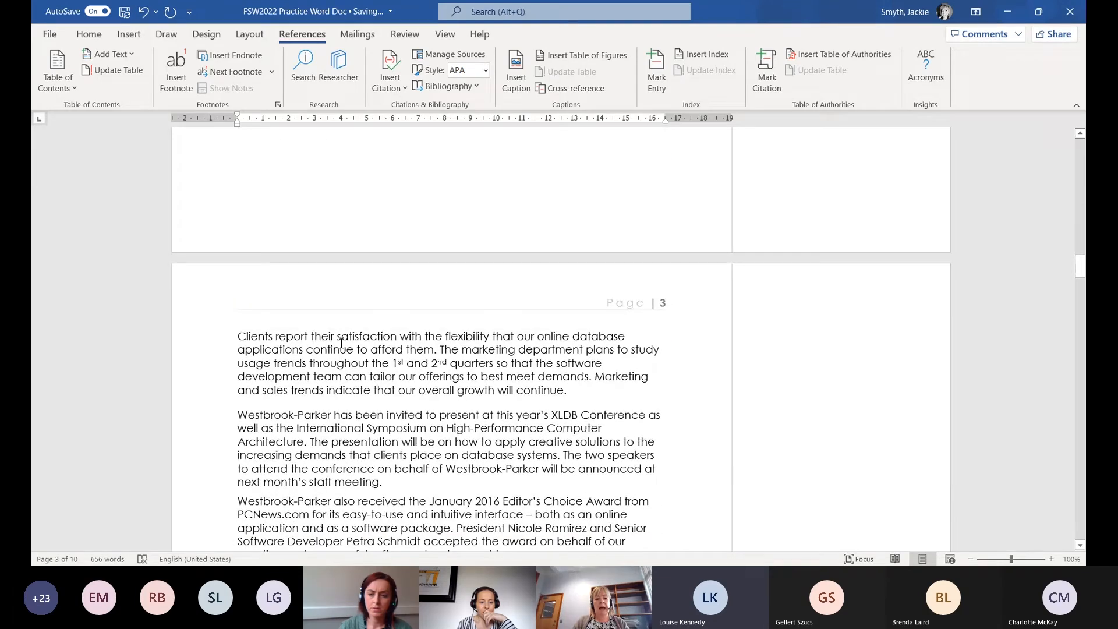
{"action": "scroll", "coordinate": [342, 344], "scroll_direction": "down", "scroll_amount": 16}
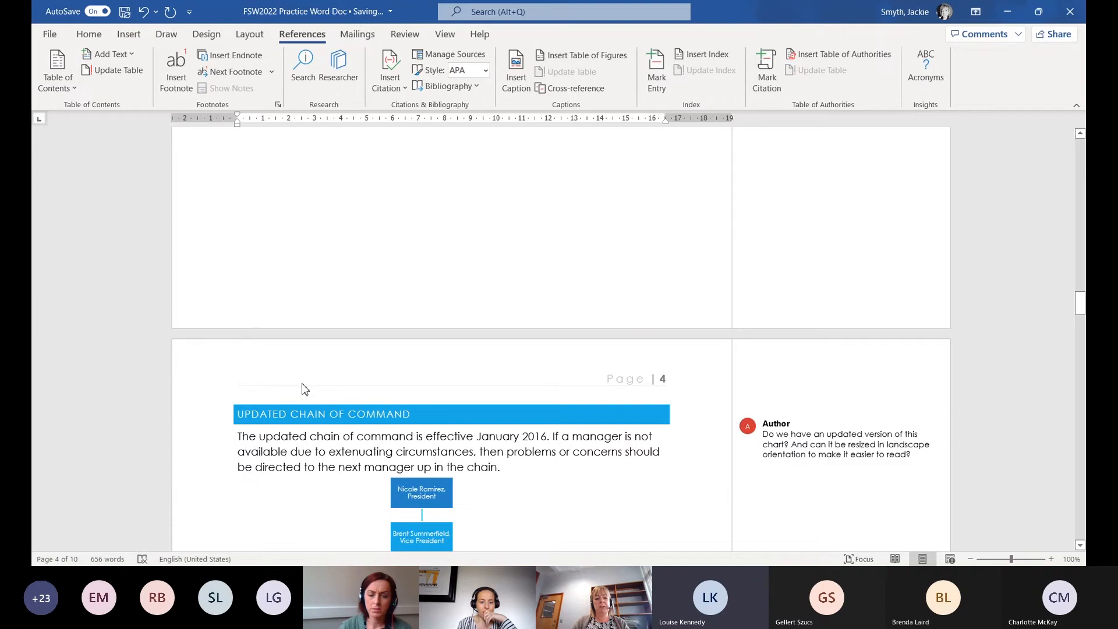
{"action": "scroll", "coordinate": [308, 384], "scroll_direction": "up", "scroll_amount": 12}
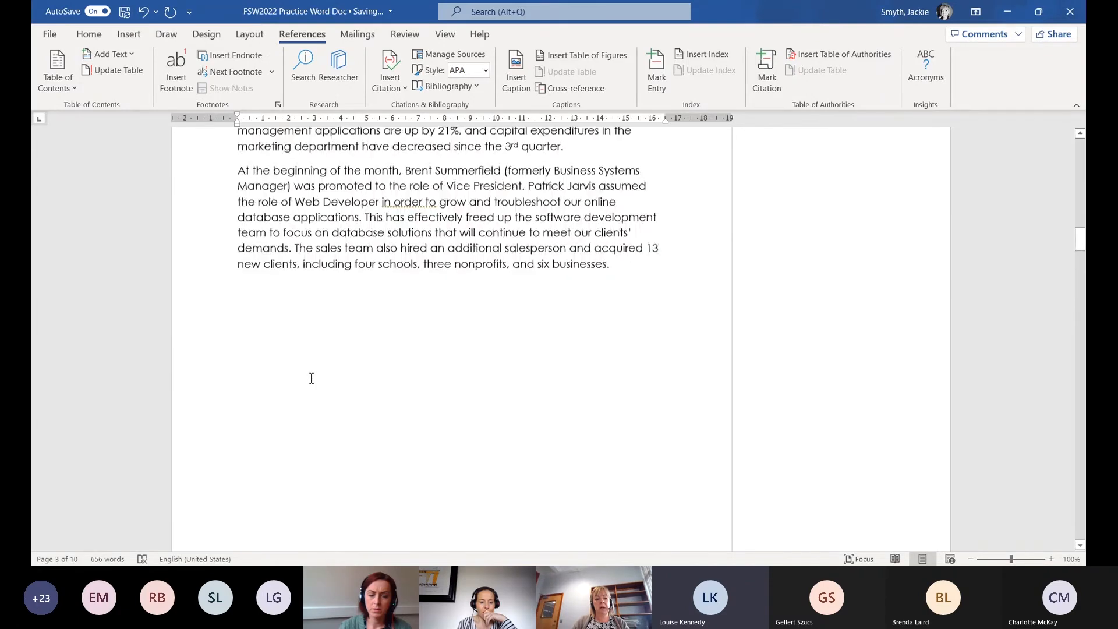
{"action": "scroll", "coordinate": [312, 378], "scroll_direction": "up", "scroll_amount": 7}
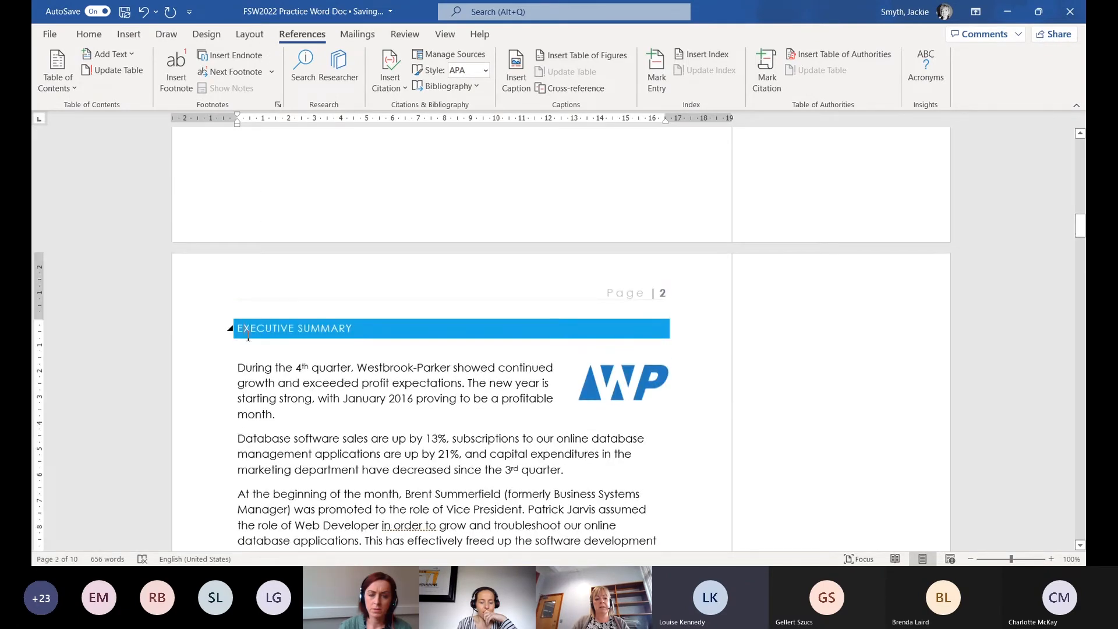
Reapply the Heading 1 style to the Executive Summary heading and check the entries in the table of contents
{"action": "left_click", "coordinate": [89, 34]}
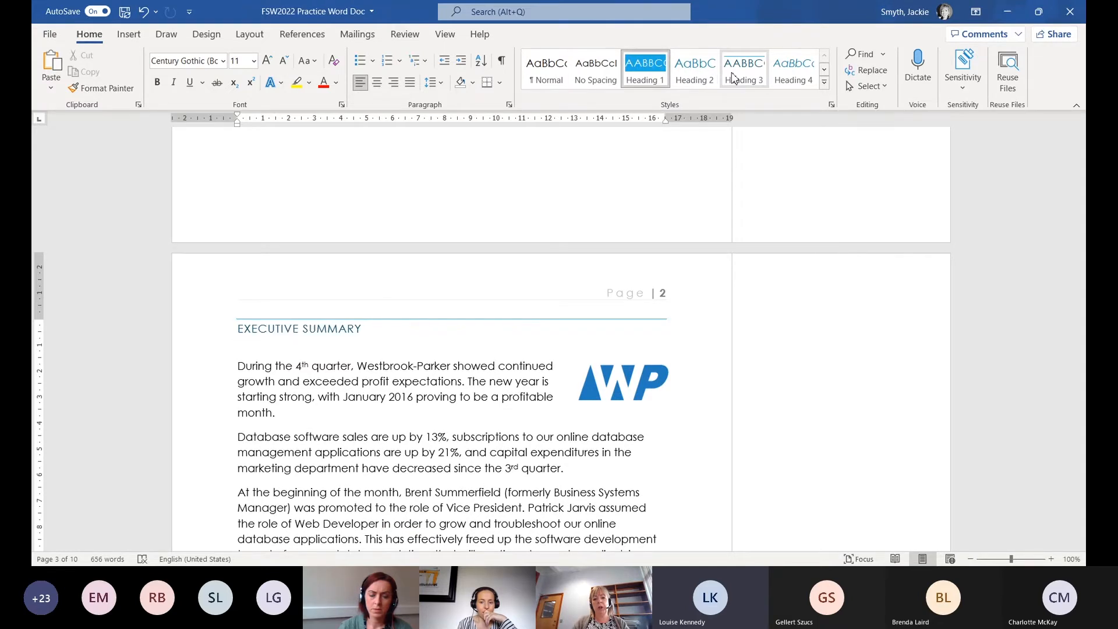
{"action": "left_click", "coordinate": [639, 87]}
{"action": "scroll", "coordinate": [332, 326], "scroll_direction": "up", "scroll_amount": 10}
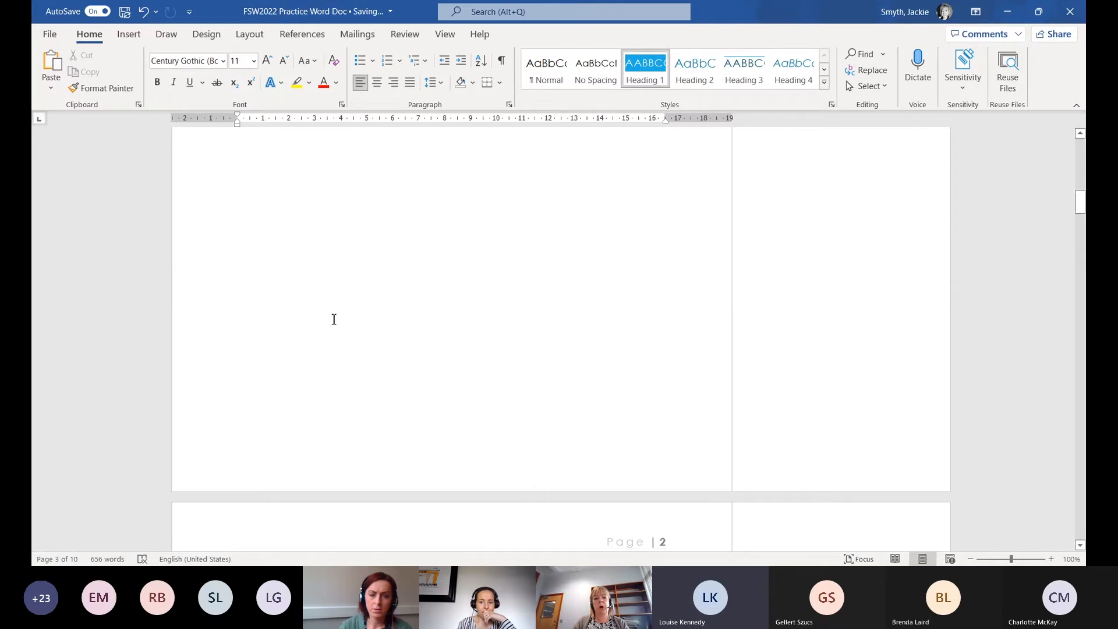
{"action": "scroll", "coordinate": [302, 256], "scroll_direction": "up", "scroll_amount": 2}
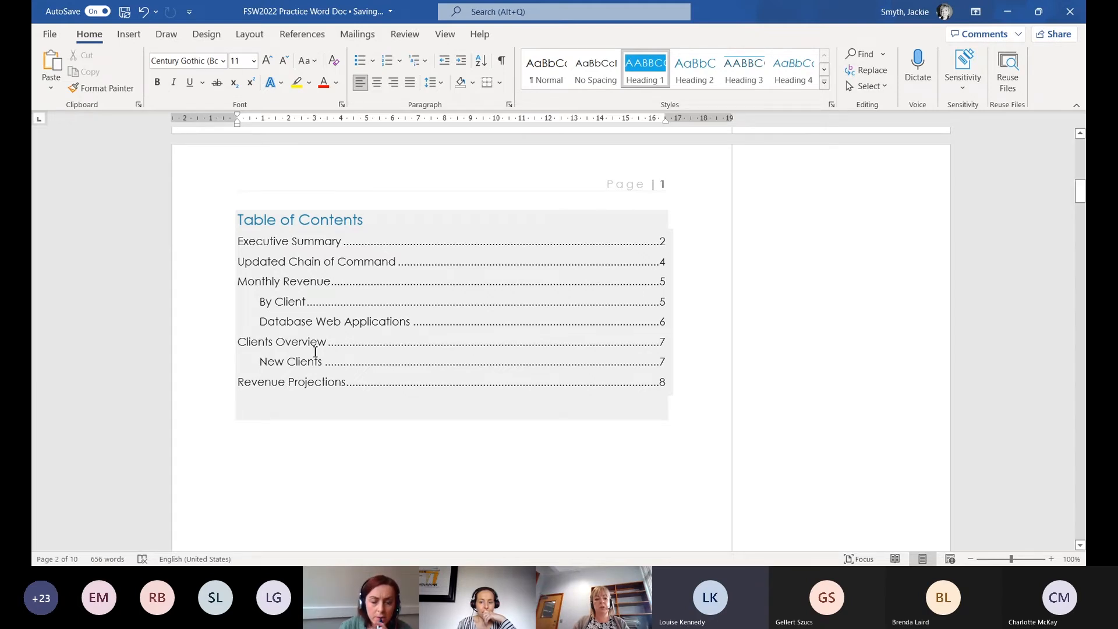
Add a "Company News" line above the paragraph starting "Clients report their satisfaction" on page 3 and style it as Heading 1
{"action": "scroll", "coordinate": [314, 350], "scroll_direction": "down", "scroll_amount": 20}
{"action": "scroll", "coordinate": [341, 383], "scroll_direction": "down", "scroll_amount": 15}
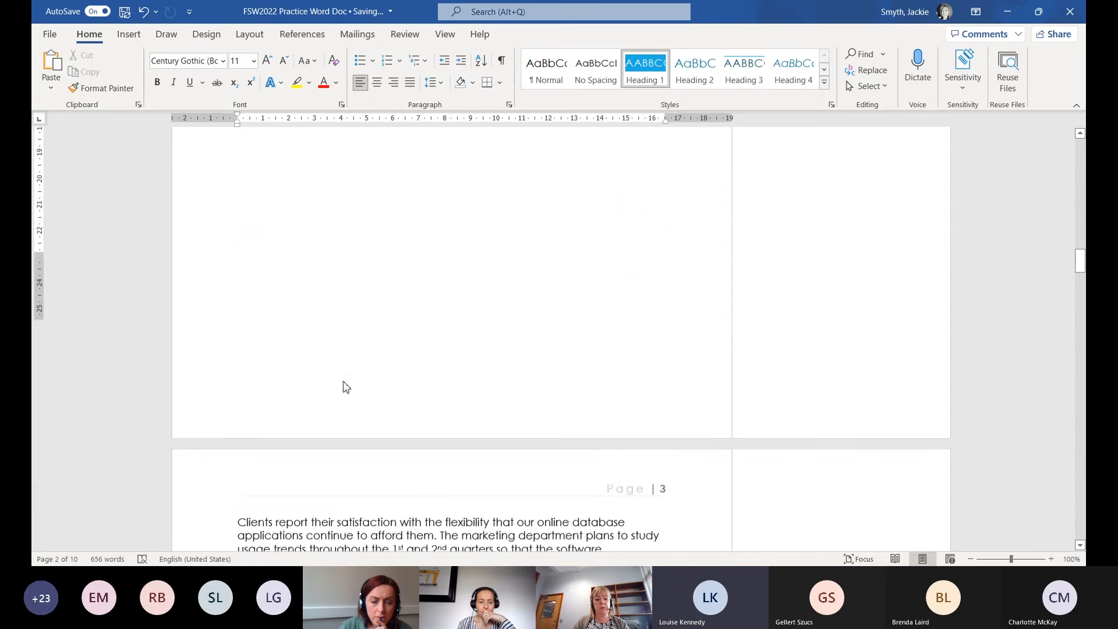
{"action": "left_click", "coordinate": [240, 402]}
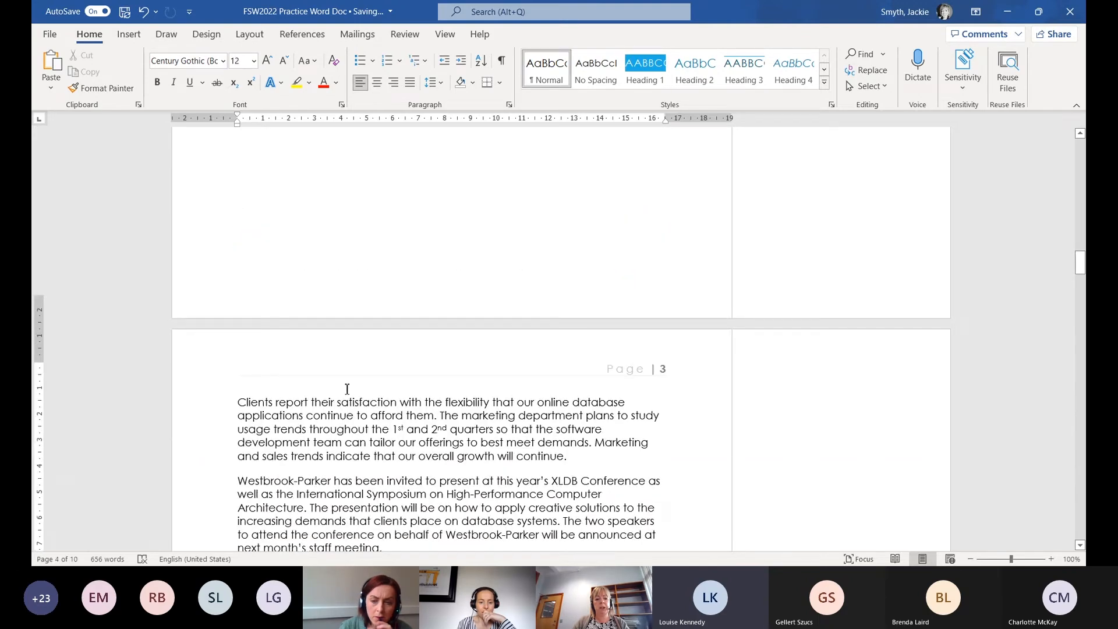
{"action": "scroll", "coordinate": [408, 350], "scroll_direction": "down", "scroll_amount": 2}
{"action": "key", "text": "Return"}
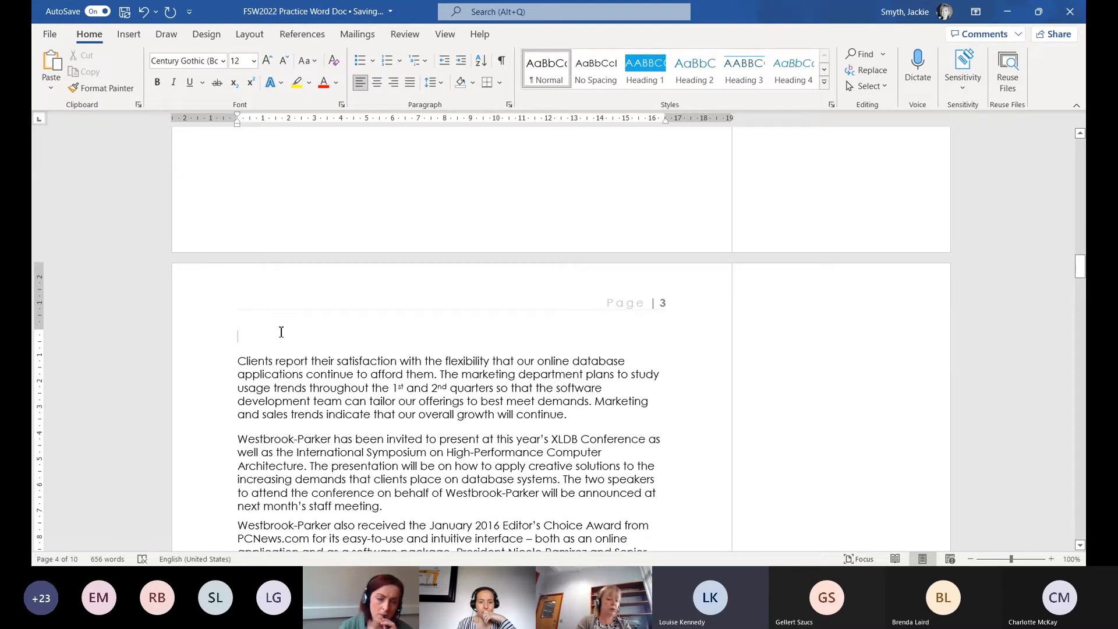
{"action": "type", "text": "Company News"}
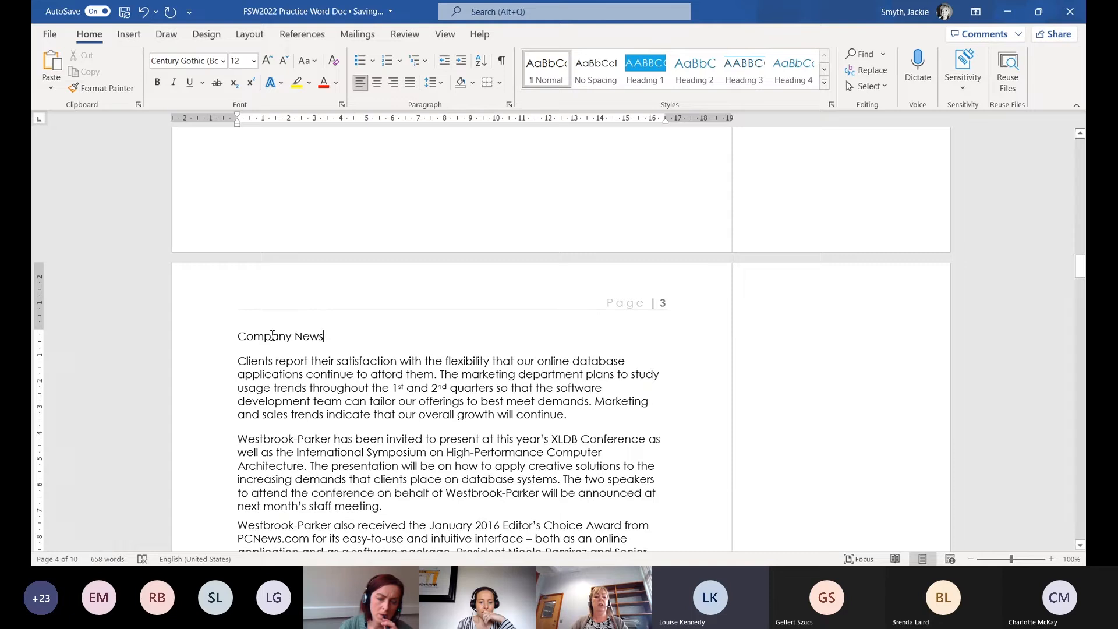
{"action": "left_click", "coordinate": [219, 336]}
{"action": "left_click", "coordinate": [635, 74]}
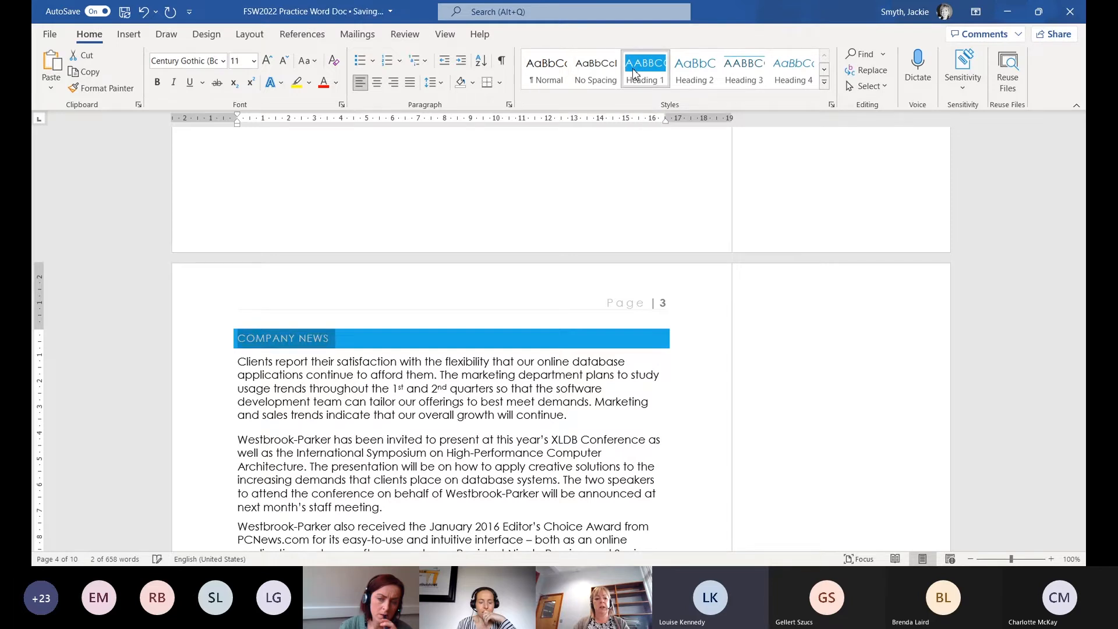
{"action": "scroll", "coordinate": [483, 343], "scroll_direction": "up", "scroll_amount": 20}
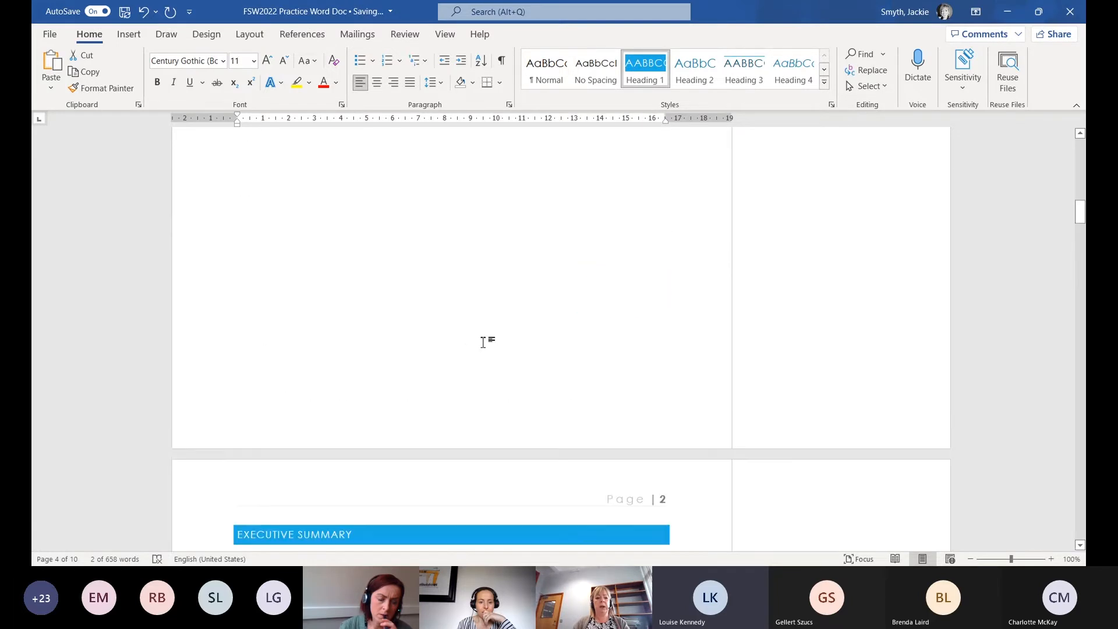
{"action": "scroll", "coordinate": [483, 343], "scroll_direction": "up", "scroll_amount": 4}
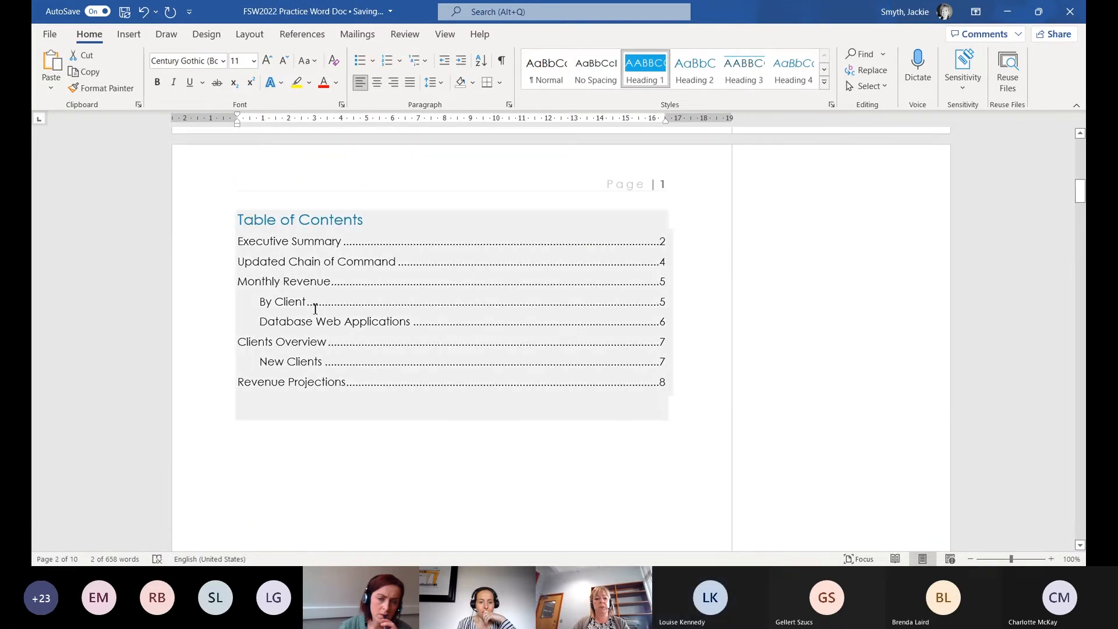
Update the entire table of contents so that it includes all current headings
{"action": "left_click", "coordinate": [317, 226]}
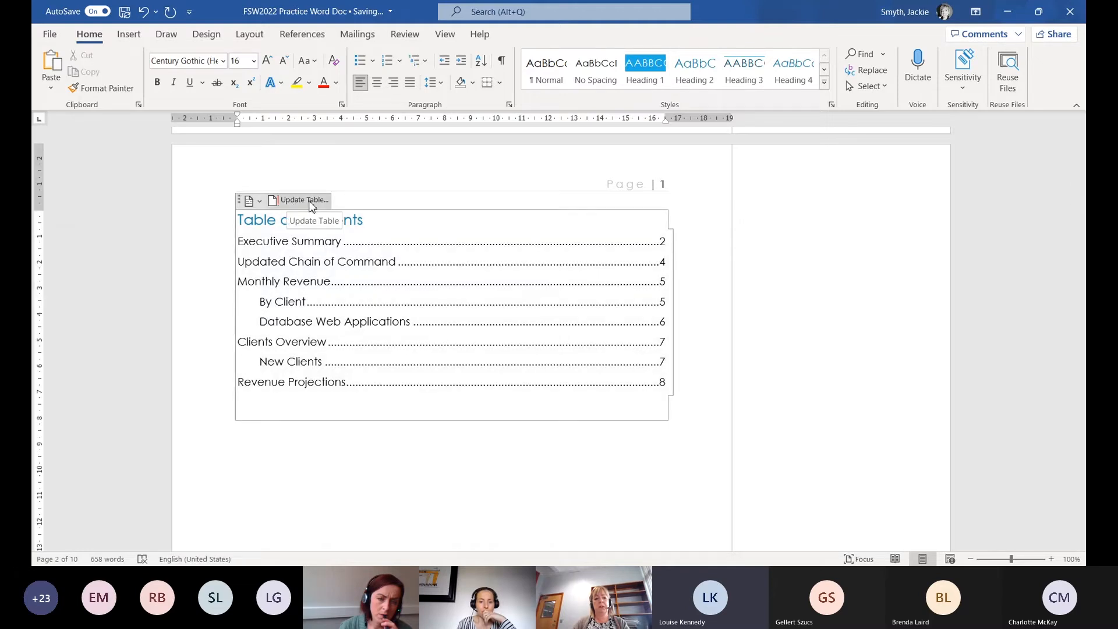
{"action": "left_click", "coordinate": [311, 201]}
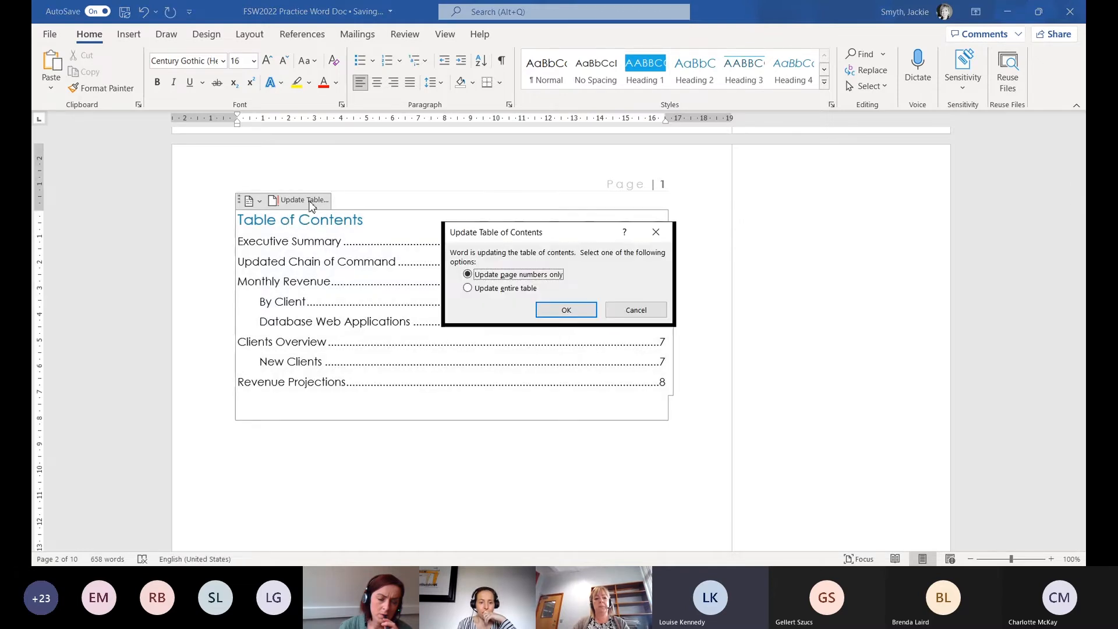
{"action": "left_click", "coordinate": [473, 288]}
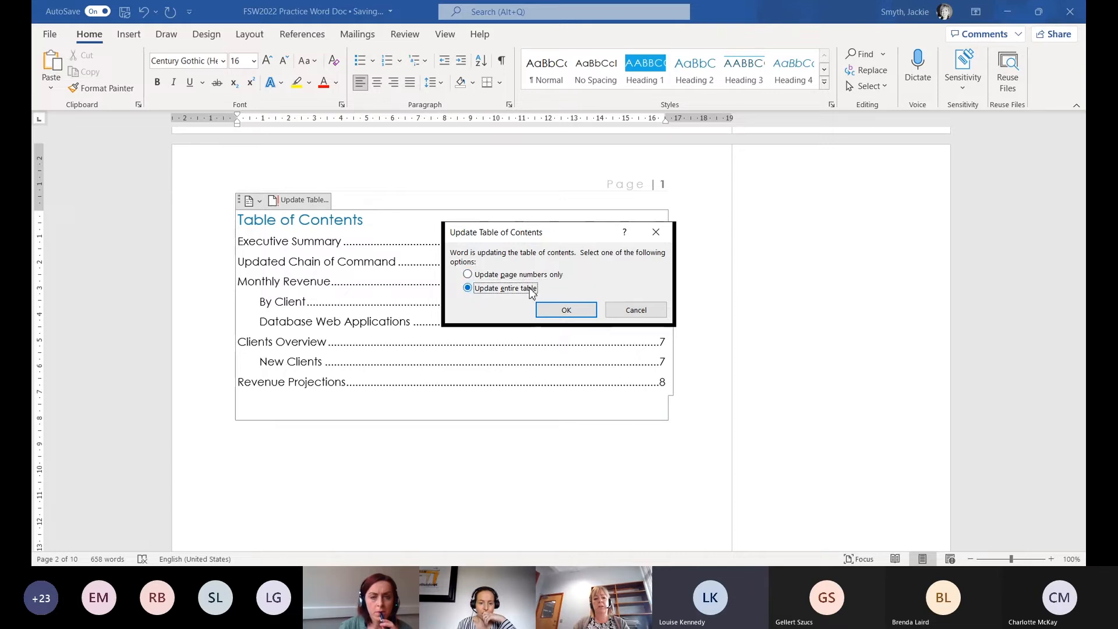
{"action": "left_click", "coordinate": [575, 310]}
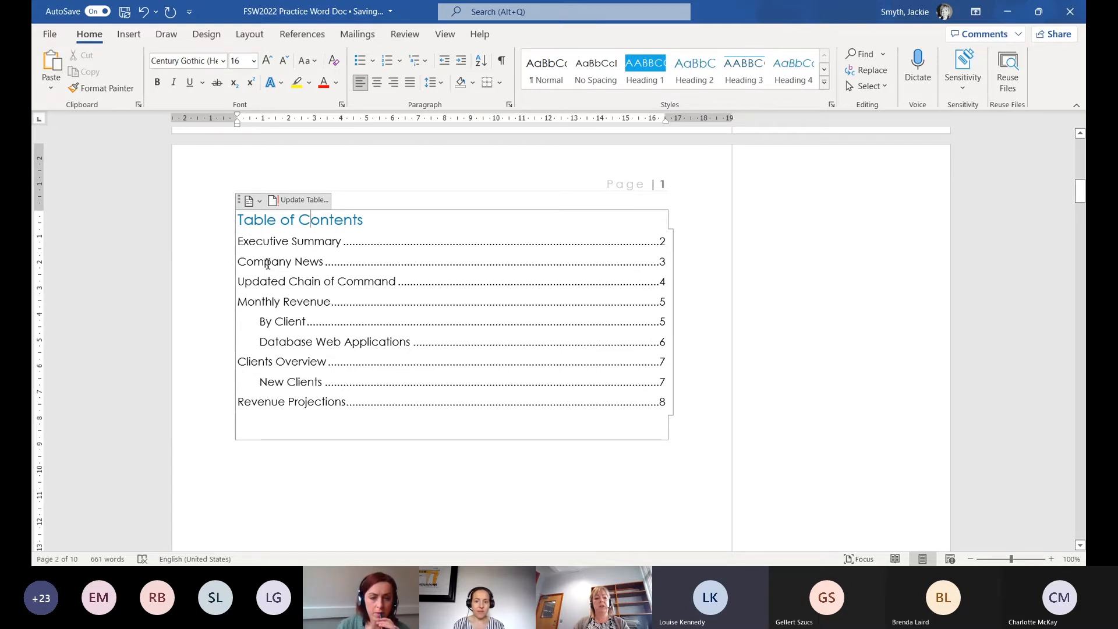
Follow the Clients Overview link from the table of contents to its section, and return to the contents page
{"action": "left_click", "coordinate": [260, 367], "text": "ctrl"}
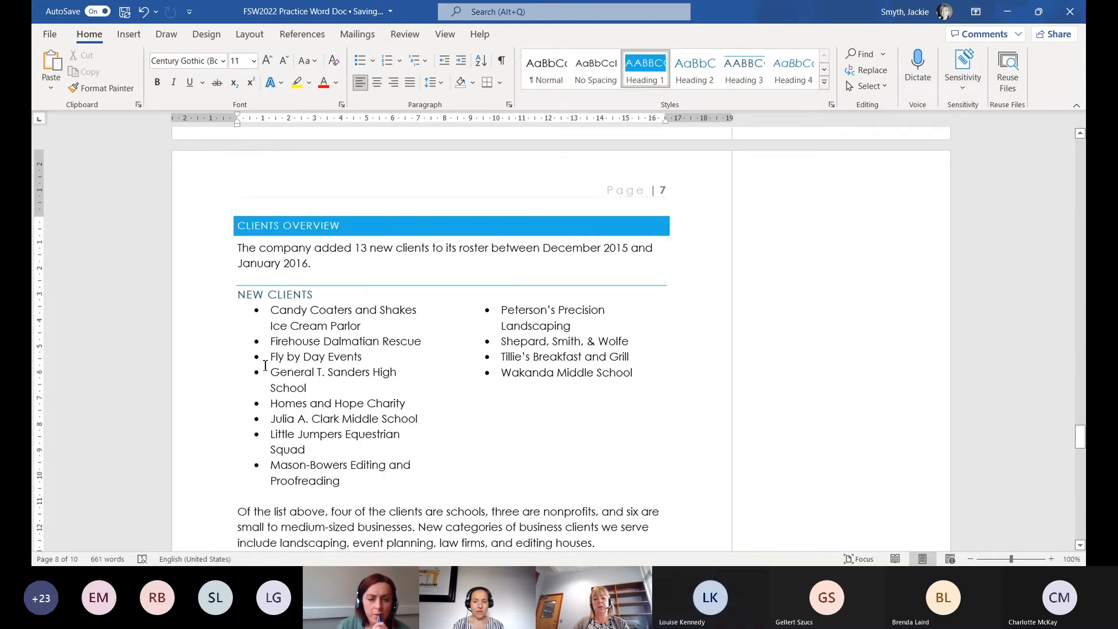
{"action": "key", "text": "ctrl+Home"}
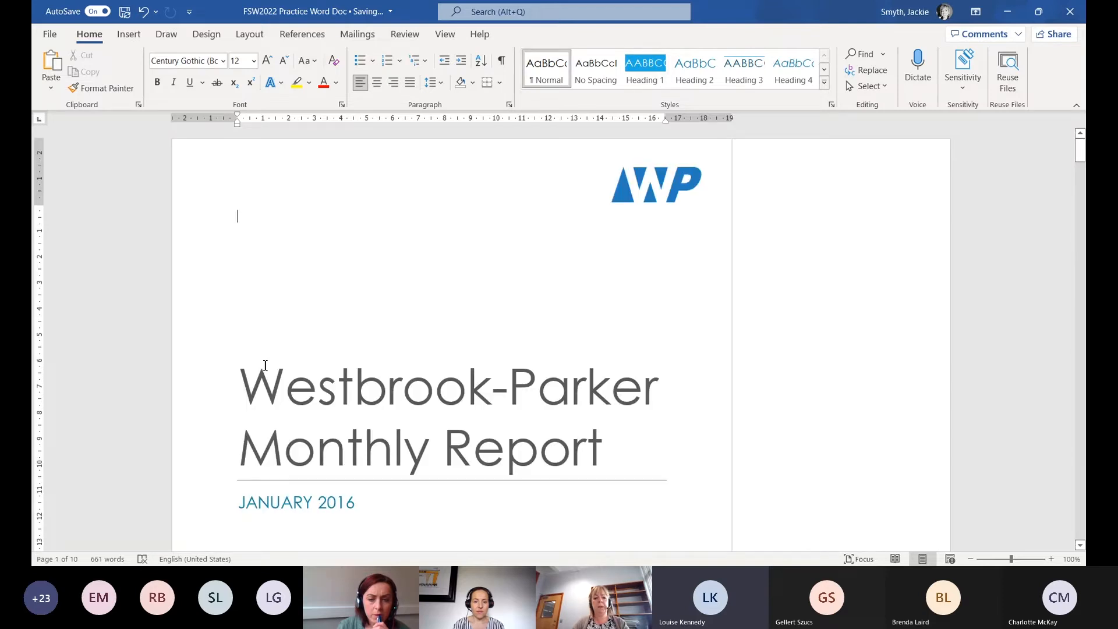
{"action": "scroll", "coordinate": [400, 342], "scroll_direction": "down", "scroll_amount": 10}
{"action": "scroll", "coordinate": [399, 339], "scroll_direction": "down", "scroll_amount": 3}
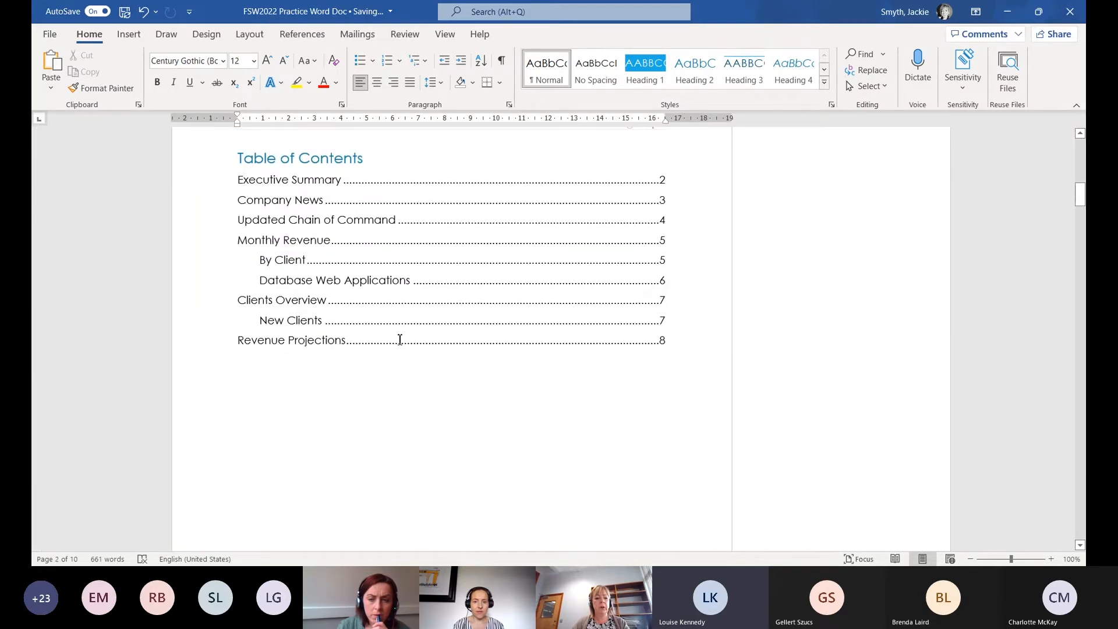
{"action": "left_click", "coordinate": [411, 333]}
{"action": "left_click", "coordinate": [494, 401]}
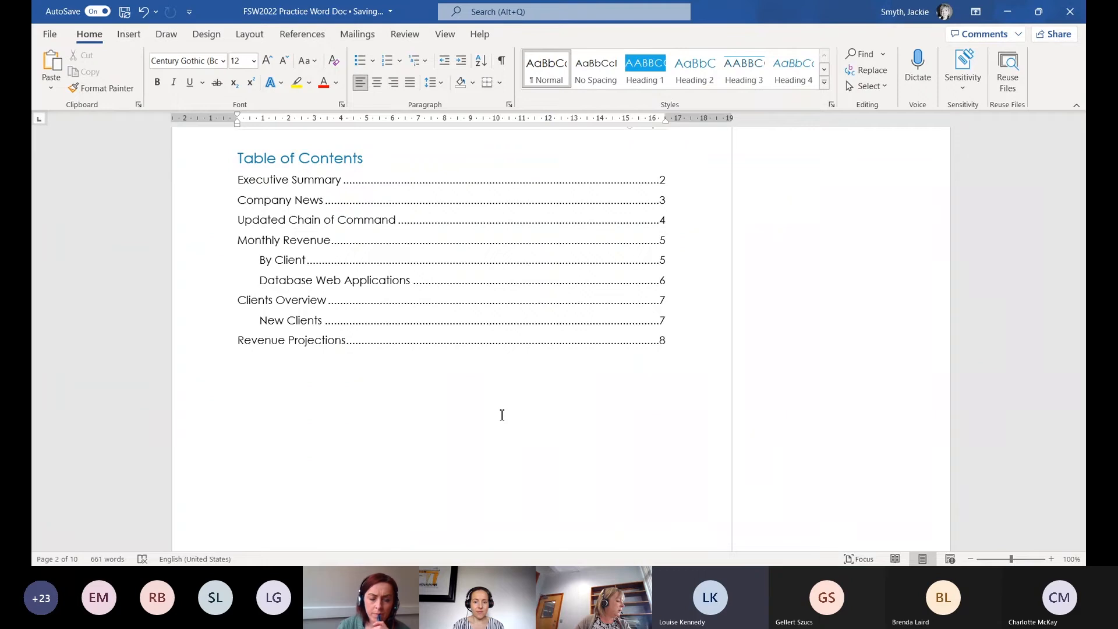
Insert the caption "Table 1 - Client Table" below the By Client table in the Monthly Revenue section
{"action": "scroll", "coordinate": [582, 411], "scroll_direction": "down", "scroll_amount": 10}
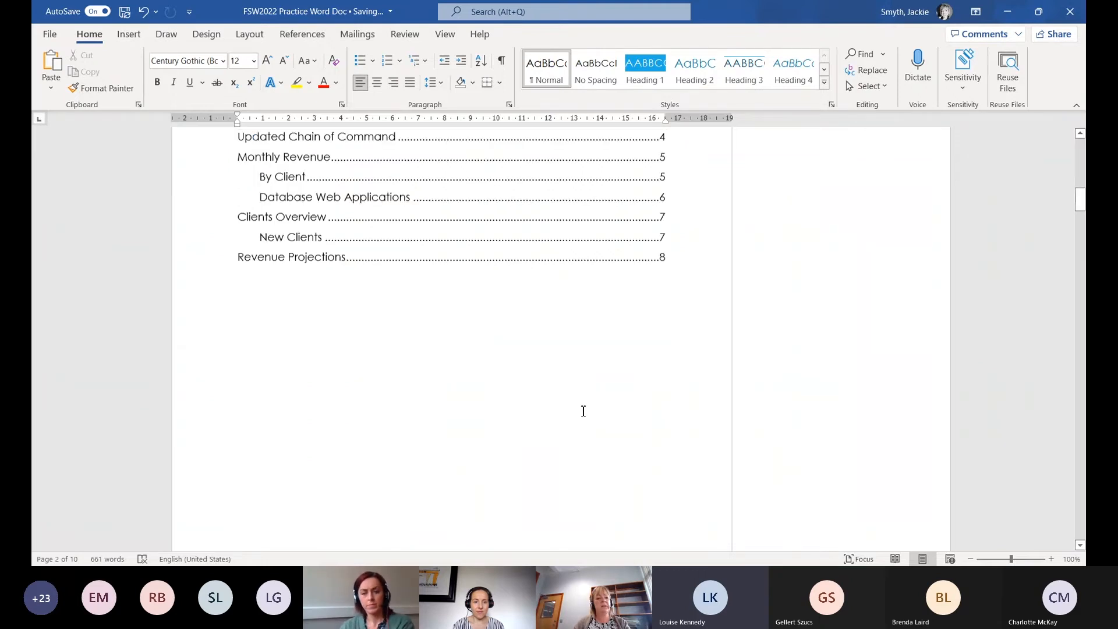
{"action": "scroll", "coordinate": [580, 371], "scroll_direction": "down", "scroll_amount": 10}
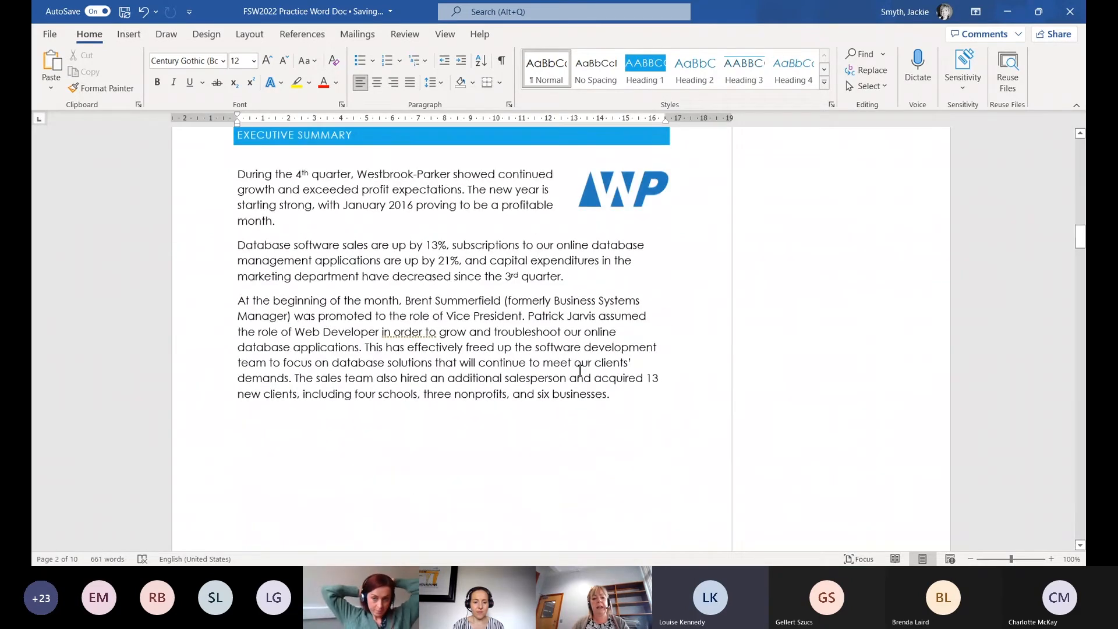
{"action": "scroll", "coordinate": [580, 370], "scroll_direction": "down", "scroll_amount": 10}
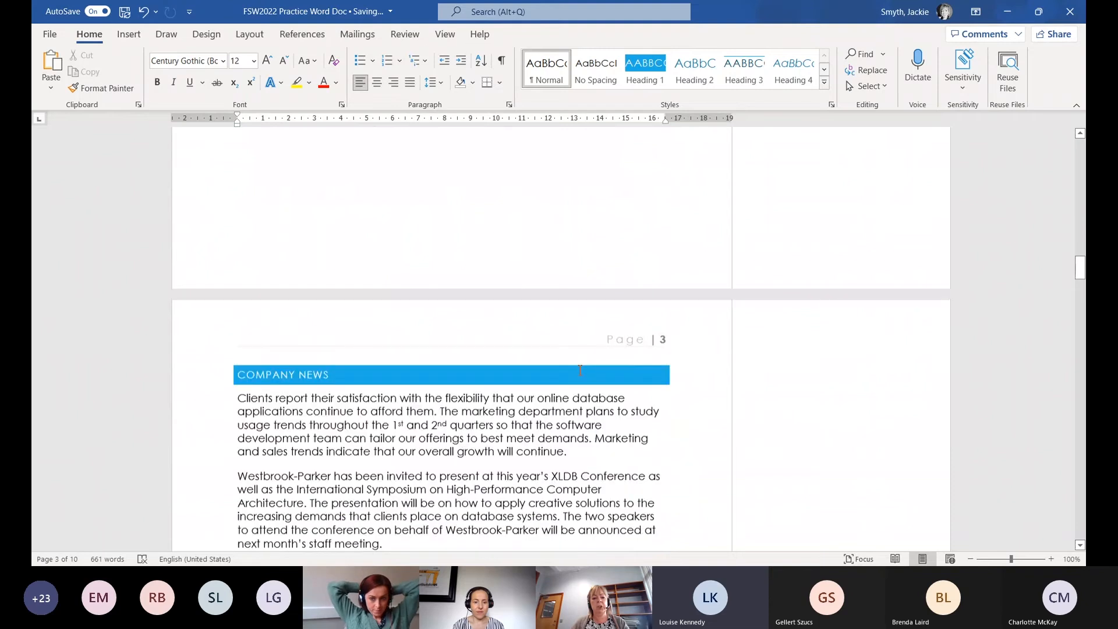
{"action": "scroll", "coordinate": [580, 370], "scroll_direction": "down", "scroll_amount": 10}
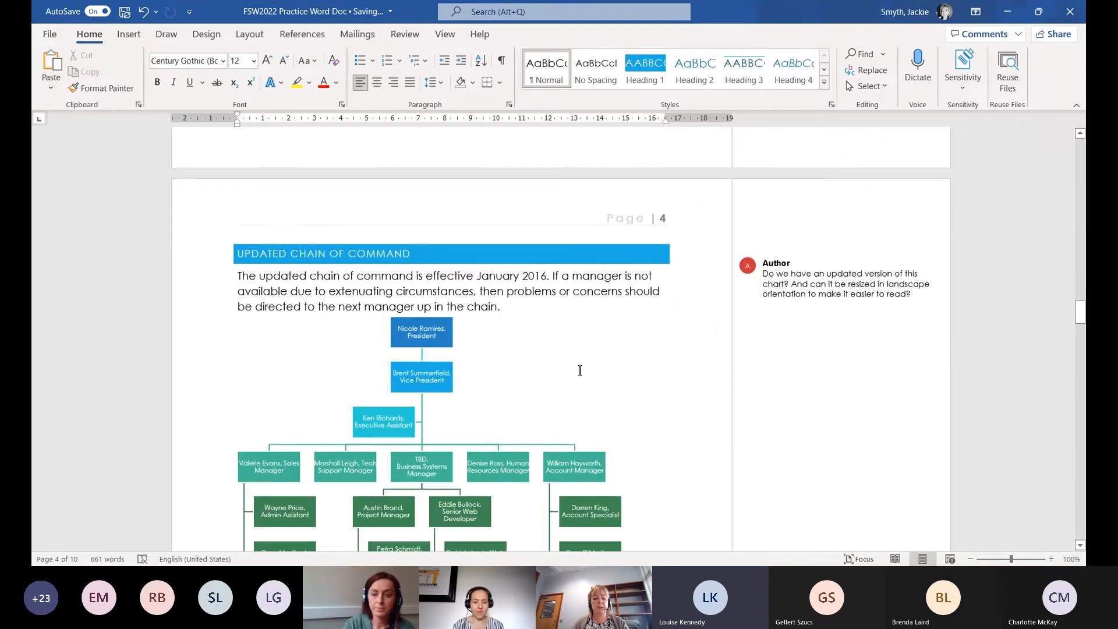
{"action": "scroll", "coordinate": [580, 370], "scroll_direction": "down", "scroll_amount": 5}
{"action": "scroll", "coordinate": [671, 376], "scroll_direction": "down", "scroll_amount": 5}
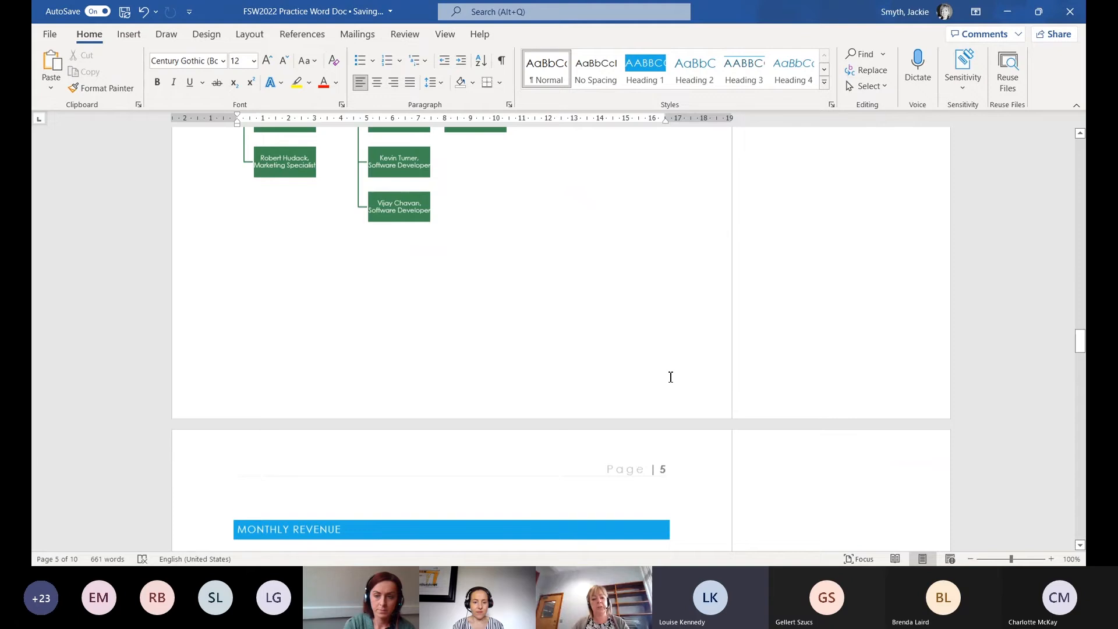
{"action": "scroll", "coordinate": [671, 377], "scroll_direction": "down", "scroll_amount": 5}
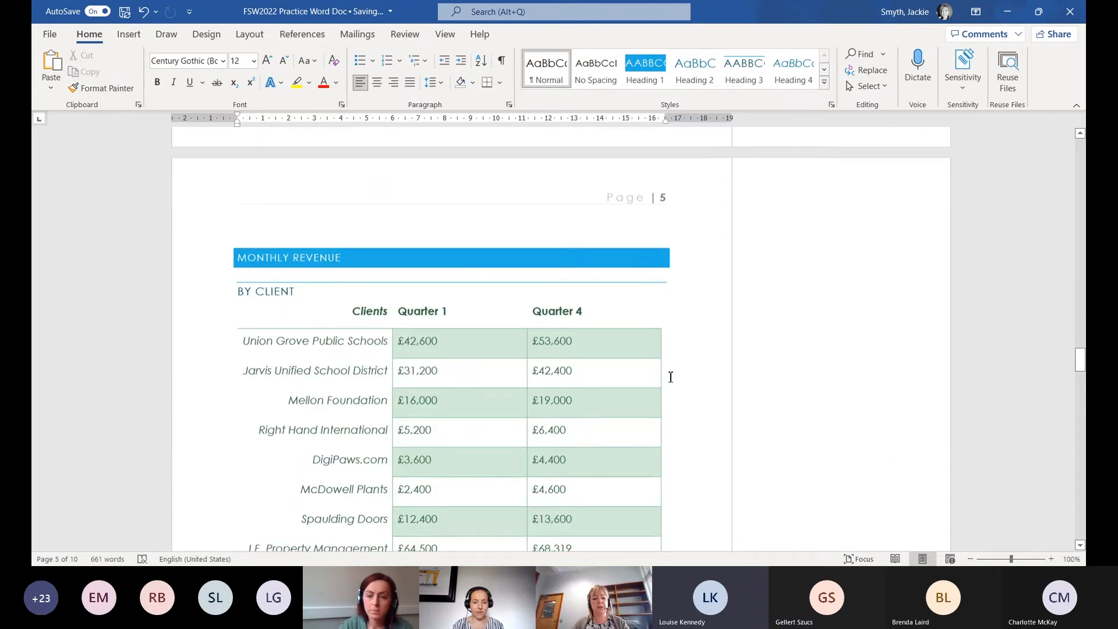
{"action": "scroll", "coordinate": [671, 377], "scroll_direction": "up", "scroll_amount": 2}
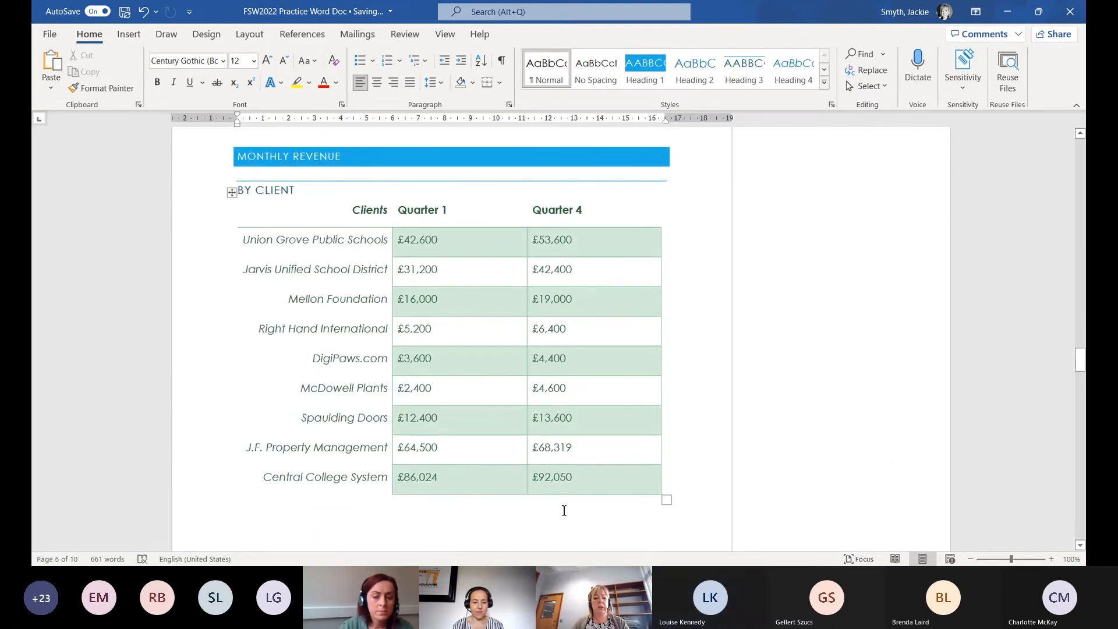
{"action": "left_click", "coordinate": [709, 479]}
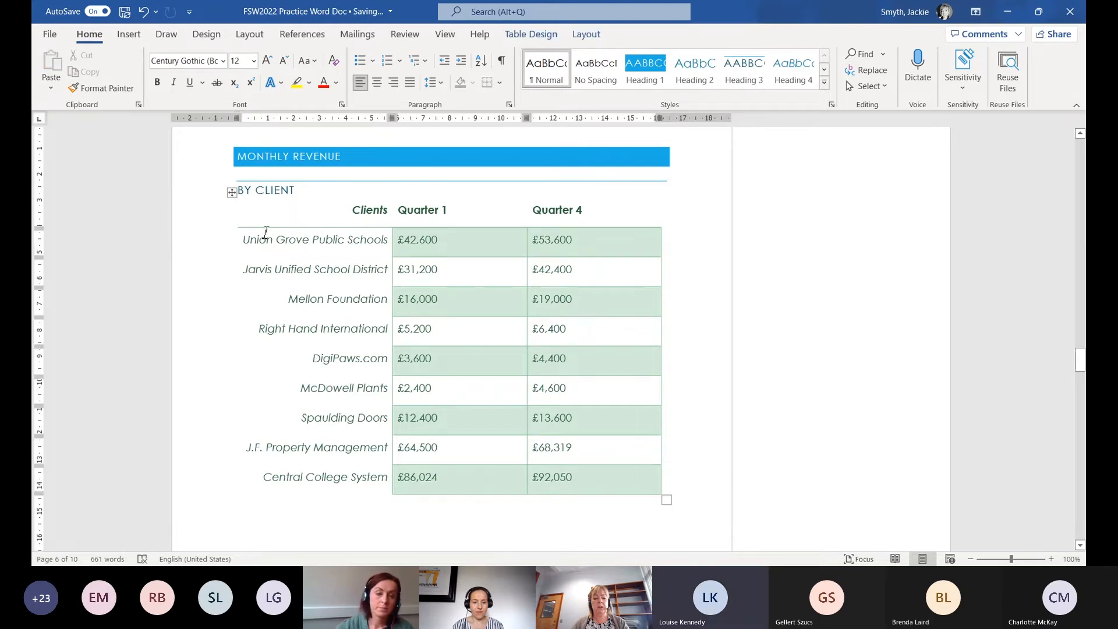
{"action": "left_click", "coordinate": [232, 192]}
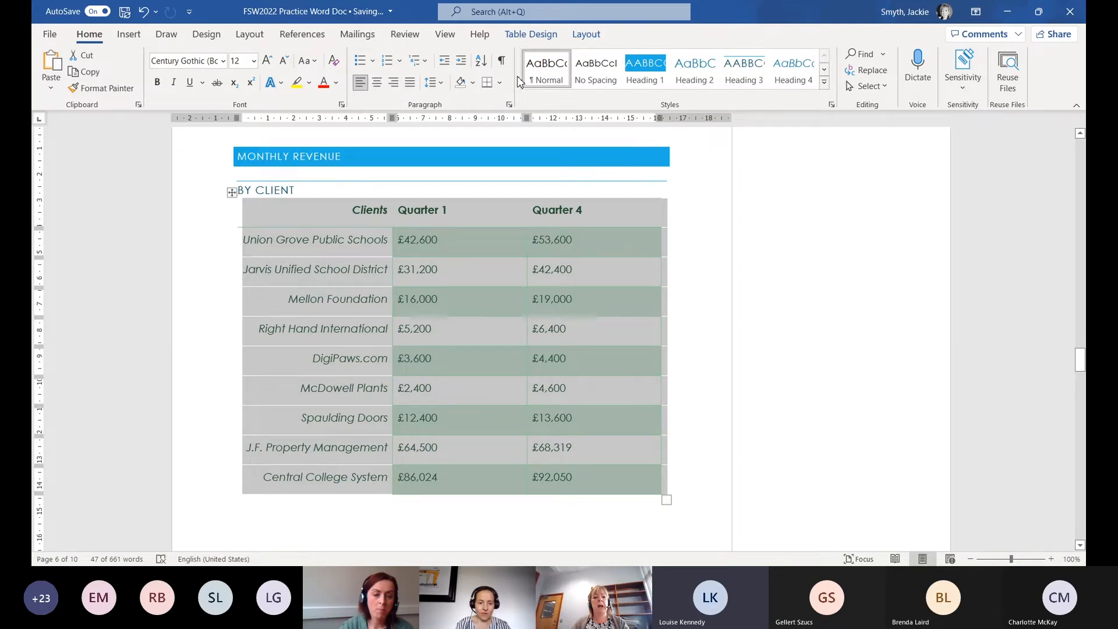
{"action": "left_click", "coordinate": [310, 39]}
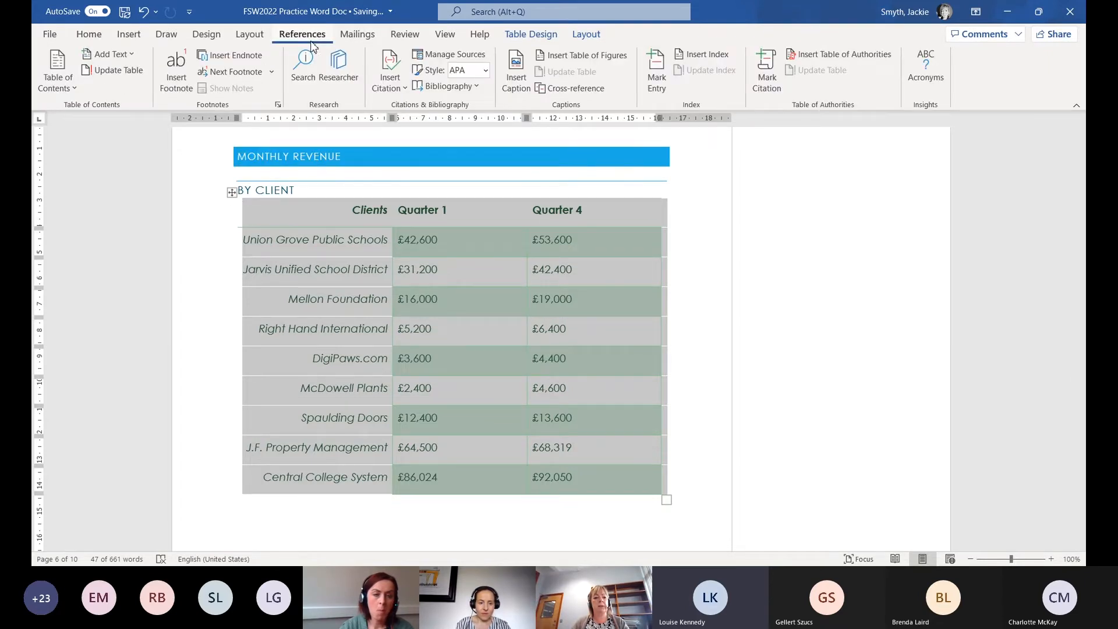
{"action": "left_click", "coordinate": [514, 85]}
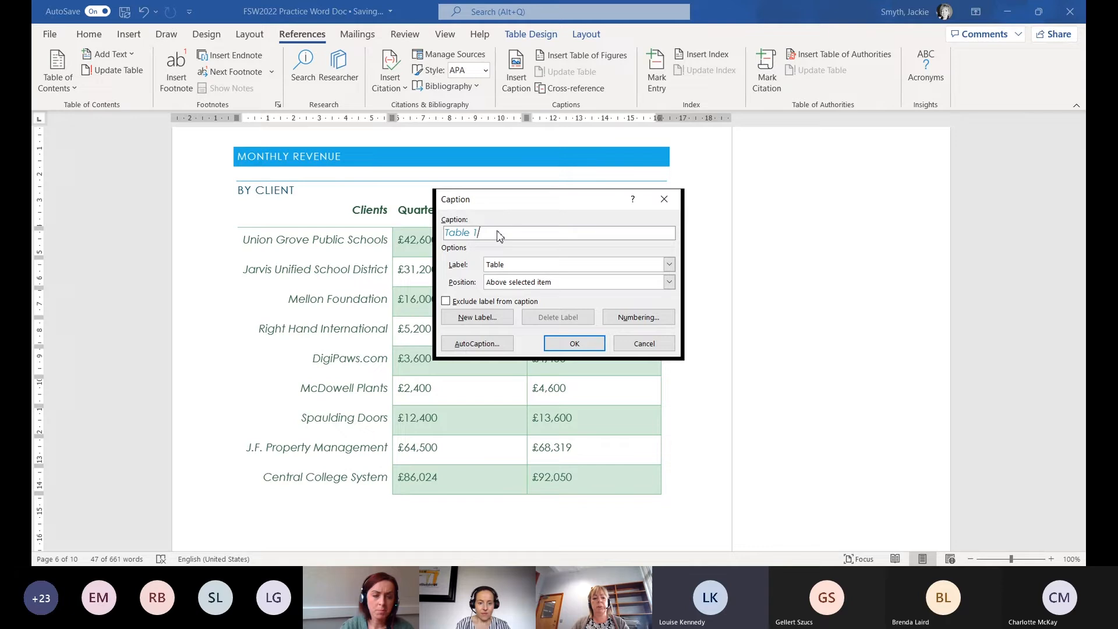
{"action": "type", "text": "- "}
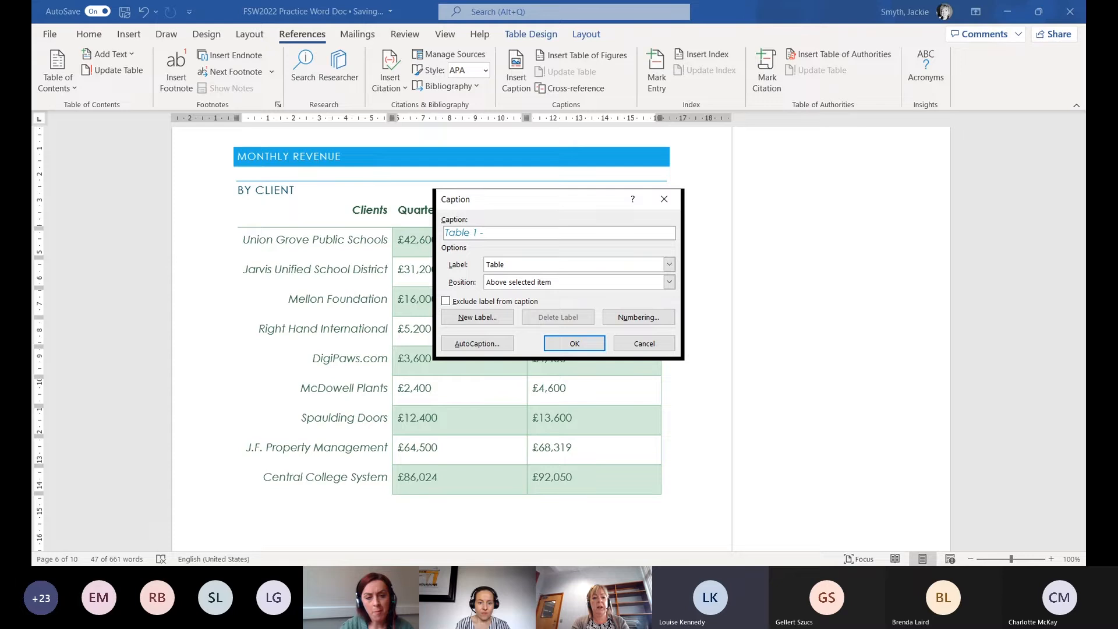
{"action": "type", "text": "Client Table"}
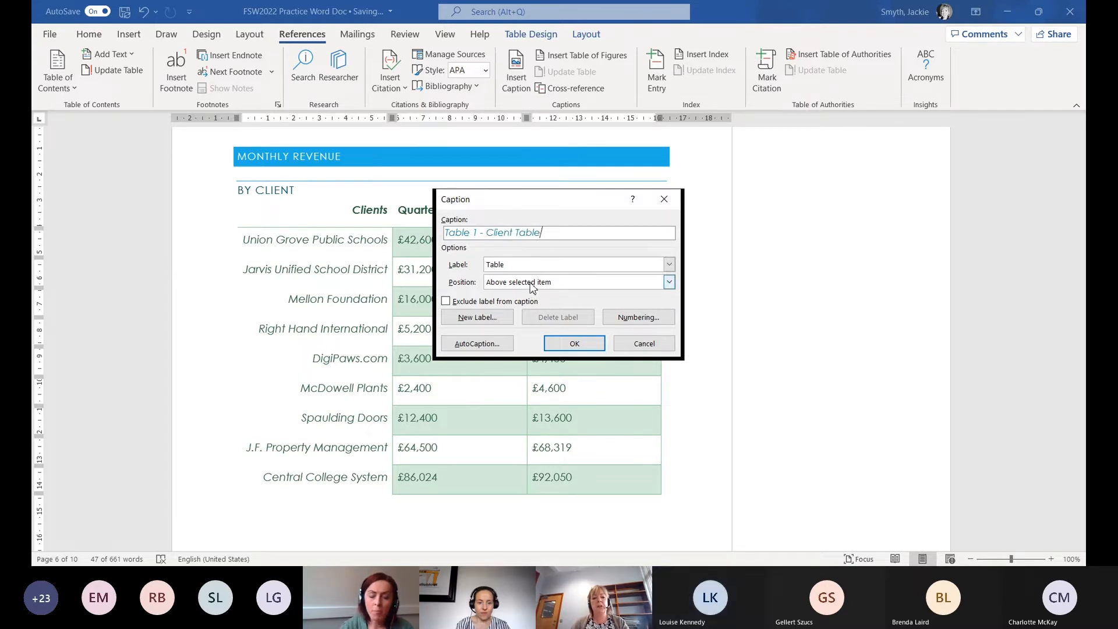
{"action": "left_click", "coordinate": [669, 282]}
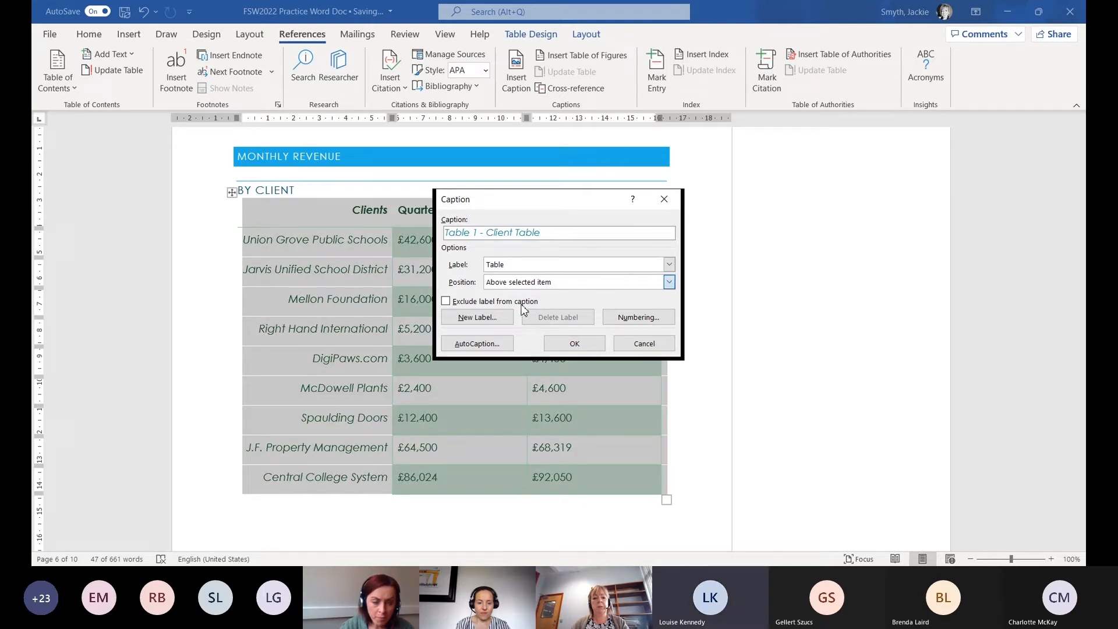
{"action": "key", "text": "Down"}
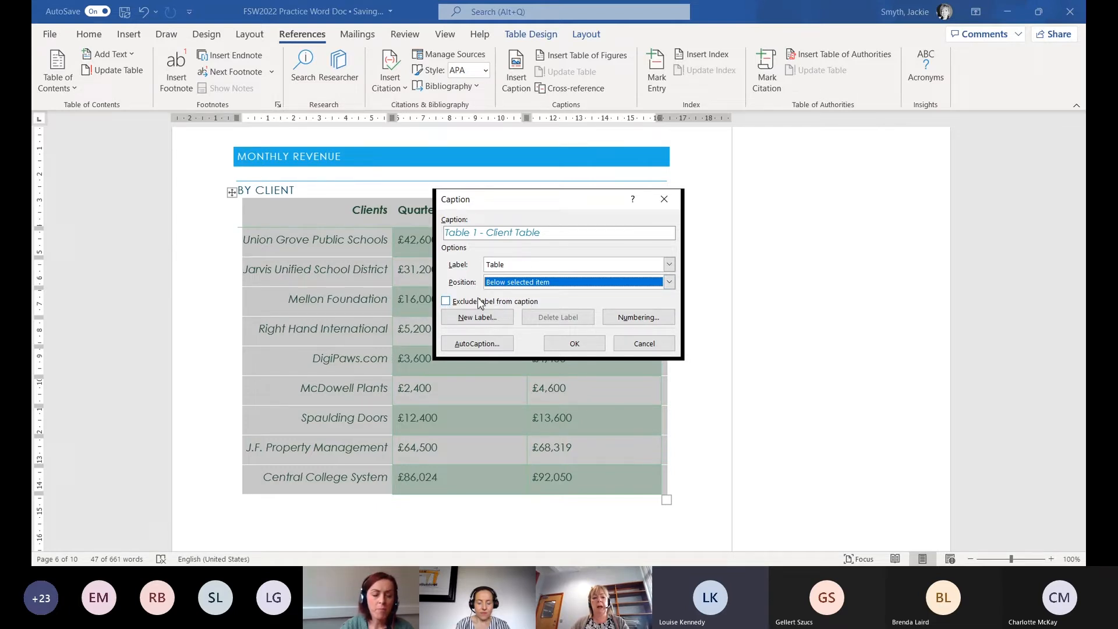
{"action": "left_click", "coordinate": [574, 344]}
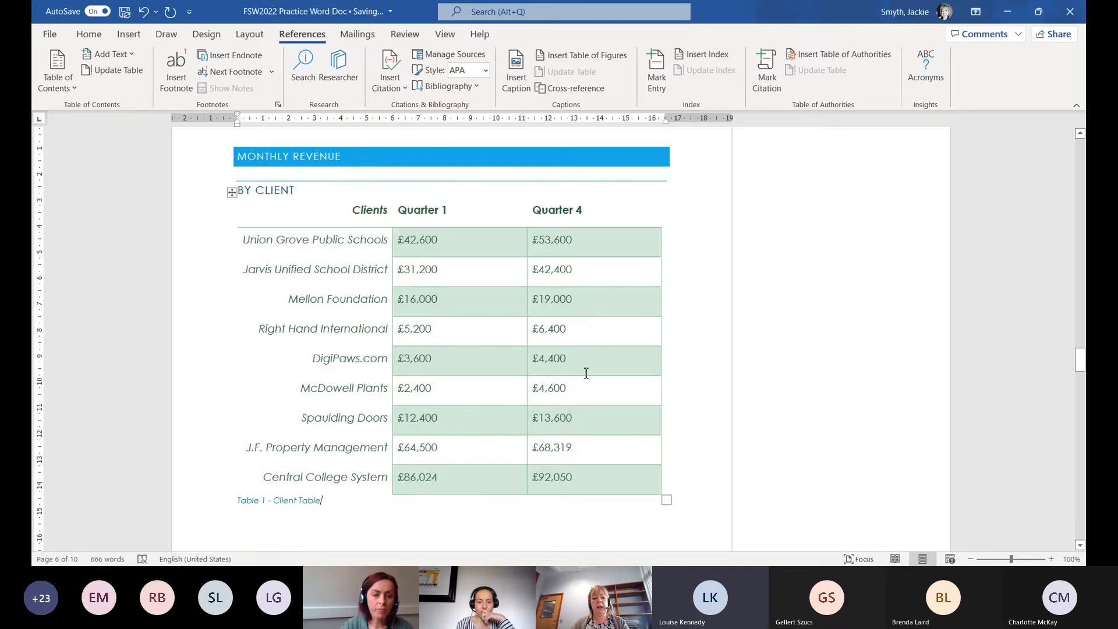
Insert a default numbered caption with the Table label below the Database Web Applications table
{"action": "scroll", "coordinate": [586, 373], "scroll_direction": "down", "scroll_amount": 3}
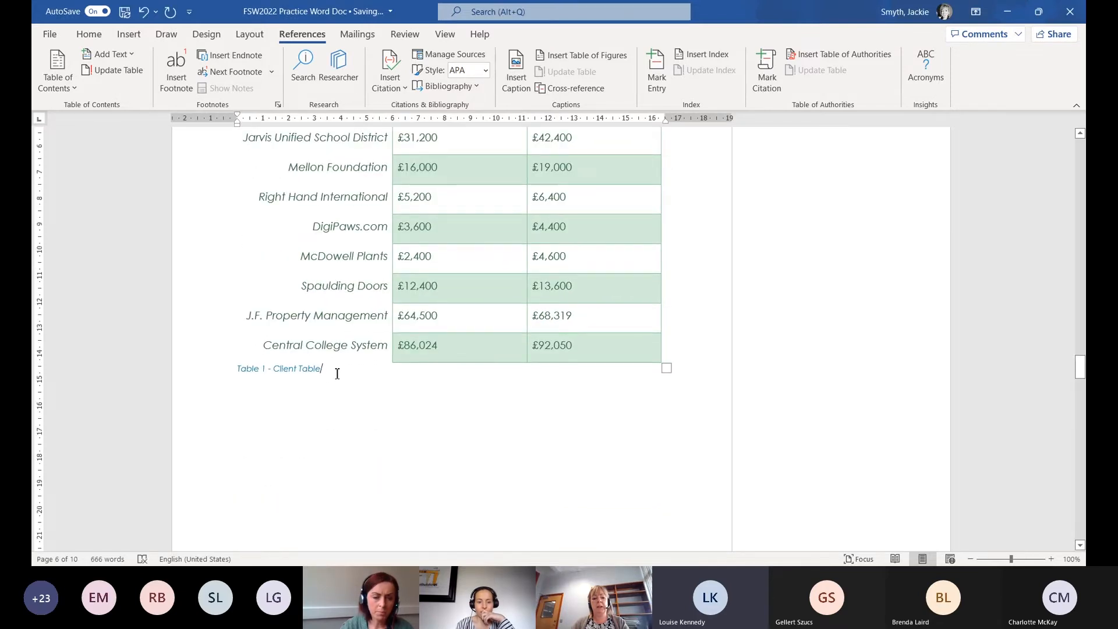
{"action": "scroll", "coordinate": [338, 373], "scroll_direction": "down", "scroll_amount": 10}
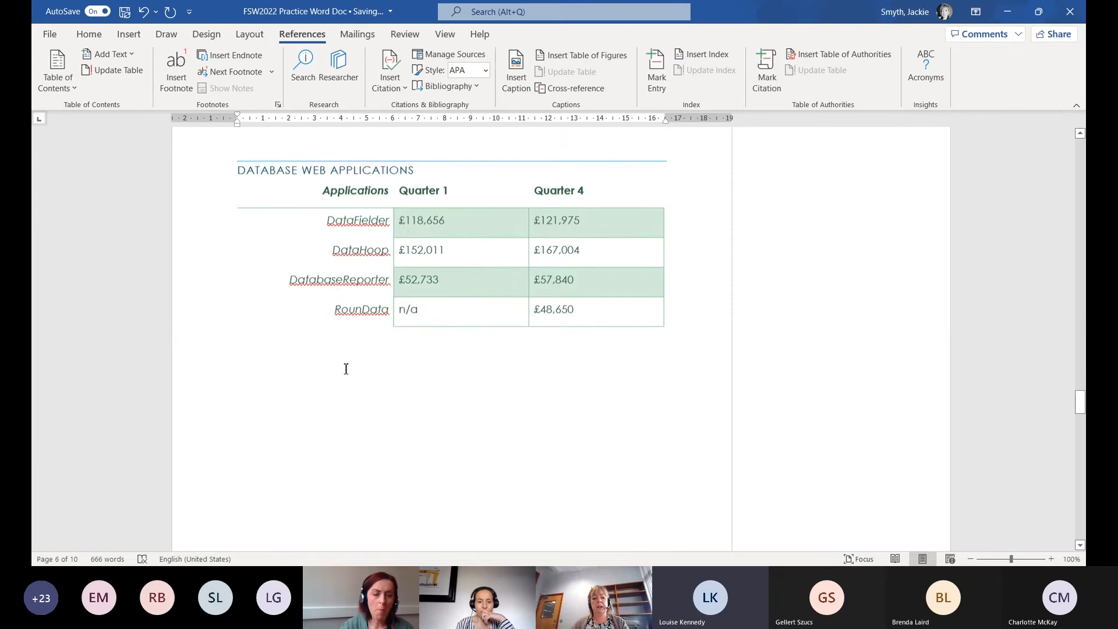
{"action": "right_click", "coordinate": [329, 230]}
{"action": "left_click", "coordinate": [232, 141]}
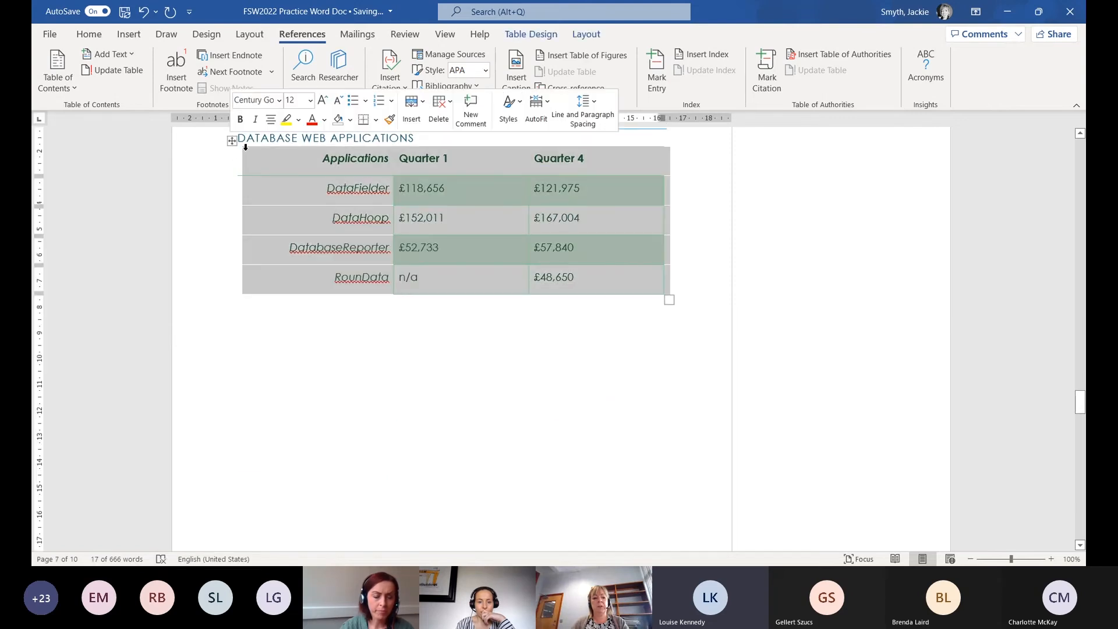
{"action": "left_click", "coordinate": [516, 69]}
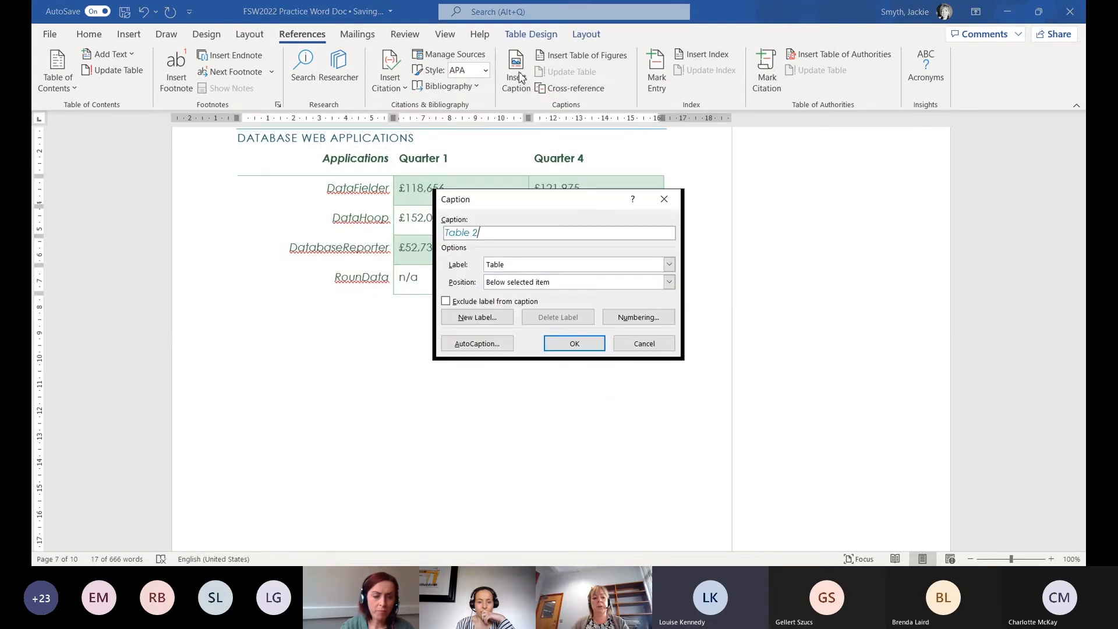
{"action": "left_click", "coordinate": [589, 353]}
Insert a default numbered caption with the Table label below the Revenue Projections line chart and check its page
{"action": "scroll", "coordinate": [380, 372], "scroll_direction": "down", "scroll_amount": 15}
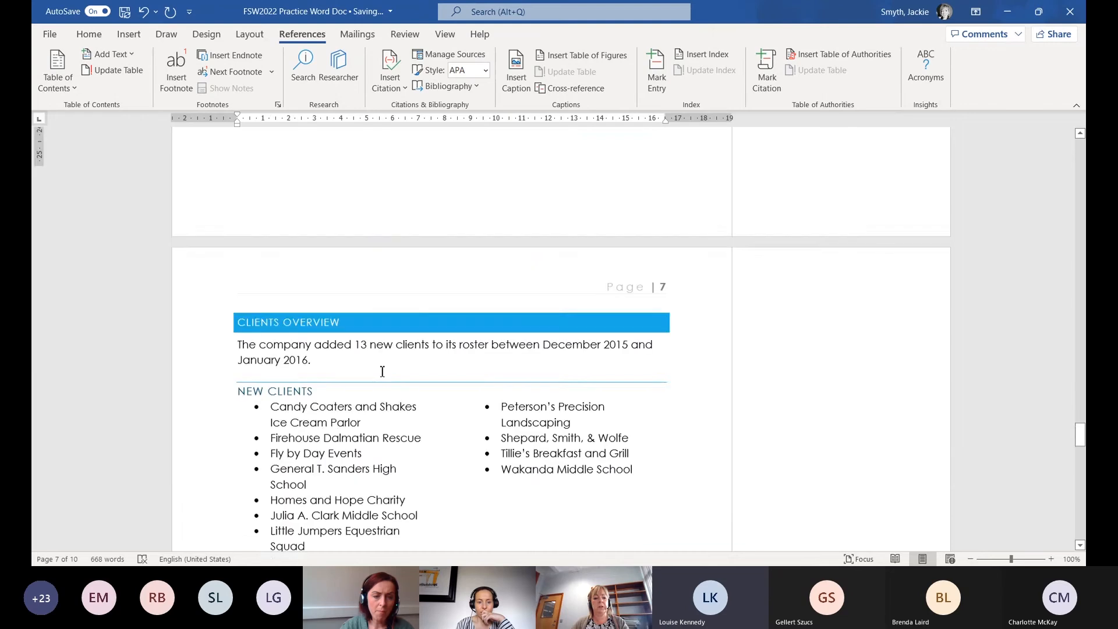
{"action": "scroll", "coordinate": [382, 371], "scroll_direction": "down", "scroll_amount": 15}
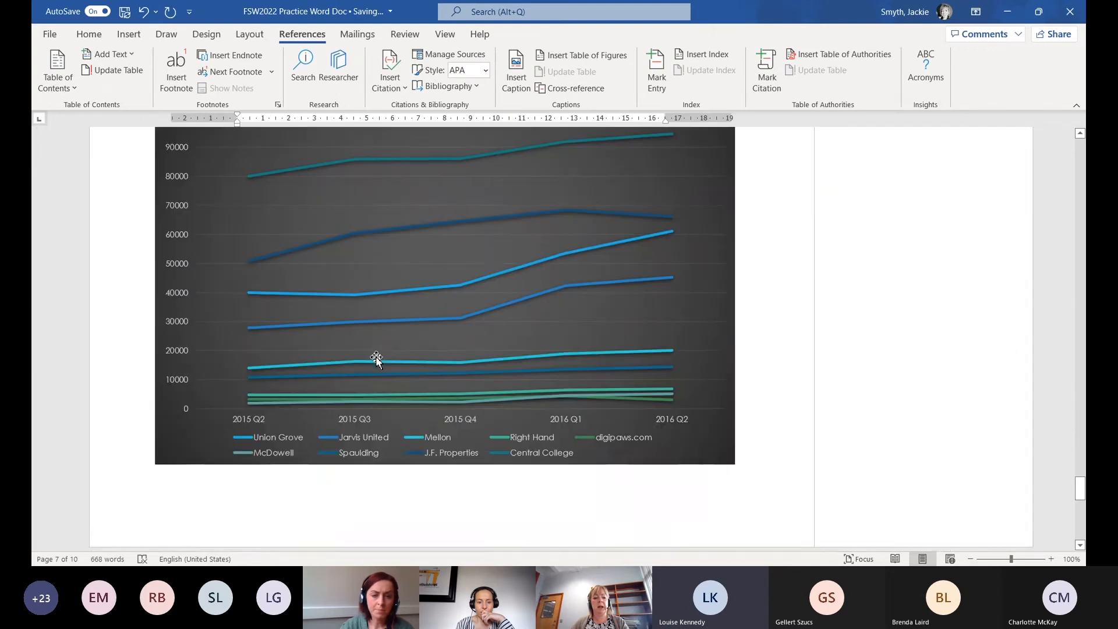
{"action": "left_click", "coordinate": [175, 425]}
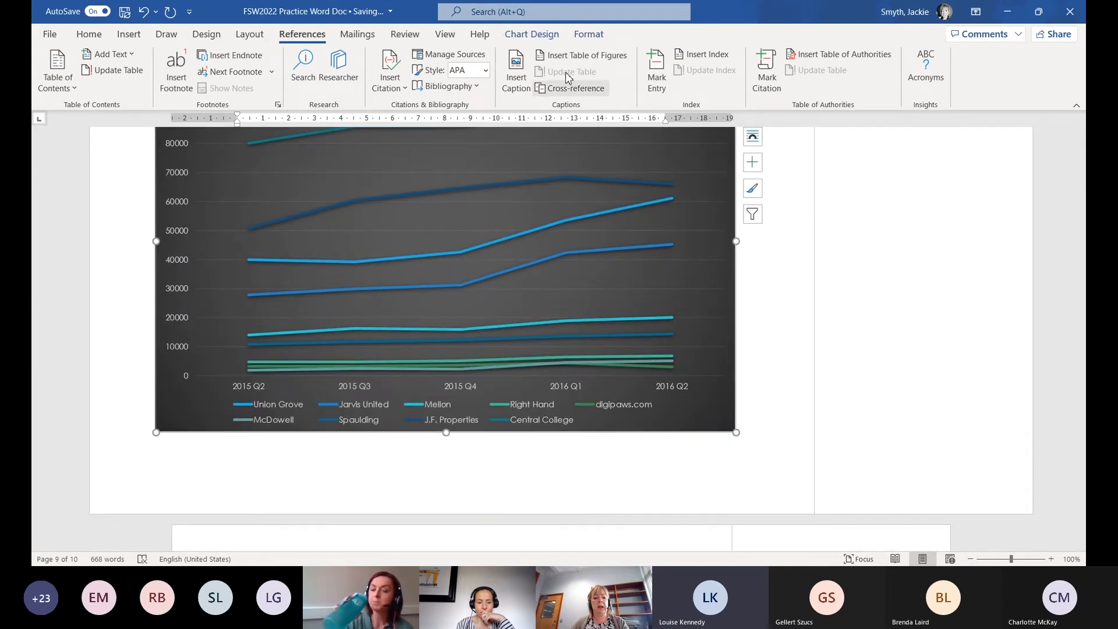
{"action": "left_click", "coordinate": [516, 76]}
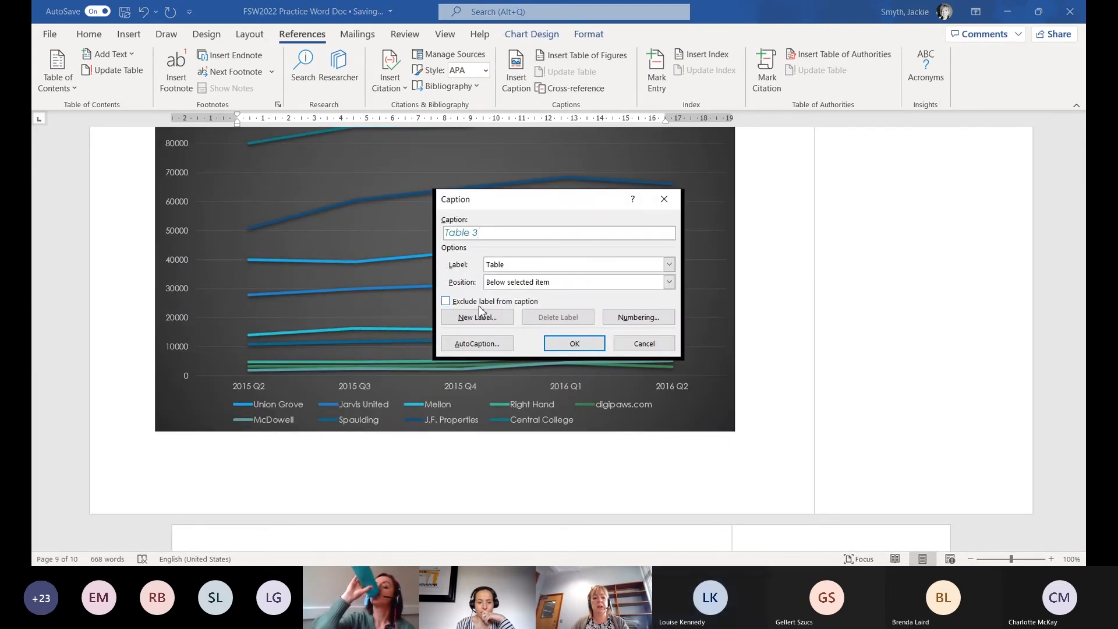
{"action": "left_click", "coordinate": [574, 343]}
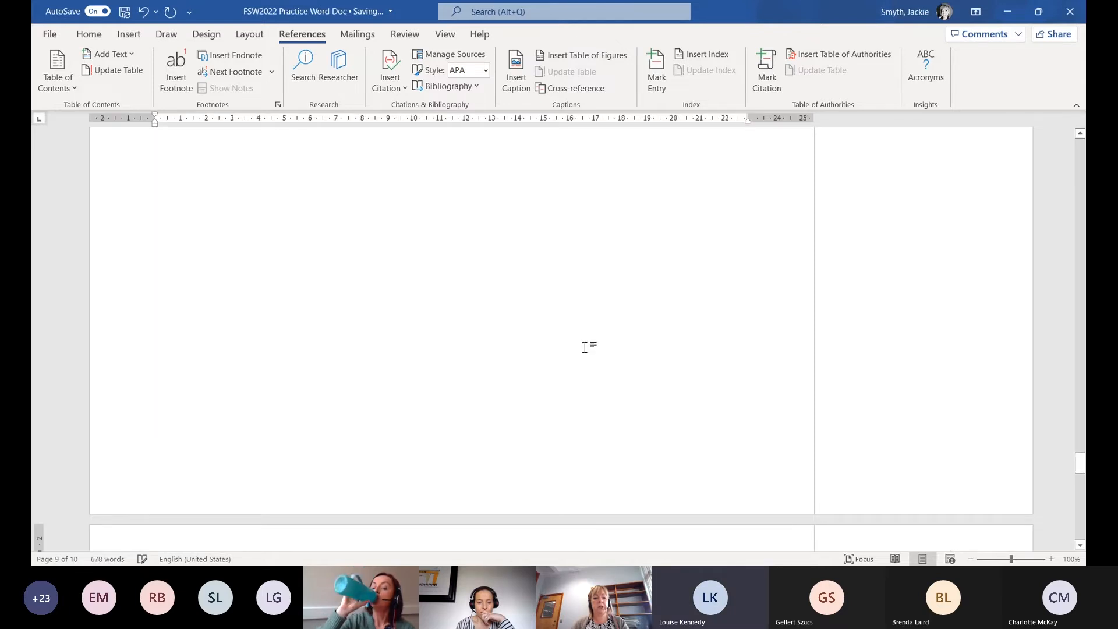
{"action": "scroll", "coordinate": [583, 320], "scroll_direction": "up", "scroll_amount": 5}
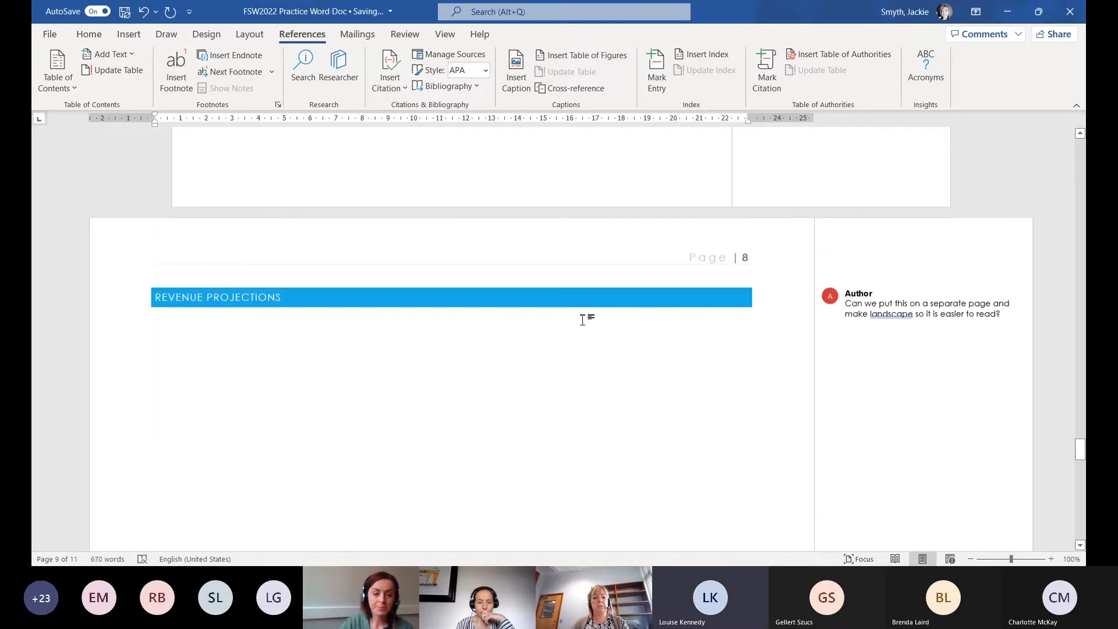
{"action": "scroll", "coordinate": [582, 319], "scroll_direction": "down", "scroll_amount": 5}
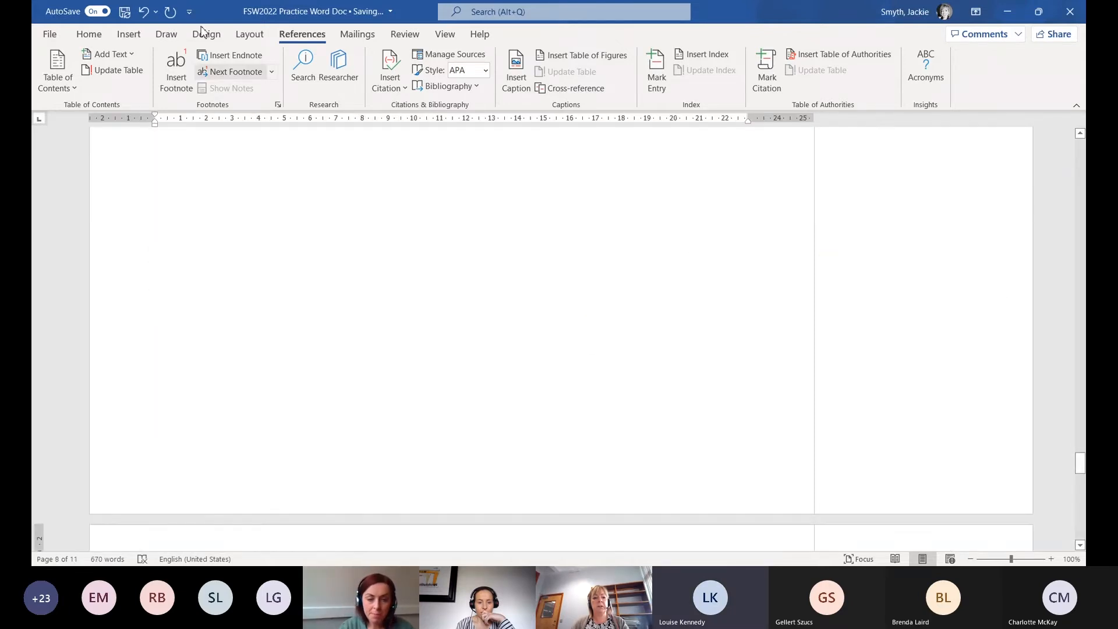
Undo the caption below the Revenue Projections line chart and shrink the chart proportionally to make room beneath it
{"action": "left_click", "coordinate": [143, 11]}
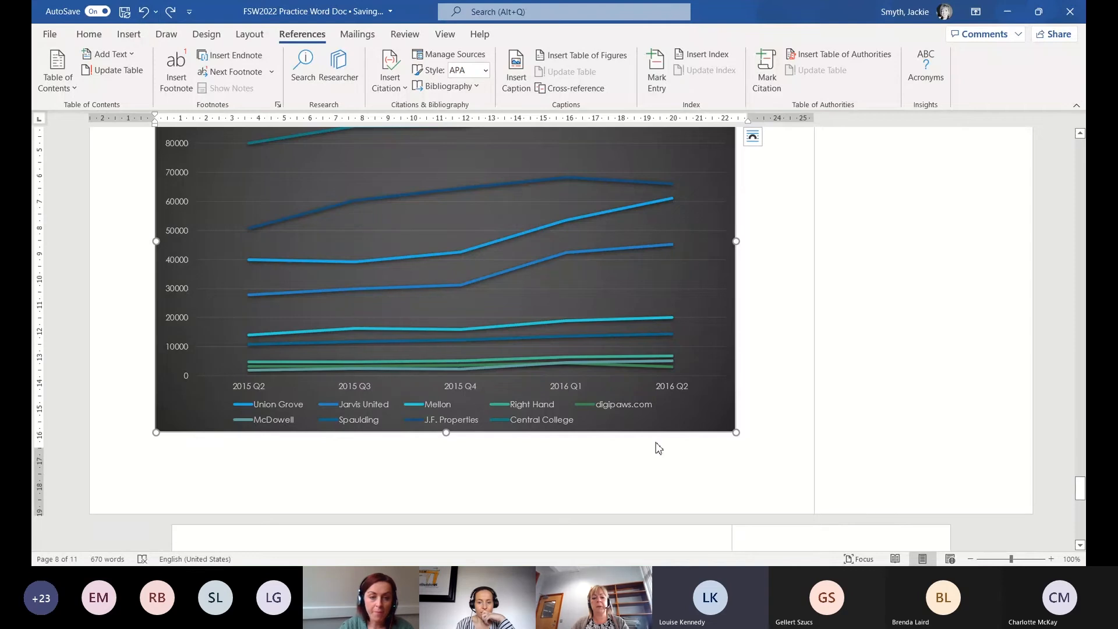
{"action": "left_click_drag", "start_coordinate": [736, 433], "coordinate": [633, 353]}
{"action": "left_click", "coordinate": [724, 435]}
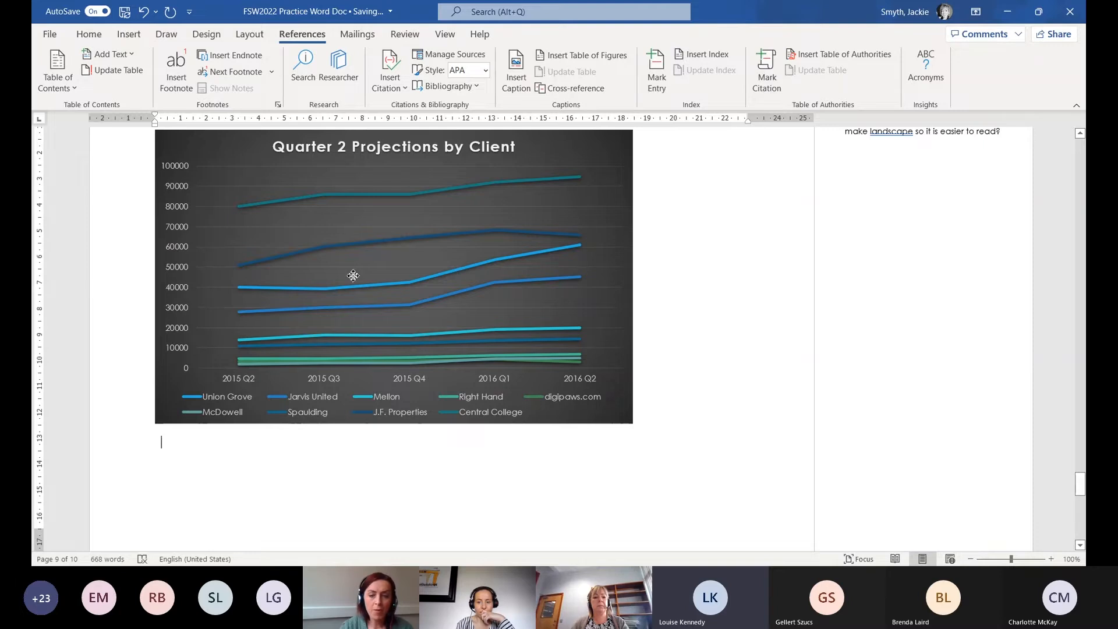
Insert a default numbered caption with the Table label below the resized Quarter 2 Projections by Client chart
{"action": "left_click", "coordinate": [279, 317]}
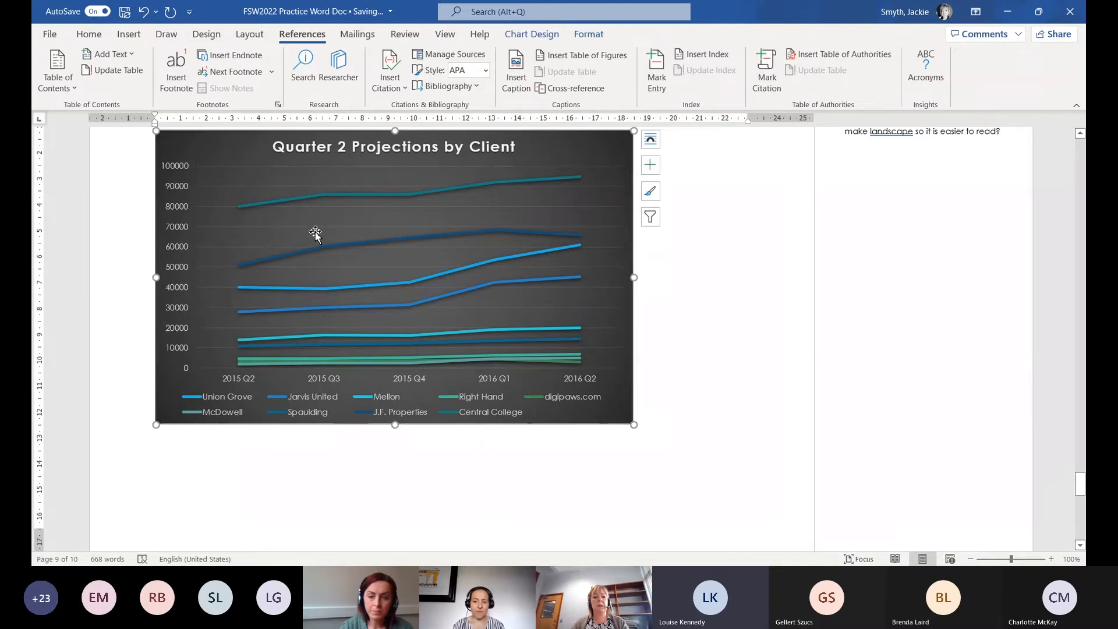
{"action": "left_click", "coordinate": [525, 76]}
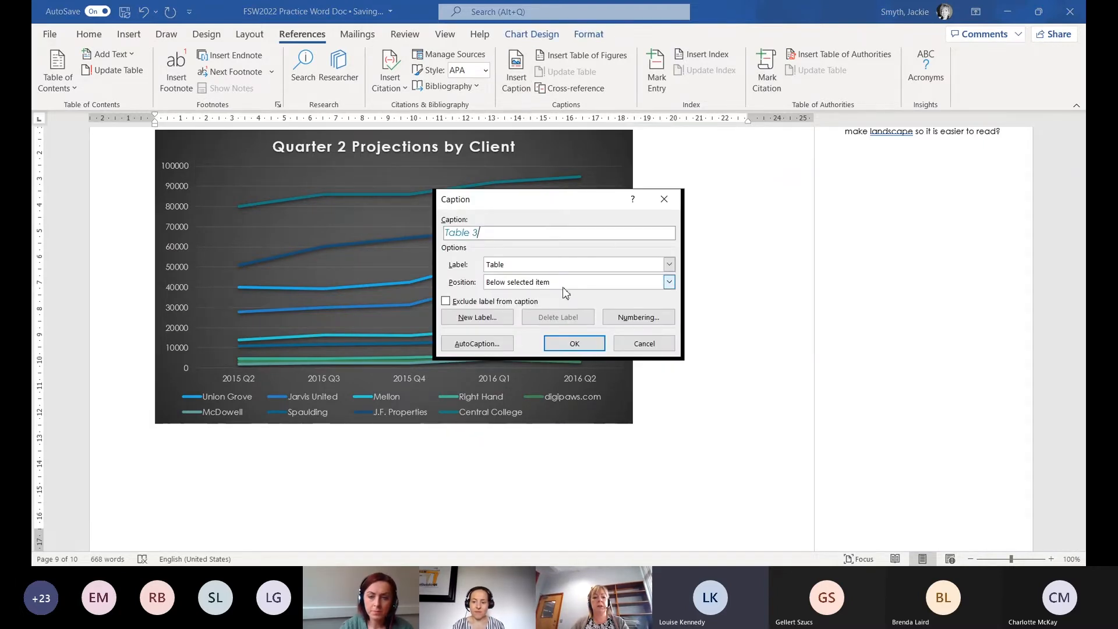
{"action": "left_click", "coordinate": [573, 355]}
Insert a default numbered caption with the Table label below the whole WebApp Projections table
{"action": "scroll", "coordinate": [574, 355], "scroll_direction": "down", "scroll_amount": 10}
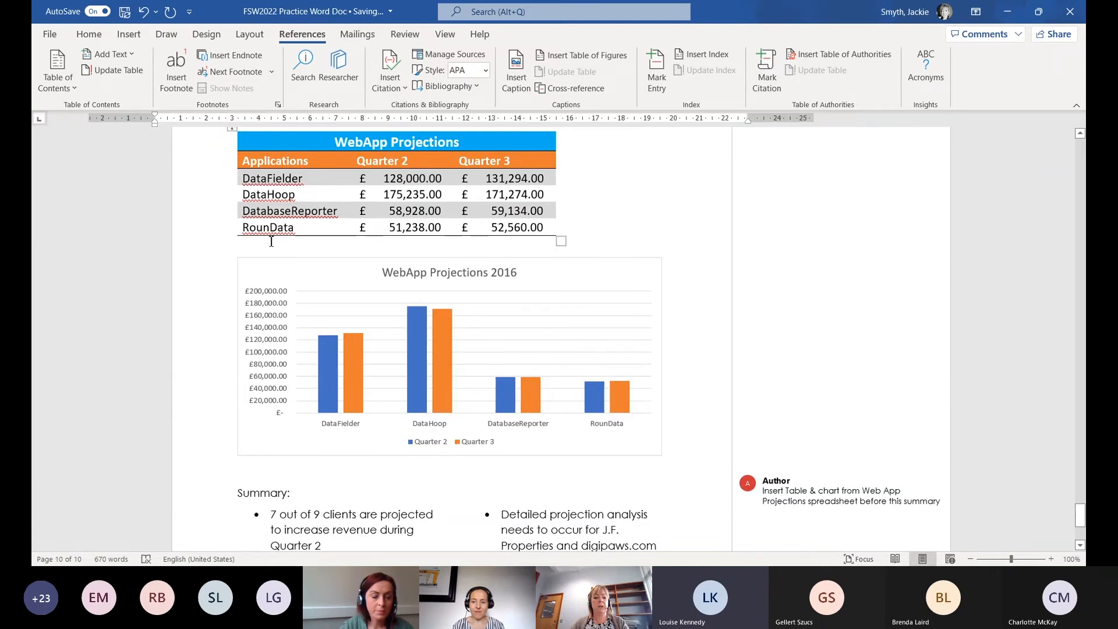
{"action": "left_click", "coordinate": [317, 147]}
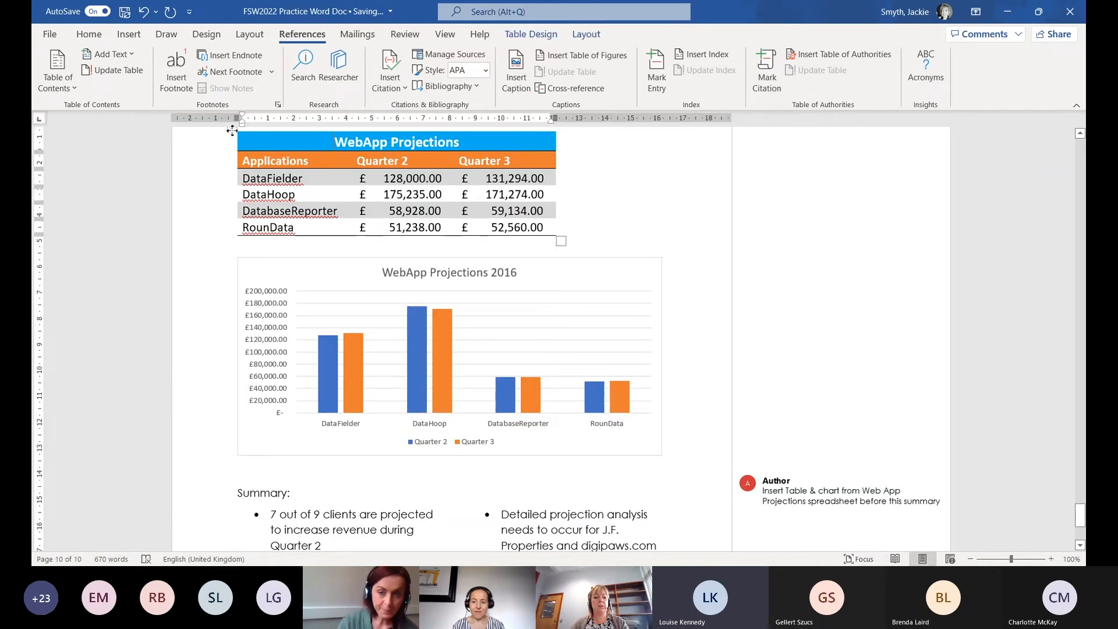
{"action": "left_click", "coordinate": [232, 128]}
{"action": "left_click", "coordinate": [515, 73]}
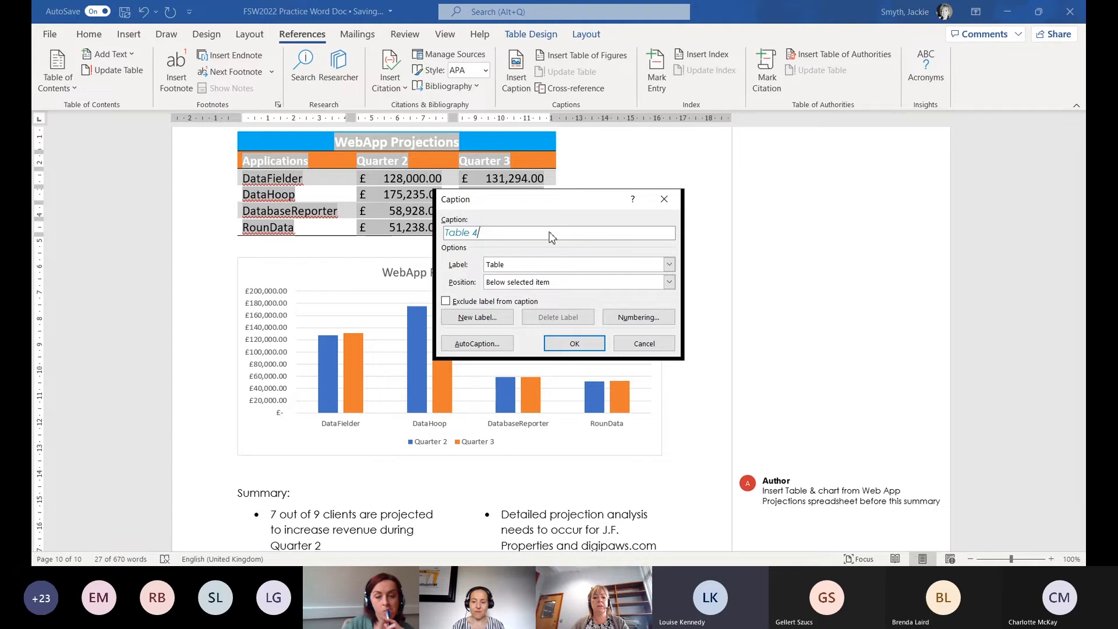
{"action": "left_click", "coordinate": [573, 347]}
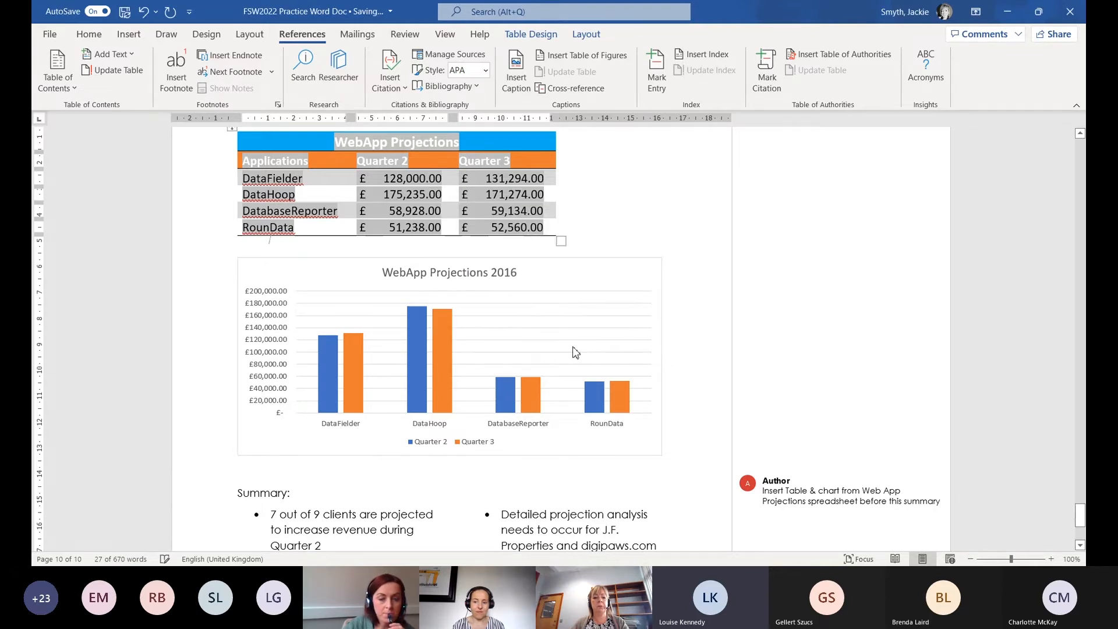
Insert a Next Page section break below the summary lists at the end of the document
{"action": "scroll", "coordinate": [654, 274], "scroll_direction": "down", "scroll_amount": 3}
{"action": "scroll", "coordinate": [655, 271], "scroll_direction": "up", "scroll_amount": 10}
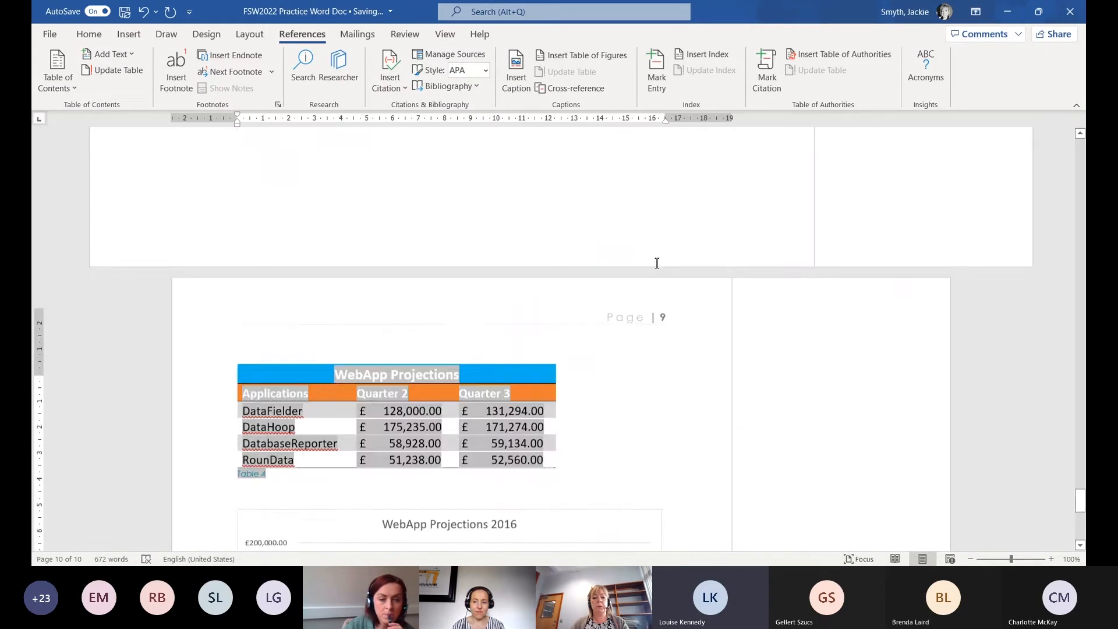
{"action": "scroll", "coordinate": [657, 262], "scroll_direction": "up", "scroll_amount": 15}
{"action": "scroll", "coordinate": [832, 248], "scroll_direction": "down", "scroll_amount": 5}
{"action": "scroll", "coordinate": [832, 248], "scroll_direction": "down", "scroll_amount": 20}
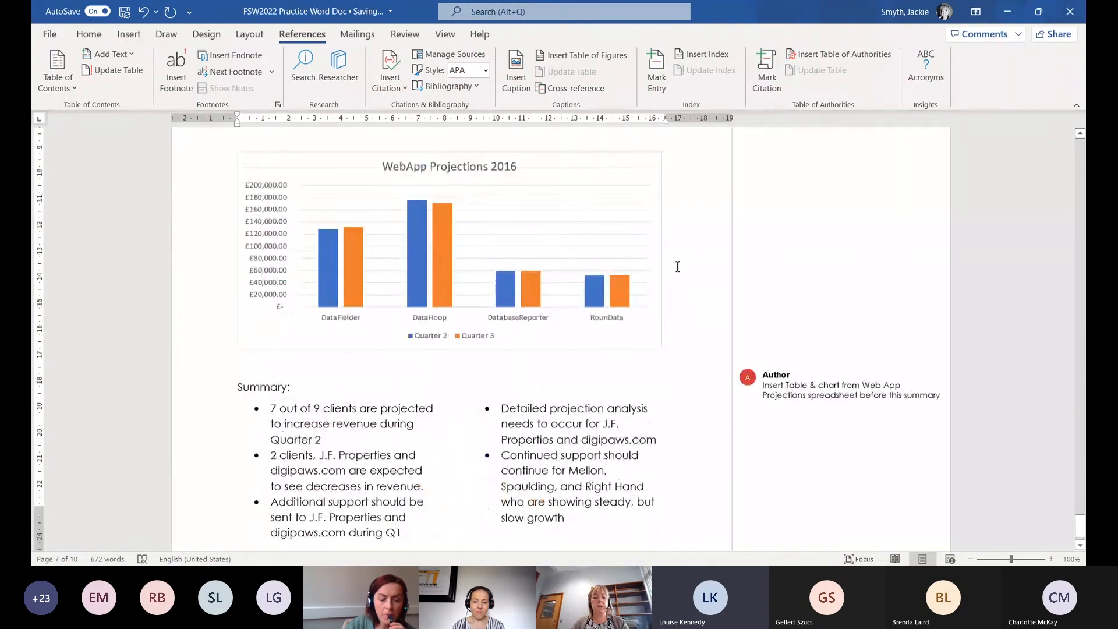
{"action": "scroll", "coordinate": [678, 267], "scroll_direction": "down", "scroll_amount": 1}
{"action": "left_click", "coordinate": [453, 476]}
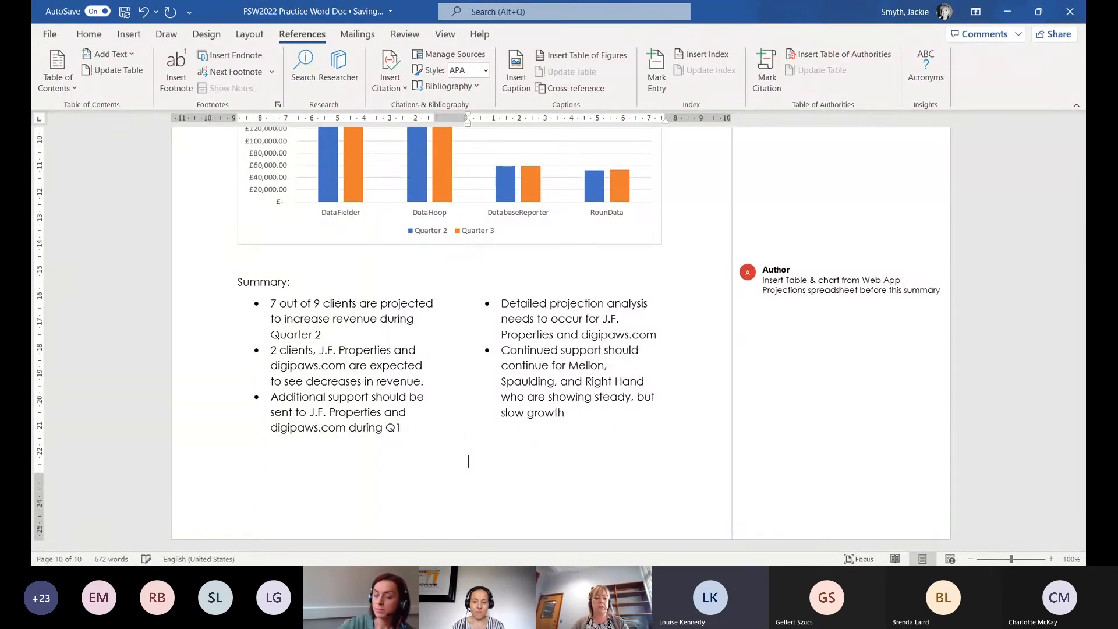
{"action": "double_click", "coordinate": [309, 484]}
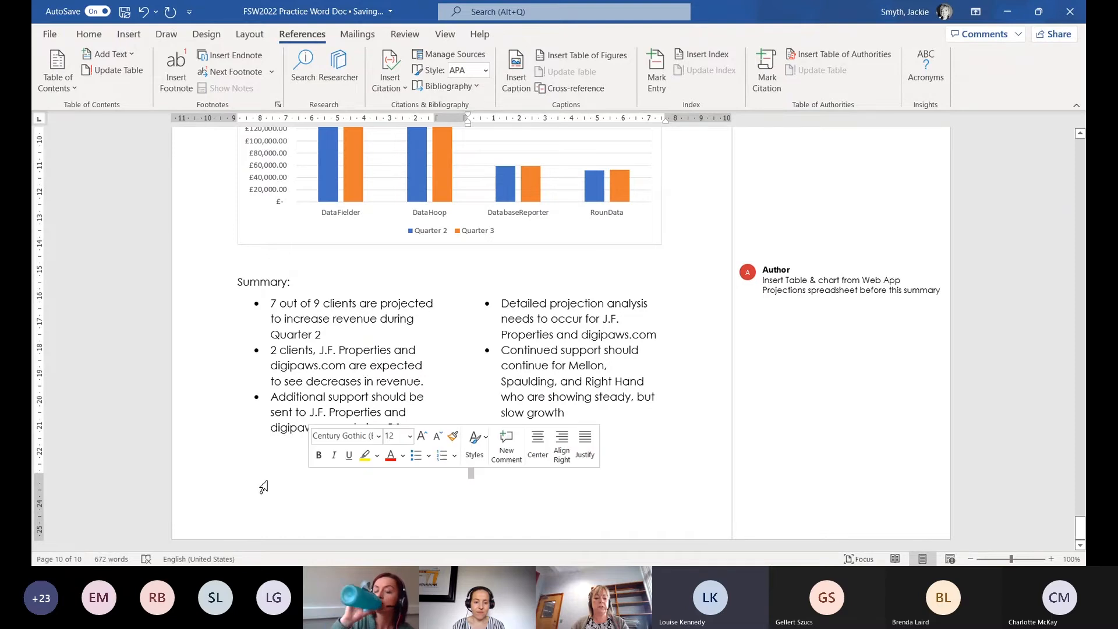
{"action": "left_click", "coordinate": [468, 509]}
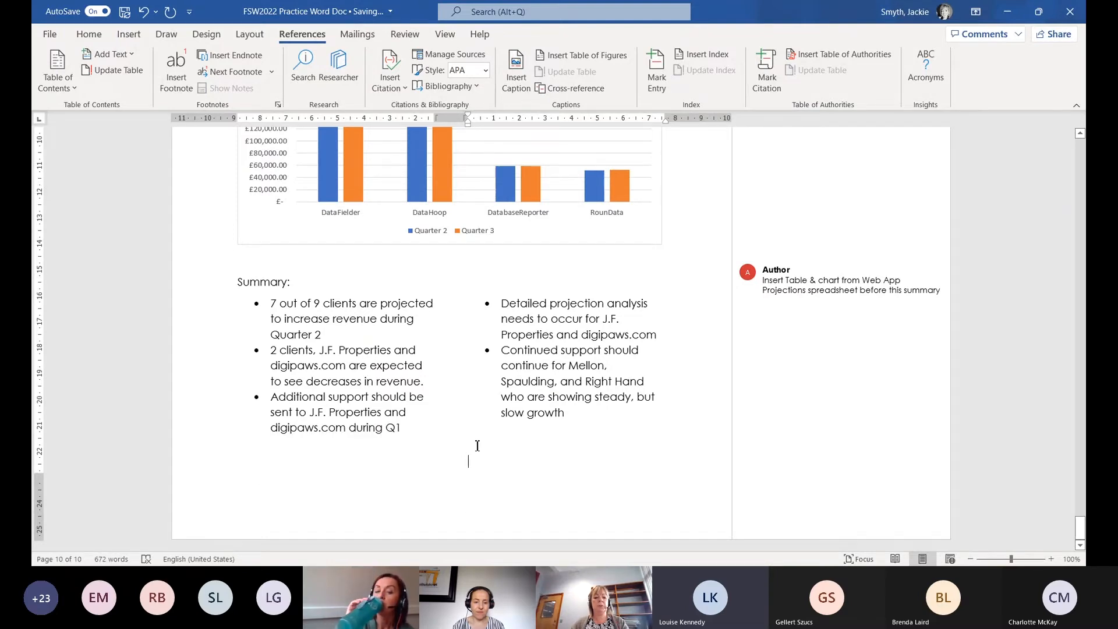
{"action": "double_click", "coordinate": [444, 479]}
{"action": "left_click", "coordinate": [488, 480]}
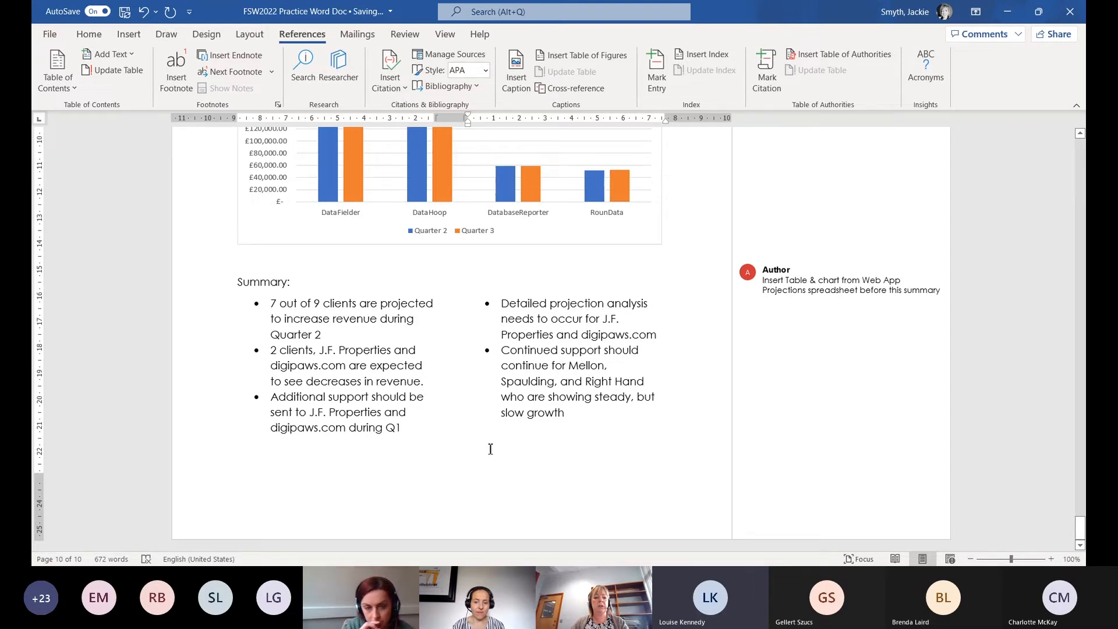
{"action": "left_click", "coordinate": [129, 36]}
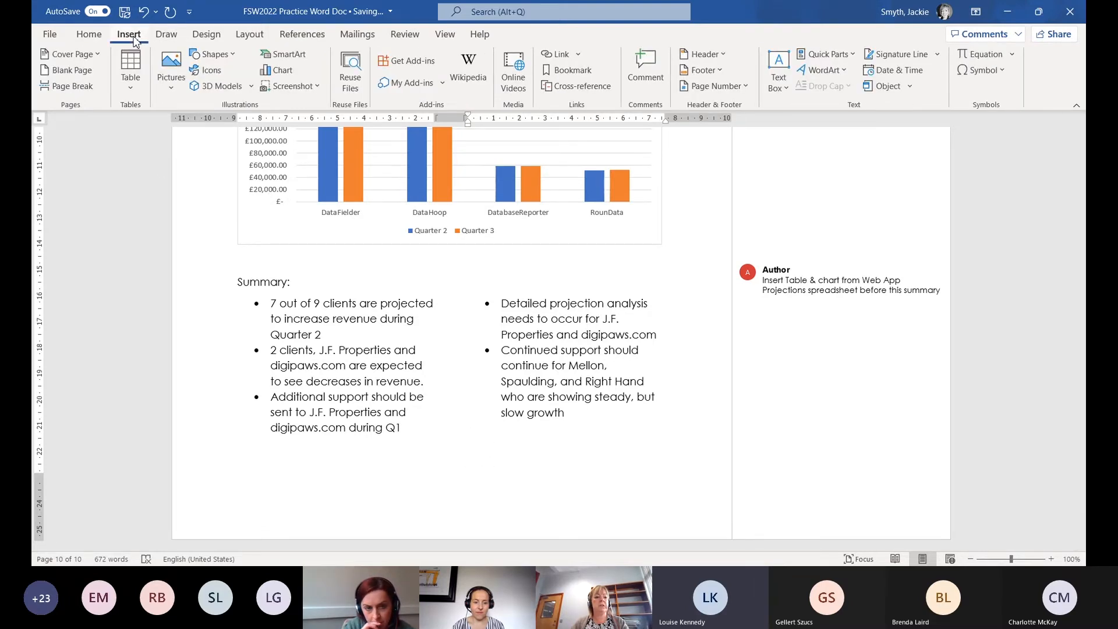
{"action": "left_click", "coordinate": [243, 36]}
{"action": "left_click", "coordinate": [203, 55]}
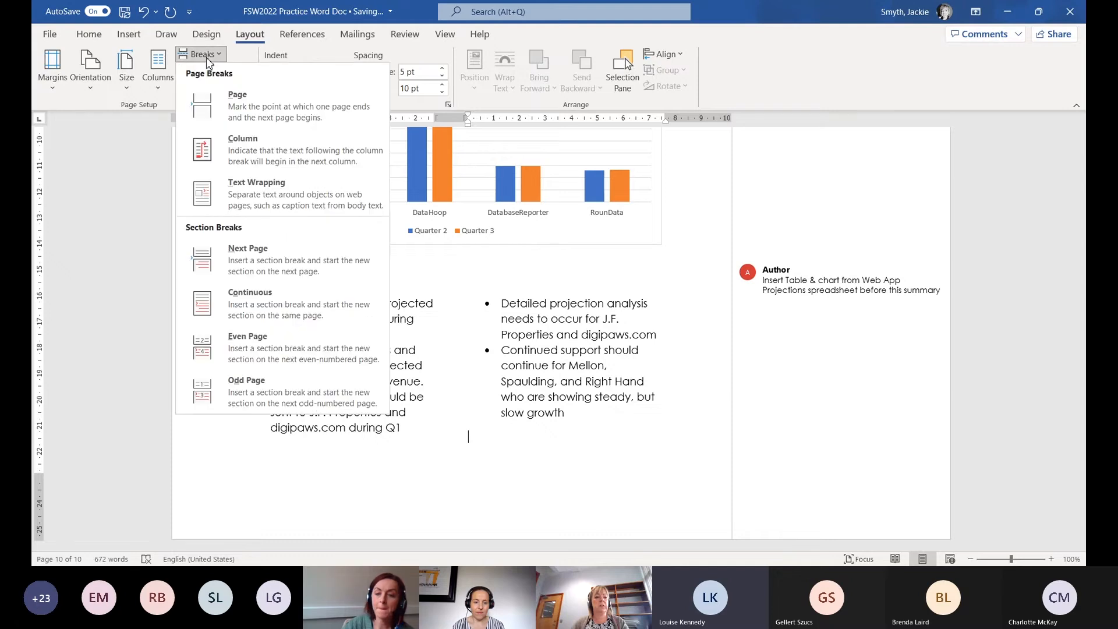
{"action": "left_click", "coordinate": [262, 268]}
{"action": "scroll", "coordinate": [347, 236], "scroll_direction": "down", "scroll_amount": 3}
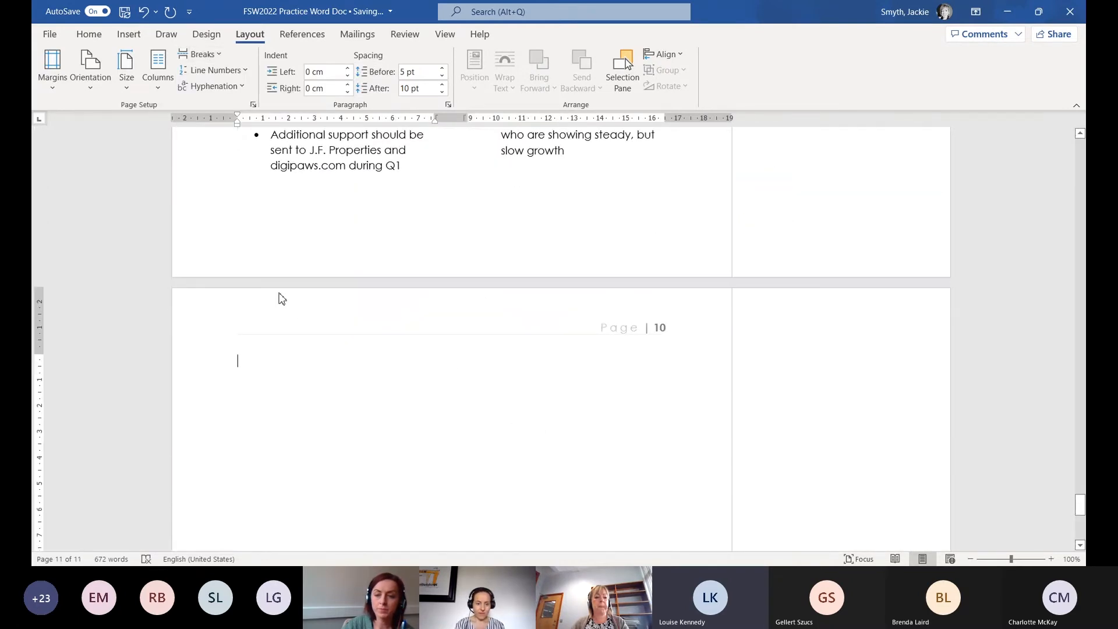
Insert a table of figures on the new last page with the Table caption label, dotted tab leader, right-aligned page numbers and hyperlinks
{"action": "left_click", "coordinate": [321, 39]}
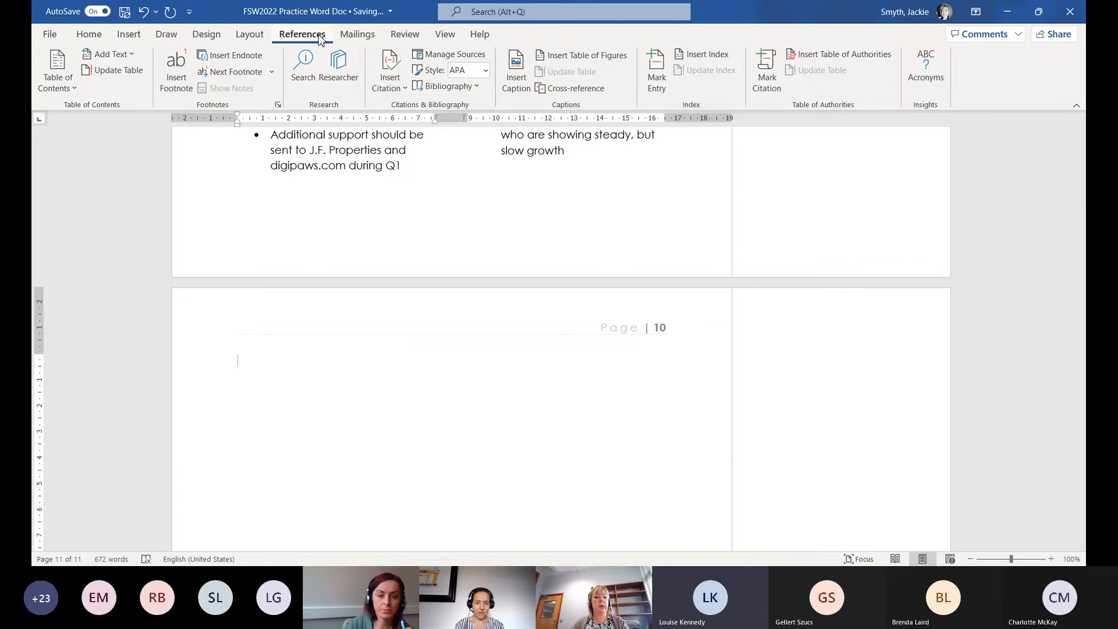
{"action": "left_click", "coordinate": [585, 55]}
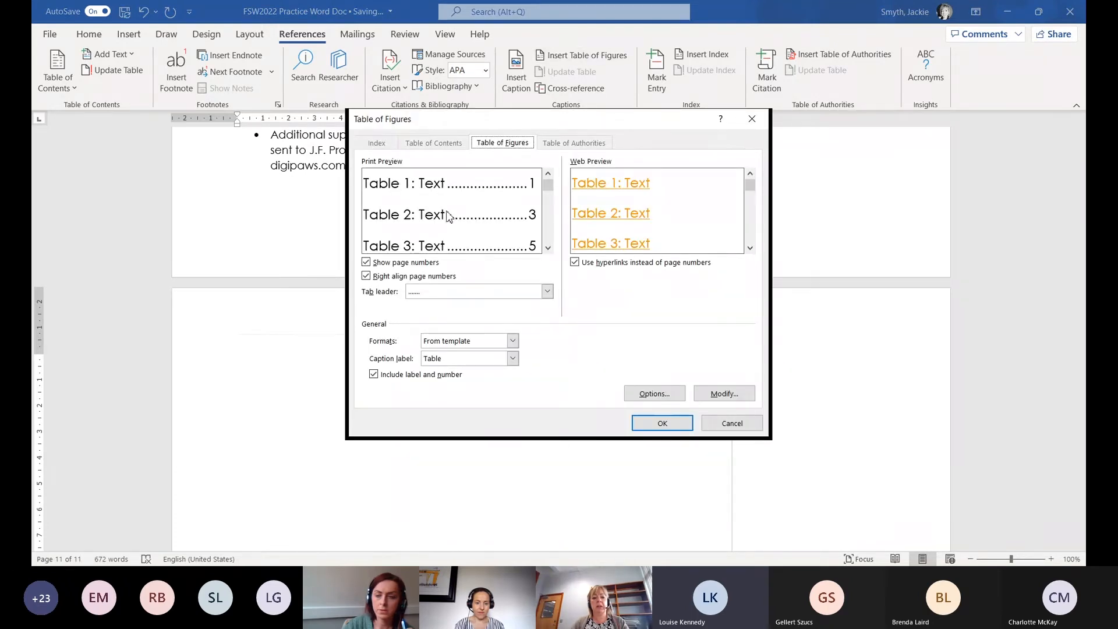
{"action": "mouse_move", "coordinate": [548, 185]}
{"action": "left_mouse_down"}
{"action": "mouse_move", "coordinate": [547, 239]}
{"action": "mouse_move", "coordinate": [547, 174]}
{"action": "left_mouse_up"}
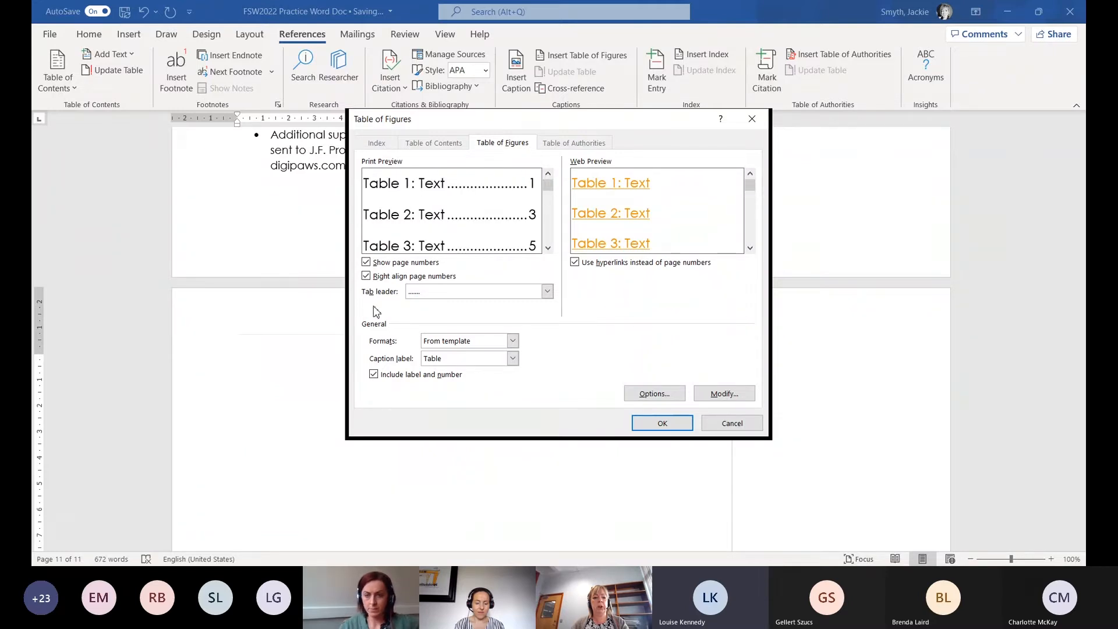
{"action": "left_click", "coordinate": [464, 292]}
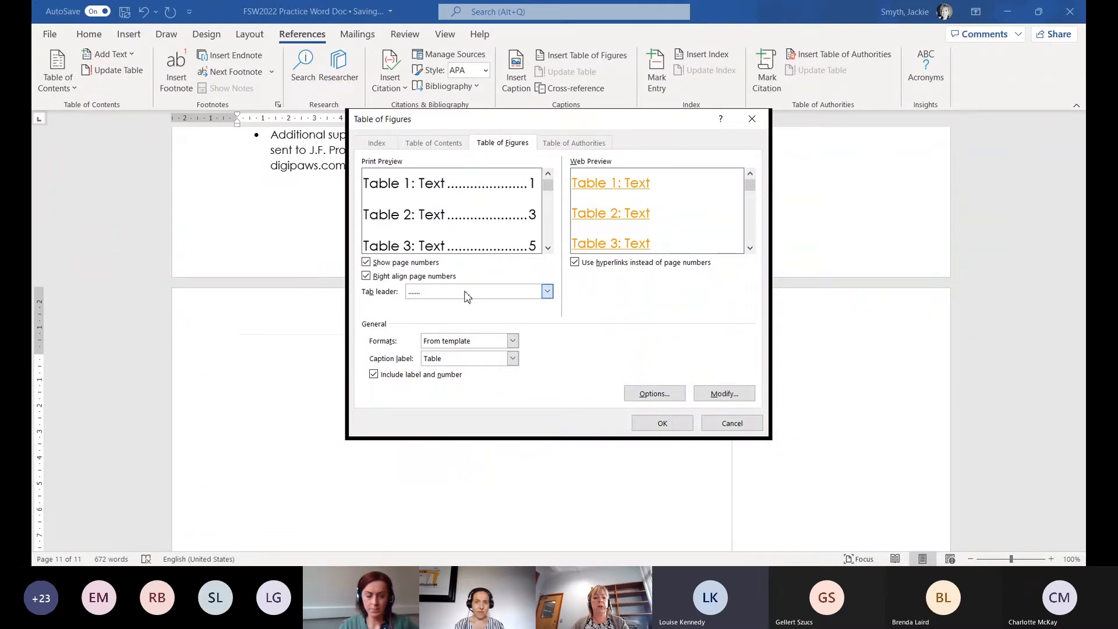
{"action": "left_click", "coordinate": [413, 335]}
{"action": "left_click", "coordinate": [470, 288]}
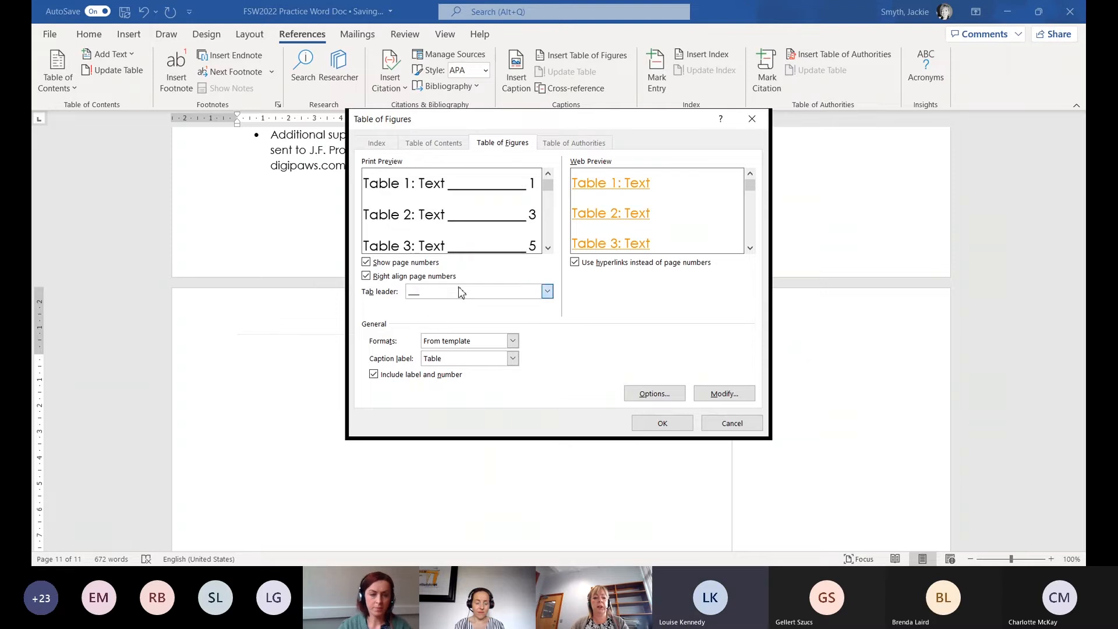
{"action": "left_click", "coordinate": [434, 316]}
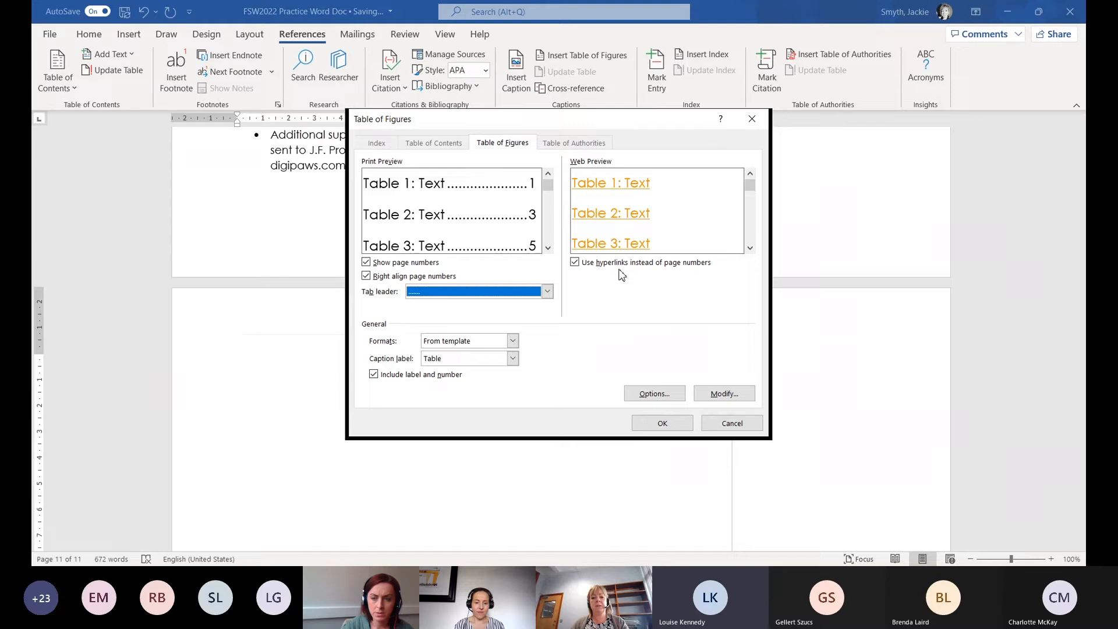
{"action": "left_click", "coordinate": [574, 262]}
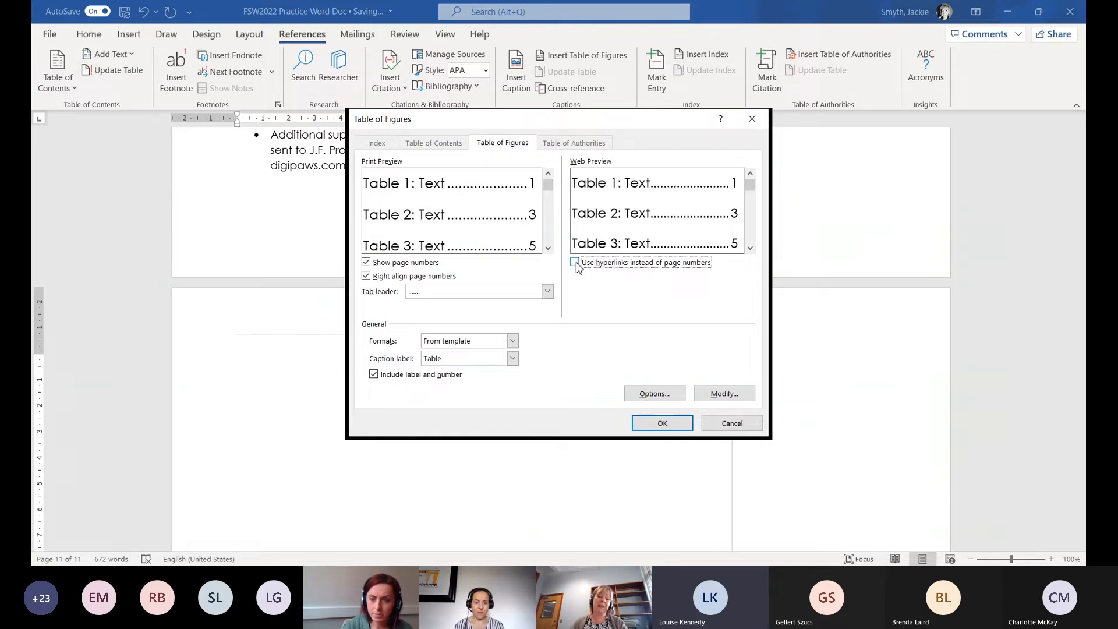
{"action": "left_click", "coordinate": [575, 263]}
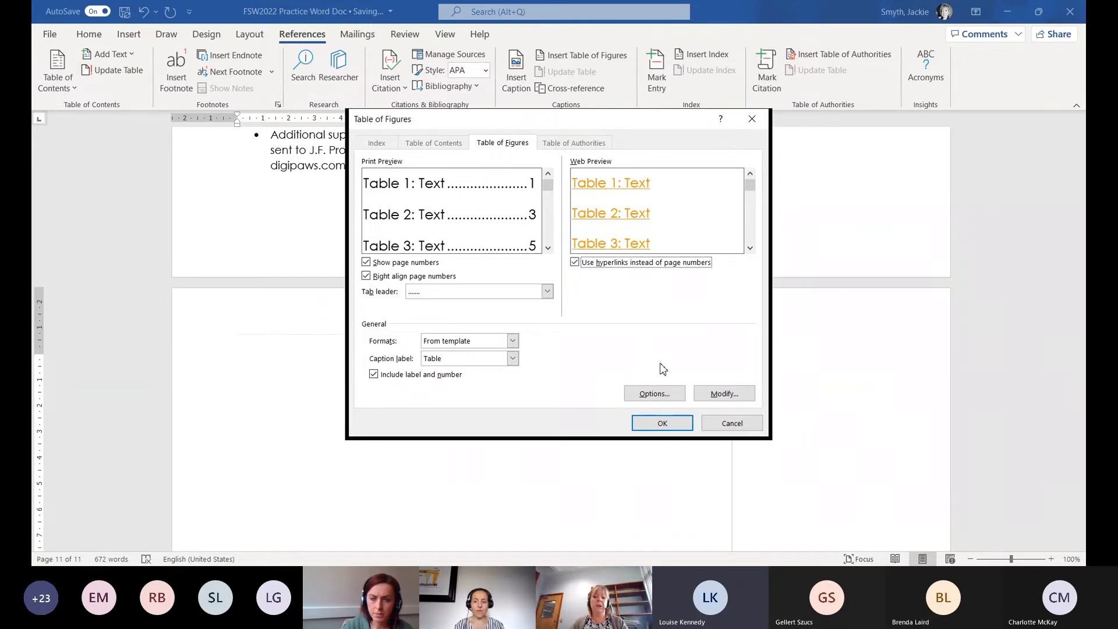
{"action": "left_click", "coordinate": [663, 423]}
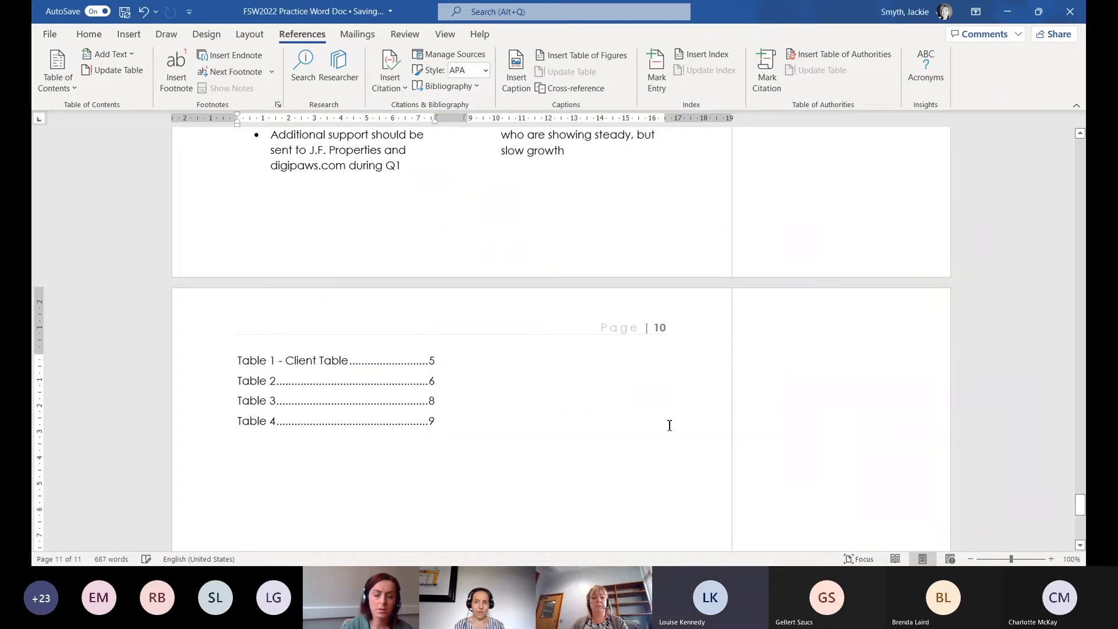
Follow the Client Table entry in the table of figures and view the captioned By Client table
{"action": "left_click", "coordinate": [255, 362], "text": "ctrl"}
{"action": "scroll", "coordinate": [253, 364], "scroll_direction": "up", "scroll_amount": 3}
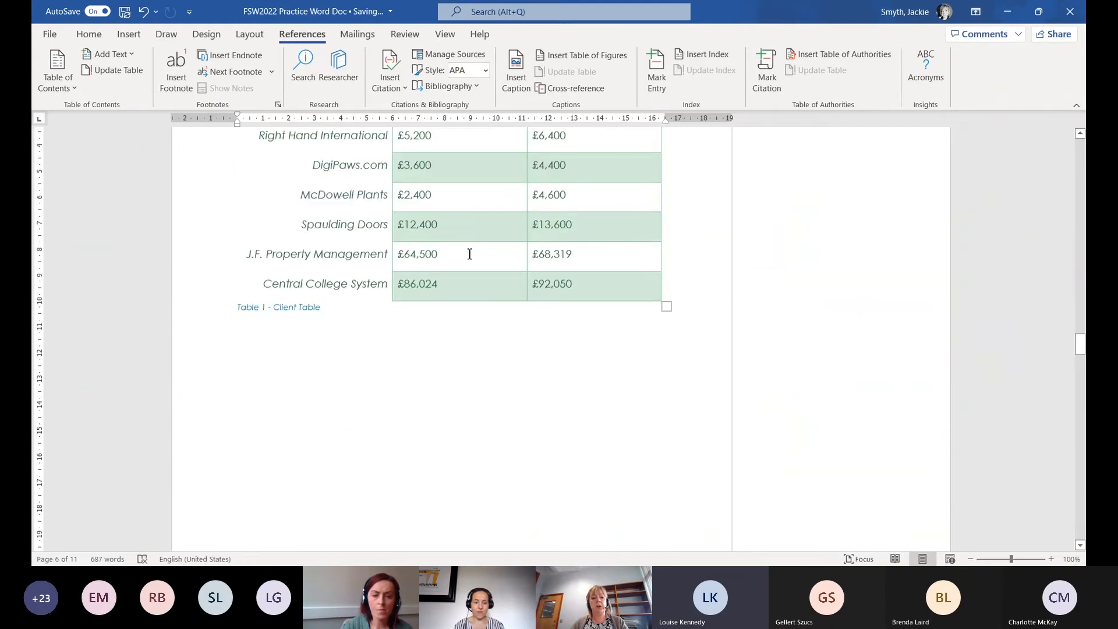
{"action": "scroll", "coordinate": [469, 254], "scroll_direction": "up", "scroll_amount": 3}
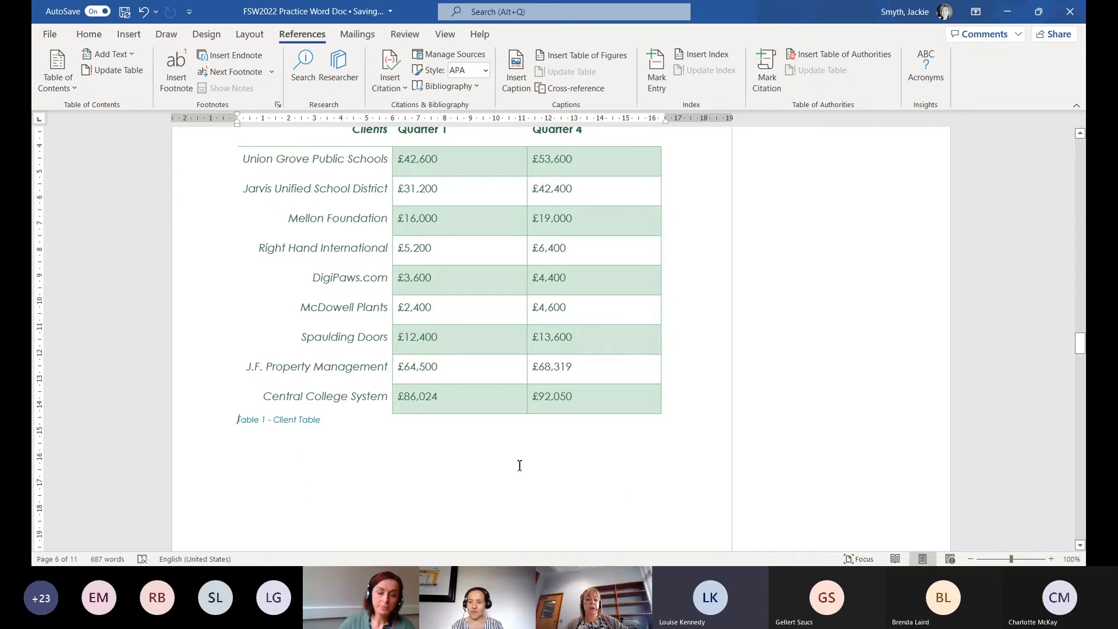
{"action": "scroll", "coordinate": [520, 465], "scroll_direction": "up", "scroll_amount": 3}
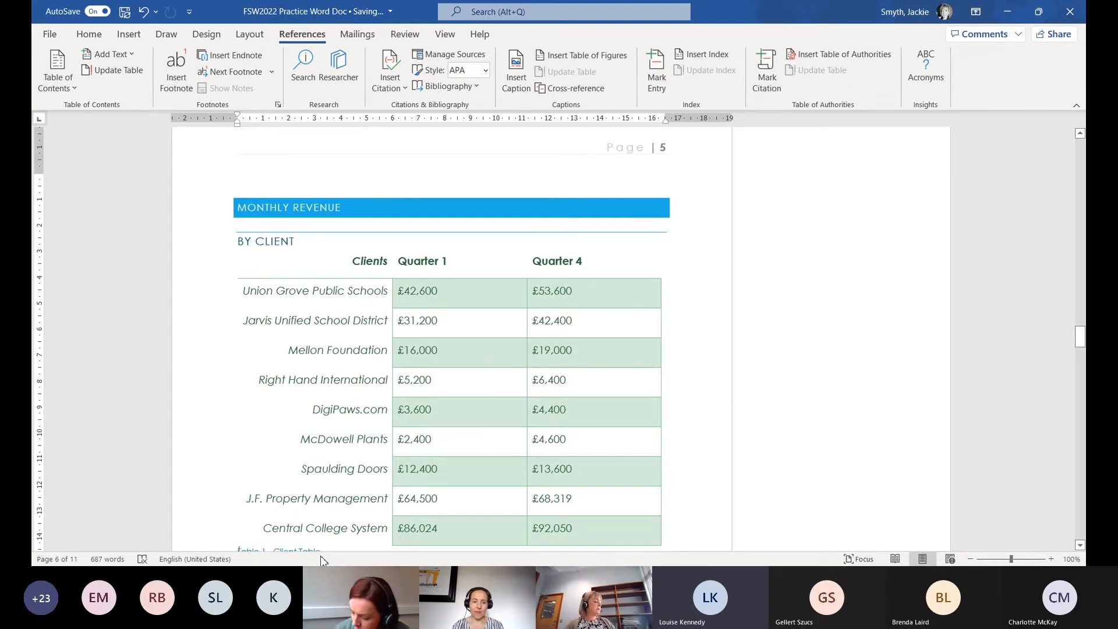
Check the remaining table and chart captions through the report, and place the cursor below the final summary lists
{"action": "scroll", "coordinate": [288, 481], "scroll_direction": "down", "scroll_amount": 15}
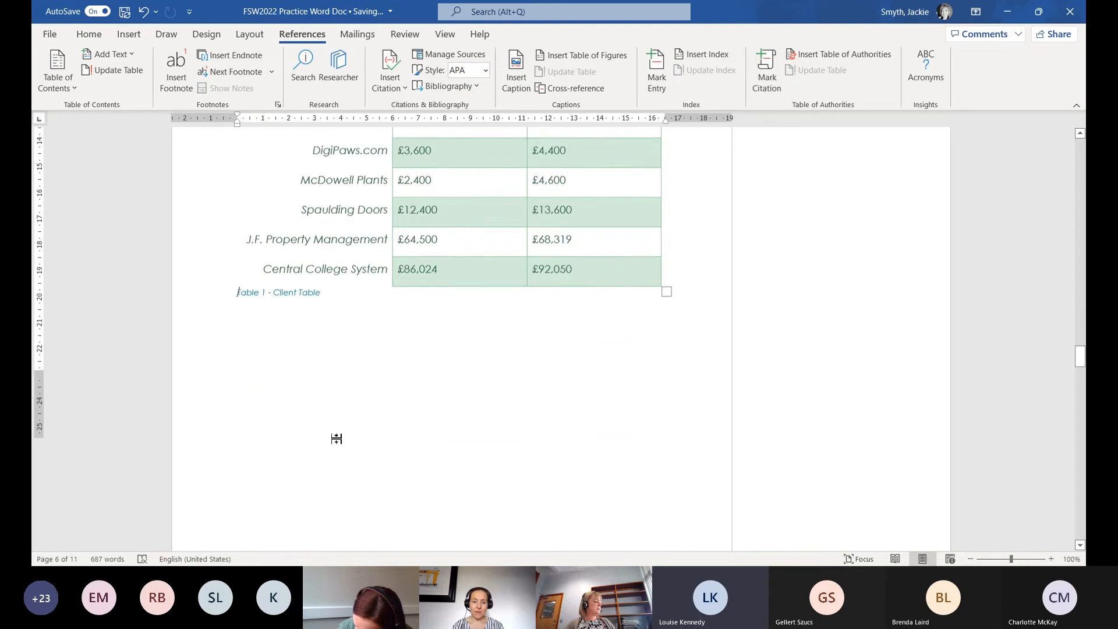
{"action": "scroll", "coordinate": [464, 343], "scroll_direction": "down", "scroll_amount": 15}
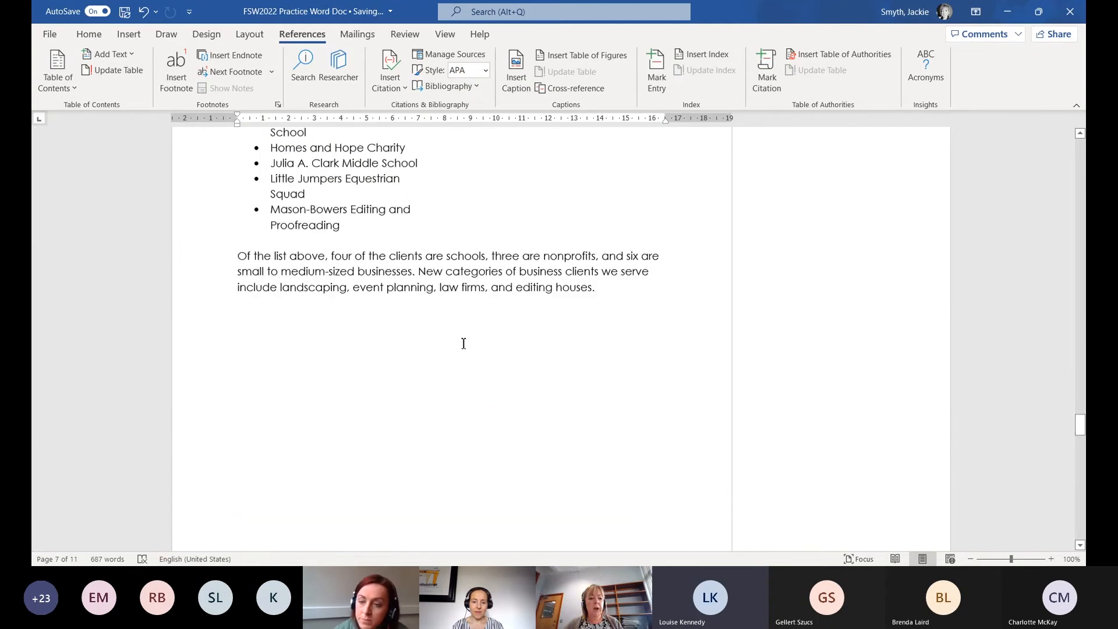
{"action": "scroll", "coordinate": [464, 348], "scroll_direction": "down", "scroll_amount": 5}
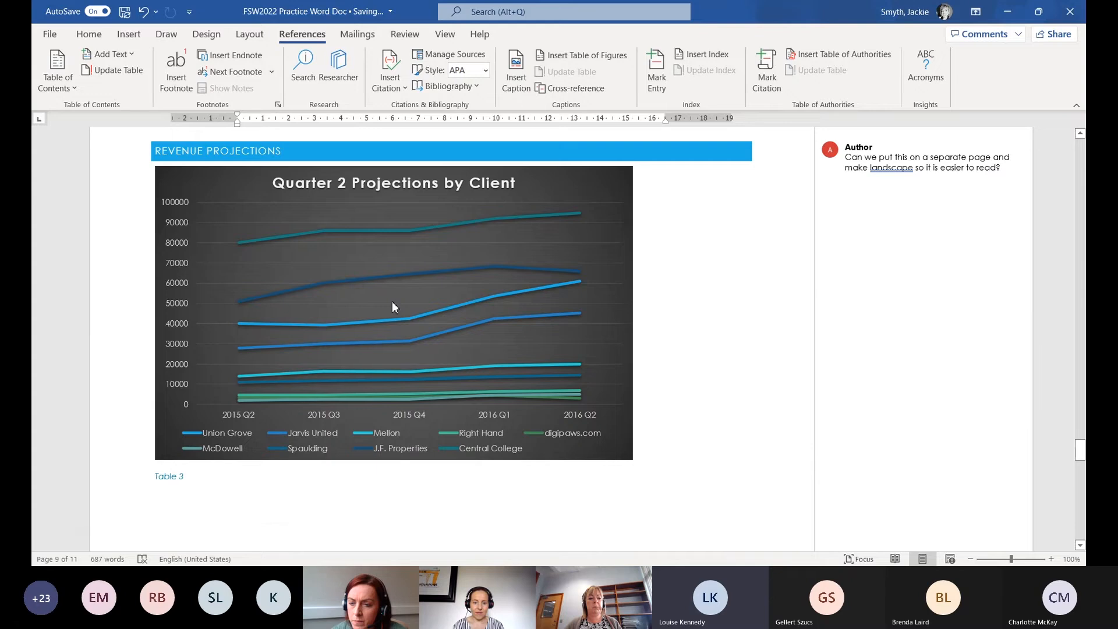
{"action": "scroll", "coordinate": [392, 302], "scroll_direction": "down", "scroll_amount": 7}
{"action": "scroll", "coordinate": [395, 303], "scroll_direction": "down", "scroll_amount": 10}
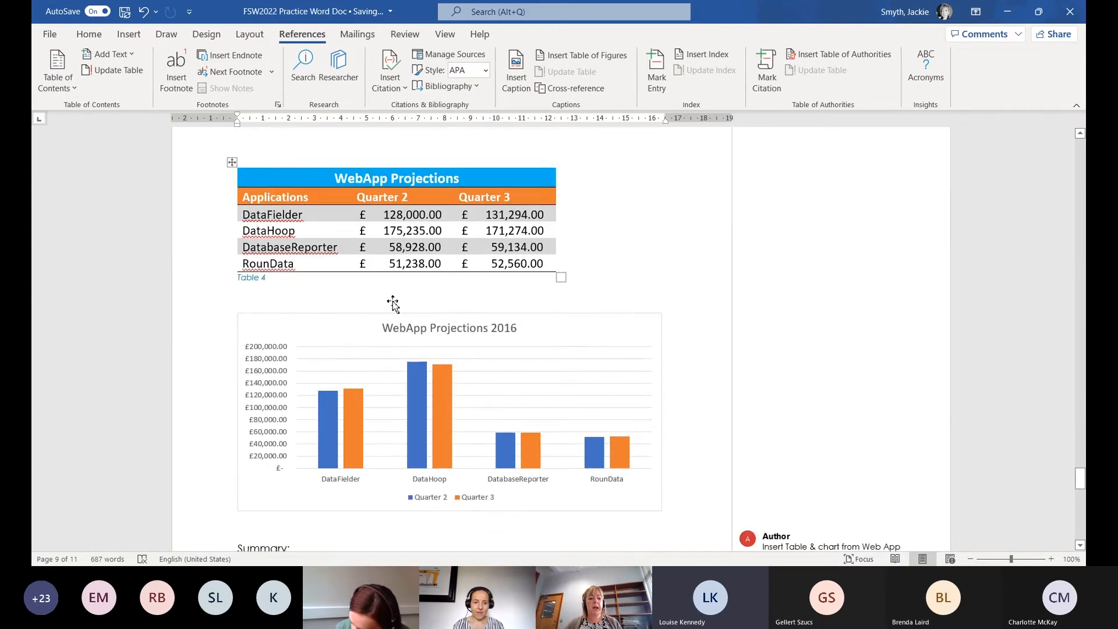
{"action": "left_click", "coordinate": [574, 335]}
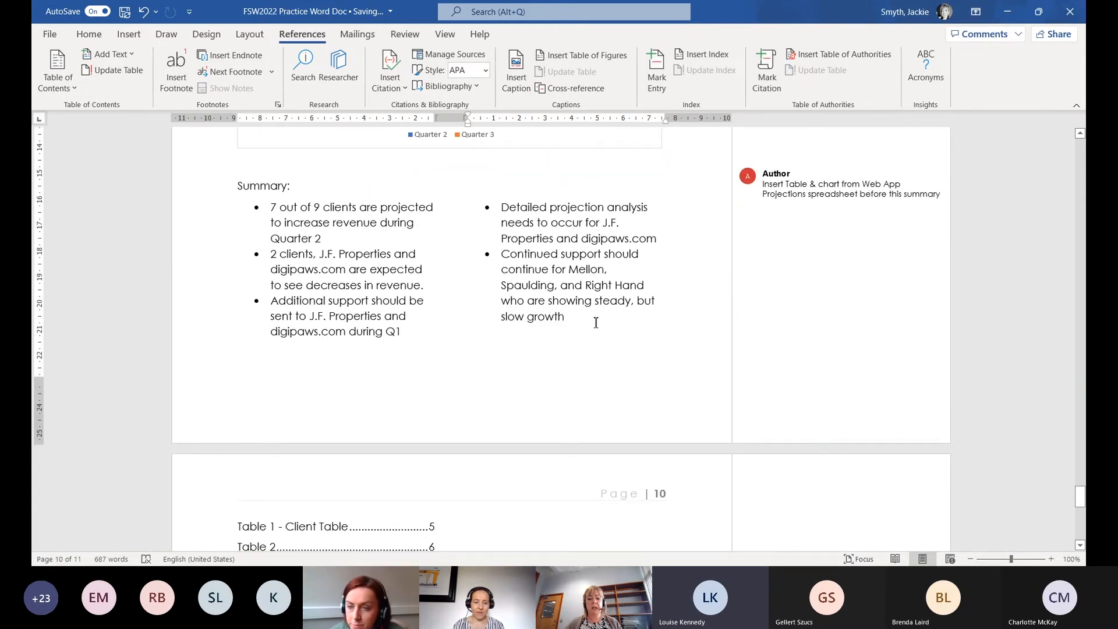
{"action": "left_click", "coordinate": [491, 338]}
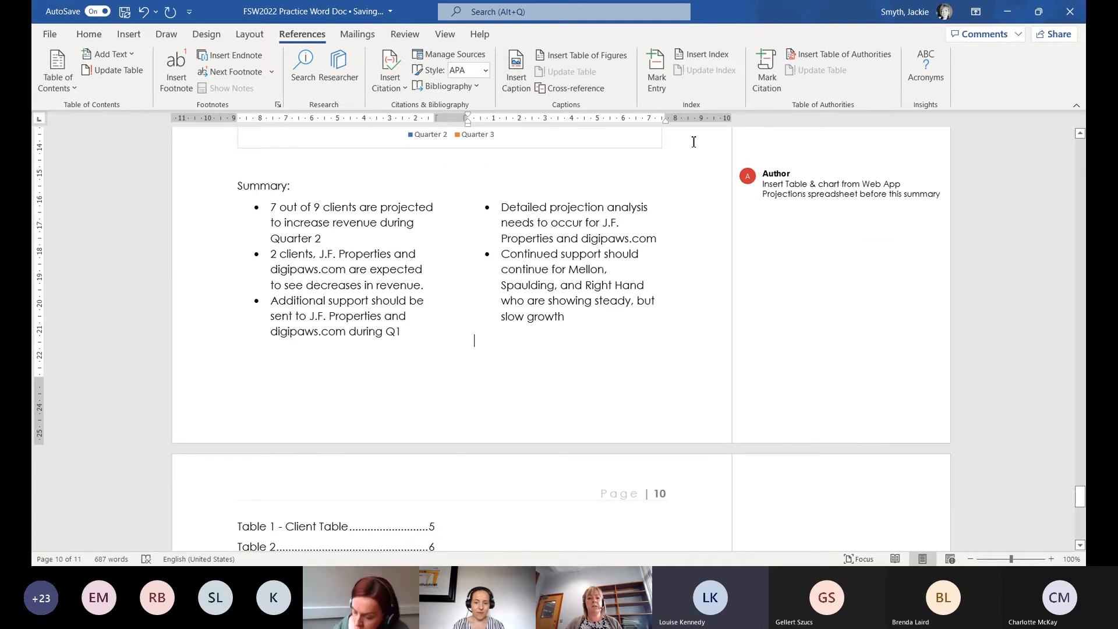
Insert a cross-reference to Table 3 below the final summary lists and put "See" in front of it
{"action": "left_click", "coordinate": [565, 90]}
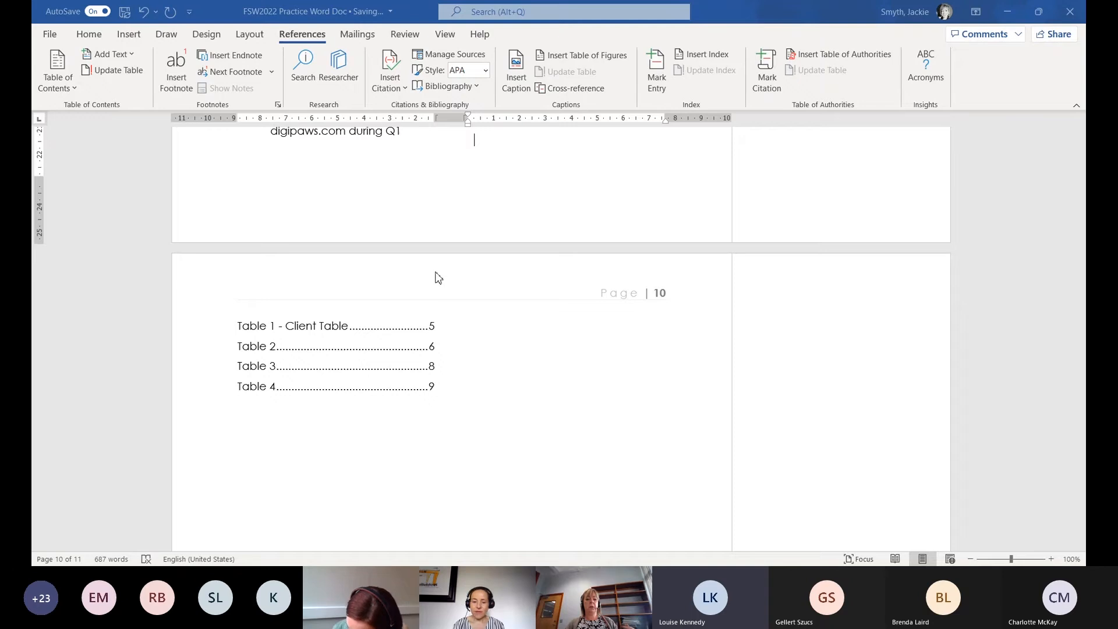
{"action": "left_click", "coordinate": [615, 383]}
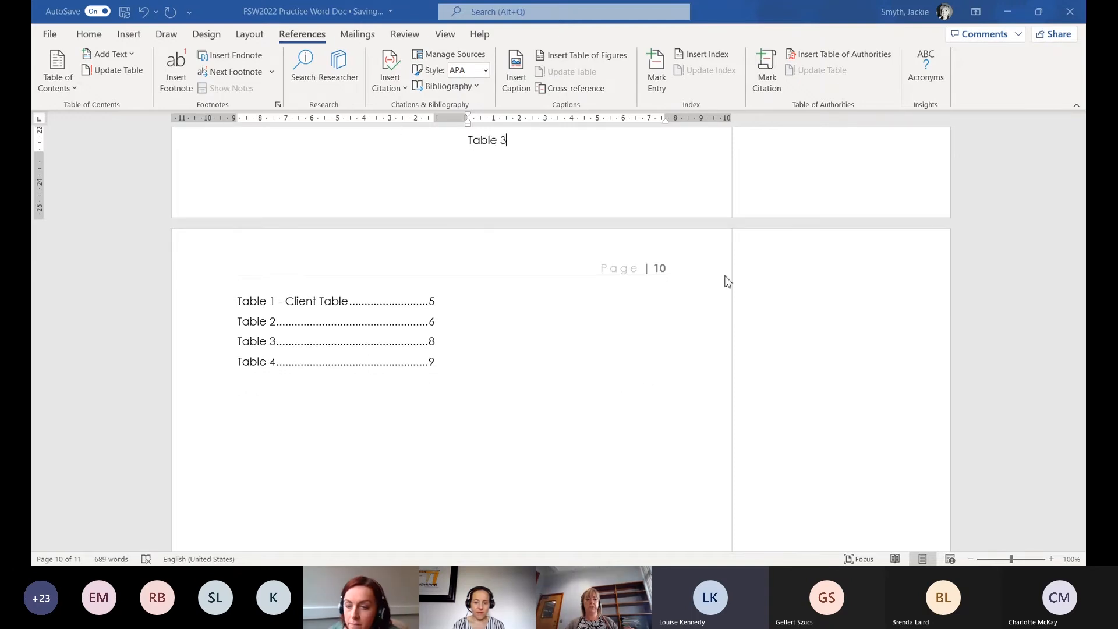
{"action": "scroll", "coordinate": [646, 200], "scroll_direction": "up", "scroll_amount": 3}
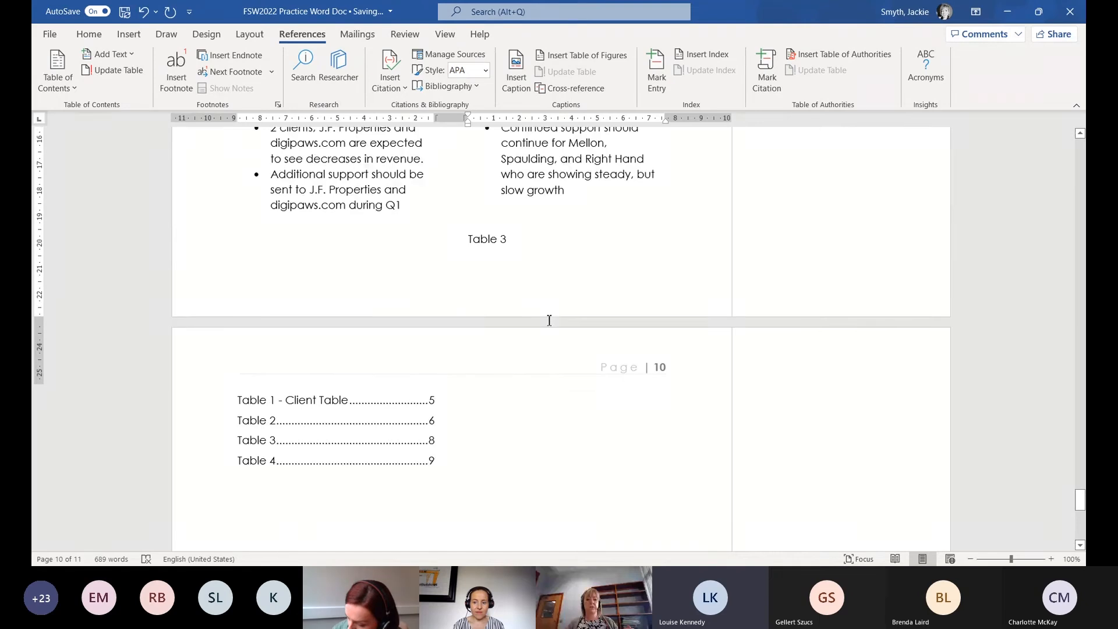
{"action": "left_click_drag", "start_coordinate": [470, 301], "coordinate": [506, 300]}
{"action": "left_click", "coordinate": [527, 287]}
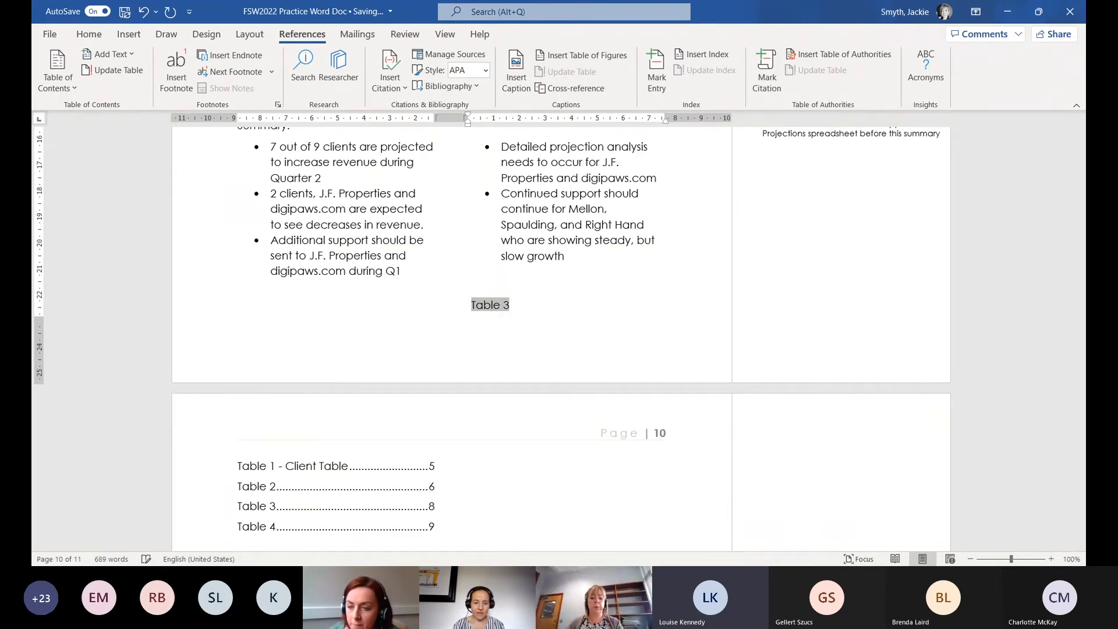
{"action": "key", "text": "Left"}
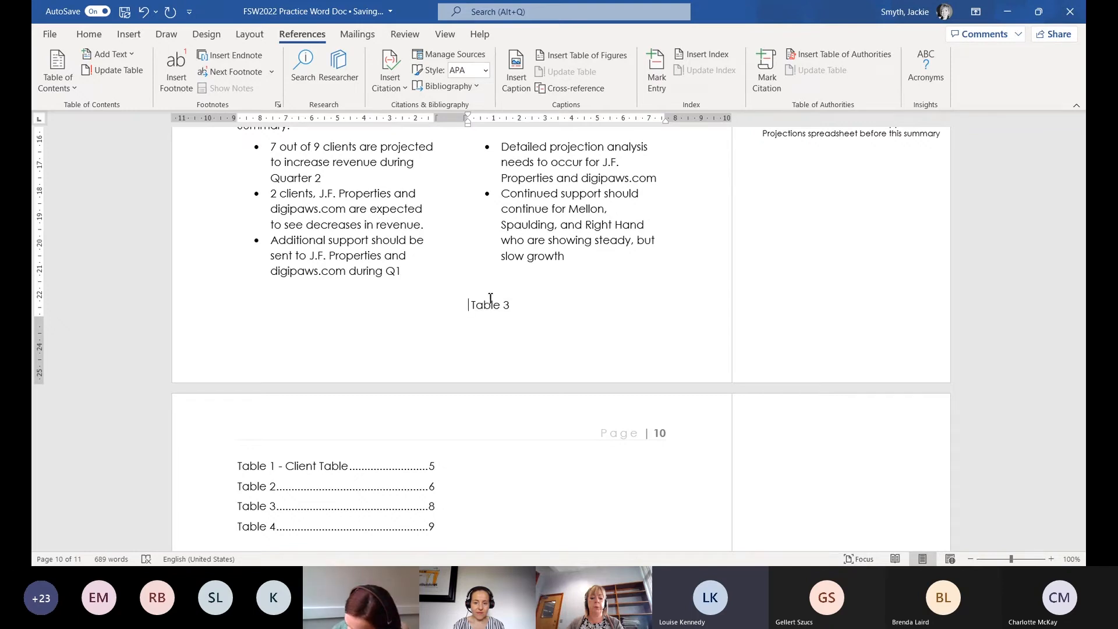
{"action": "type", "text": "See"}
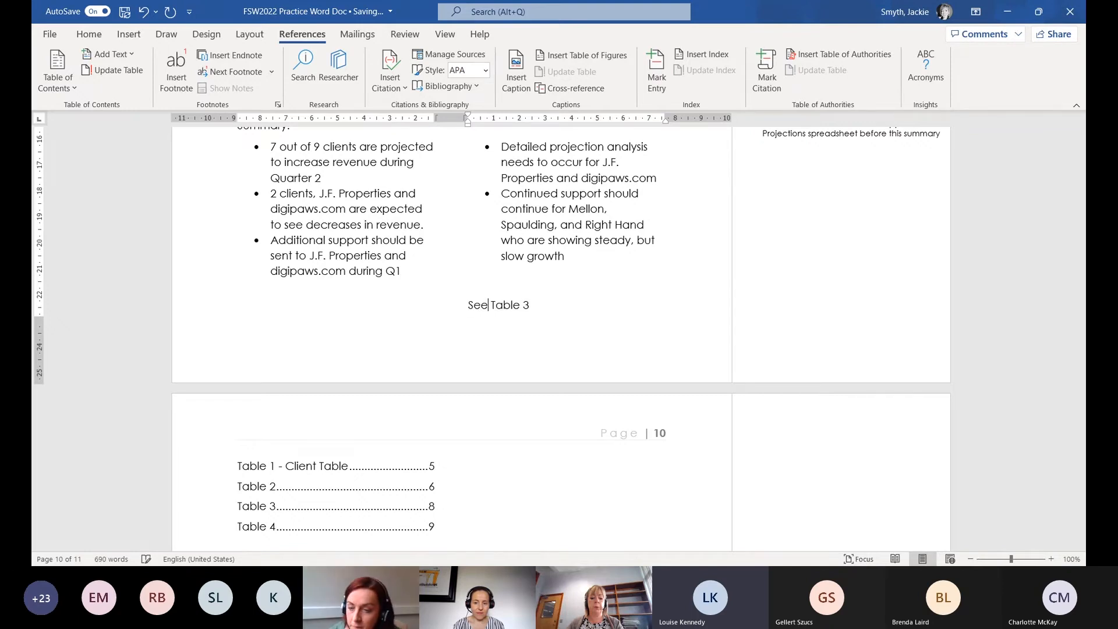
Follow the Table 3 cross-reference to the Revenue Projections chart and look over the captioned items after it
{"action": "left_click", "coordinate": [512, 305], "text": "ctrl"}
{"action": "scroll", "coordinate": [524, 289], "scroll_direction": "up", "scroll_amount": 5}
{"action": "scroll", "coordinate": [531, 285], "scroll_direction": "up", "scroll_amount": 1}
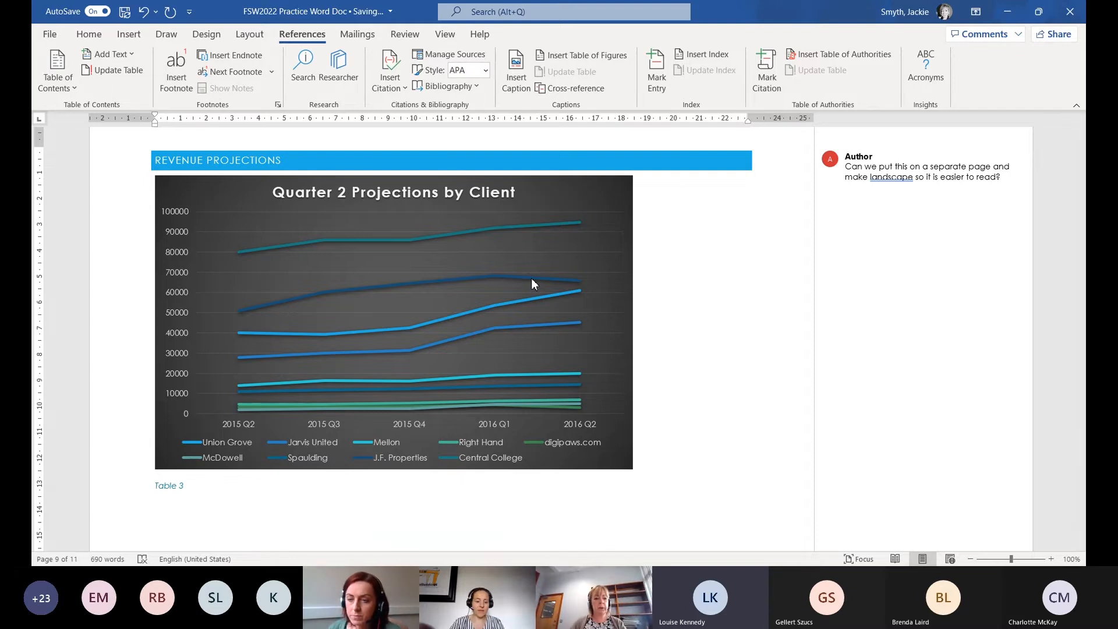
{"action": "scroll", "coordinate": [663, 297], "scroll_direction": "down", "scroll_amount": 10}
{"action": "scroll", "coordinate": [663, 295], "scroll_direction": "down", "scroll_amount": 7}
{"action": "scroll", "coordinate": [662, 294], "scroll_direction": "up", "scroll_amount": 5}
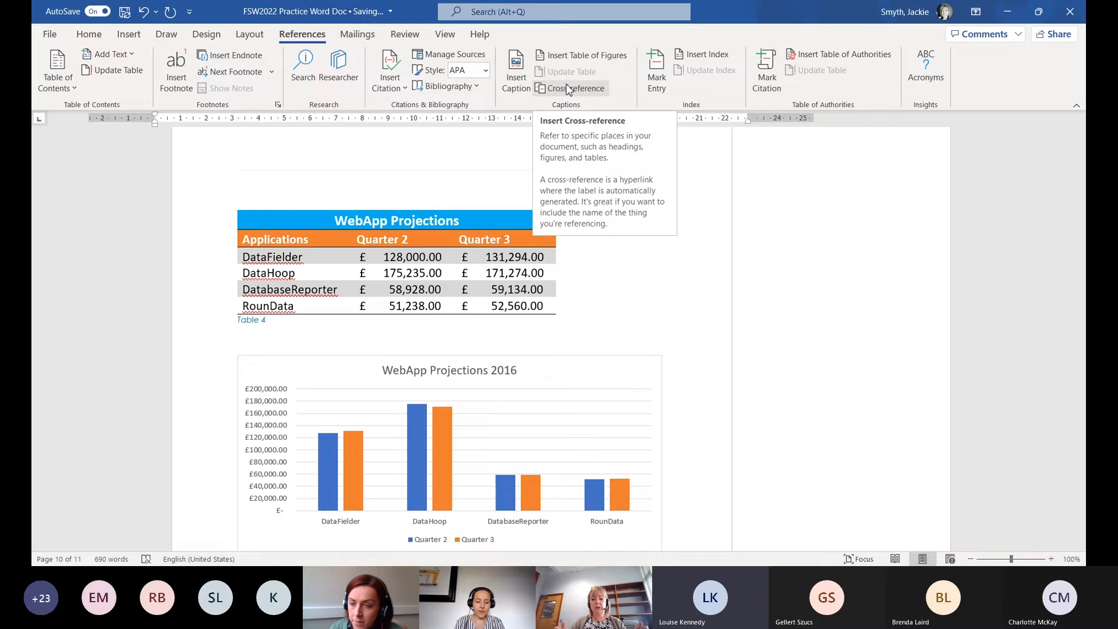
{"action": "left_click", "coordinate": [569, 89]}
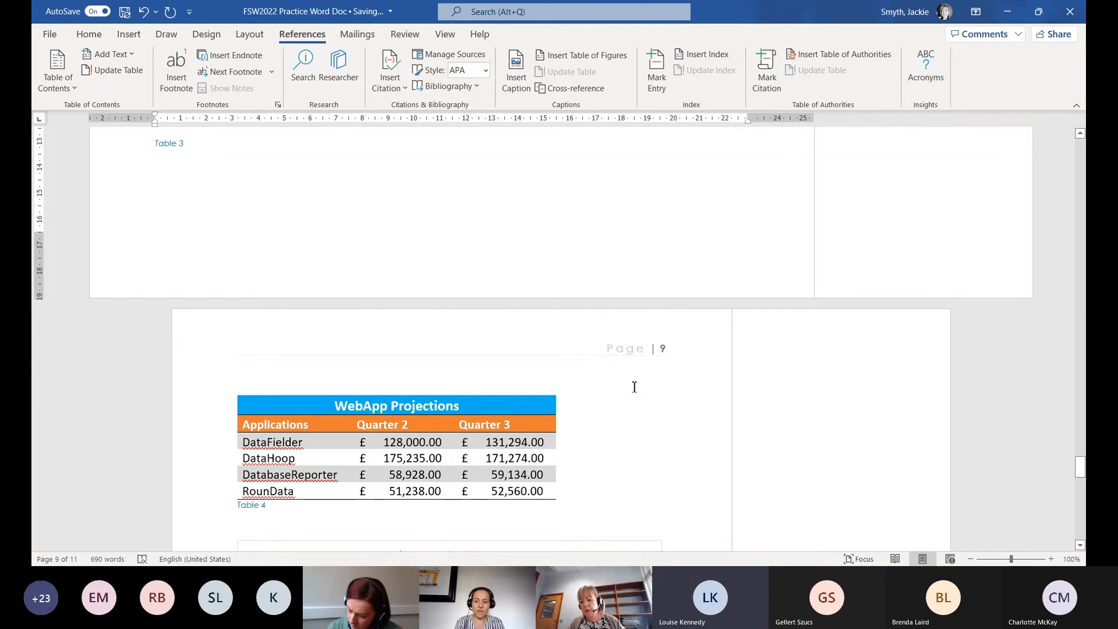
Enlarge the Updated Chain of Command organisation chart so it spans the text width up to the right margin
{"action": "scroll", "coordinate": [640, 343], "scroll_direction": "up", "scroll_amount": 20}
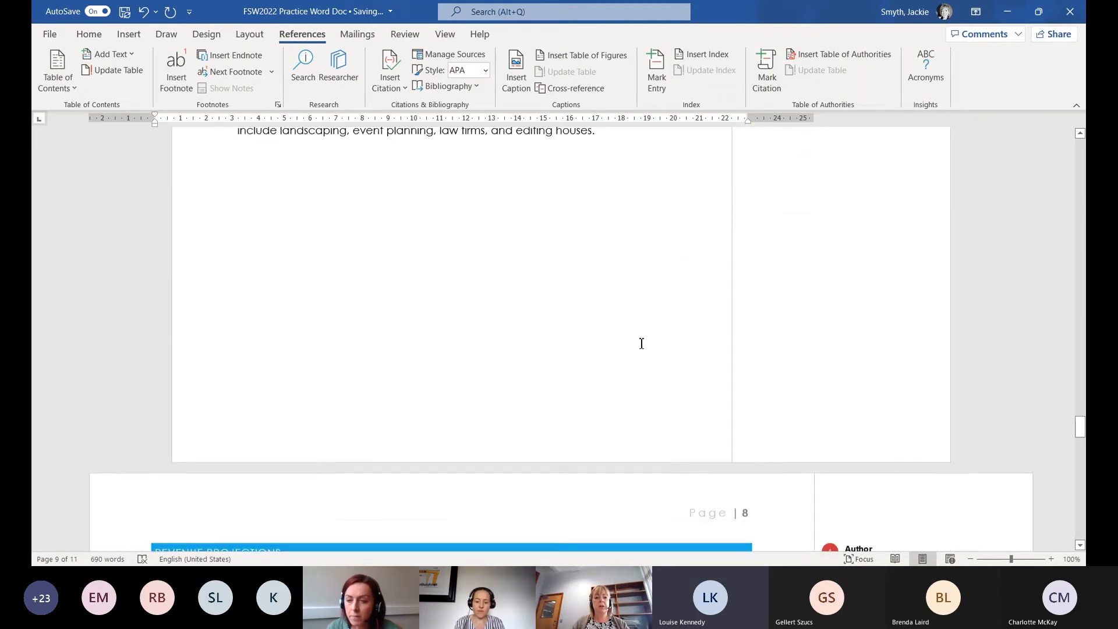
{"action": "scroll", "coordinate": [642, 343], "scroll_direction": "up", "scroll_amount": 20}
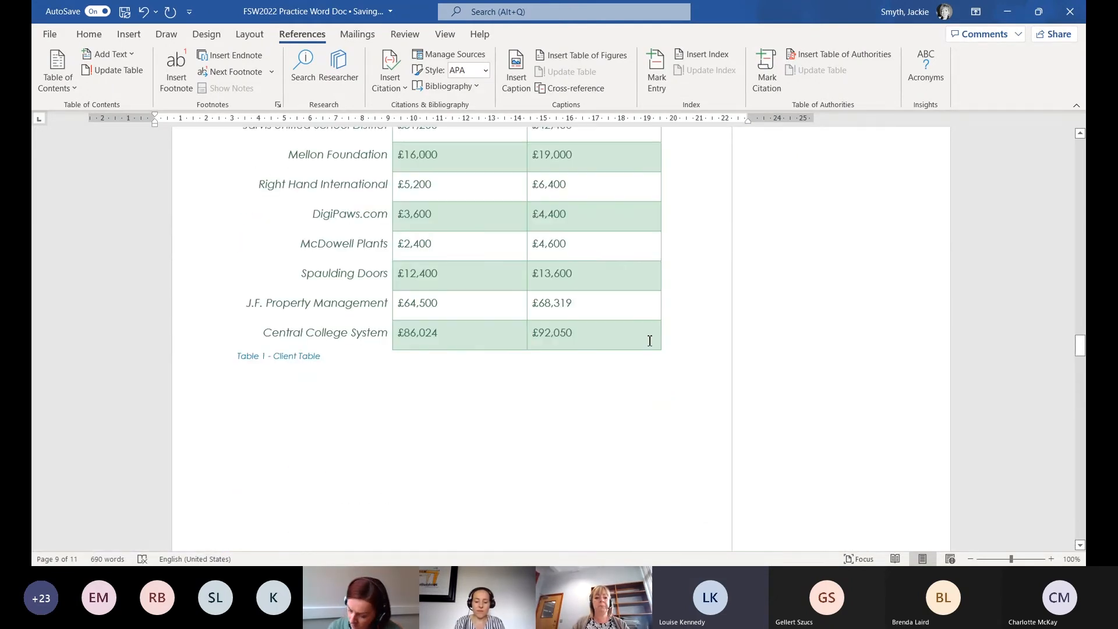
{"action": "scroll", "coordinate": [653, 340], "scroll_direction": "up", "scroll_amount": 12}
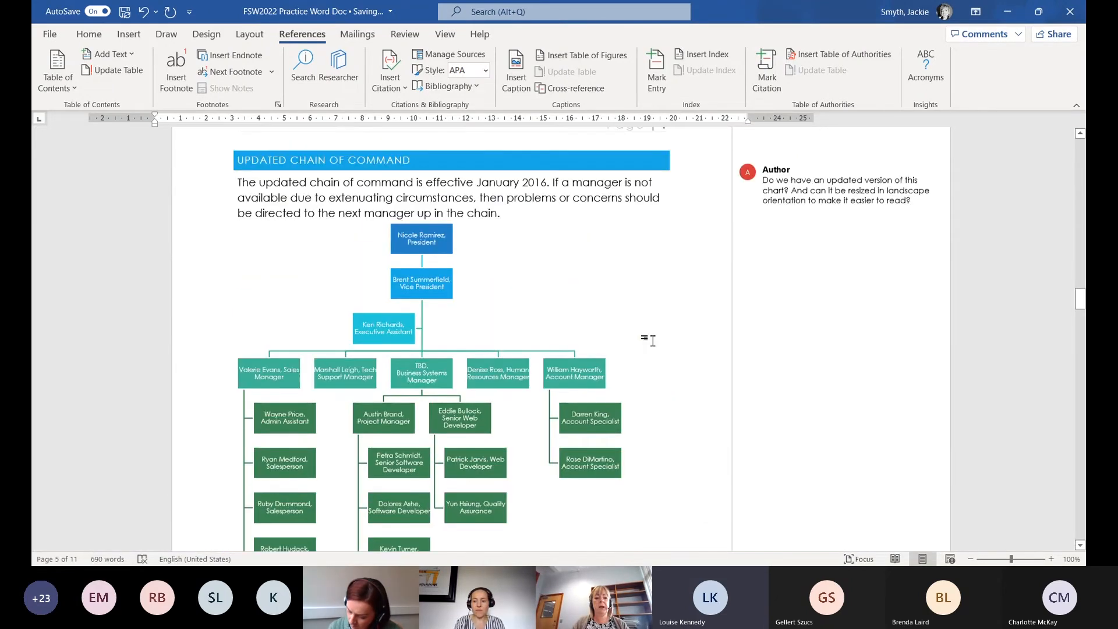
{"action": "scroll", "coordinate": [652, 341], "scroll_direction": "down", "scroll_amount": 3}
{"action": "scroll", "coordinate": [653, 340], "scroll_direction": "down", "scroll_amount": 1}
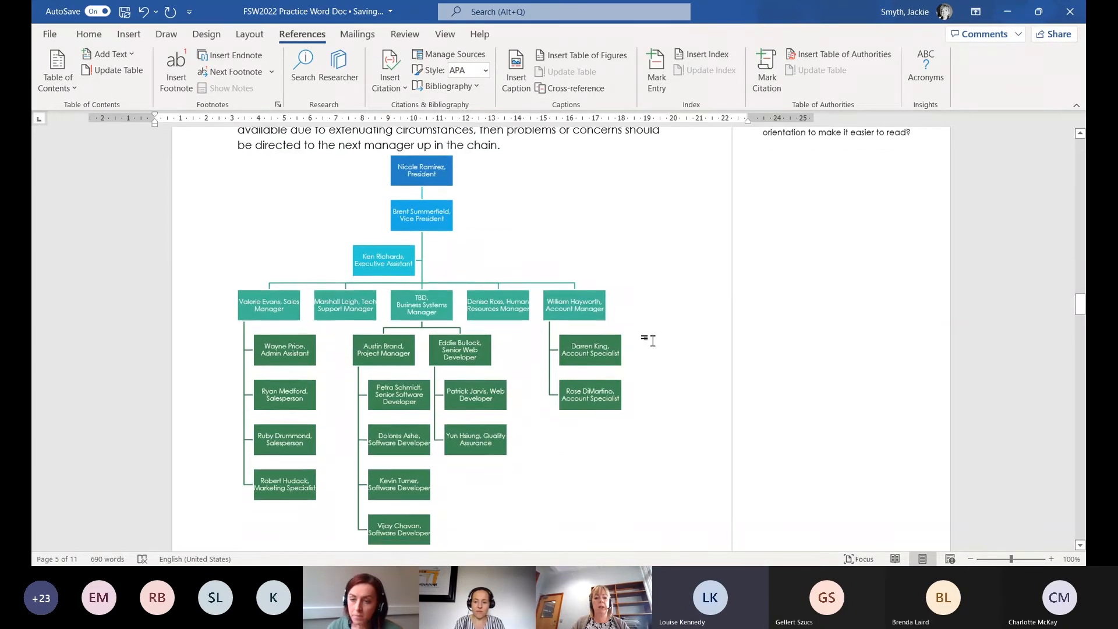
{"action": "scroll", "coordinate": [652, 341], "scroll_direction": "down", "scroll_amount": 1}
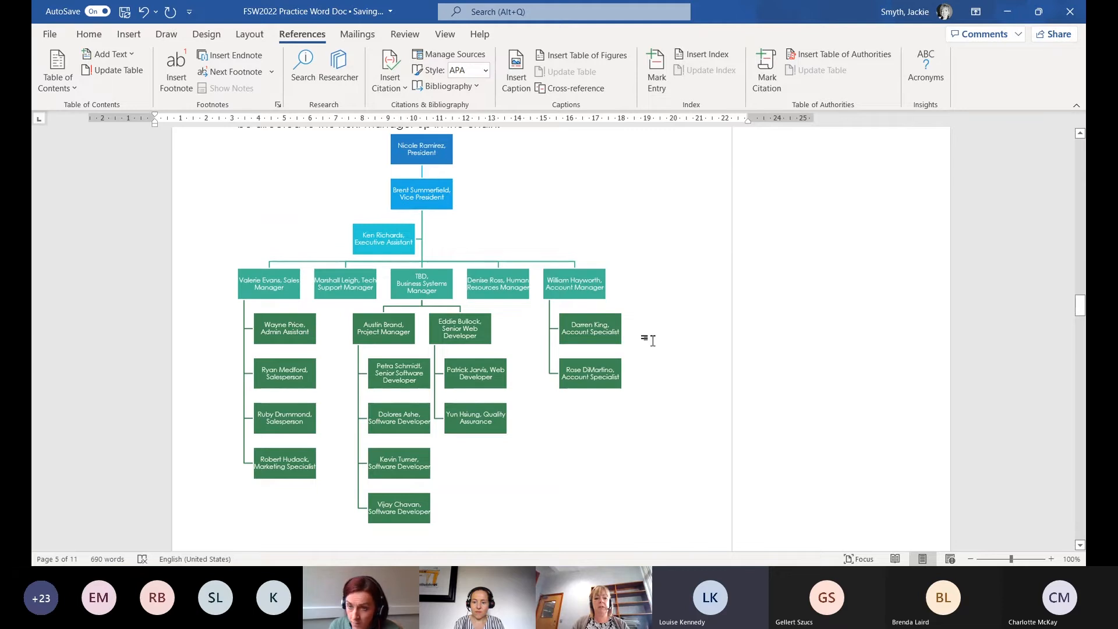
{"action": "scroll", "coordinate": [652, 341], "scroll_direction": "up", "scroll_amount": 2}
{"action": "scroll", "coordinate": [652, 340], "scroll_direction": "down", "scroll_amount": 4}
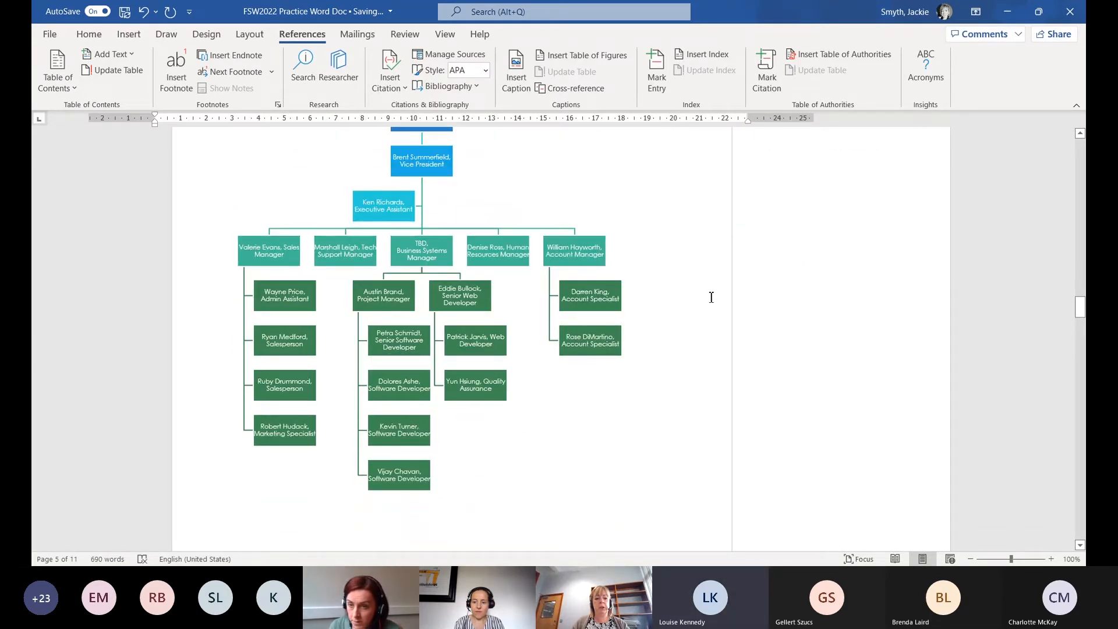
{"action": "left_click", "coordinate": [577, 220]}
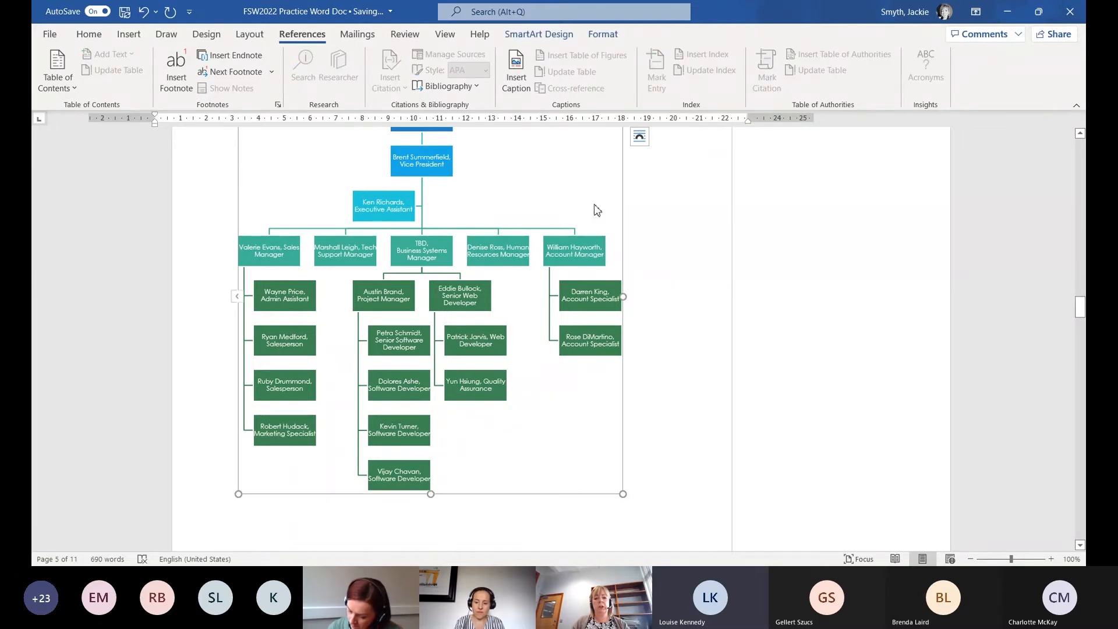
{"action": "left_click_drag", "start_coordinate": [623, 494], "coordinate": [660, 507]}
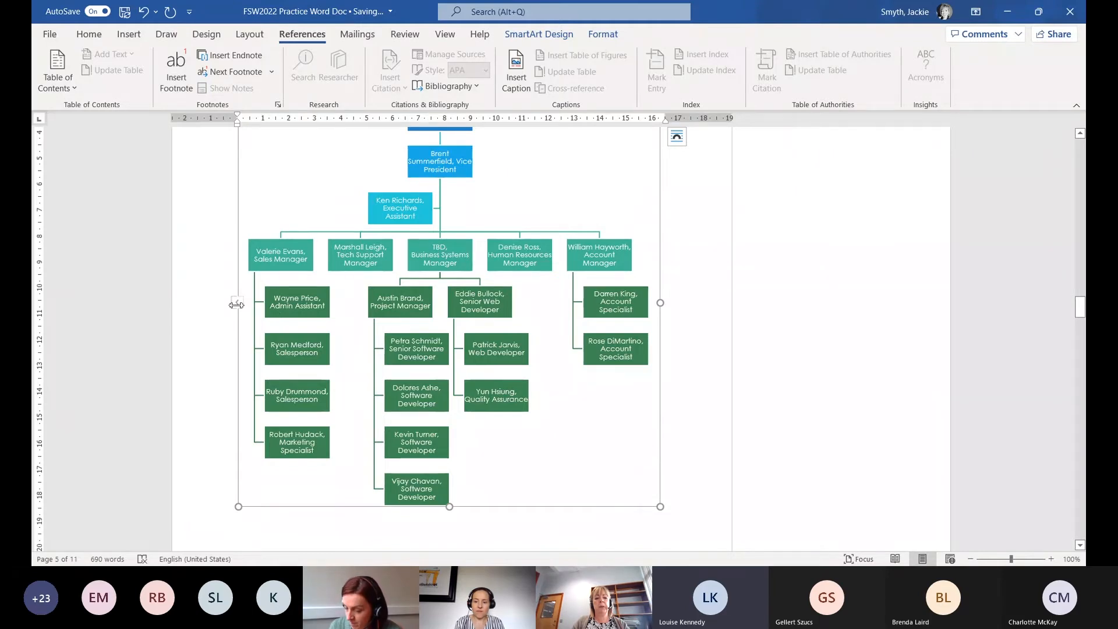
Replace the employee's full name in the upper Account Specialist box under the Account Manager, keeping the job title
{"action": "left_click", "coordinate": [480, 301]}
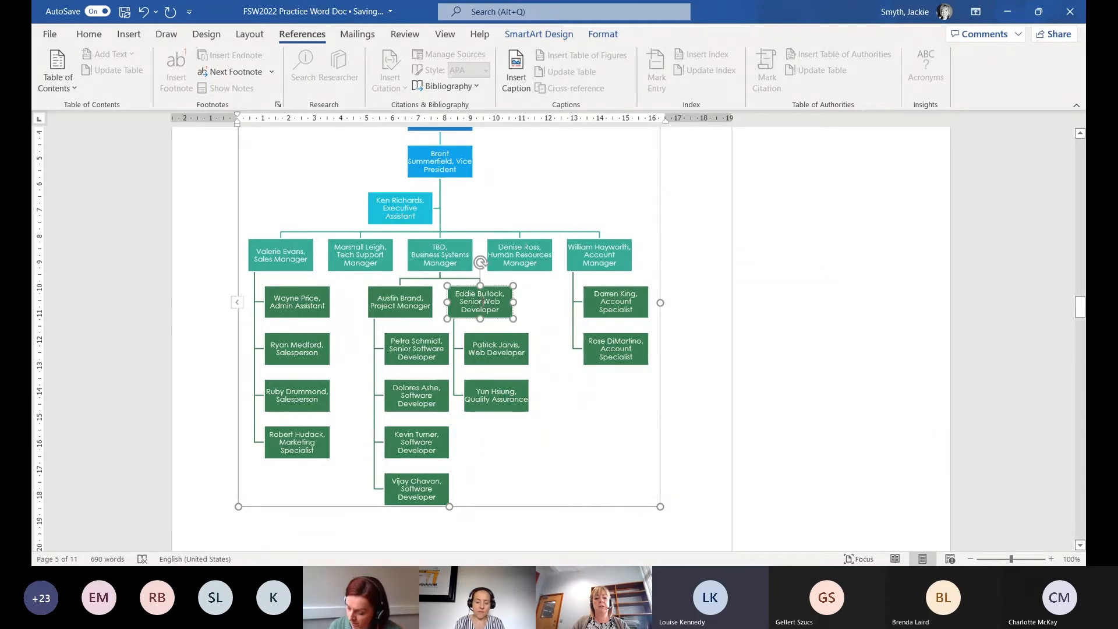
{"action": "double_click", "coordinate": [482, 302]}
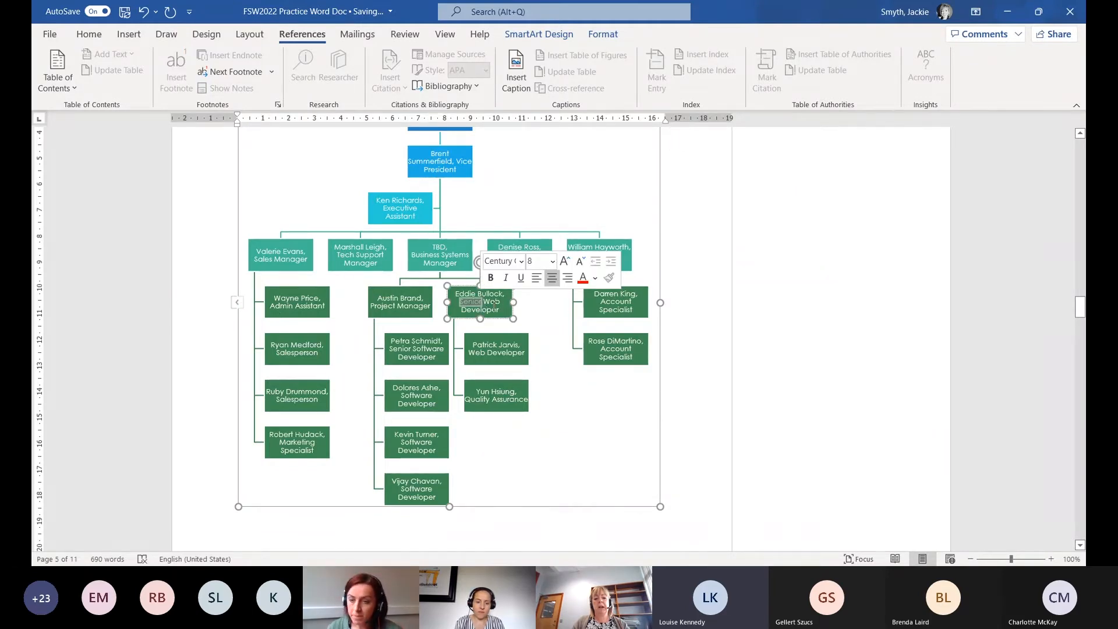
{"action": "double_click", "coordinate": [492, 303]}
{"action": "left_click", "coordinate": [468, 306]}
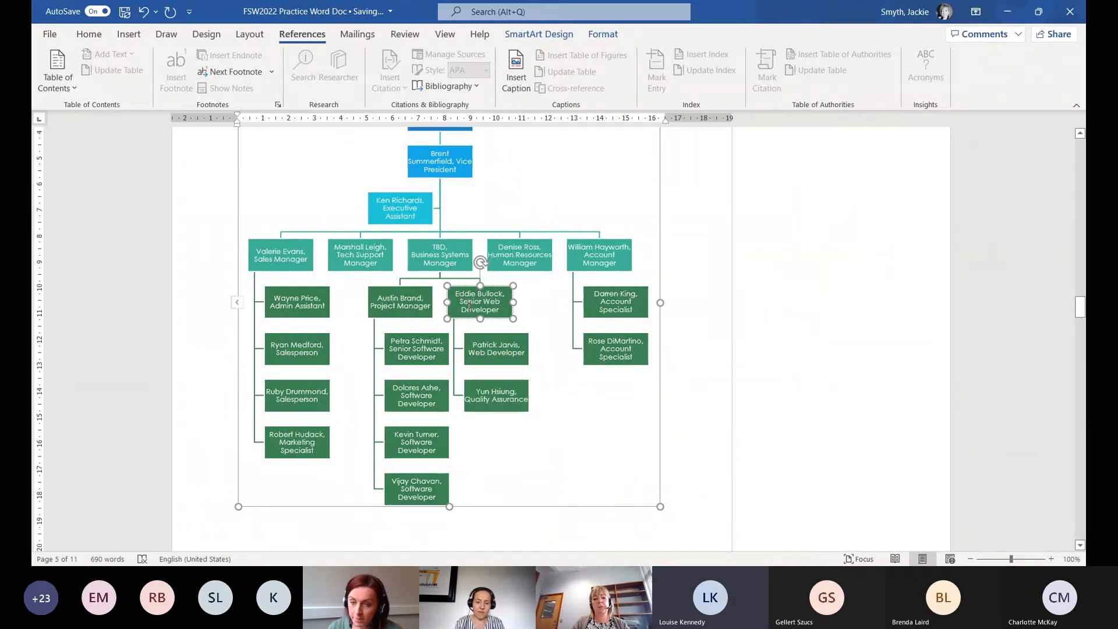
{"action": "left_click", "coordinate": [598, 296]}
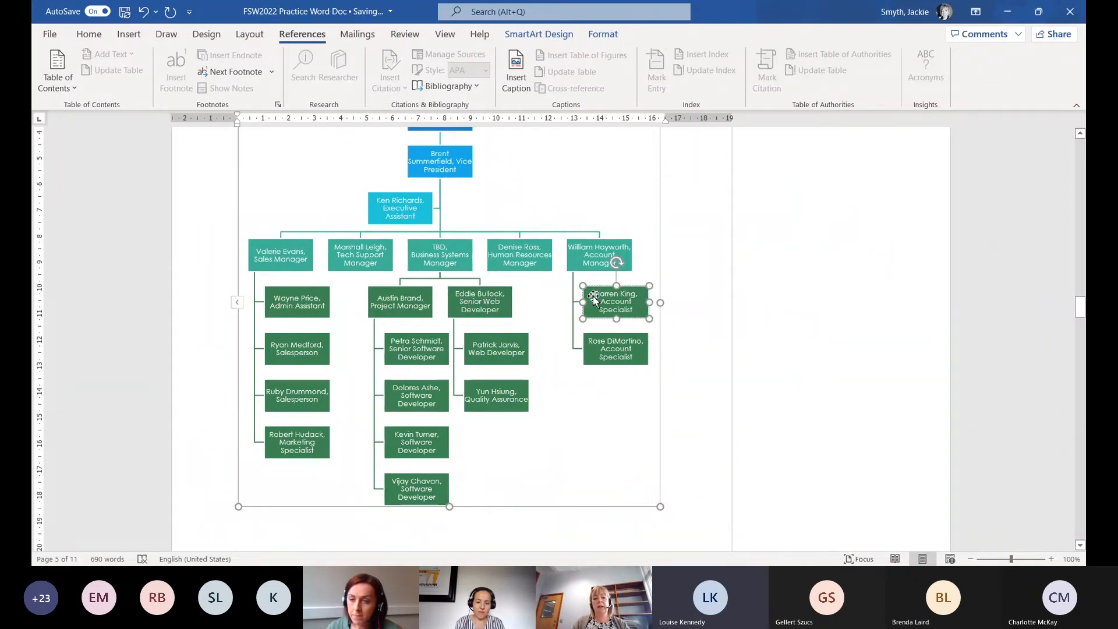
{"action": "left_click_drag", "start_coordinate": [593, 294], "coordinate": [636, 295]}
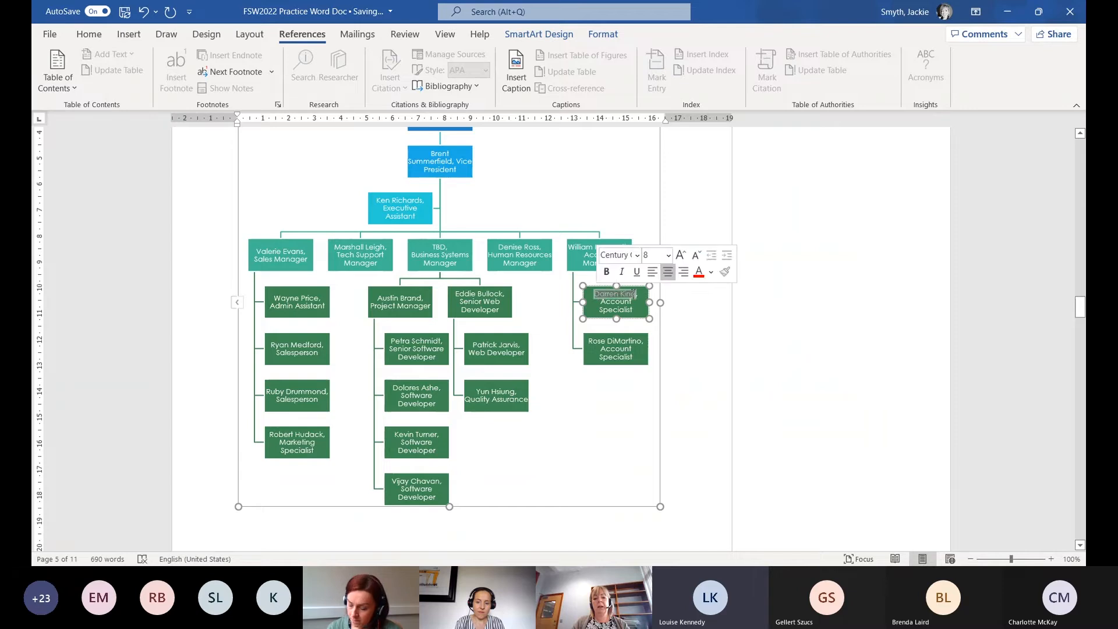
{"action": "type", "text": "Jackie "}
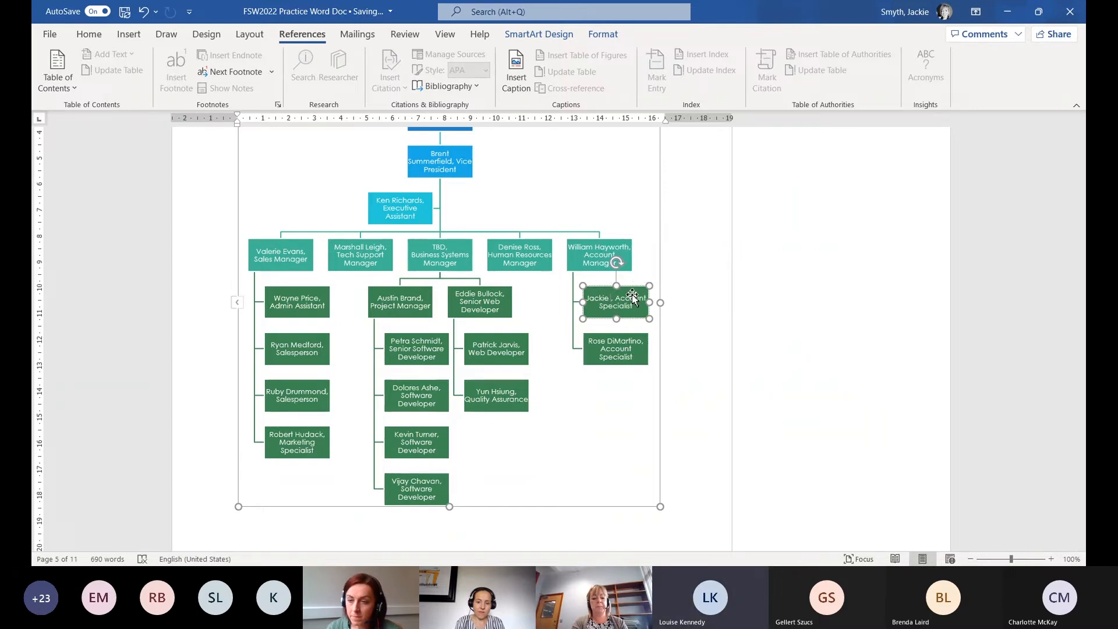
{"action": "type", "text": "Smyth"}
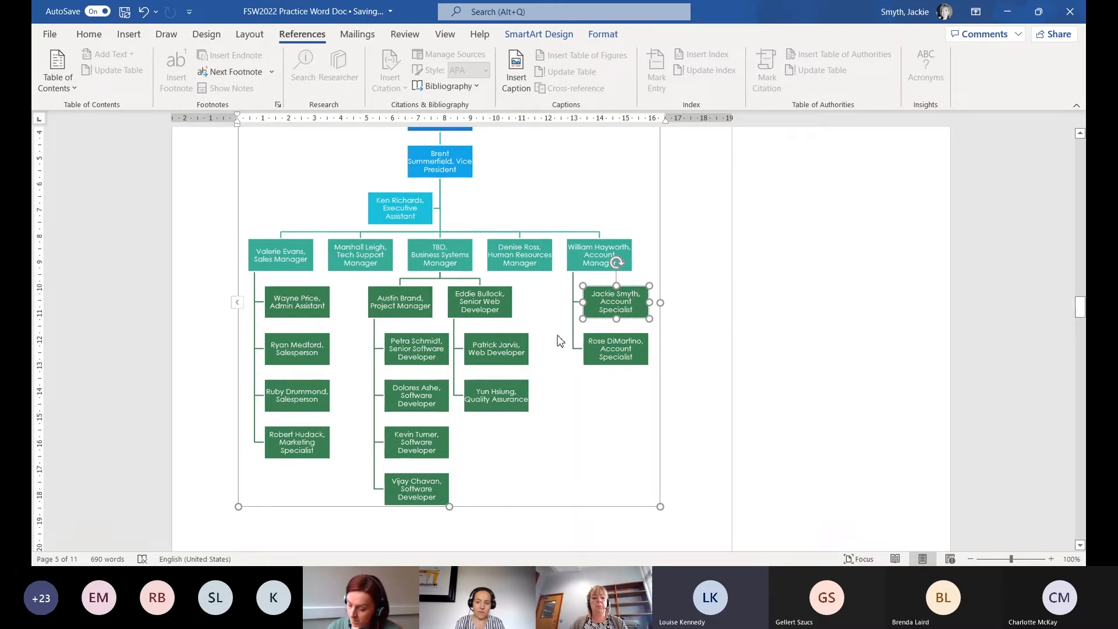
Delete the Software Developer box directly below the Senior Software Developer in the organisation chart
{"action": "left_click", "coordinate": [401, 395]}
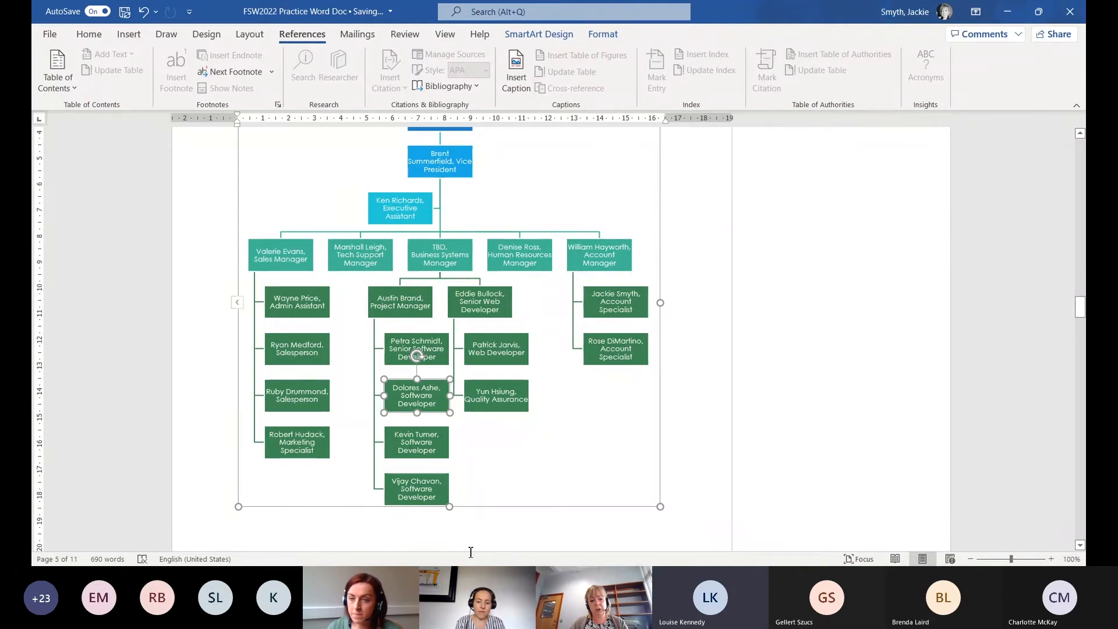
{"action": "key", "text": "Delete"}
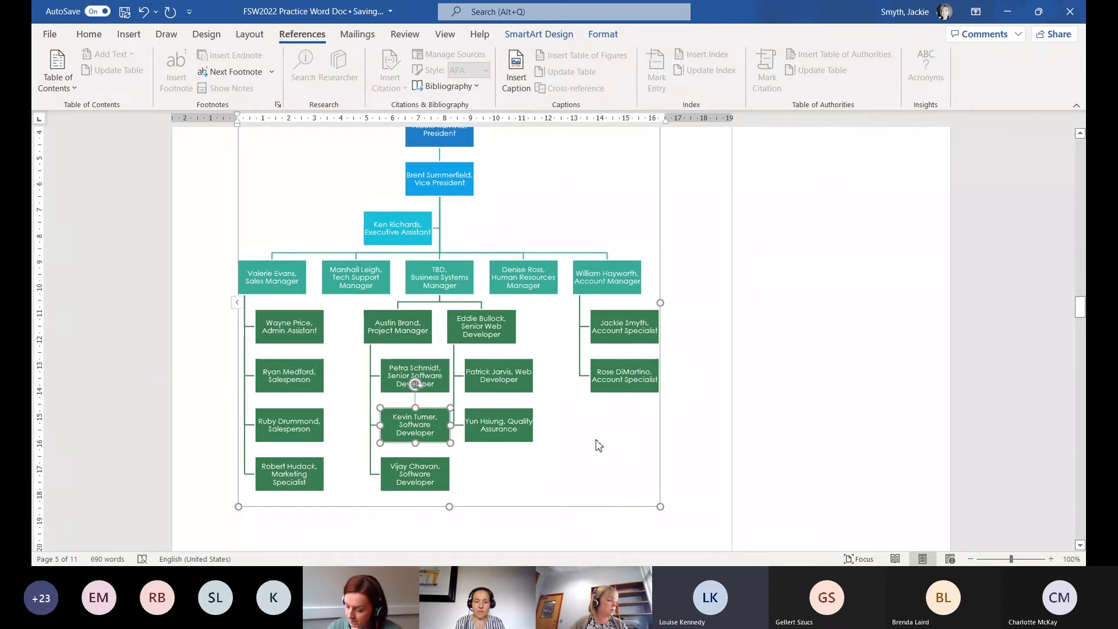
Promote the Senior Web Developer box in the organisation chart to the manager level
{"action": "left_click", "coordinate": [509, 318]}
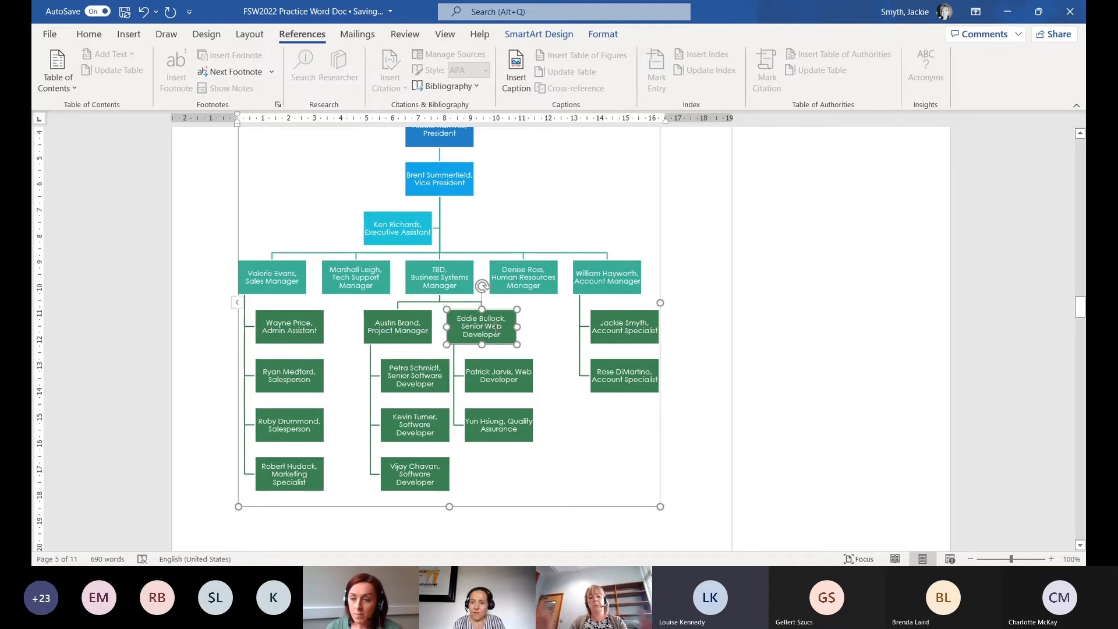
{"action": "left_click", "coordinate": [548, 37]}
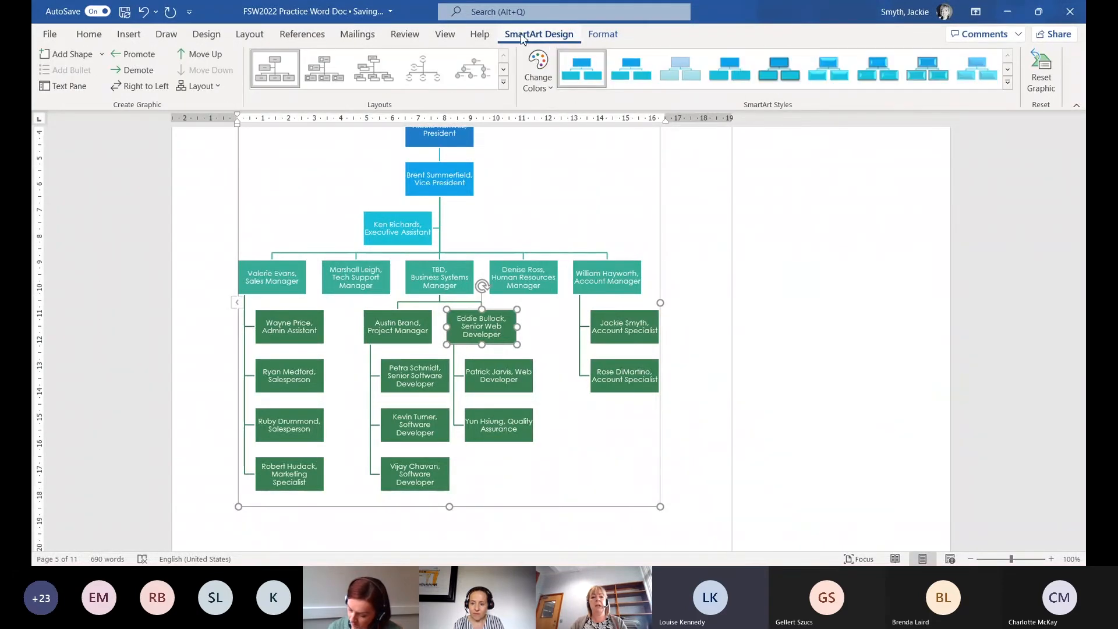
{"action": "left_click", "coordinate": [602, 35]}
{"action": "left_click", "coordinate": [553, 36]}
{"action": "left_click", "coordinate": [594, 34]}
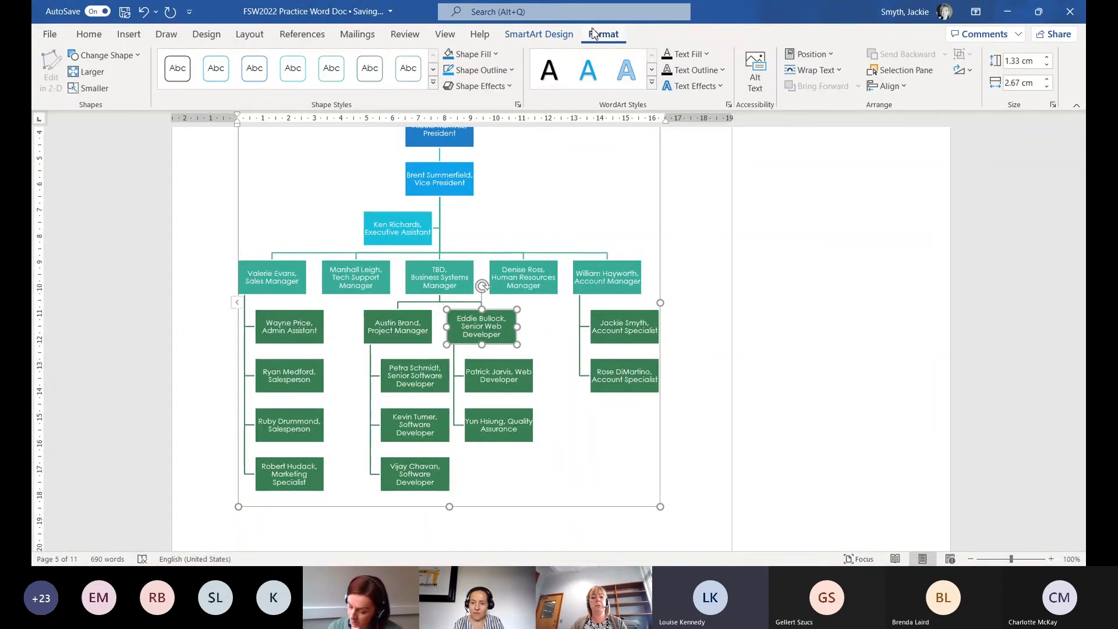
{"action": "left_click", "coordinate": [547, 35]}
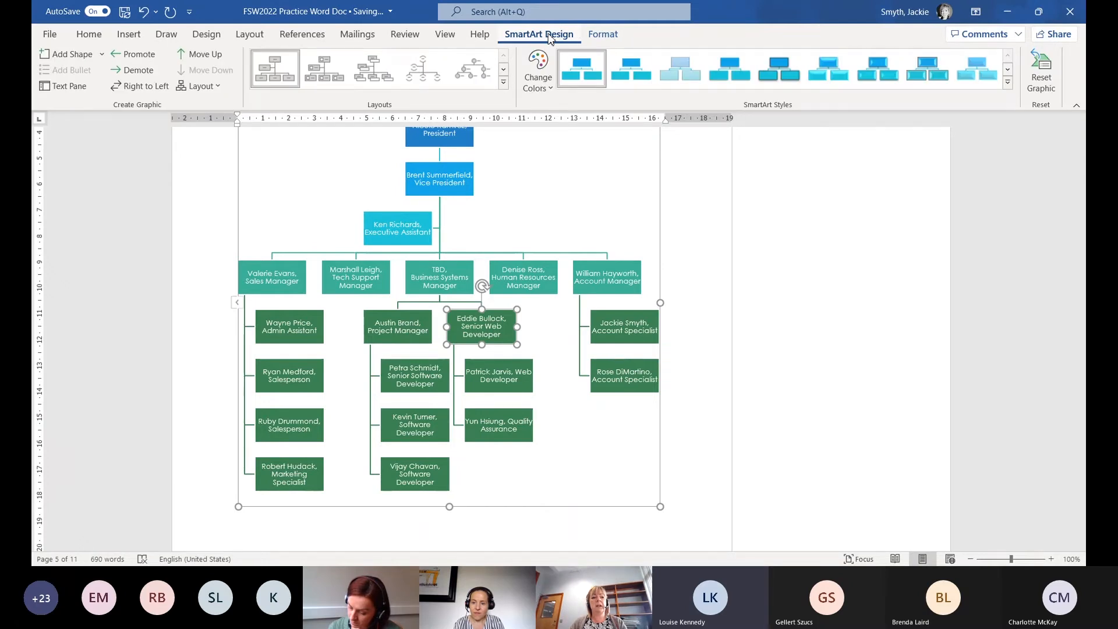
{"action": "left_click", "coordinate": [137, 57]}
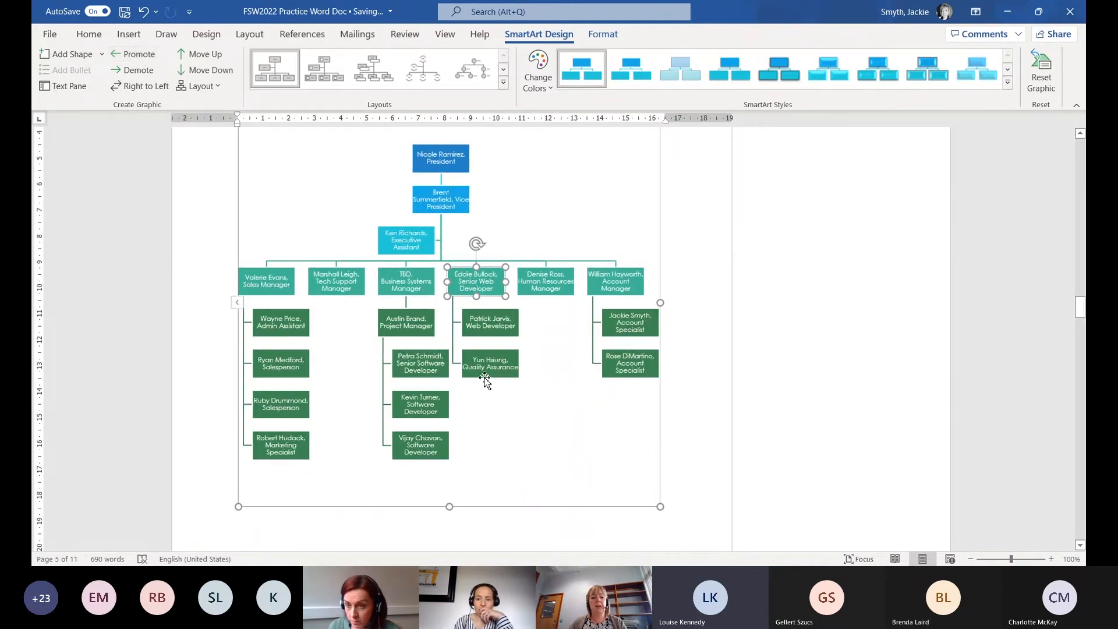
Demote the Senior Web Developer box one level, and undo both the demotion and the preceding promotion
{"action": "left_click", "coordinate": [503, 240]}
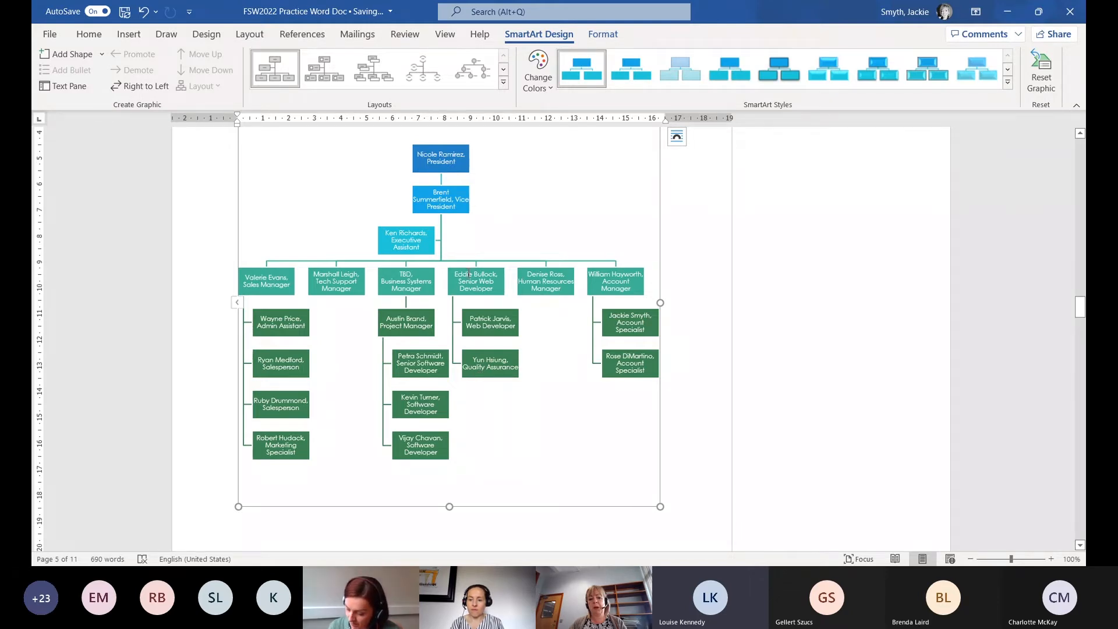
{"action": "left_click", "coordinate": [469, 274]}
{"action": "left_click", "coordinate": [147, 70]}
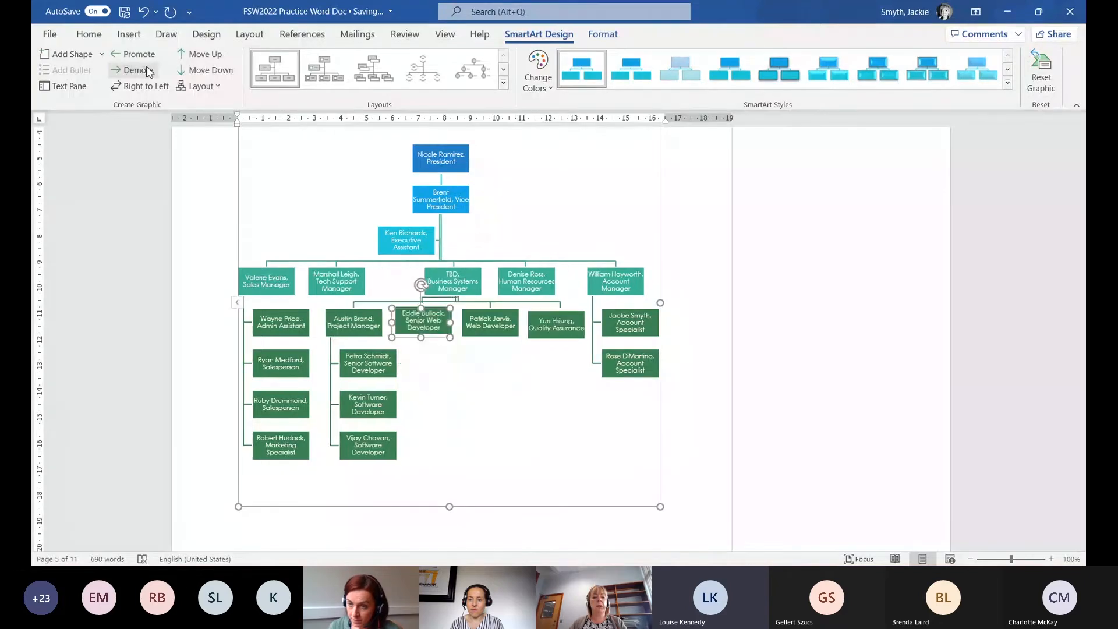
{"action": "left_click", "coordinate": [144, 11]}
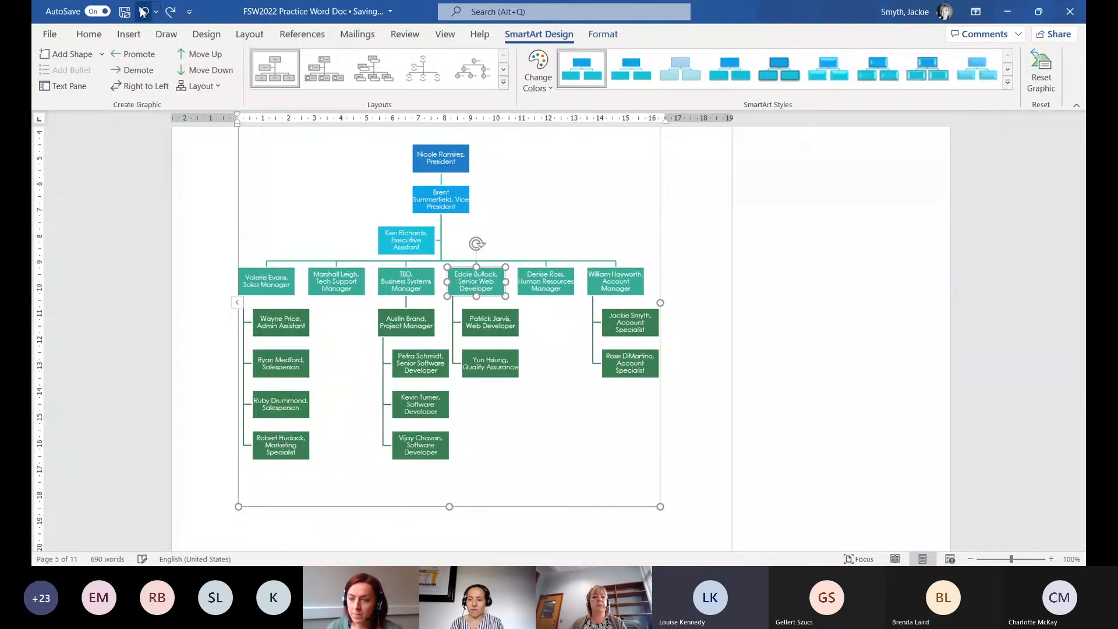
{"action": "left_click", "coordinate": [144, 11]}
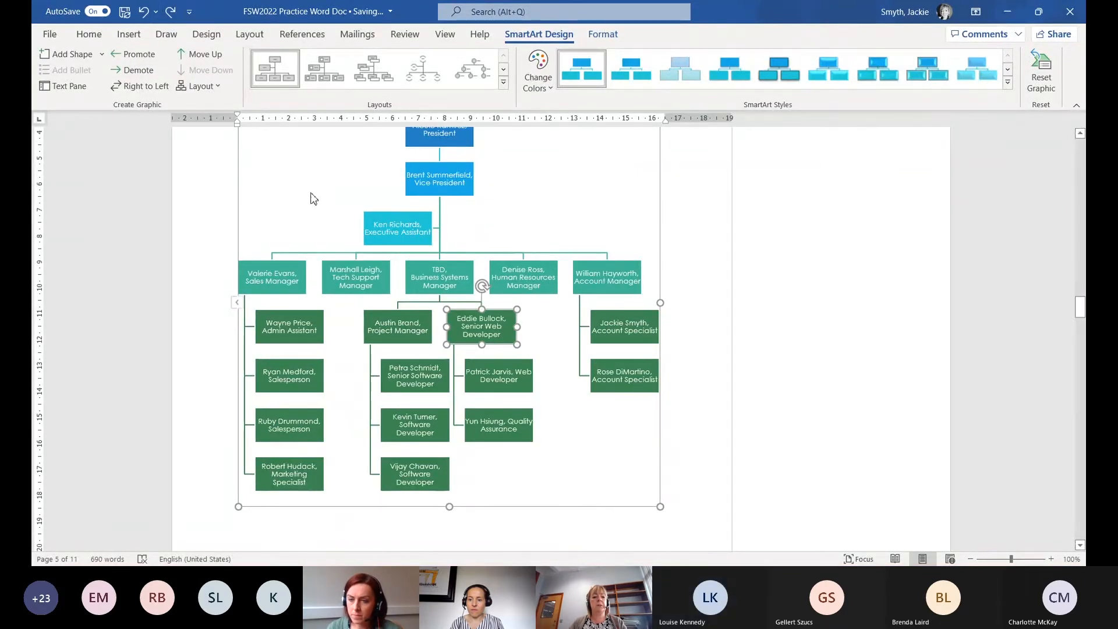
Promote the Senior Web Developer box to the manager level again and show the organisation chart's text outline
{"action": "left_click", "coordinate": [134, 57]}
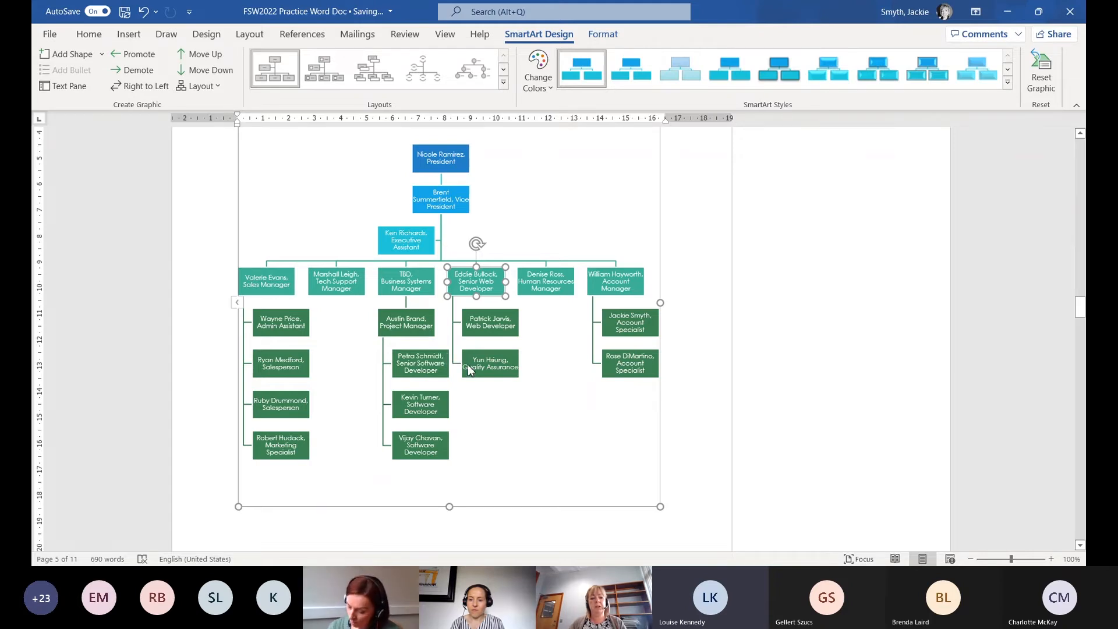
{"action": "left_click", "coordinate": [65, 87]}
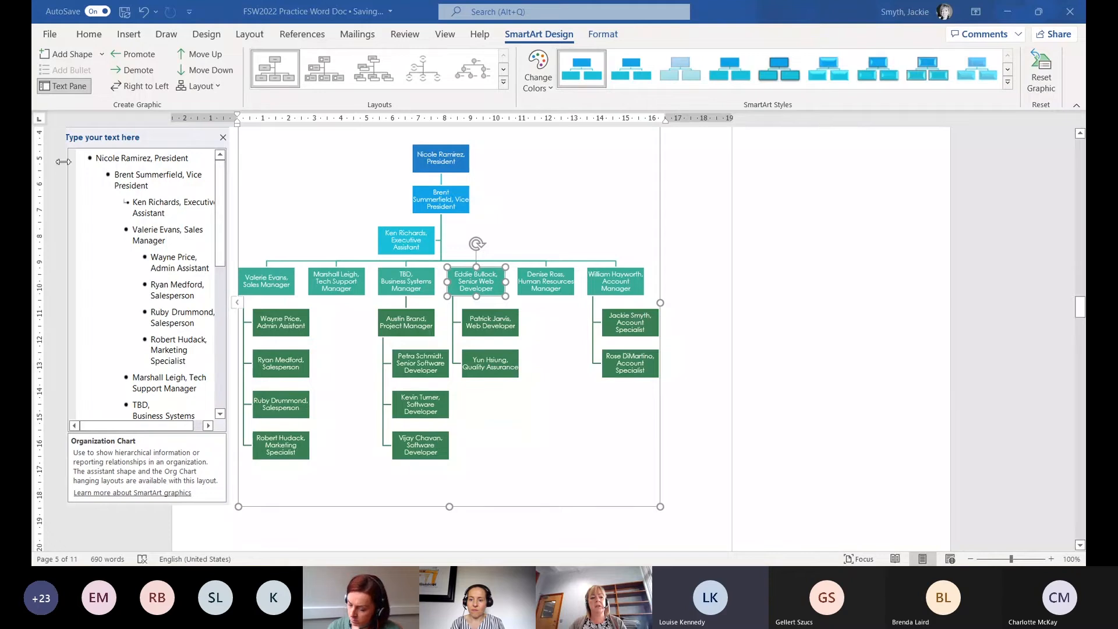
Try promoting the Web Developer entry under the Senior Web Developer one level in the text outline, and undo the promotion
{"action": "scroll", "coordinate": [224, 243], "scroll_direction": "down", "scroll_amount": 4}
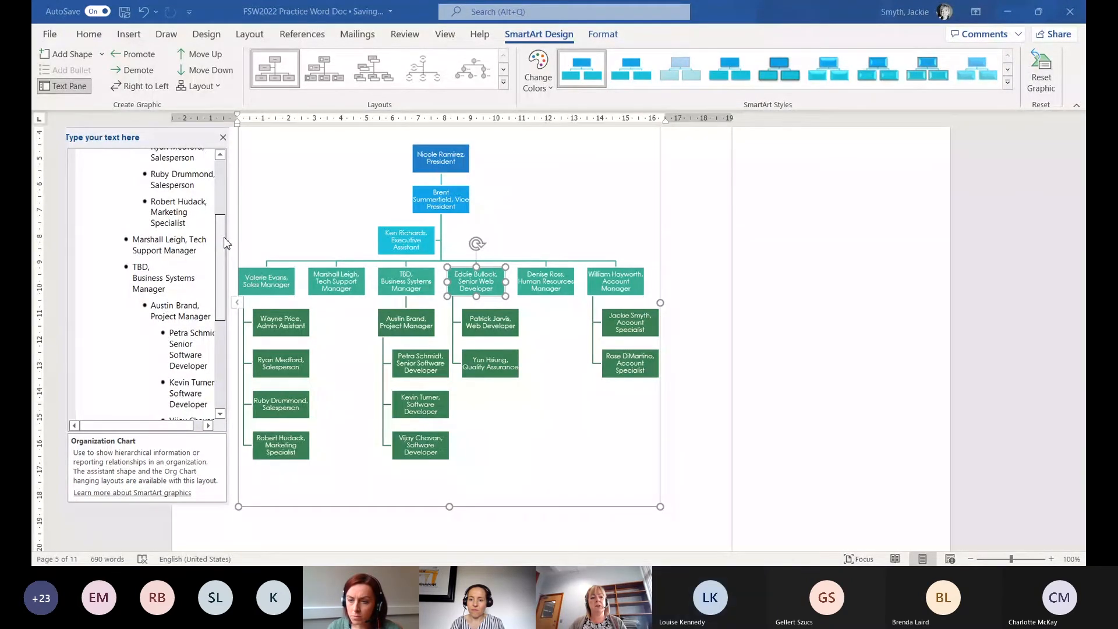
{"action": "scroll", "coordinate": [225, 244], "scroll_direction": "down", "scroll_amount": 6}
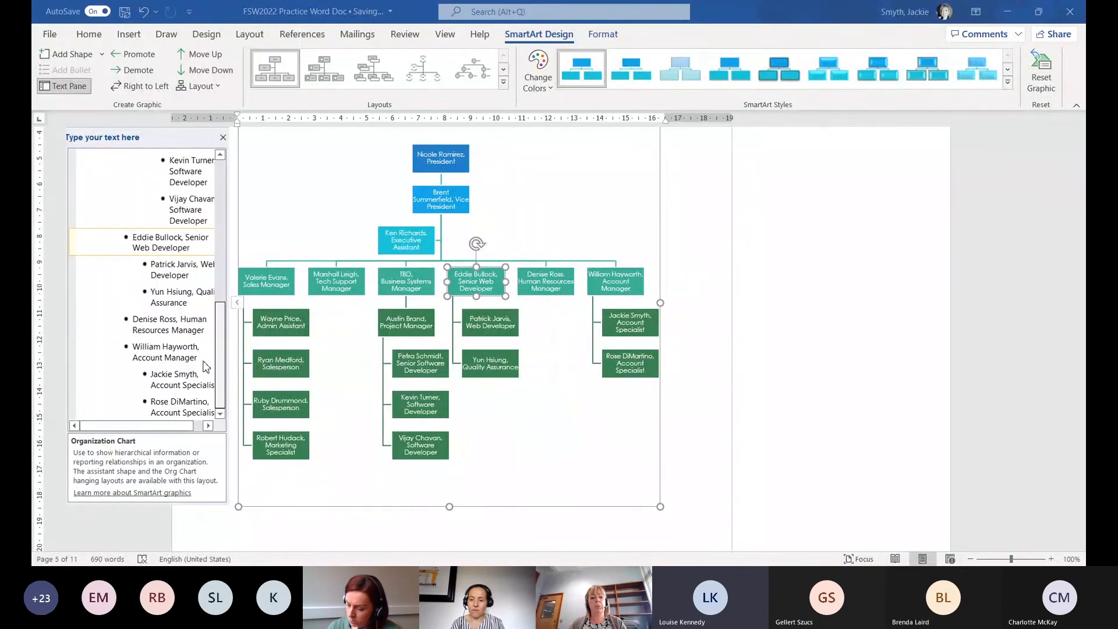
{"action": "left_click", "coordinate": [152, 266]}
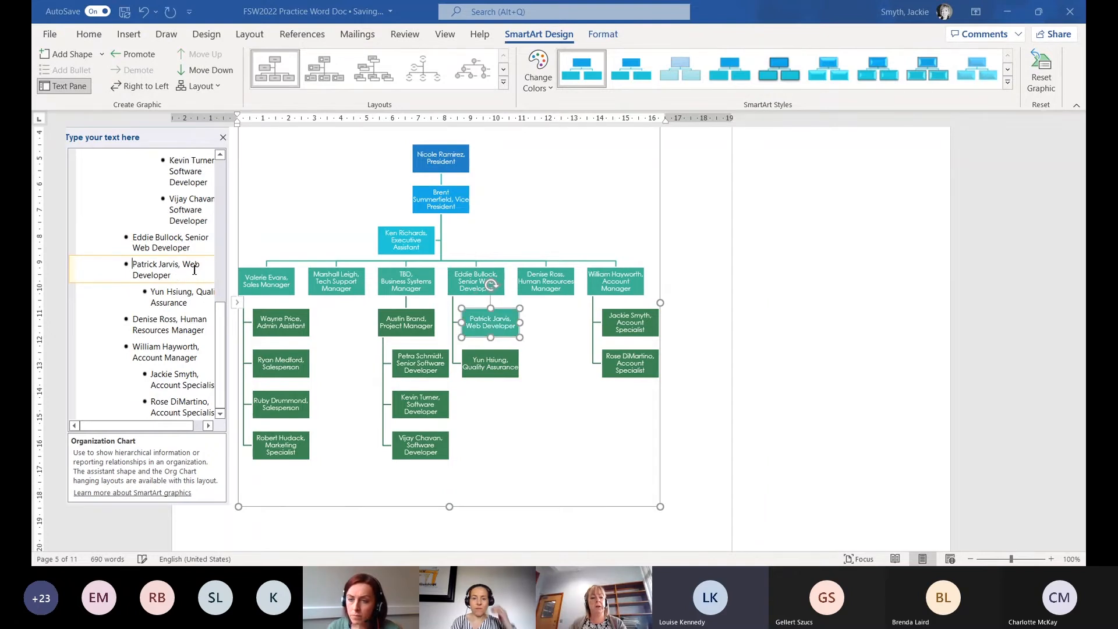
{"action": "key", "text": "shift+Tab"}
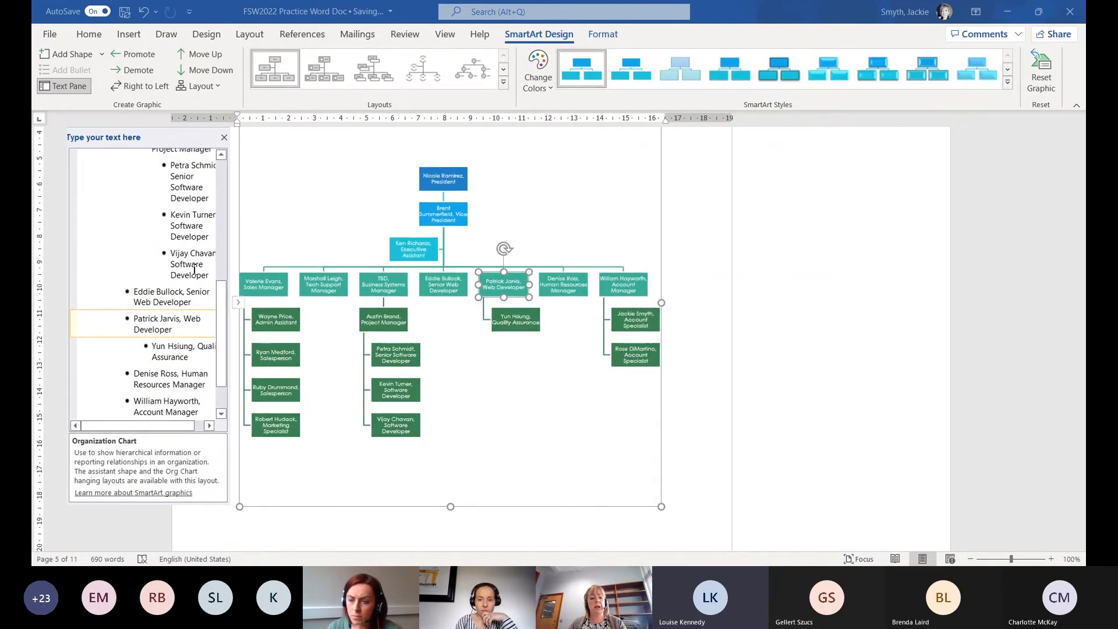
{"action": "left_click", "coordinate": [143, 12]}
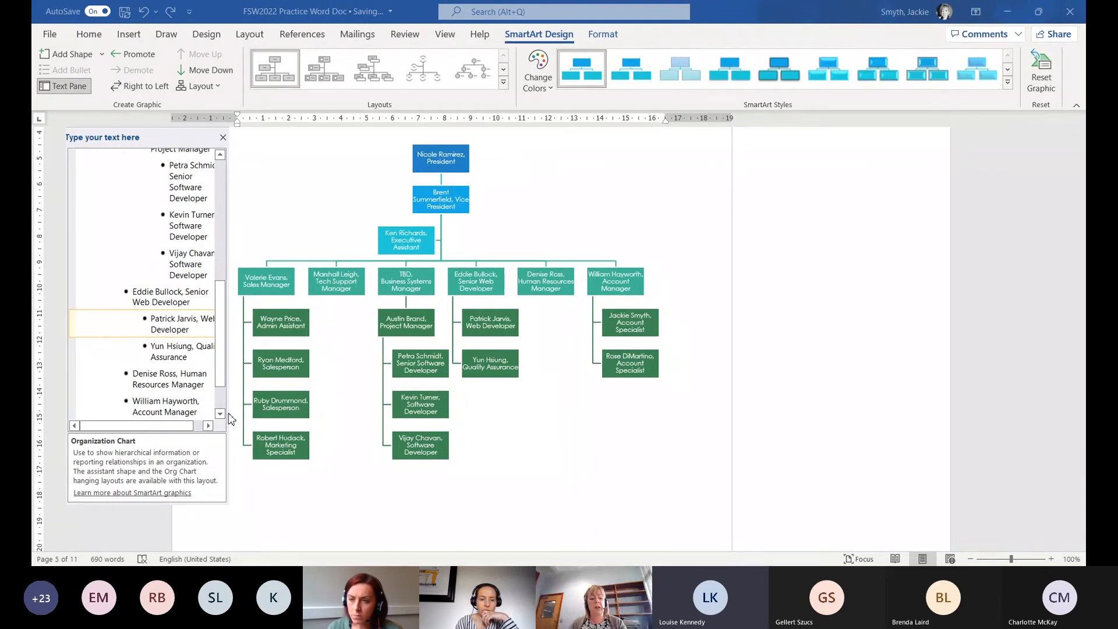
{"action": "key", "text": "ctrl+y"}
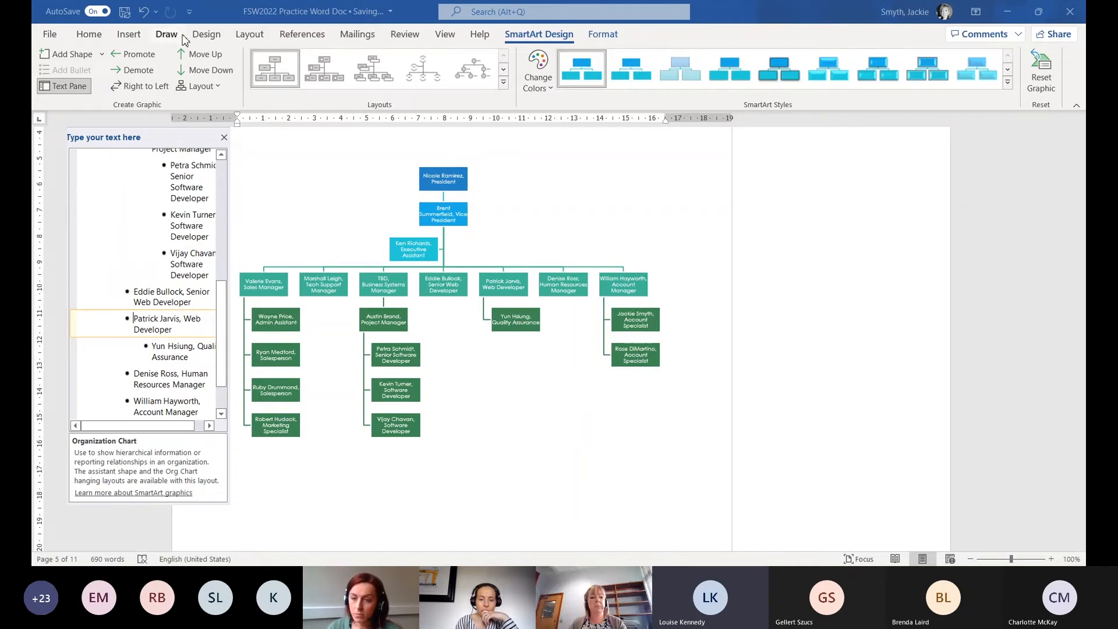
{"action": "left_click", "coordinate": [144, 12]}
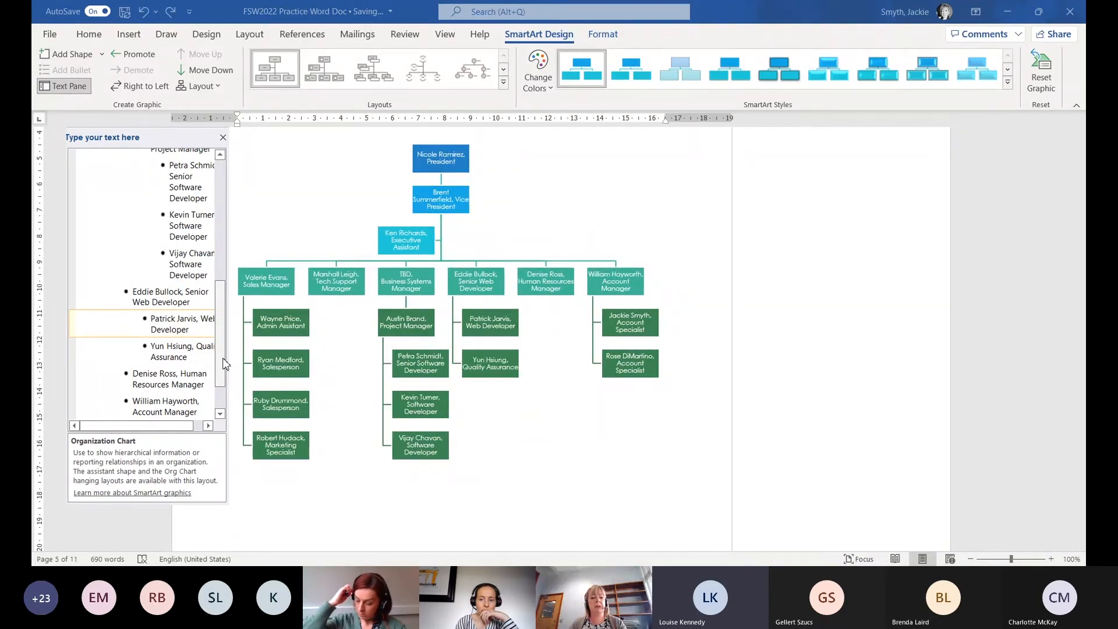
Demote the Human Resources Manager entry one level in the text outline so it falls under the Senior Web Developer
{"action": "left_click_drag", "start_coordinate": [222, 358], "coordinate": [220, 383]}
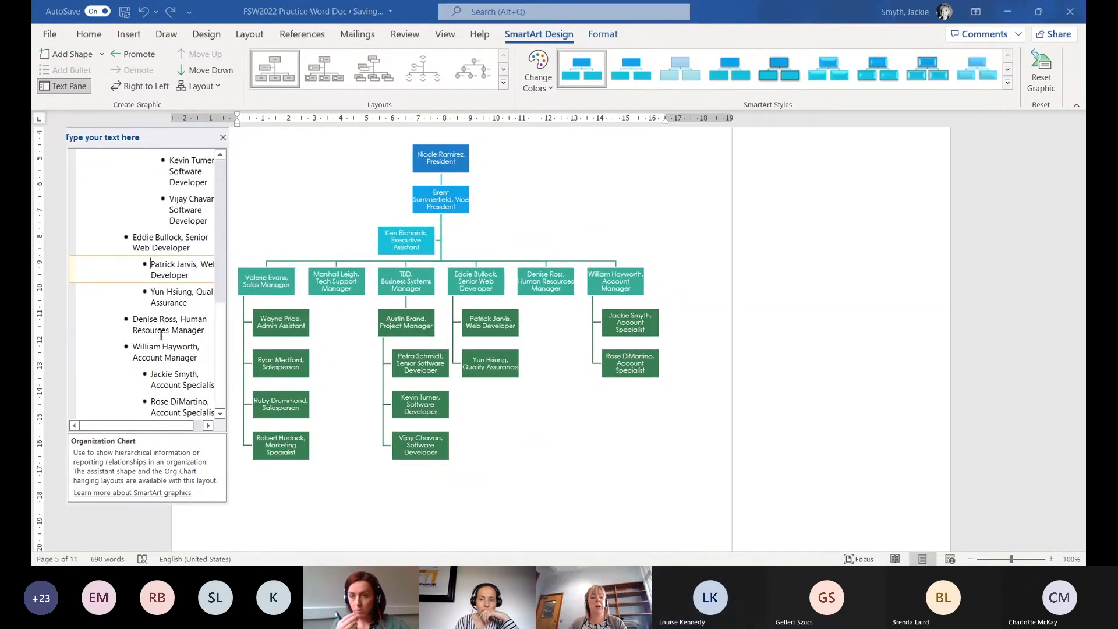
{"action": "left_click", "coordinate": [135, 320]}
{"action": "key", "text": "Tab"}
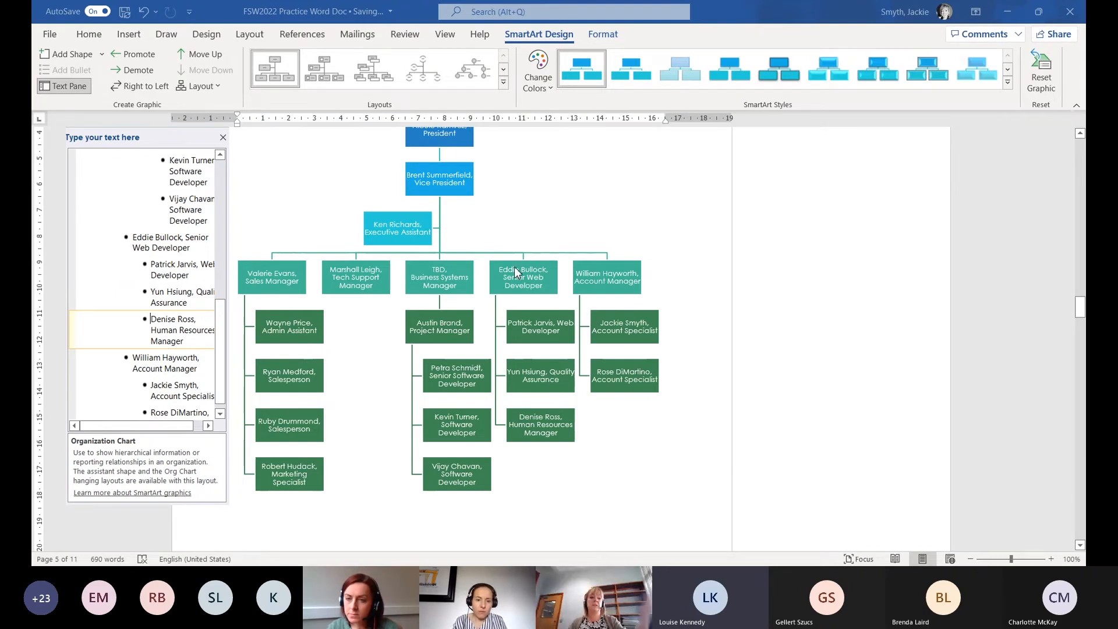
Move the Human Resources Manager entry to a new bullet below the last Software Developer under the Project Manager in the text outline
{"action": "left_click", "coordinate": [573, 419]}
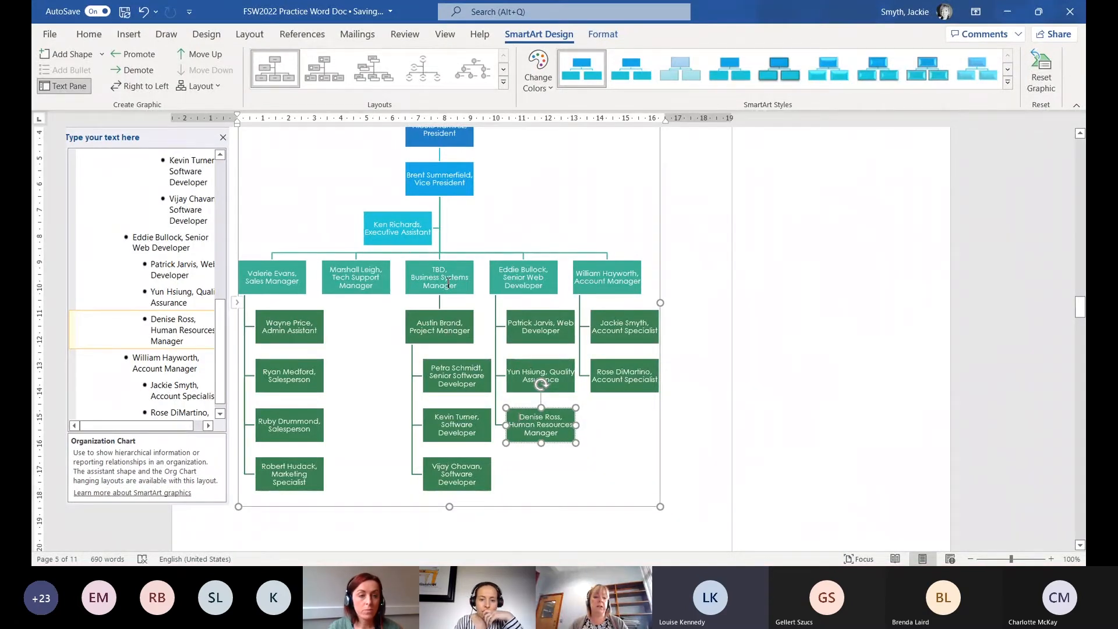
{"action": "left_click_drag", "start_coordinate": [186, 342], "coordinate": [131, 320]}
{"action": "key", "text": "ctrl+c"}
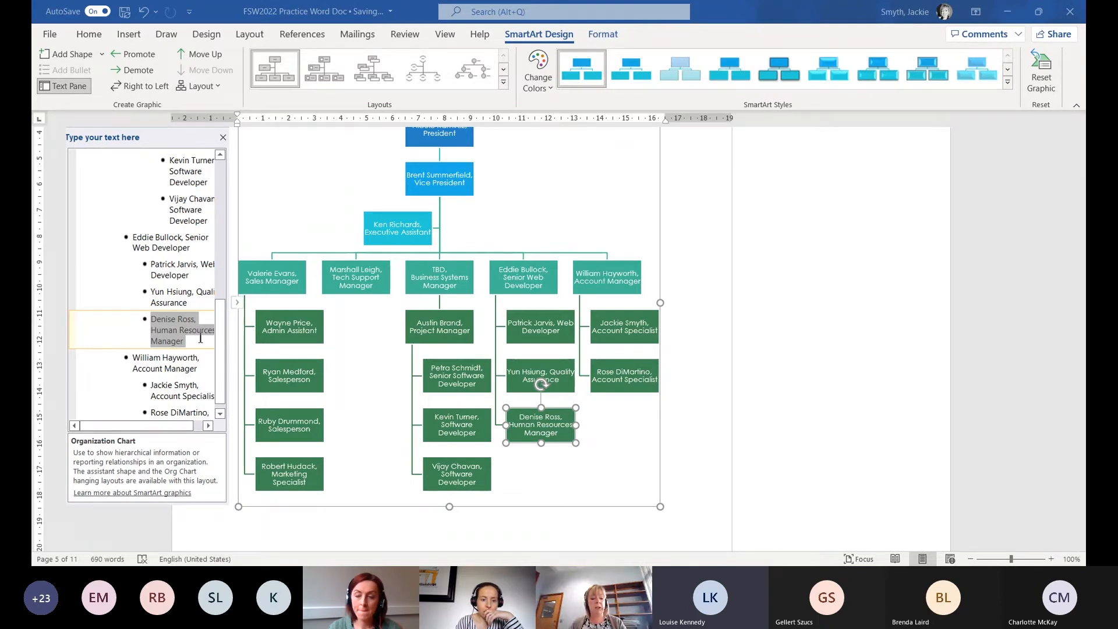
{"action": "key", "text": "BackSpace"}
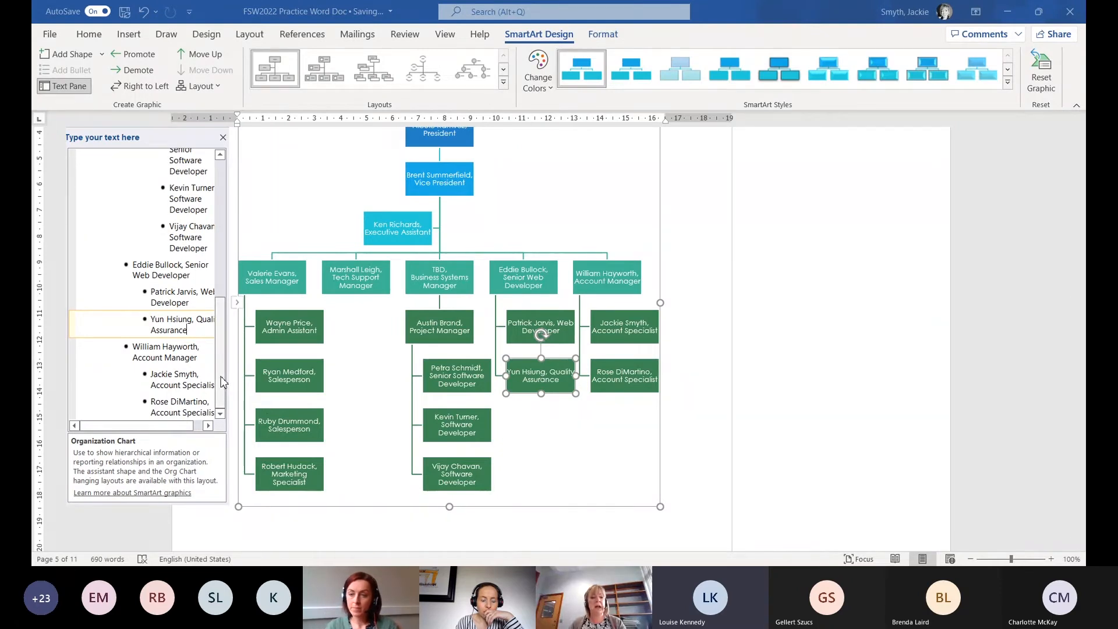
{"action": "scroll", "coordinate": [221, 361], "scroll_direction": "up", "scroll_amount": 2}
{"action": "scroll", "coordinate": [220, 361], "scroll_direction": "up", "scroll_amount": 2}
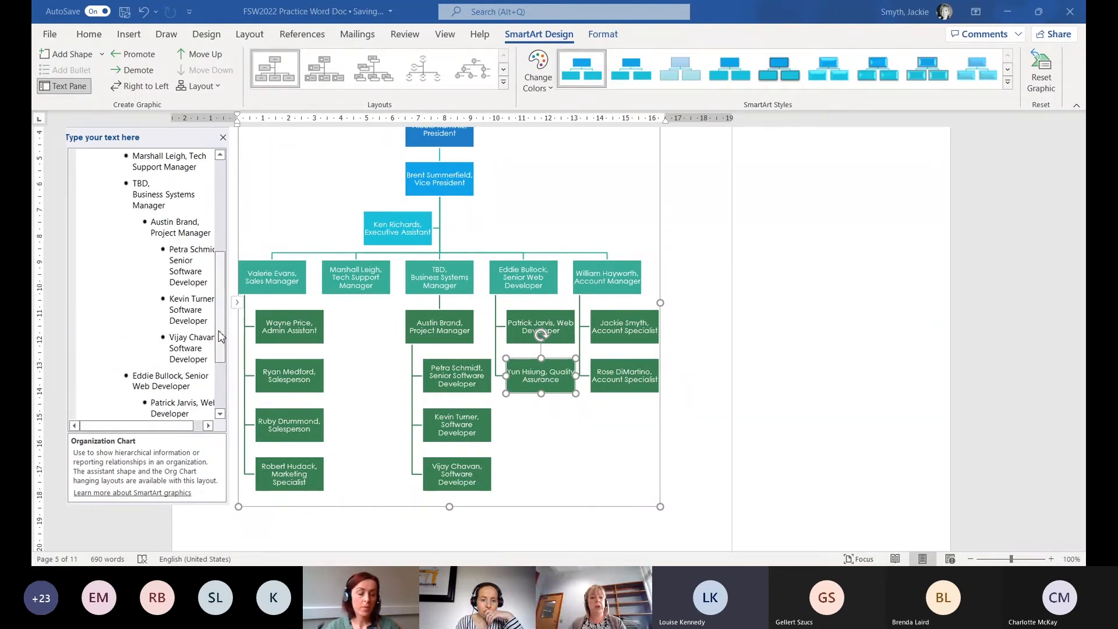
{"action": "left_click", "coordinate": [195, 341]}
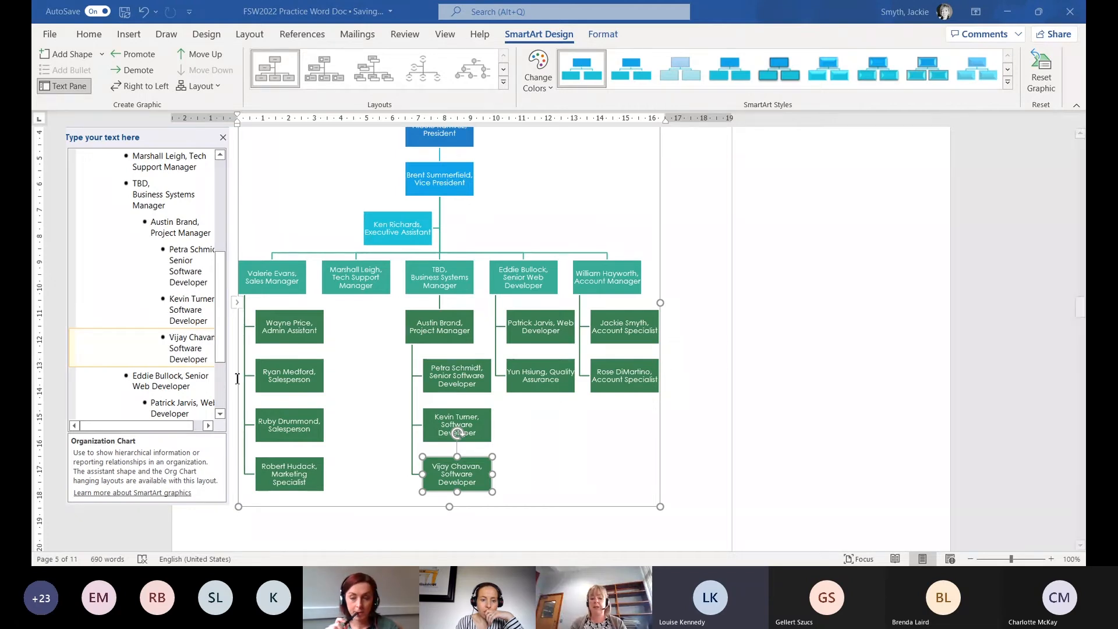
{"action": "key", "text": "Return"}
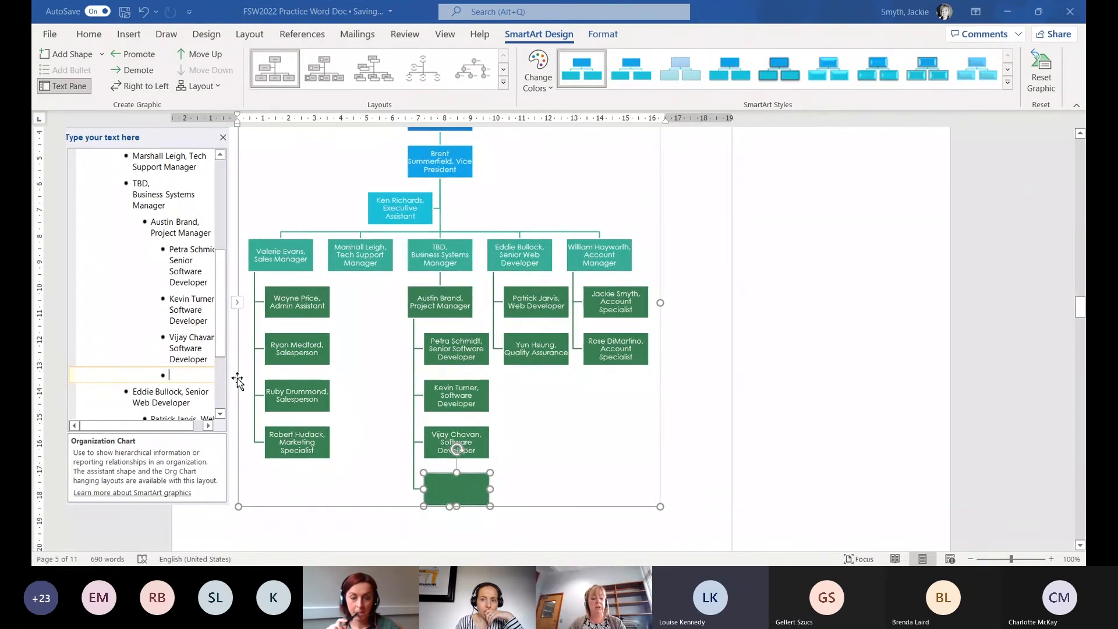
{"action": "key", "text": "ctrl+v"}
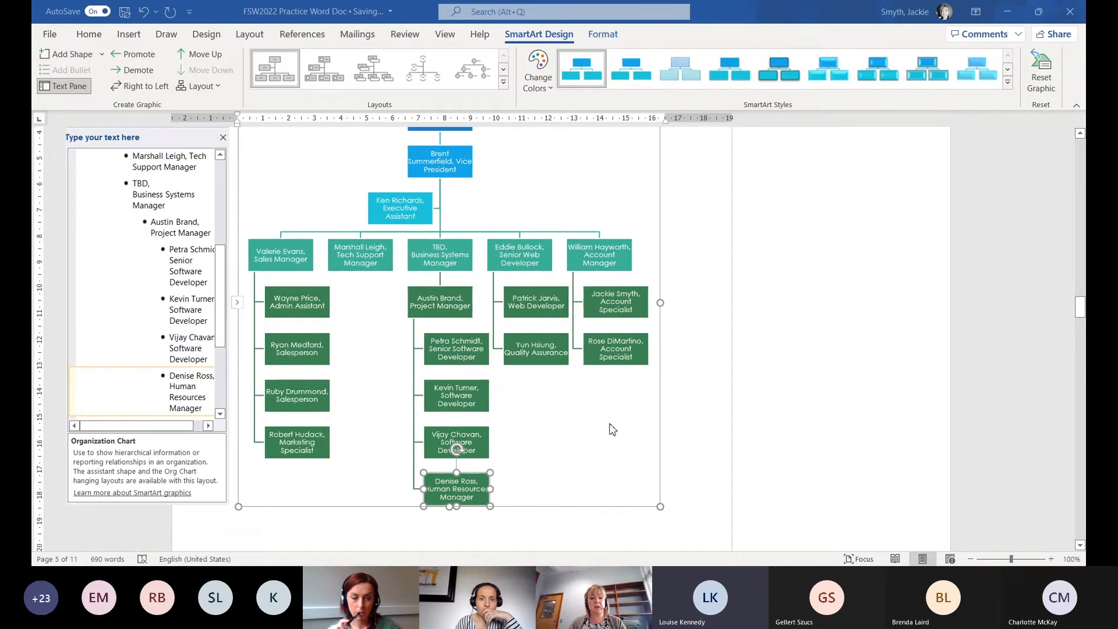
Select the whole organisation chart and close its text outline after looking through the entries
{"action": "left_click", "coordinate": [661, 506]}
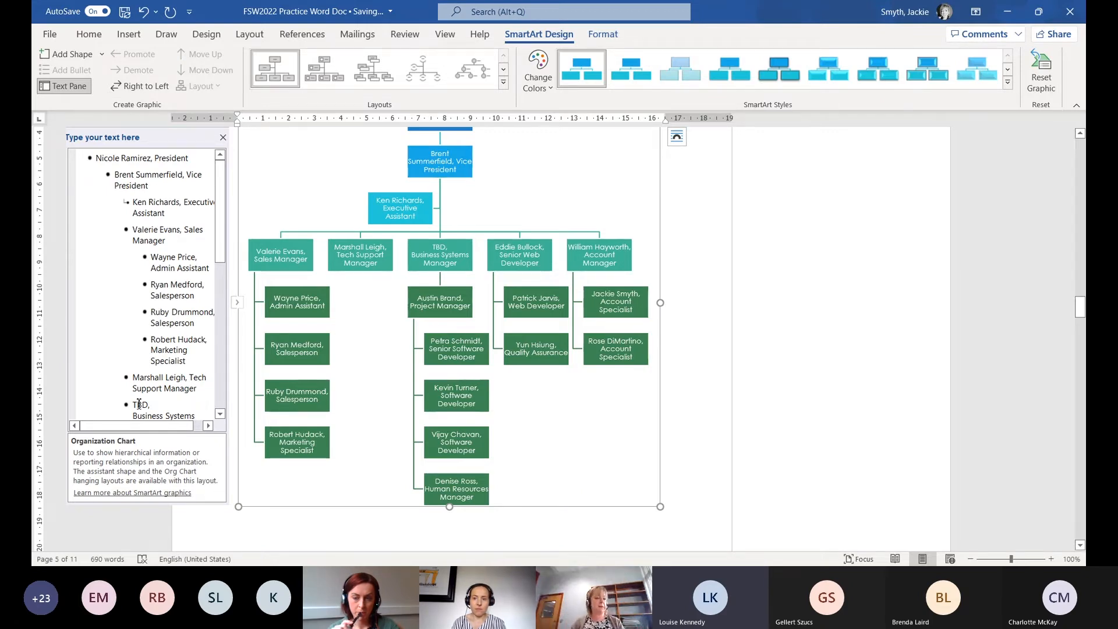
{"action": "scroll", "coordinate": [210, 267], "scroll_direction": "down", "scroll_amount": 7}
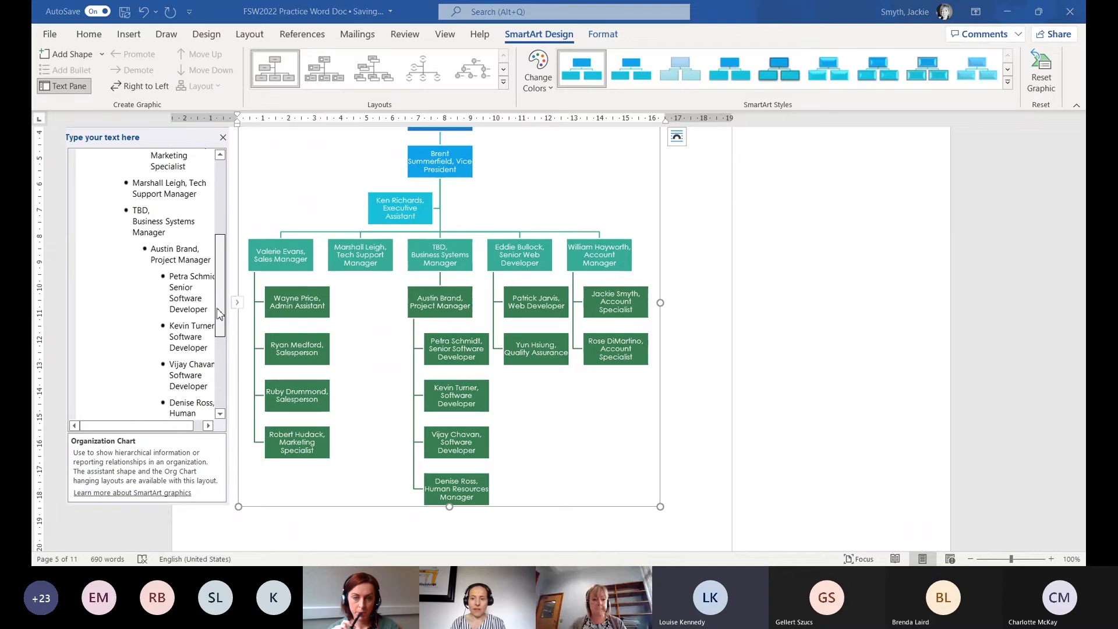
{"action": "left_click_drag", "start_coordinate": [219, 353], "coordinate": [225, 220]}
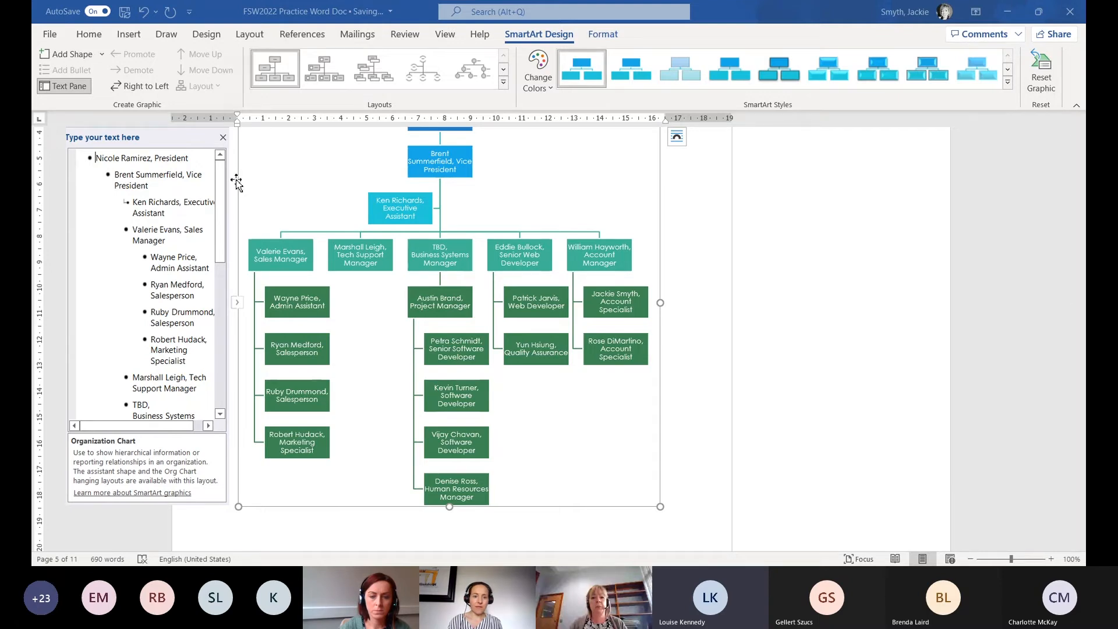
{"action": "left_click", "coordinate": [224, 138]}
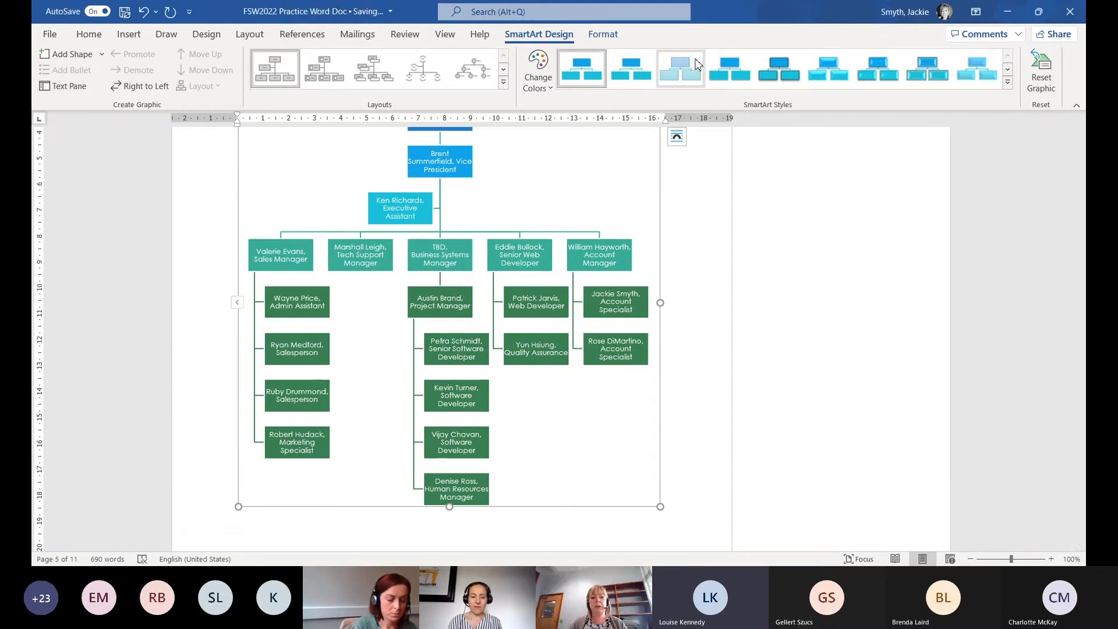
Preview the available colour schemes on the organisation chart without applying one
{"action": "left_click", "coordinate": [538, 81]}
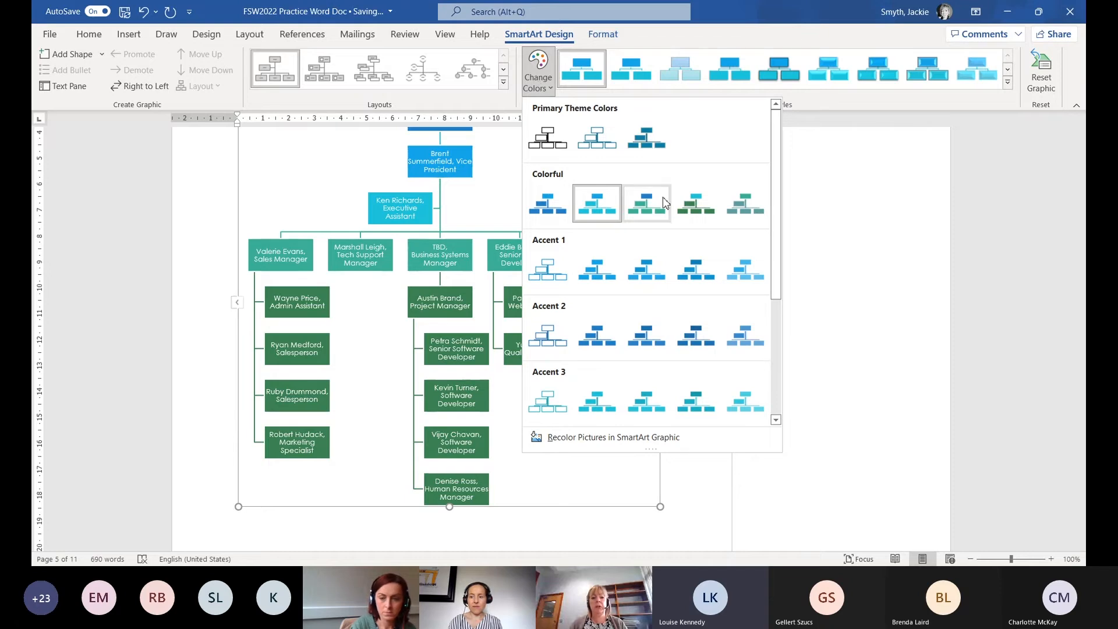
{"action": "scroll", "coordinate": [592, 267], "scroll_direction": "down", "scroll_amount": 3}
{"action": "scroll", "coordinate": [592, 267], "scroll_direction": "up", "scroll_amount": 3}
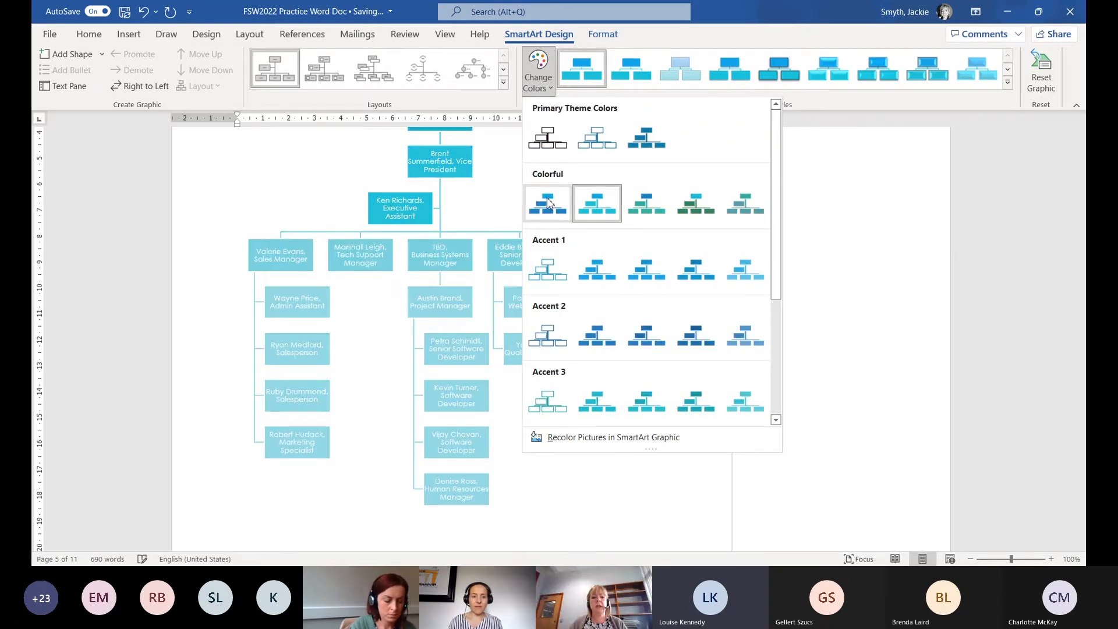
{"action": "left_click", "coordinate": [549, 75]}
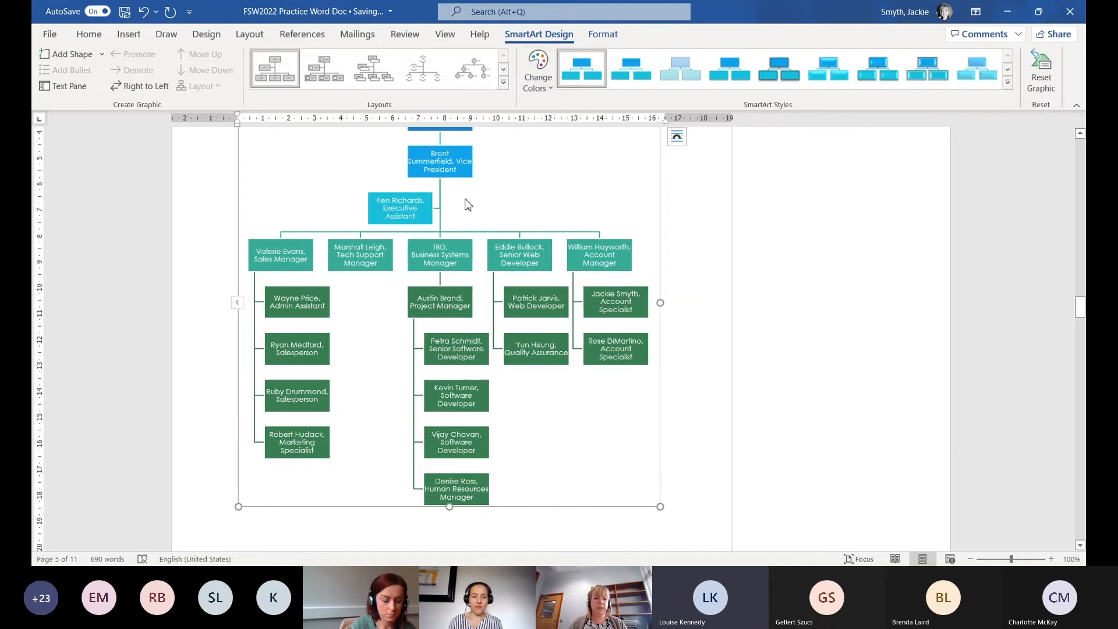
Apply the first bevelled 3-D SmartArt style to the organisation chart
{"action": "left_click", "coordinate": [1008, 85]}
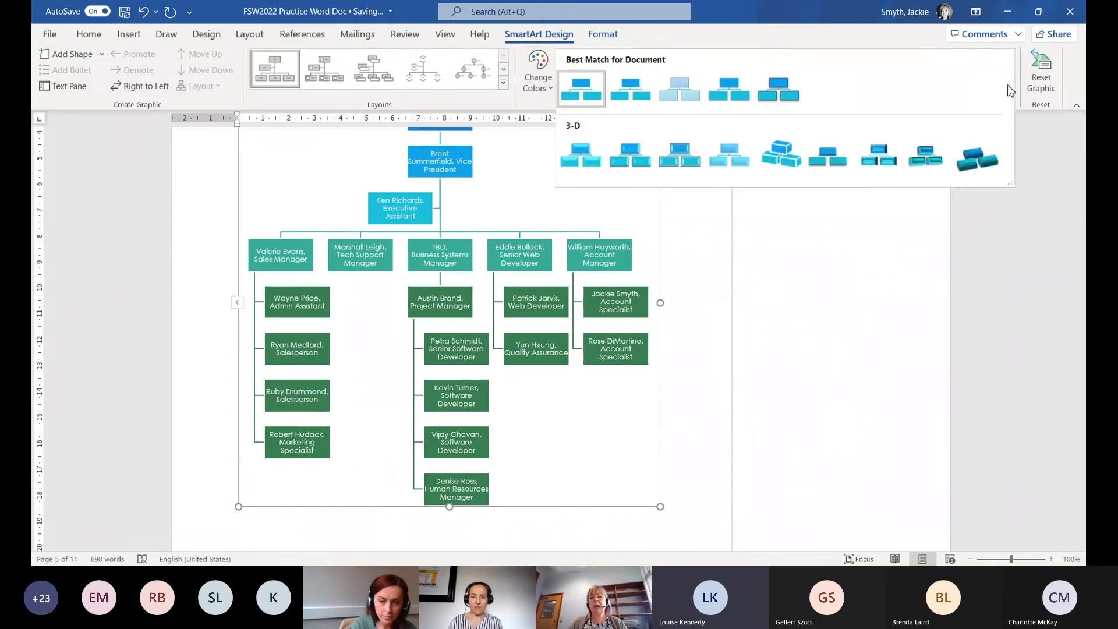
{"action": "left_click", "coordinate": [636, 163]}
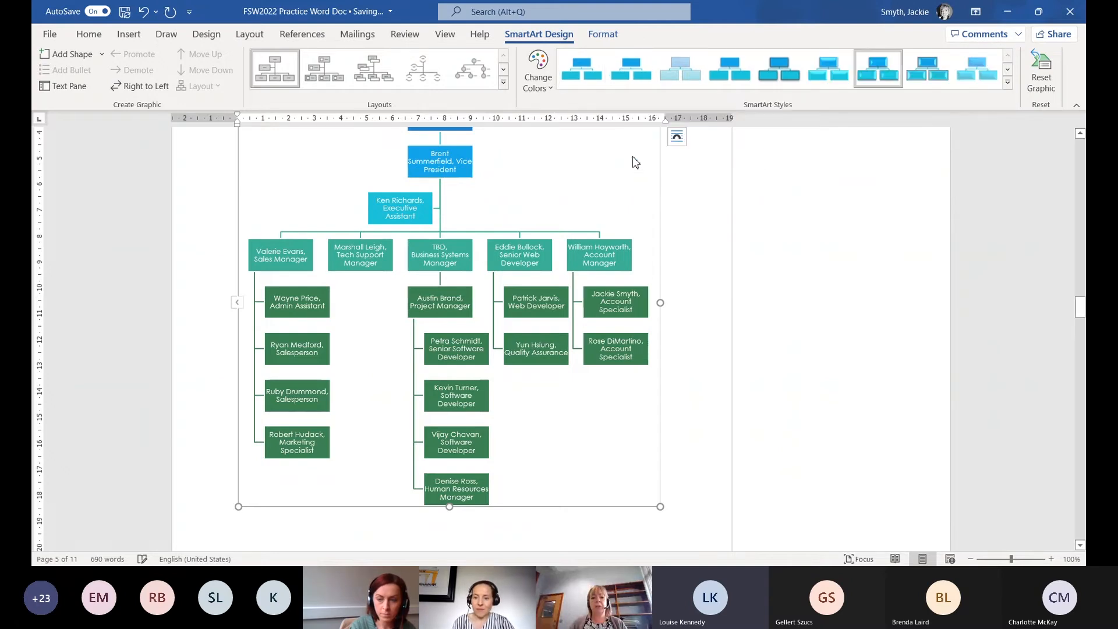
{"action": "left_click", "coordinate": [832, 73]}
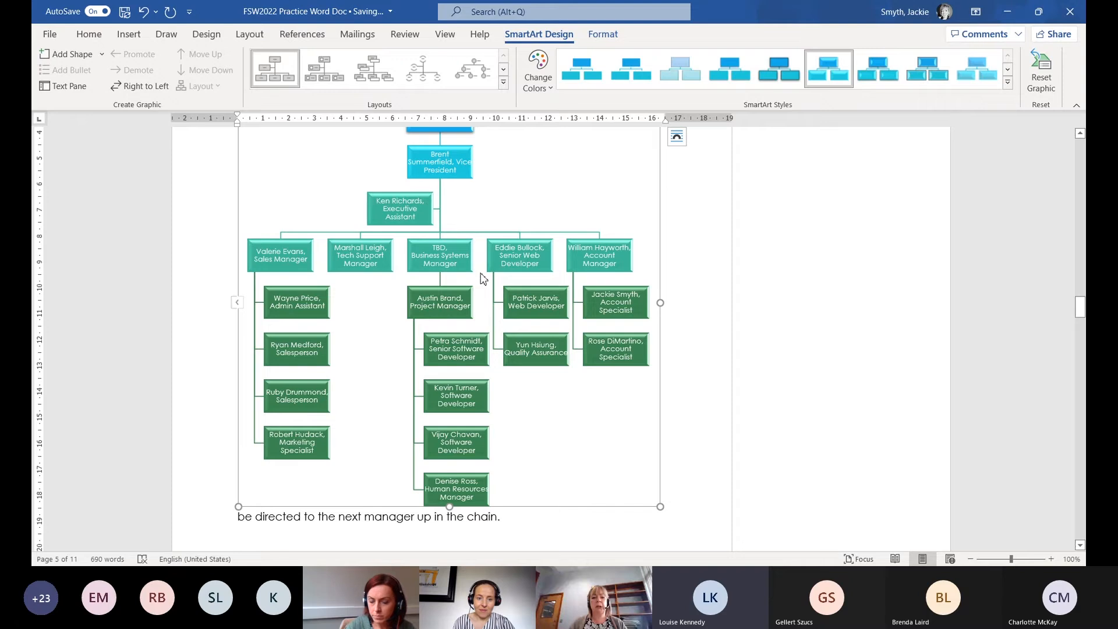
{"action": "left_click", "coordinate": [540, 76]}
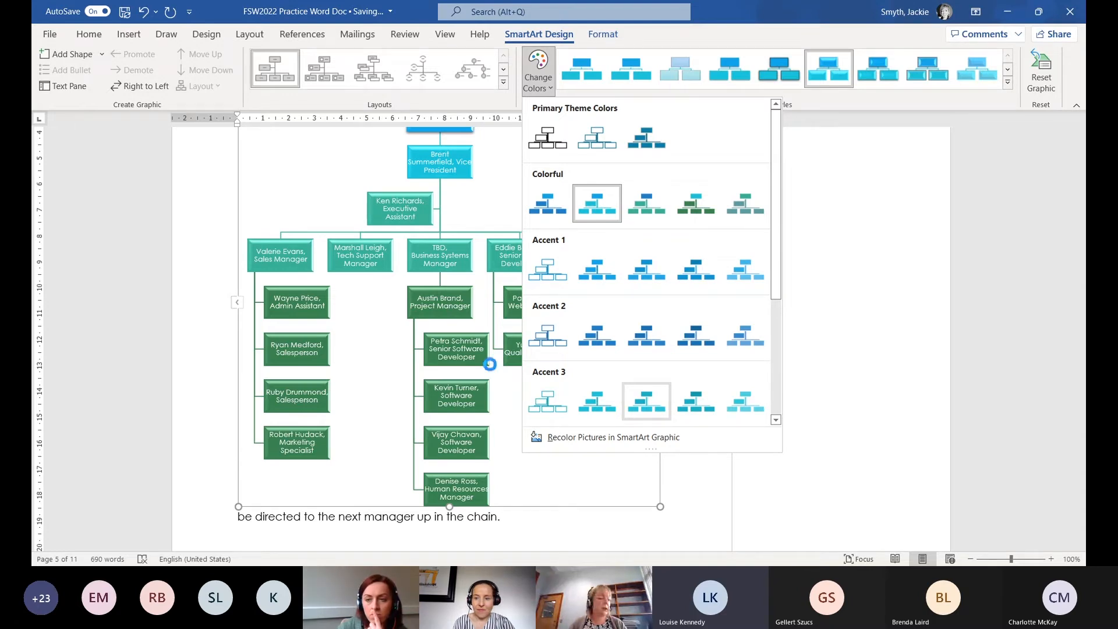
{"action": "left_click", "coordinate": [490, 365]}
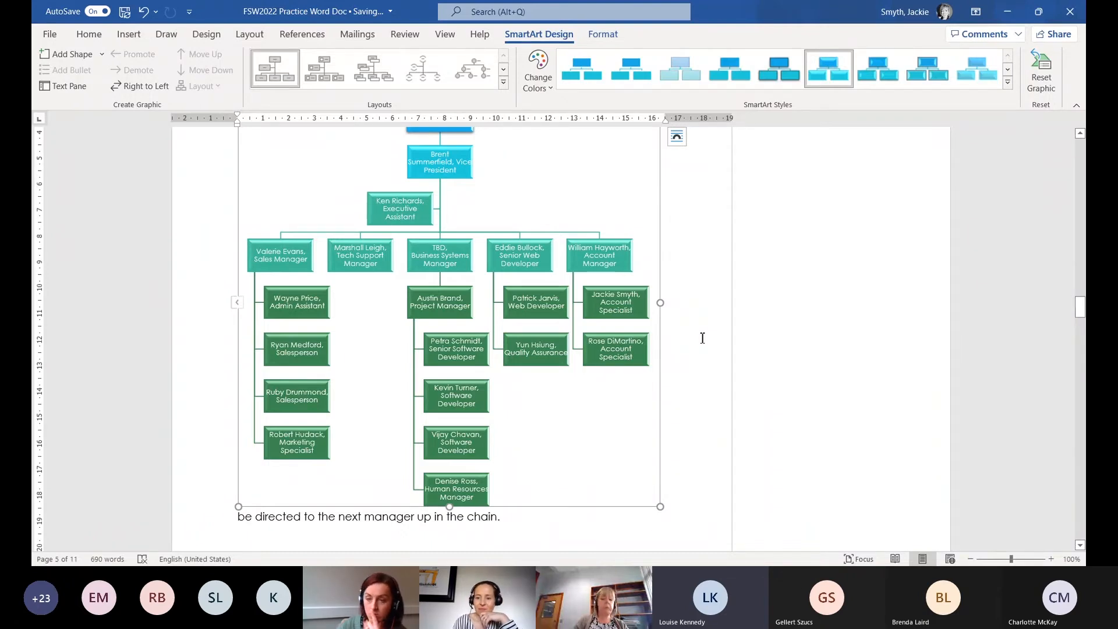
Search the stock images for "business" and insert the close-up handshake photo on the empty line below the award paragraph
{"action": "scroll", "coordinate": [702, 337], "scroll_direction": "up", "scroll_amount": 10}
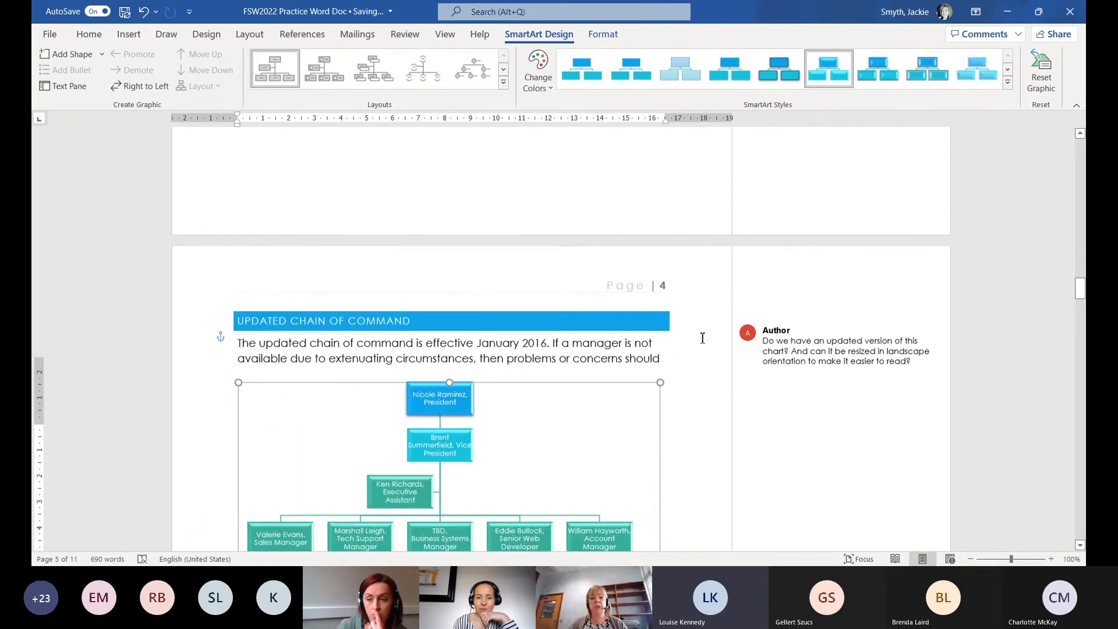
{"action": "left_click", "coordinate": [223, 220]}
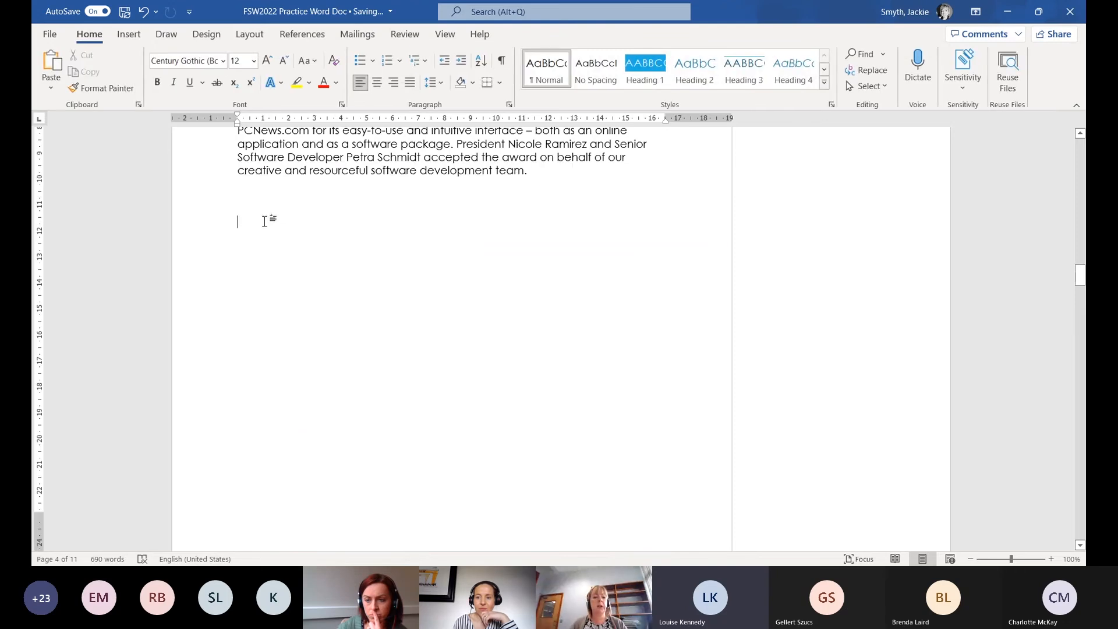
{"action": "left_click", "coordinate": [128, 36]}
{"action": "left_click", "coordinate": [174, 86]}
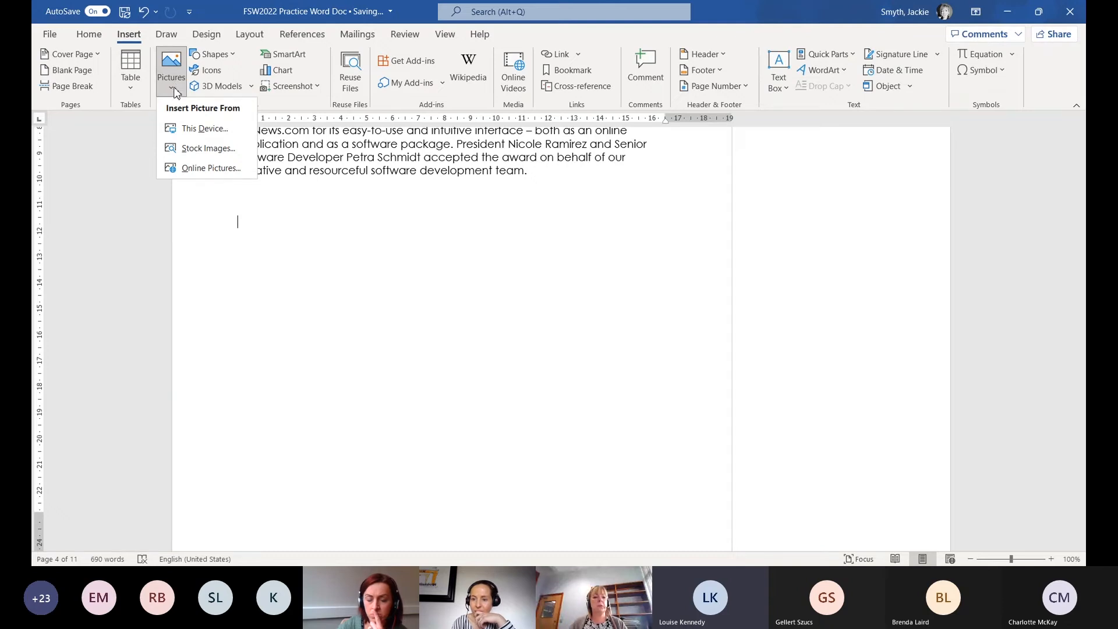
{"action": "left_click", "coordinate": [195, 150]}
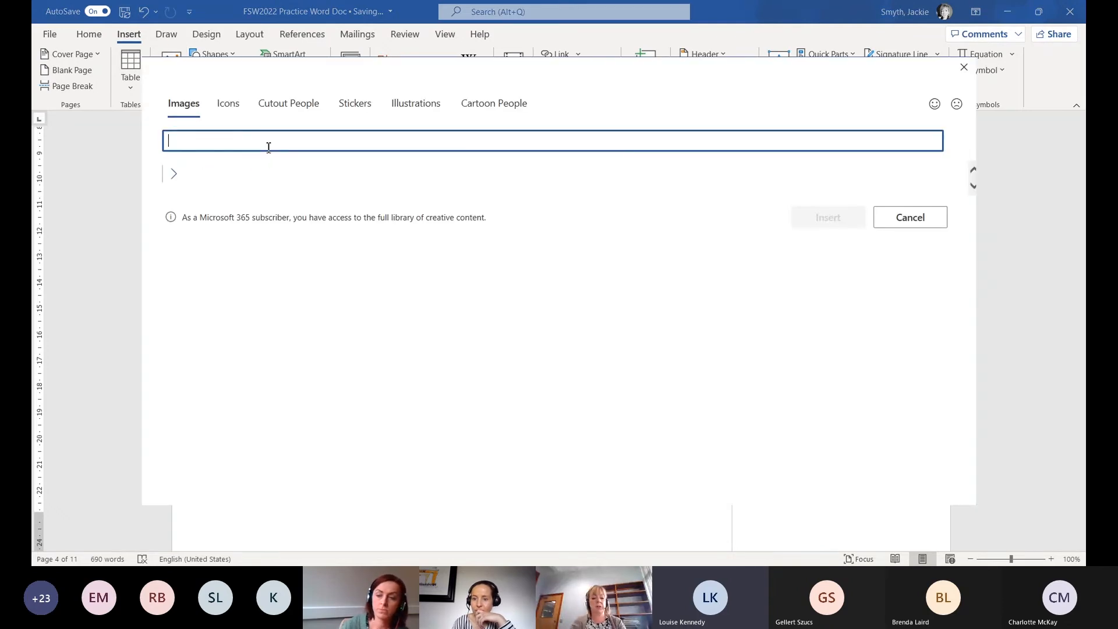
{"action": "type", "text": "business"}
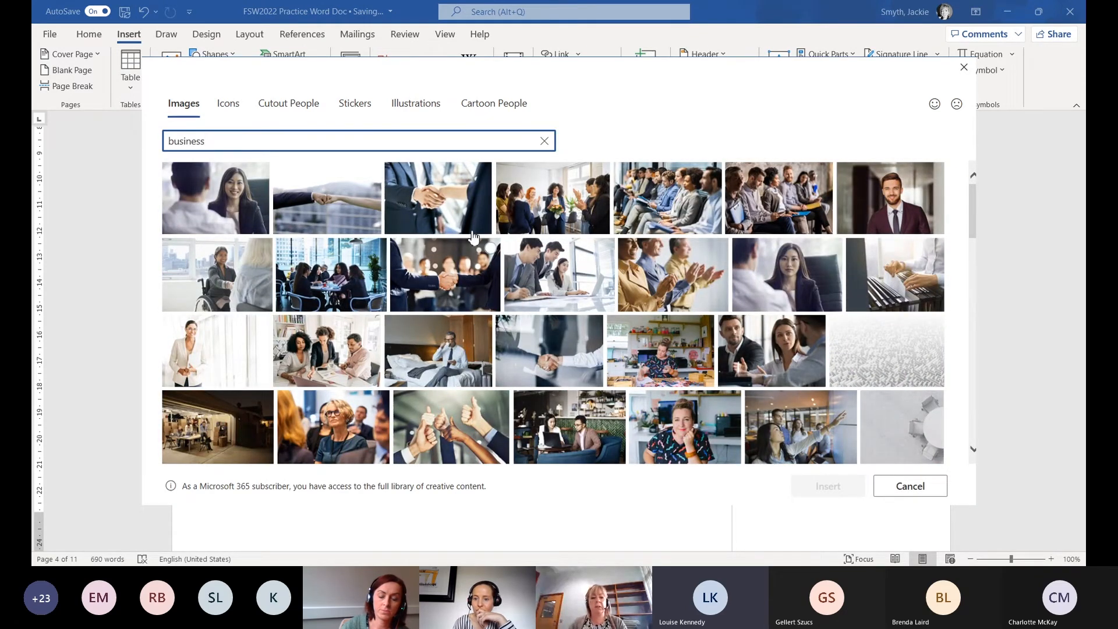
{"action": "left_click", "coordinate": [482, 173]}
{"action": "left_click", "coordinate": [829, 489]}
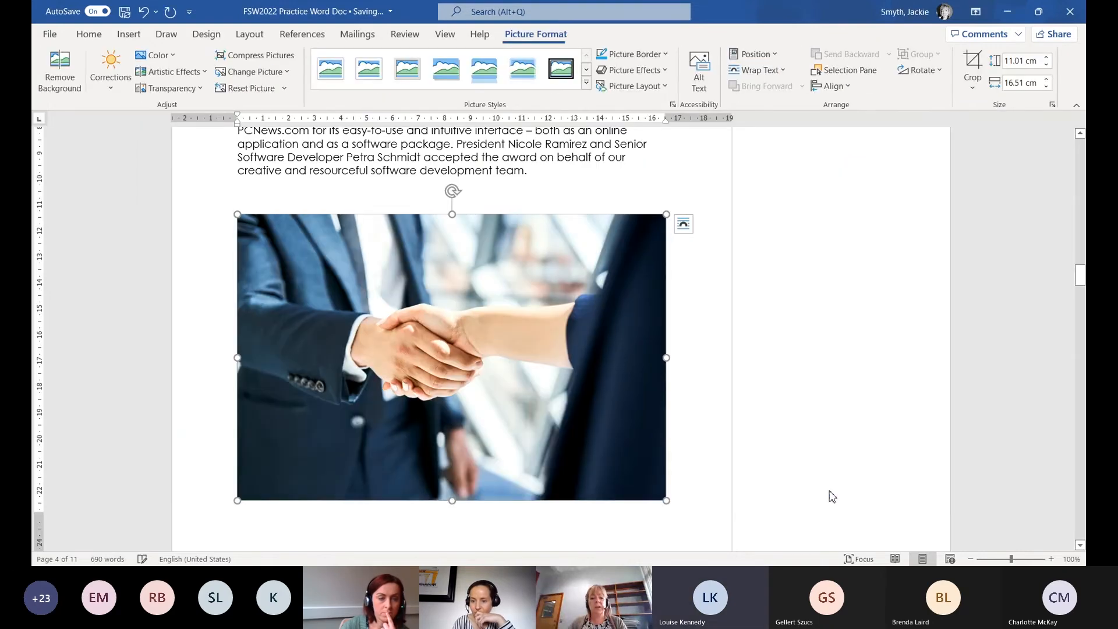
Set the handshake picture's text wrapping to Top and Bottom and scale it down to about 7.38 cm by 11.07 cm
{"action": "left_click_drag", "start_coordinate": [547, 230], "coordinate": [537, 241]}
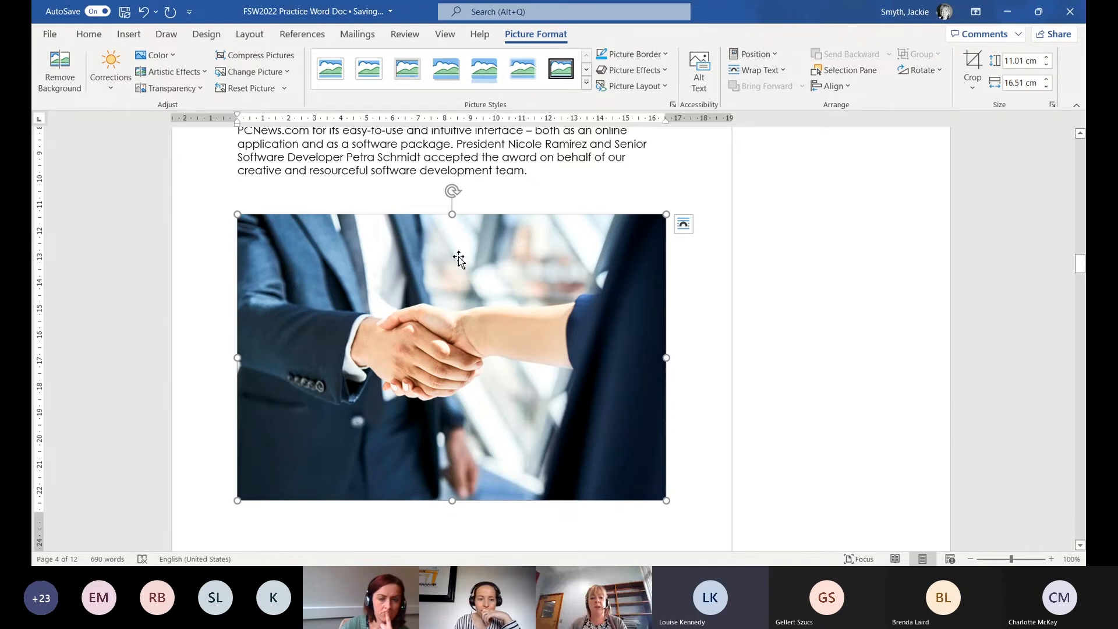
{"action": "left_click", "coordinate": [684, 225]}
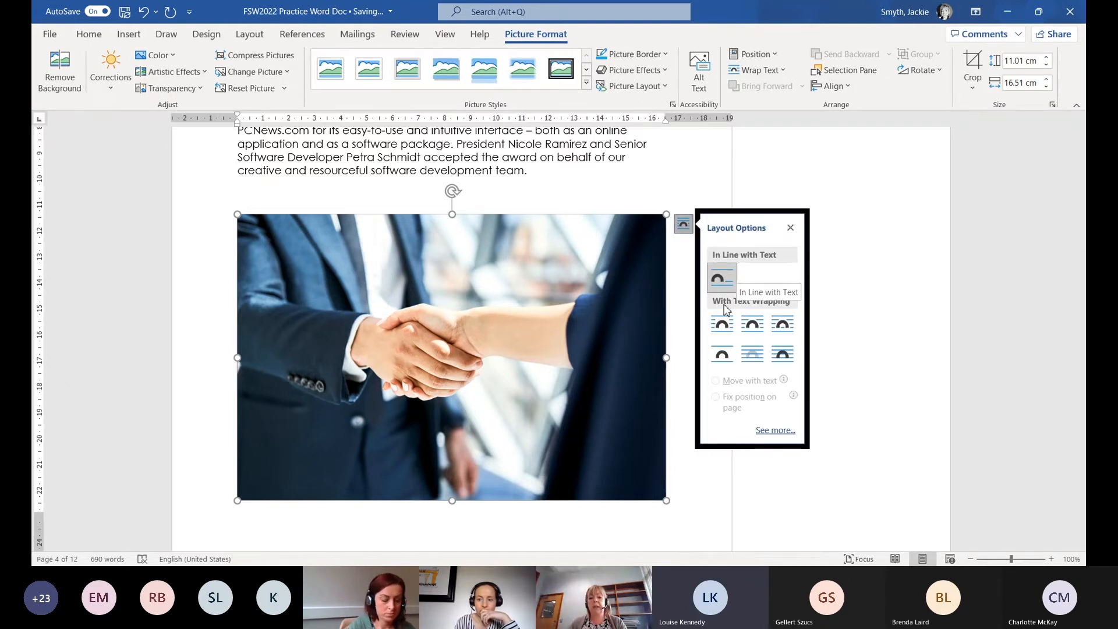
{"action": "left_click", "coordinate": [723, 356]}
{"action": "scroll", "coordinate": [512, 294], "scroll_direction": "down", "scroll_amount": 10}
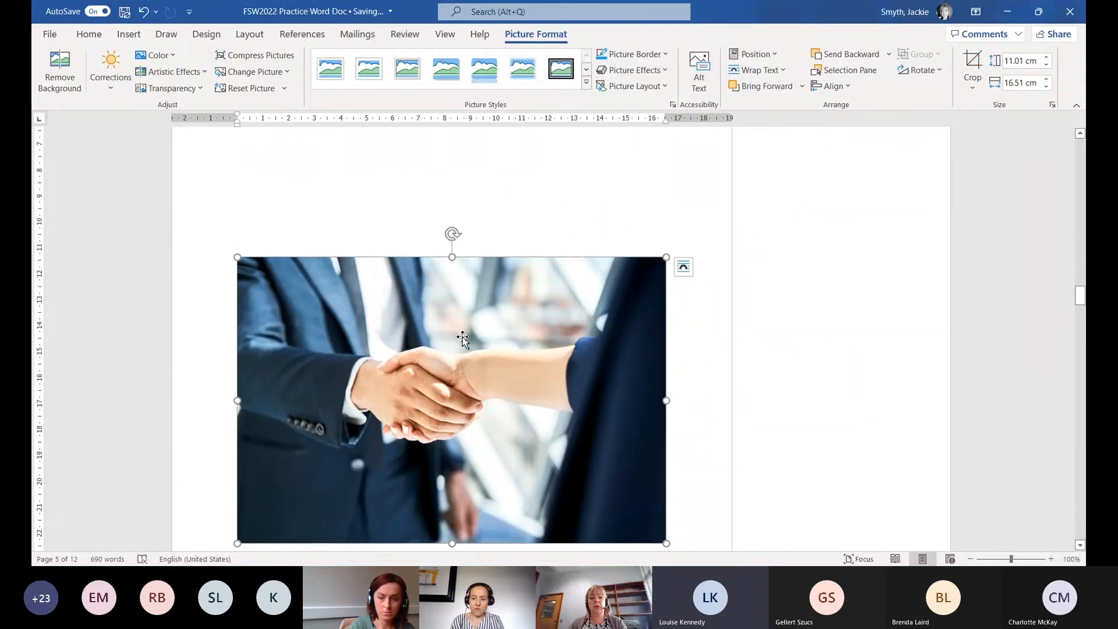
{"action": "left_click_drag", "start_coordinate": [666, 543], "coordinate": [427, 377]}
{"action": "scroll", "coordinate": [365, 338], "scroll_direction": "down", "scroll_amount": 3}
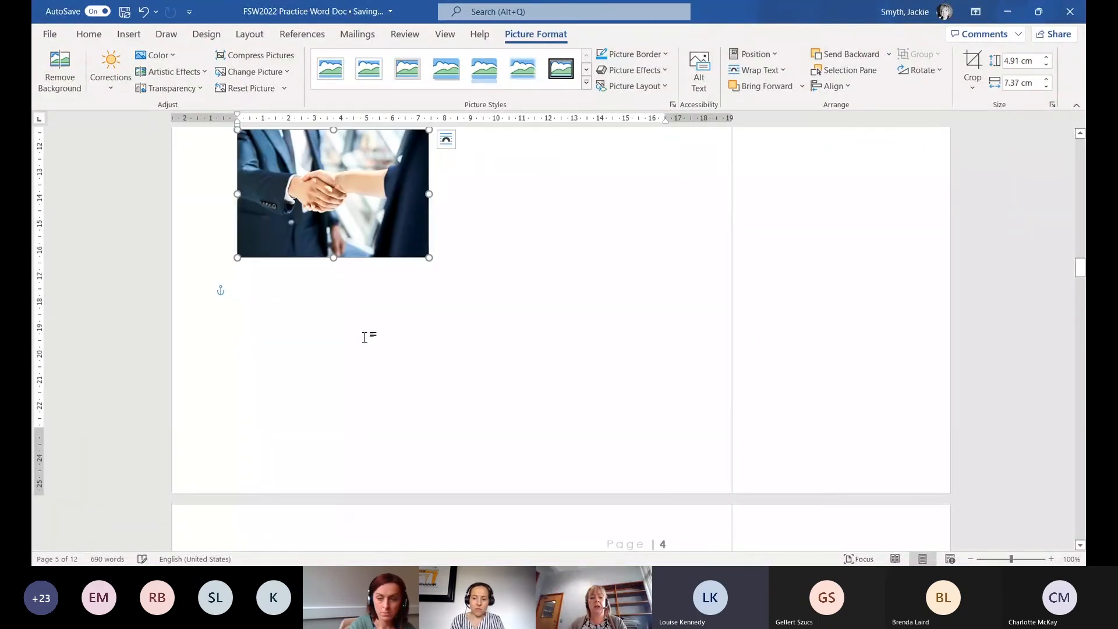
{"action": "scroll", "coordinate": [429, 390], "scroll_direction": "up", "scroll_amount": 3}
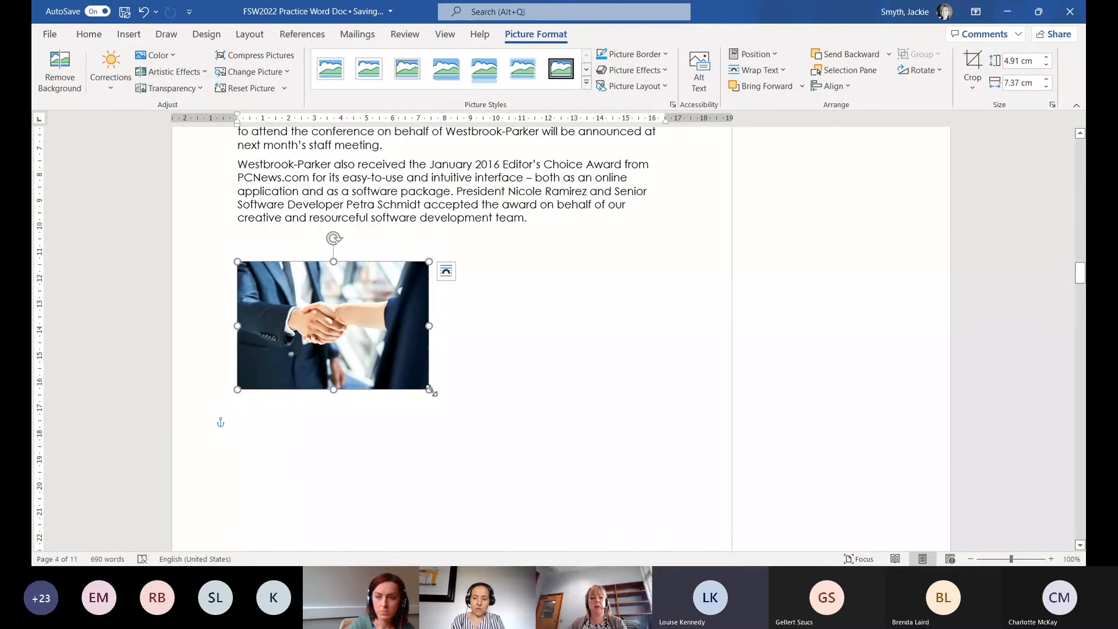
{"action": "left_click_drag", "start_coordinate": [429, 390], "coordinate": [524, 455]}
Position the handshake picture below the award paragraph, horizontally centred between the margins
{"action": "left_click_drag", "start_coordinate": [414, 364], "coordinate": [439, 369]}
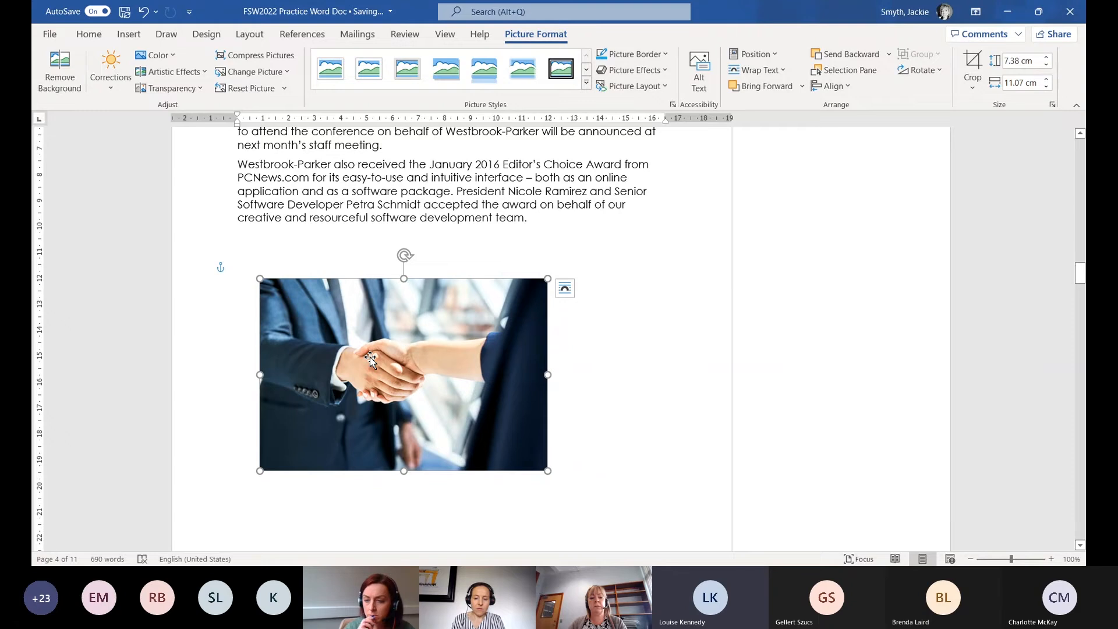
{"action": "left_click_drag", "start_coordinate": [369, 357], "coordinate": [419, 351]}
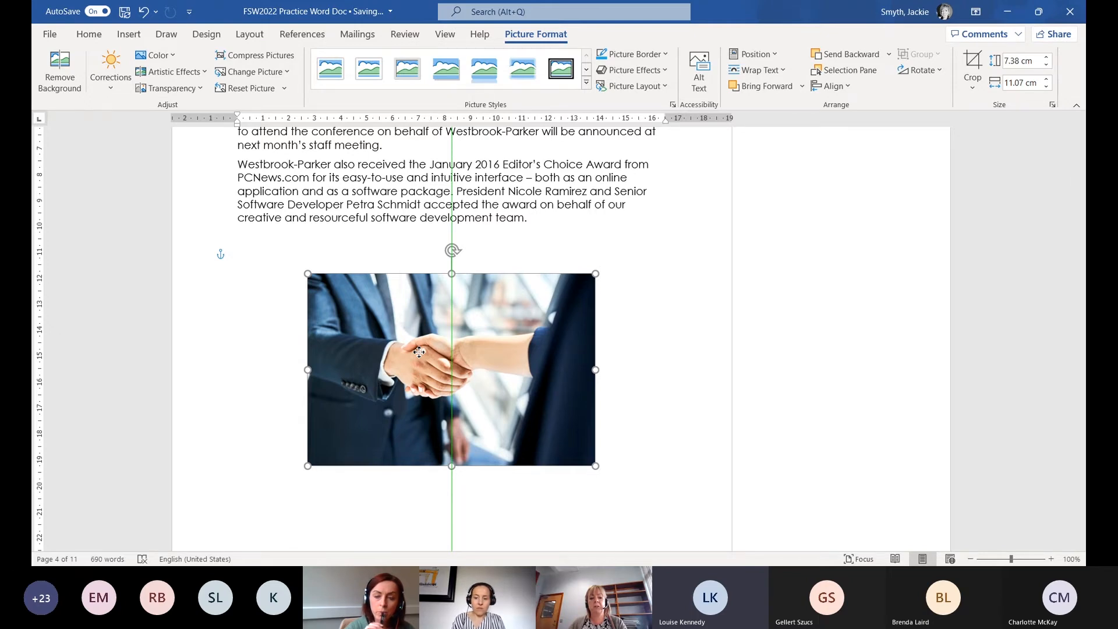
{"action": "left_click_drag", "start_coordinate": [419, 351], "coordinate": [418, 238]}
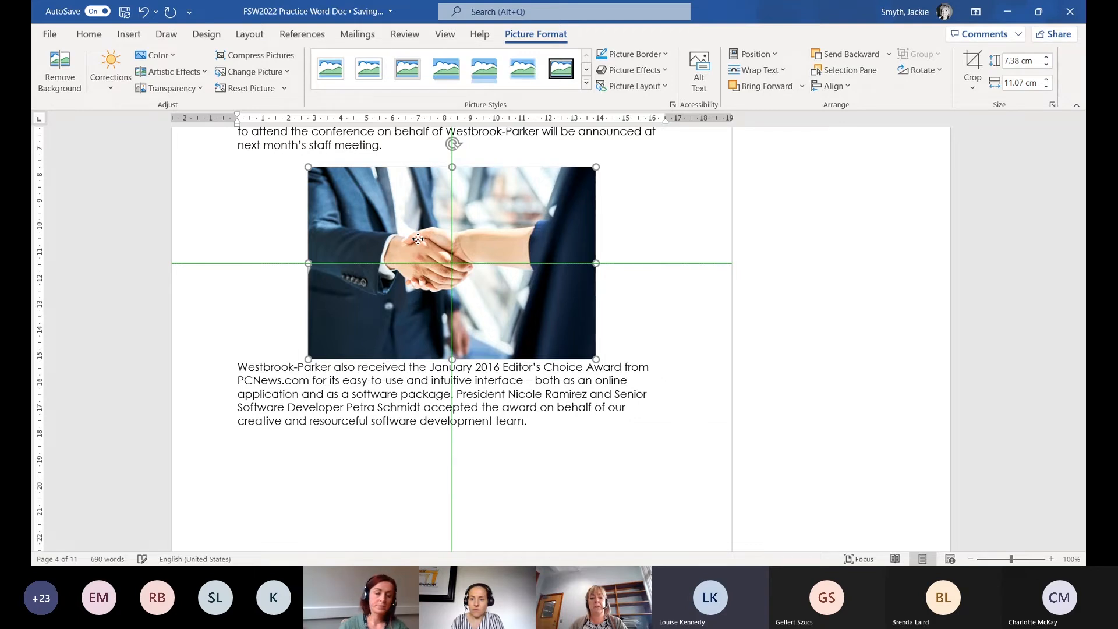
{"action": "left_click_drag", "start_coordinate": [418, 238], "coordinate": [429, 358]}
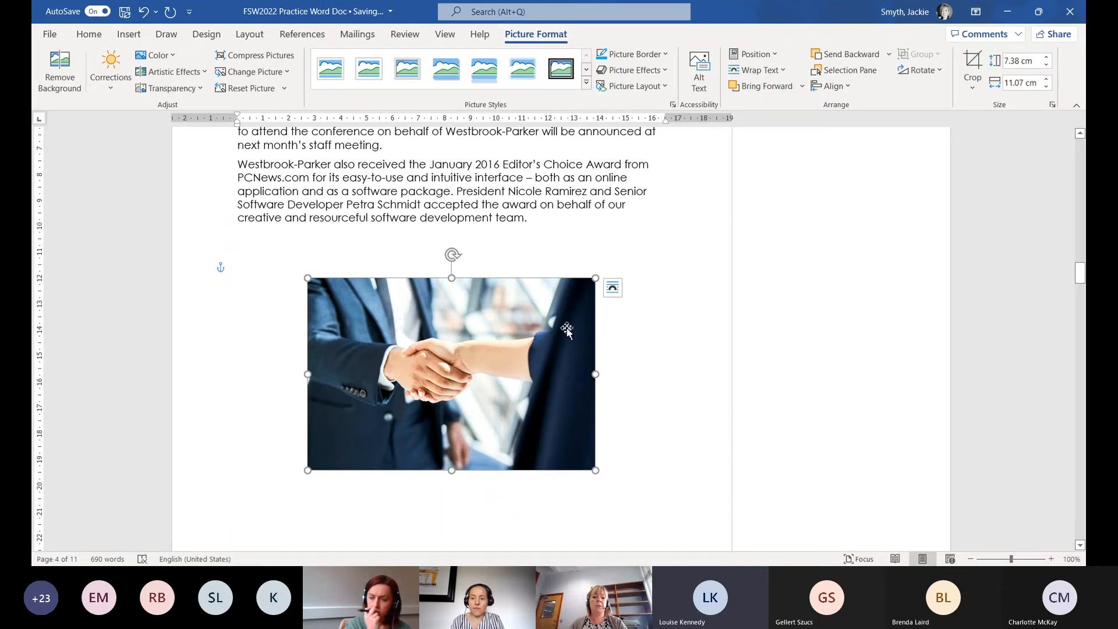
Change the handshake picture's text wrapping to Behind Text
{"action": "left_click", "coordinate": [618, 246]}
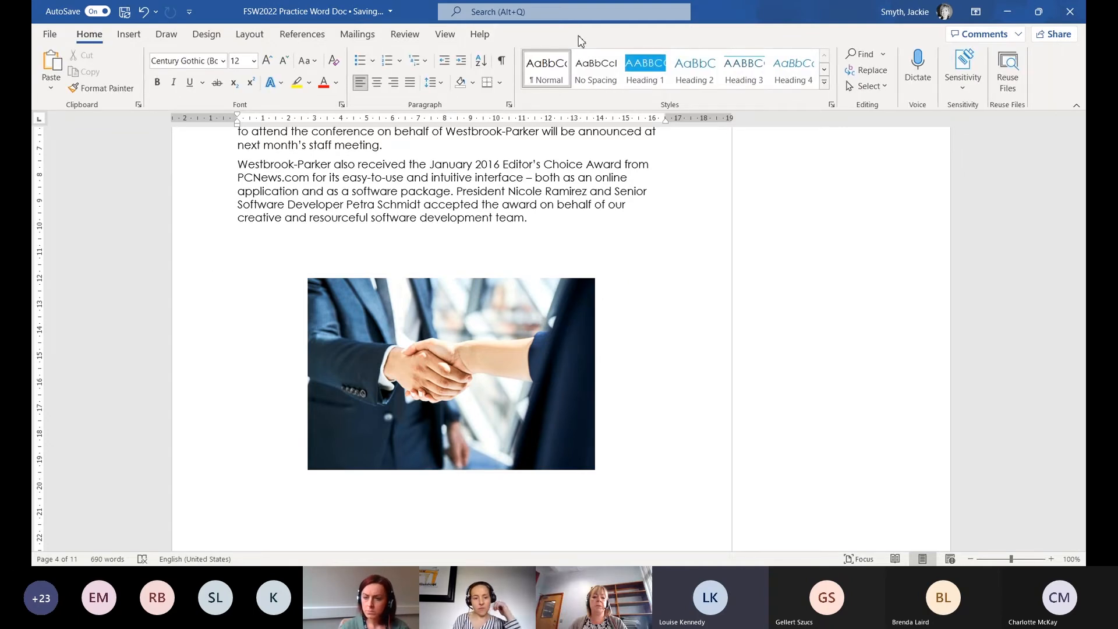
{"action": "left_click", "coordinate": [564, 362]}
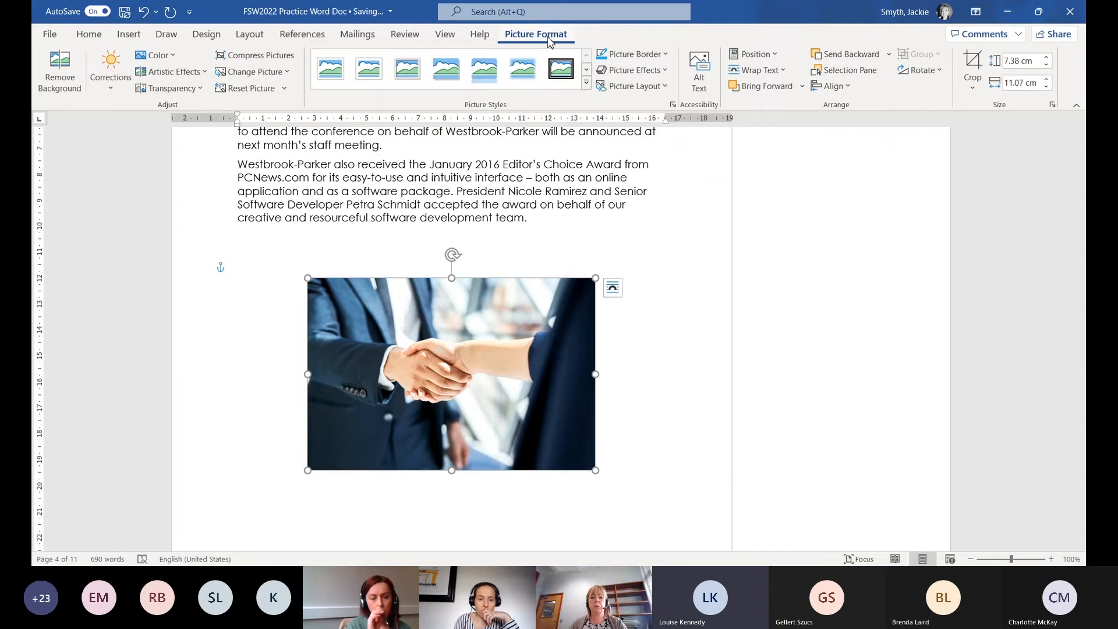
{"action": "left_click", "coordinate": [761, 60]}
{"action": "left_click", "coordinate": [761, 60]}
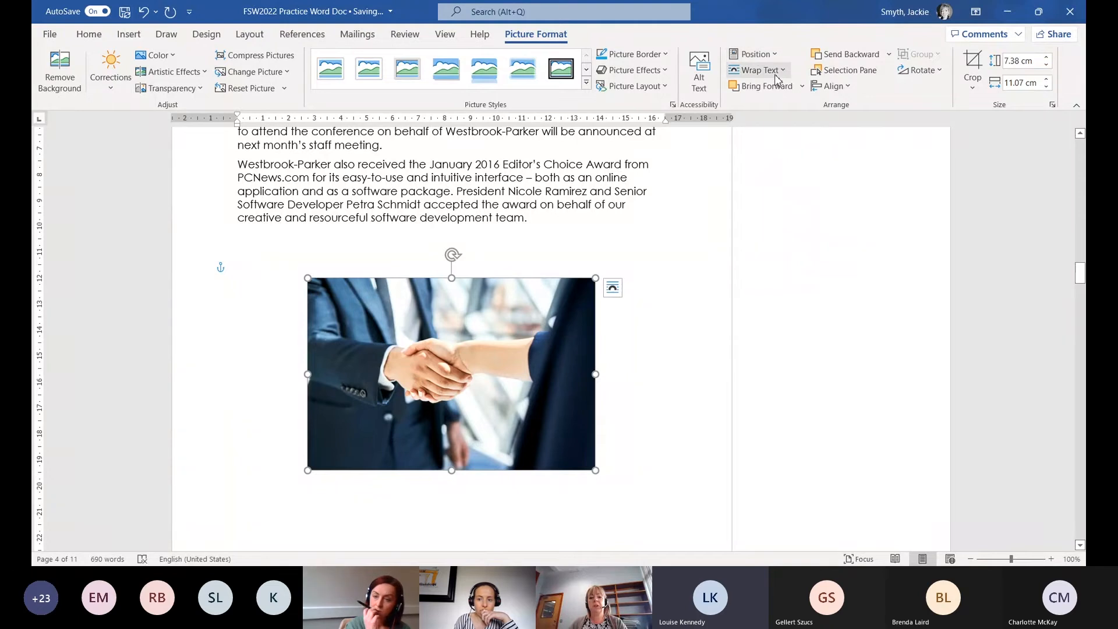
{"action": "left_click", "coordinate": [774, 71]}
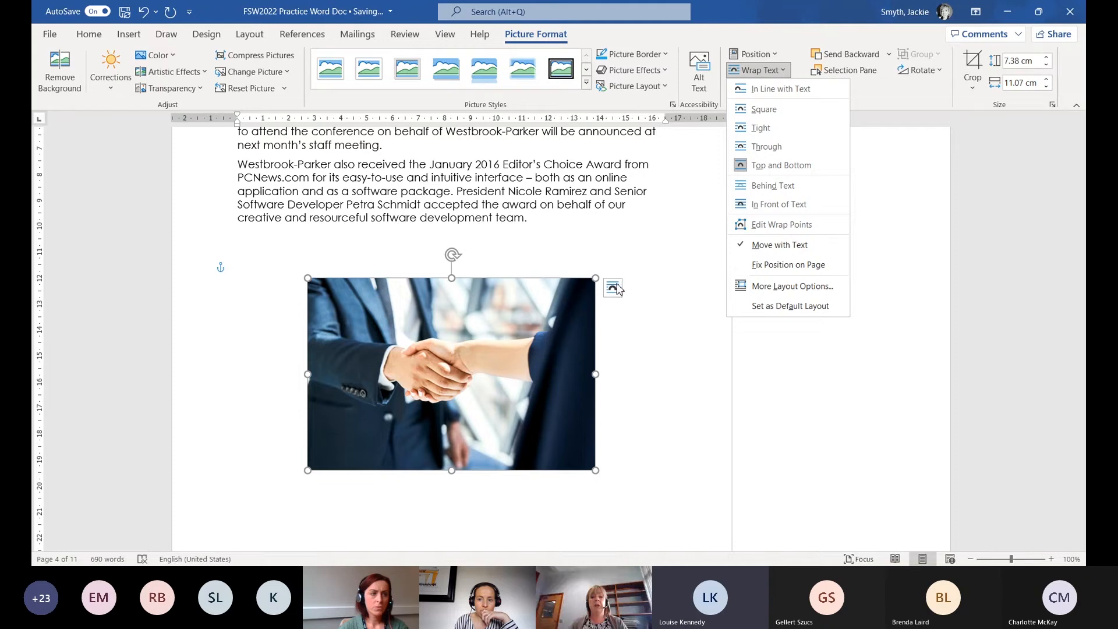
{"action": "left_click", "coordinate": [777, 192]}
Move the handshake picture up so that it lies behind the Company News paragraphs
{"action": "left_click", "coordinate": [518, 366]}
{"action": "left_click_drag", "start_coordinate": [512, 299], "coordinate": [507, 181]}
{"action": "scroll", "coordinate": [524, 245], "scroll_direction": "up", "scroll_amount": 4}
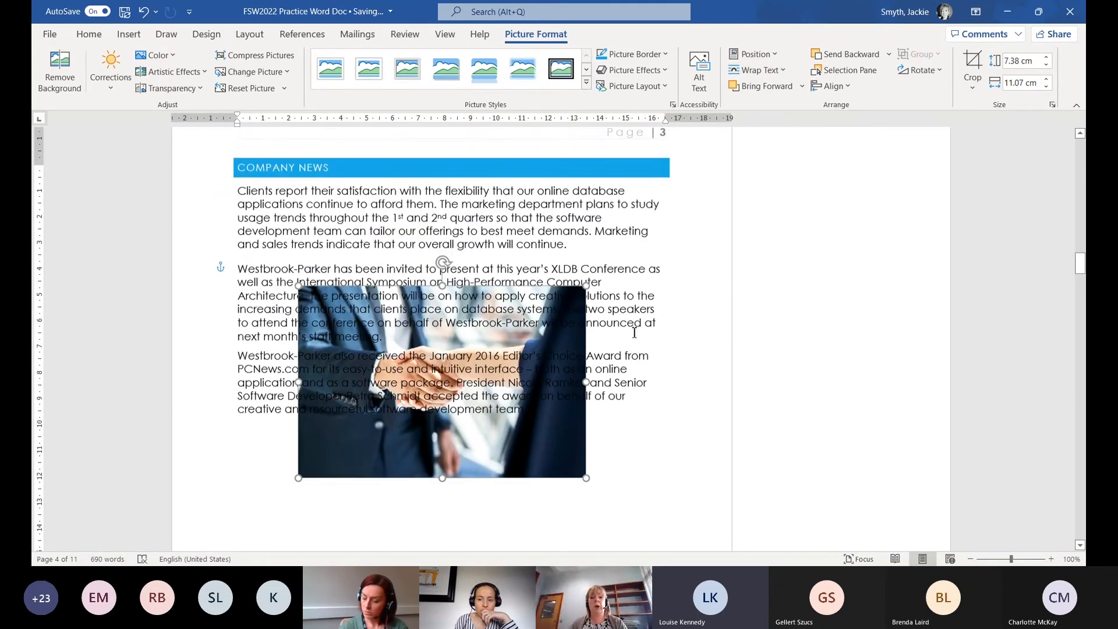
{"action": "left_click_drag", "start_coordinate": [497, 453], "coordinate": [489, 372]}
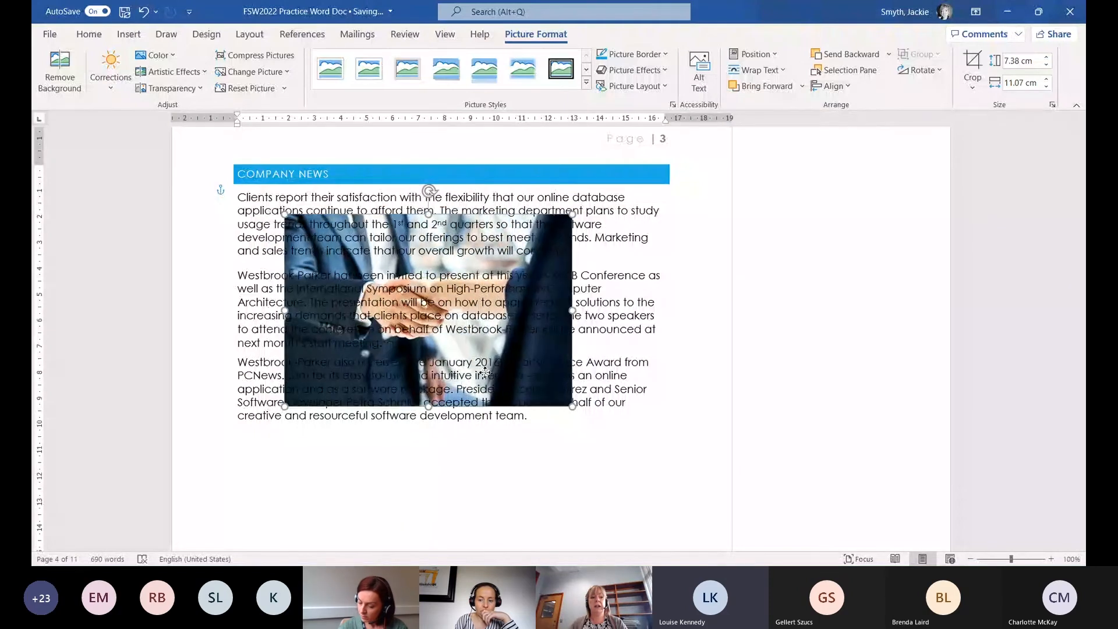
Try the fifth transparency preset on the handshake picture and set it back to fully opaque
{"action": "left_click", "coordinate": [188, 89]}
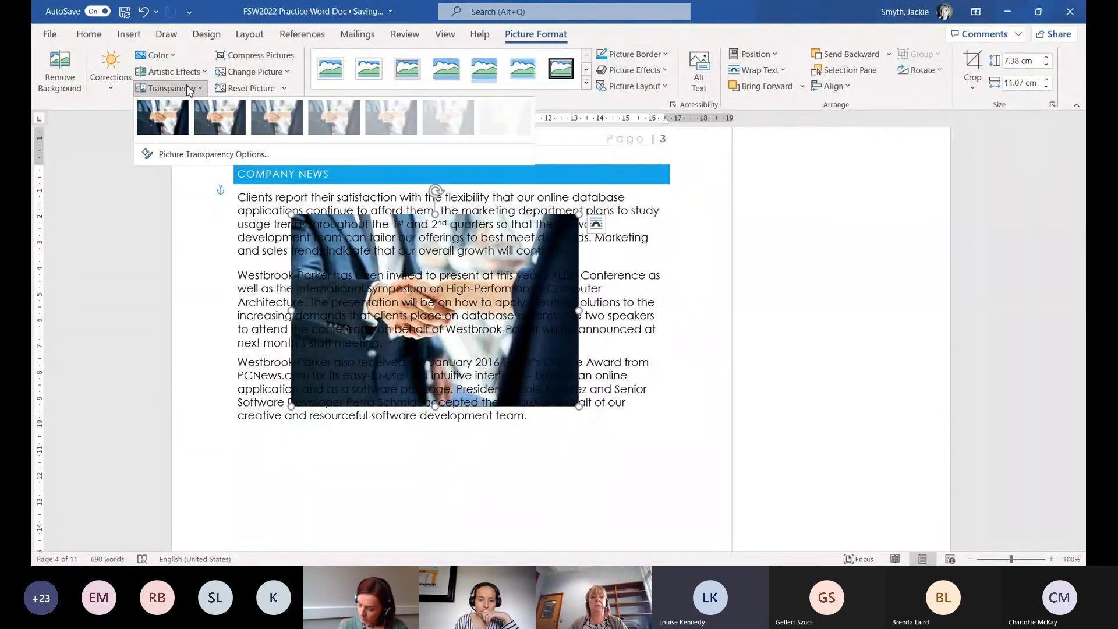
{"action": "left_click", "coordinate": [406, 123]}
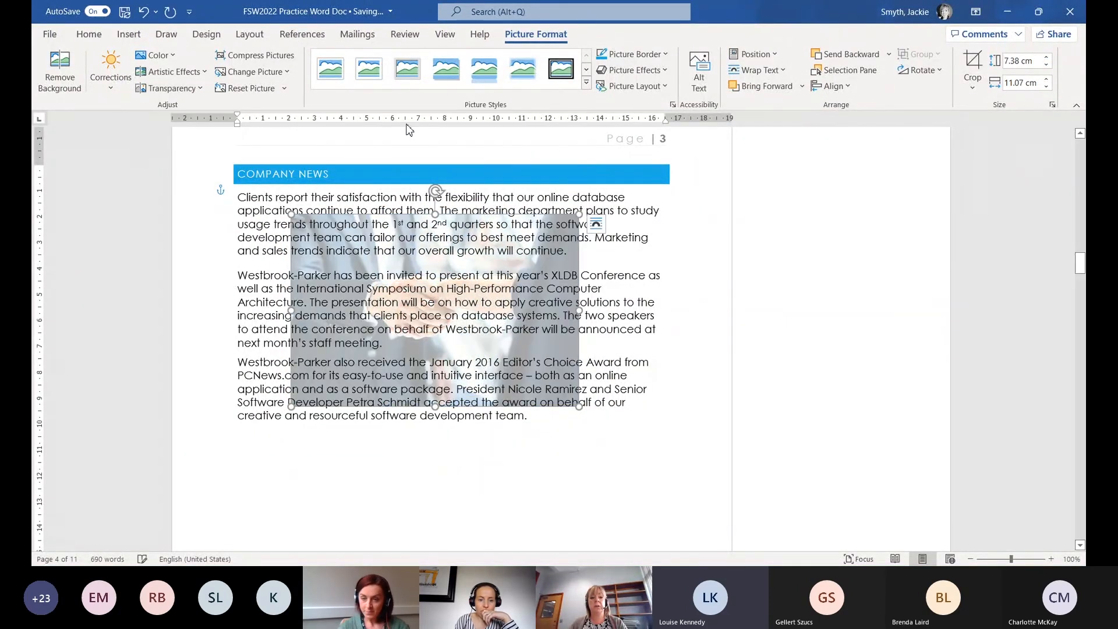
{"action": "left_click", "coordinate": [169, 88]}
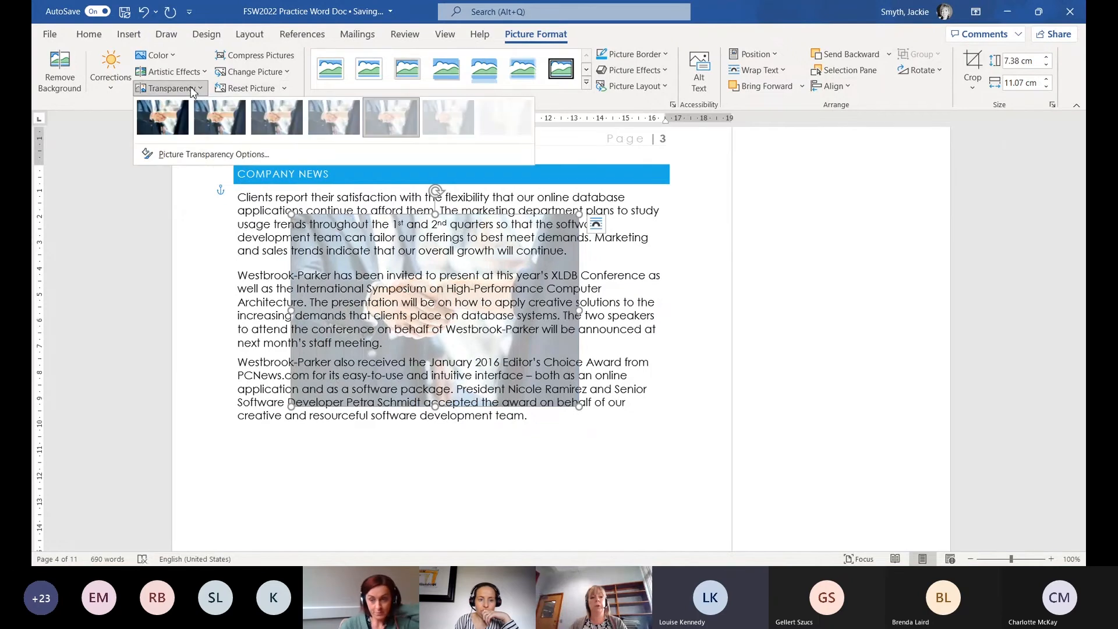
{"action": "left_click", "coordinate": [162, 117]}
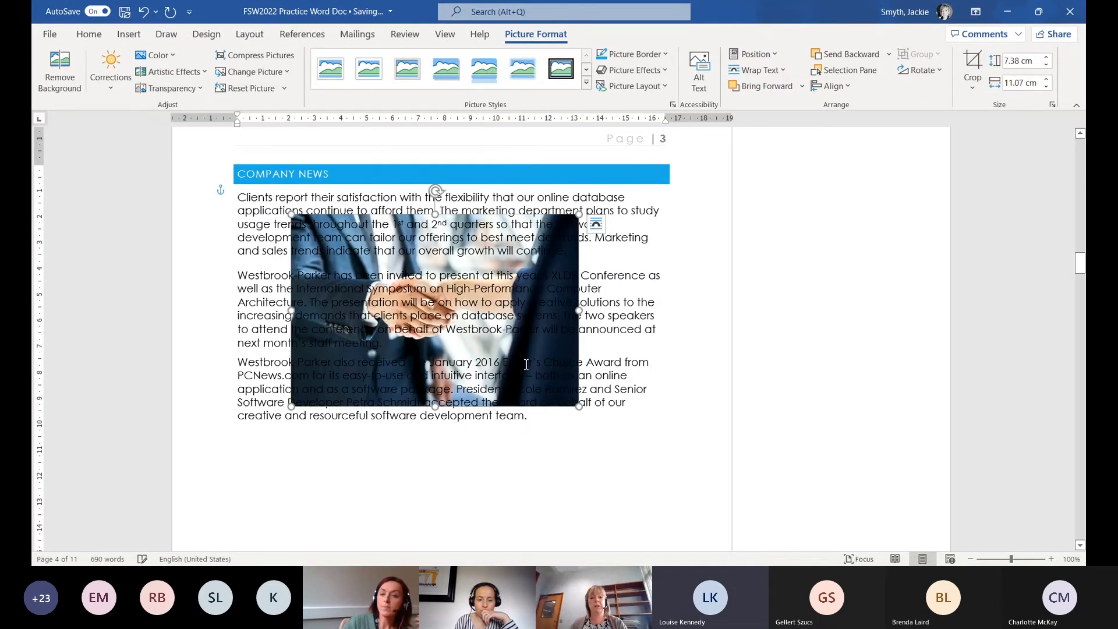
Move the handshake picture down to just below the award paragraph, clear of the text, and deselect it
{"action": "left_click_drag", "start_coordinate": [559, 406], "coordinate": [562, 531]}
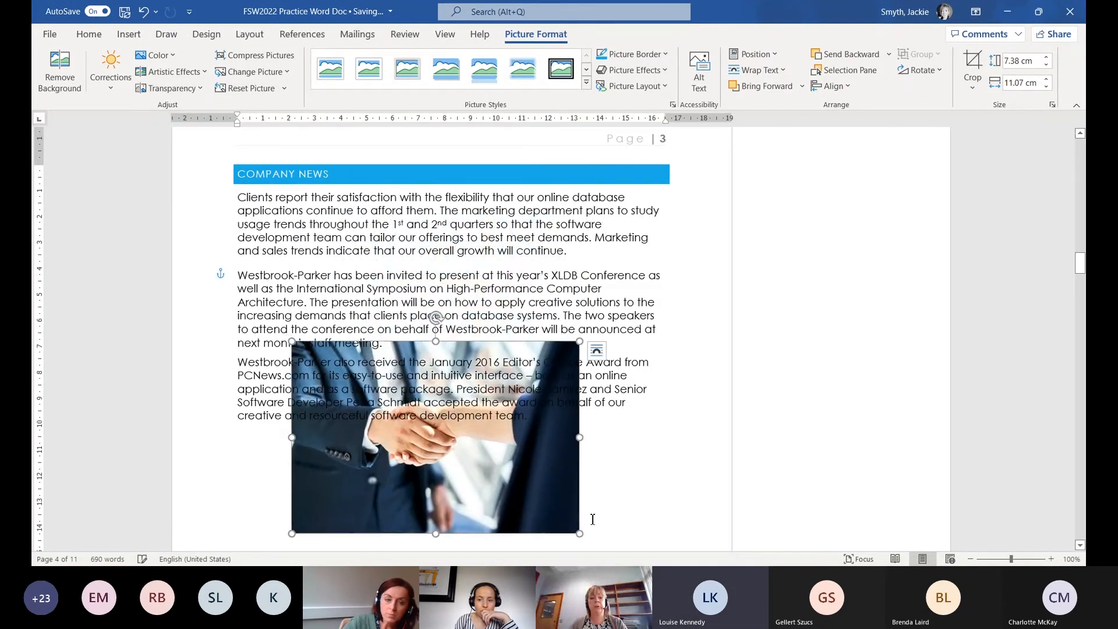
{"action": "scroll", "coordinate": [623, 433], "scroll_direction": "down", "scroll_amount": 3}
{"action": "left_click_drag", "start_coordinate": [563, 379], "coordinate": [559, 472]}
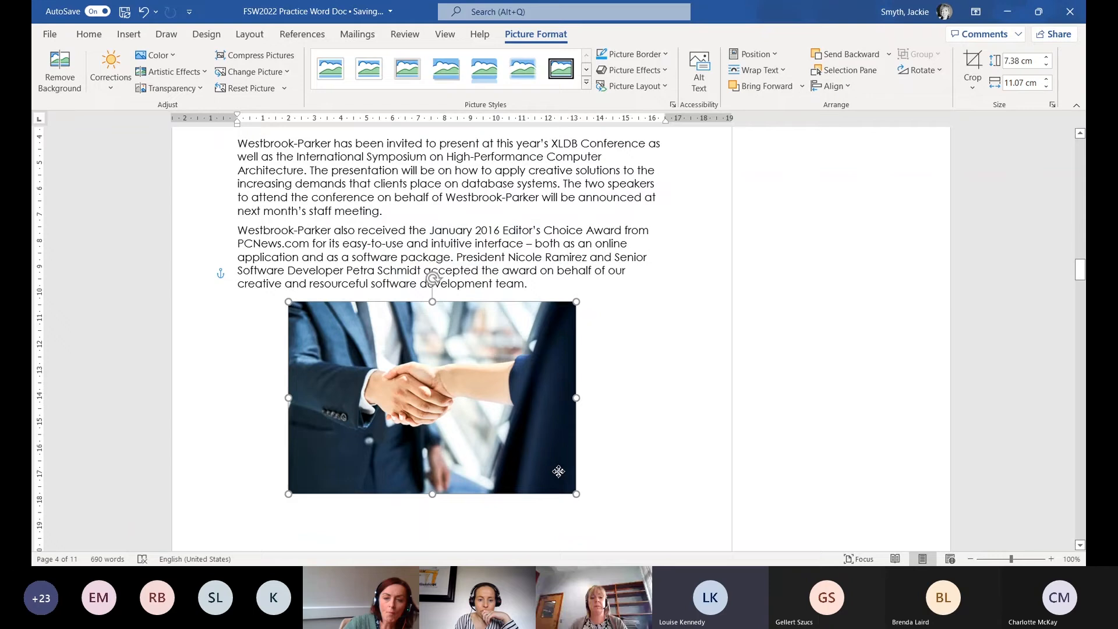
{"action": "left_click", "coordinate": [659, 429]}
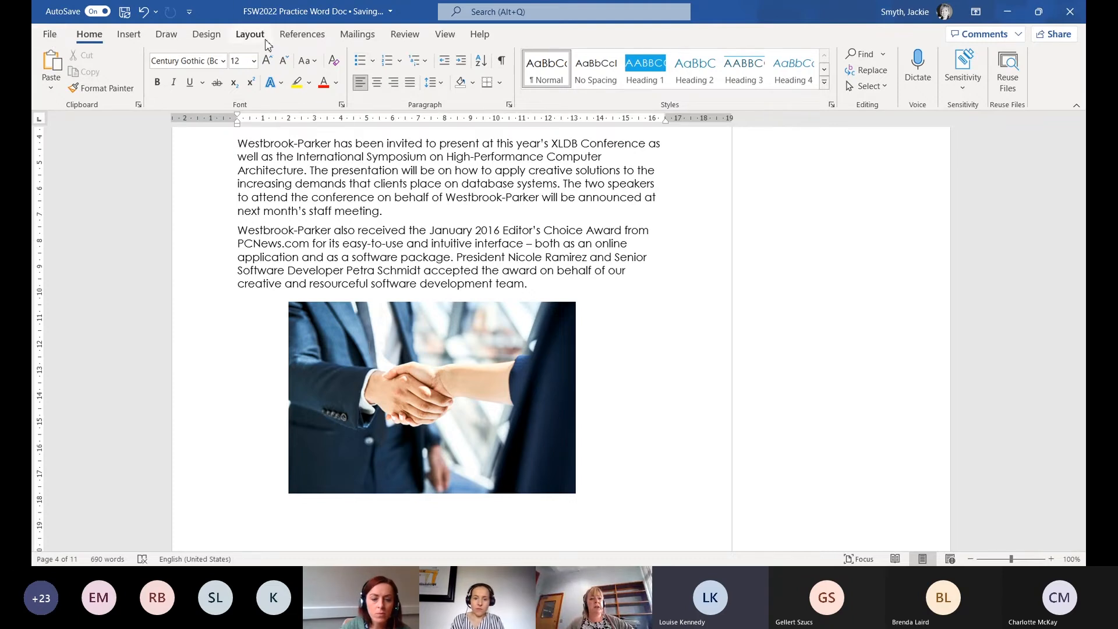
Create an AutoCorrect entry that replaces "wp" with "Westbrook-Parker" and save the proofing options
{"action": "left_click", "coordinate": [53, 36]}
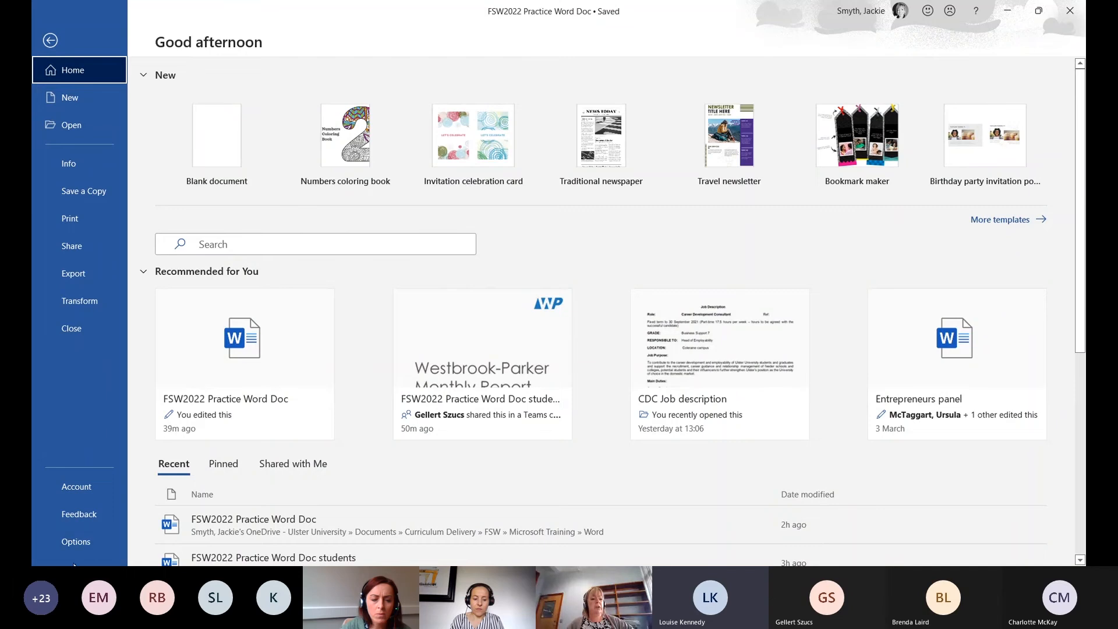
{"action": "left_click", "coordinate": [78, 542]}
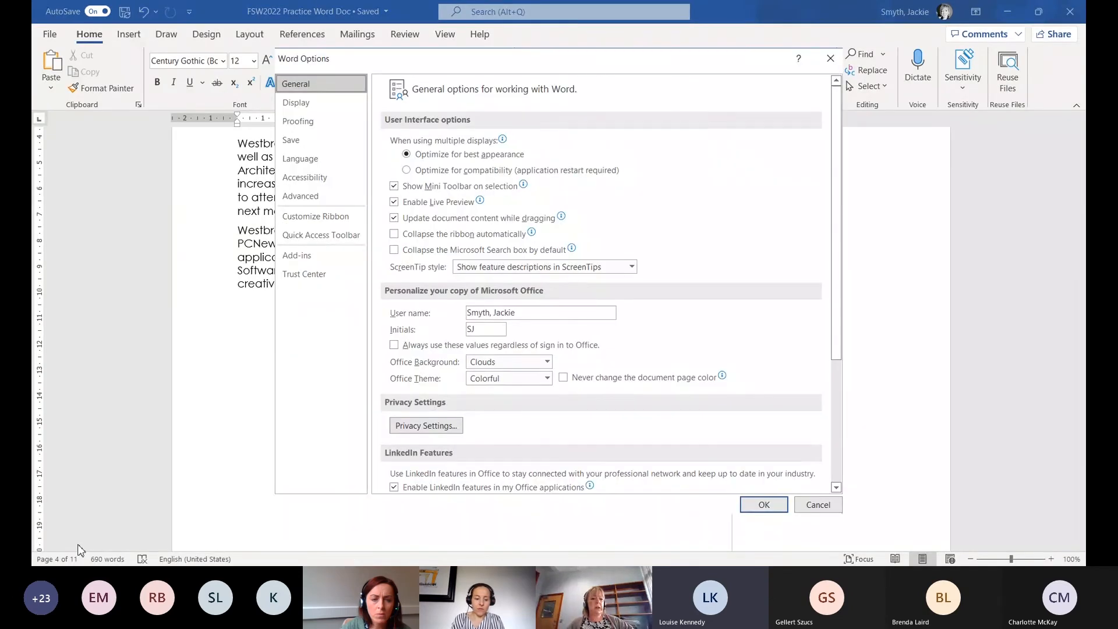
{"action": "left_click", "coordinate": [297, 121]}
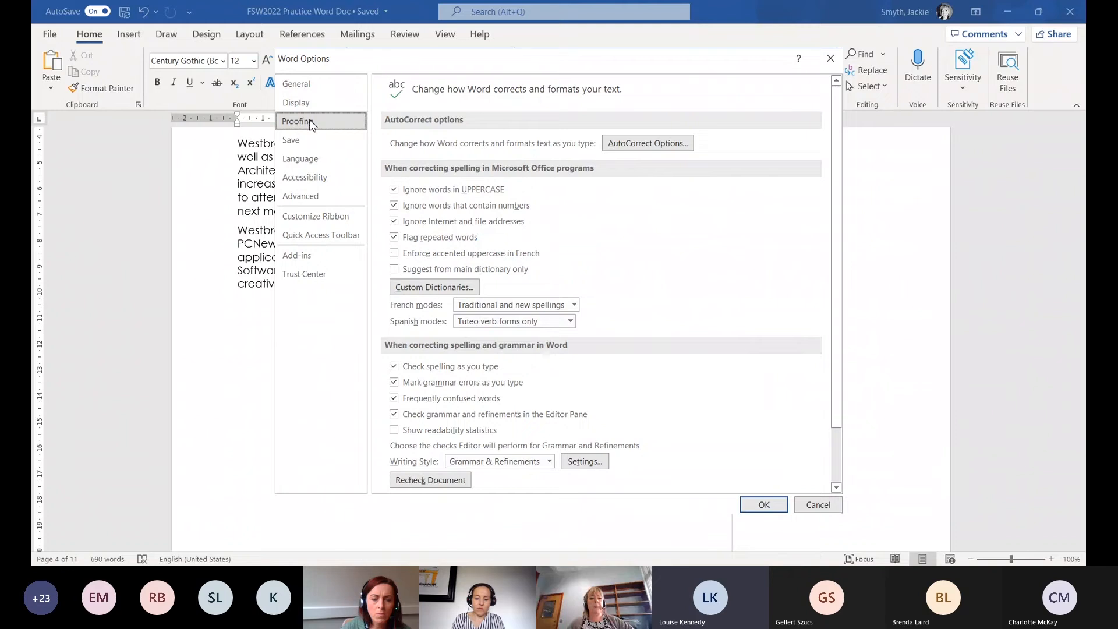
{"action": "left_click", "coordinate": [642, 149]}
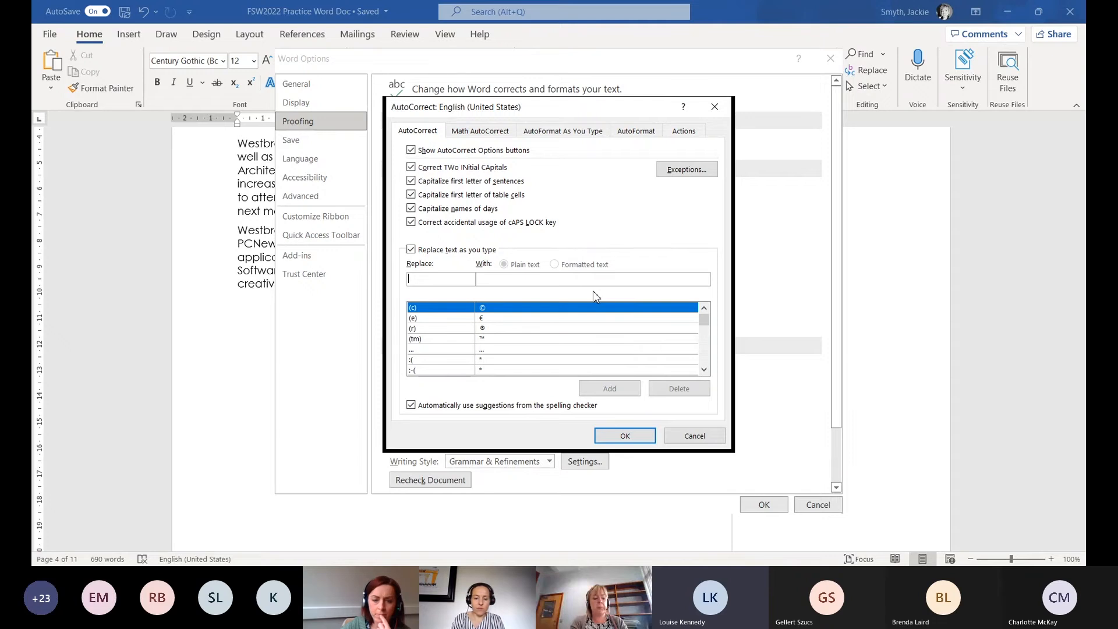
{"action": "type", "text": "wp"}
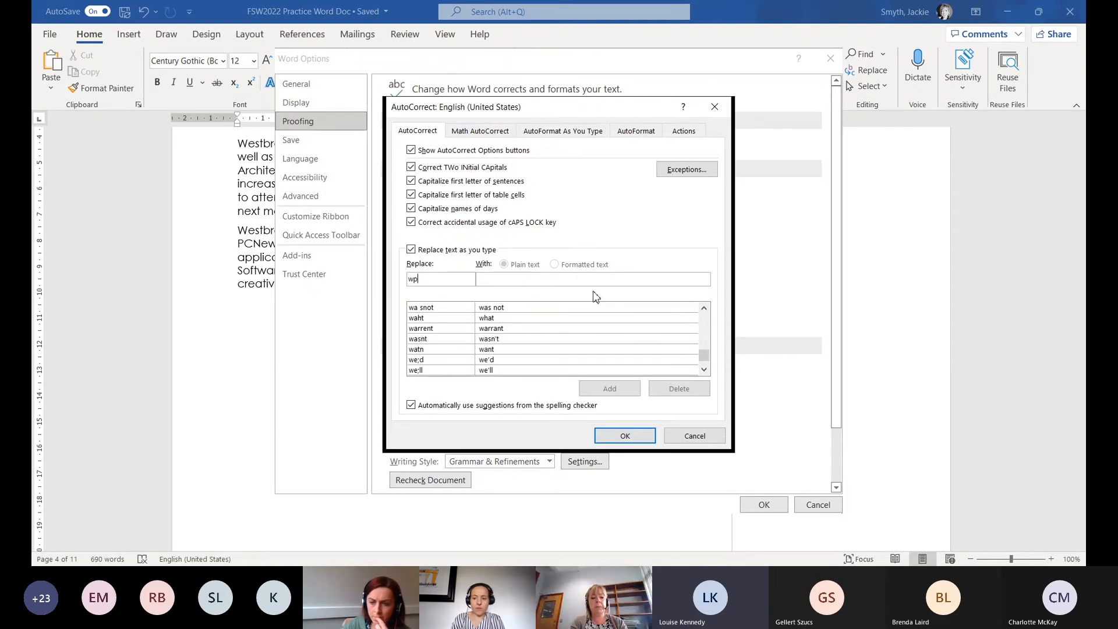
{"action": "key", "text": "Tab"}
{"action": "type", "text": "Westbr"}
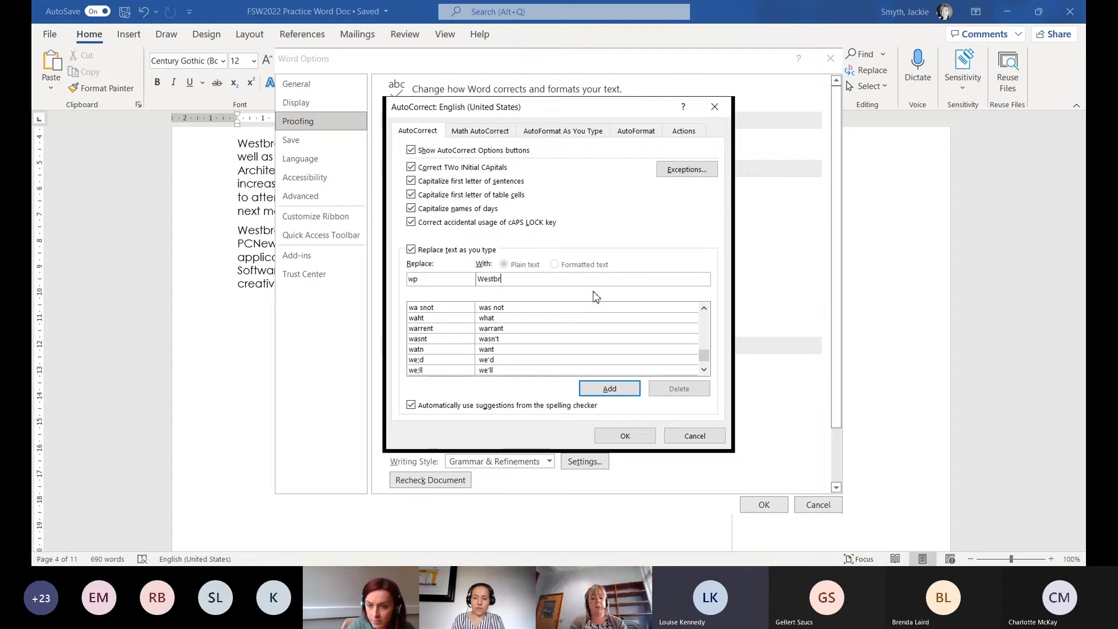
{"action": "type", "text": "ook-Parker"}
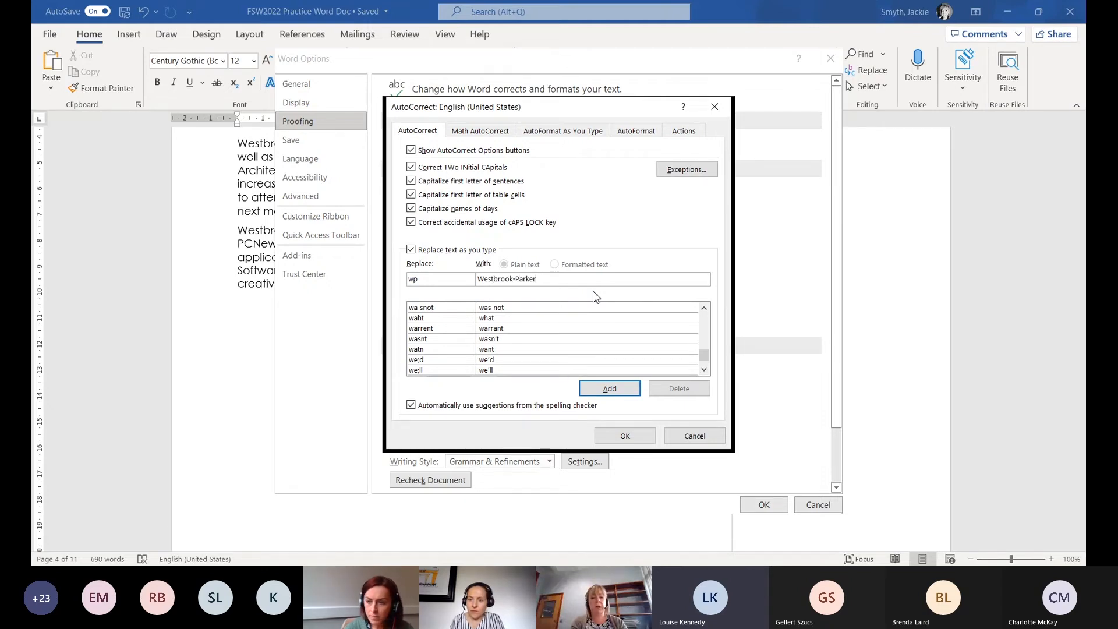
{"action": "left_click", "coordinate": [605, 389]}
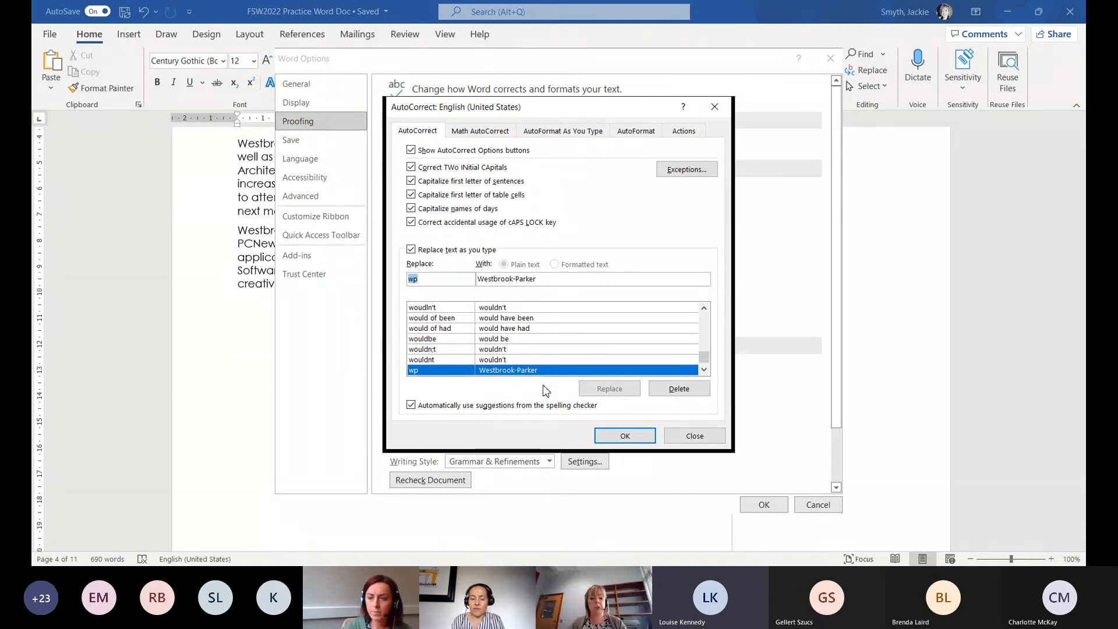
{"action": "left_click", "coordinate": [623, 434]}
{"action": "left_click", "coordinate": [766, 506]}
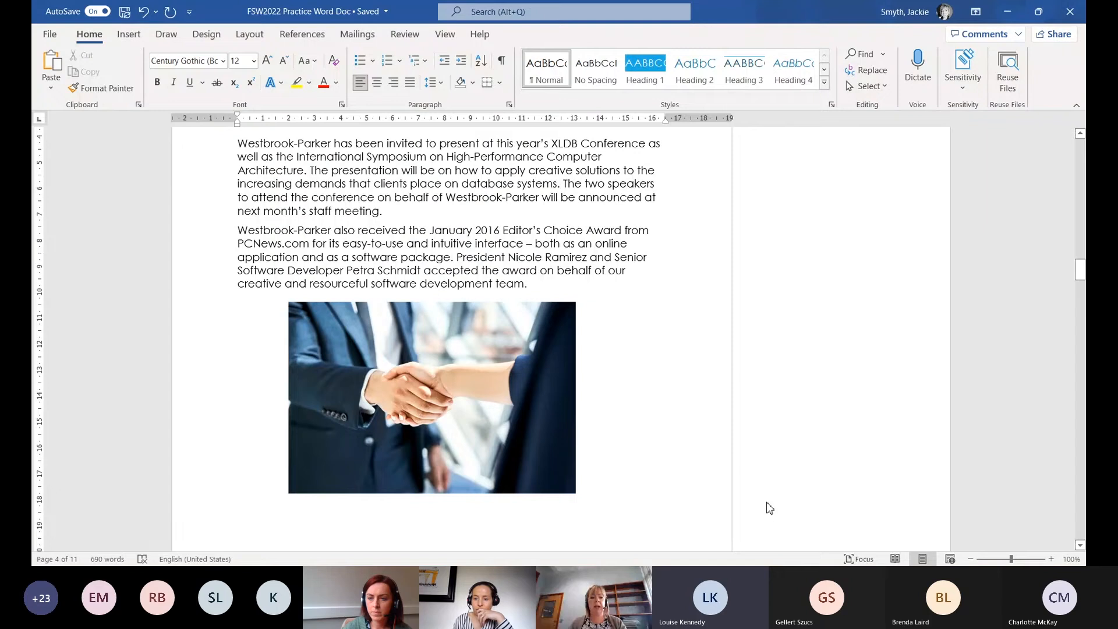
Add two paragraph breaks after the award paragraph and enter the shortcut "wp" on the new line above the handshake picture
{"action": "left_click", "coordinate": [576, 283]}
{"action": "key", "text": "Return"}
{"action": "key", "text": "Return"}
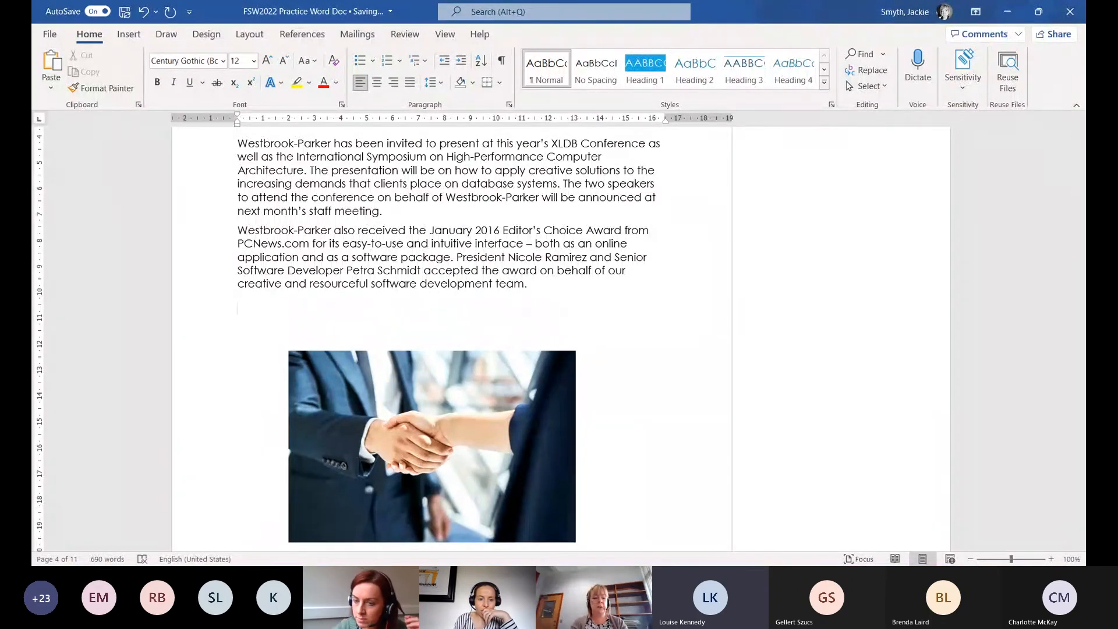
{"action": "type", "text": "wp"}
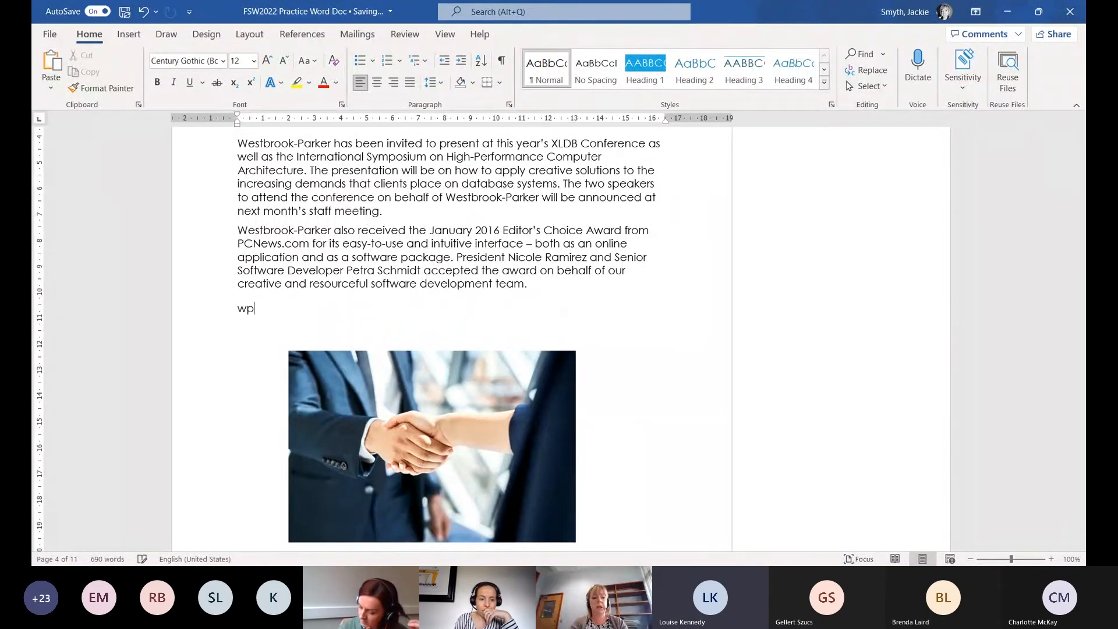
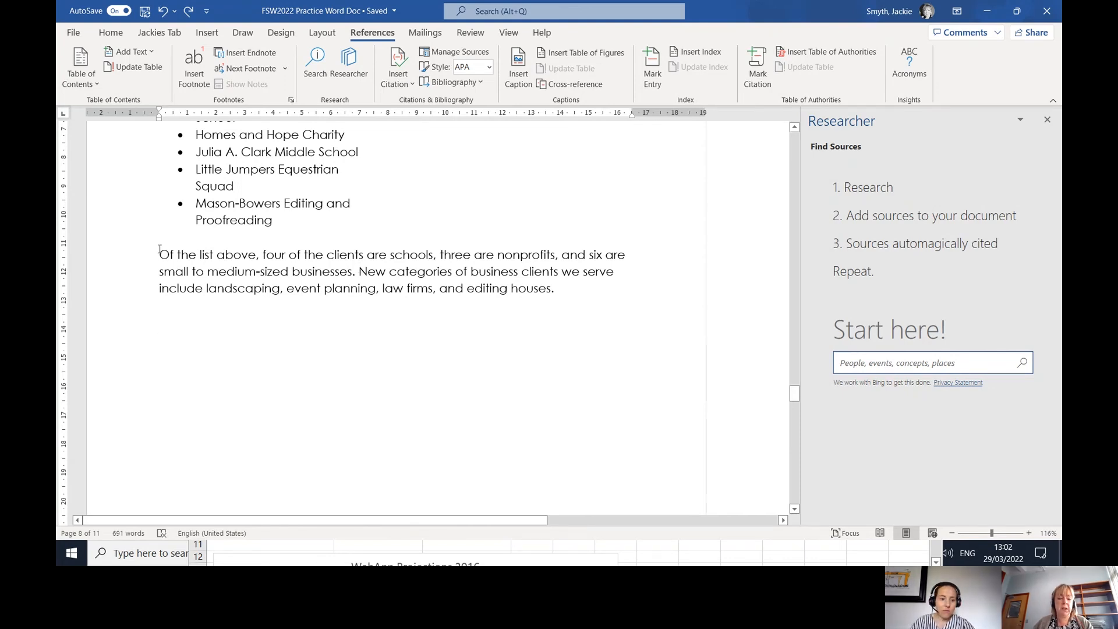
Start a new line after the paragraph beginning "Of the list above", below the client list
{"action": "left_click_drag", "start_coordinate": [159, 249], "coordinate": [555, 291]}
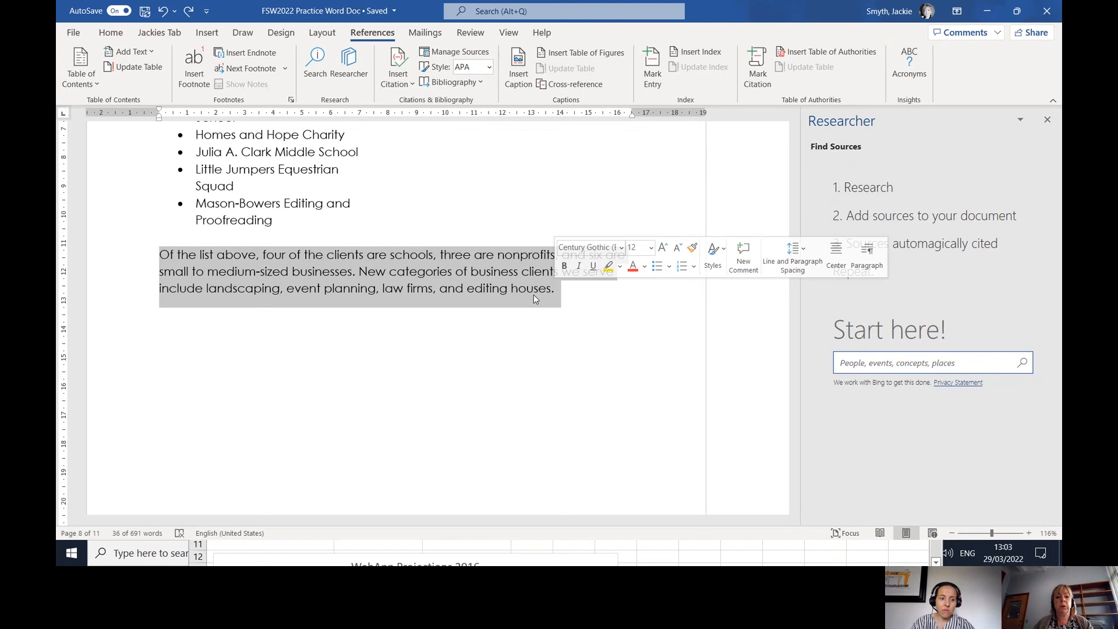
{"action": "left_click", "coordinate": [560, 290]}
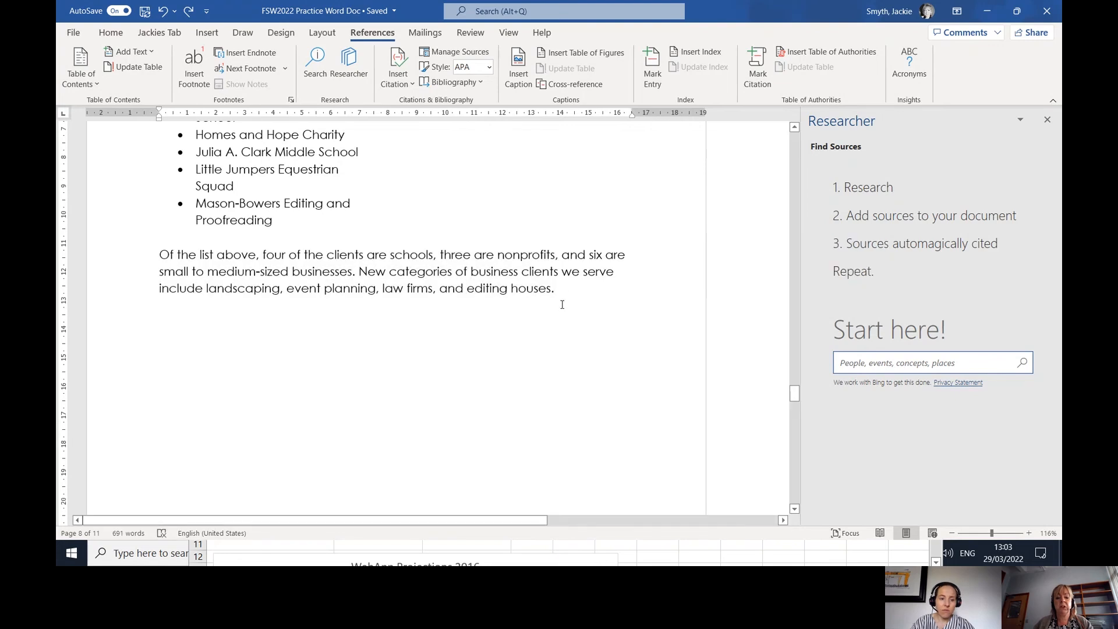
{"action": "key", "text": "Return"}
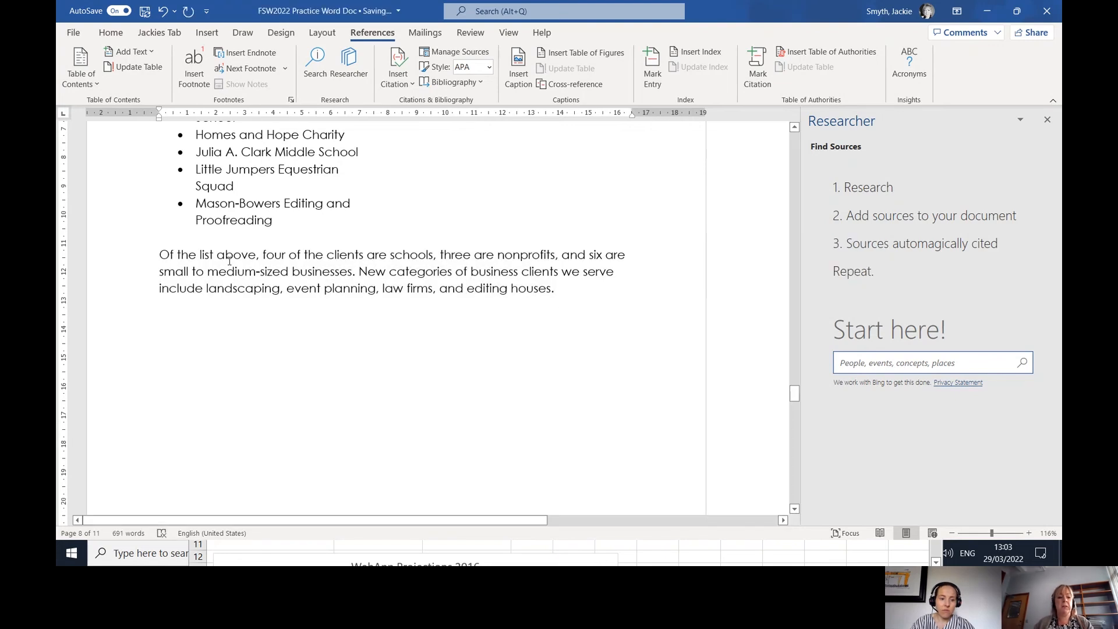
Start a new citation source at the new line, with Web site as its type of source
{"action": "left_click", "coordinate": [407, 79]}
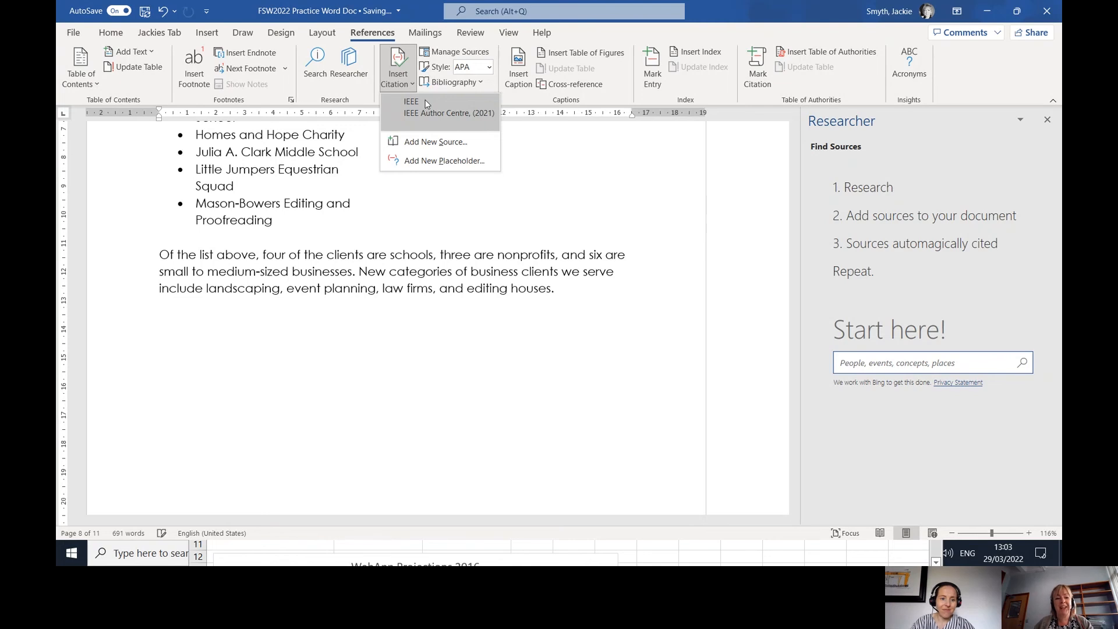
{"action": "left_click", "coordinate": [431, 144]}
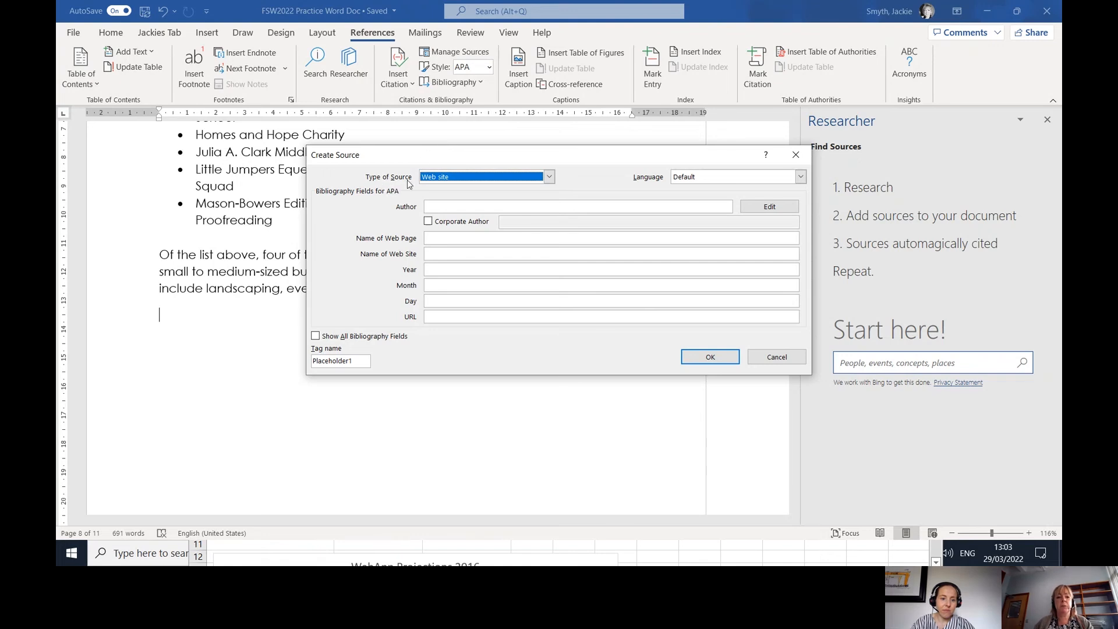
{"action": "left_click", "coordinate": [549, 177]}
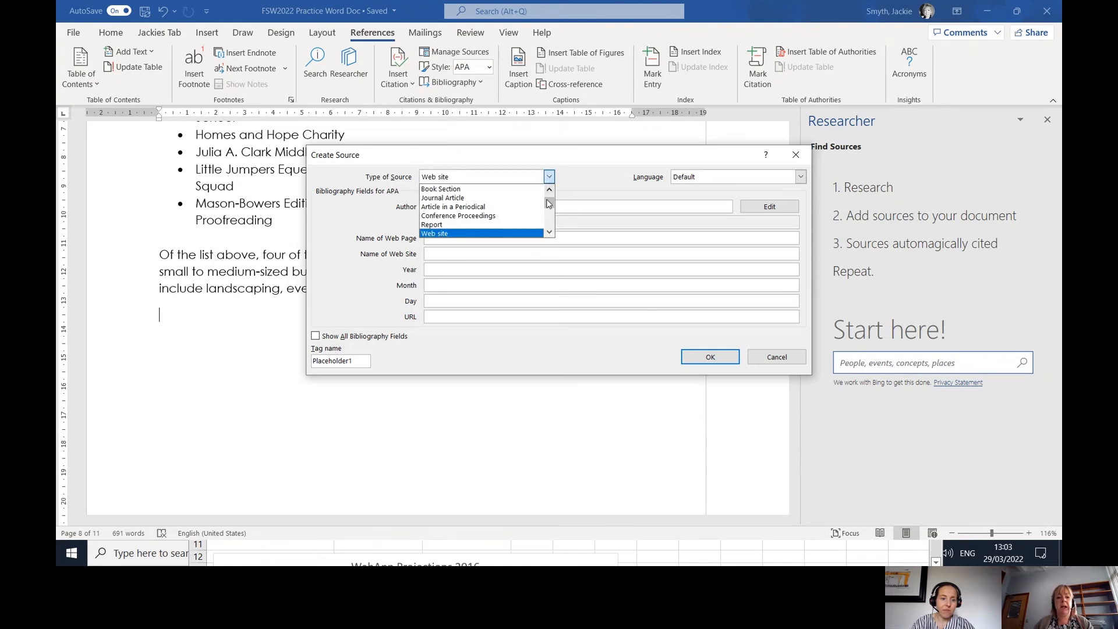
{"action": "scroll", "coordinate": [549, 230], "scroll_direction": "down", "scroll_amount": 4}
{"action": "left_click_drag", "start_coordinate": [549, 222], "coordinate": [549, 206]}
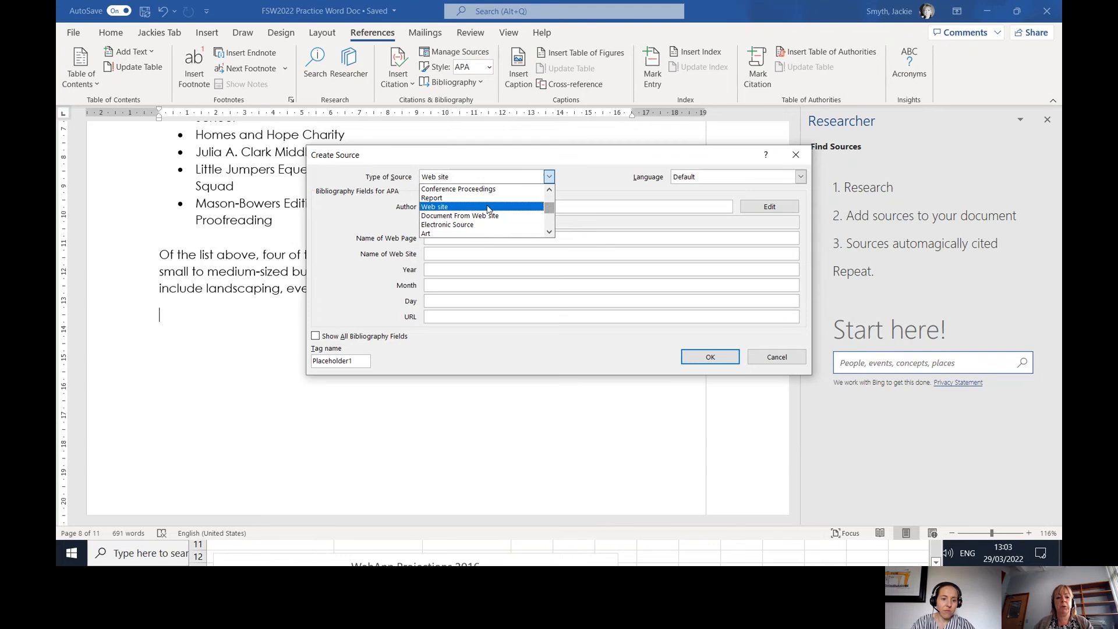
{"action": "left_click", "coordinate": [437, 208]}
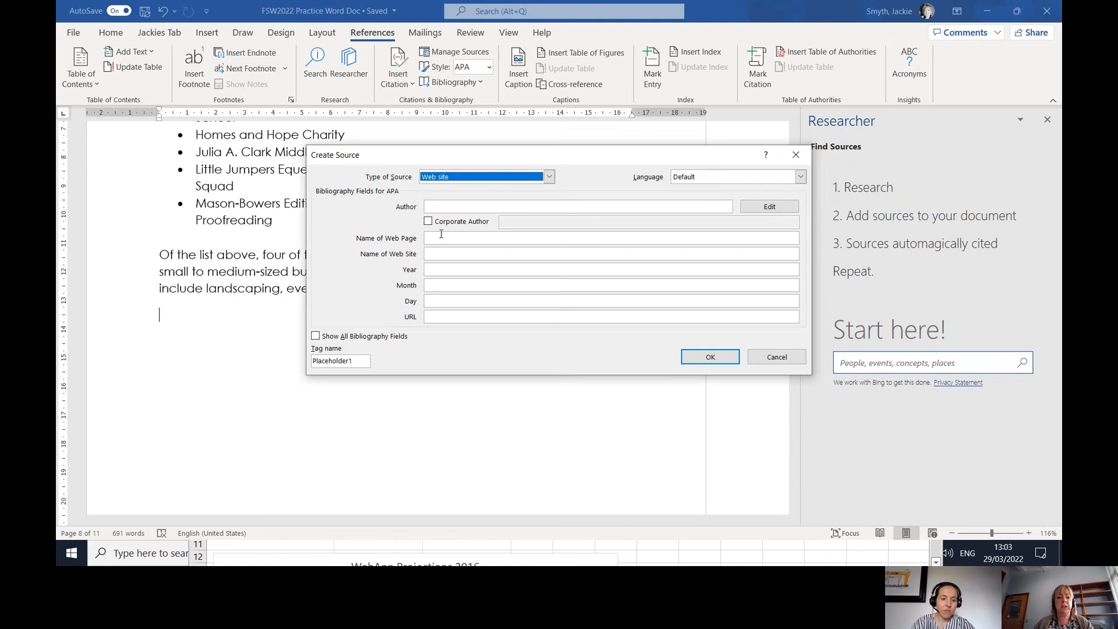
Mark the source as having a corporate author and enter "IEEE 2" as that author
{"action": "left_click", "coordinate": [434, 205]}
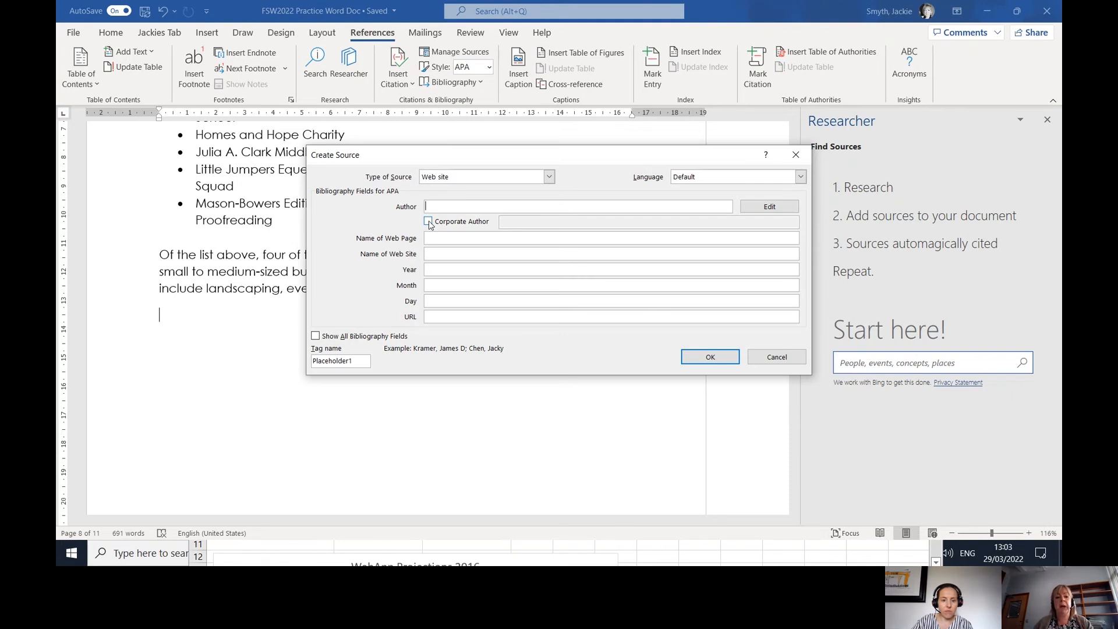
{"action": "left_click", "coordinate": [428, 222]}
{"action": "left_click", "coordinate": [511, 222]}
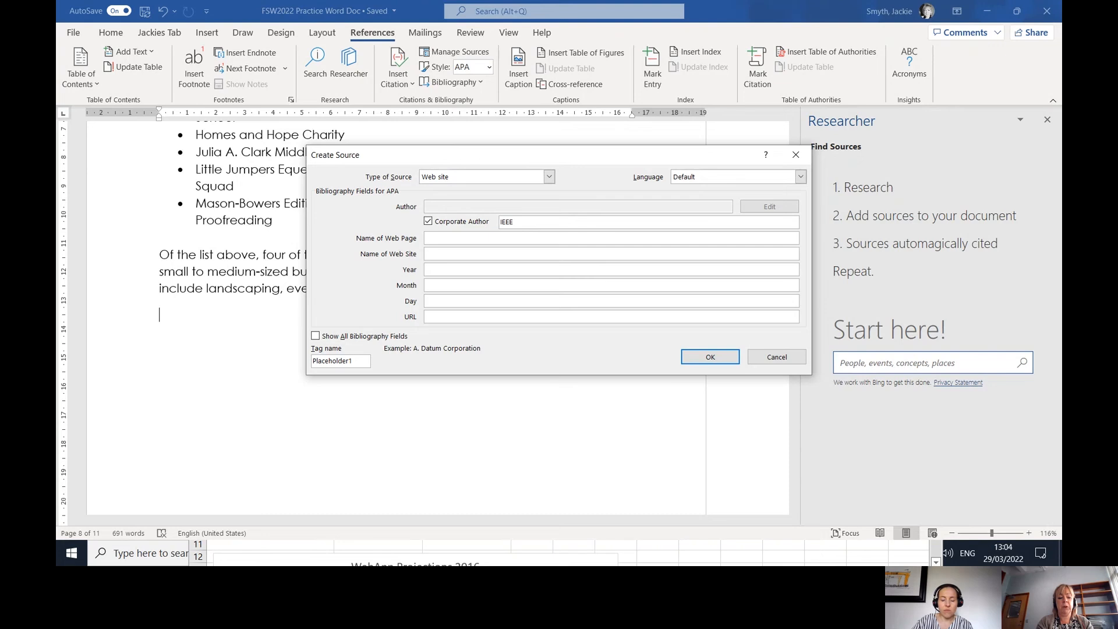
{"action": "type", "text": "2"}
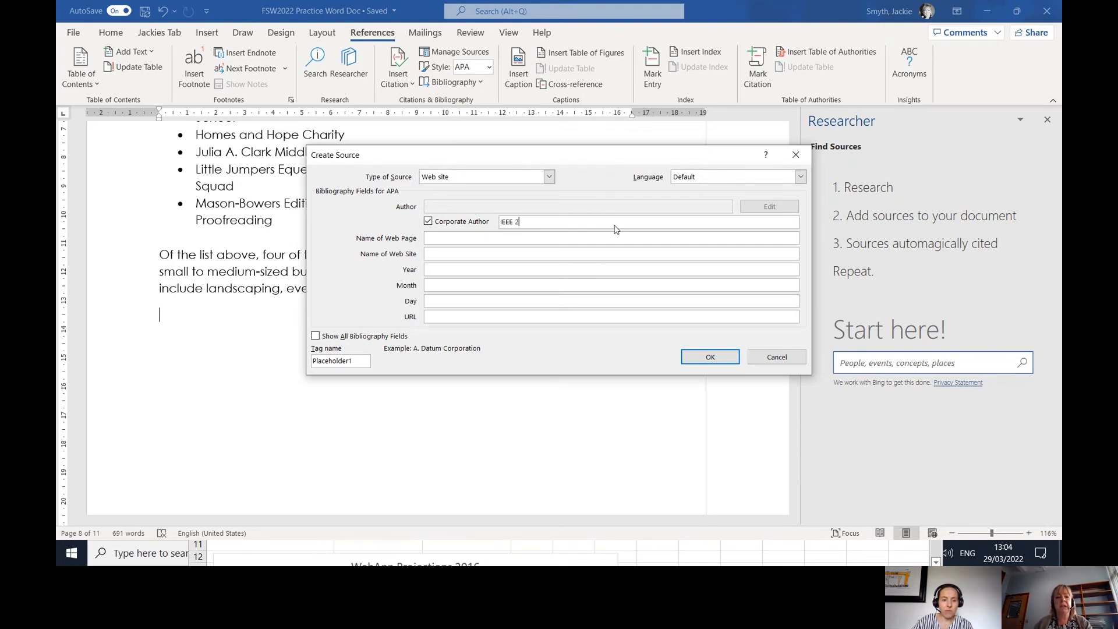
{"action": "left_click", "coordinate": [440, 237]}
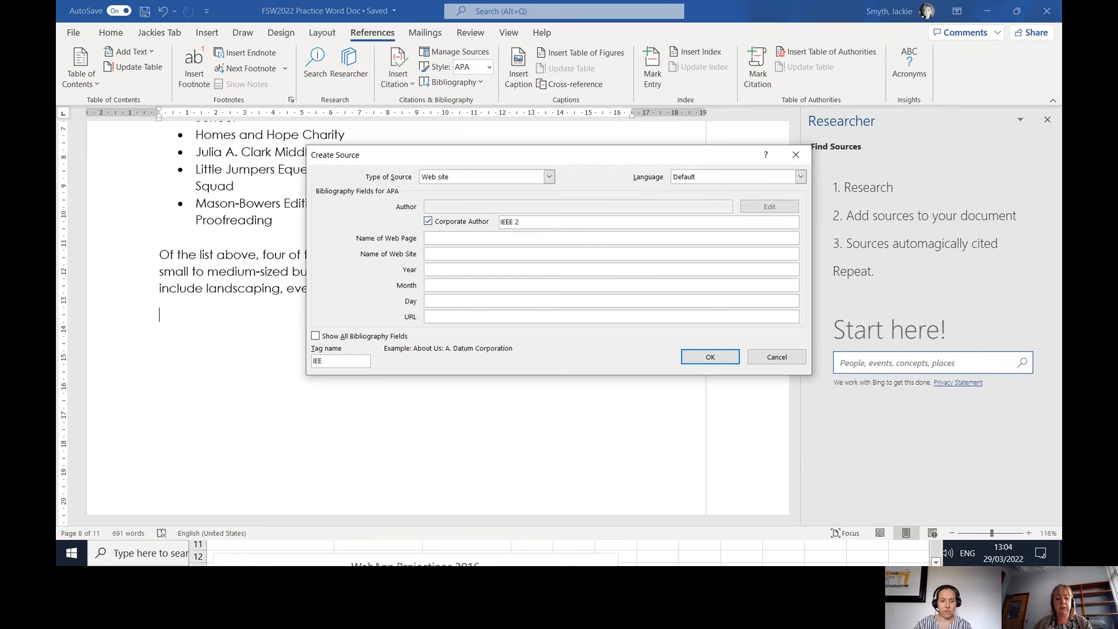
{"action": "left_click", "coordinate": [479, 480]}
{"action": "key", "text": "alt+Tab"}
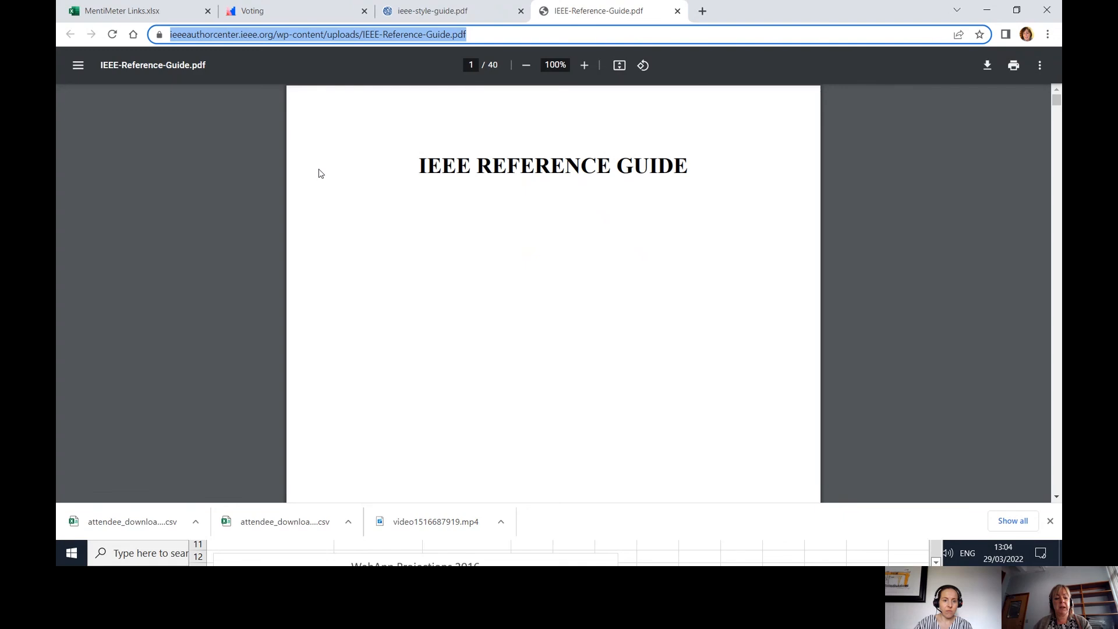
{"action": "key", "text": "alt+Tab"}
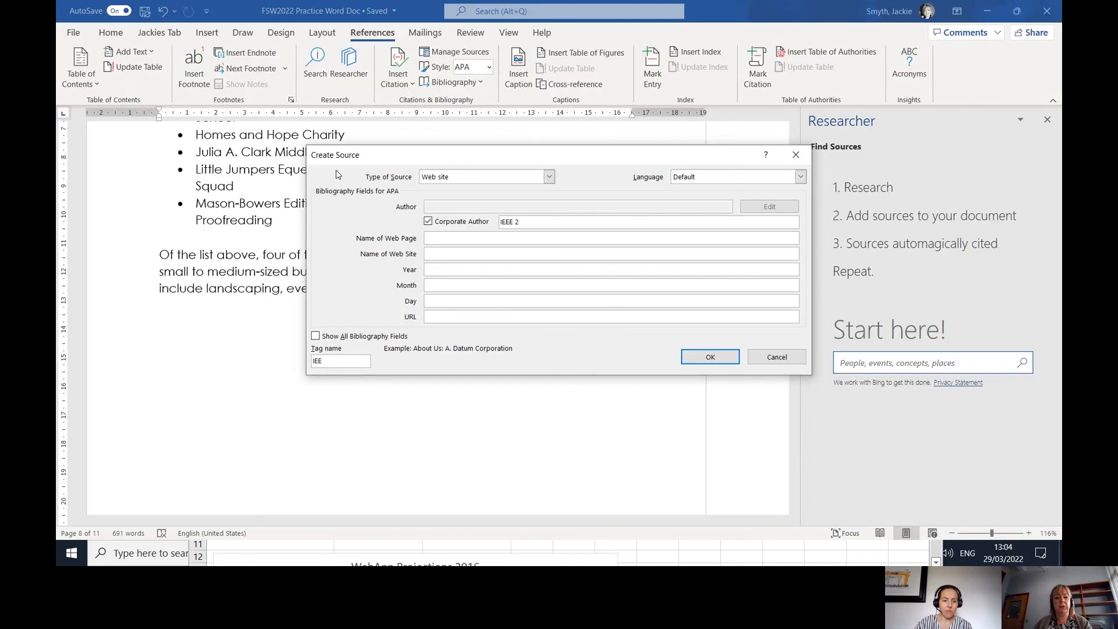
{"action": "left_click", "coordinate": [440, 316]}
{"action": "type", "text": "https://ieeeauthorcenter.ieee.org/wp-content/uploads/IEEE-Reference-Guide.pdf"}
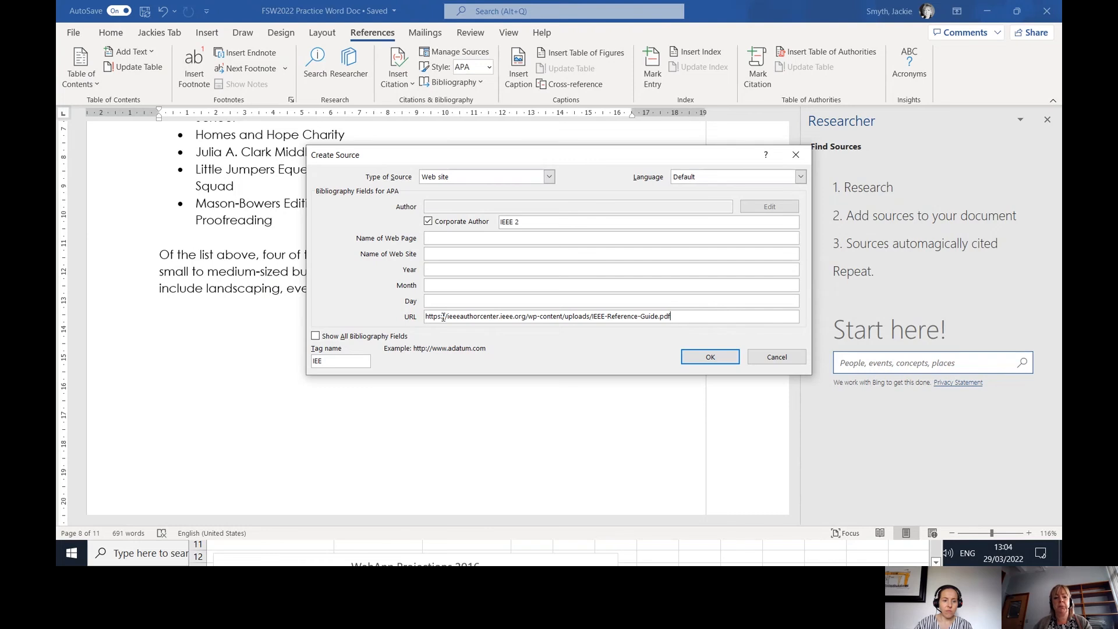
Check the document's title in the browser and set the source's web page name to "IEEE/Reference Guide"
{"action": "left_click", "coordinate": [429, 238]}
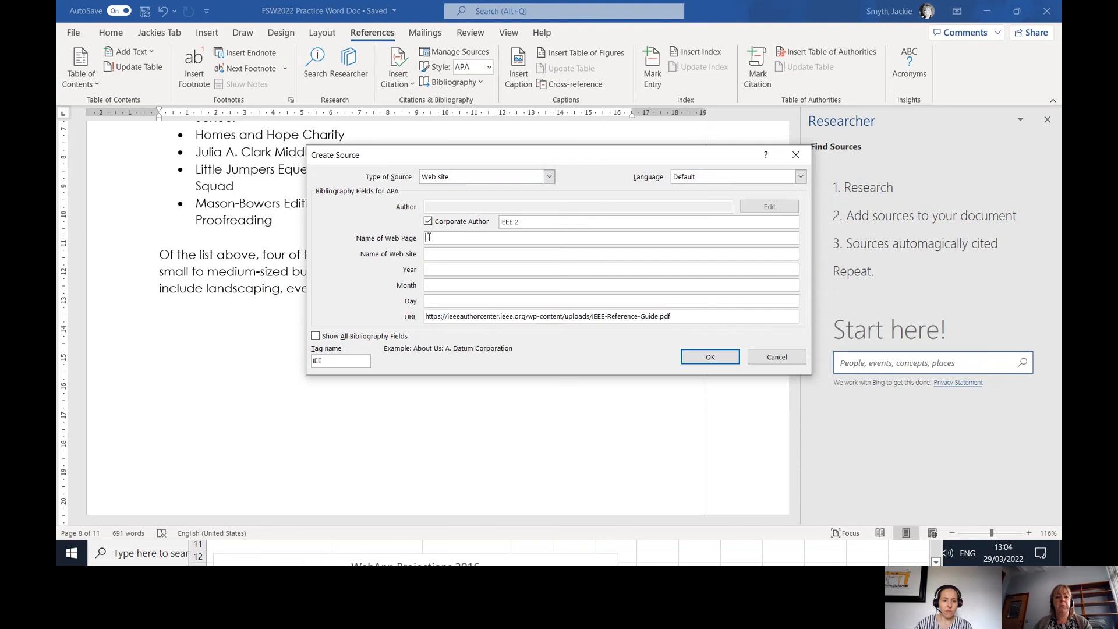
{"action": "type", "text": "IEEE.org"}
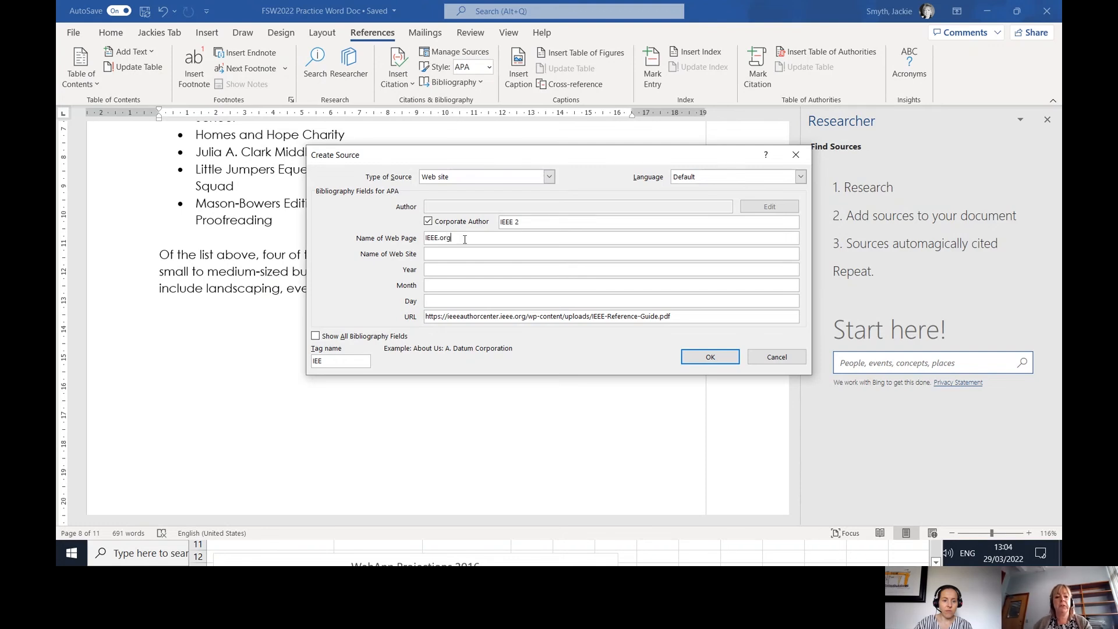
{"action": "left_click_drag", "start_coordinate": [460, 238], "coordinate": [423, 239]}
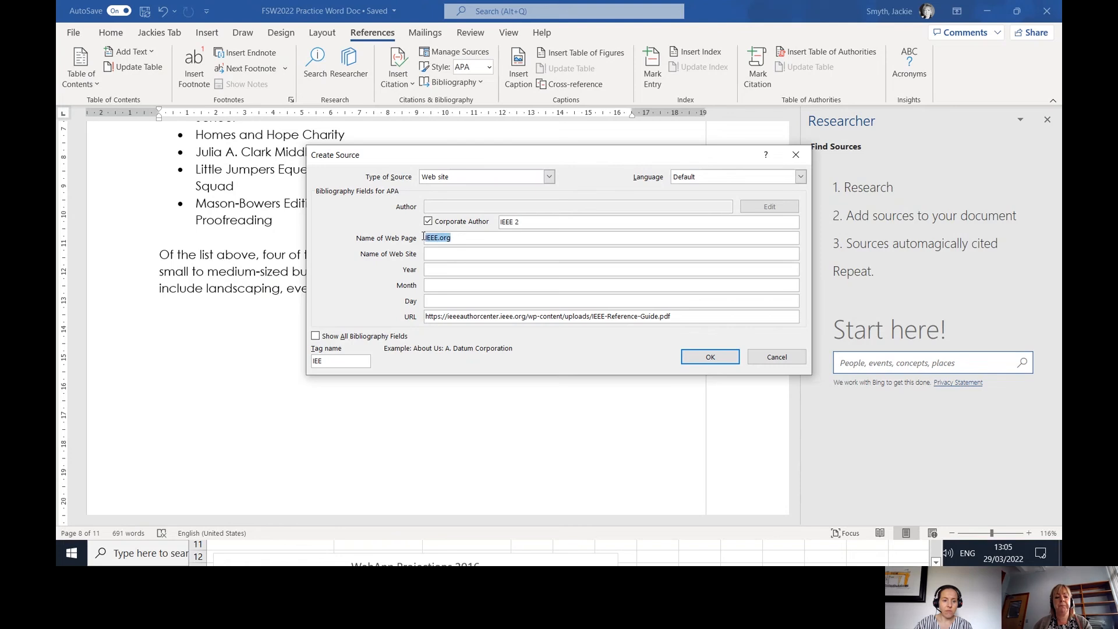
{"action": "key", "text": "alt+Tab"}
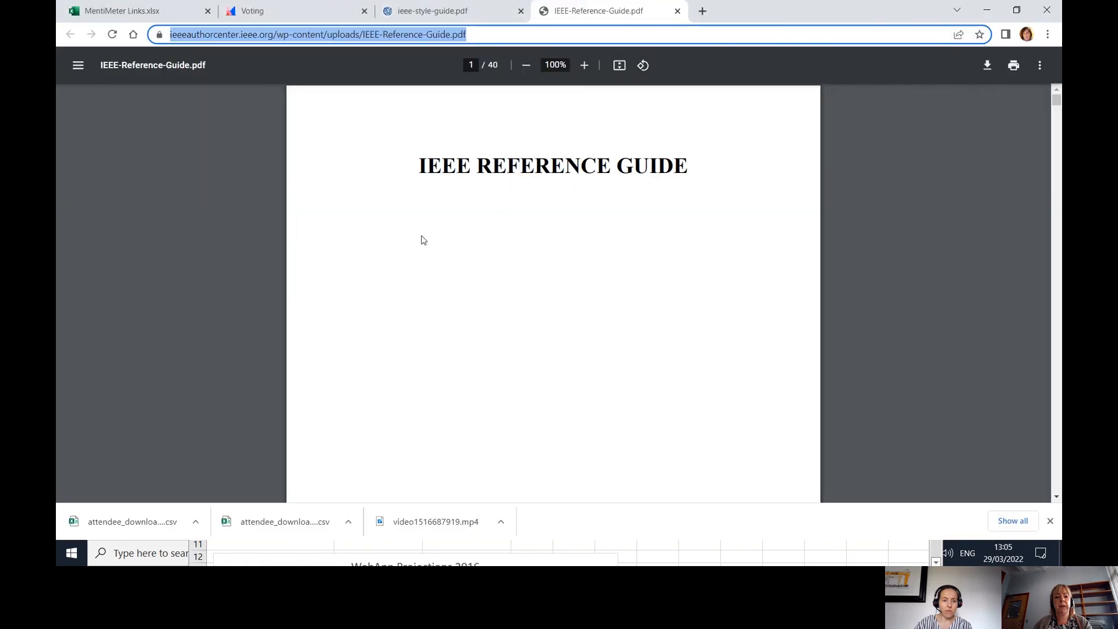
{"action": "key", "text": "alt+Tab"}
{"action": "left_click", "coordinate": [464, 238]}
{"action": "key", "text": "BackSpace"}
{"action": "key", "text": "BackSpace"}
{"action": "key", "text": "BackSpace"}
{"action": "key", "text": "BackSpace"}
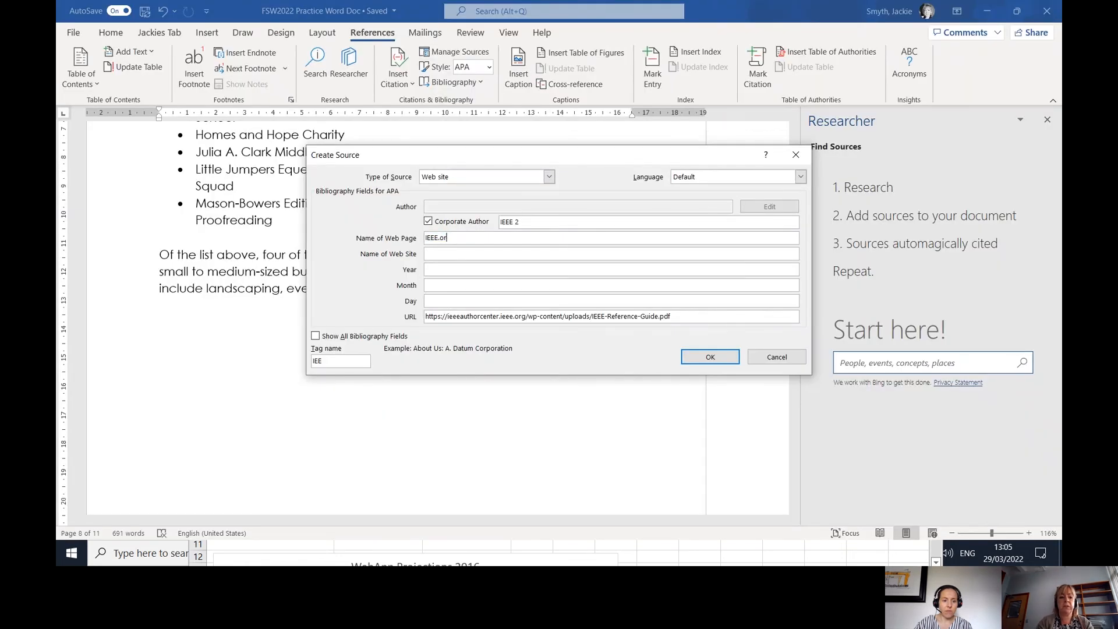
{"action": "type", "text": "/R"}
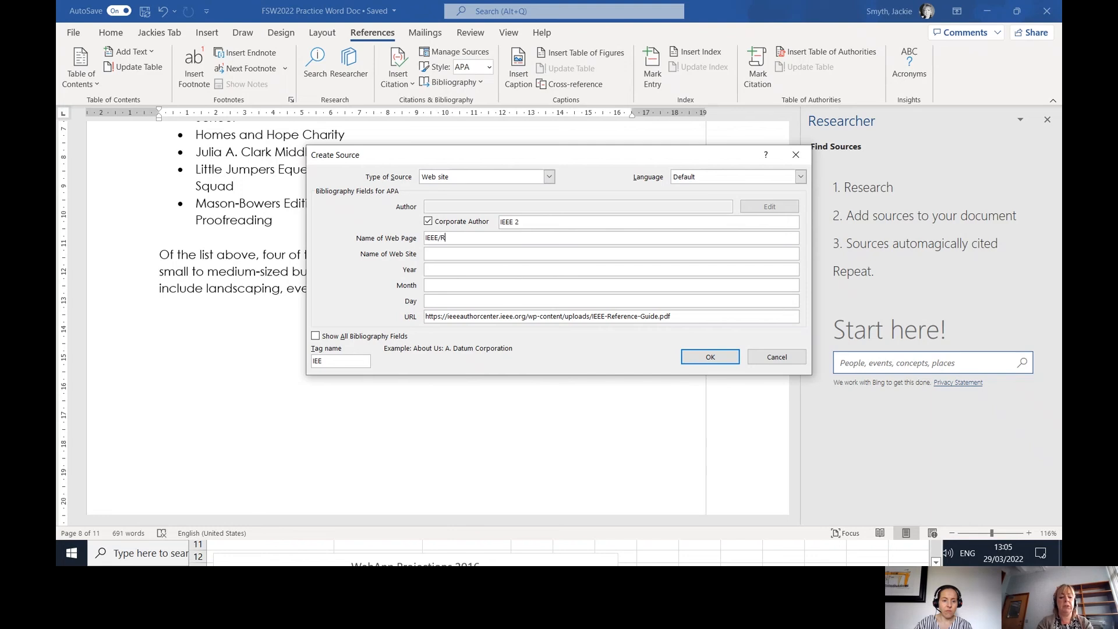
{"action": "type", "text": "eference Guide"}
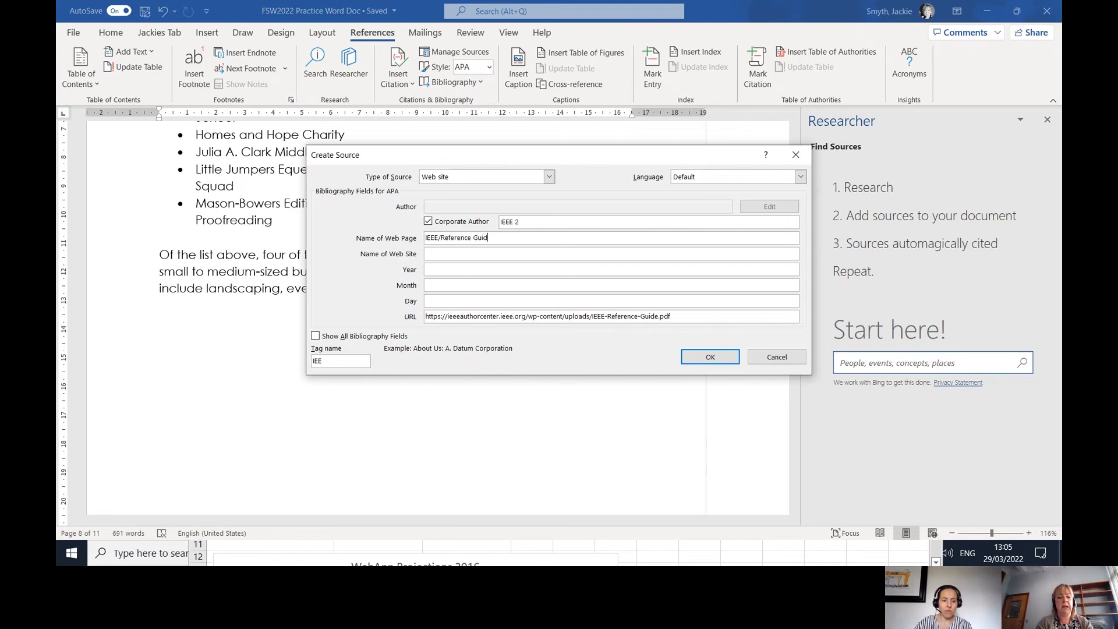
Set the source's web site name to "IEEE.org" and go on to the year
{"action": "left_click", "coordinate": [449, 254]}
{"action": "type", "text": "IEEE.org"}
{"action": "key", "text": "Tab"}
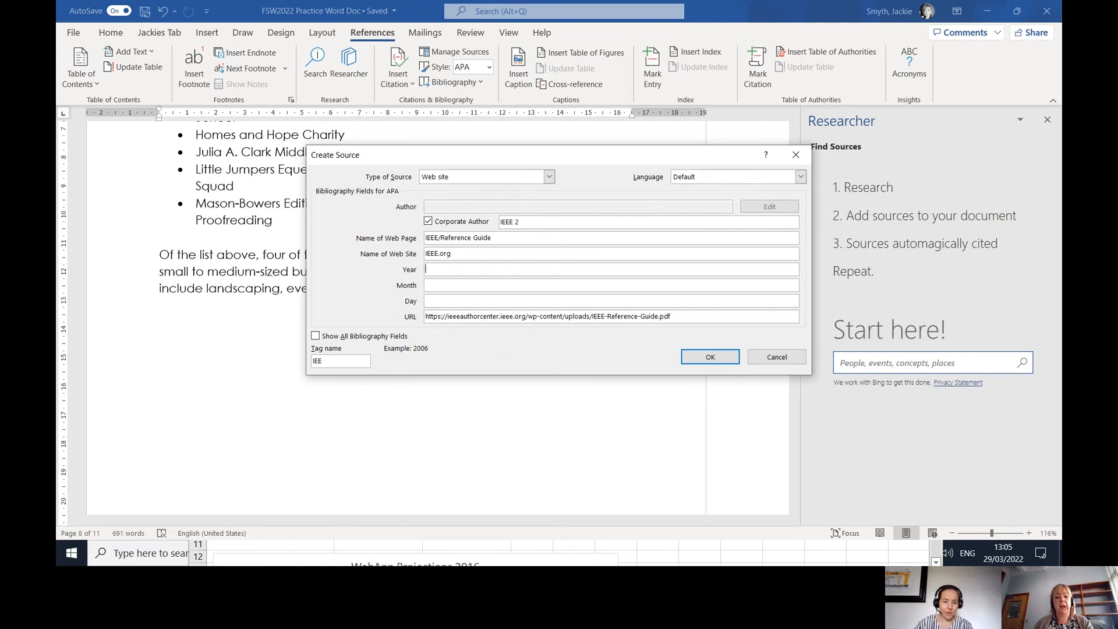
Look up the publication year in the IEEE Reference Guide PDF in the browser and set the source's year to 2018
{"action": "key", "text": "alt+Tab"}
{"action": "scroll", "coordinate": [492, 249], "scroll_direction": "down", "scroll_amount": 8}
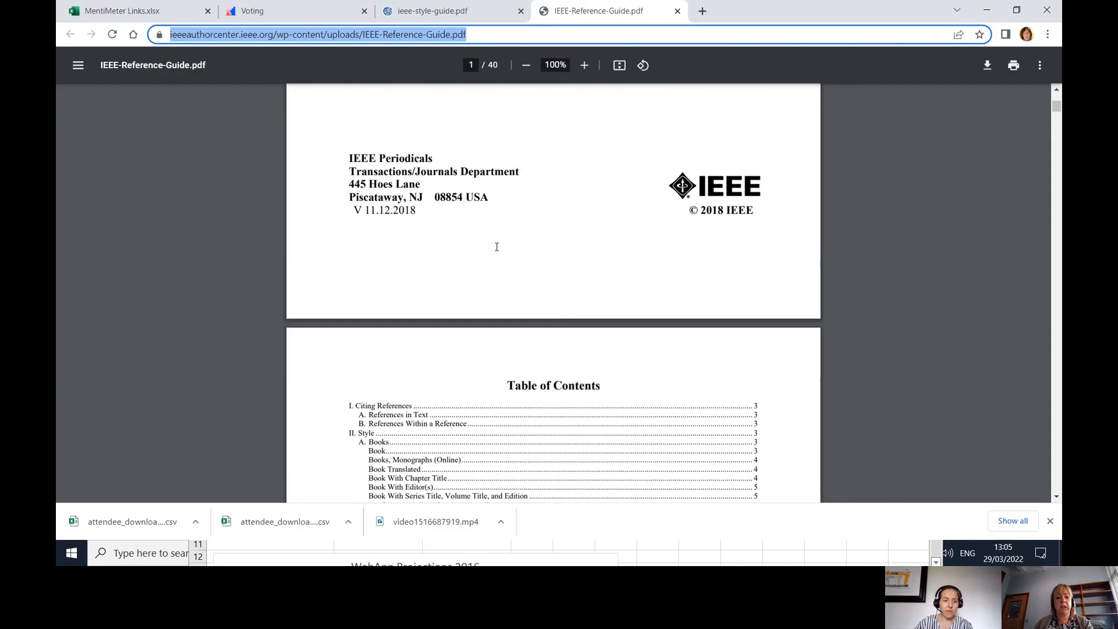
{"action": "scroll", "coordinate": [496, 247], "scroll_direction": "down", "scroll_amount": 15}
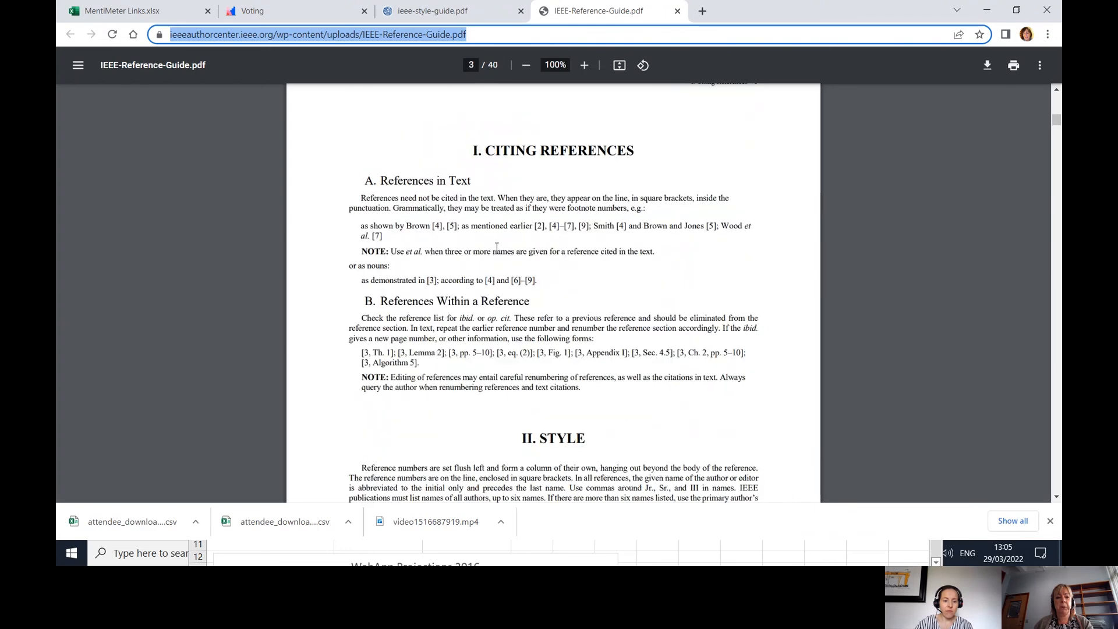
{"action": "scroll", "coordinate": [496, 247], "scroll_direction": "down", "scroll_amount": 20}
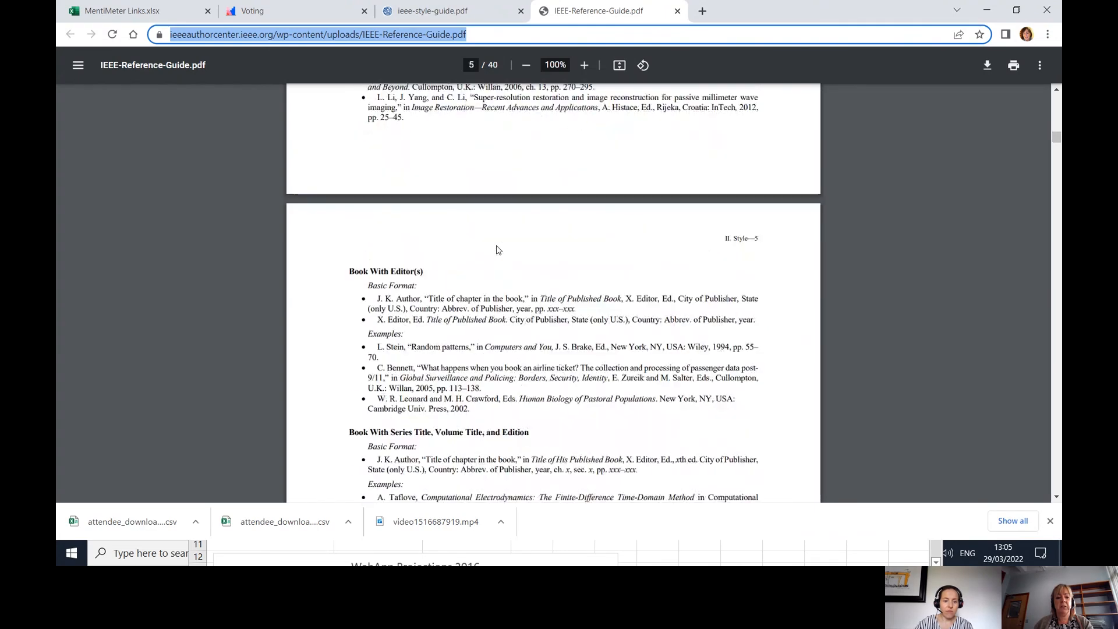
{"action": "scroll", "coordinate": [497, 249], "scroll_direction": "down", "scroll_amount": 15}
{"action": "scroll", "coordinate": [497, 247], "scroll_direction": "up", "scroll_amount": 17}
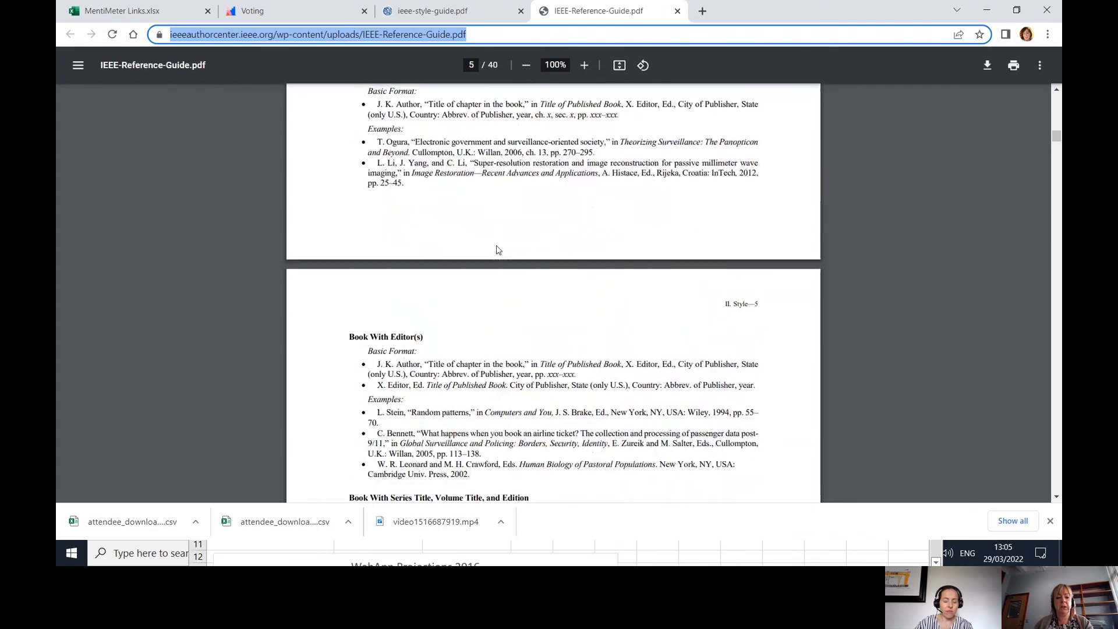
{"action": "scroll", "coordinate": [498, 249], "scroll_direction": "down", "scroll_amount": 3}
{"action": "scroll", "coordinate": [498, 250], "scroll_direction": "up", "scroll_amount": 20}
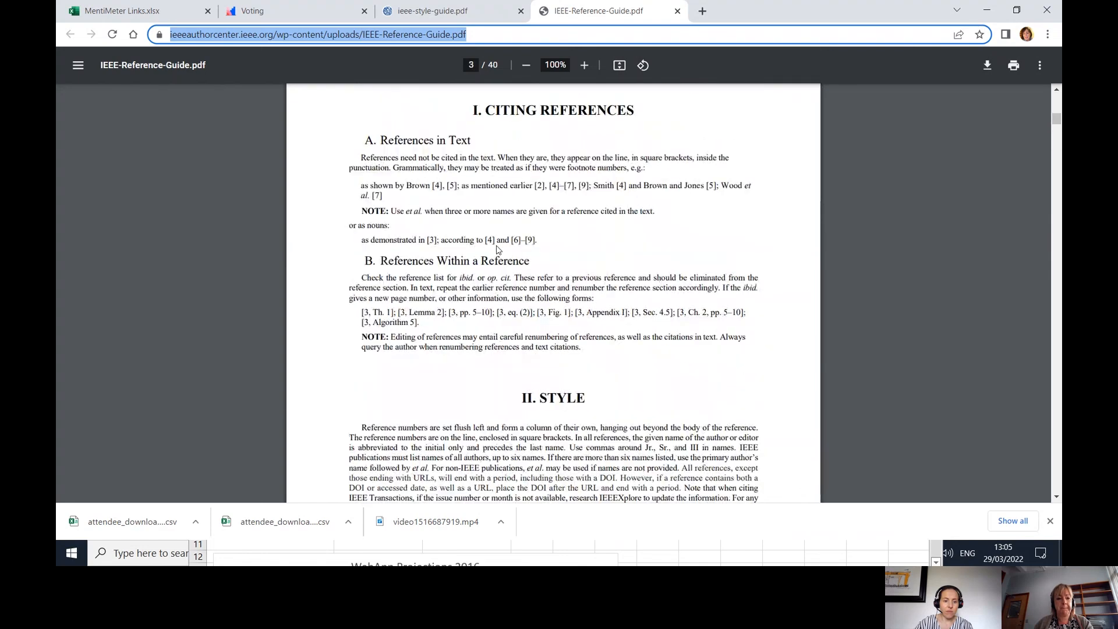
{"action": "scroll", "coordinate": [497, 249], "scroll_direction": "up", "scroll_amount": 15}
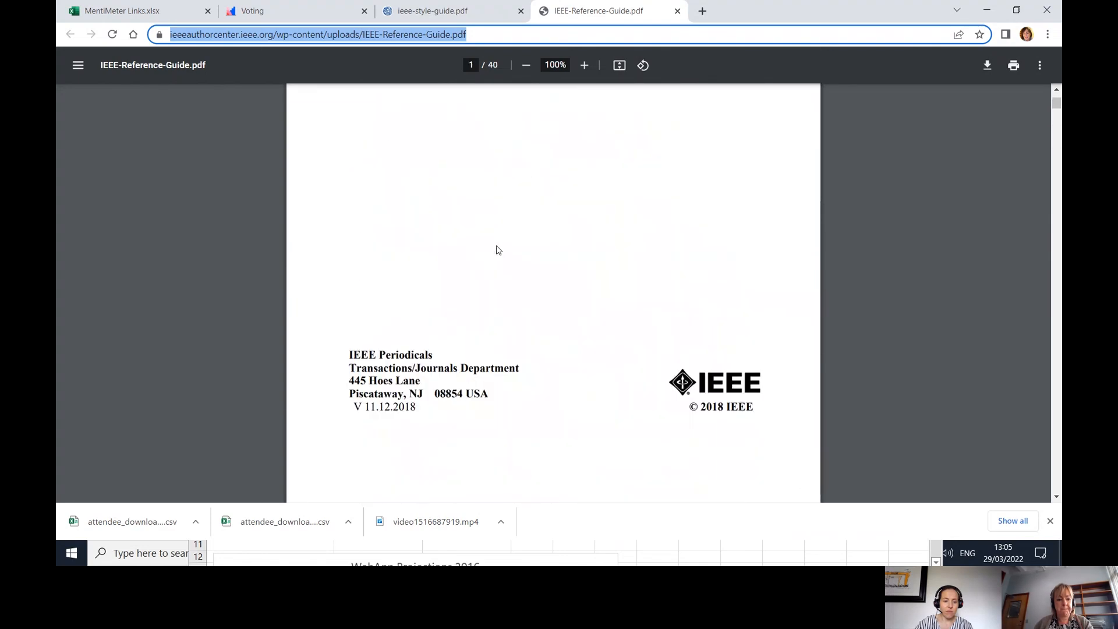
{"action": "scroll", "coordinate": [497, 249], "scroll_direction": "up", "scroll_amount": 4}
{"action": "scroll", "coordinate": [589, 336], "scroll_direction": "down", "scroll_amount": 8}
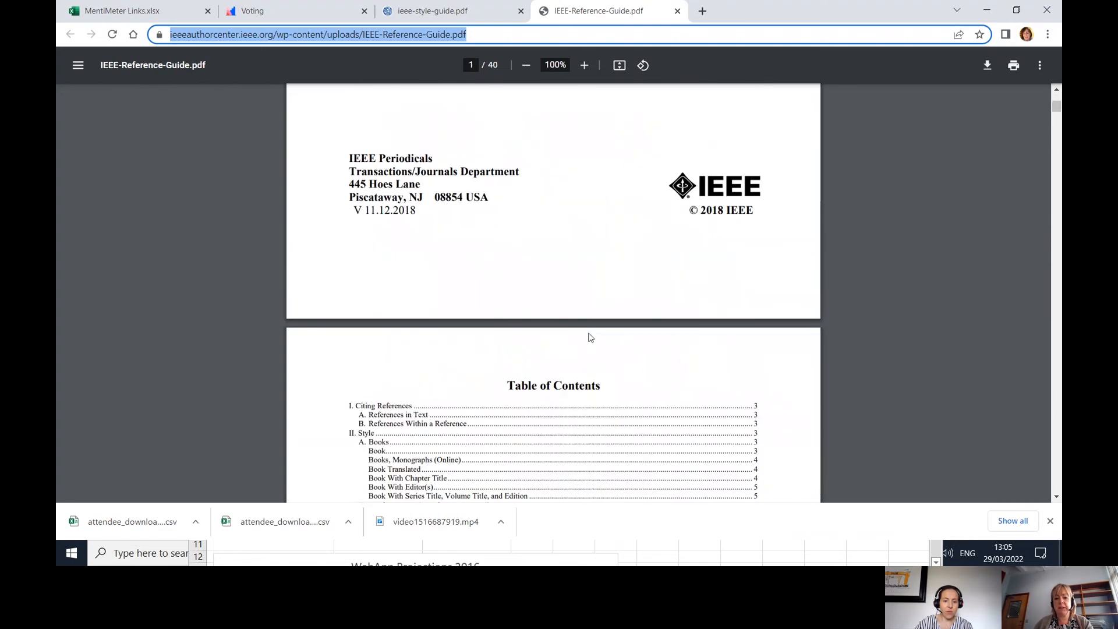
{"action": "key", "text": "alt+Tab"}
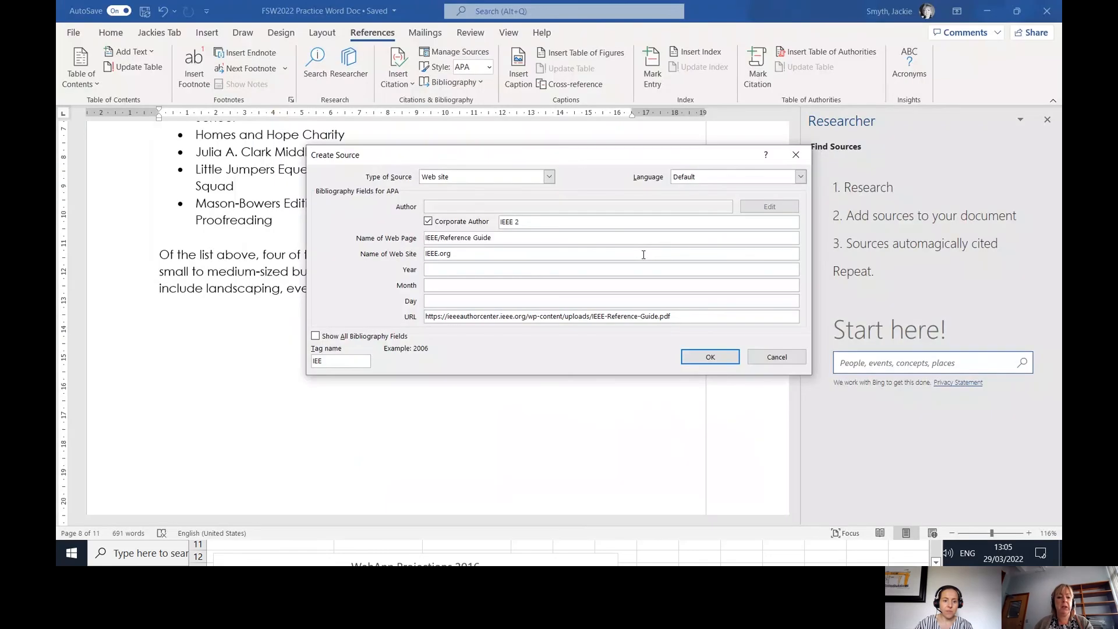
{"action": "left_click", "coordinate": [525, 268]}
{"action": "type", "text": "2018"}
{"action": "key", "text": "Tab"}
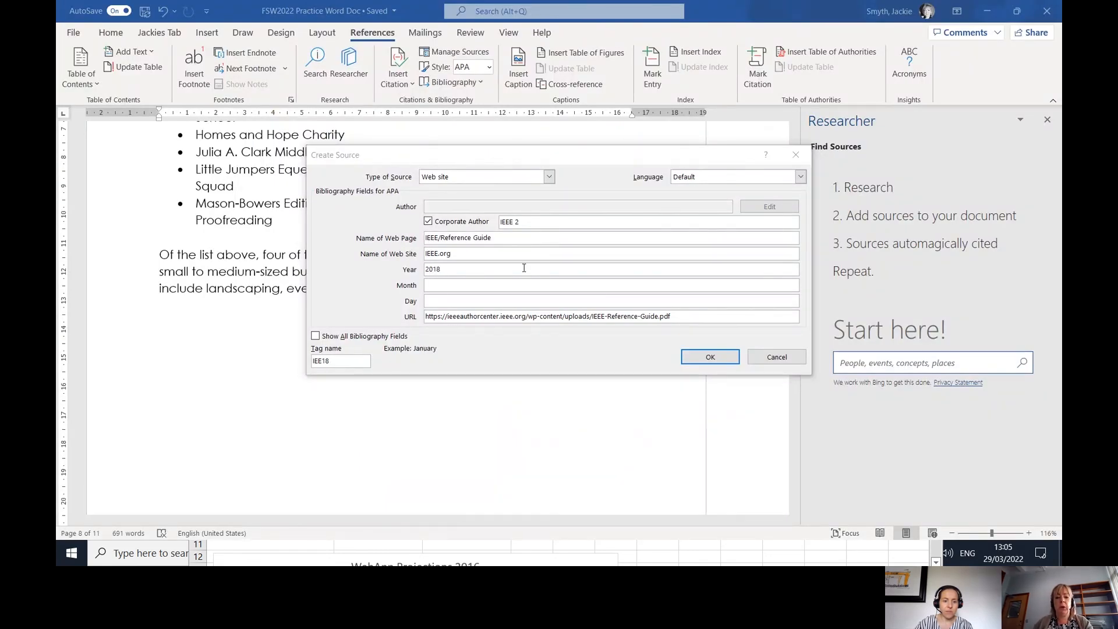
Recheck the guide's date in the browser, set the source's month and day to 01, and save the source as a citation
{"action": "key", "text": "alt+Tab"}
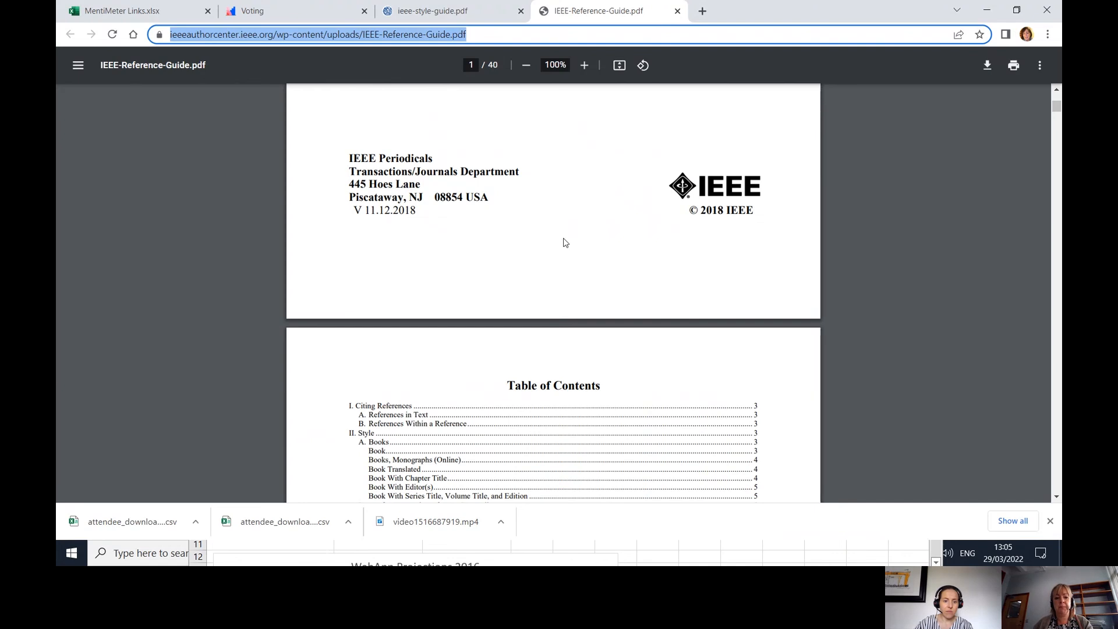
{"action": "key", "text": "alt+Tab"}
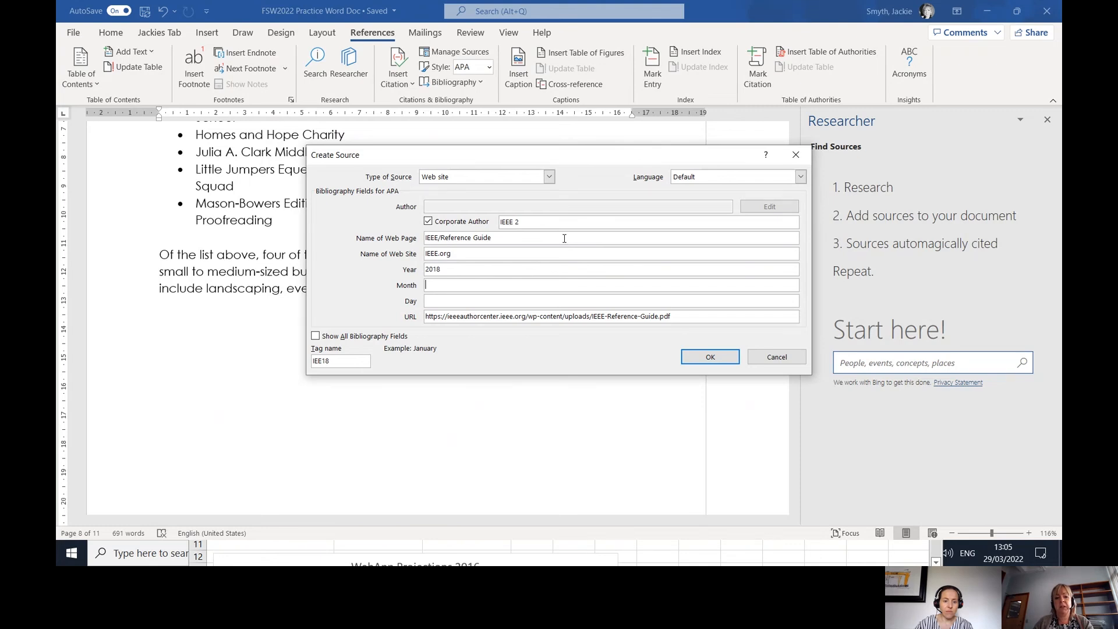
{"action": "key", "text": "Tab"}
{"action": "type", "text": "01"}
{"action": "key", "text": "Tab"}
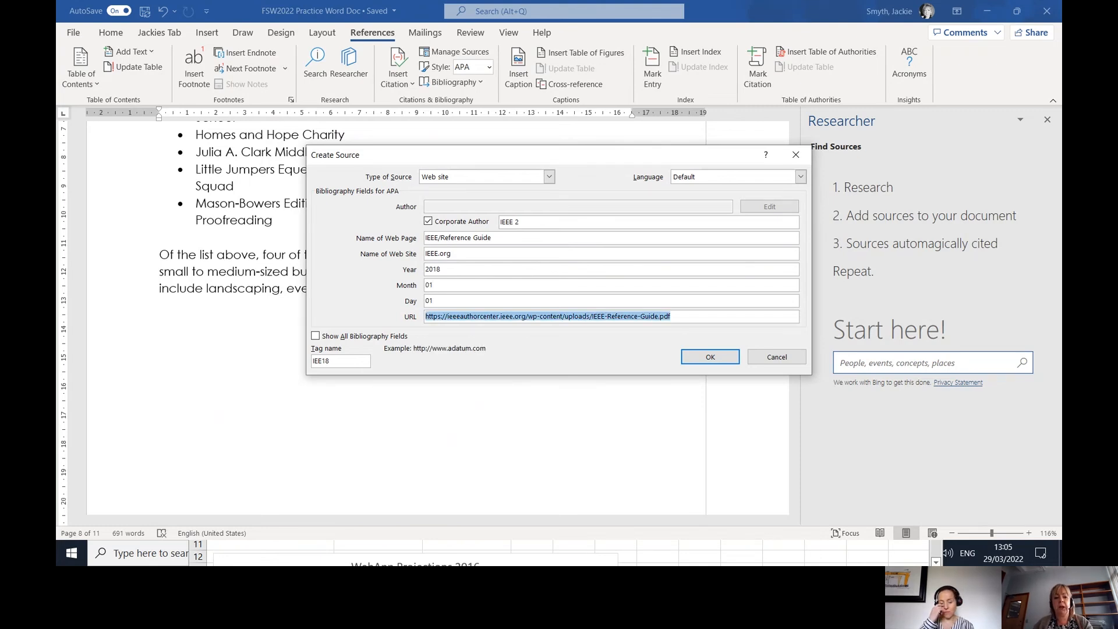
{"action": "left_click", "coordinate": [710, 357]}
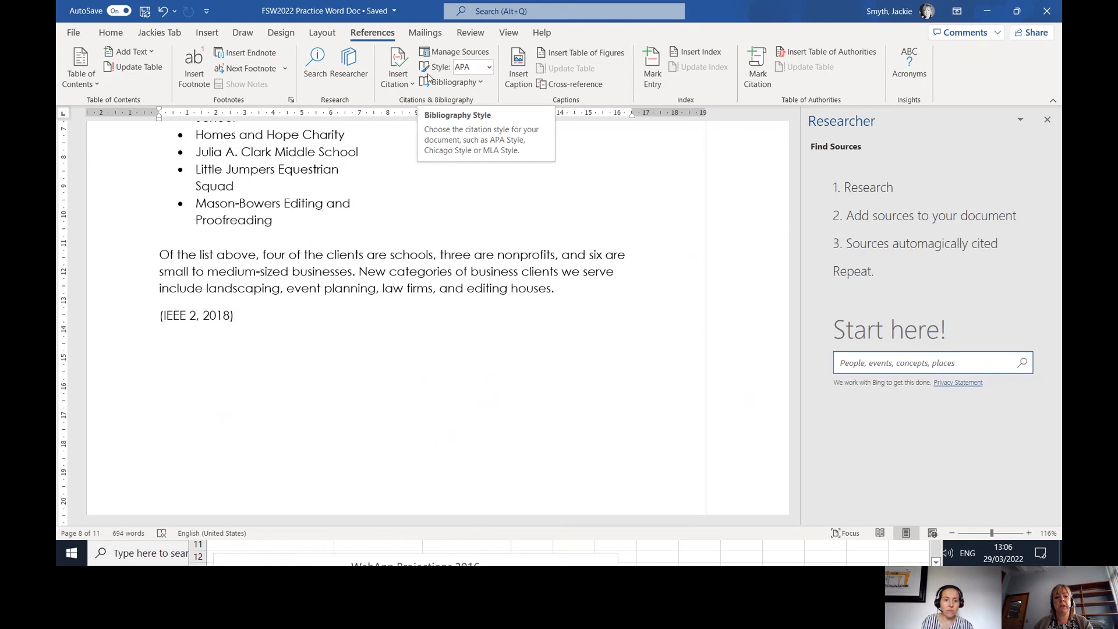
Set the citation style to IEEE and insert a Works Cited bibliography below the list of tables at the end of the report
{"action": "left_click", "coordinate": [489, 69]}
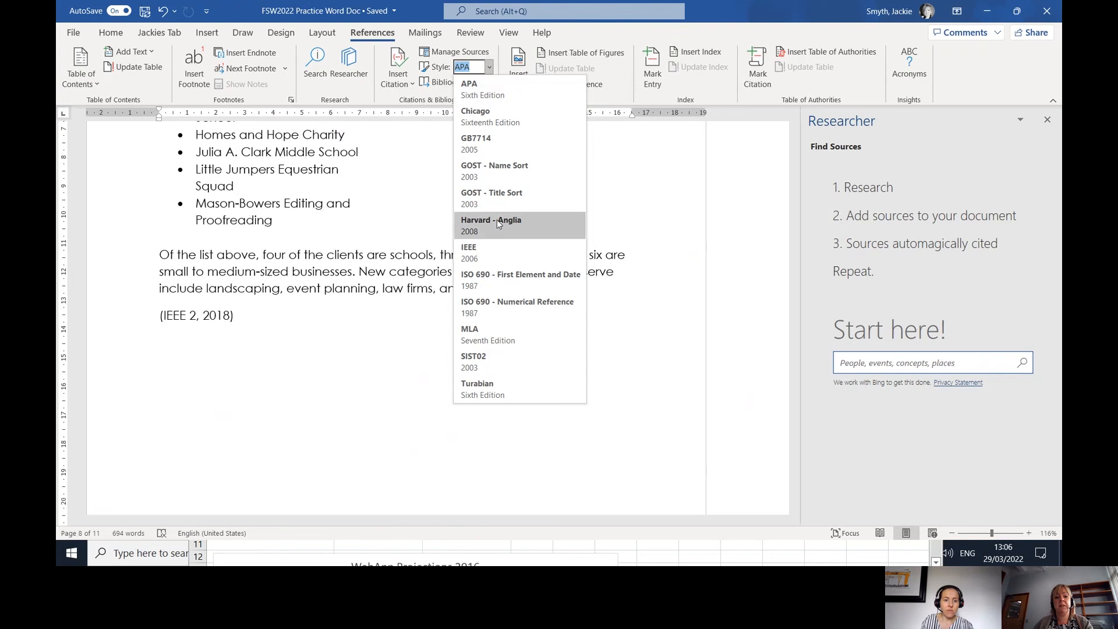
{"action": "left_click", "coordinate": [470, 253]}
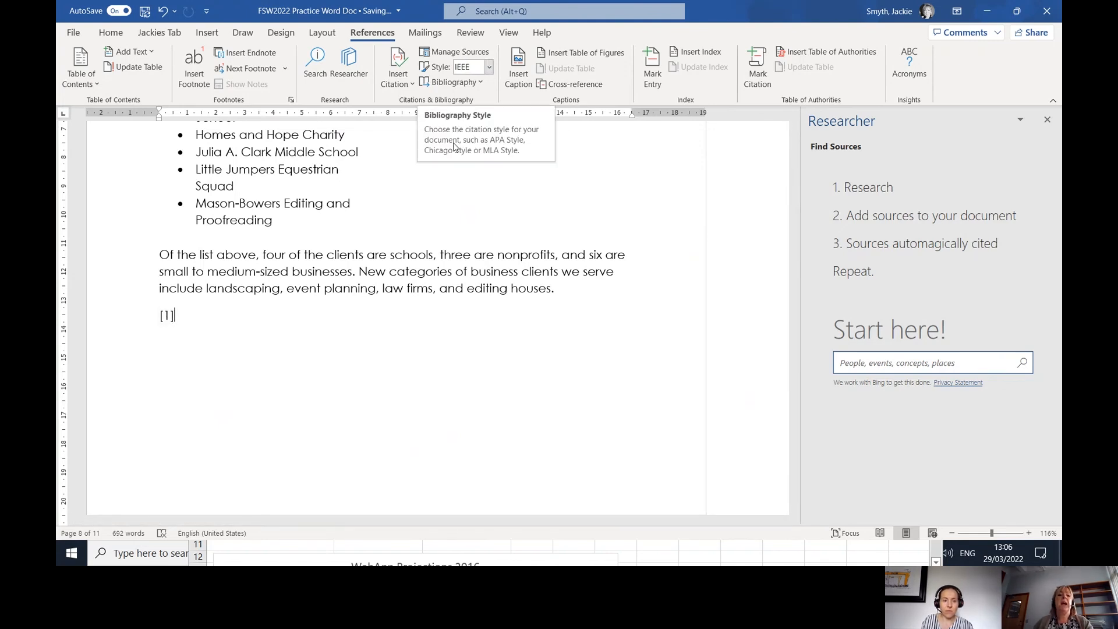
{"action": "scroll", "coordinate": [448, 155], "scroll_direction": "down", "scroll_amount": 15}
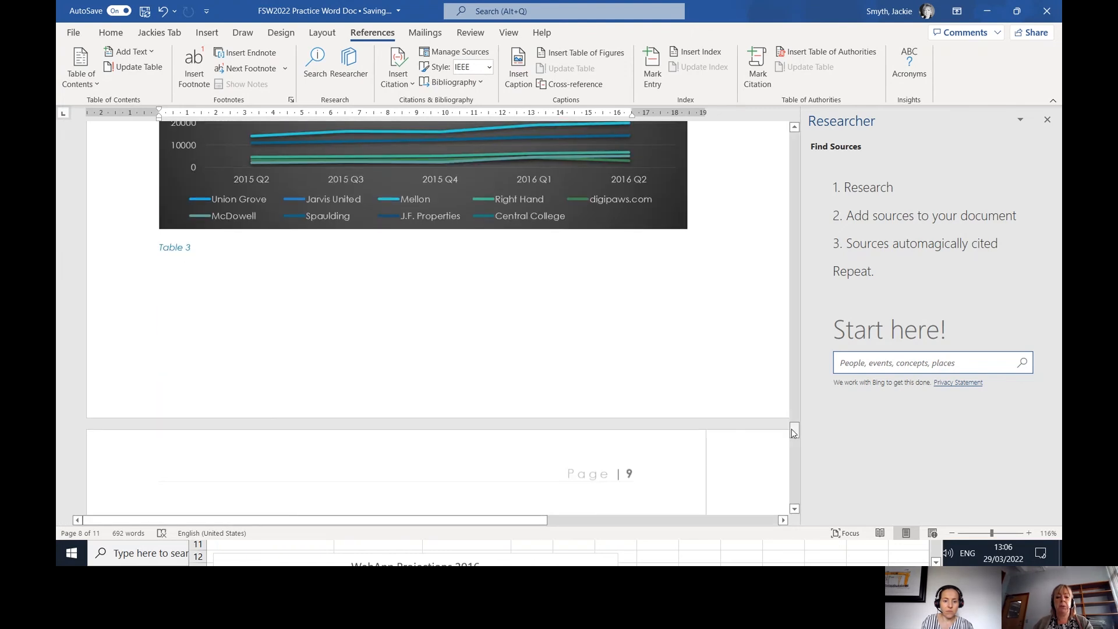
{"action": "left_click_drag", "start_coordinate": [795, 431], "coordinate": [797, 502]}
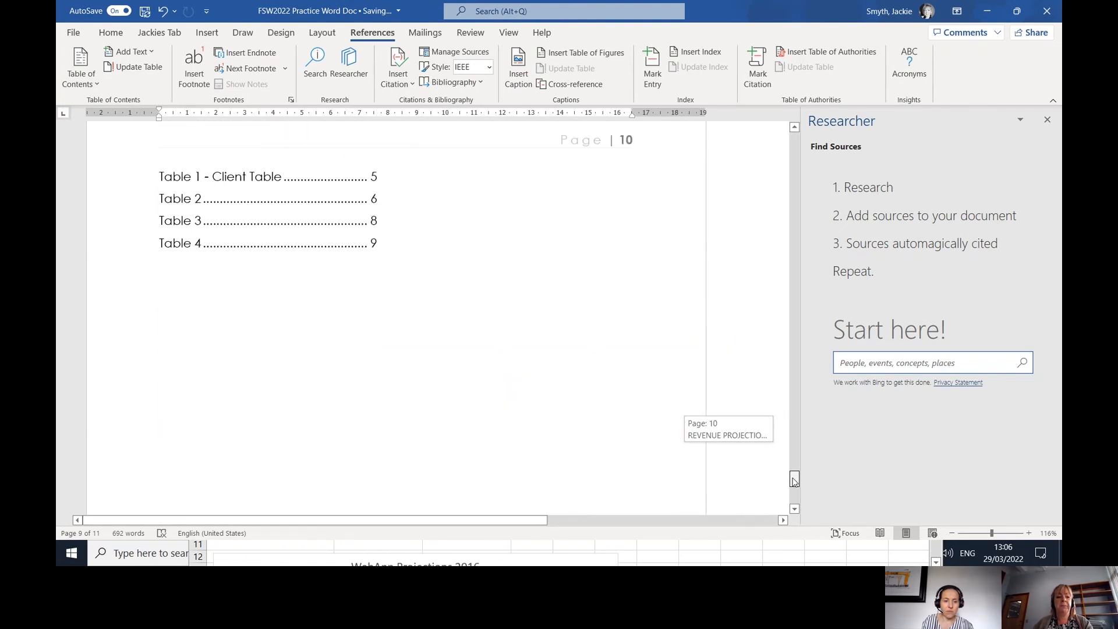
{"action": "left_click", "coordinate": [221, 304]}
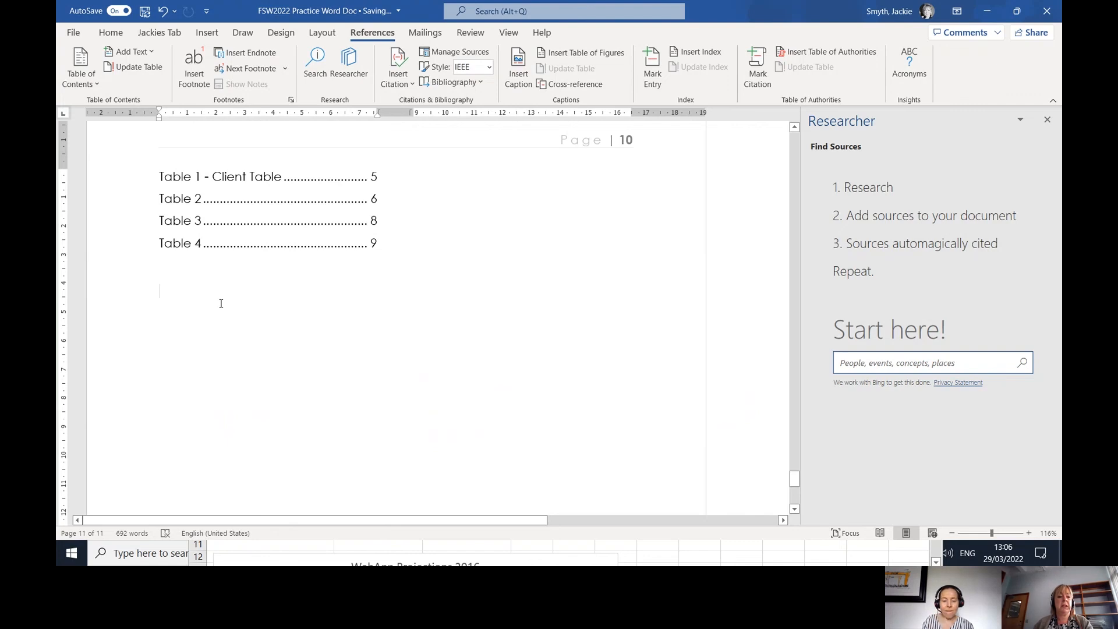
{"action": "left_click", "coordinate": [472, 85]}
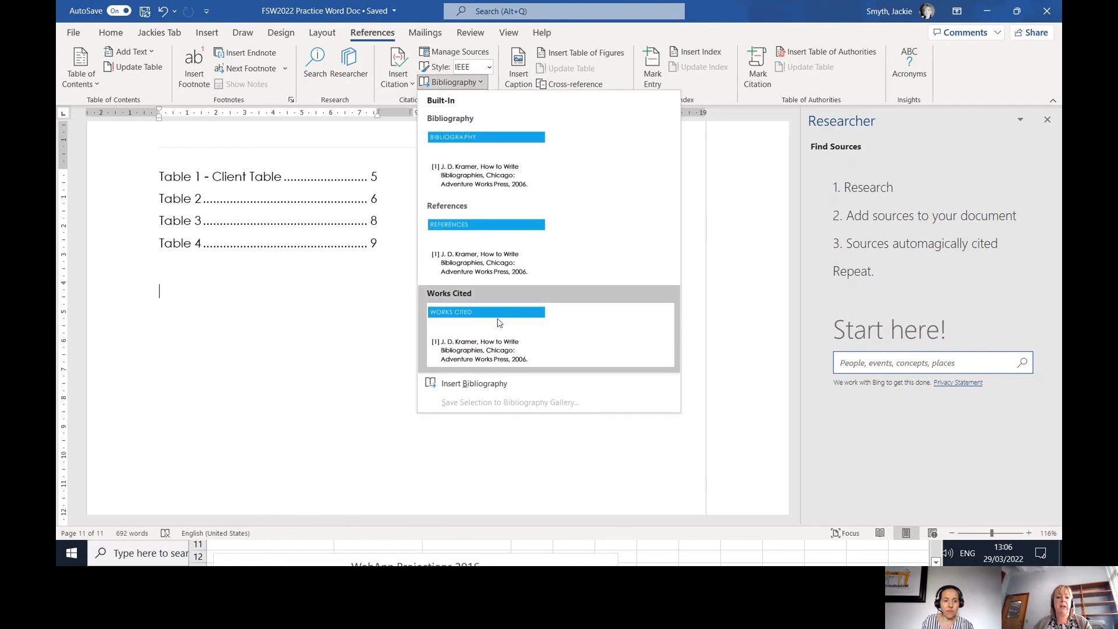
{"action": "left_click", "coordinate": [484, 349]}
{"action": "scroll", "coordinate": [415, 285], "scroll_direction": "up", "scroll_amount": 6}
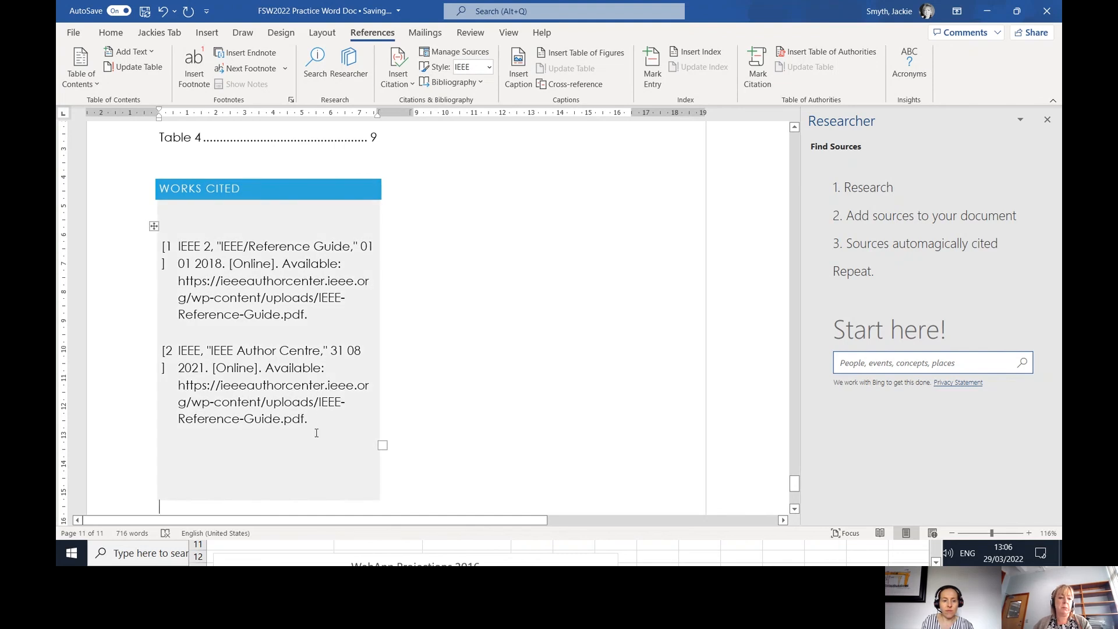
Delete the entire row of the second entry, "IEEE Author Centre", from the Works Cited list
{"action": "left_click_drag", "start_coordinate": [320, 428], "coordinate": [177, 348]}
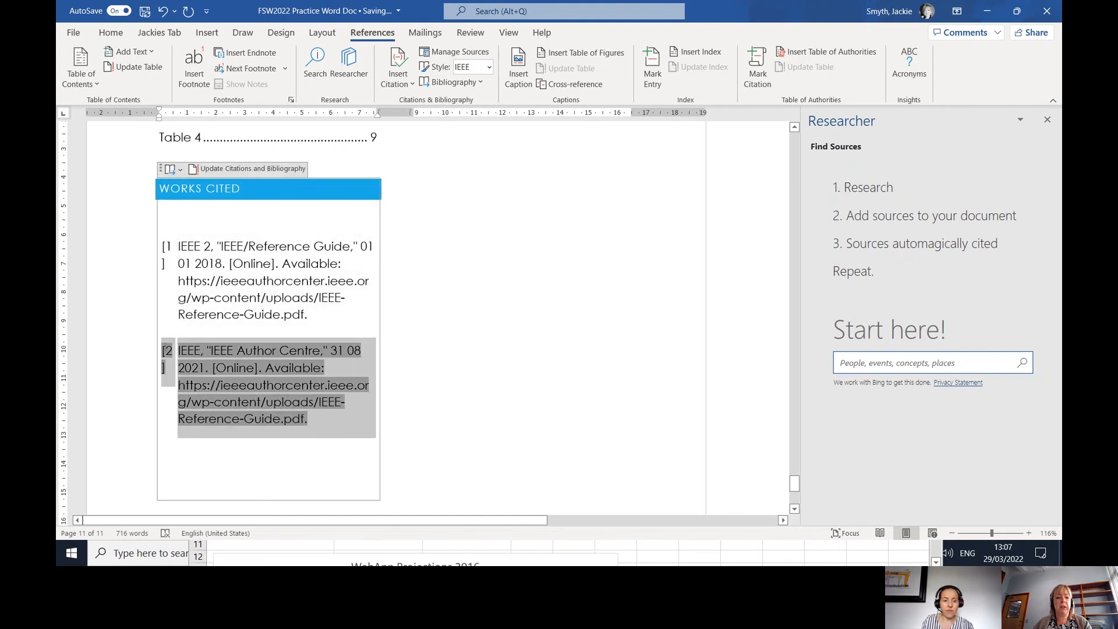
{"action": "key", "text": "BackSpace"}
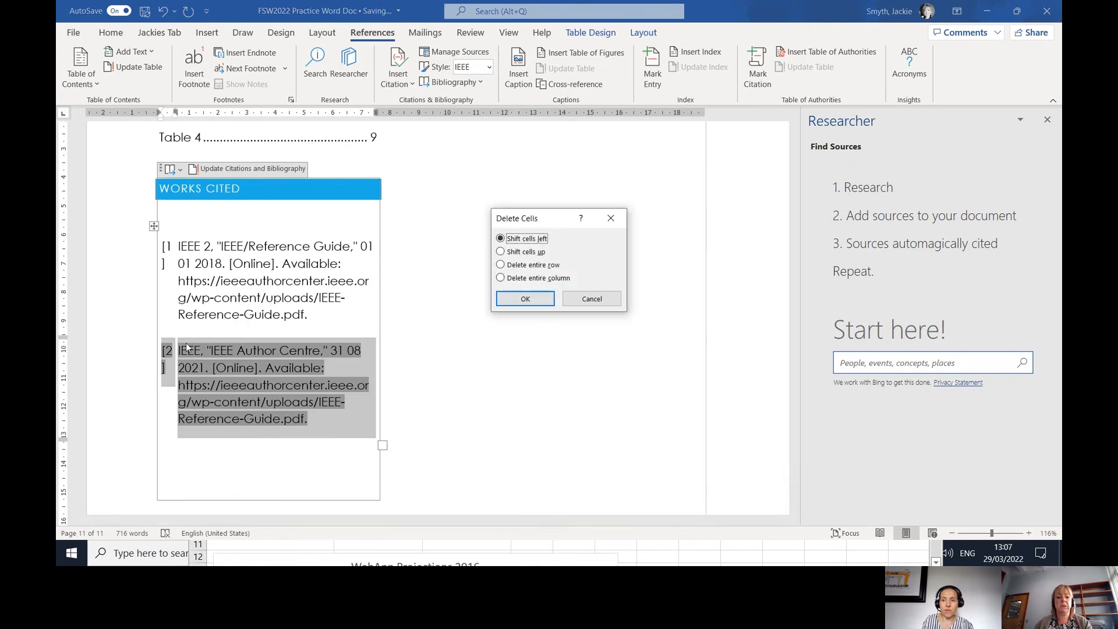
{"action": "left_click", "coordinate": [547, 266]}
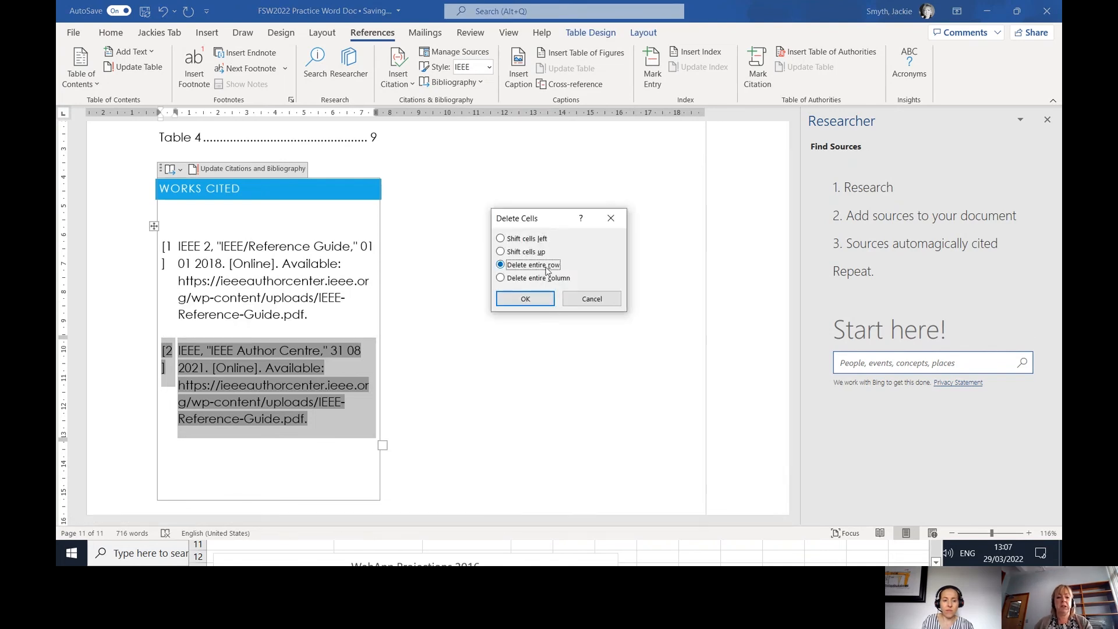
{"action": "left_click", "coordinate": [525, 297]}
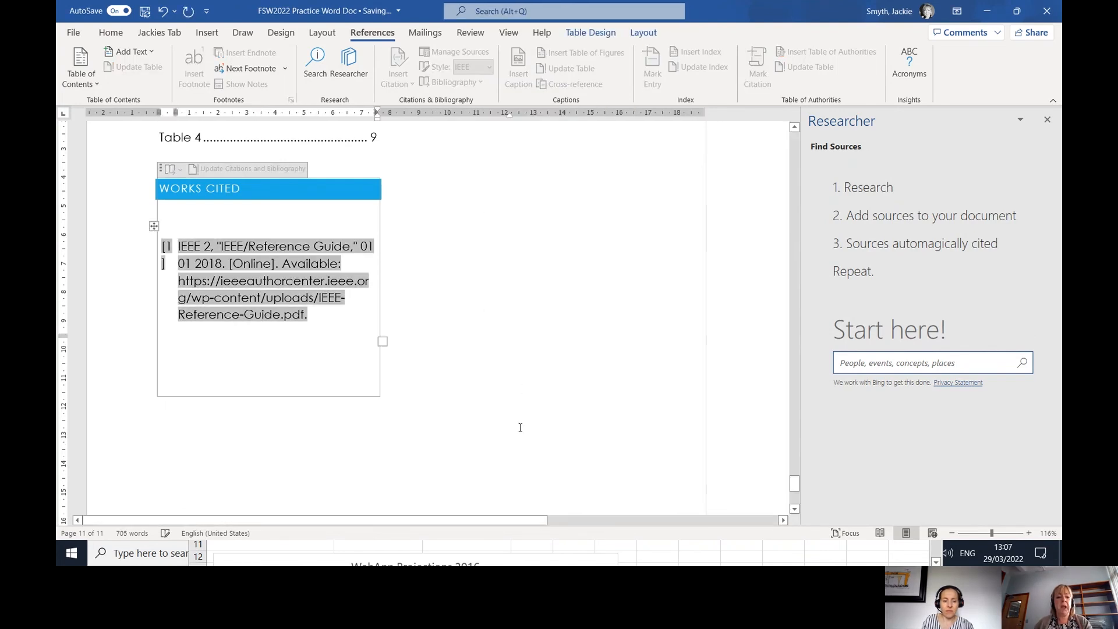
{"action": "left_click", "coordinate": [341, 470]}
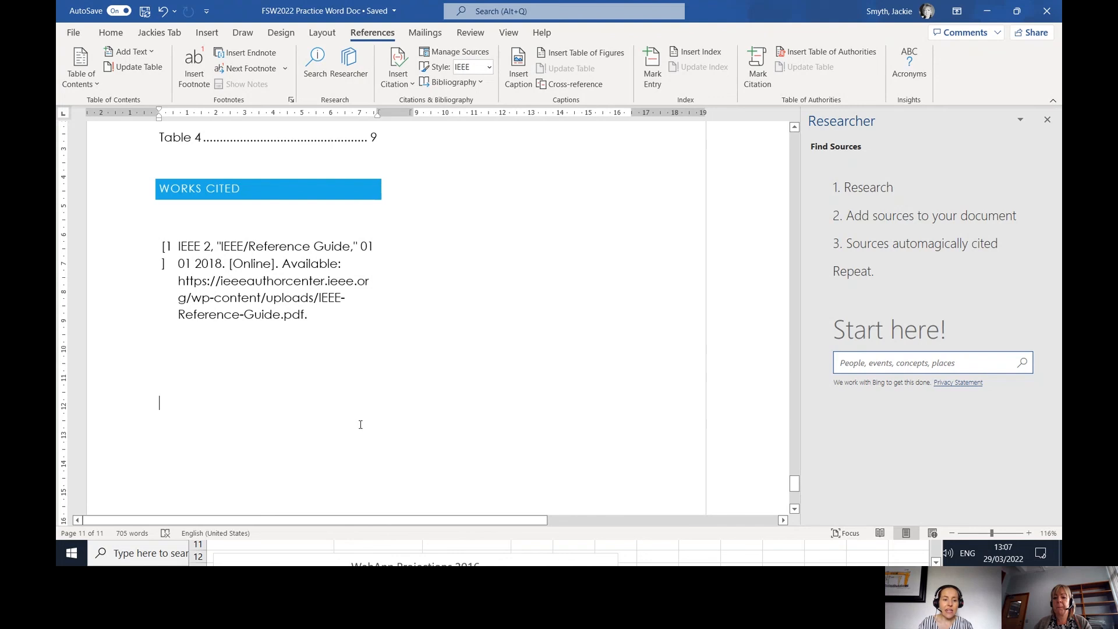
Close the Researcher pane and, back on the cover page, set the page color to Tan, Background 2
{"action": "left_click", "coordinate": [1047, 120]}
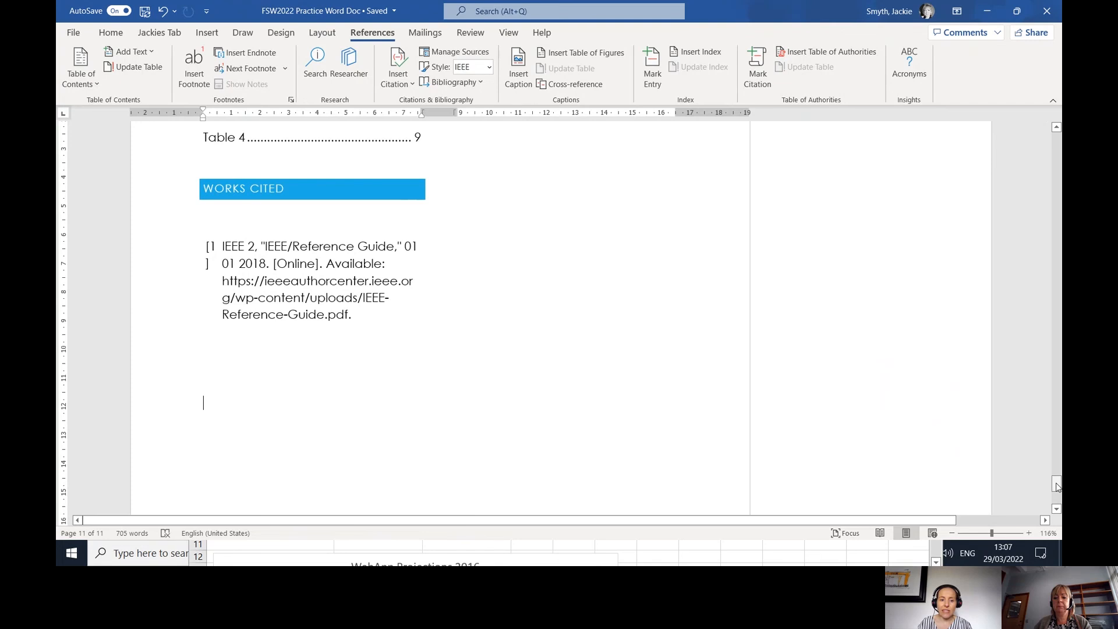
{"action": "left_click_drag", "start_coordinate": [1057, 487], "coordinate": [1046, 134]}
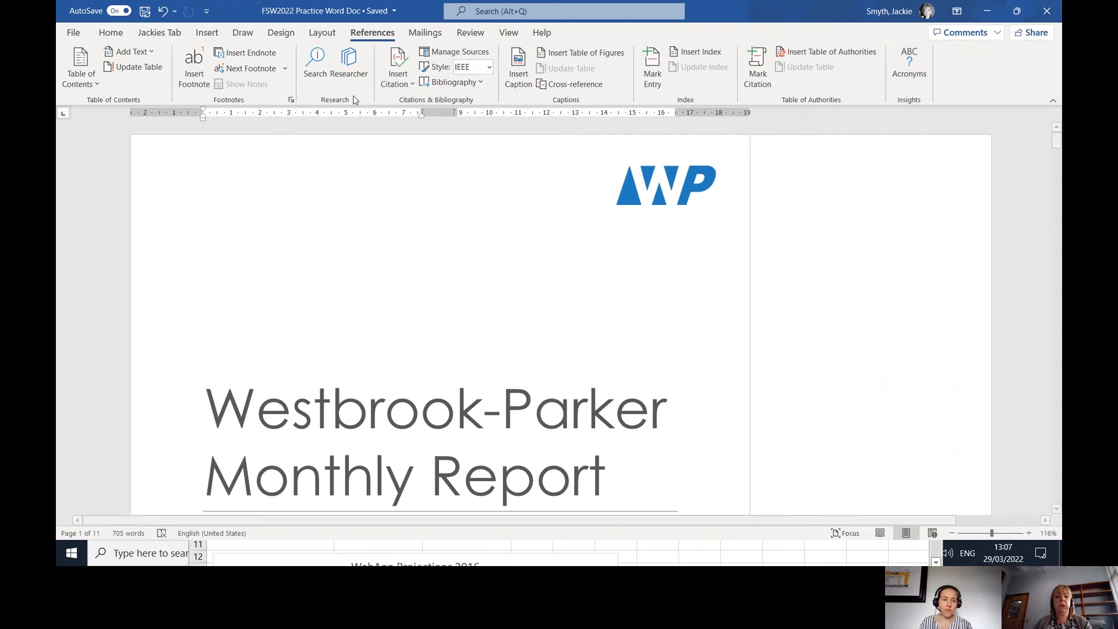
{"action": "left_click", "coordinate": [284, 38]}
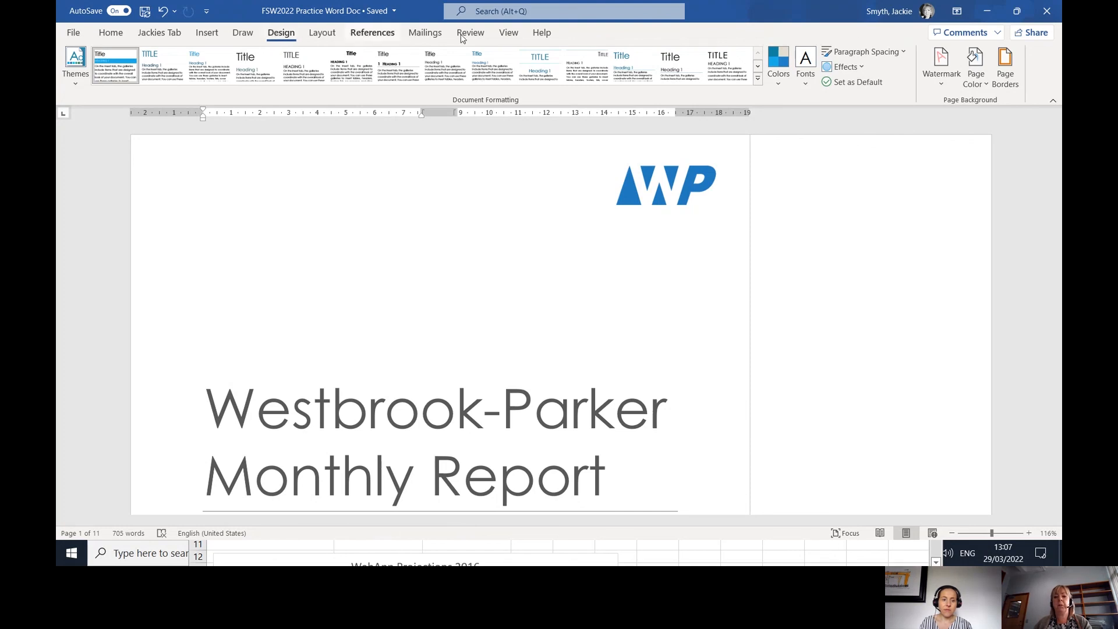
{"action": "left_click", "coordinate": [984, 87]}
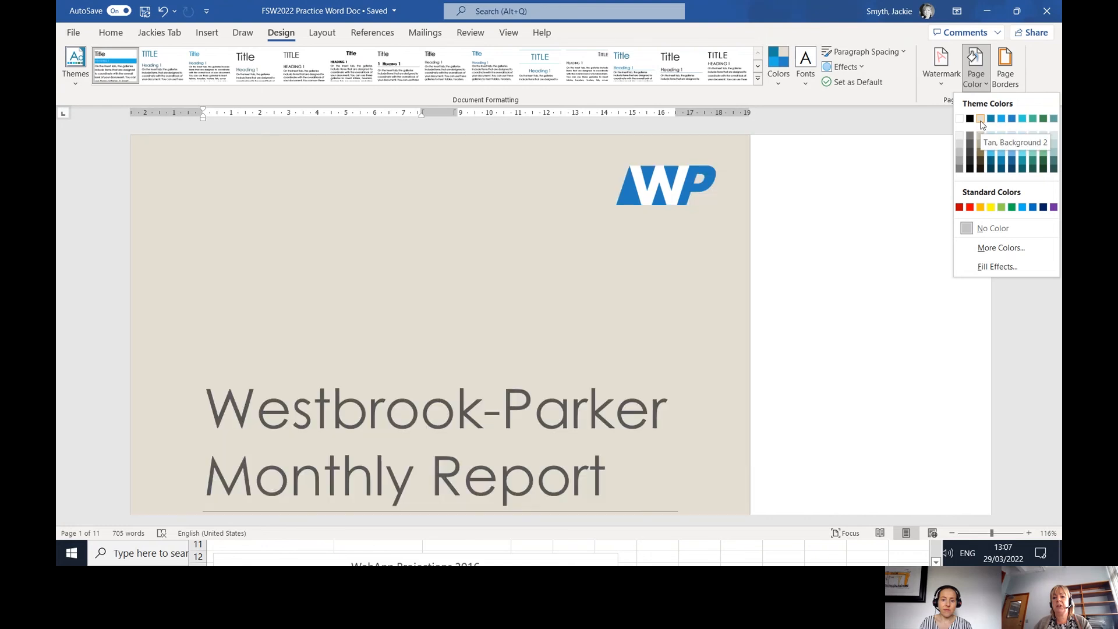
{"action": "left_click", "coordinate": [980, 119]}
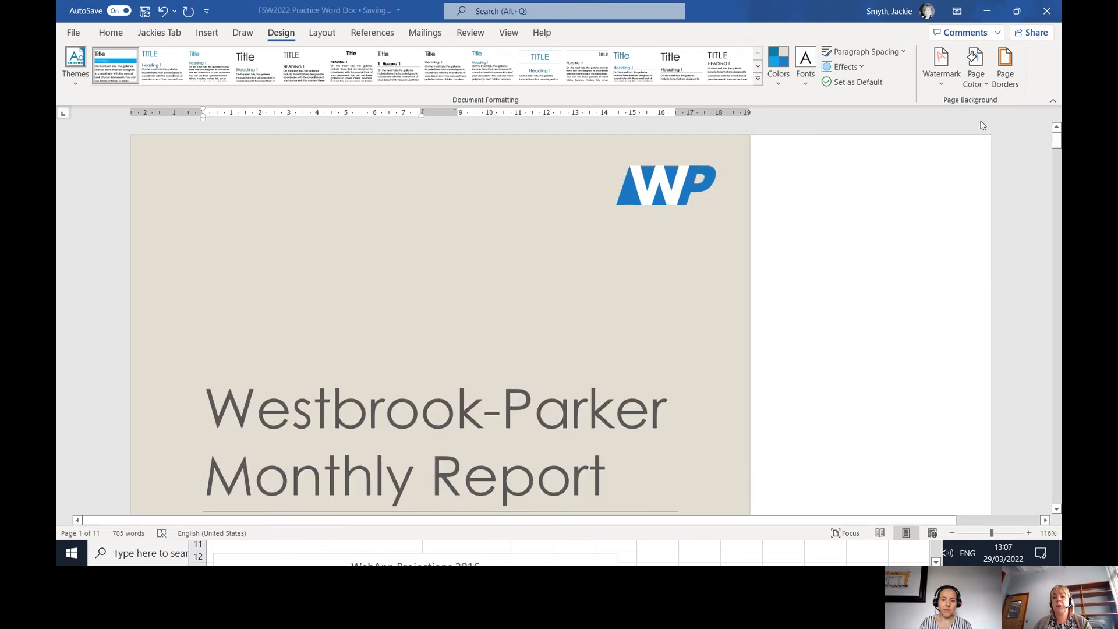
Lighten the page color to the custom tan #F2F0EA and check it on the cover page
{"action": "left_click", "coordinate": [978, 85]}
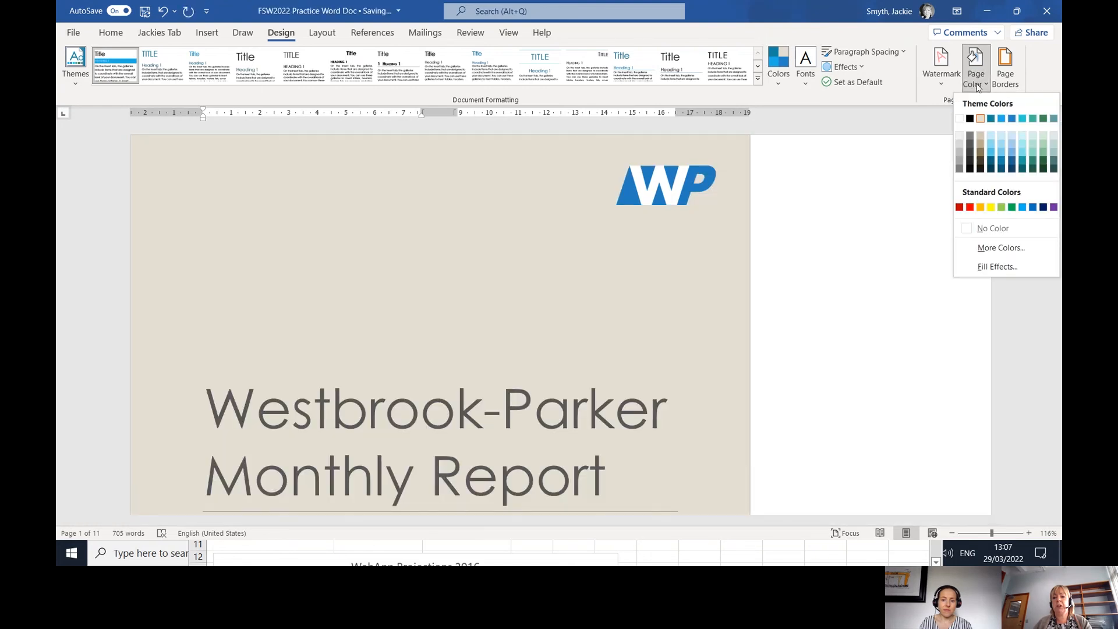
{"action": "left_click", "coordinate": [997, 248]}
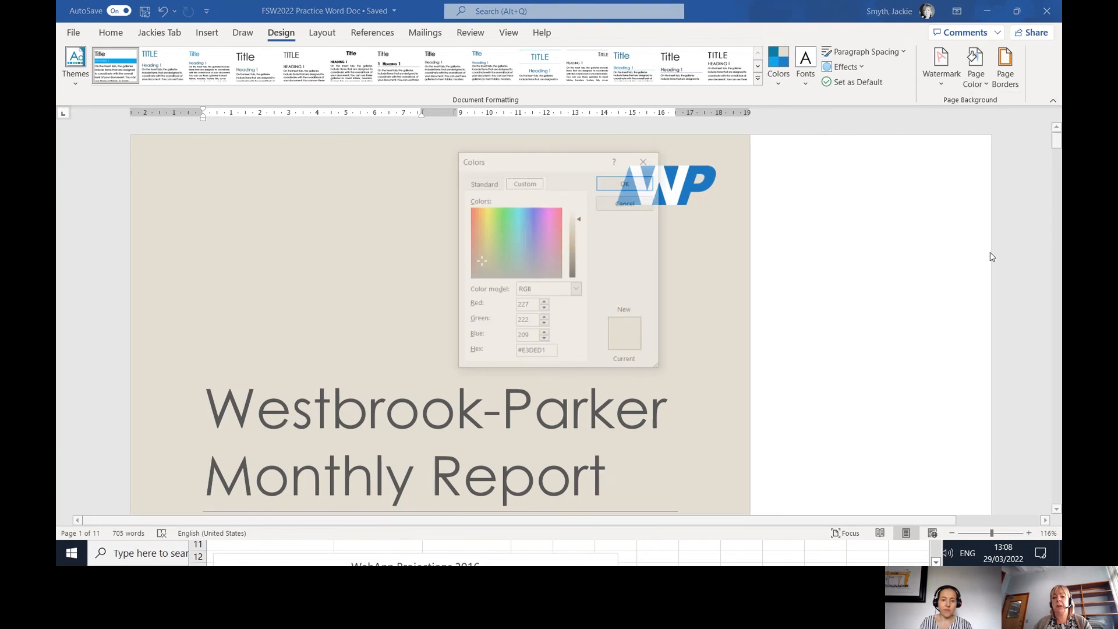
{"action": "left_click", "coordinate": [581, 223]}
{"action": "mouse_move", "coordinate": [581, 223]}
{"action": "left_mouse_down"}
{"action": "mouse_move", "coordinate": [581, 240]}
{"action": "mouse_move", "coordinate": [582, 214]}
{"action": "left_mouse_up"}
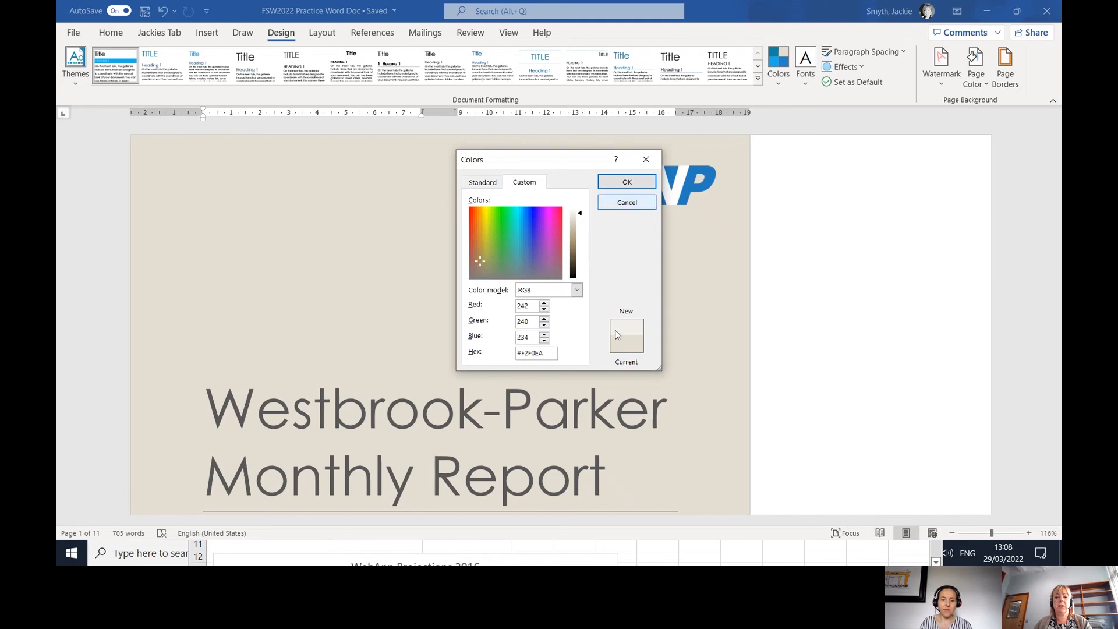
{"action": "left_click", "coordinate": [646, 183]}
{"action": "left_click", "coordinate": [569, 295]}
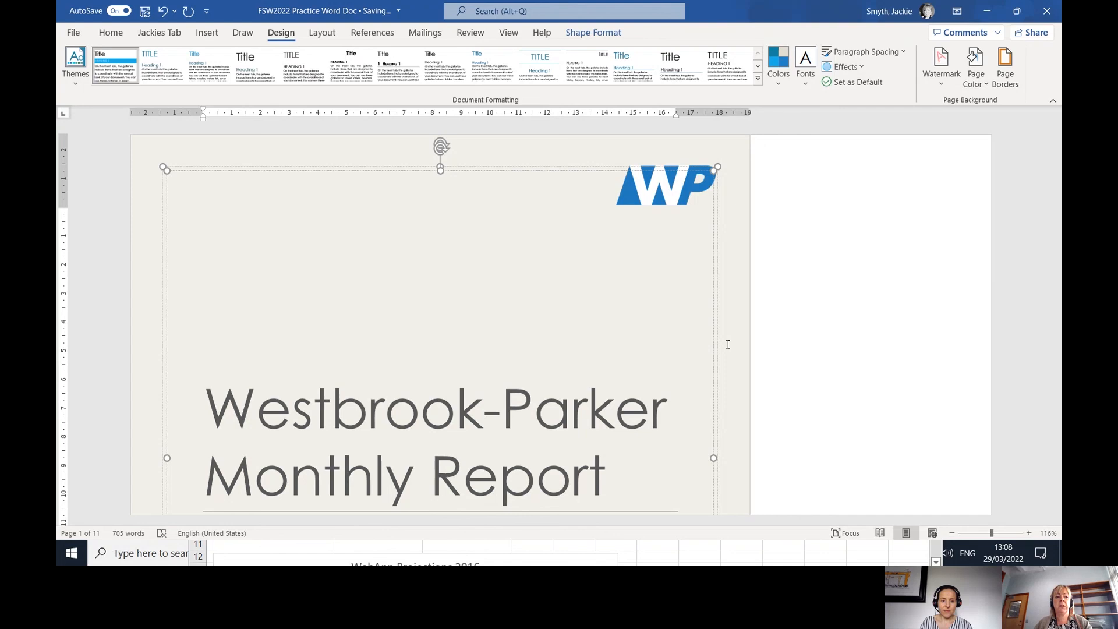
{"action": "scroll", "coordinate": [728, 344], "scroll_direction": "down", "scroll_amount": 2}
{"action": "scroll", "coordinate": [727, 344], "scroll_direction": "down", "scroll_amount": 2}
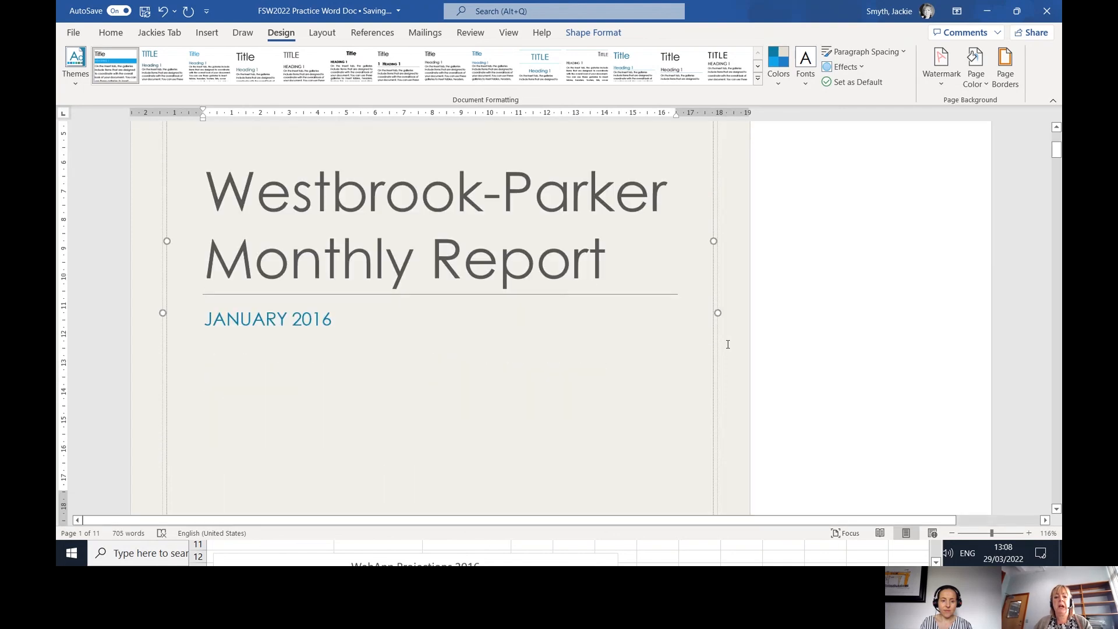
Set the second paragraph of the Executive Summary, about database software sales, in Arial with 1.5 line spacing
{"action": "scroll", "coordinate": [728, 344], "scroll_direction": "down", "scroll_amount": 10}
{"action": "scroll", "coordinate": [728, 344], "scroll_direction": "down", "scroll_amount": 12}
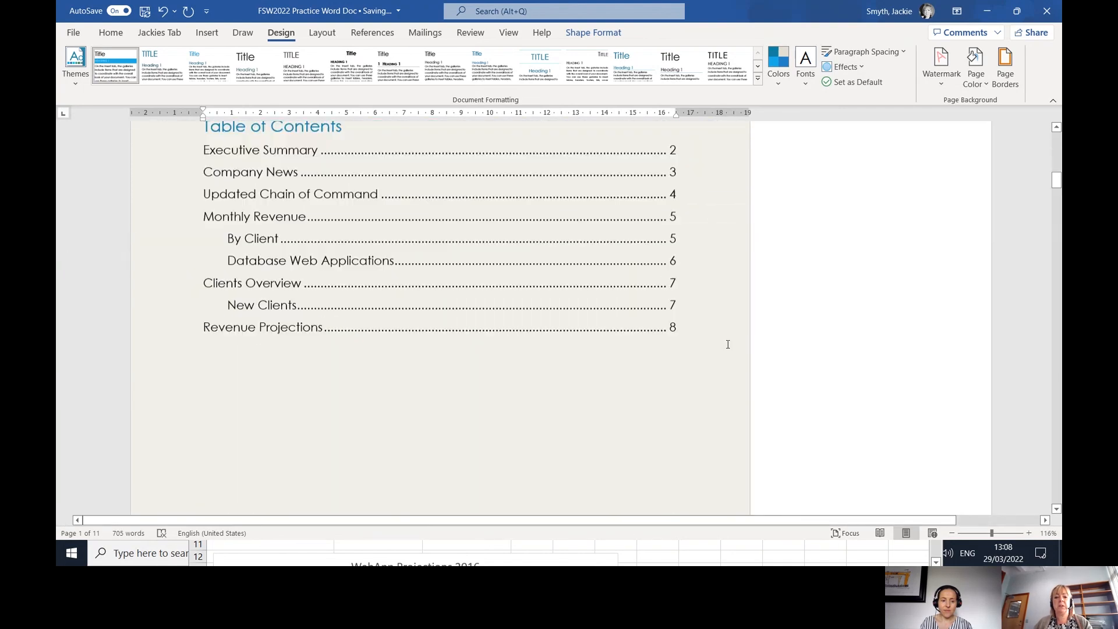
{"action": "scroll", "coordinate": [726, 344], "scroll_direction": "down", "scroll_amount": 9}
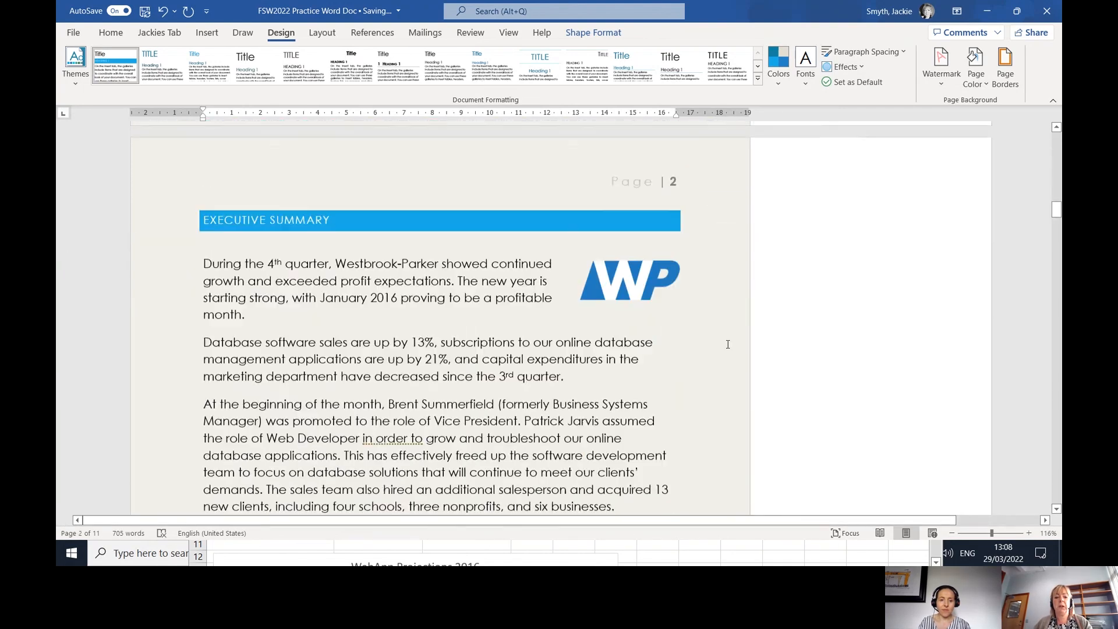
{"action": "scroll", "coordinate": [275, 195], "scroll_direction": "up", "scroll_amount": 3}
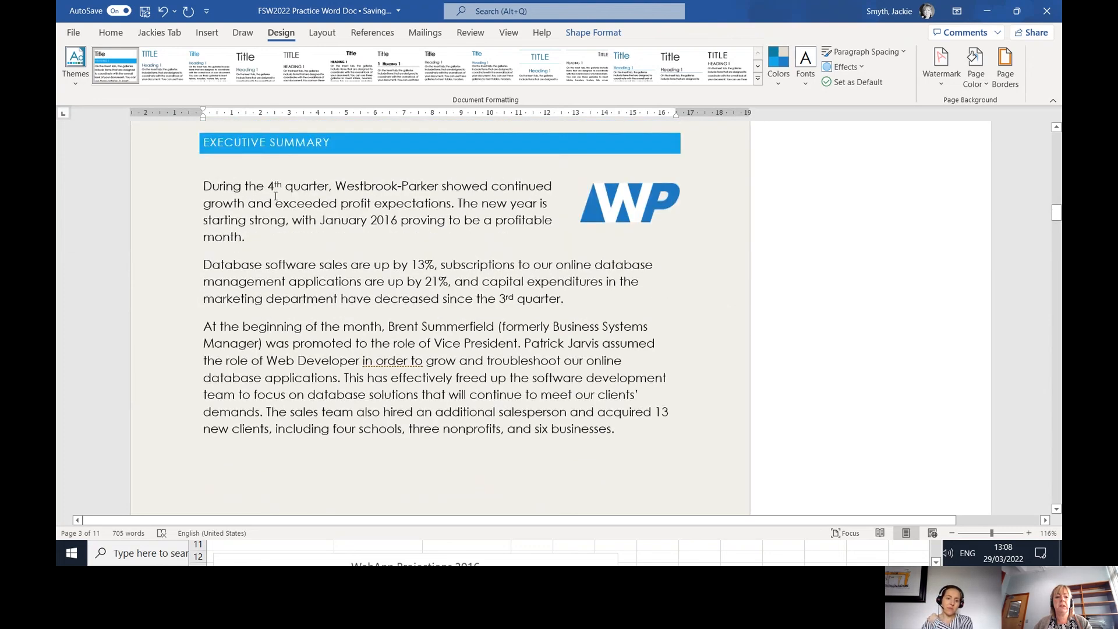
{"action": "left_click", "coordinate": [111, 32]}
{"action": "left_click", "coordinate": [204, 265]}
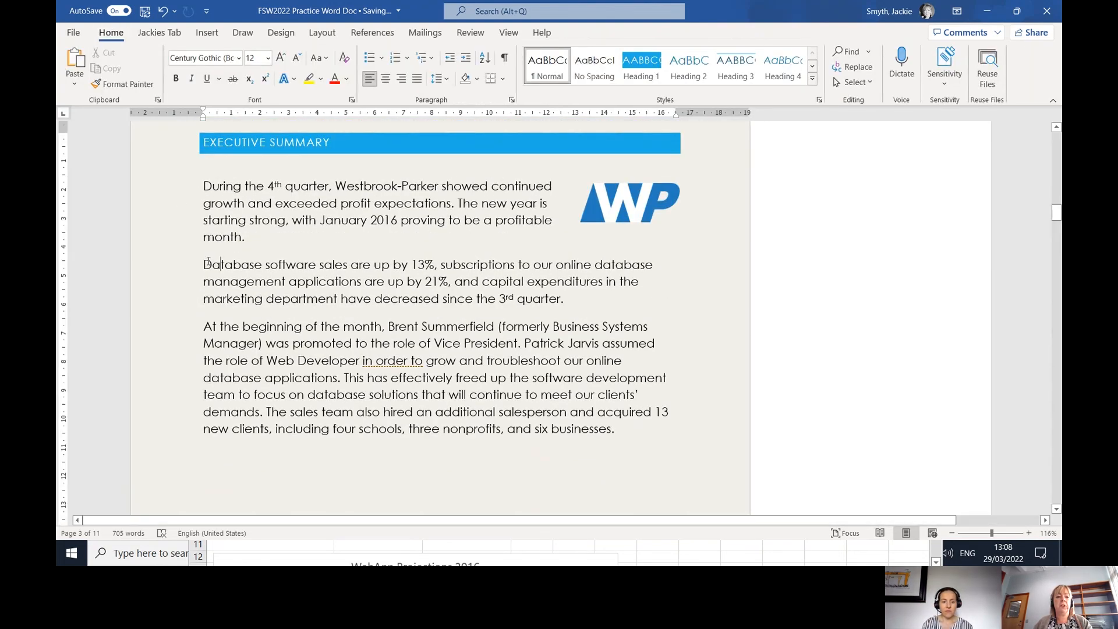
{"action": "left_click_drag", "start_coordinate": [204, 264], "coordinate": [567, 295]}
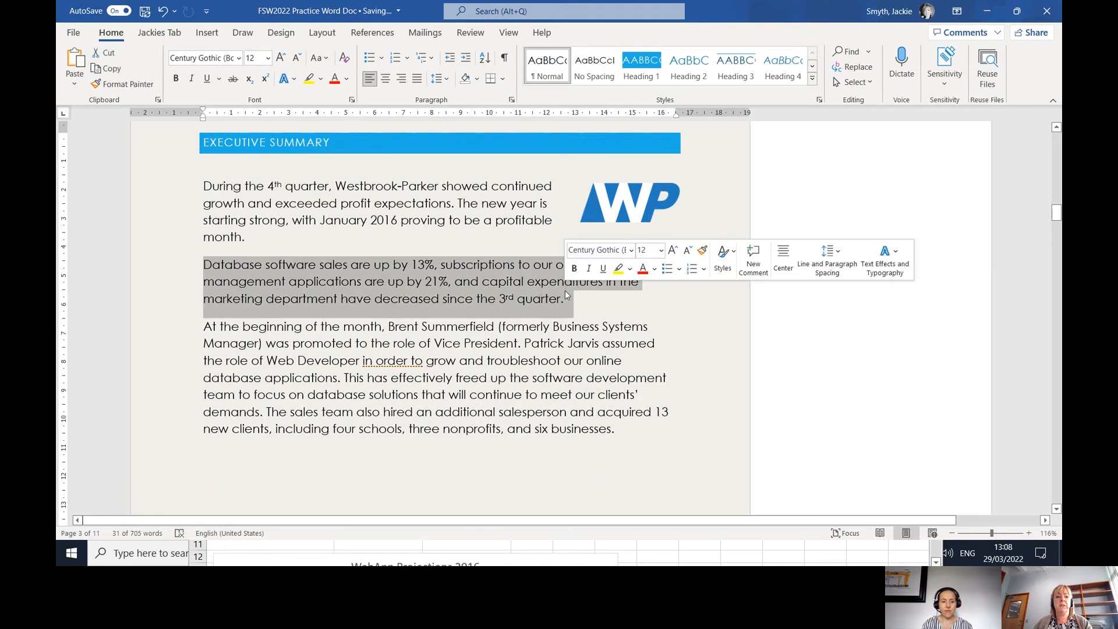
{"action": "left_click", "coordinate": [238, 58]}
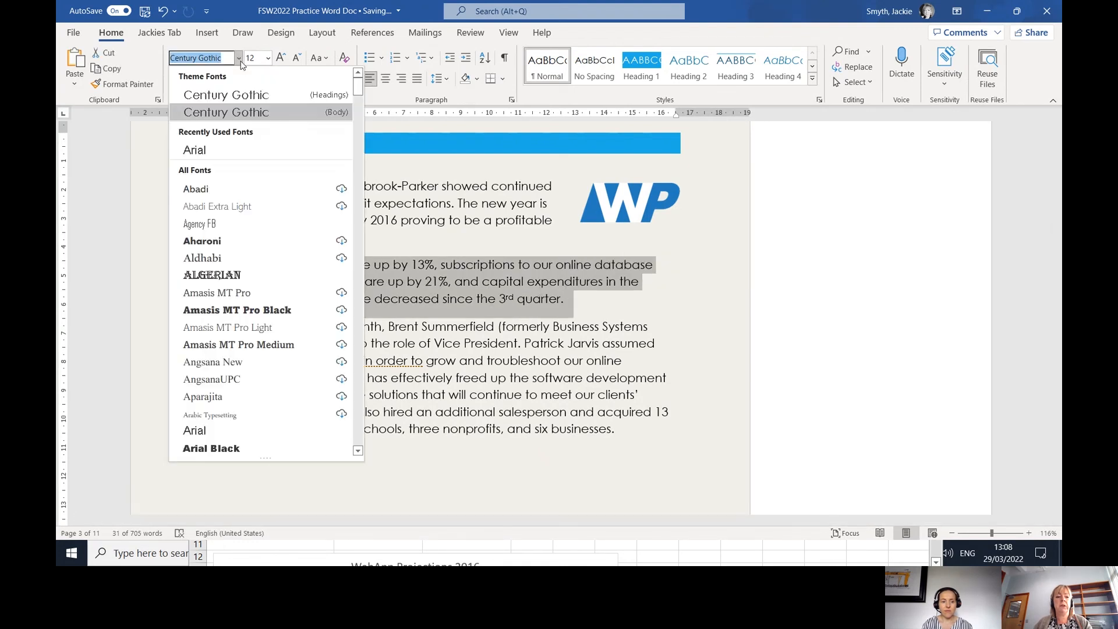
{"action": "left_click", "coordinate": [215, 151]}
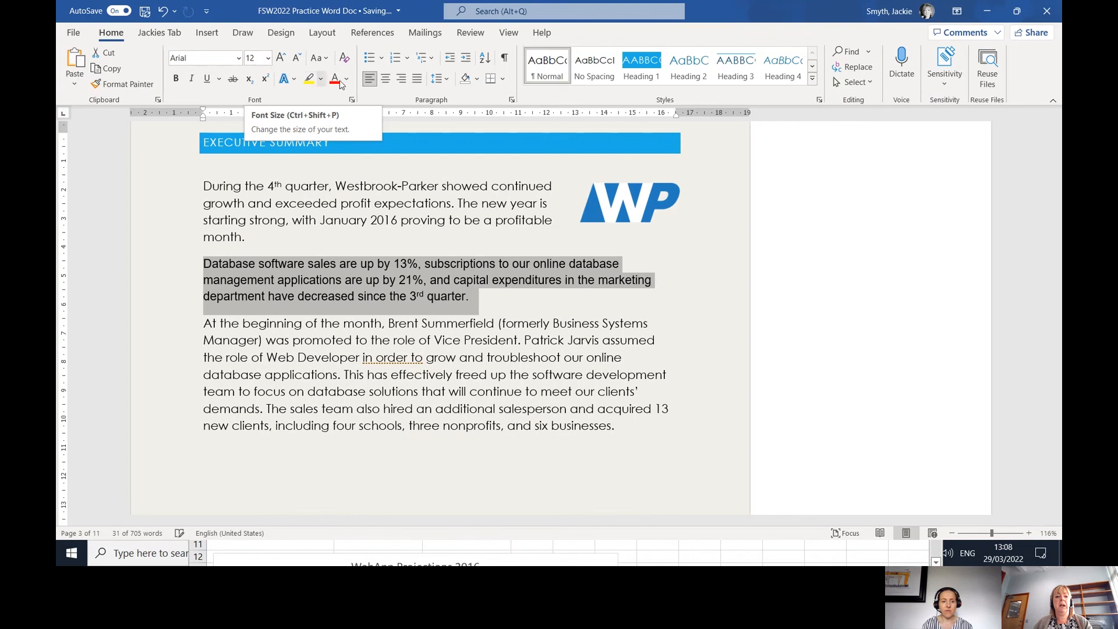
{"action": "left_click", "coordinate": [446, 79]}
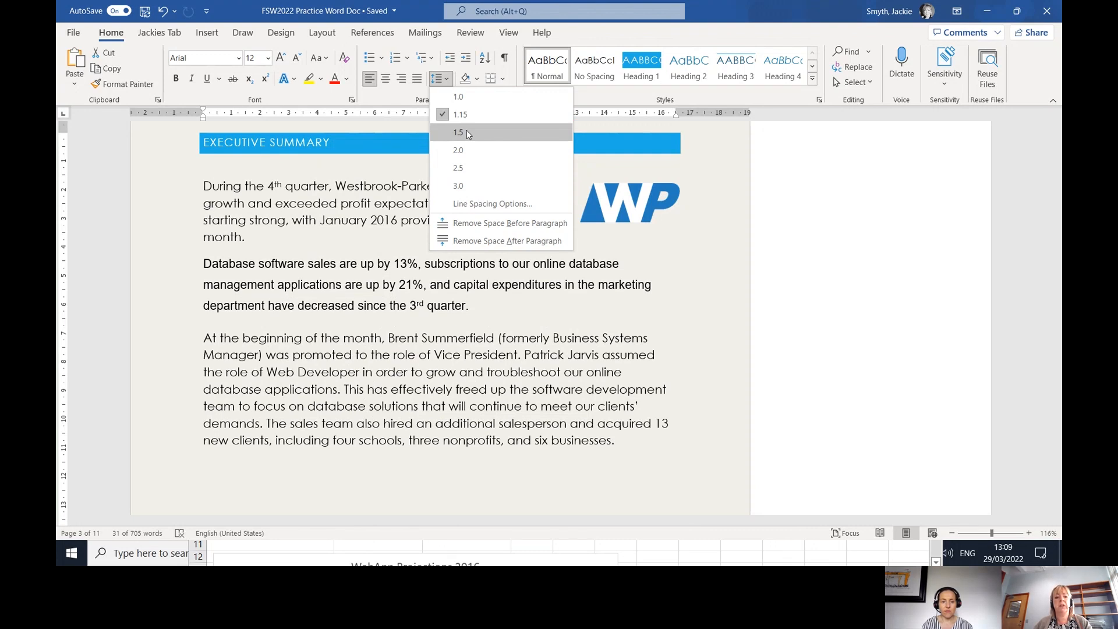
{"action": "left_click", "coordinate": [467, 133]}
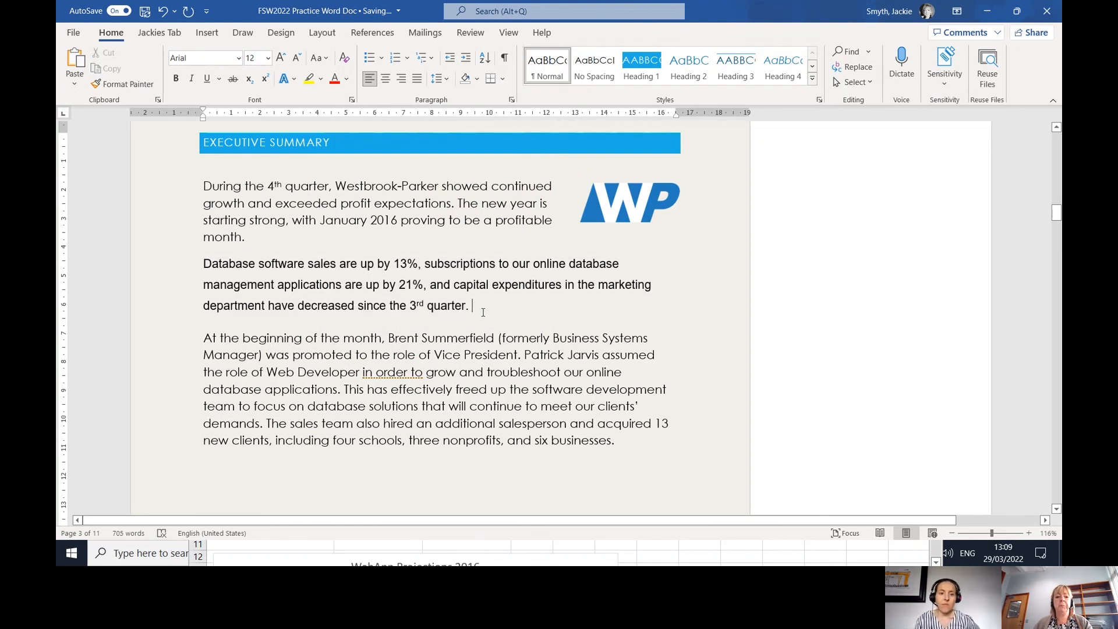
Run the document check on the report and open its spelling corrections
{"action": "left_click", "coordinate": [509, 35]}
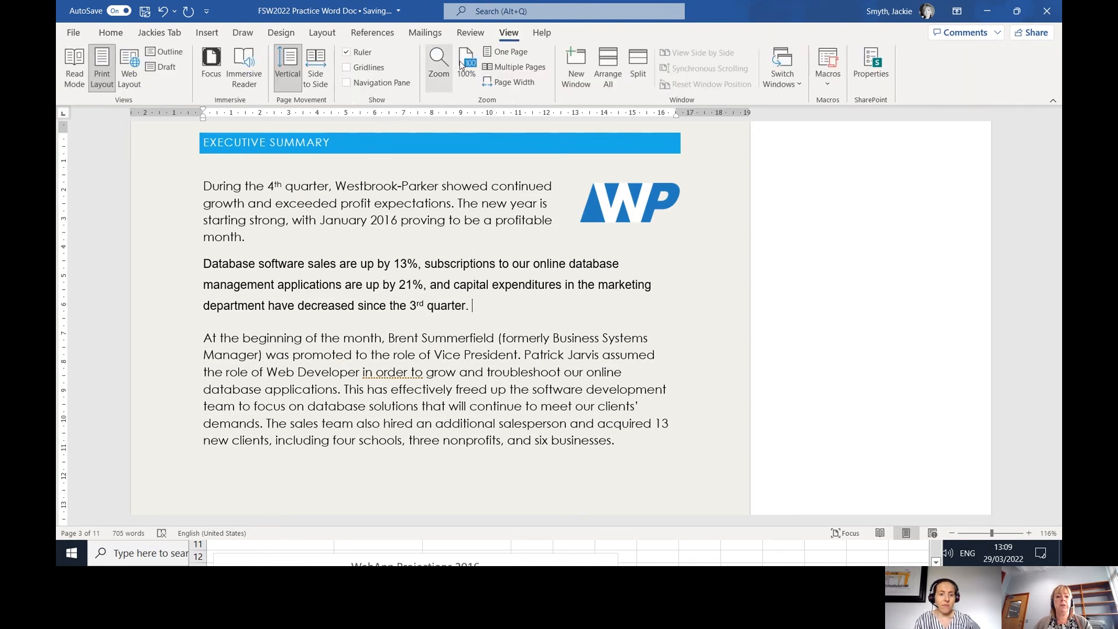
{"action": "left_click", "coordinate": [469, 36]}
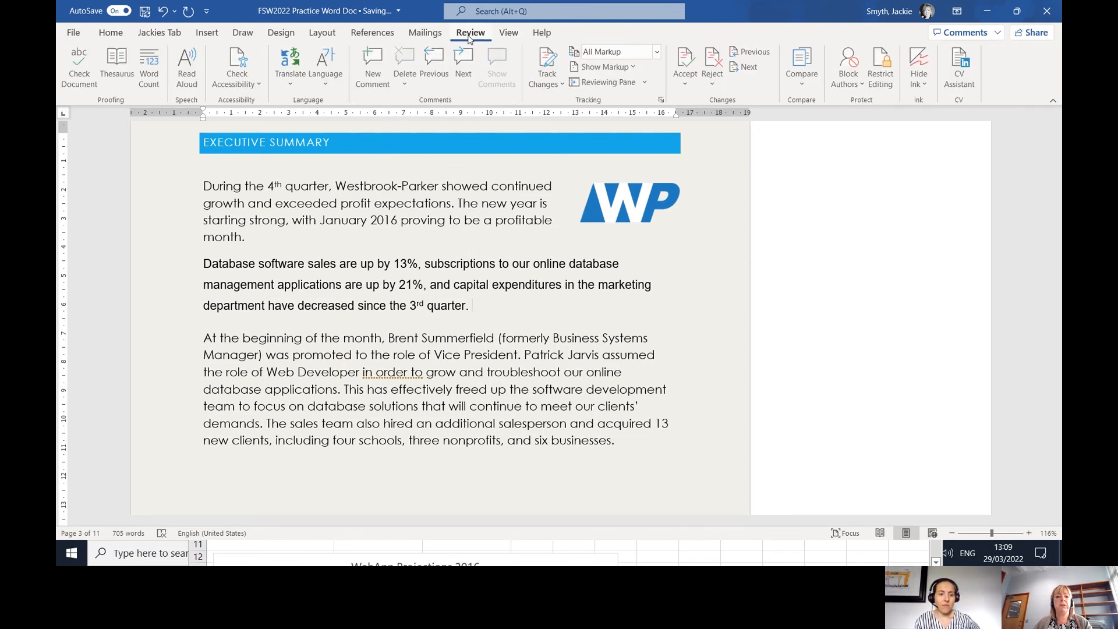
{"action": "left_click", "coordinate": [85, 73]}
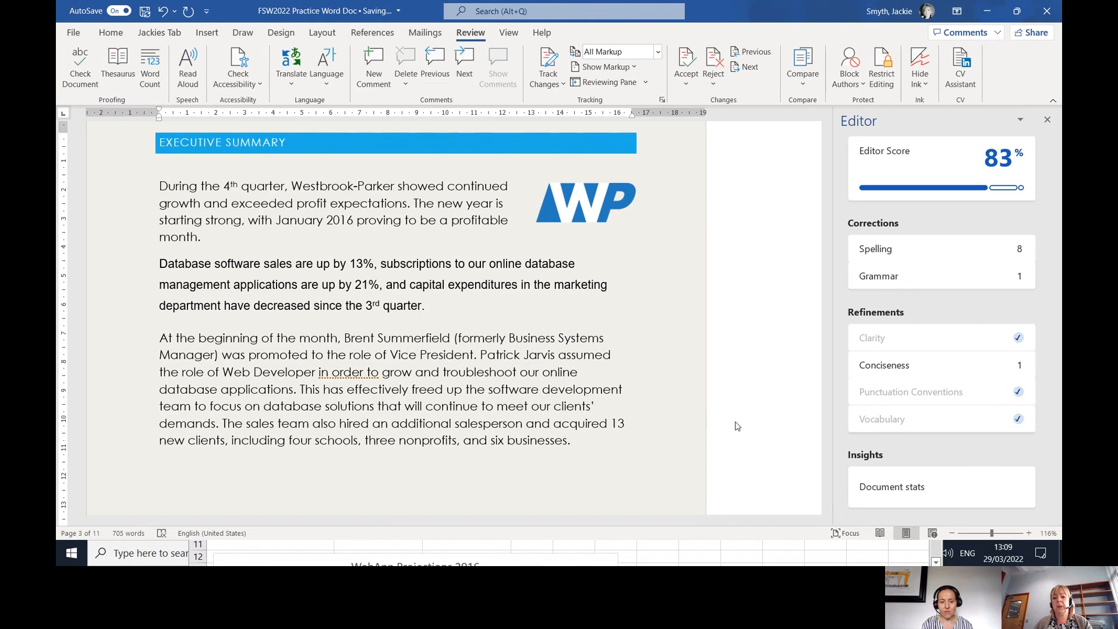
{"action": "left_click", "coordinate": [875, 249]}
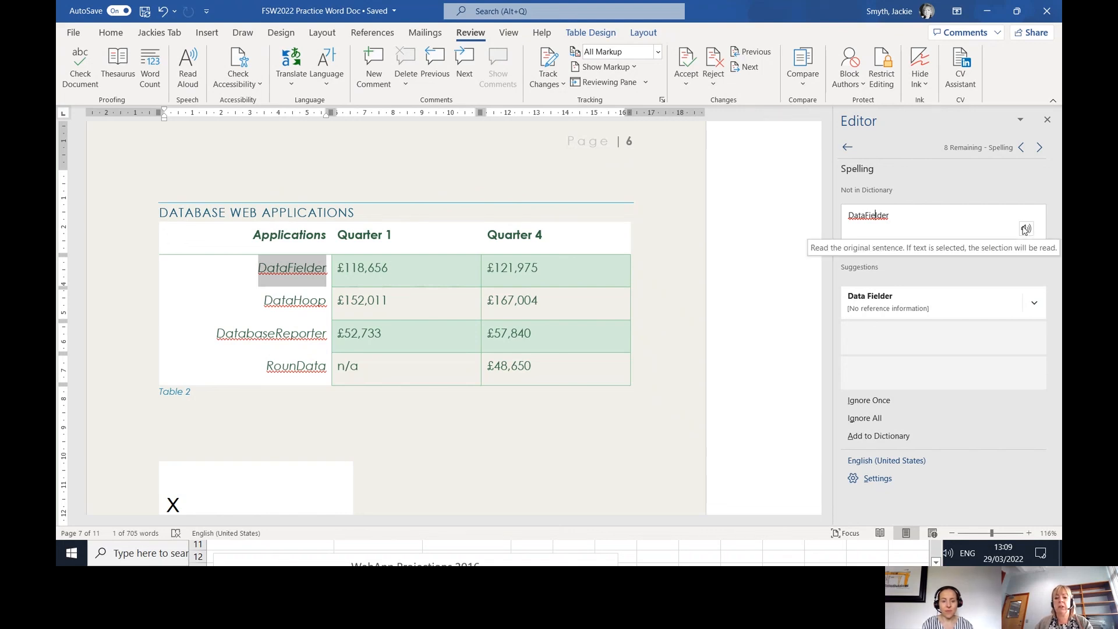
Examine the flagged word "DataFielder" and the extra options offered for the suggestion "Data Fielder"
{"action": "left_click", "coordinate": [1040, 313]}
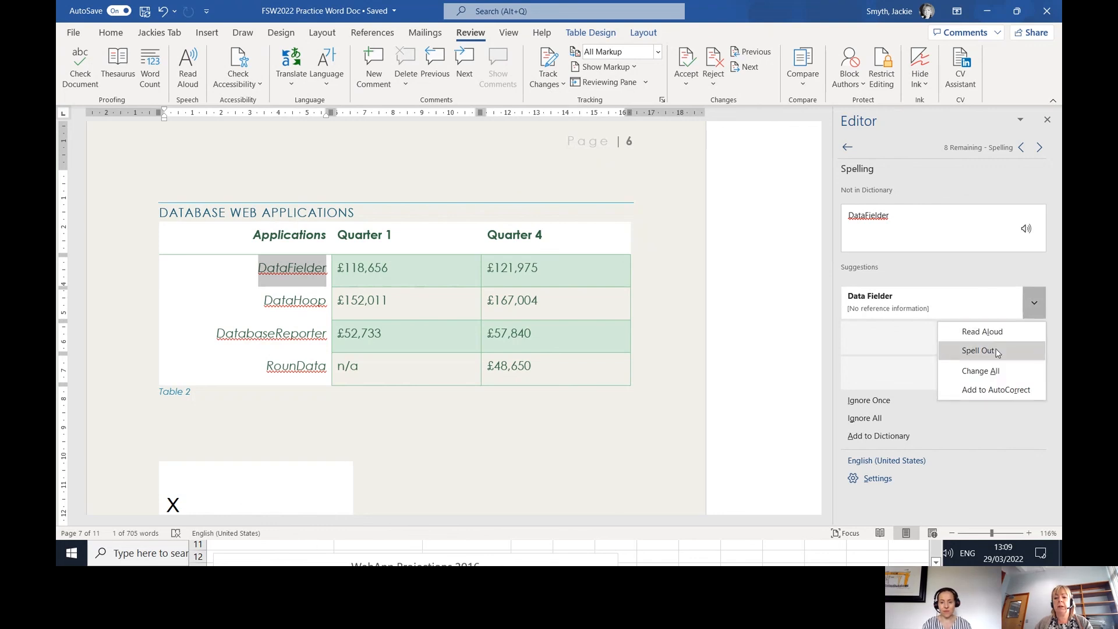
{"action": "left_click", "coordinate": [1036, 292]}
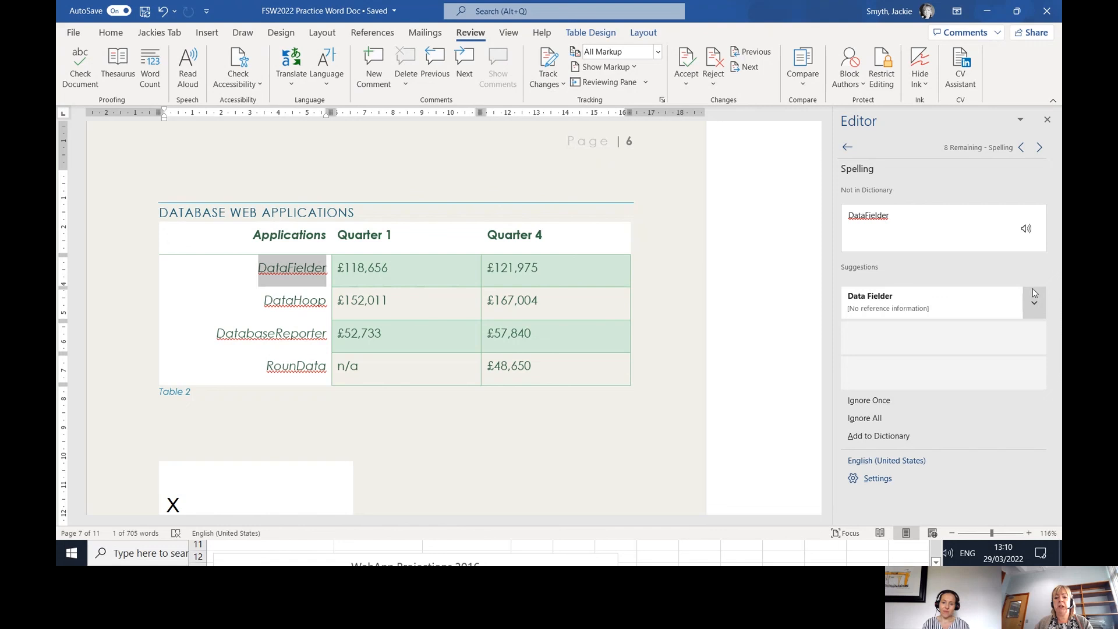
{"action": "left_click", "coordinate": [912, 230]}
{"action": "left_click", "coordinate": [867, 216], "text": "shift"}
{"action": "left_click", "coordinate": [881, 217], "text": "shift"}
{"action": "left_click", "coordinate": [868, 215], "text": "shift"}
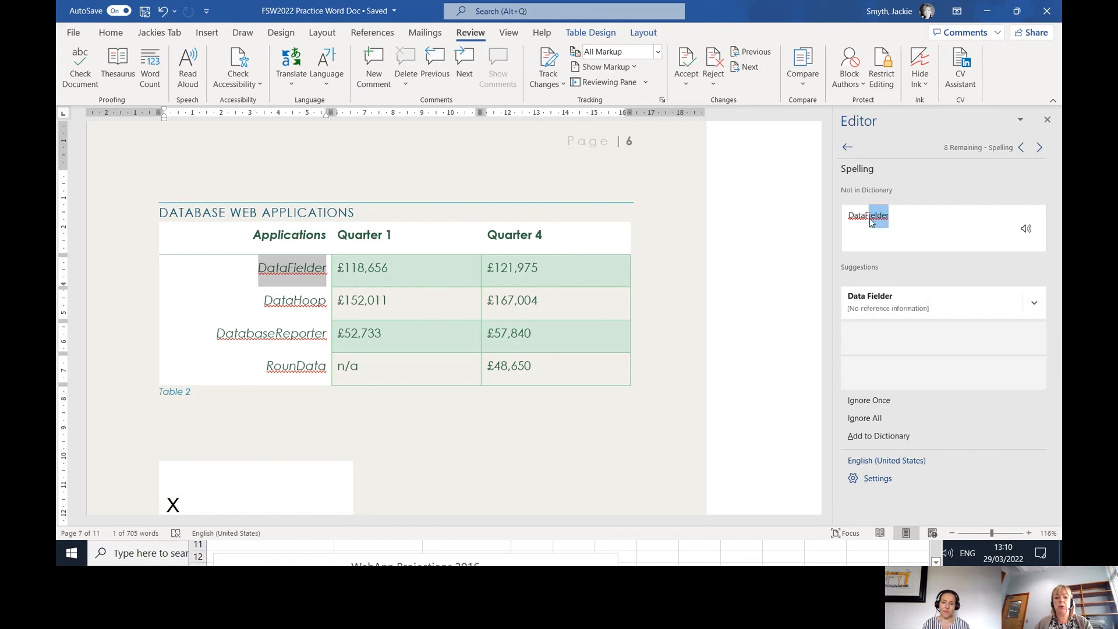
{"action": "left_click", "coordinate": [927, 215]}
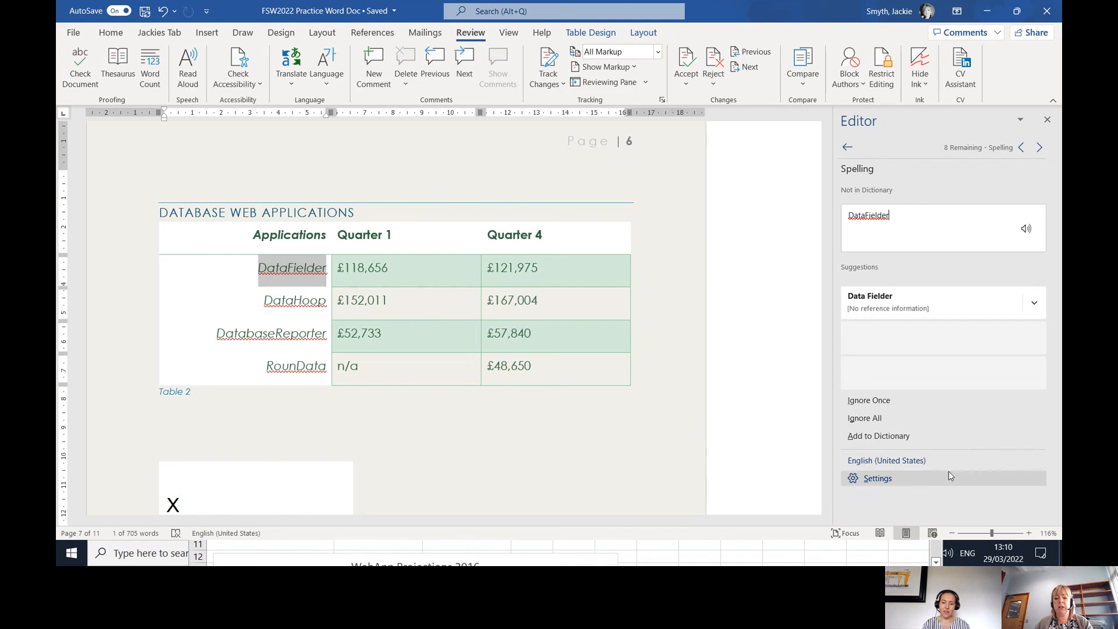
Set the proofing language of the flagged word to English (United Kingdom) and make it the default for new documents
{"action": "left_click", "coordinate": [923, 463]}
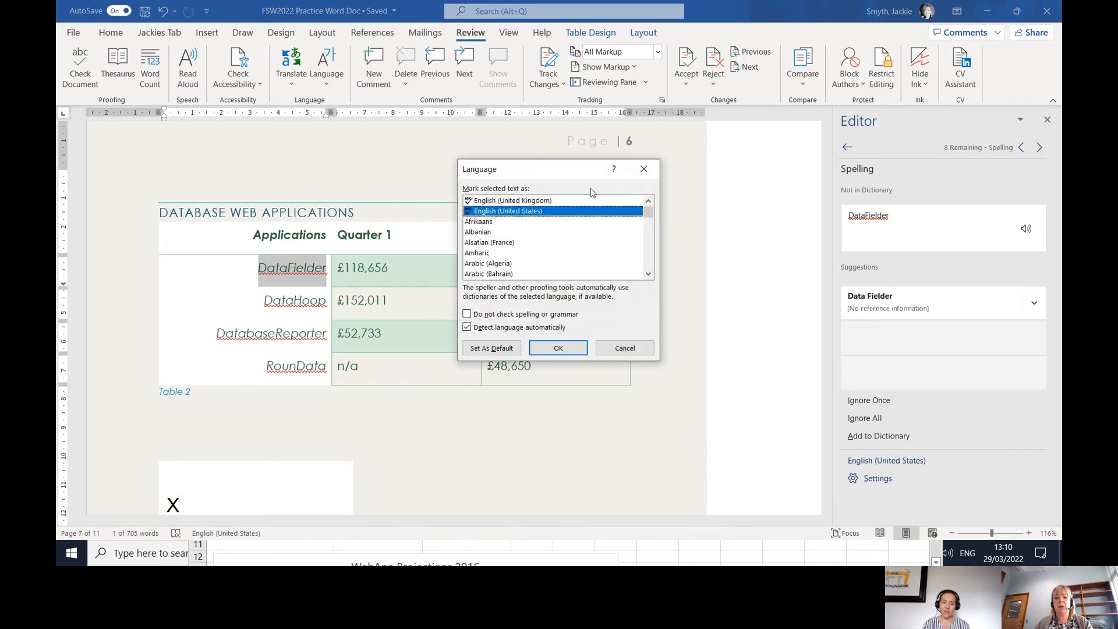
{"action": "left_click", "coordinate": [528, 200]}
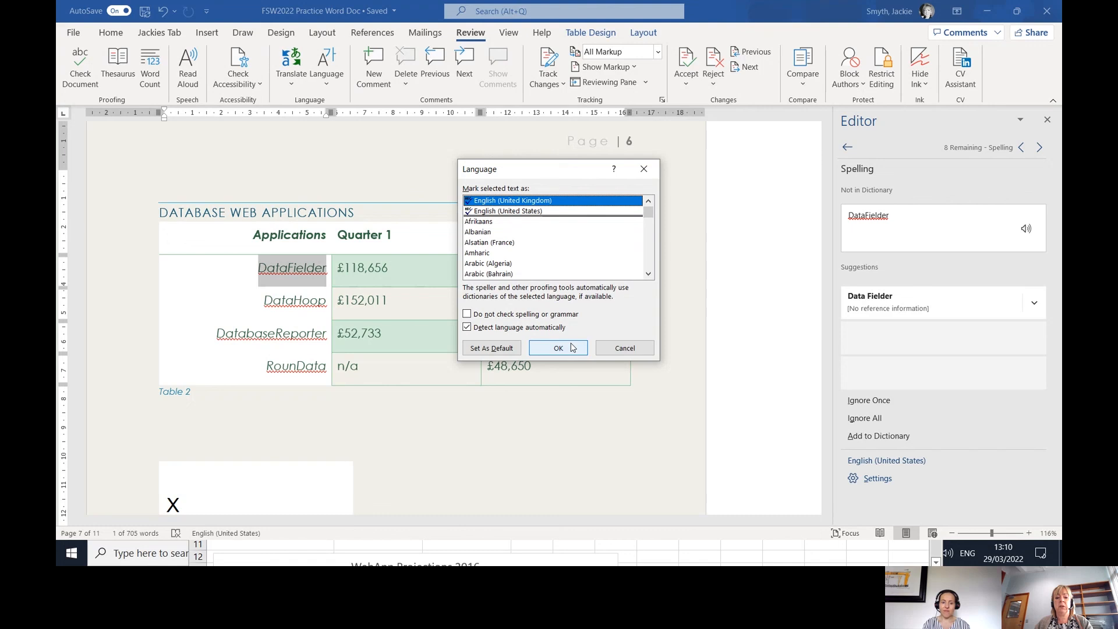
{"action": "left_click", "coordinate": [508, 350]}
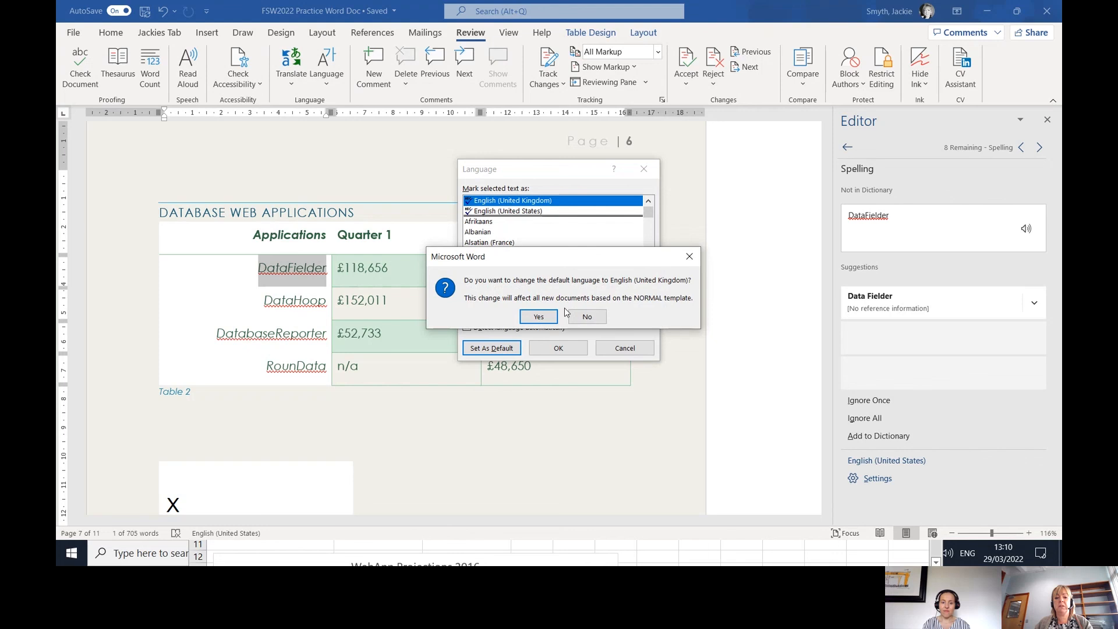
{"action": "left_click", "coordinate": [539, 317]}
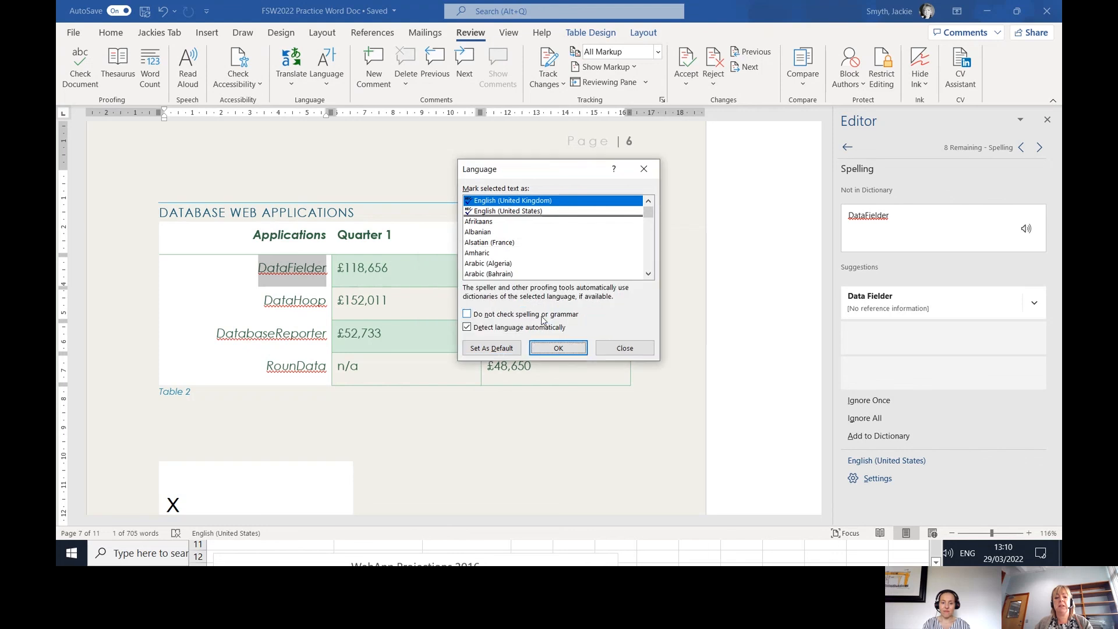
{"action": "left_click", "coordinate": [550, 347]}
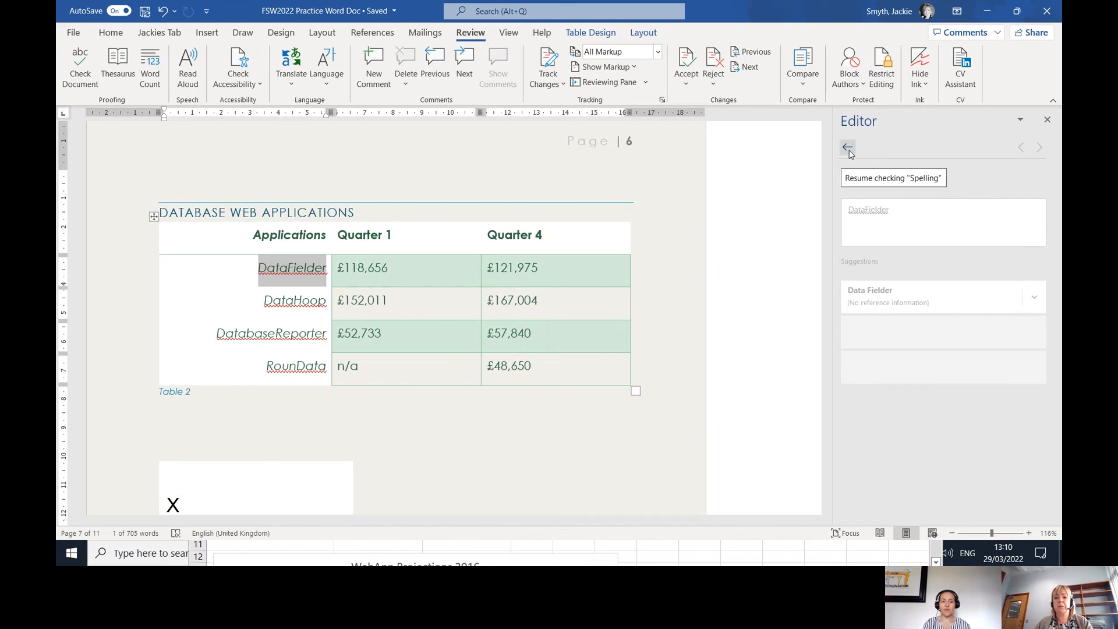
Return to the Editor overview, reopen the spelling corrections and ignore all occurrences of each flagged word, from "DataFielder" through "nonprofits"
{"action": "left_click", "coordinate": [849, 149]}
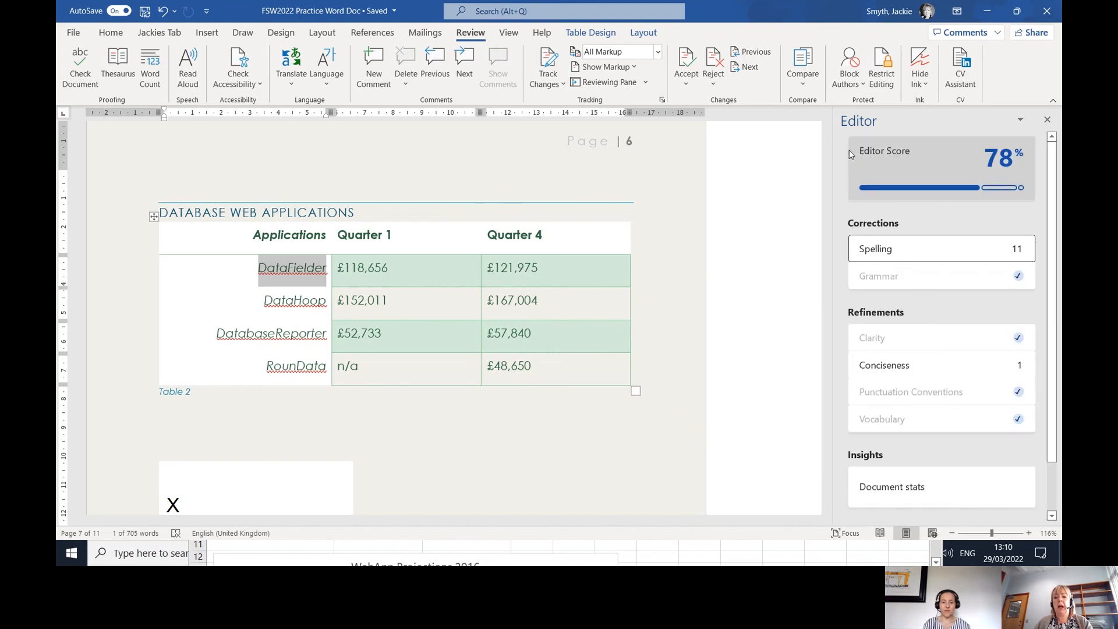
{"action": "left_click", "coordinate": [981, 259]}
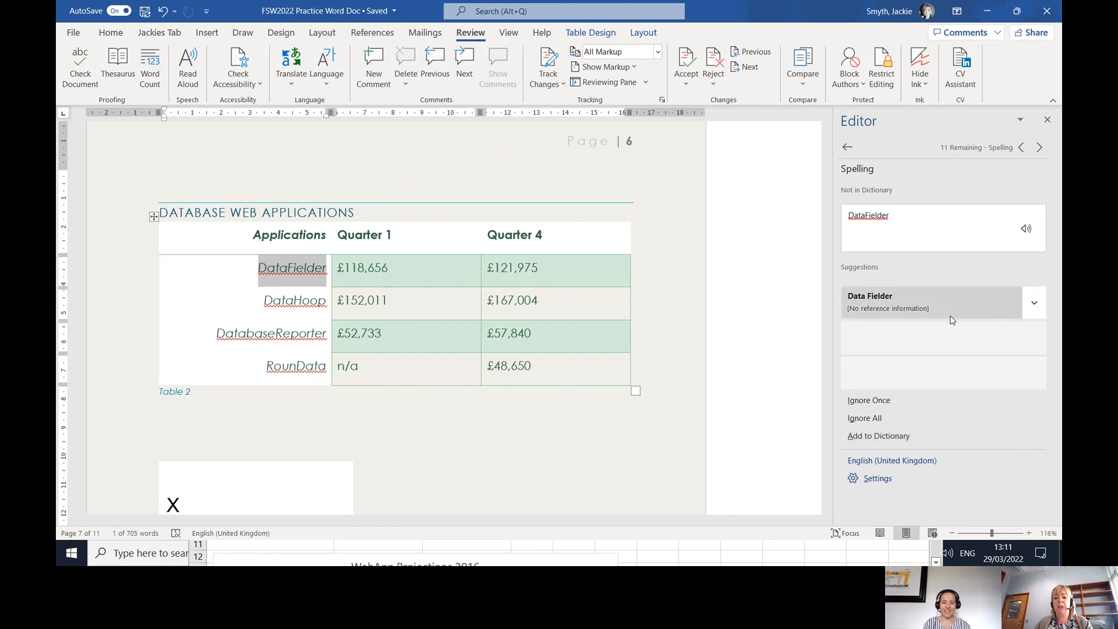
{"action": "left_click", "coordinate": [1036, 305]}
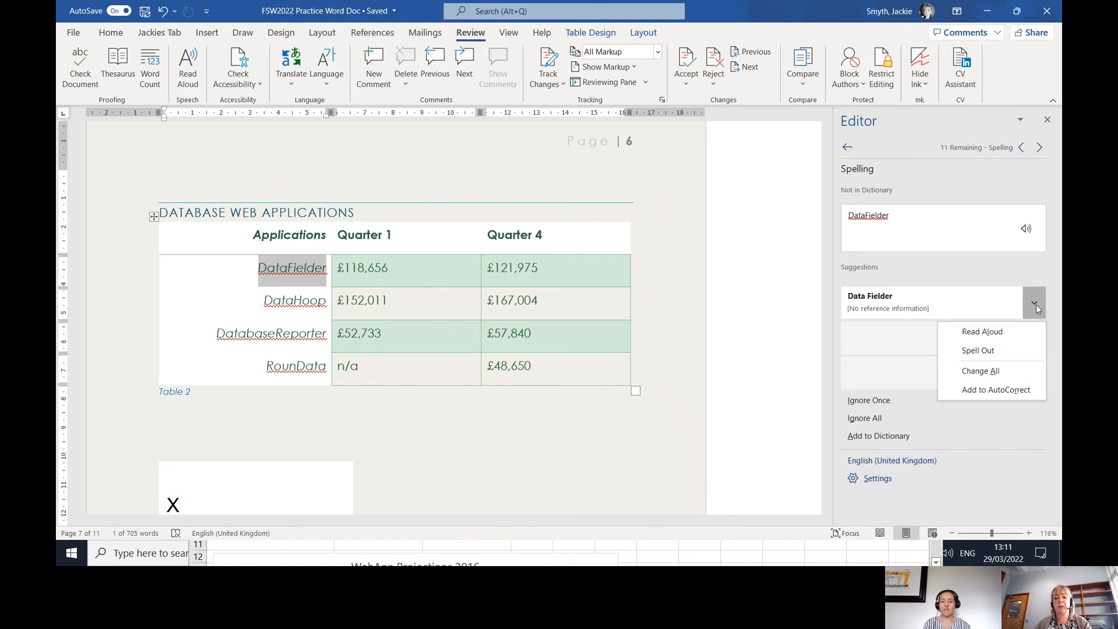
{"action": "left_click", "coordinate": [1036, 305]}
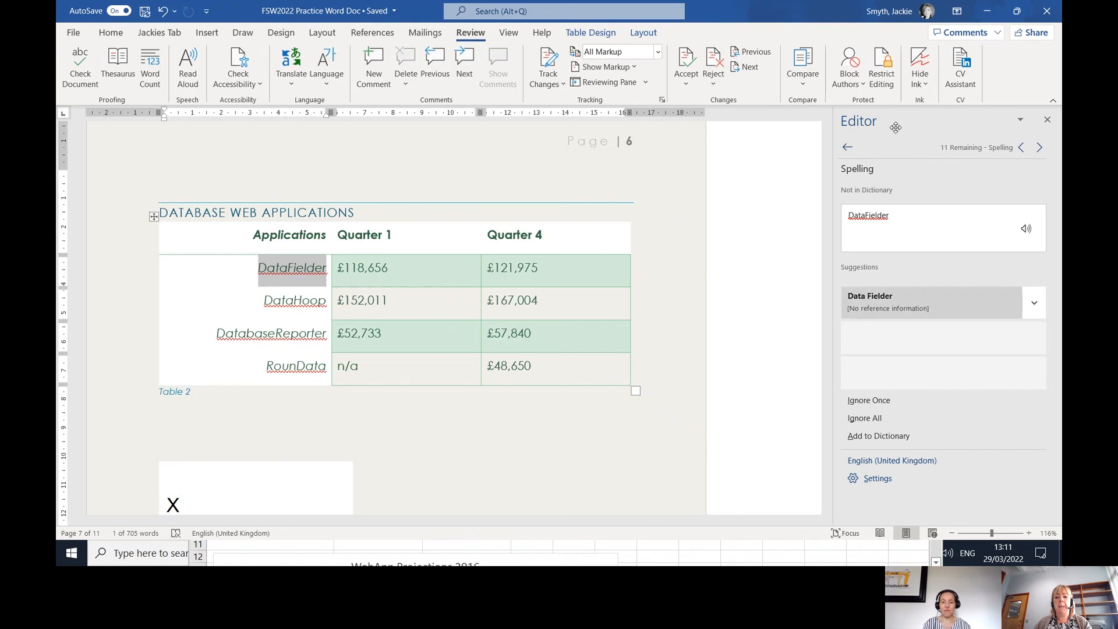
{"action": "left_click", "coordinate": [888, 417]}
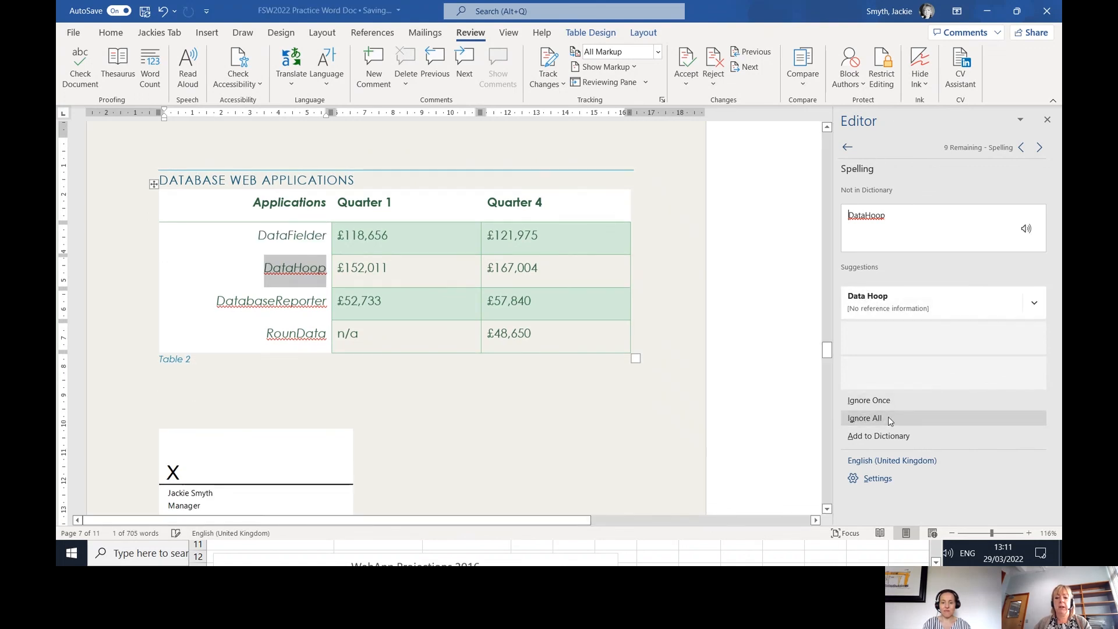
{"action": "left_click", "coordinate": [888, 417]}
{"action": "left_click", "coordinate": [889, 417]}
{"action": "left_click", "coordinate": [889, 417]}
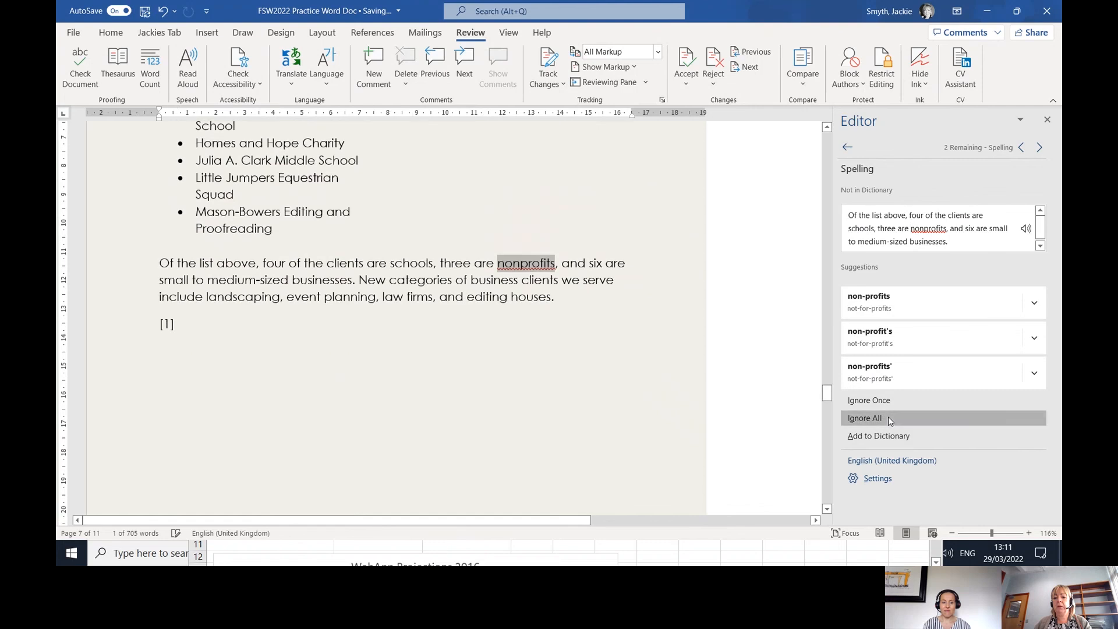
{"action": "left_click", "coordinate": [889, 417]}
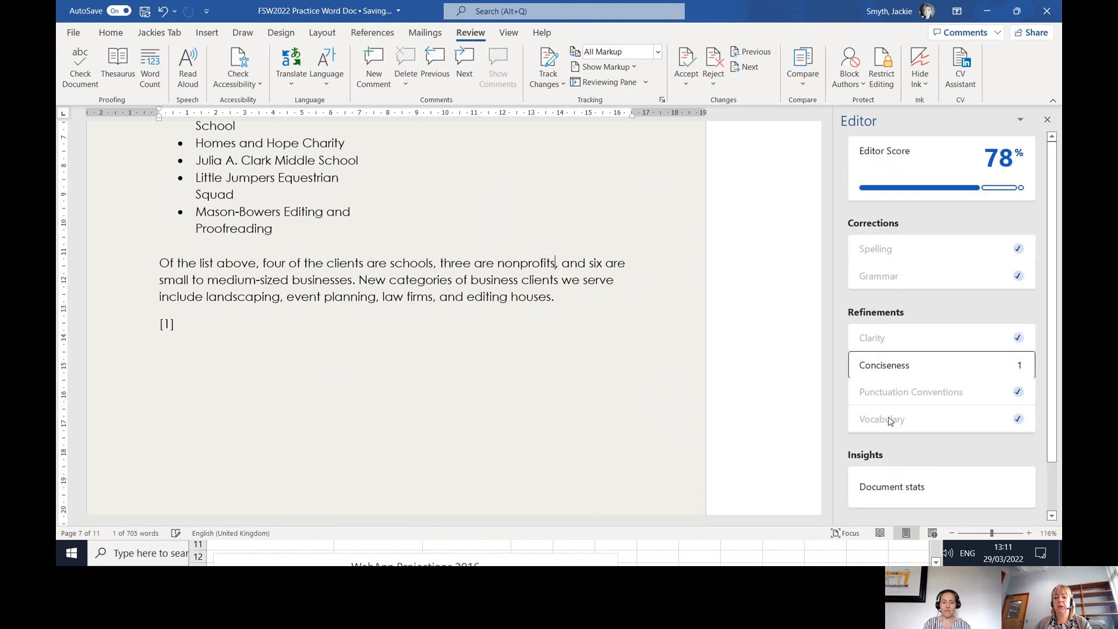
Open the conciseness refinement and ignore once the suggestion to shorten "in order to" in the Executive Summary
{"action": "left_click", "coordinate": [929, 365]}
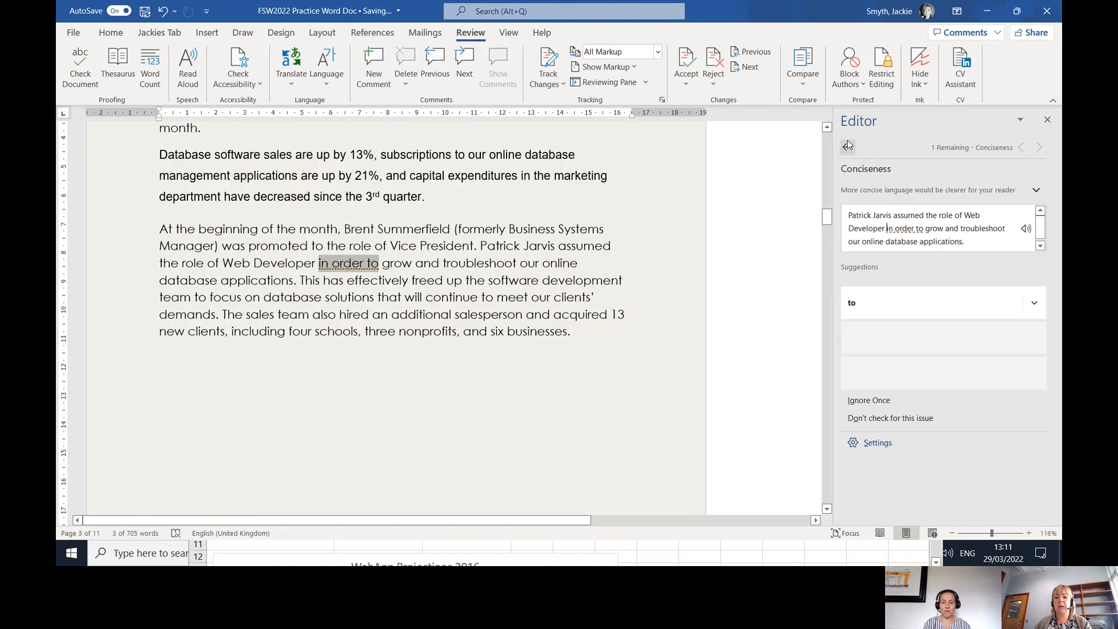
{"action": "left_click", "coordinate": [879, 401]}
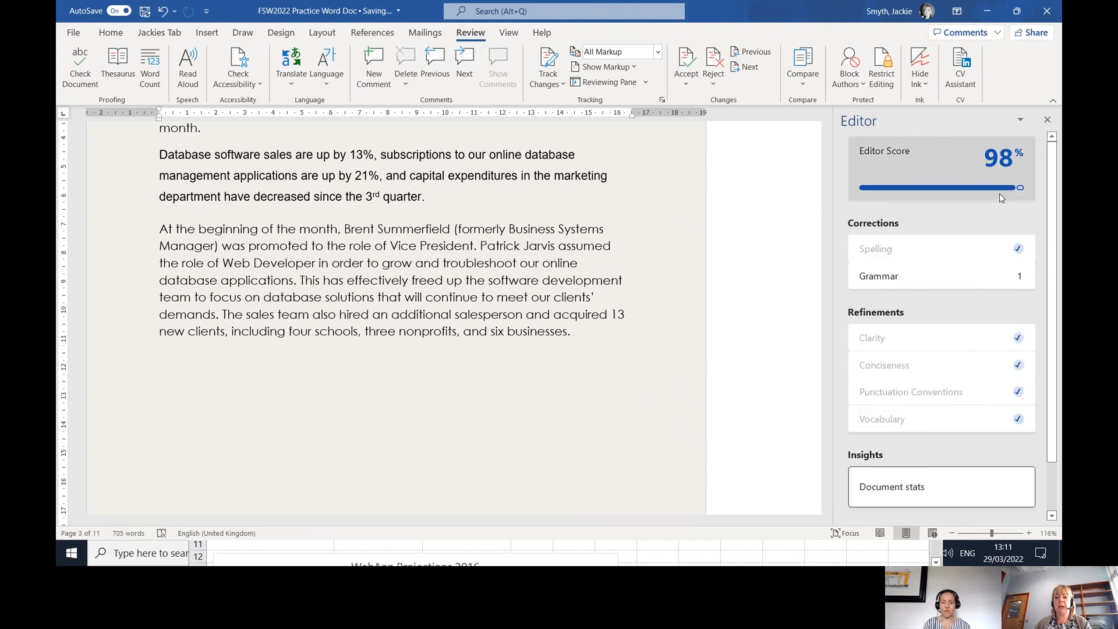
{"action": "scroll", "coordinate": [997, 263], "scroll_direction": "down", "scroll_amount": 3}
{"action": "scroll", "coordinate": [994, 333], "scroll_direction": "up", "scroll_amount": 3}
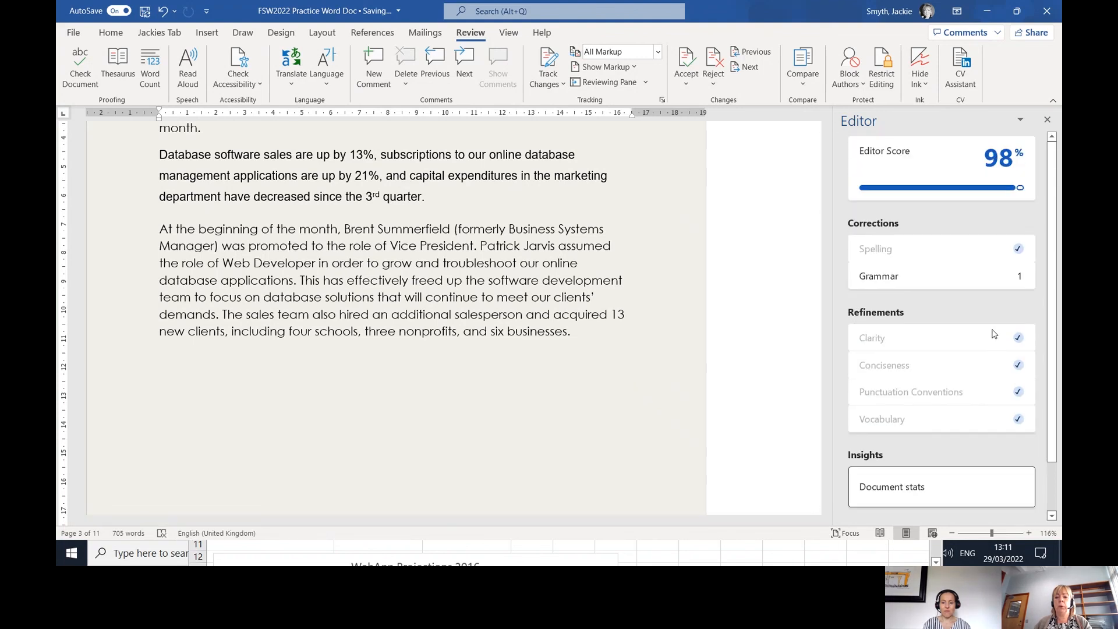
Close the Editor, run the document check once more to view the score overview, and close it again
{"action": "left_click", "coordinate": [1047, 120]}
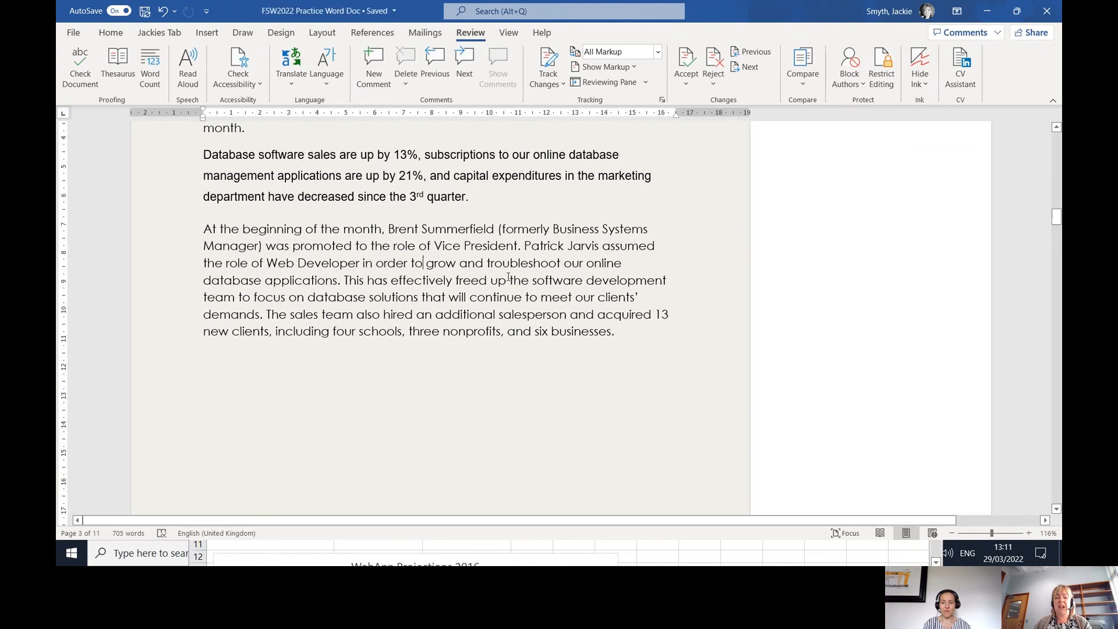
{"action": "left_click", "coordinate": [78, 81]}
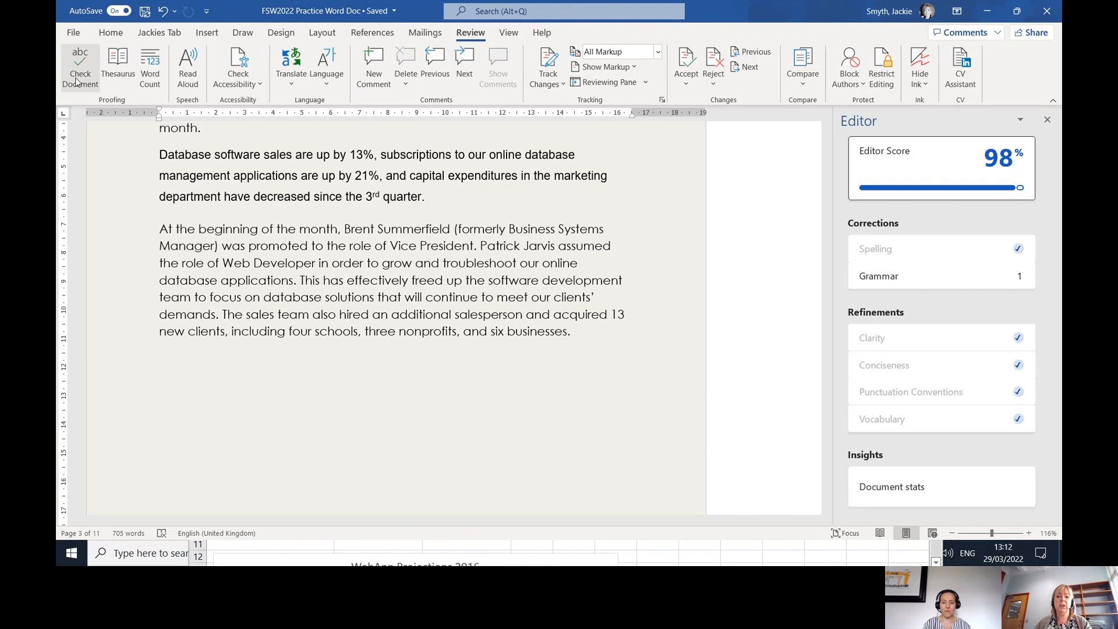
{"action": "left_click", "coordinate": [1048, 120]}
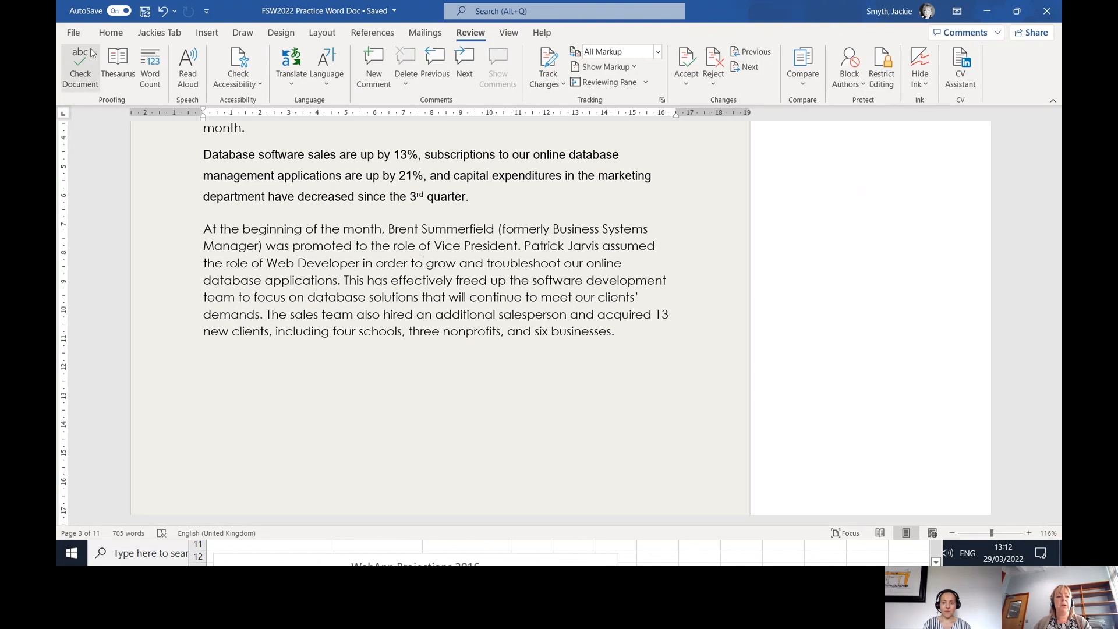
Reset the spelling and grammar checker in the proofing options so that previously ignored words and grammar are rechecked
{"action": "left_click", "coordinate": [74, 33]}
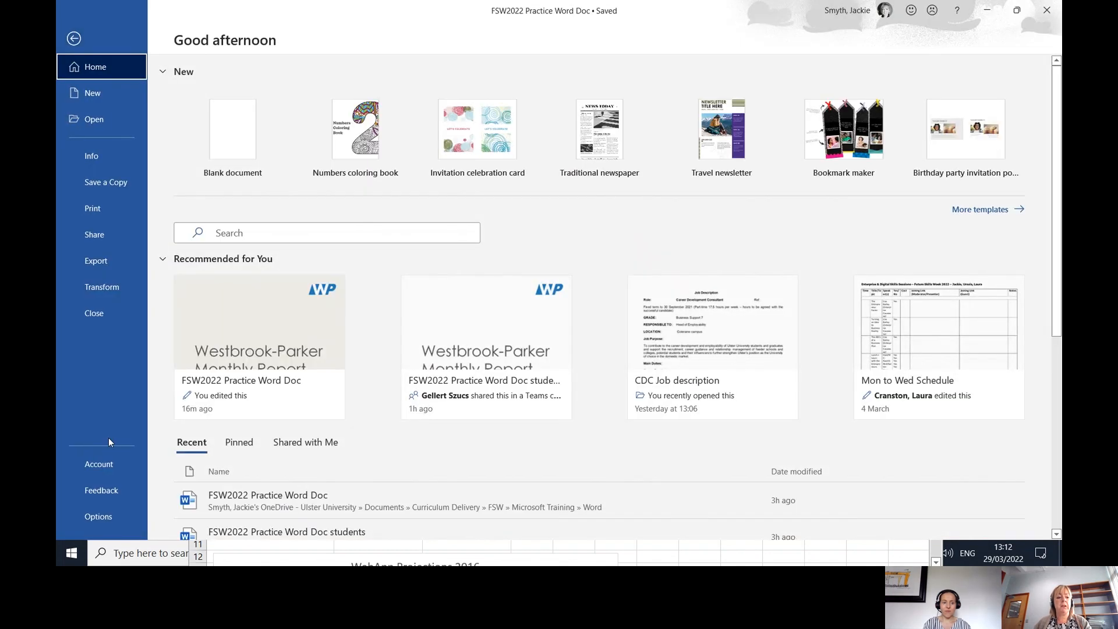
{"action": "left_click", "coordinate": [107, 520]}
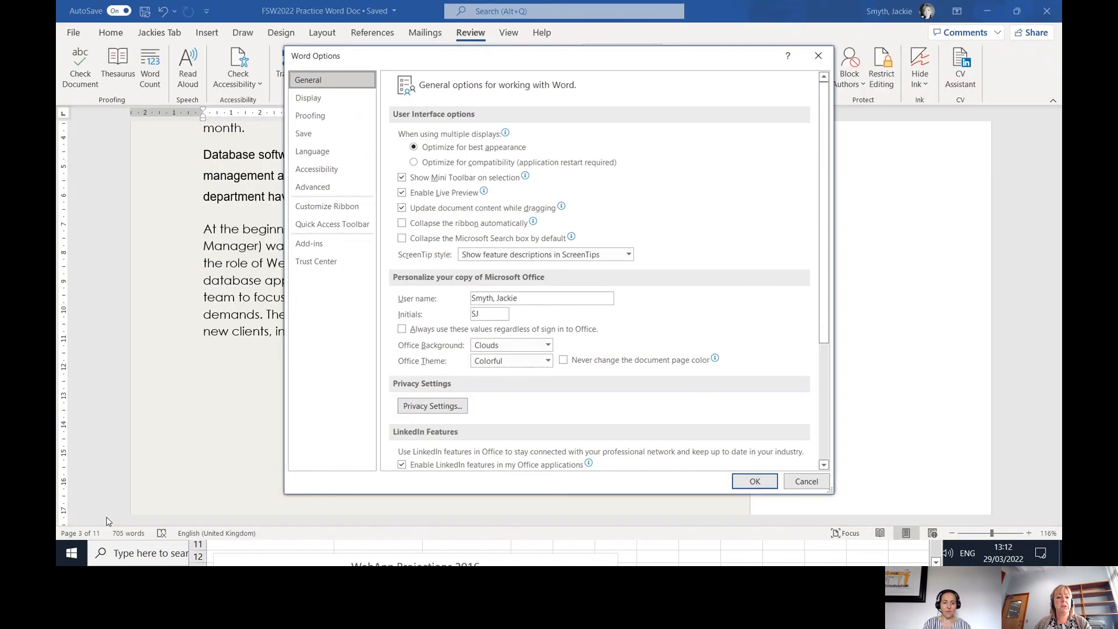
{"action": "left_click", "coordinate": [319, 116]}
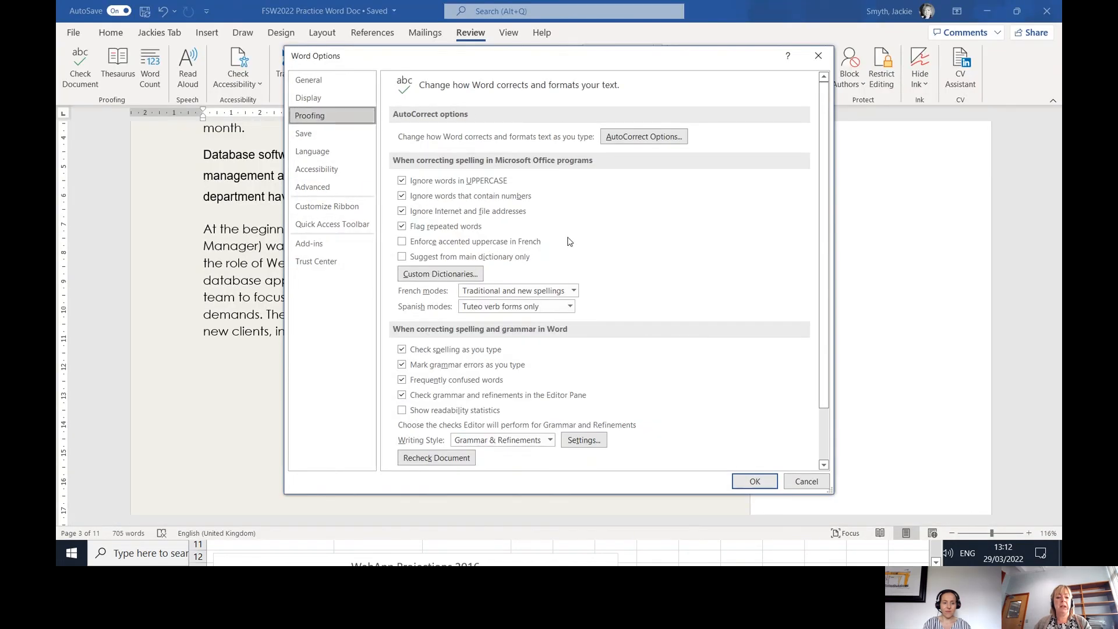
{"action": "scroll", "coordinate": [569, 241], "scroll_direction": "down", "scroll_amount": 2}
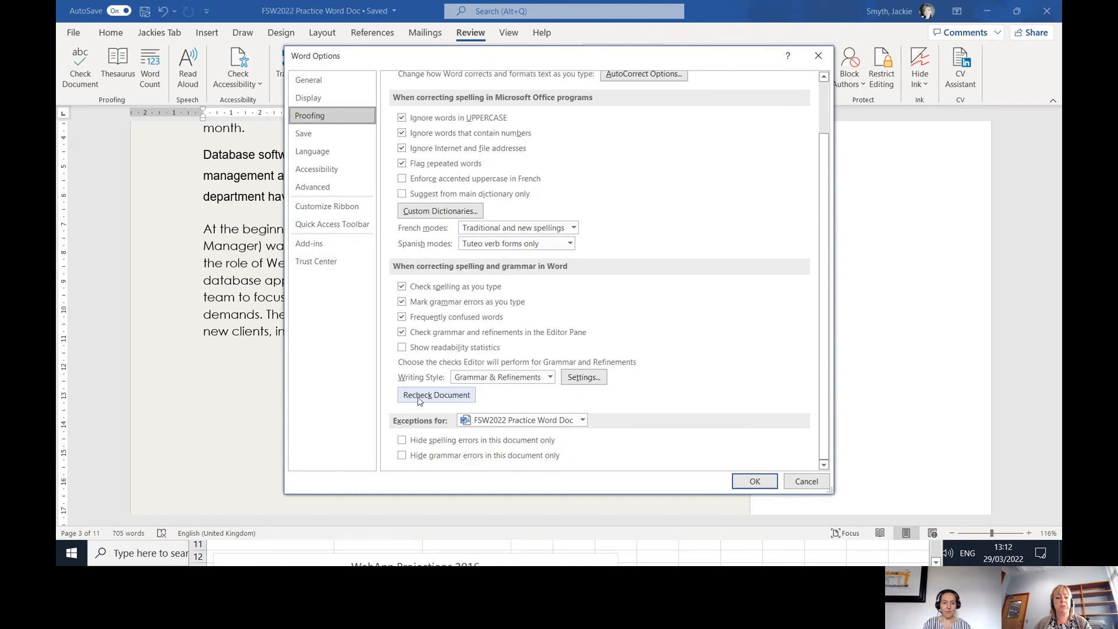
{"action": "left_click", "coordinate": [450, 396]}
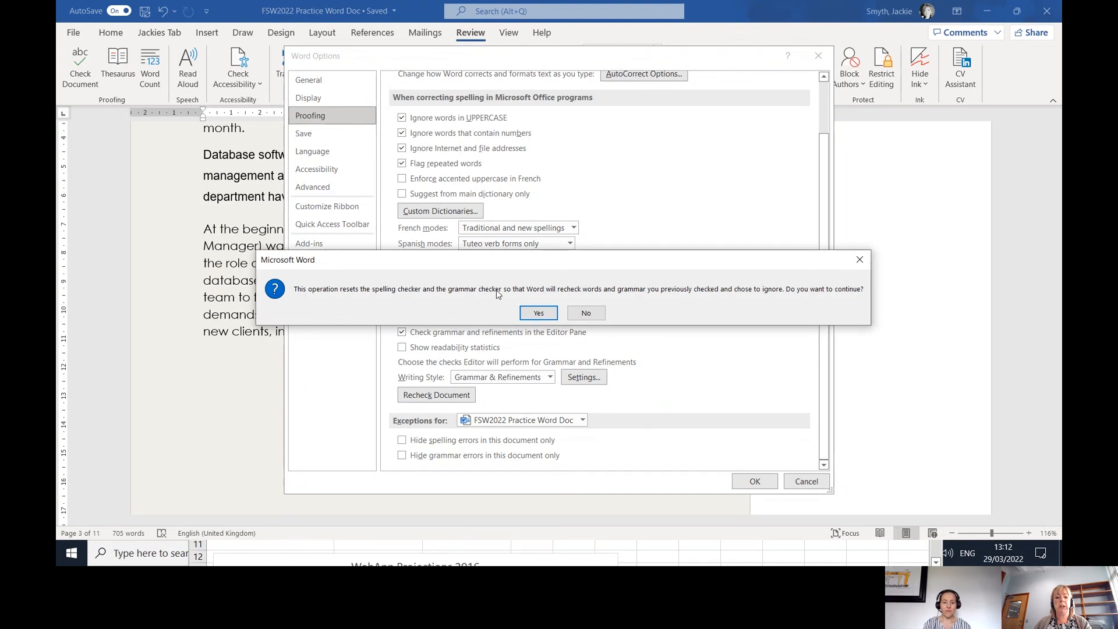
{"action": "left_click", "coordinate": [538, 313]}
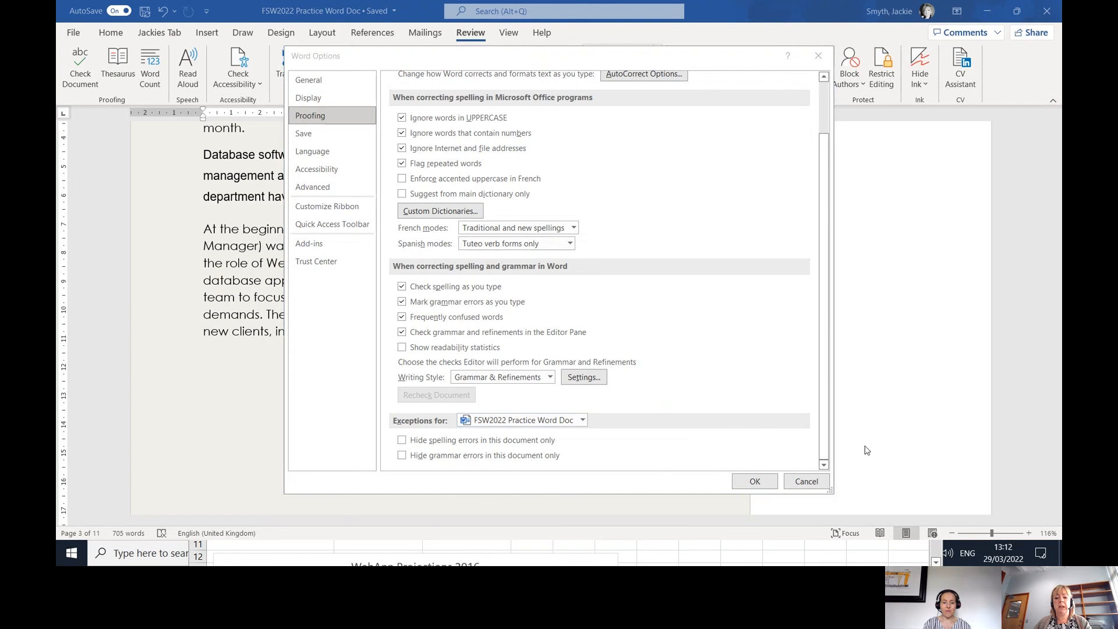
{"action": "left_click", "coordinate": [753, 481]}
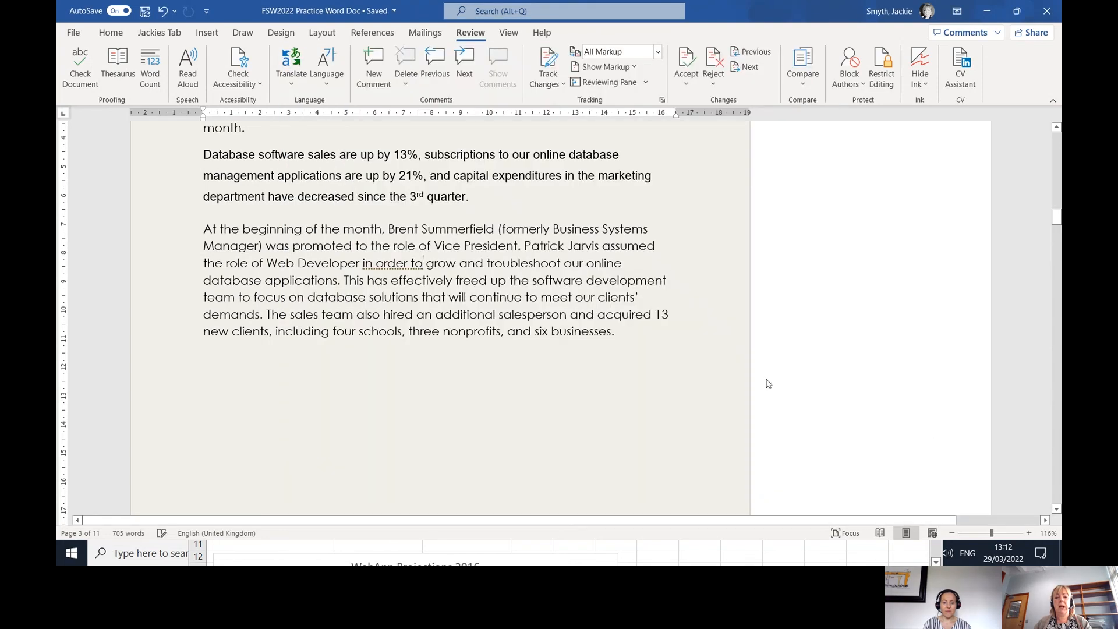
Run the document check and accept the spelling suggestions "non-profits", "Data Fielder", "Data Hoop" and "Database Reporter"
{"action": "left_click", "coordinate": [80, 65]}
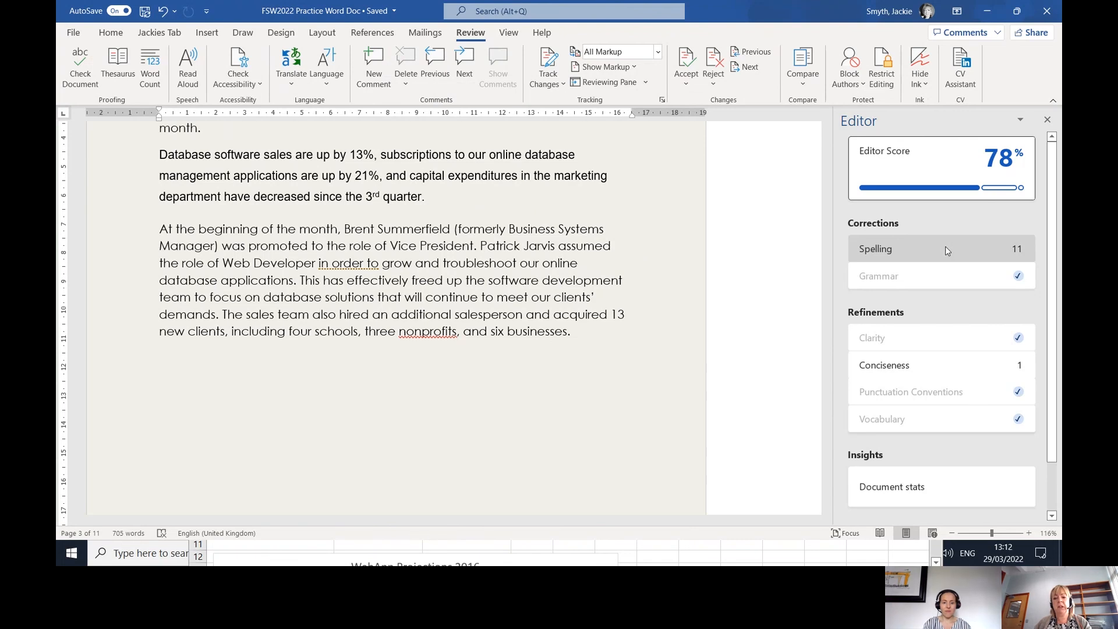
{"action": "left_click", "coordinate": [946, 251]}
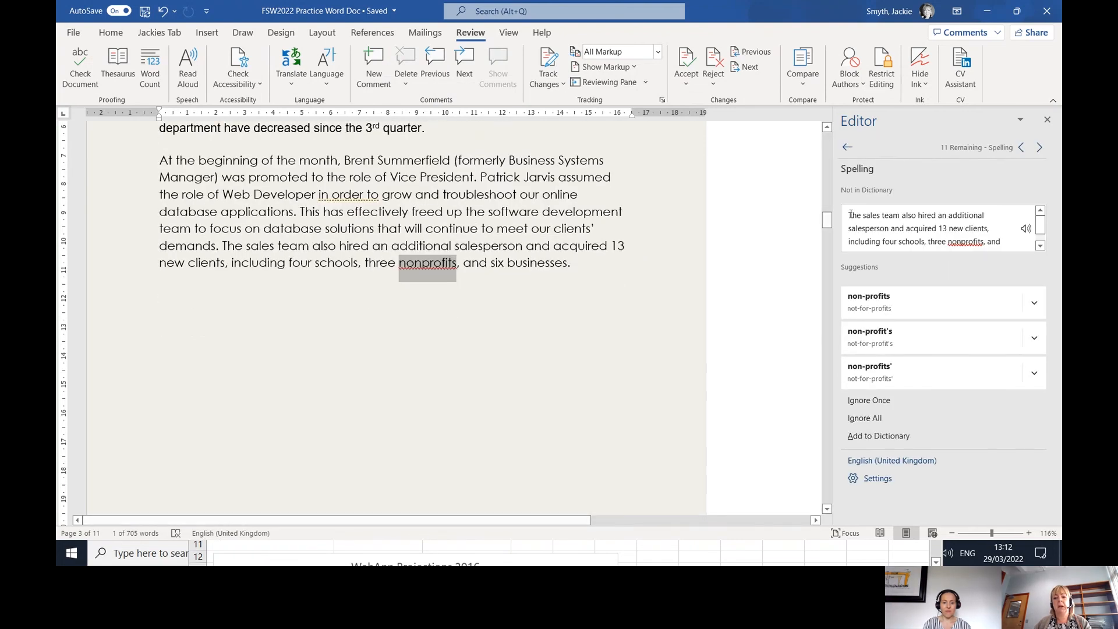
{"action": "left_click", "coordinate": [880, 298]}
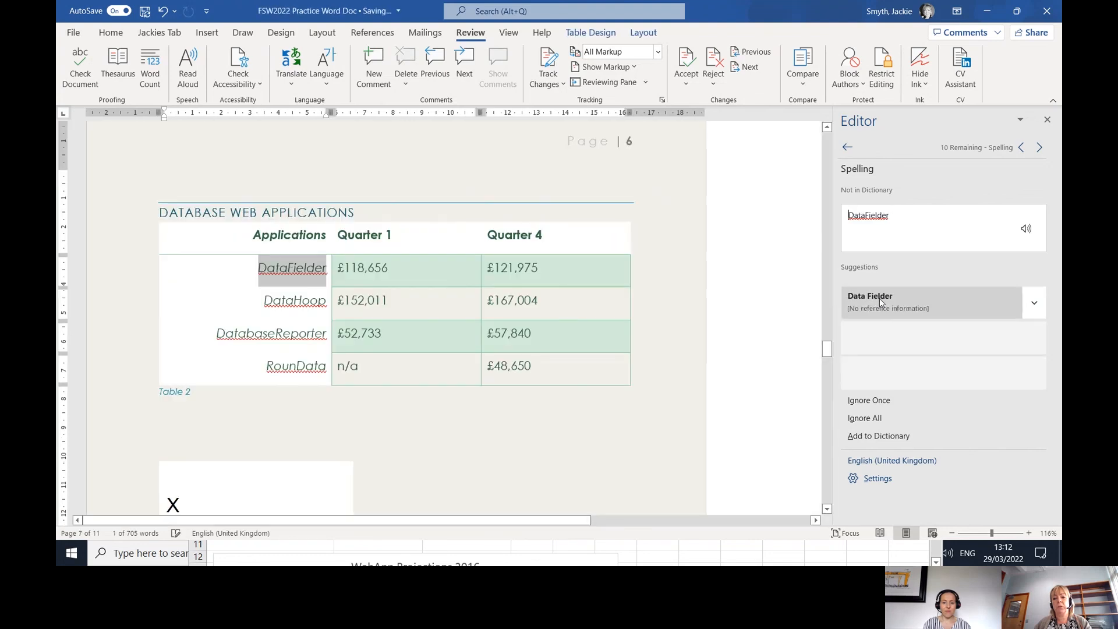
{"action": "left_click", "coordinate": [879, 298]}
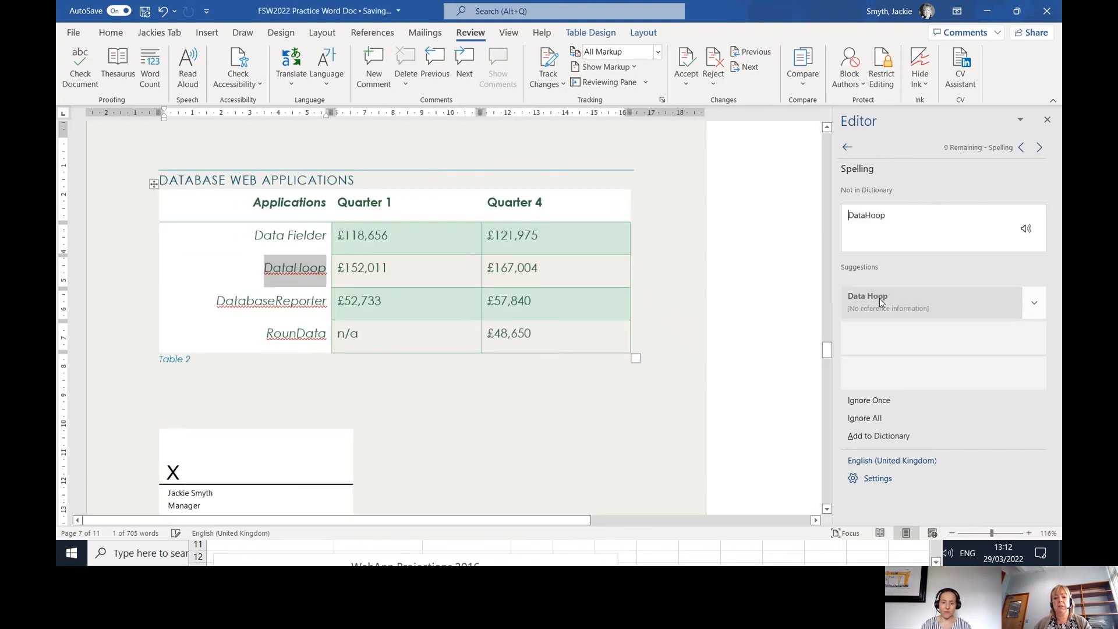
{"action": "left_click", "coordinate": [879, 298]}
{"action": "left_click", "coordinate": [879, 298]}
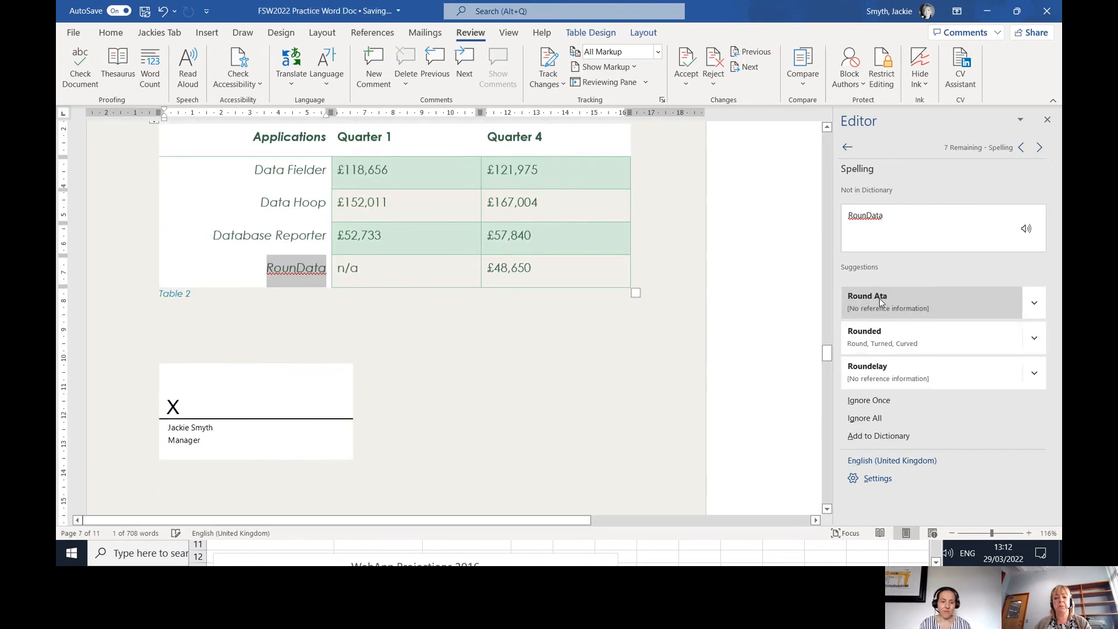
Ignore "RounData" once, correct "Parlor" to "Parlour" and "nonprofits" to "non-profits" in the Clients Overview section, and close the Editor
{"action": "left_click", "coordinate": [852, 399]}
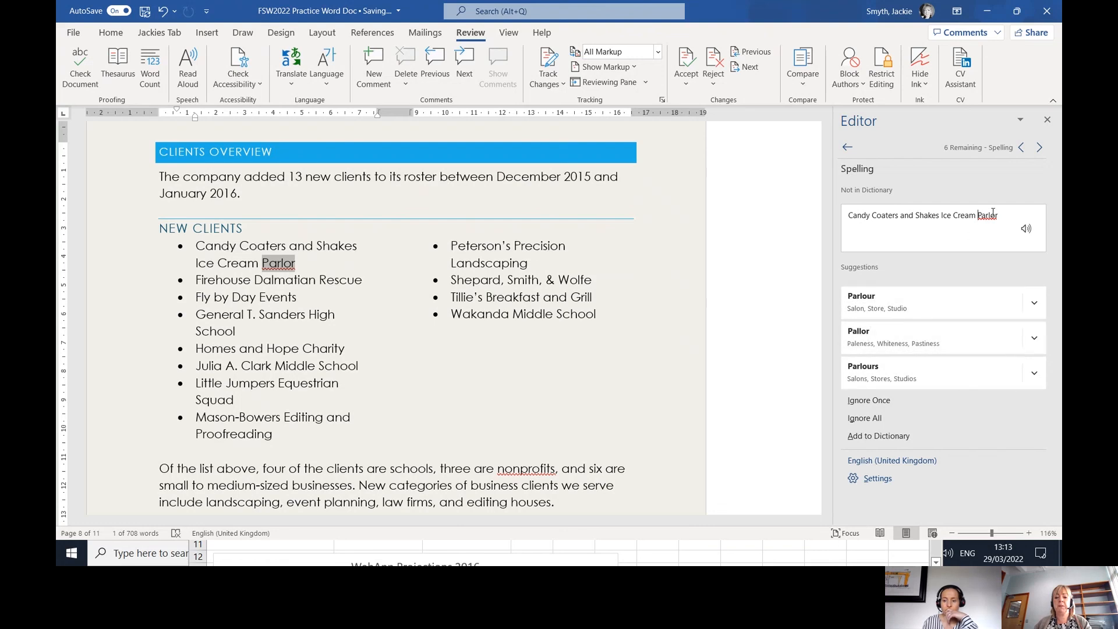
{"action": "left_click", "coordinate": [887, 299]}
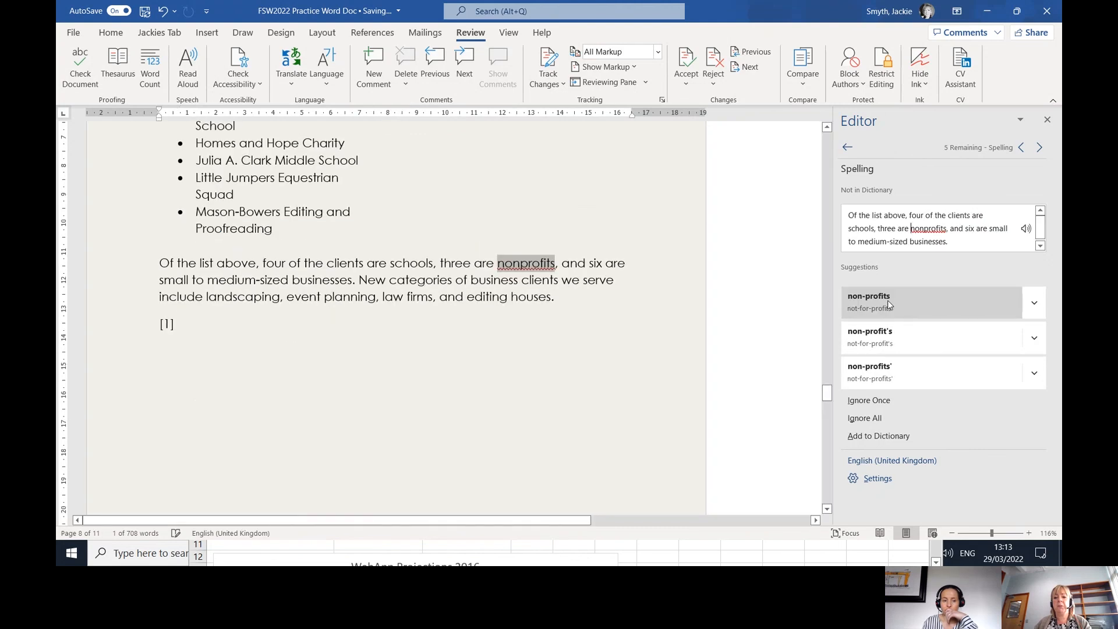
{"action": "left_click", "coordinate": [888, 300]}
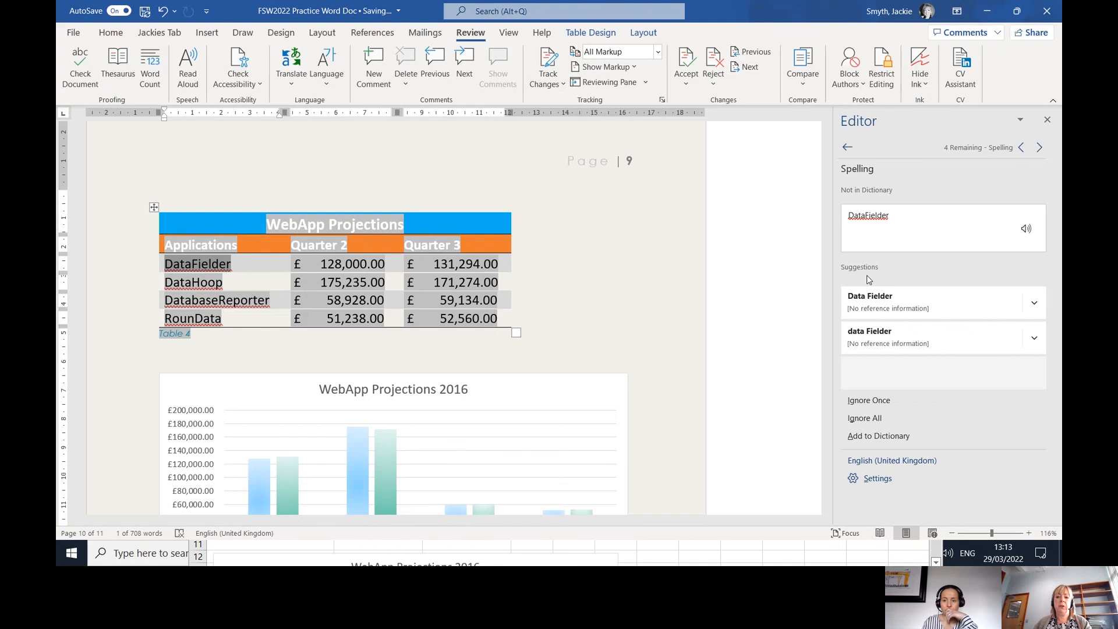
{"action": "left_click", "coordinate": [1047, 120]}
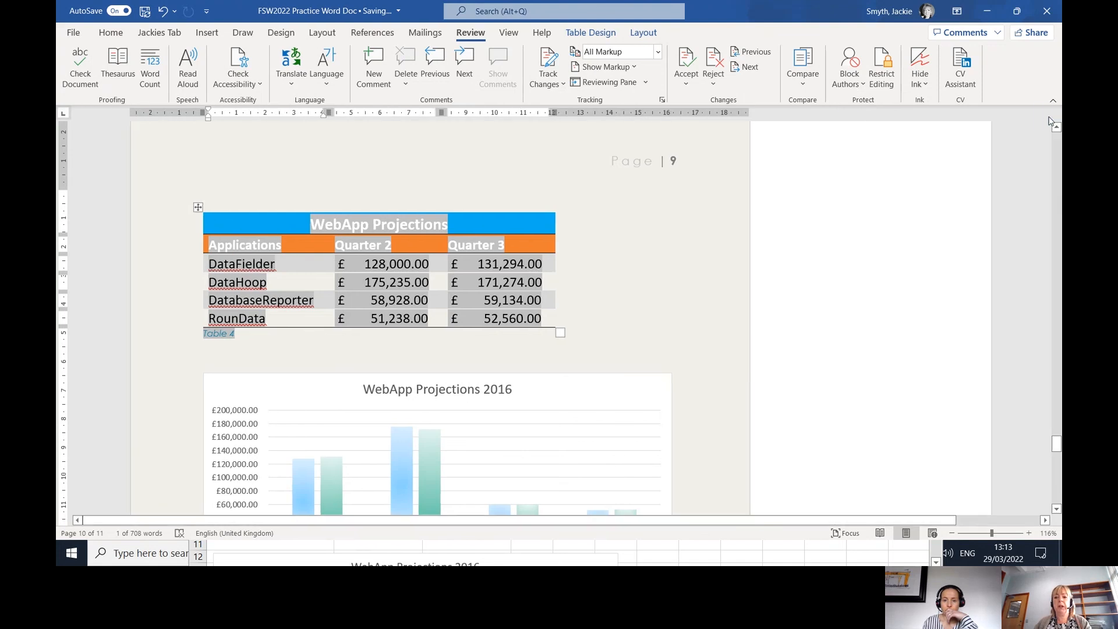
Dictate "this has been this has been a really good word course" in the blank space on the last page and stop the dictation
{"action": "scroll", "coordinate": [597, 339], "scroll_direction": "down", "scroll_amount": 3}
{"action": "scroll", "coordinate": [597, 339], "scroll_direction": "down", "scroll_amount": 20}
{"action": "scroll", "coordinate": [382, 257], "scroll_direction": "up", "scroll_amount": 5}
{"action": "scroll", "coordinate": [325, 325], "scroll_direction": "down", "scroll_amount": 2}
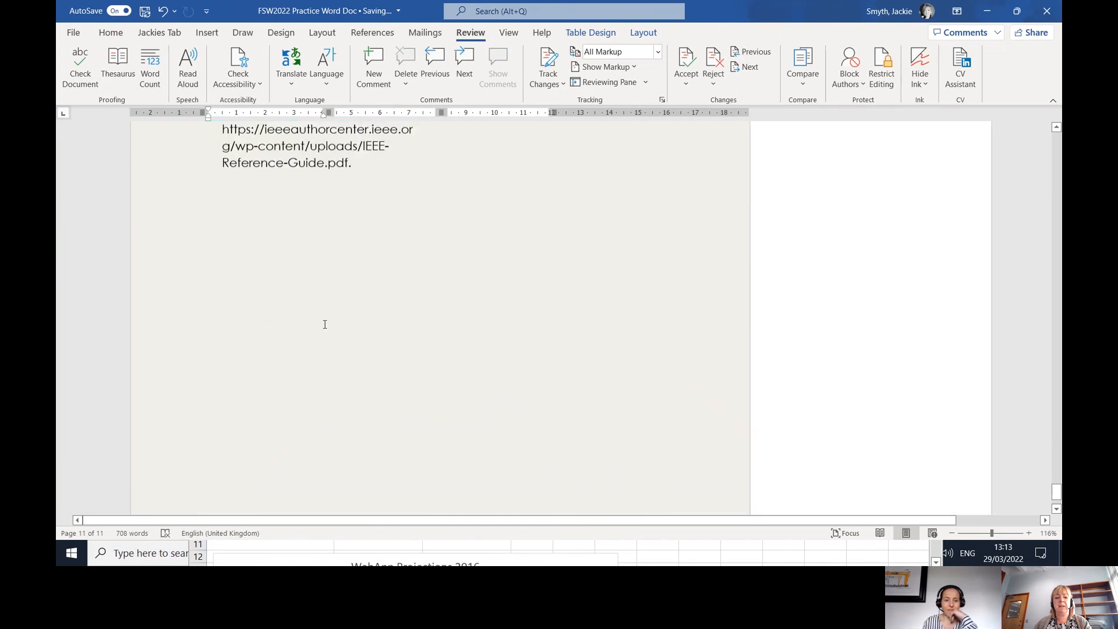
{"action": "scroll", "coordinate": [324, 324], "scroll_direction": "down", "scroll_amount": 1}
{"action": "left_click", "coordinate": [229, 236]}
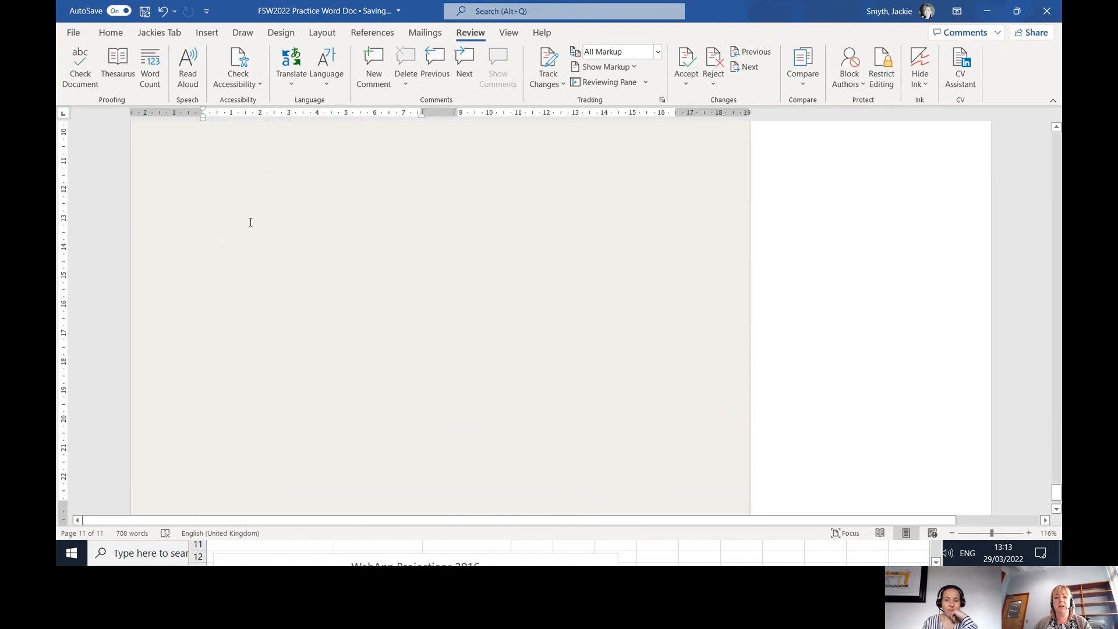
{"action": "left_click", "coordinate": [119, 35]}
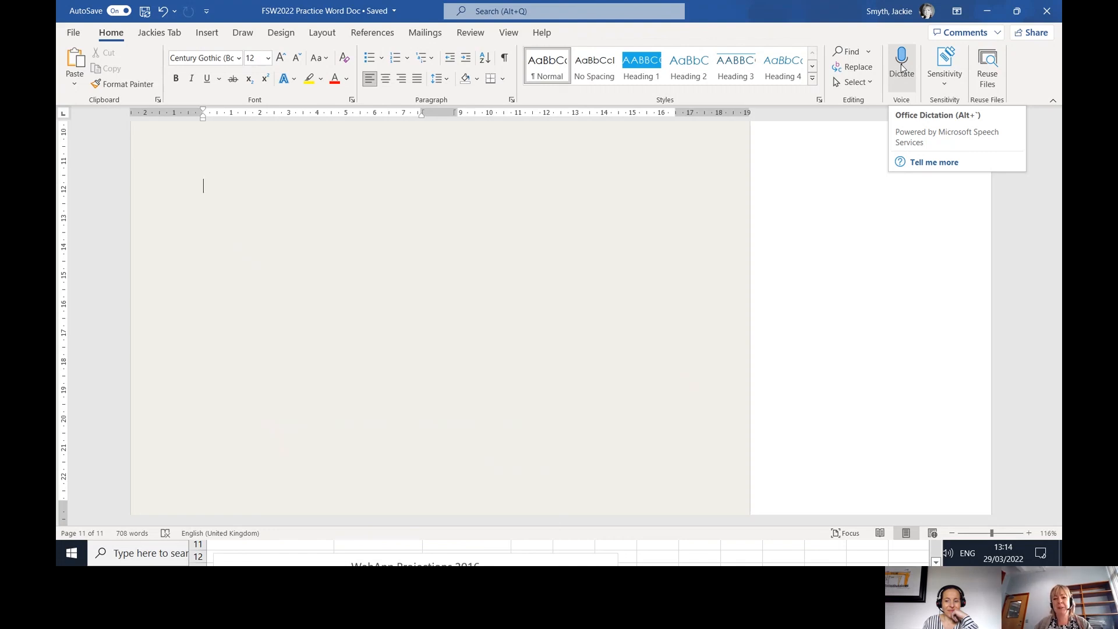
{"action": "left_click", "coordinate": [901, 65]}
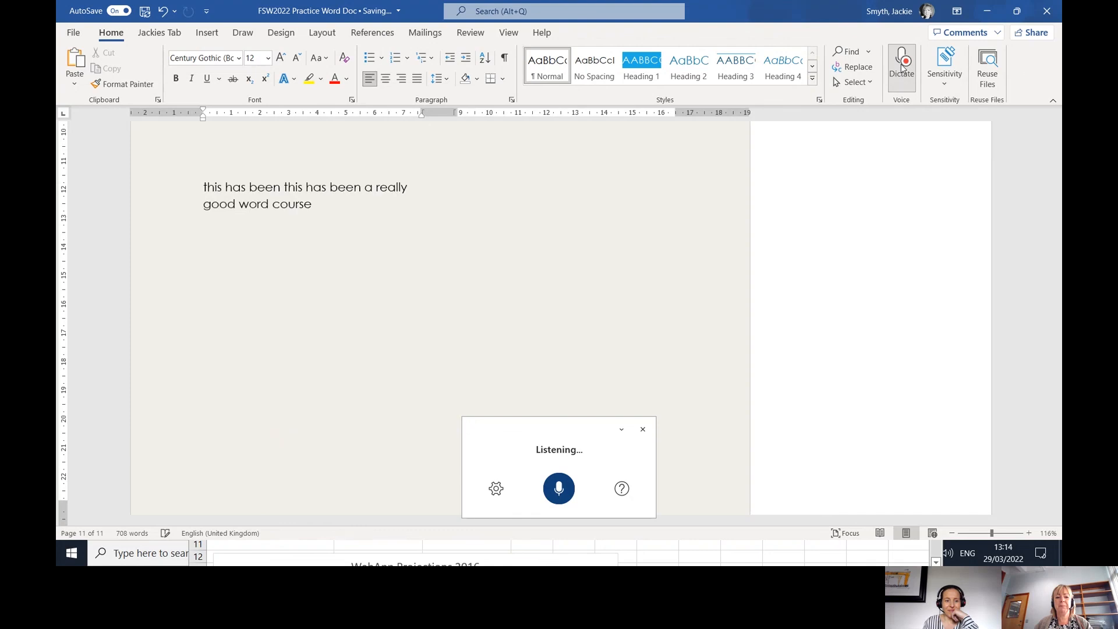
{"action": "left_click", "coordinate": [901, 68]}
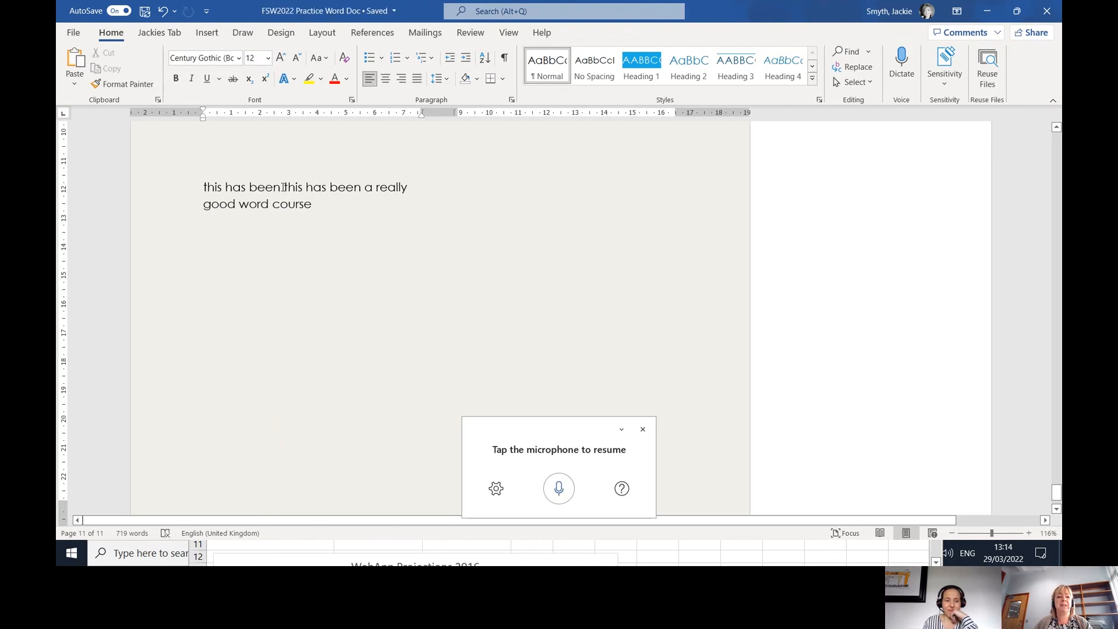
Delete the repeated "this has been" from the dictated text and change the remaining sentence to sentence case
{"action": "left_click_drag", "start_coordinate": [283, 187], "coordinate": [169, 186]}
{"action": "key", "text": "Delete"}
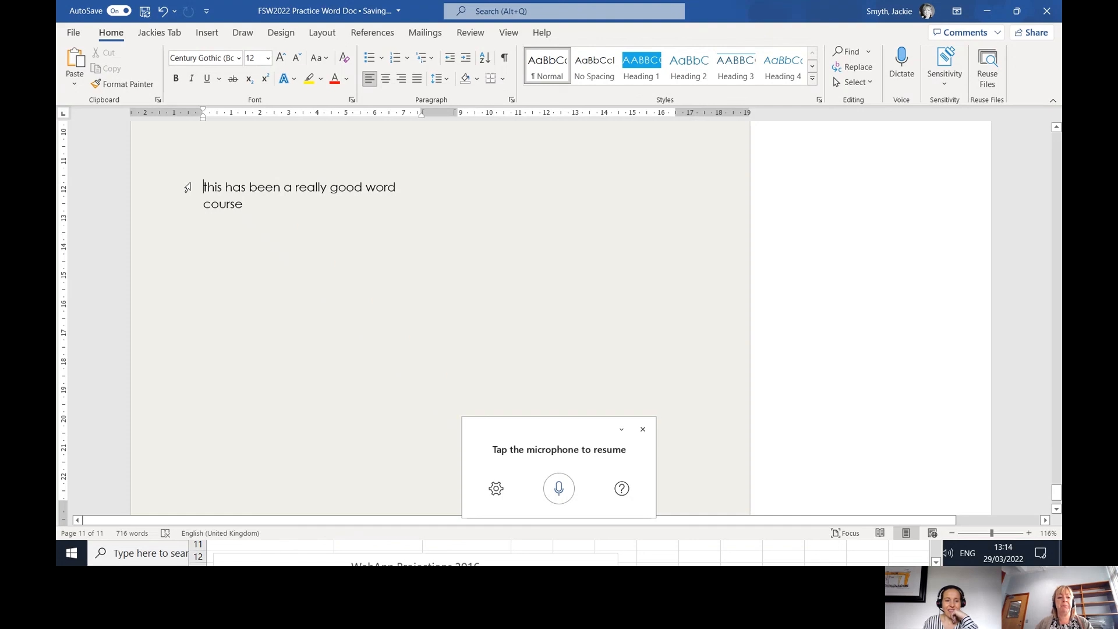
{"action": "left_click_drag", "start_coordinate": [188, 187], "coordinate": [191, 223]}
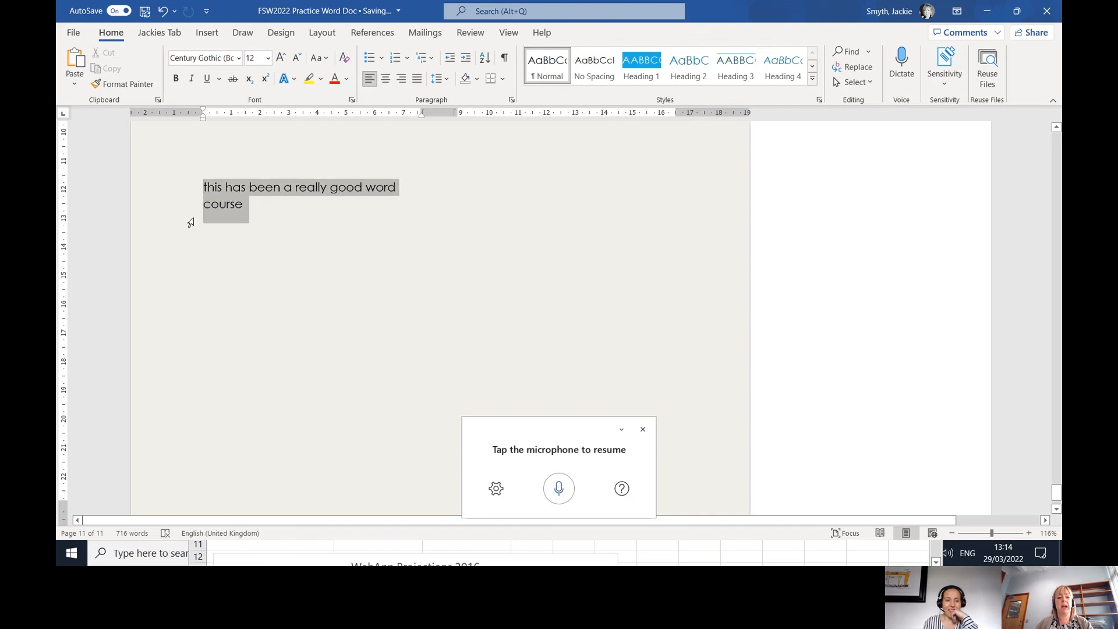
{"action": "left_click", "coordinate": [323, 59]}
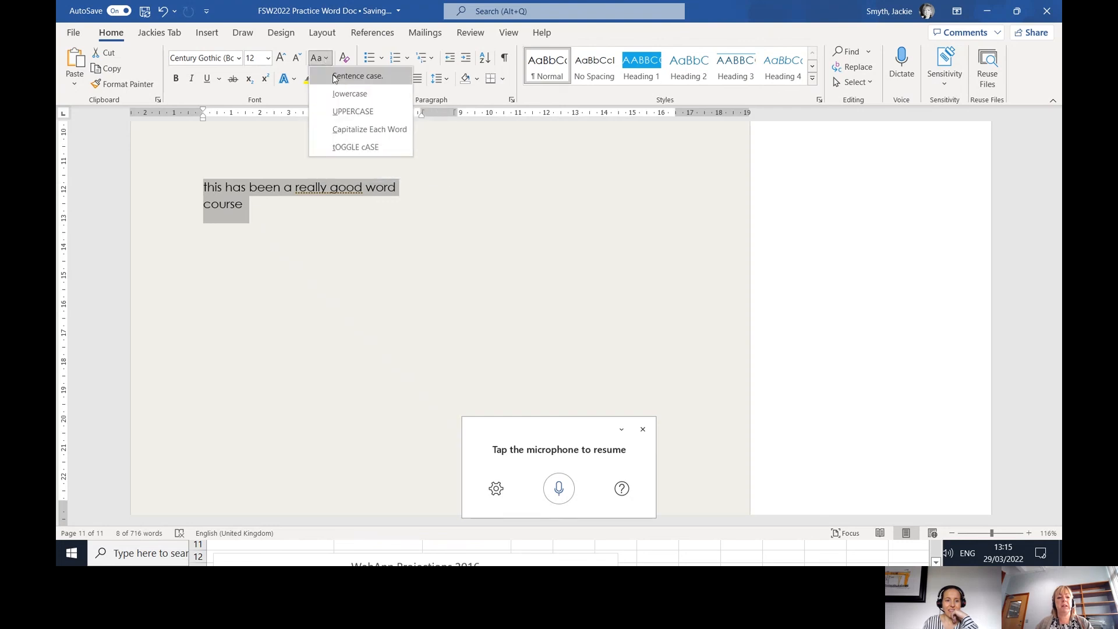
{"action": "left_click", "coordinate": [335, 77]}
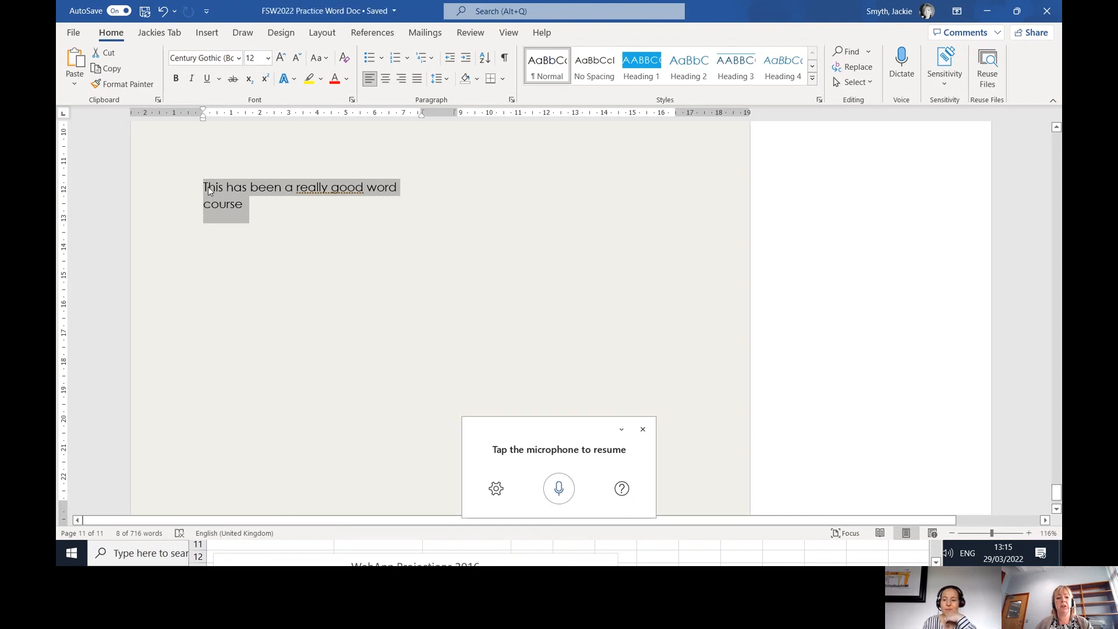
{"action": "left_click", "coordinate": [245, 207]}
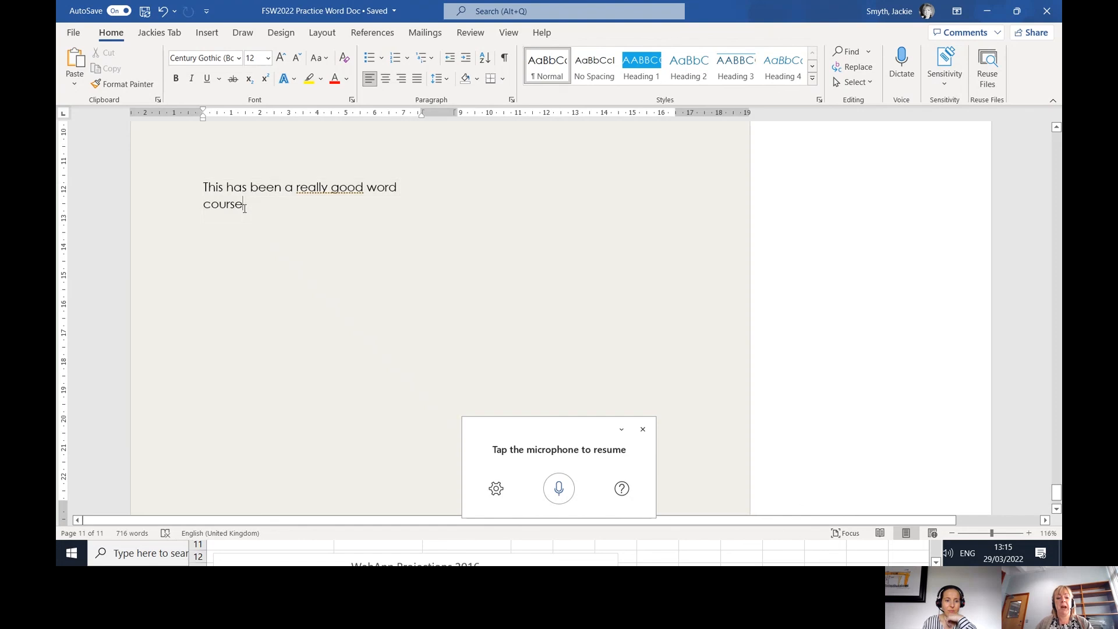